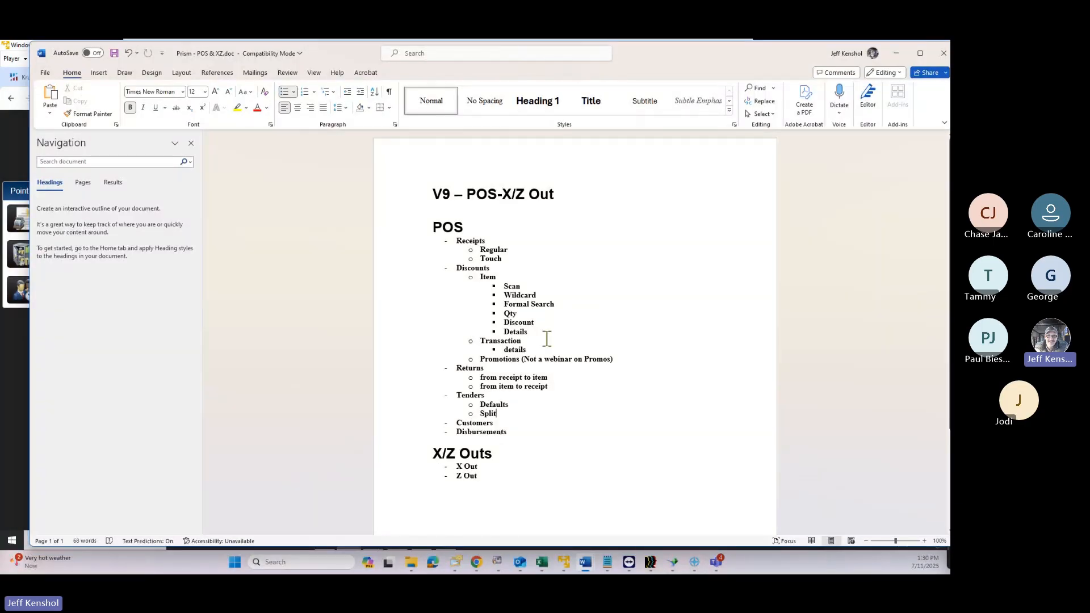
# Close Word's navigation pane, read through the POS training outline, and minimize Word to show Prism
pyautogui.keyDown('ctrl'); pyautogui.scroll(6, 535, 340); pyautogui.keyUp('ctrl')
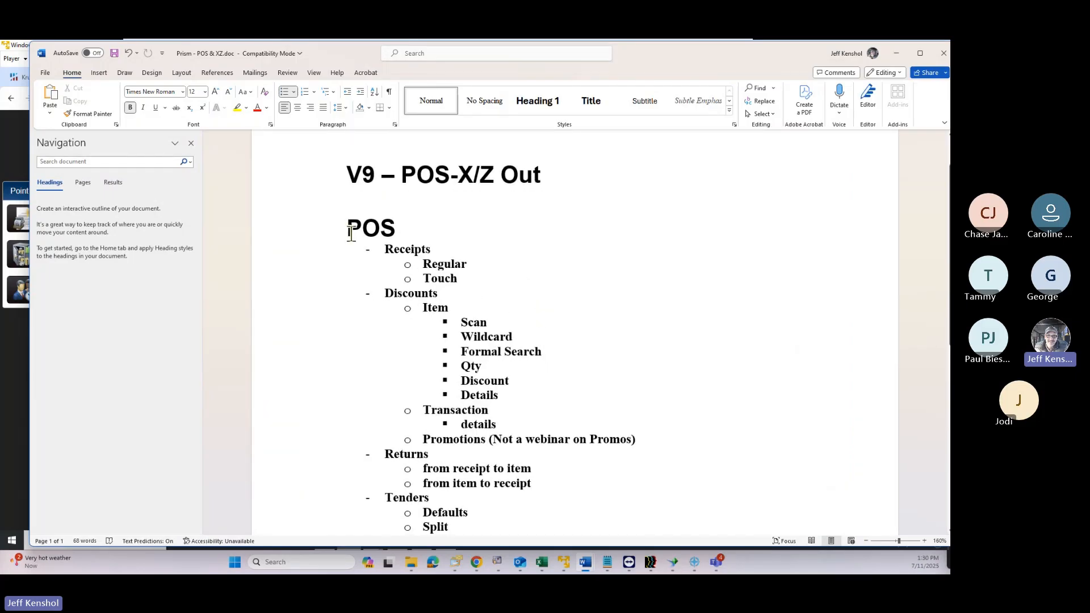
pyautogui.click(191, 143)
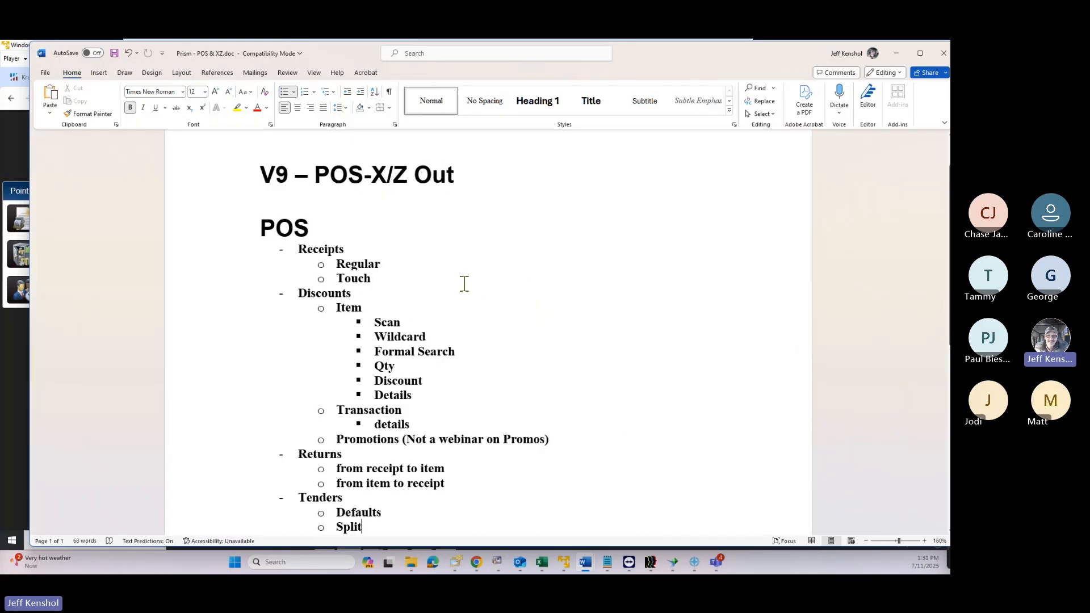
pyautogui.keyDown('ctrl'); pyautogui.scroll(2, 464, 281); pyautogui.keyUp('ctrl')
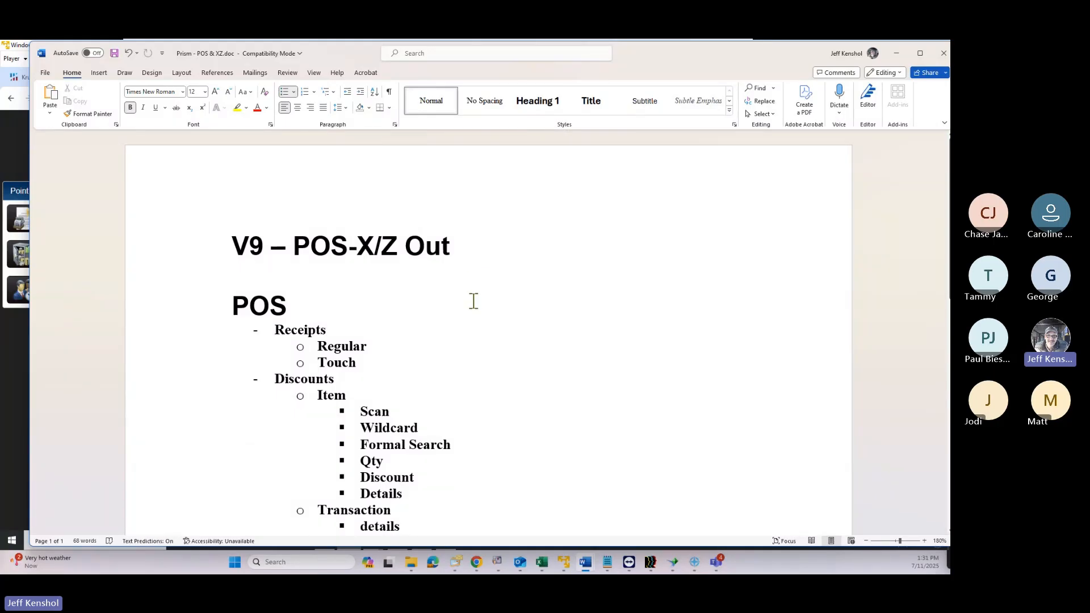
pyautogui.scroll(-4, 474, 304)
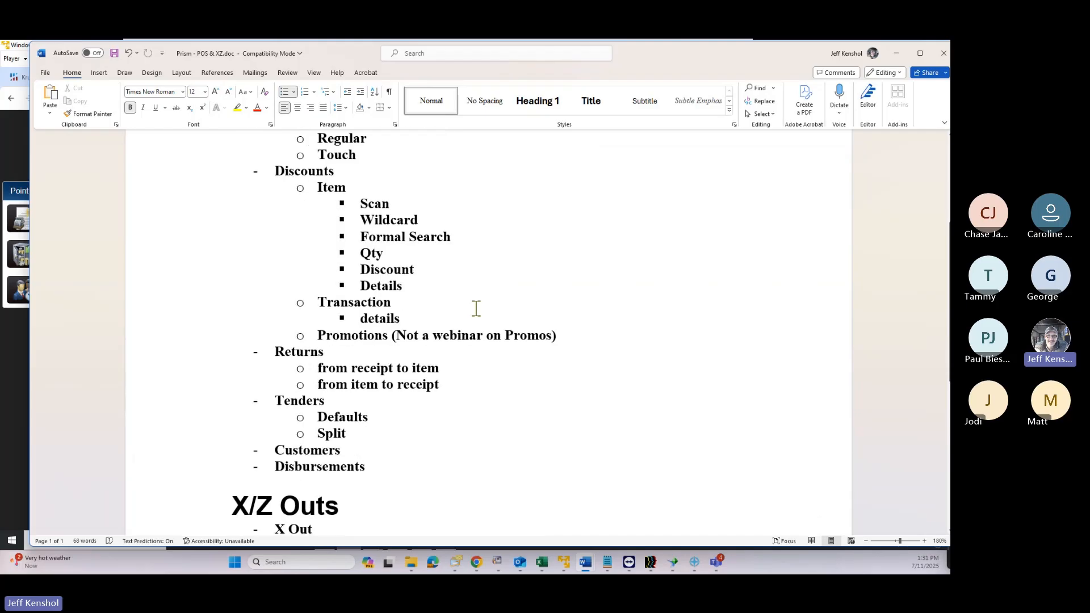
pyautogui.scroll(-2, 475, 308)
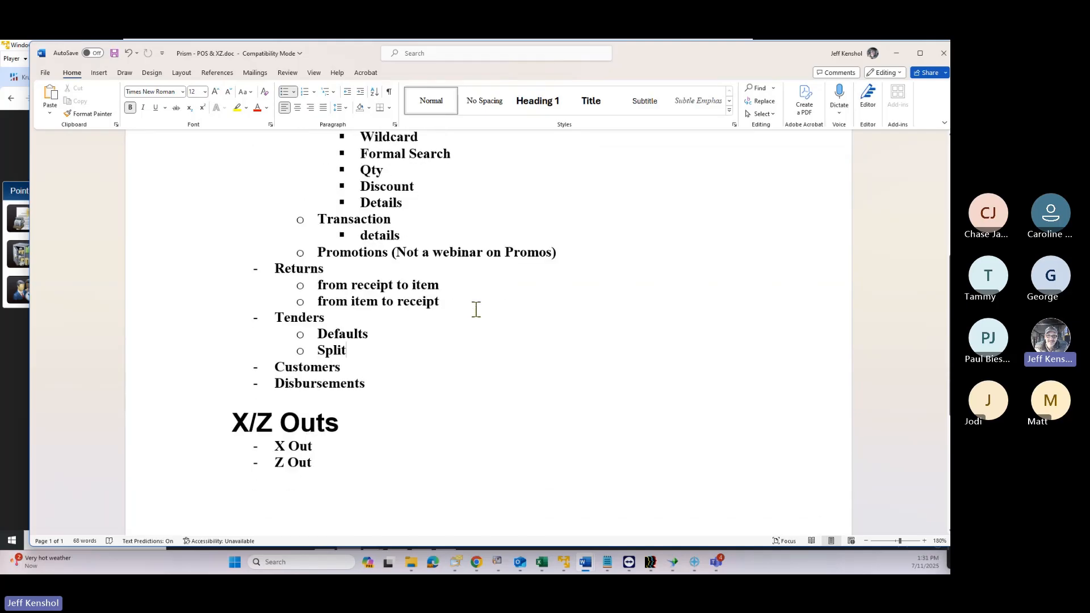
pyautogui.scroll(2, 476, 309)
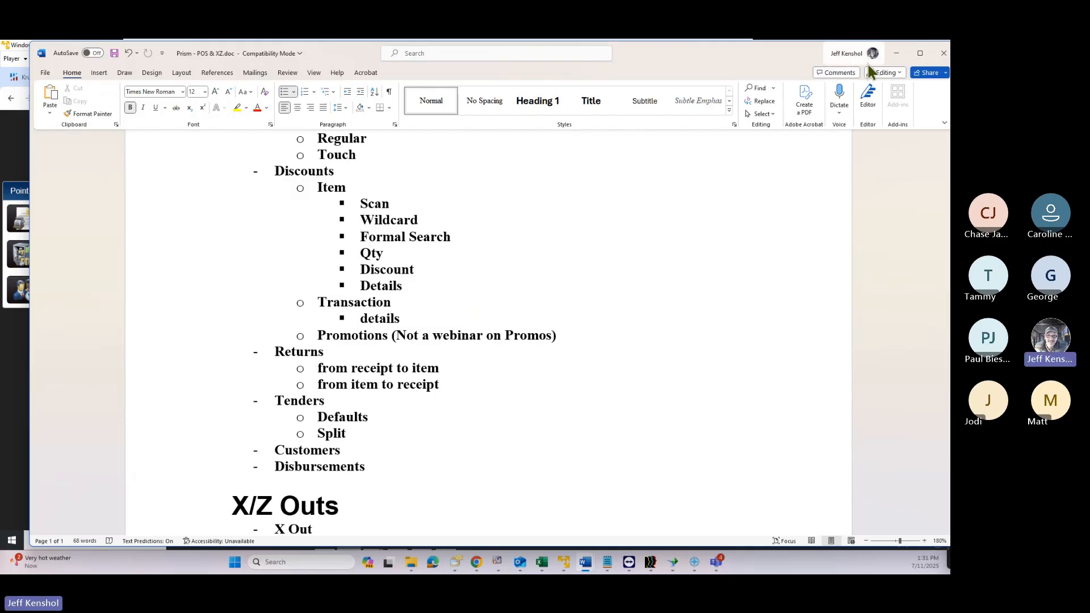
pyautogui.click(896, 54)
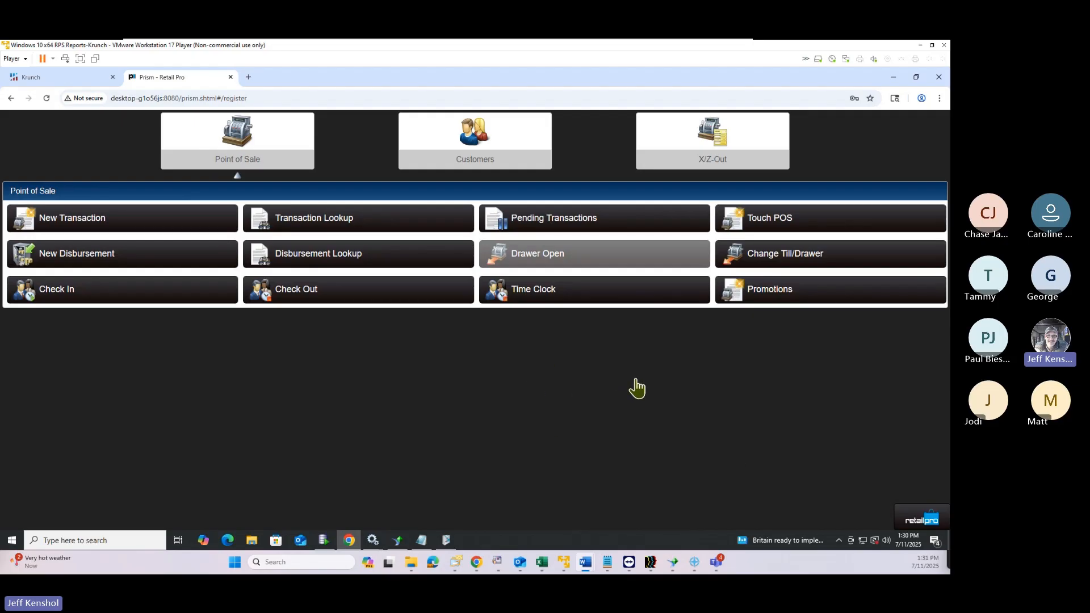
# Start a blank $0.00 sale, put focus in Item Lookup, and open the Prism menu
pyautogui.click(119, 221)
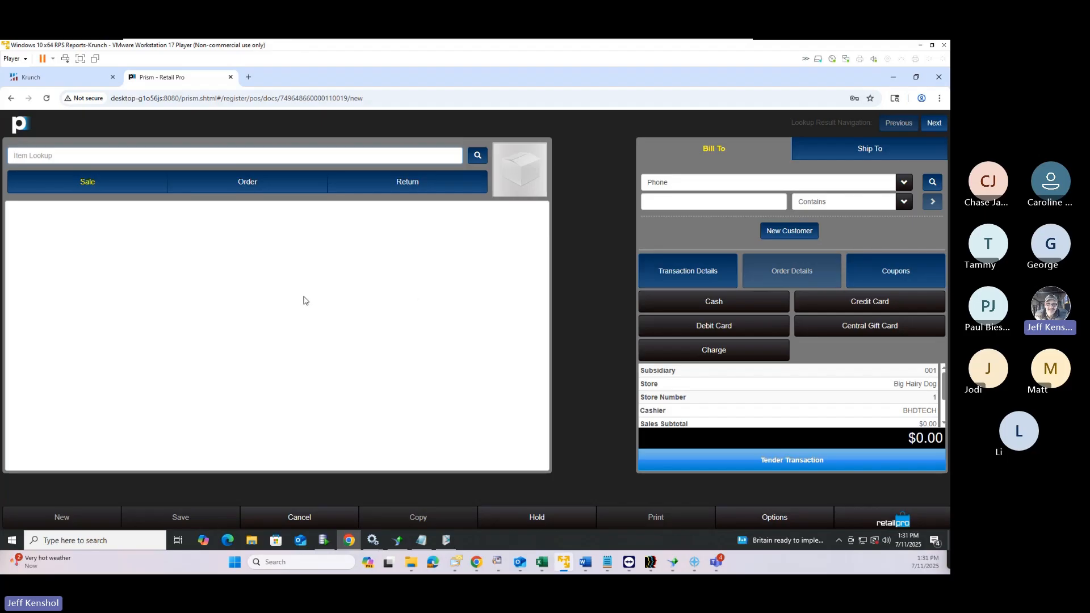
pyautogui.click(172, 158)
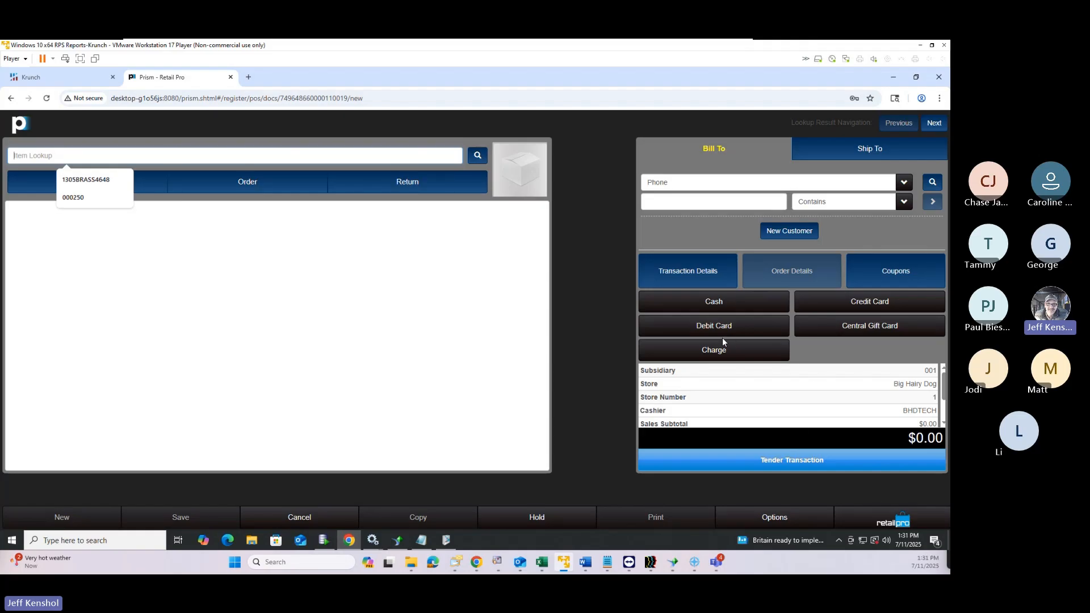
pyautogui.click(868, 523)
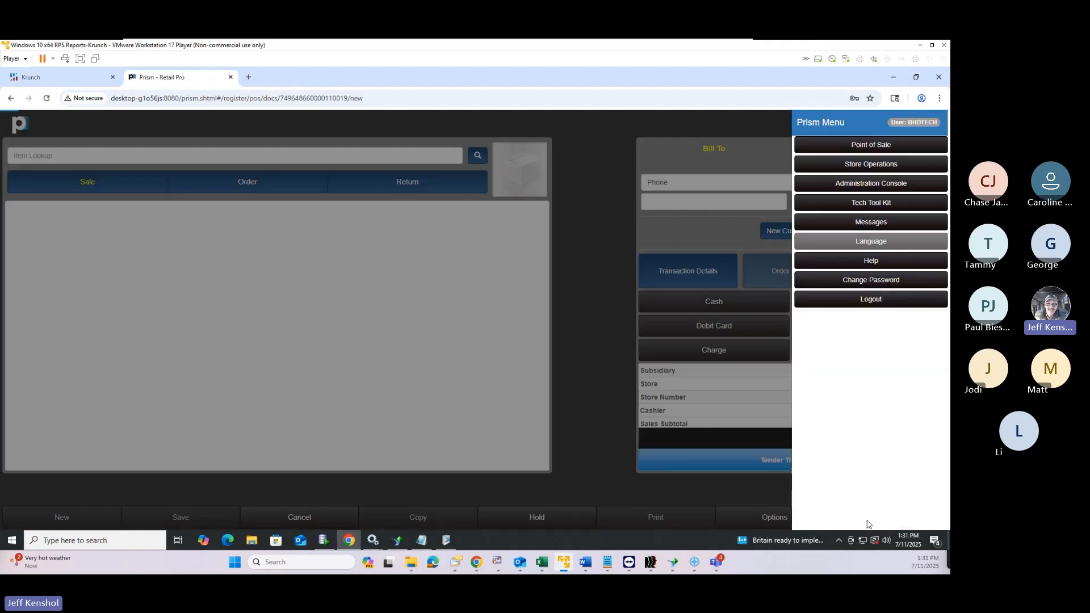
# In Touch POS, add the Smoke Grey T-shirt from T-Shirts, making the total $29.08
pyautogui.click(853, 149)
pyautogui.click(785, 221)
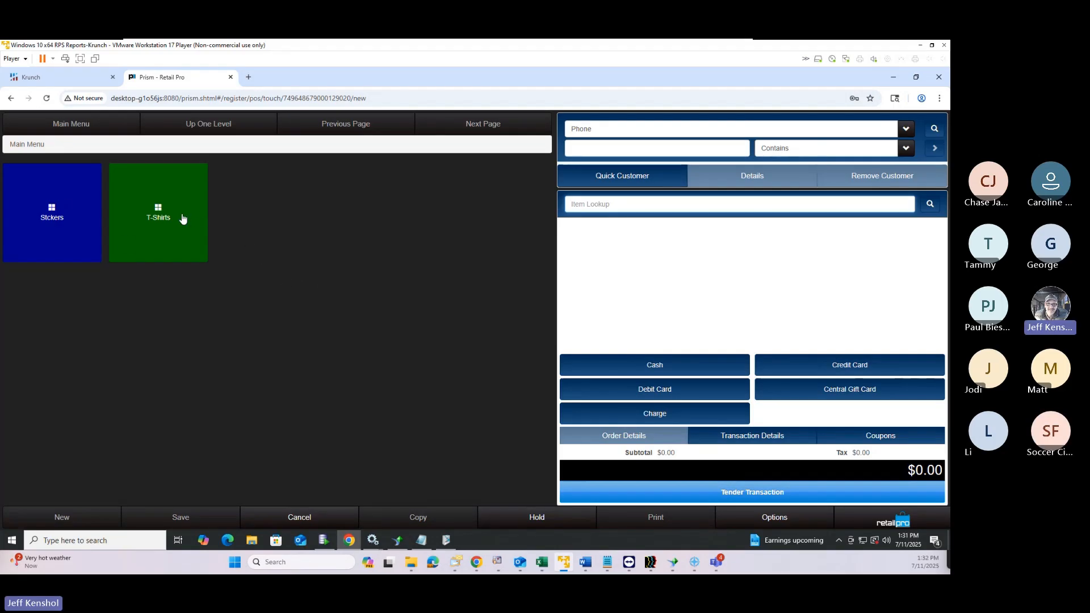
pyautogui.click(141, 207)
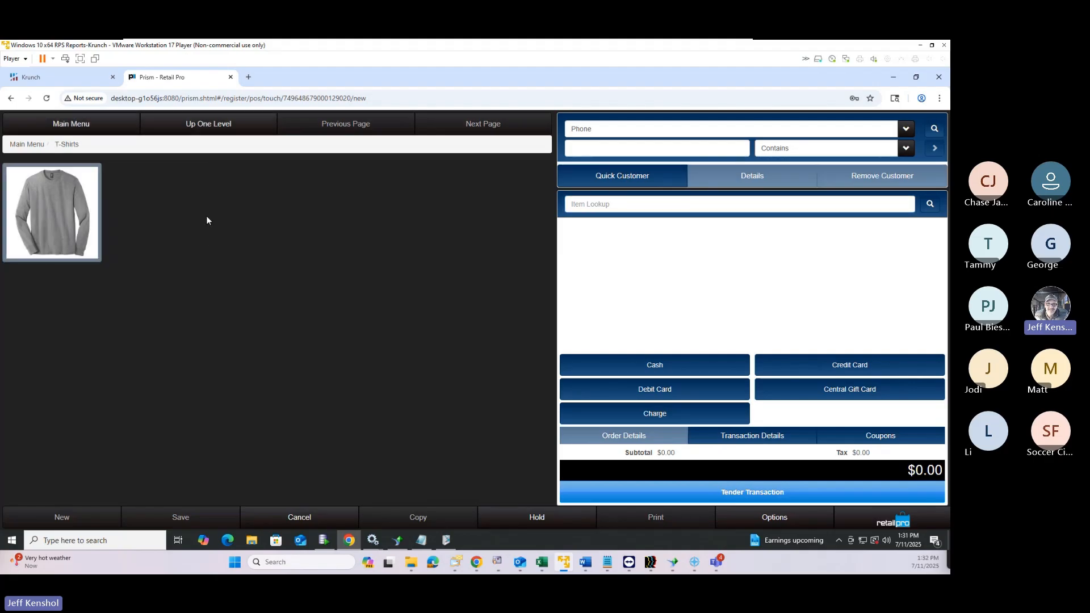
pyautogui.click(67, 211)
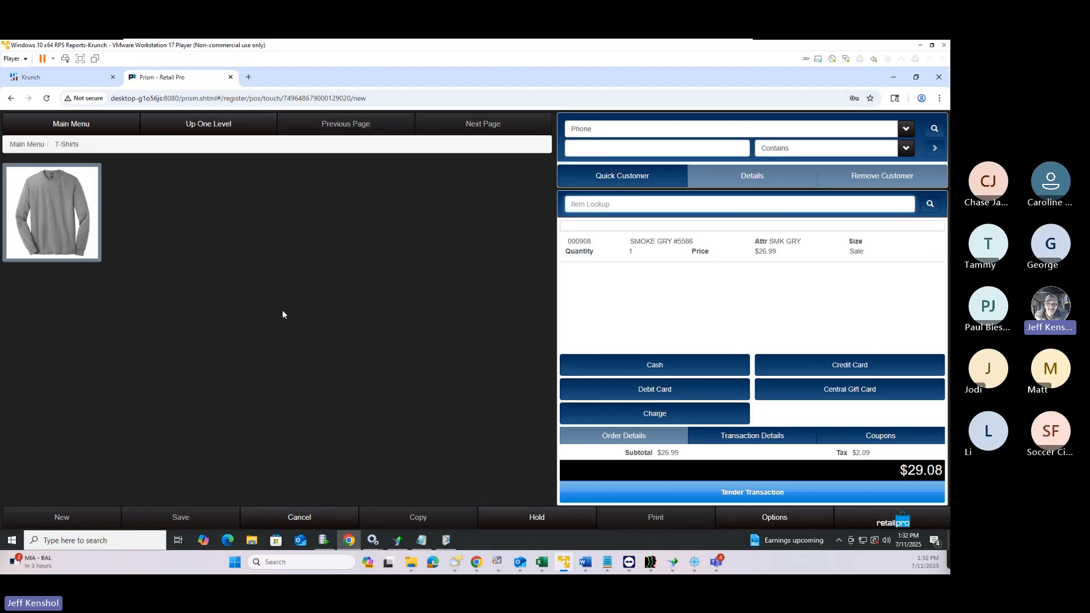
pyautogui.click(59, 125)
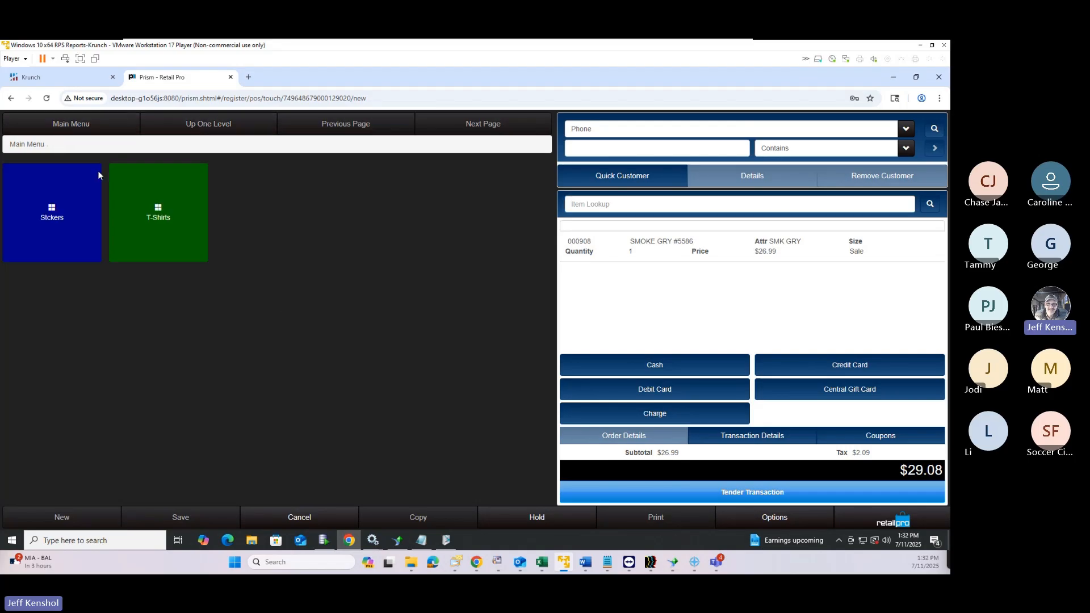
pyautogui.click(86, 225)
pyautogui.click(149, 124)
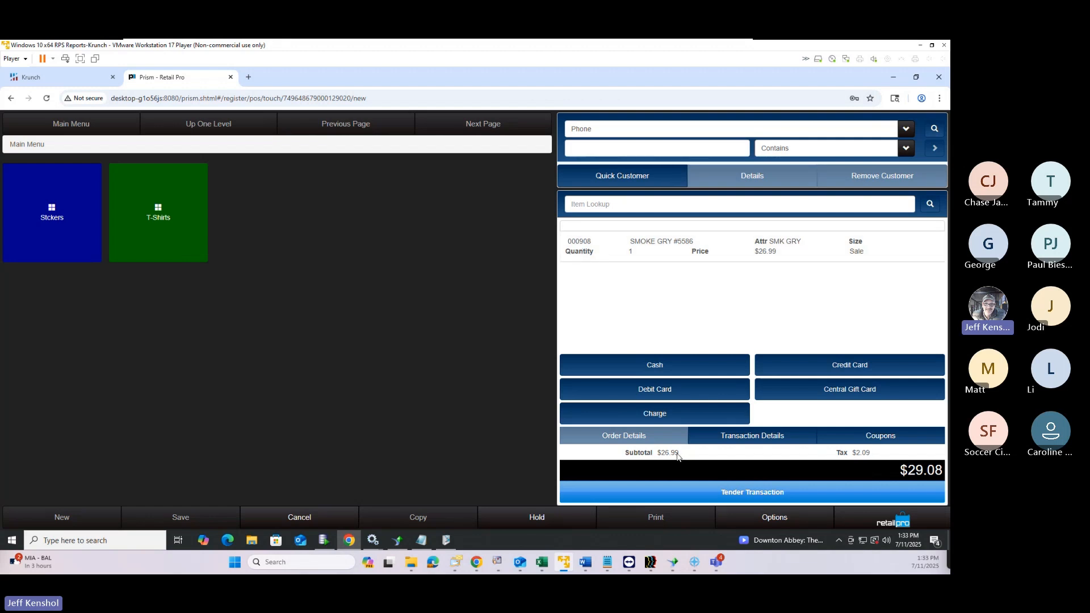
pyautogui.moveTo(679, 452); pyautogui.dragTo(626, 452)
pyautogui.moveTo(871, 453); pyautogui.dragTo(828, 452)
pyautogui.moveTo(896, 470); pyautogui.dragTo(943, 470)
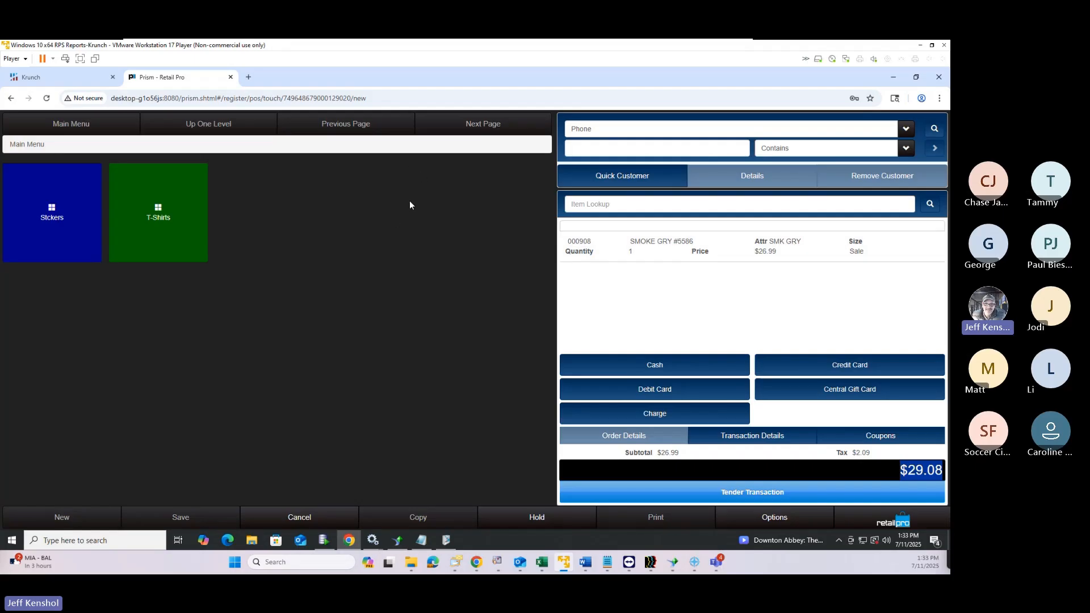
# Make the Smoke Grey T-shirt line a return with reason CHGMND, skipping the original-sale lookup
pyautogui.click(657, 253)
pyautogui.click(657, 253)
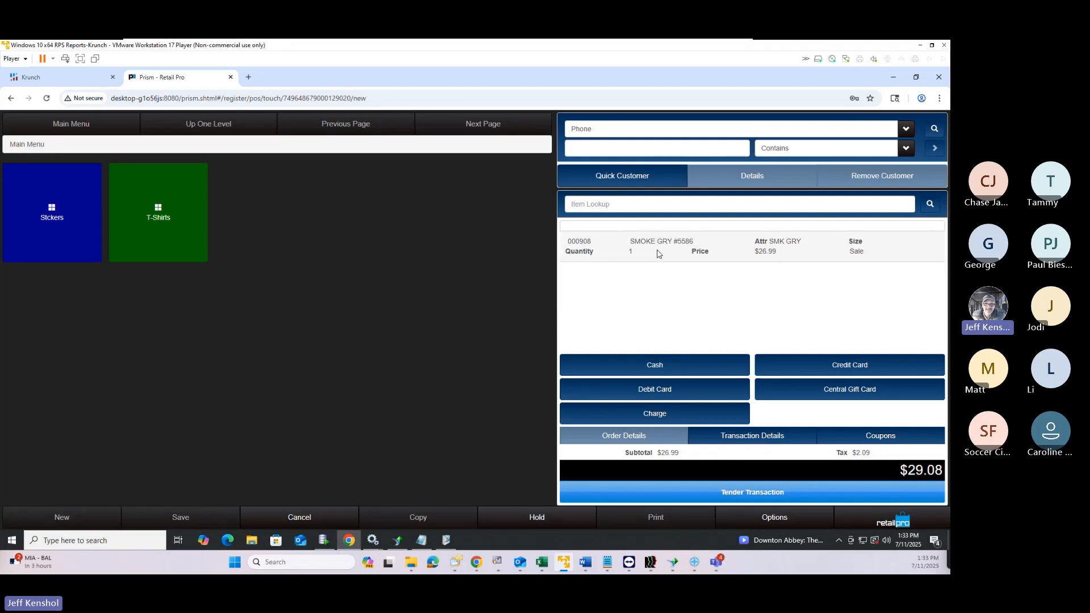
pyautogui.click(658, 253)
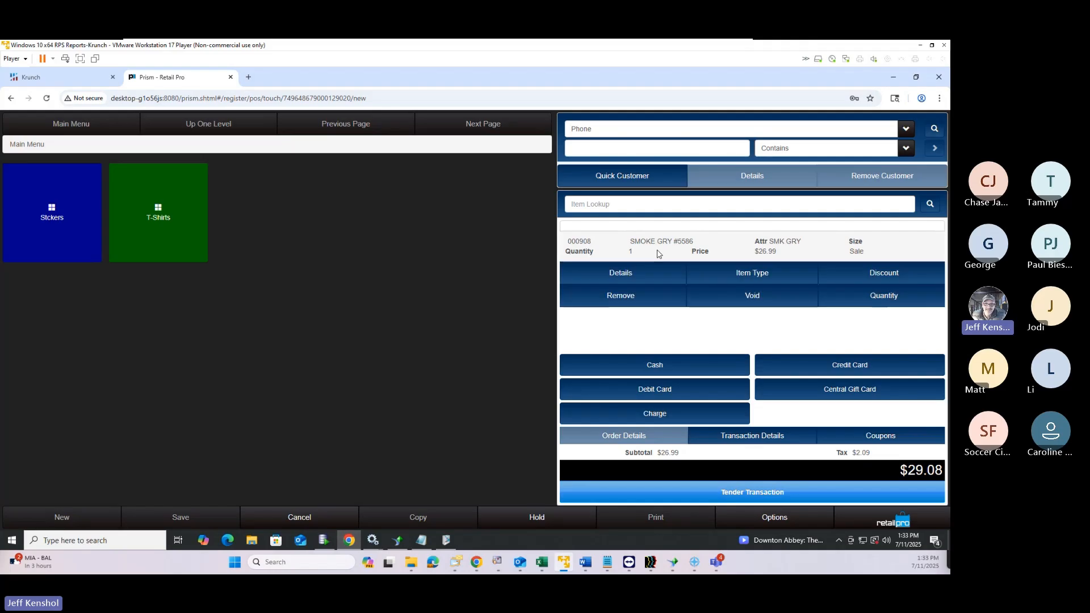
pyautogui.click(728, 274)
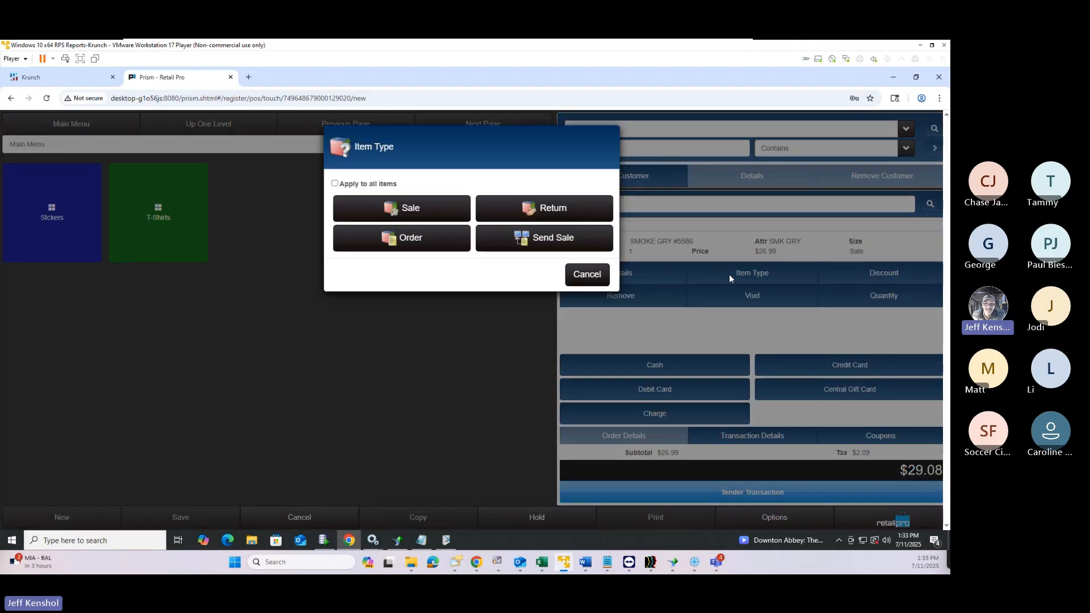
pyautogui.click(550, 210)
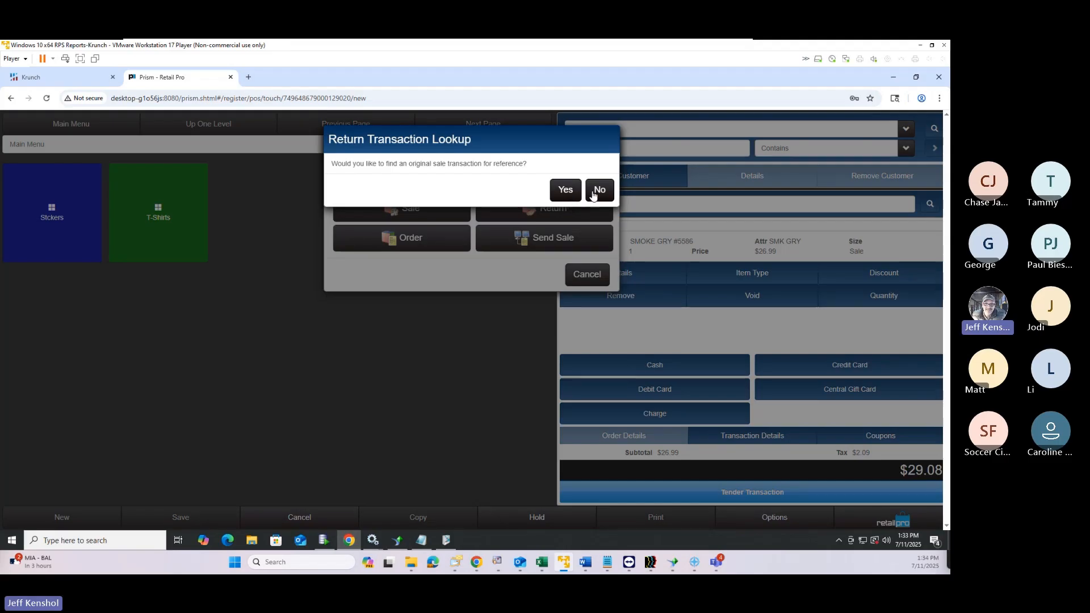
pyautogui.click(594, 198)
pyautogui.click(513, 200)
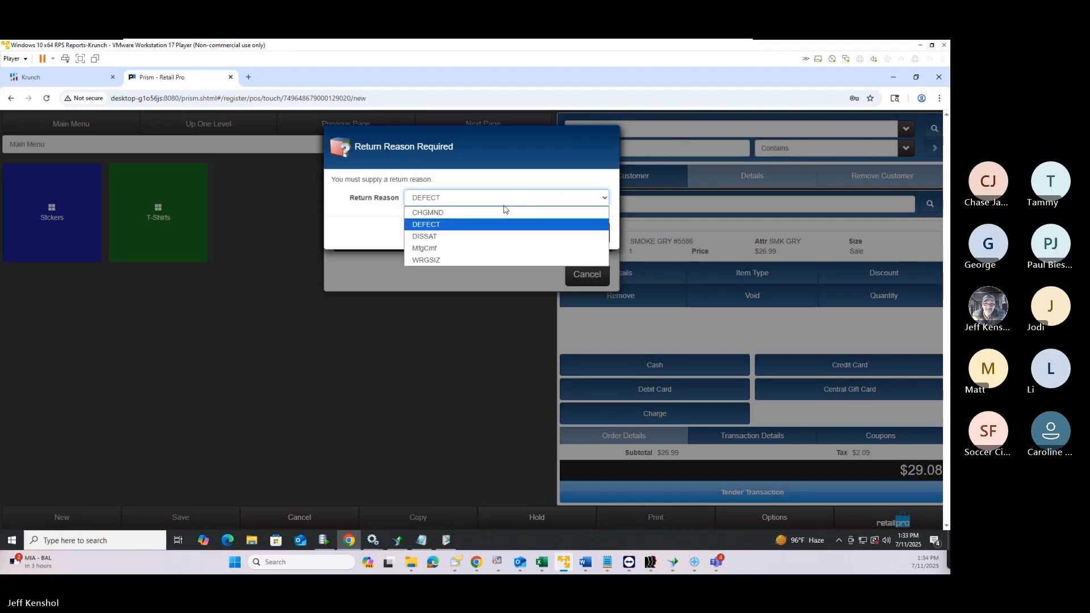
pyautogui.click(472, 219)
pyautogui.click(545, 232)
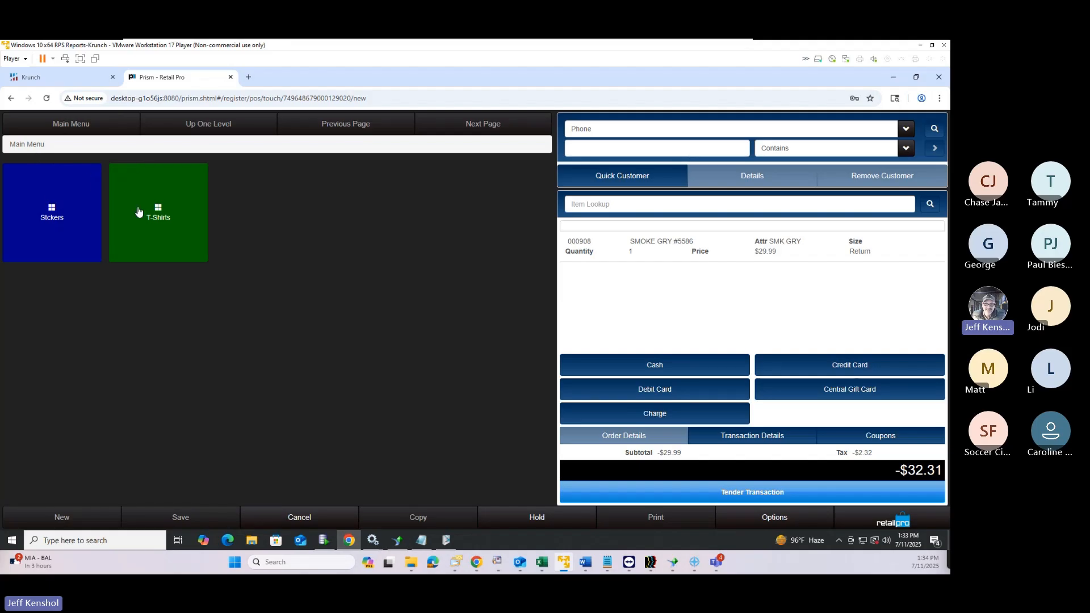
# Return from the T-Shirts tiles to the top-level categories and open the Prism menu
pyautogui.click(122, 213)
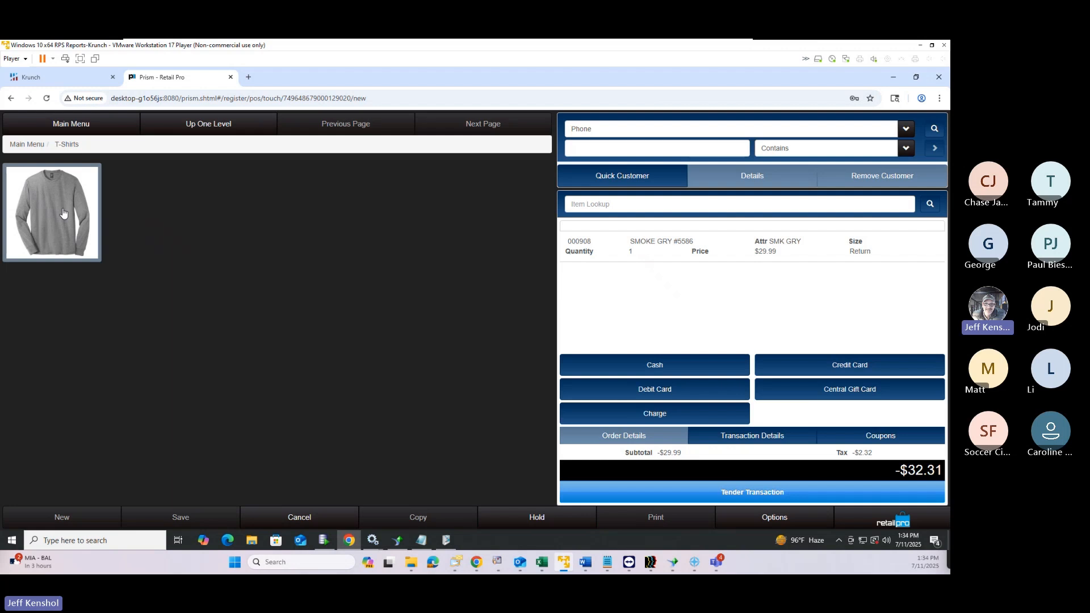
pyautogui.click(57, 125)
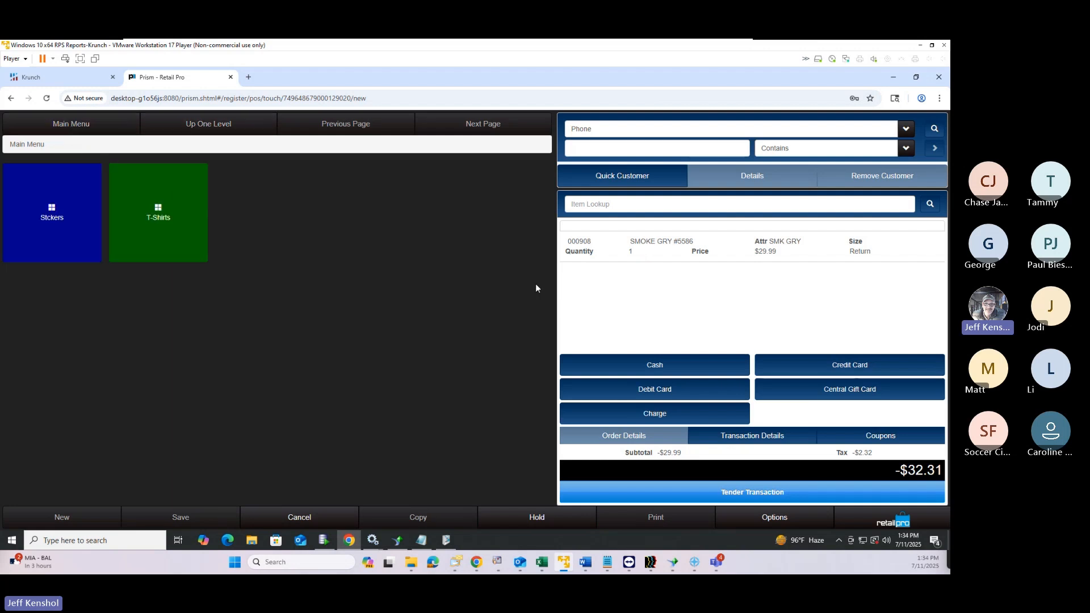
pyautogui.click(884, 523)
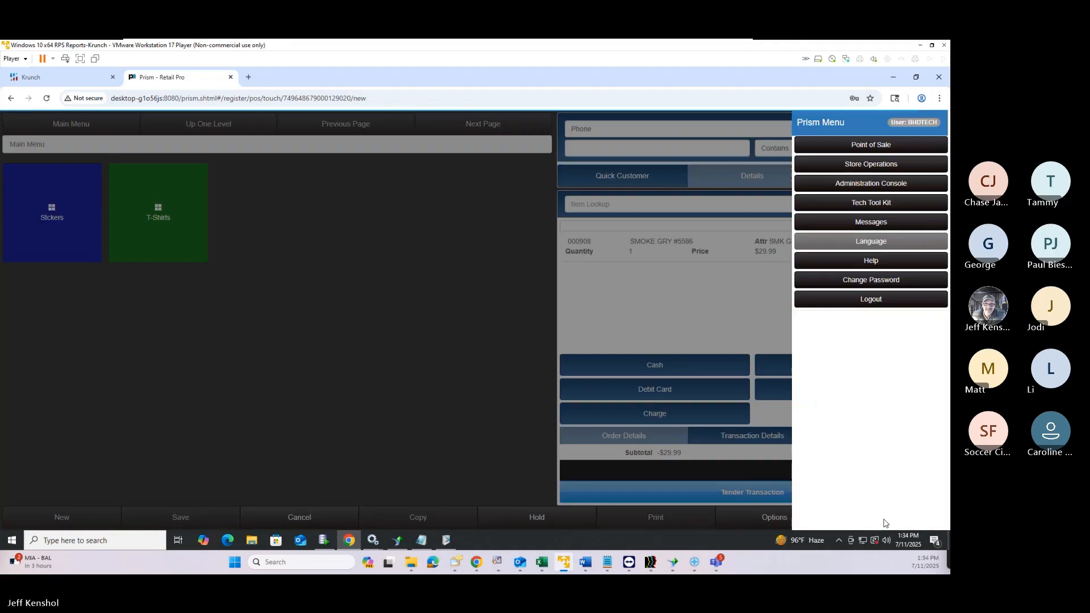
# Confirm in Help > About that the version is 2.5.0.1483, then close the Prism menu
pyautogui.click(869, 264)
pyautogui.click(863, 187)
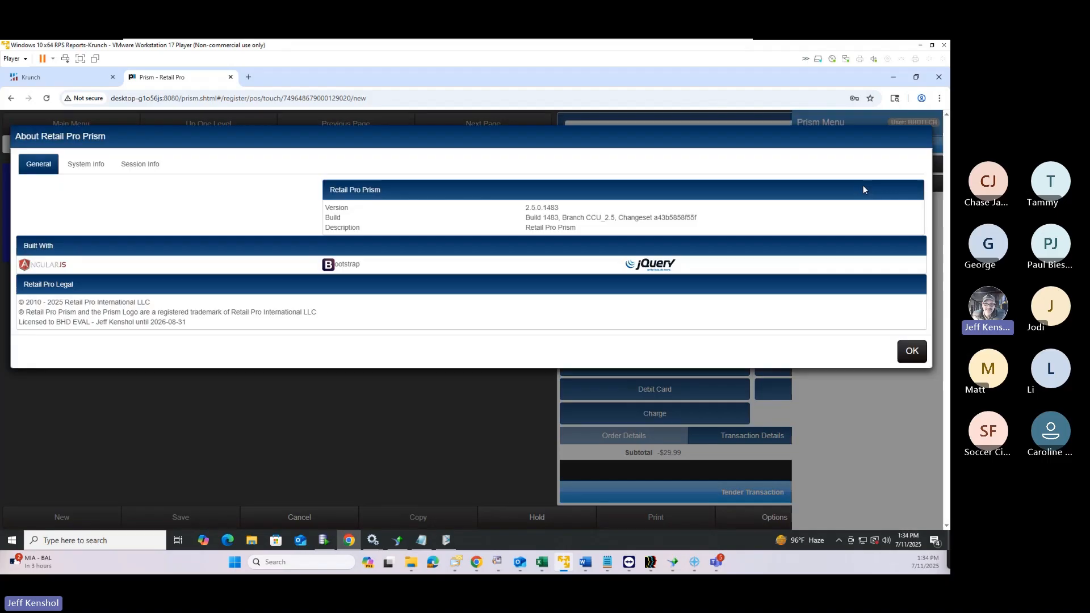
pyautogui.doubleClick(542, 208)
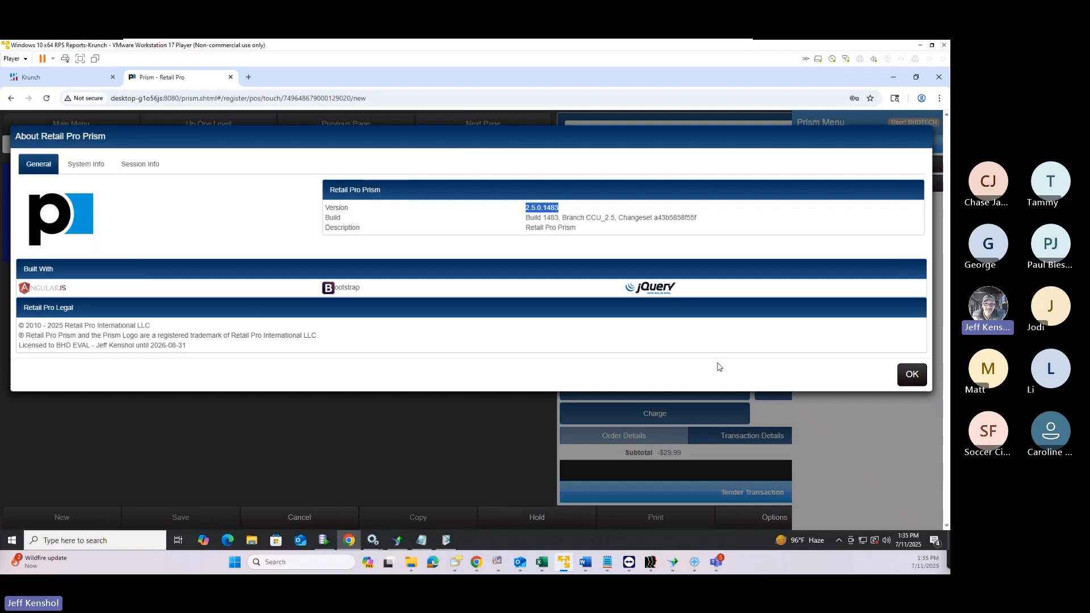
pyautogui.click(911, 375)
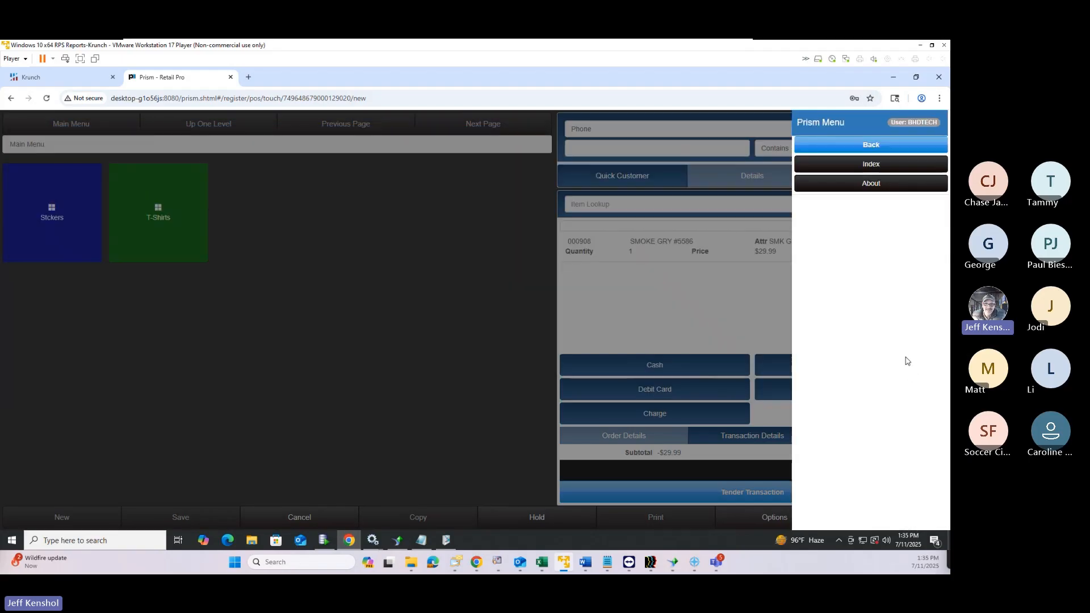
pyautogui.click(523, 337)
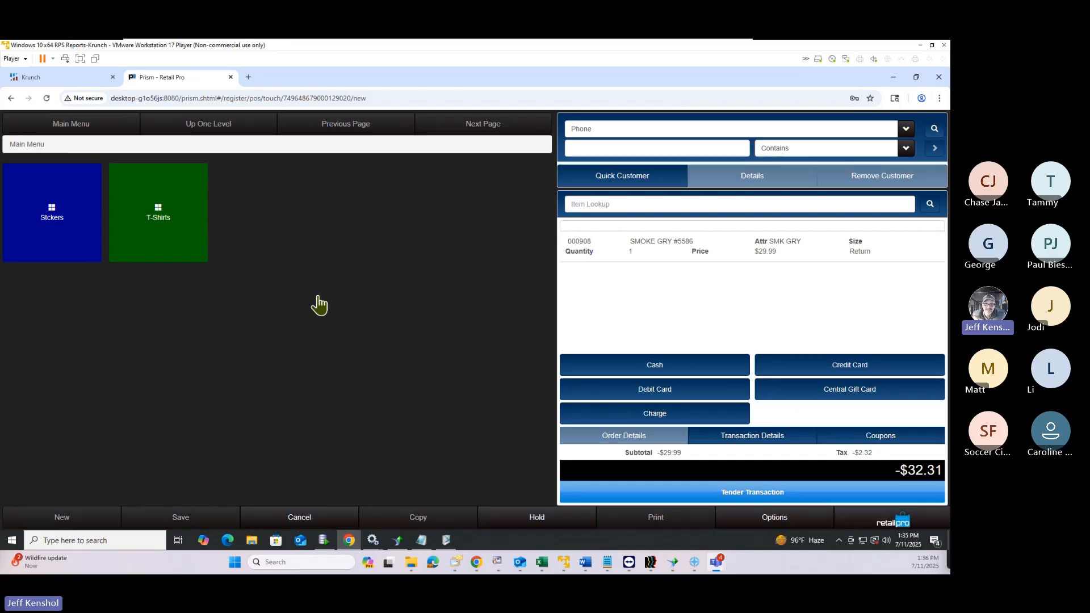
# Add item 000908 as a $29.99 sale offsetting the return, bringing the total to $0.00
pyautogui.click(611, 206)
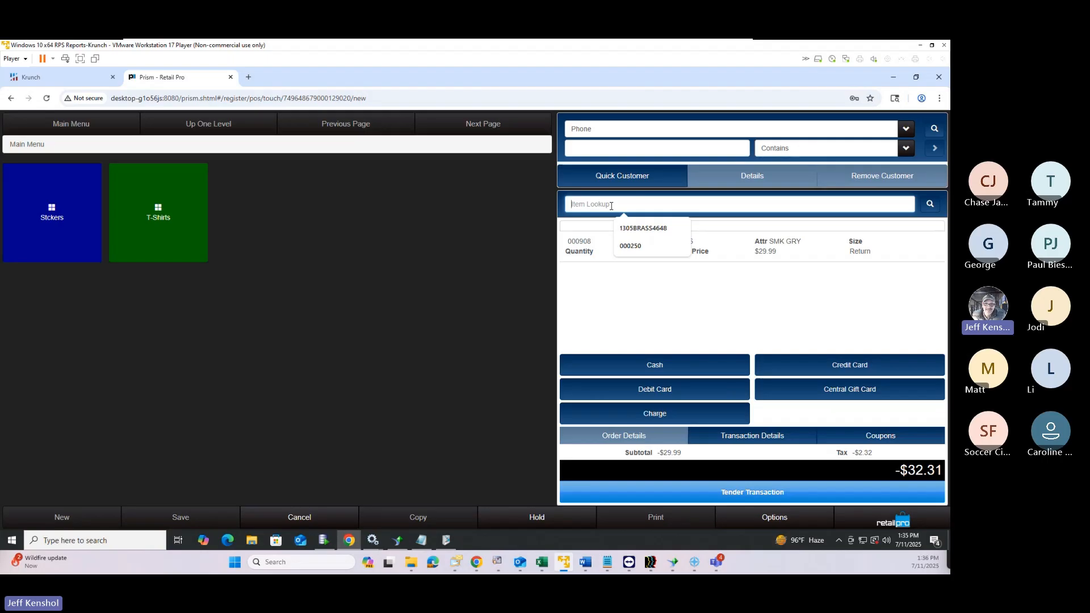
pyautogui.write('000980')
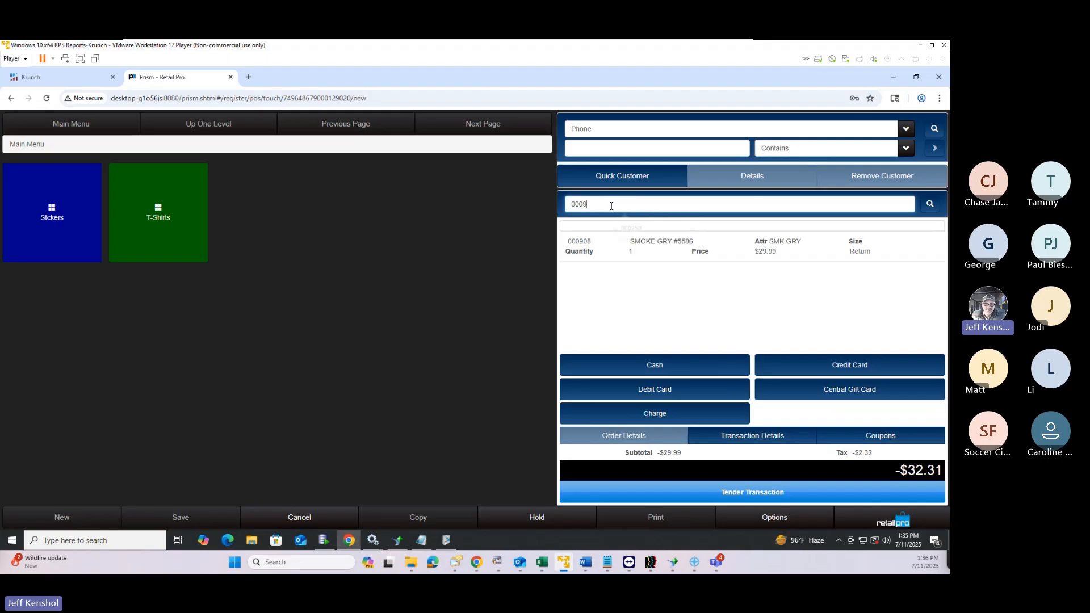
pyautogui.press('BackSpace')
pyautogui.press('BackSpace')
pyautogui.write('08')
pyautogui.press('Return')
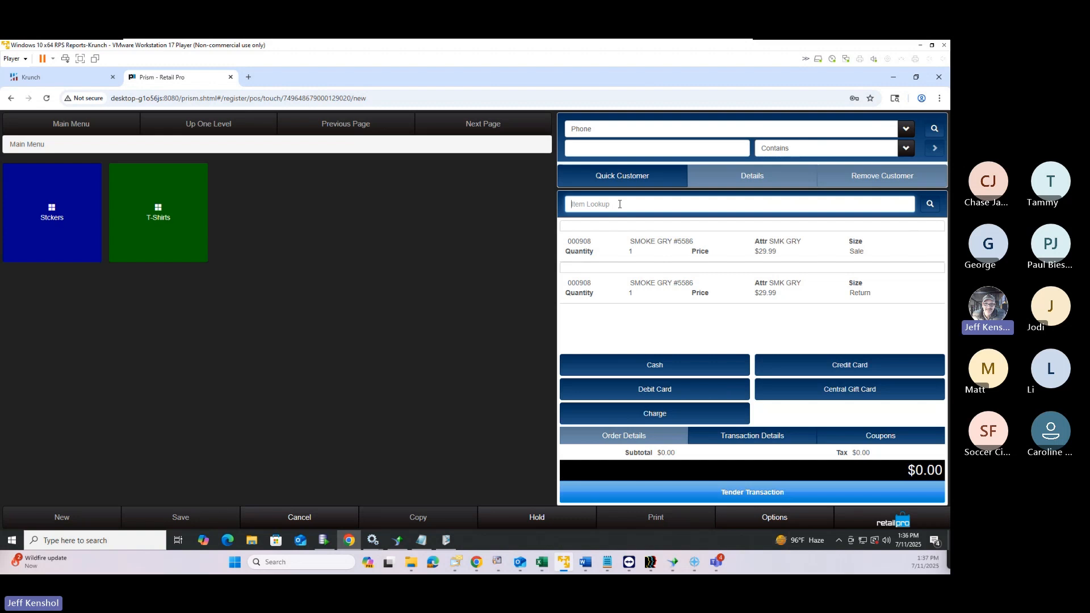
pyautogui.click(619, 204)
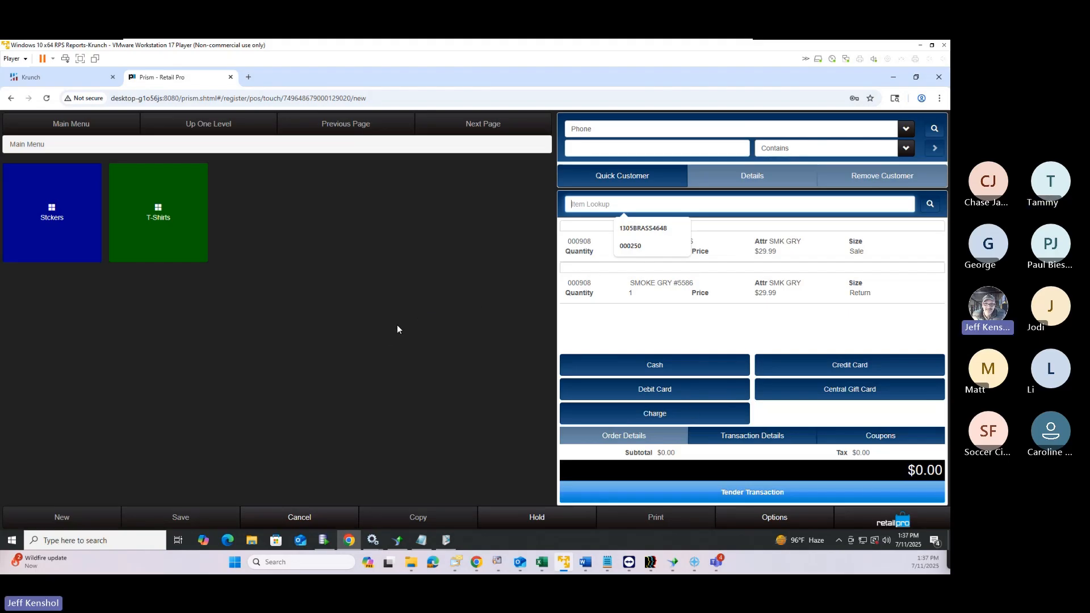
# Start a new transaction with item 000908 ($29.08 total) and bring the Word outline back on screen
pyautogui.click(888, 521)
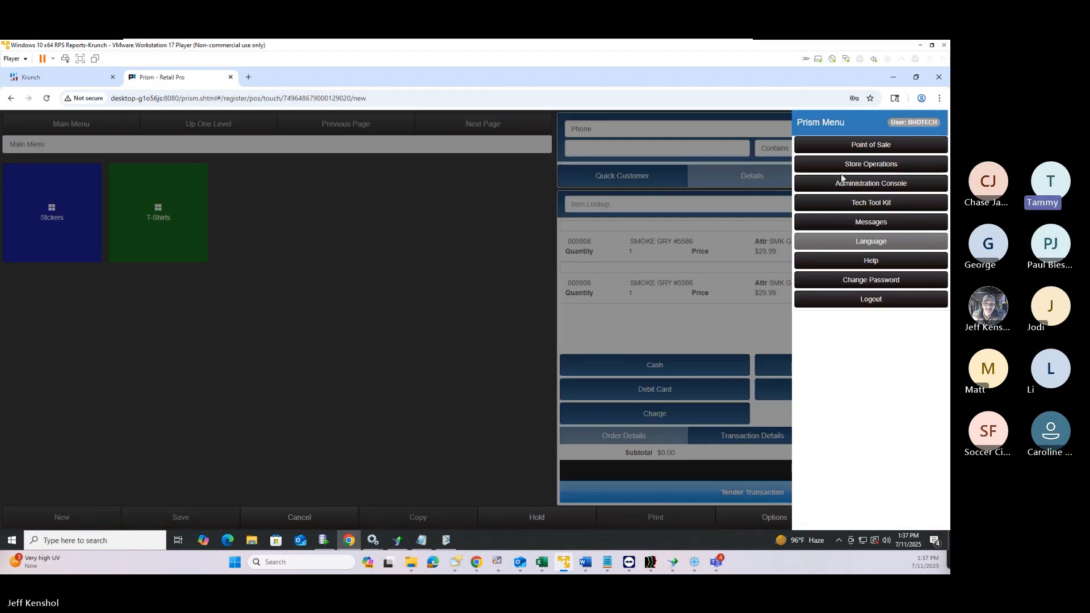
pyautogui.click(842, 147)
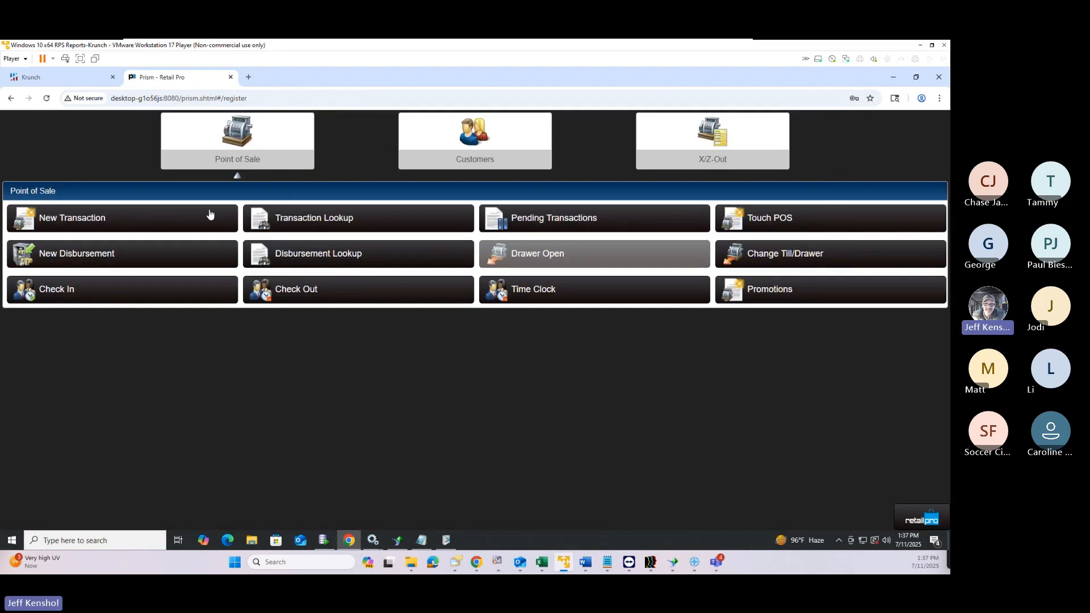
pyautogui.click(202, 215)
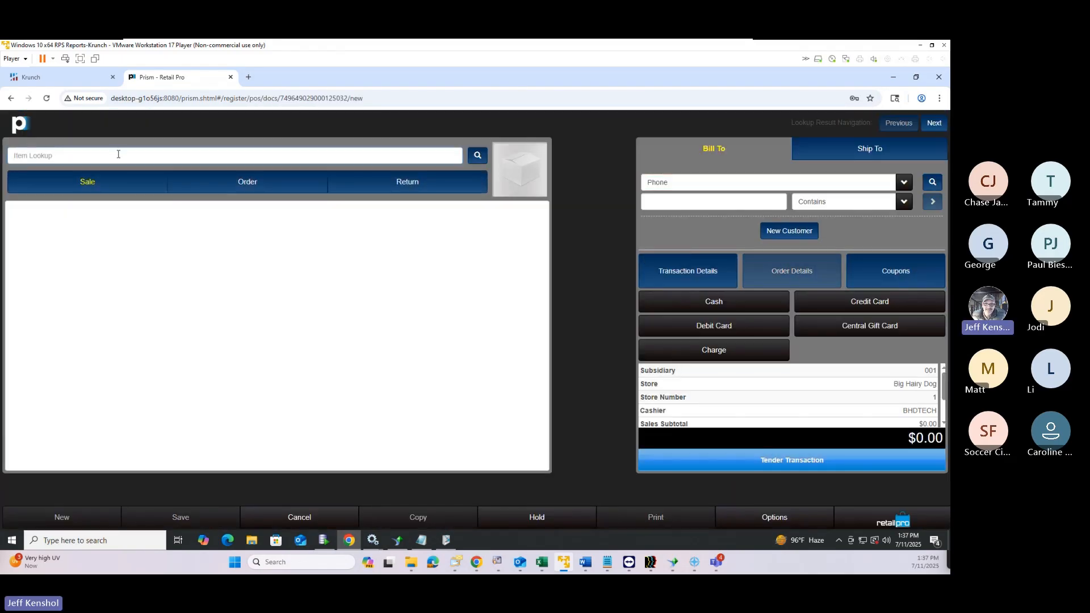
pyautogui.click(118, 154)
pyautogui.write('000908')
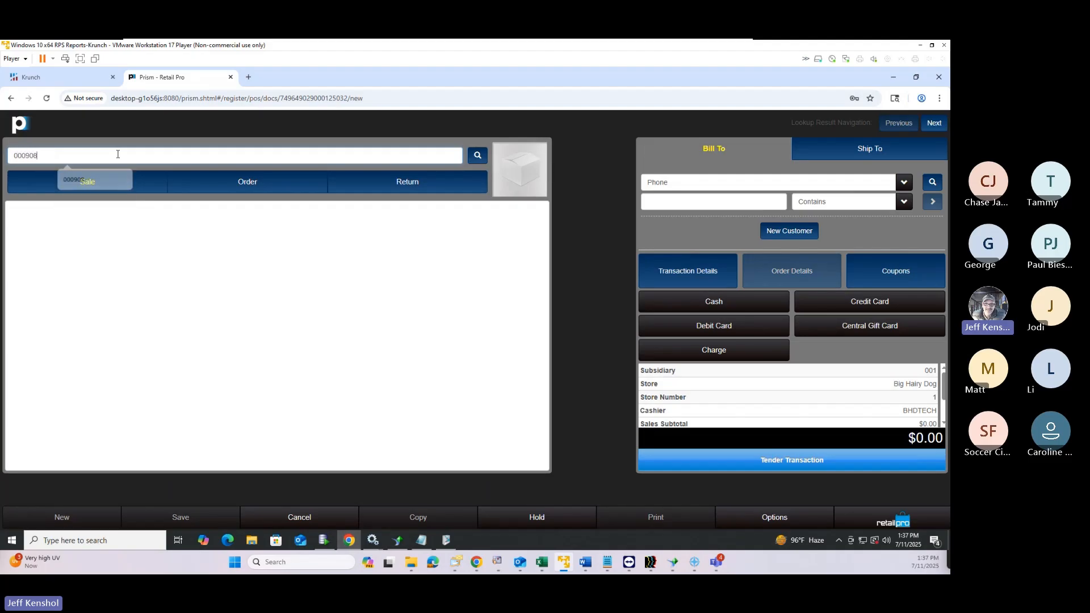
pyautogui.press('Return')
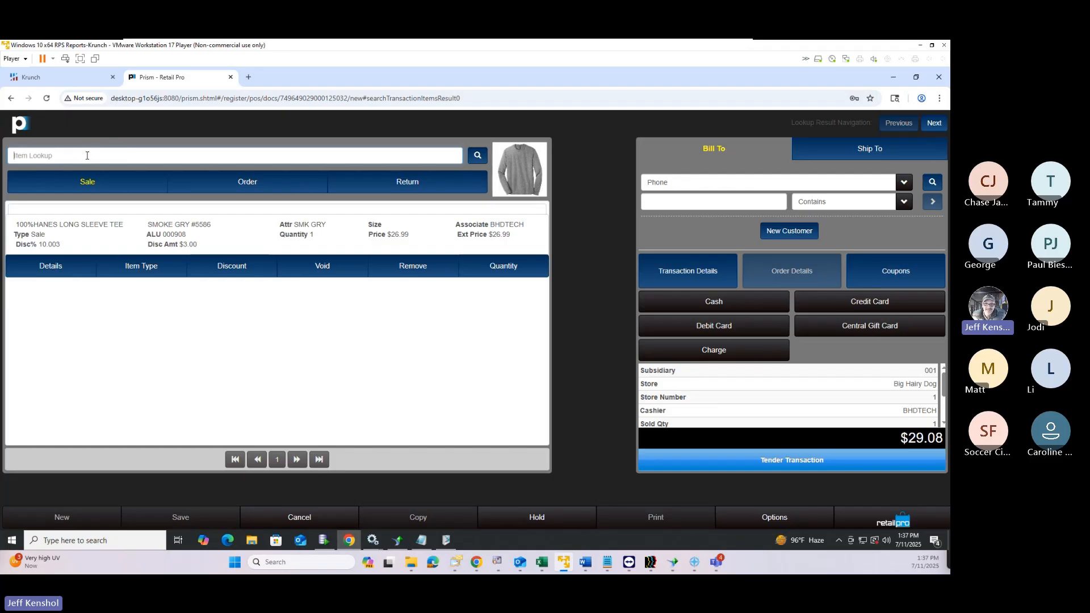
pyautogui.moveTo(949, 98); pyautogui.dragTo(765, 96)
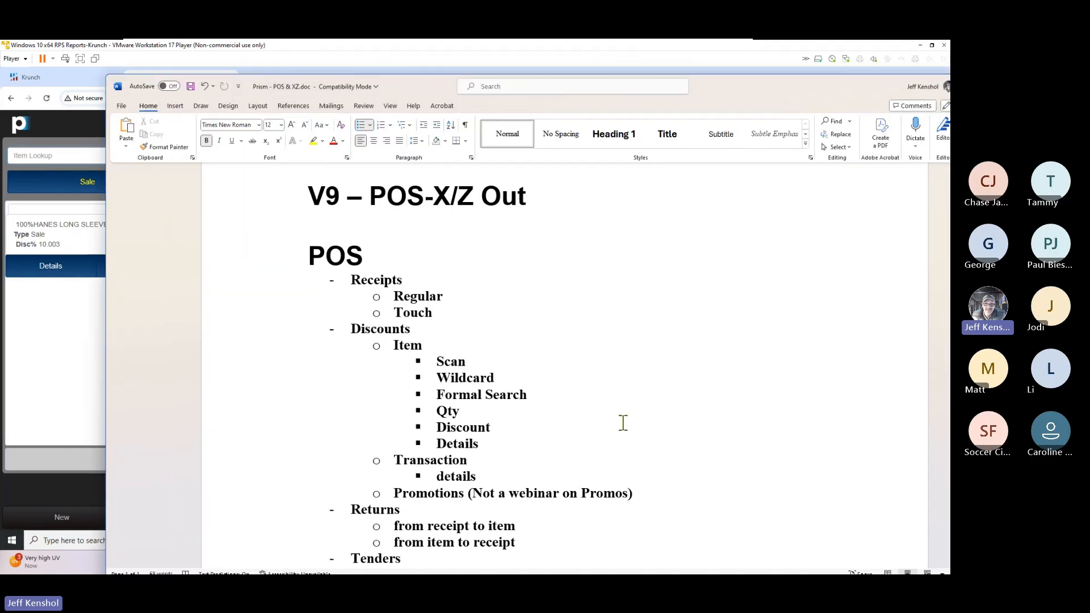
pyautogui.click(482, 394)
pyautogui.moveTo(728, 95); pyautogui.dragTo(949, 97)
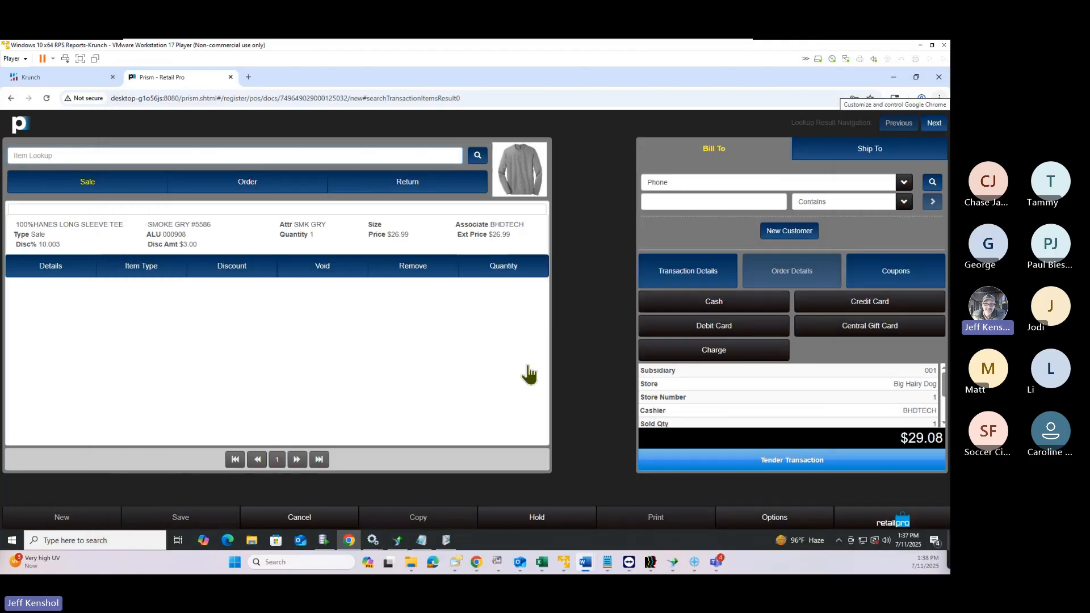
pyautogui.click(115, 153)
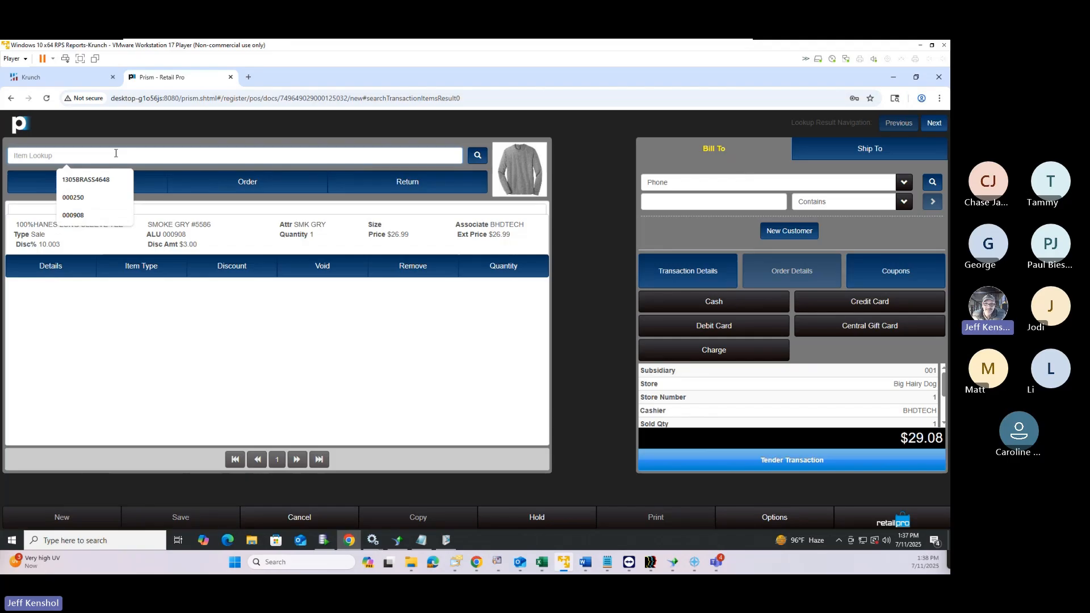
pyautogui.write('1')
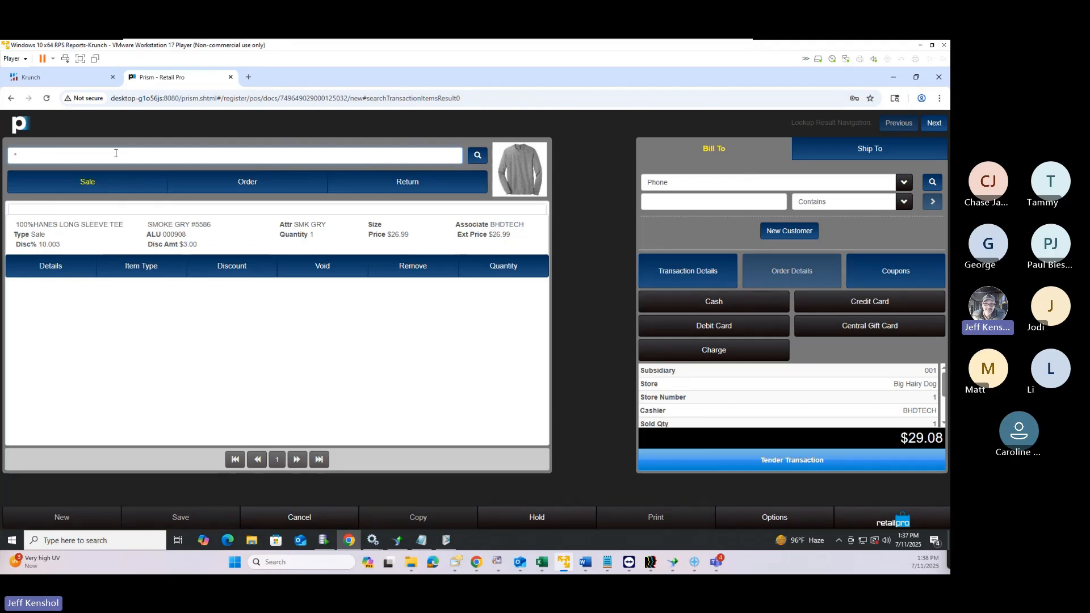
pyautogui.write('tee')
pyautogui.press('Return')
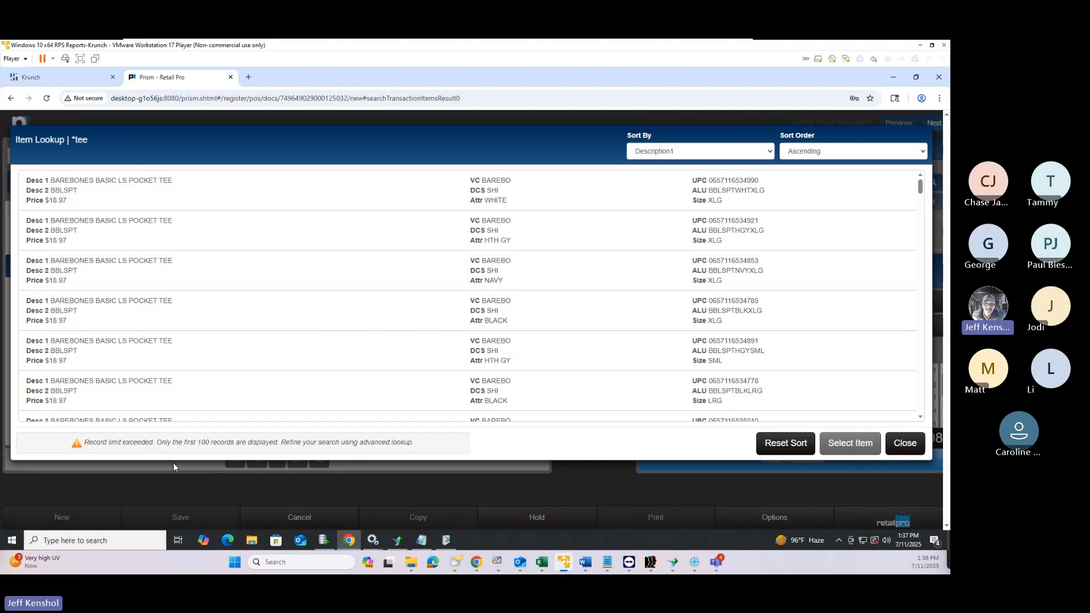
pyautogui.moveTo(195, 443); pyautogui.dragTo(239, 443)
pyautogui.click(907, 444)
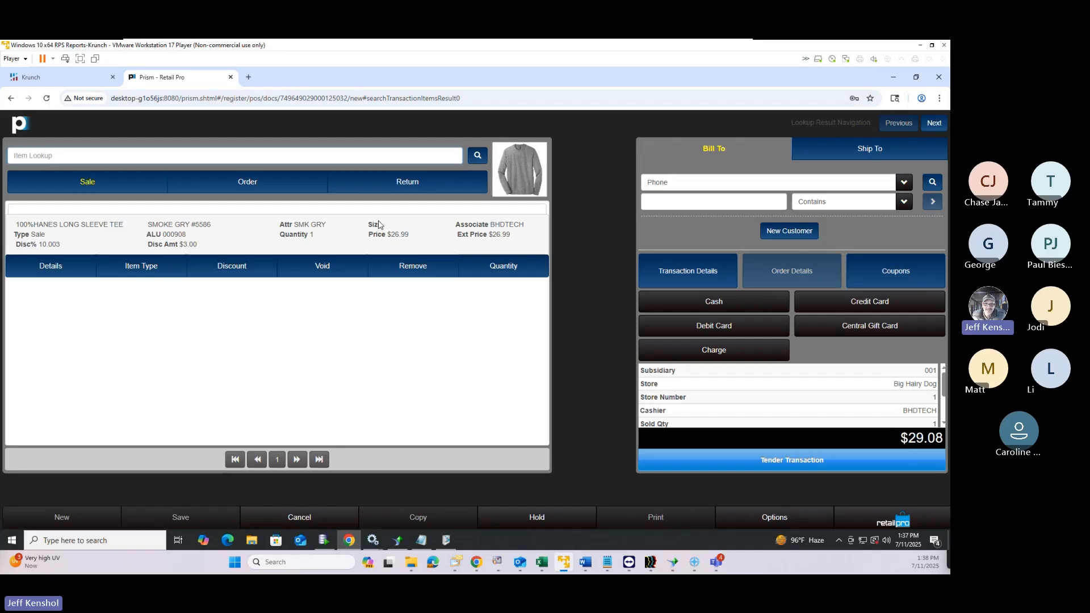
pyautogui.click(82, 154)
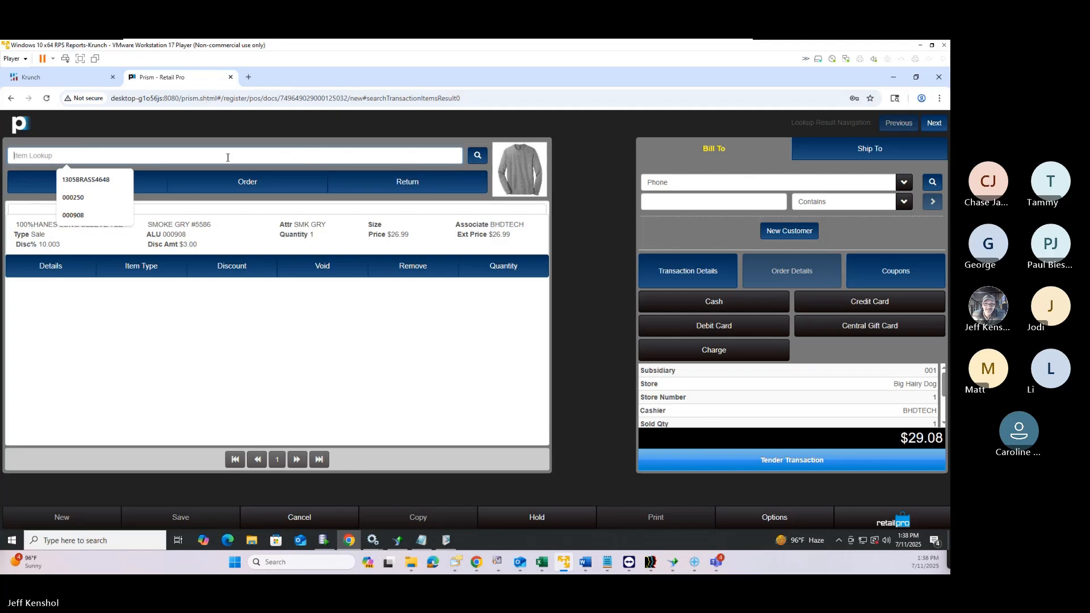
pyautogui.write('*a*')
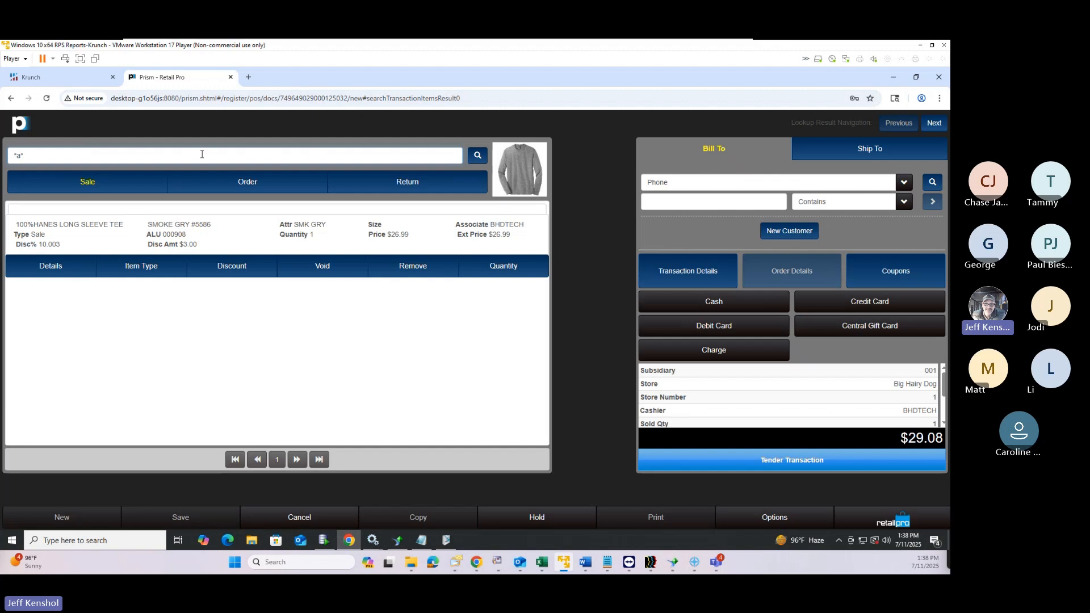
pyautogui.press('Return')
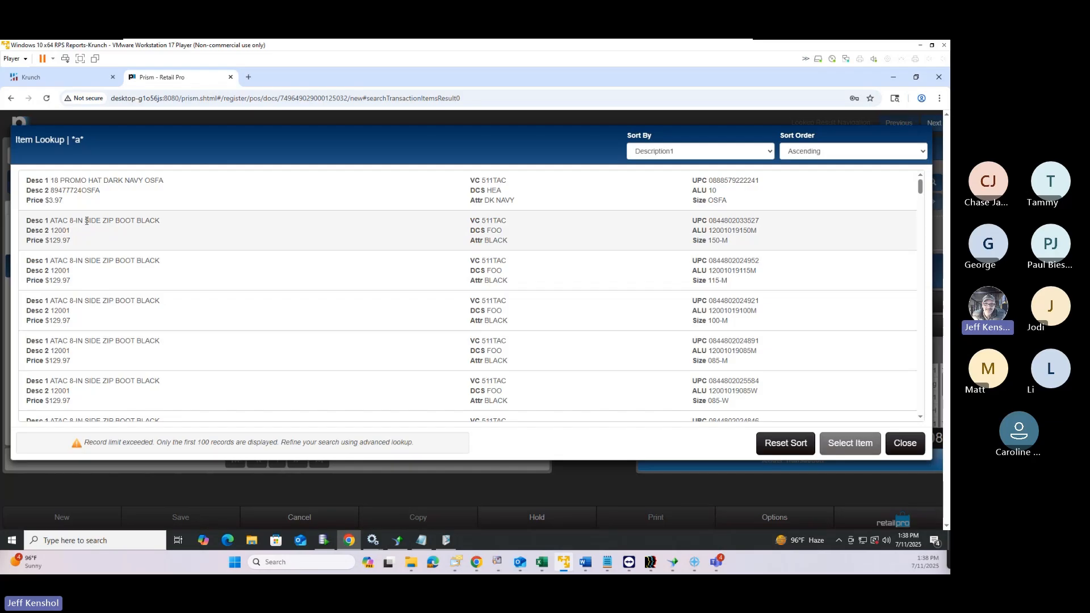
pyautogui.moveTo(86, 220); pyautogui.dragTo(113, 221)
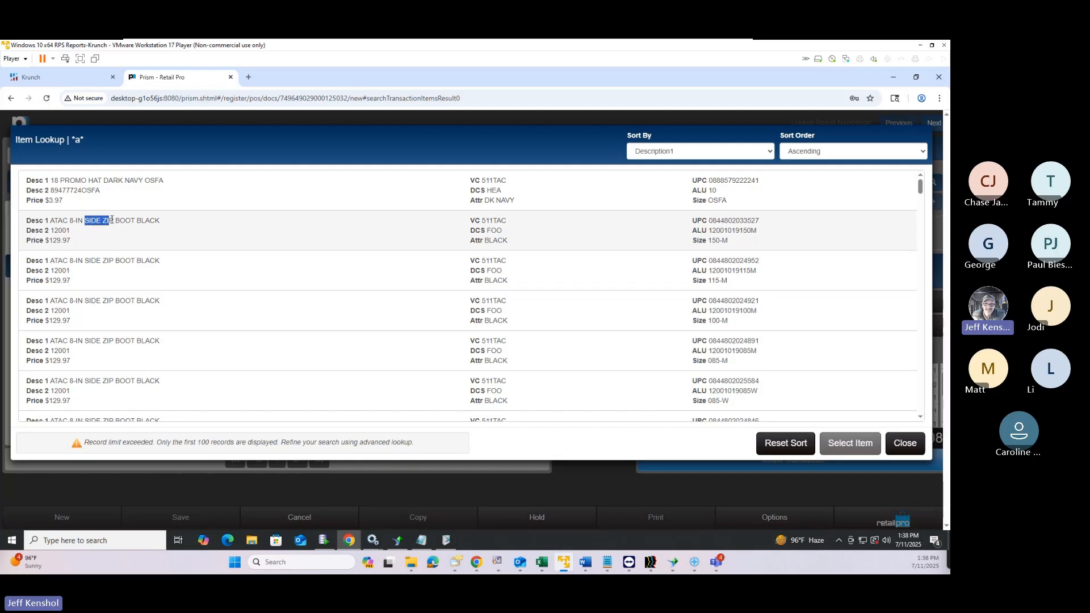
pyautogui.click(921, 445)
pyautogui.click(129, 156)
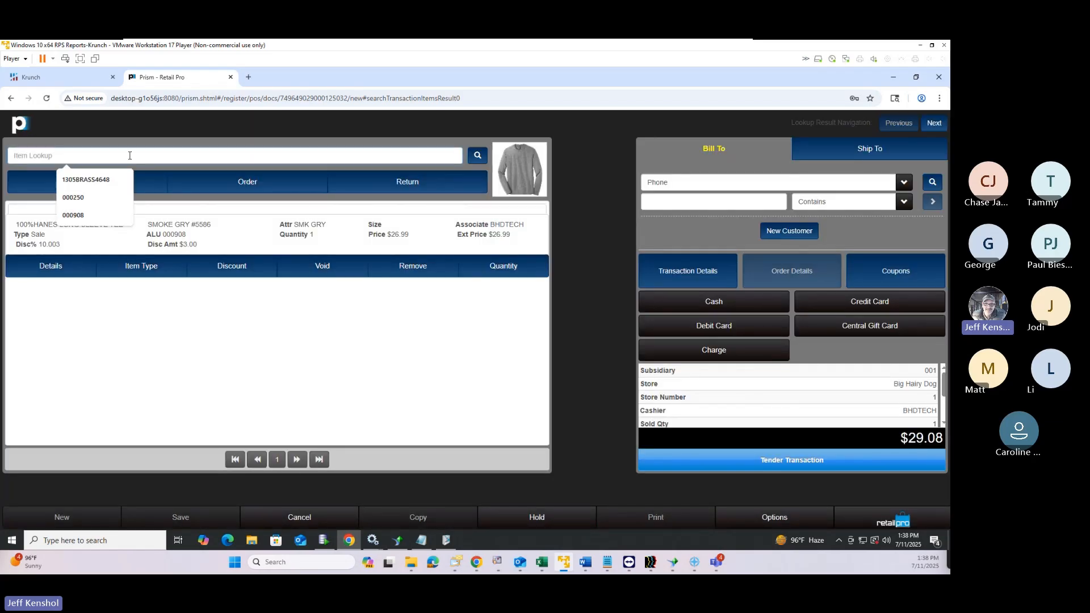
# Search '*side zip*' and add the black ATAC 2.0 8" boot in size 11-W, totalling $169.12
pyautogui.write('*s')
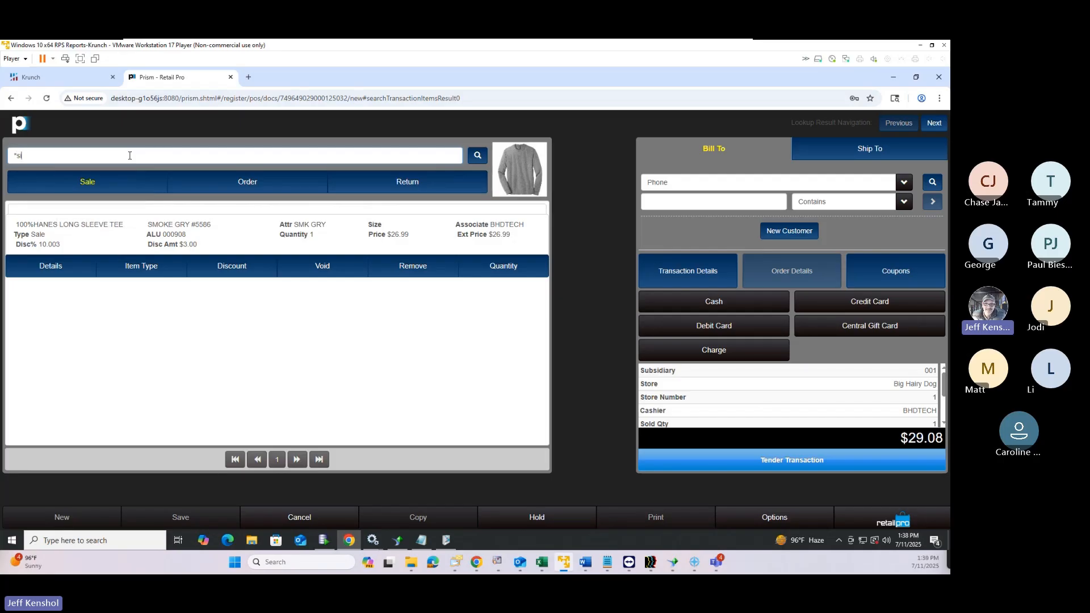
pyautogui.write('ide zip*')
pyautogui.press('Return')
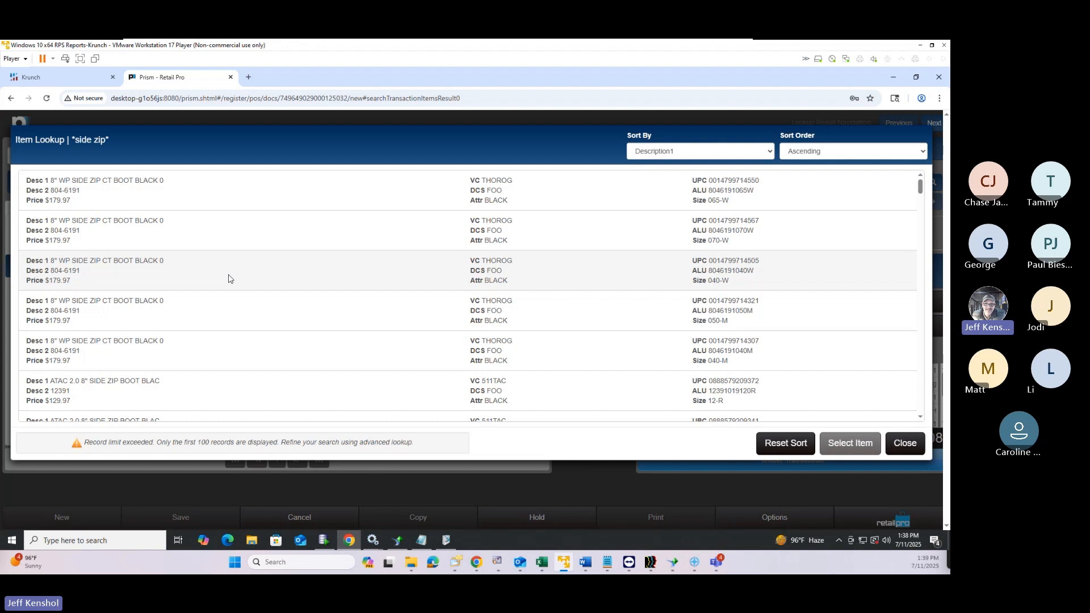
pyautogui.scroll(-10, 372, 293)
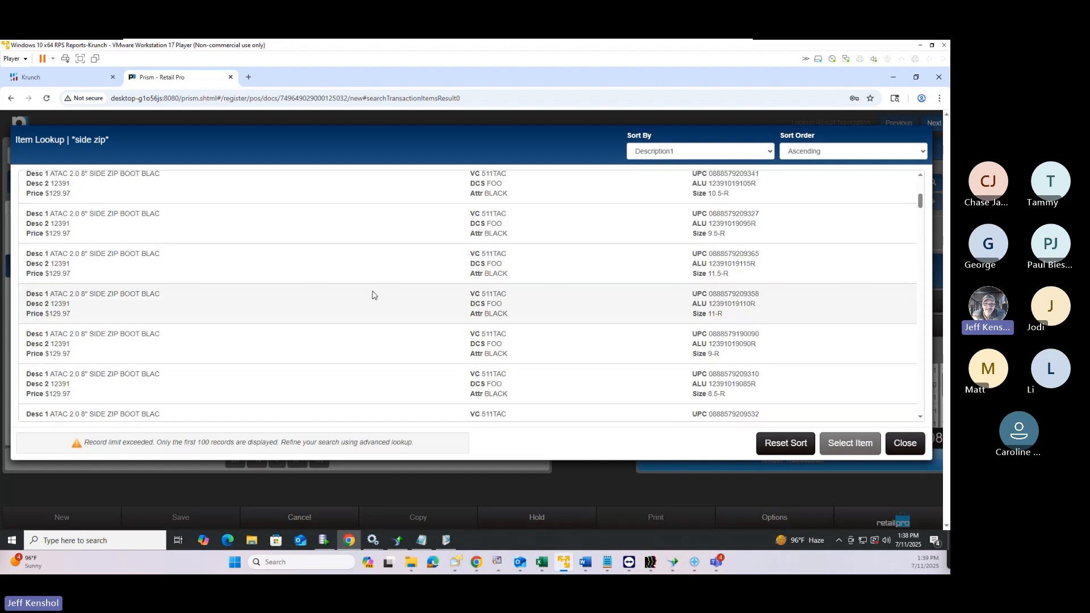
pyautogui.scroll(-20, 376, 292)
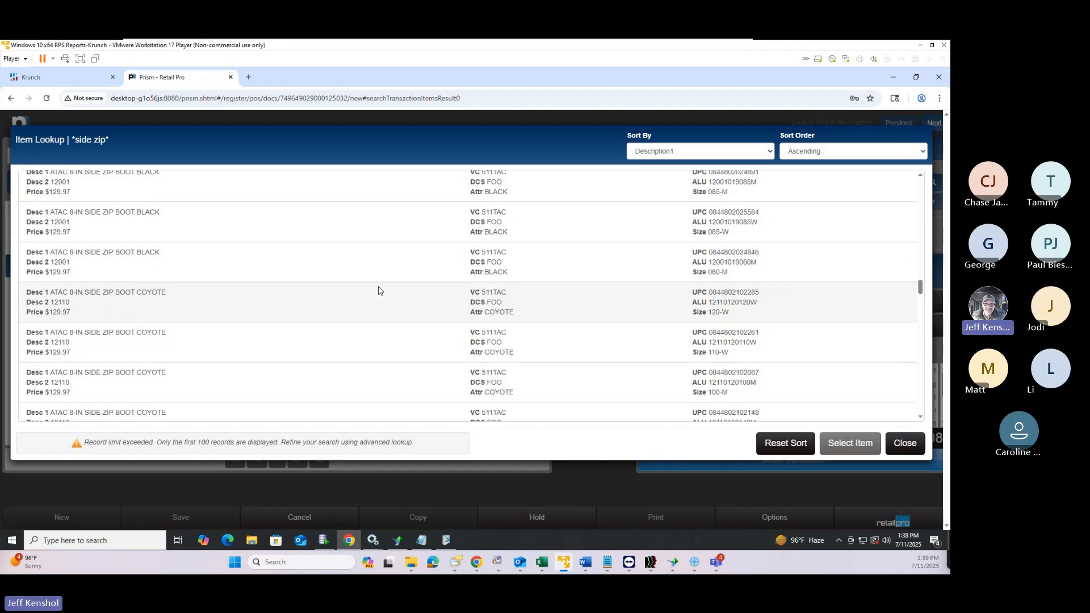
pyautogui.scroll(6, 379, 291)
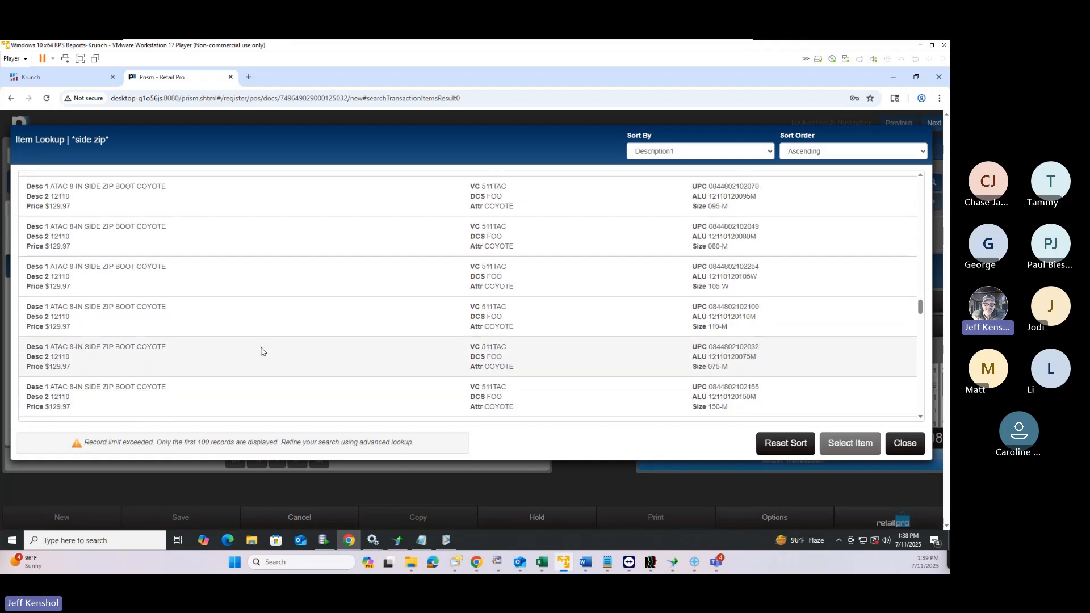
pyautogui.scroll(15, 261, 351)
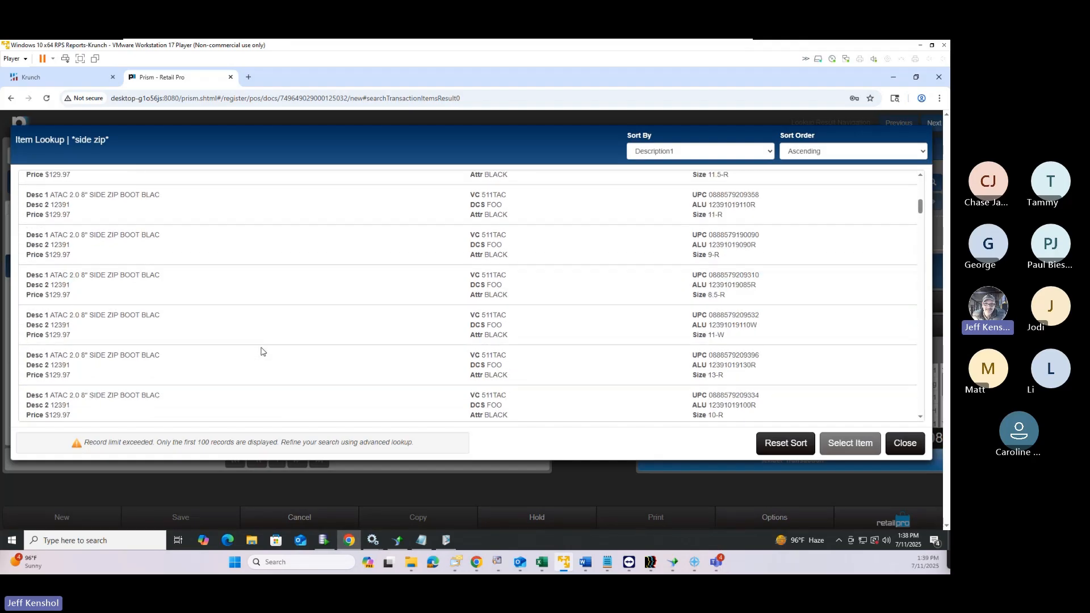
pyautogui.scroll(1, 262, 352)
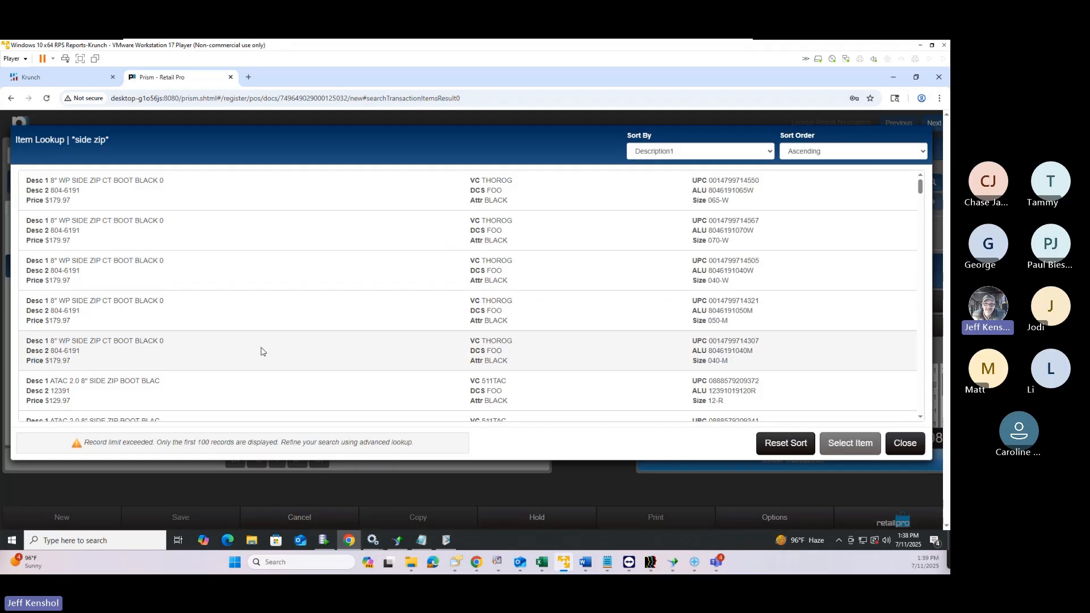
pyautogui.scroll(-6, 207, 323)
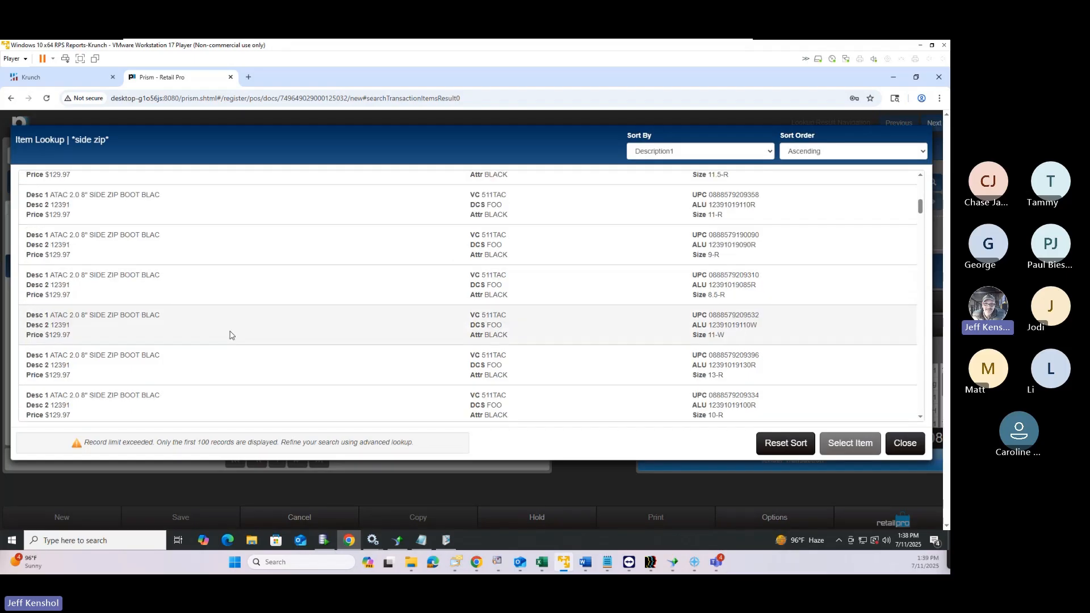
pyautogui.scroll(1, 226, 337)
pyautogui.click(226, 300)
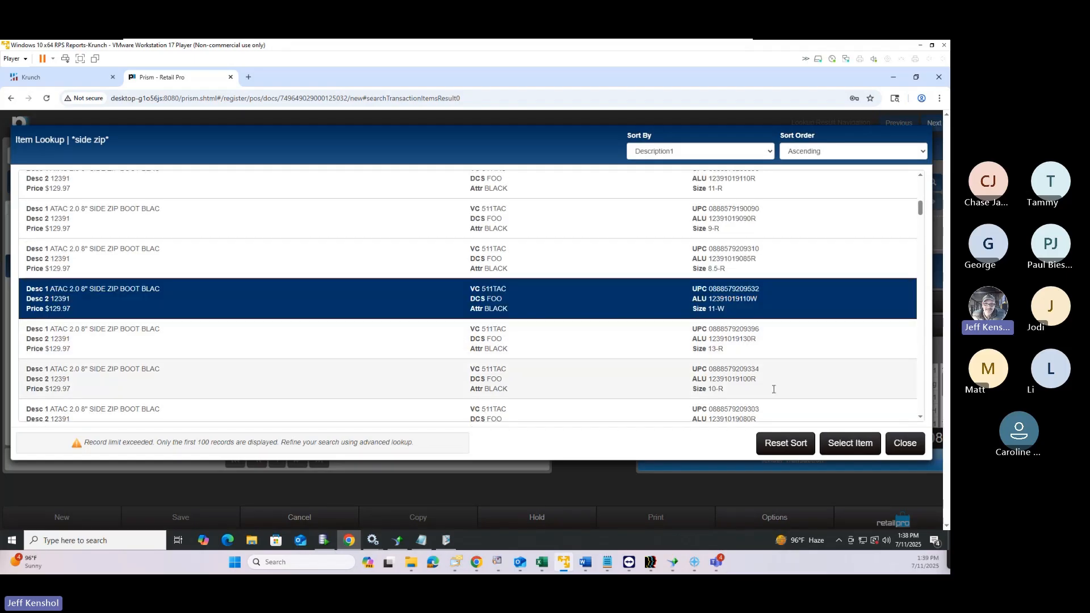
pyautogui.click(845, 443)
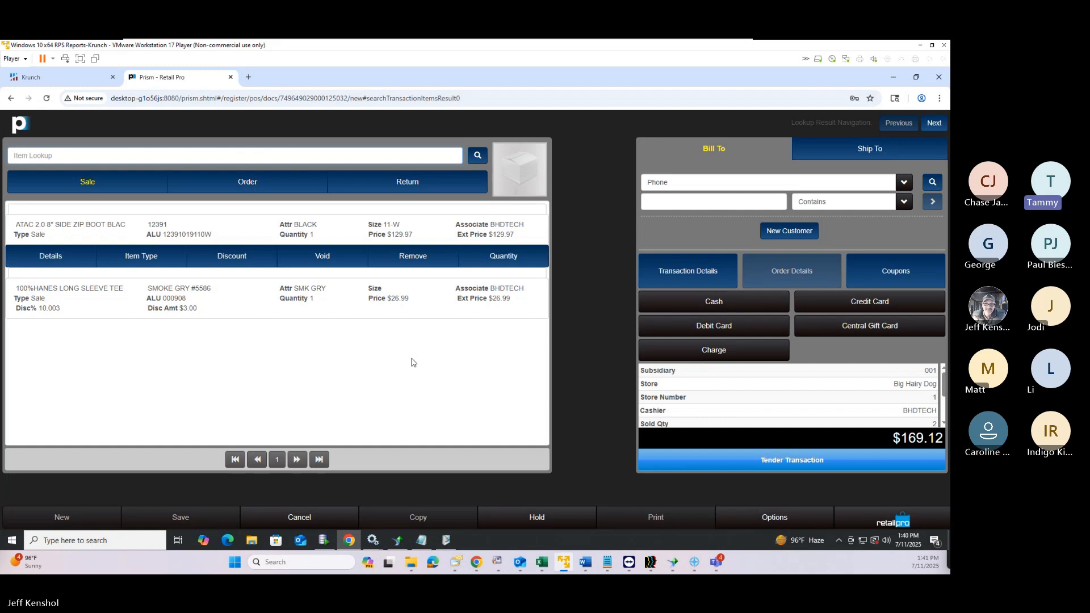
# After the boot finishes processing, open the Prism menu over the $169.12 sale
pyautogui.click(905, 521)
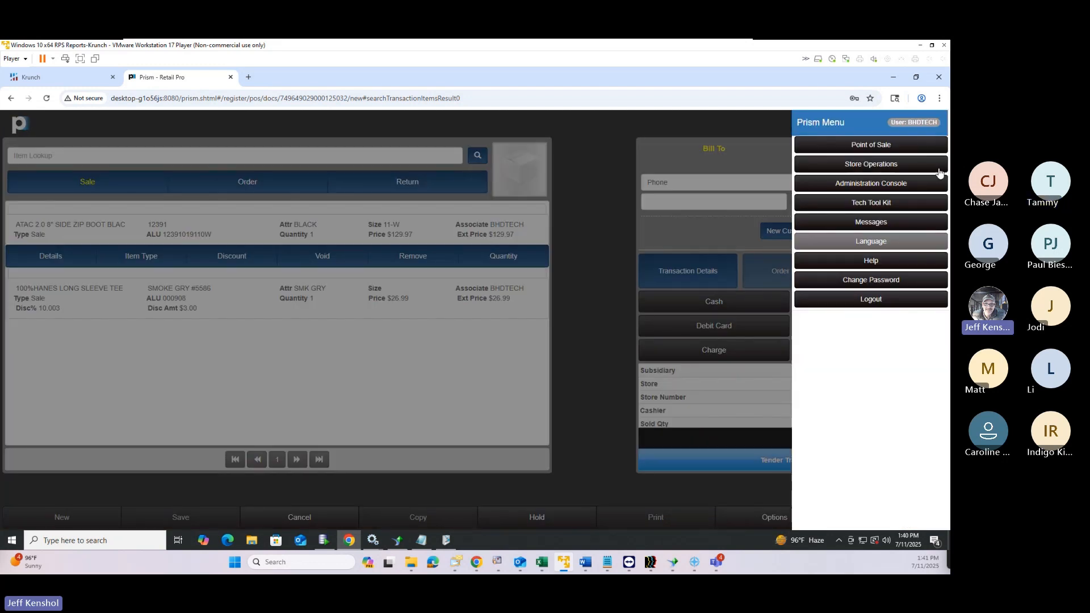
# Cancel the current sale and start a fresh, empty sale from the Point of Sale register home
pyautogui.click(940, 145)
pyautogui.click(597, 190)
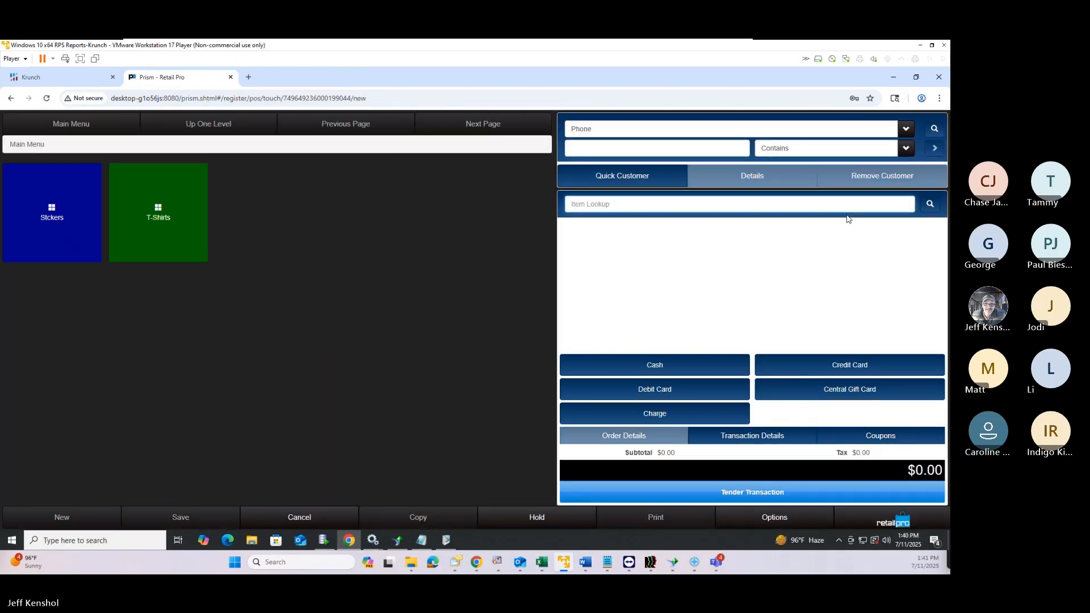
pyautogui.click(892, 522)
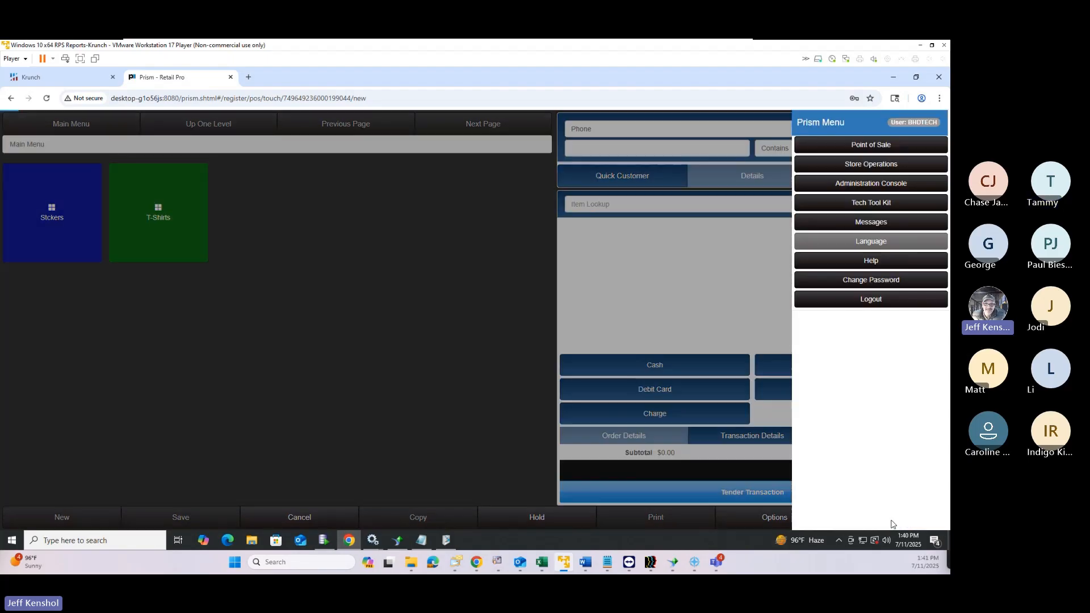
pyautogui.click(862, 146)
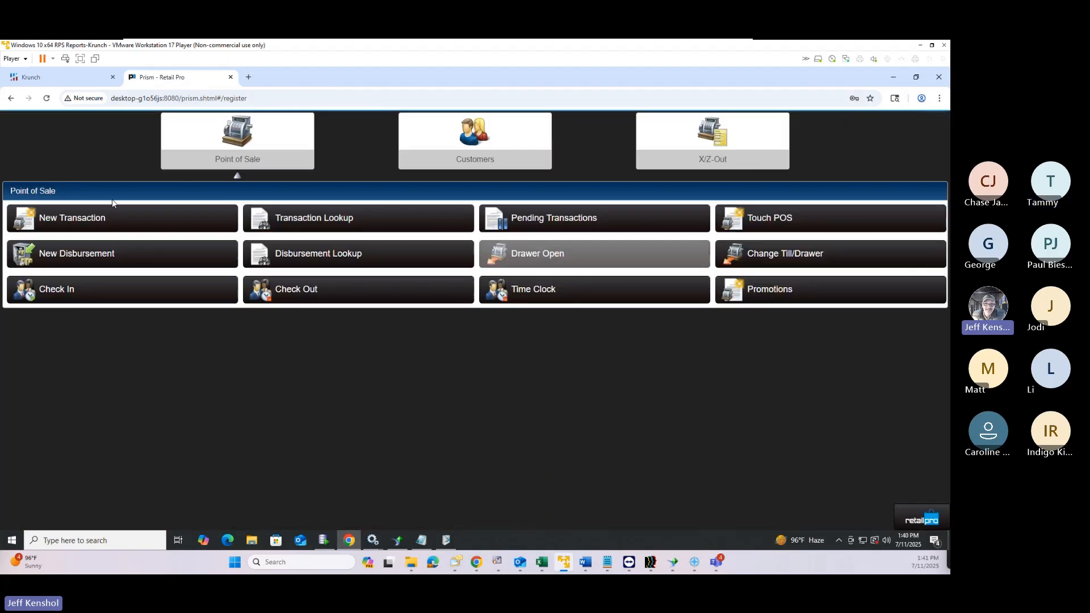
pyautogui.click(111, 225)
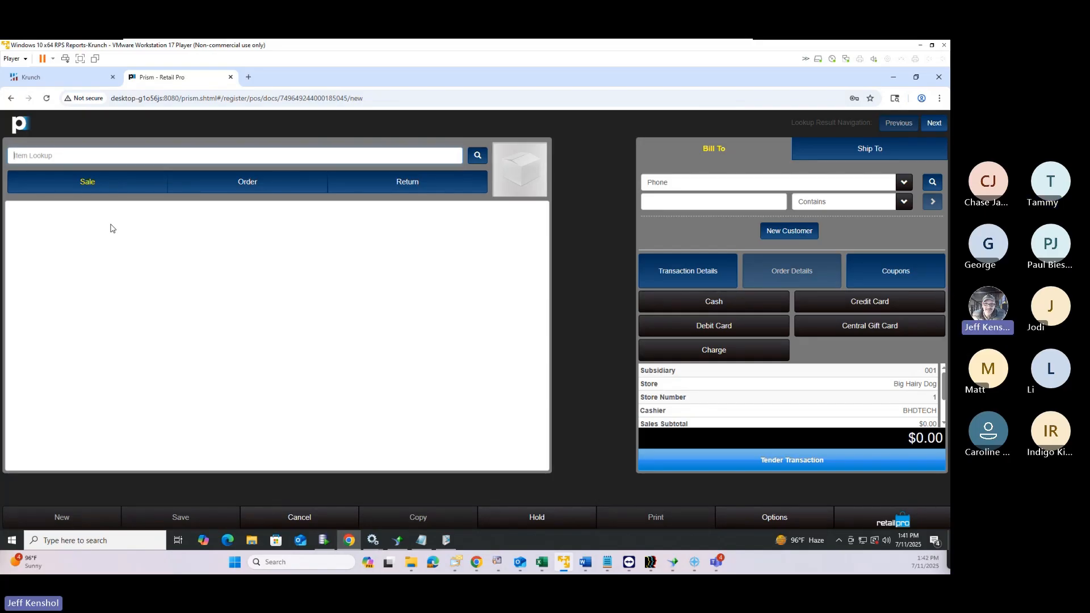
# Search inventory for items whose Desc 1 contains 'side'
pyautogui.click(477, 158)
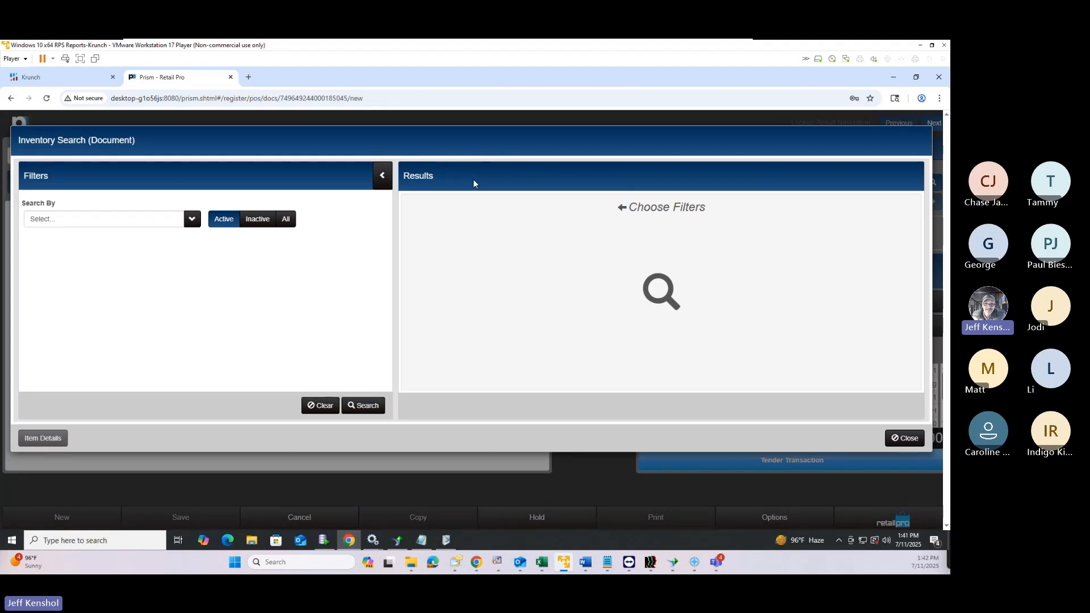
pyautogui.click(191, 220)
pyautogui.scroll(-3, 93, 300)
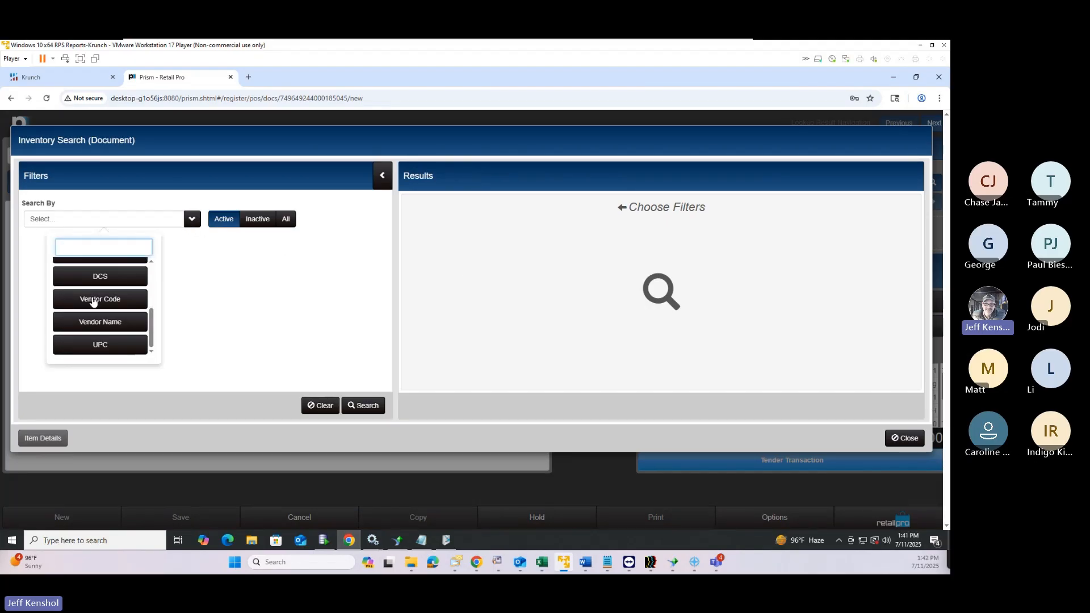
pyautogui.scroll(1, 96, 309)
pyautogui.scroll(1, 97, 311)
pyautogui.scroll(-3, 97, 315)
pyautogui.scroll(5, 103, 305)
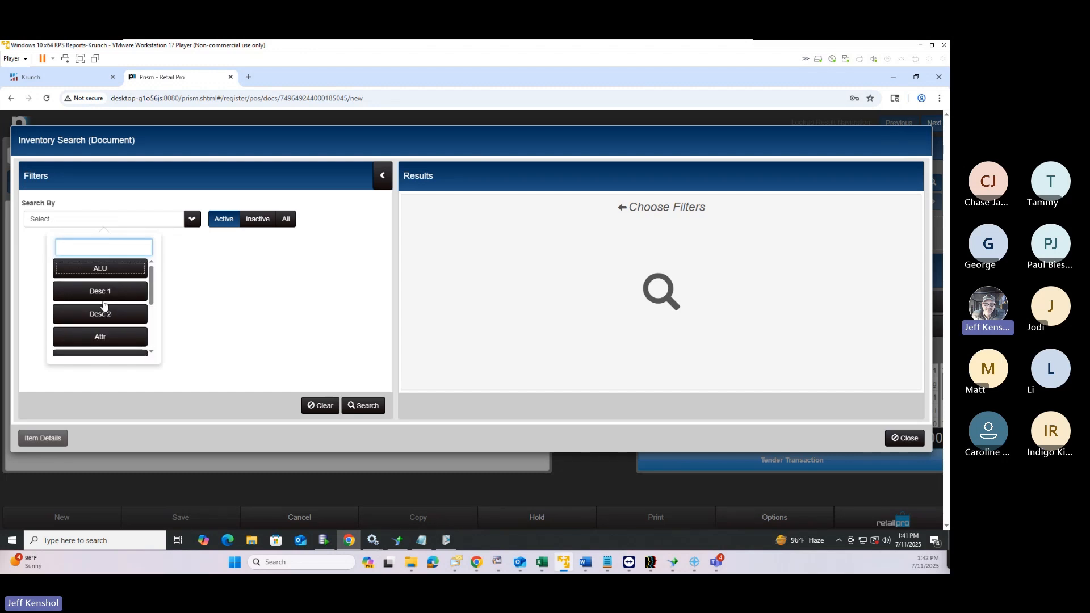
pyautogui.scroll(-5, 111, 303)
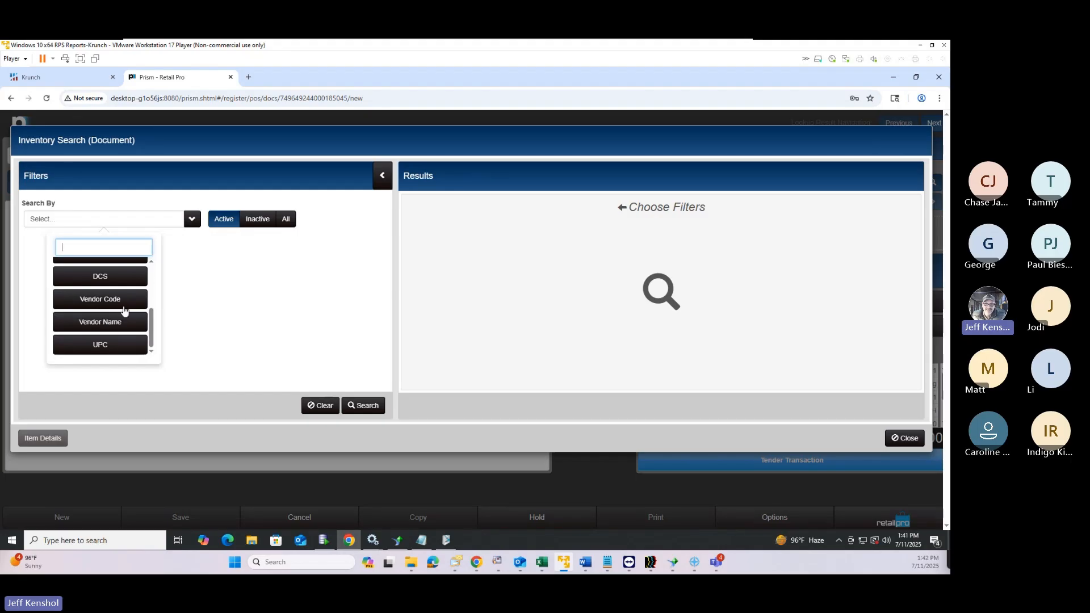
pyautogui.scroll(5, 124, 310)
pyautogui.click(123, 291)
pyautogui.click(131, 273)
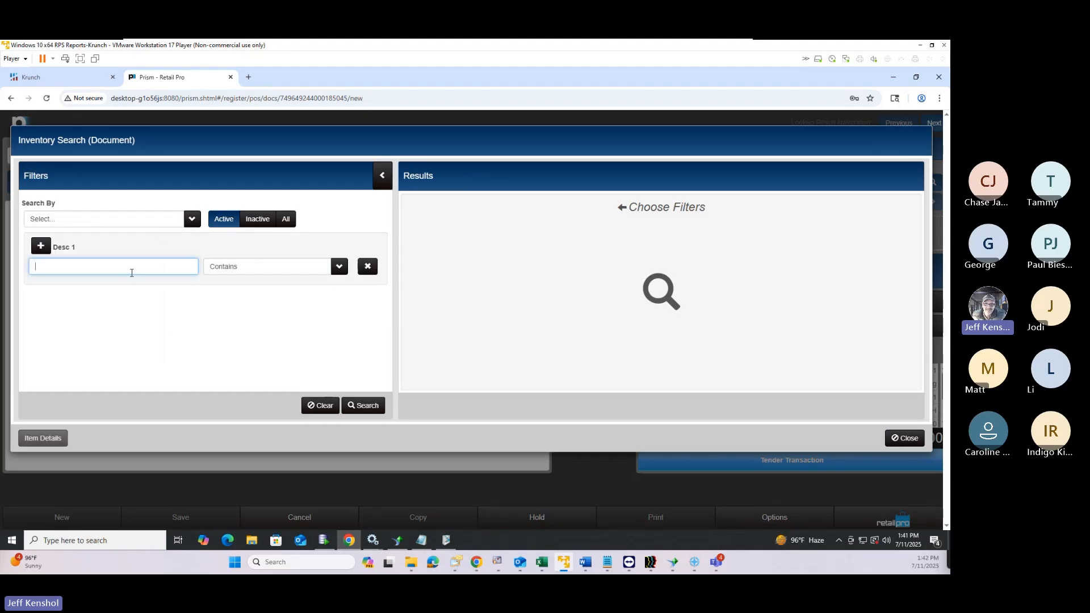
pyautogui.write('side zip')
pyautogui.click(363, 408)
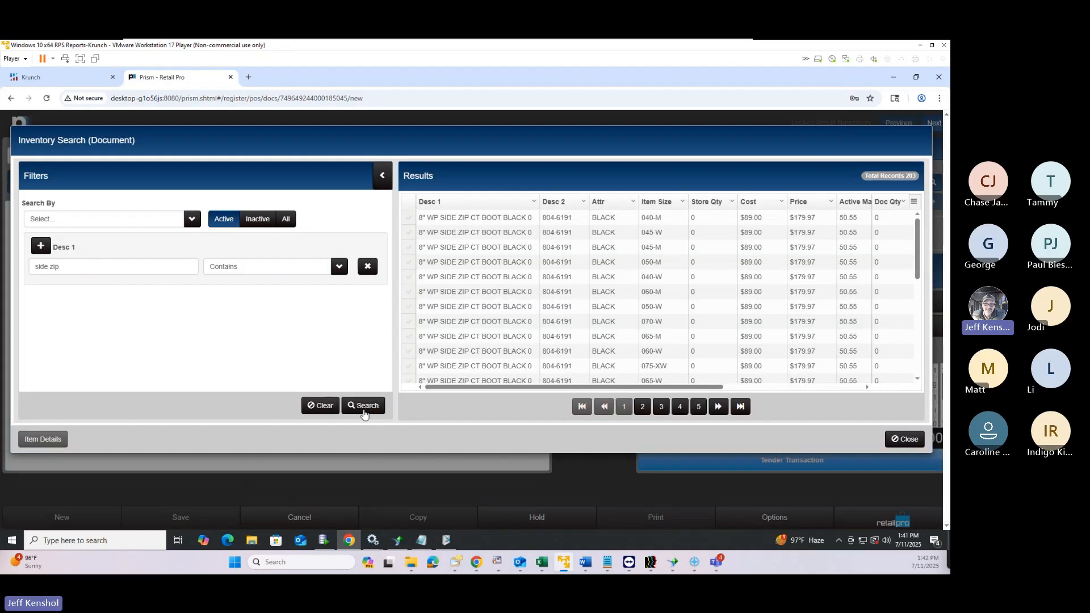
# Browse the results pages and set Doc Qty 1 on the 8.5-W ATAC side zip boot
pyautogui.click(642, 408)
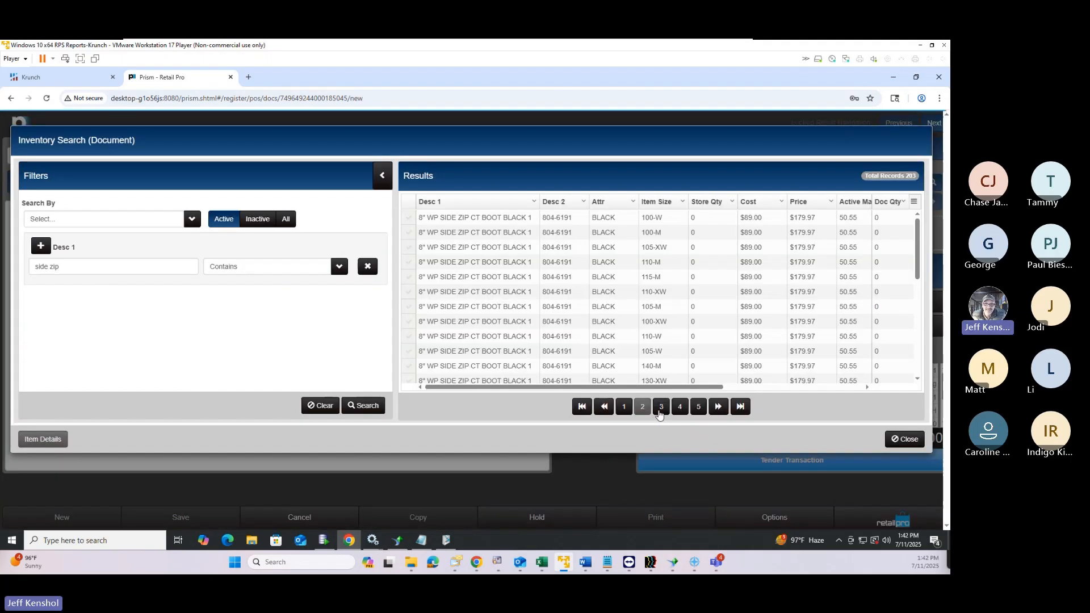
pyautogui.click(660, 410)
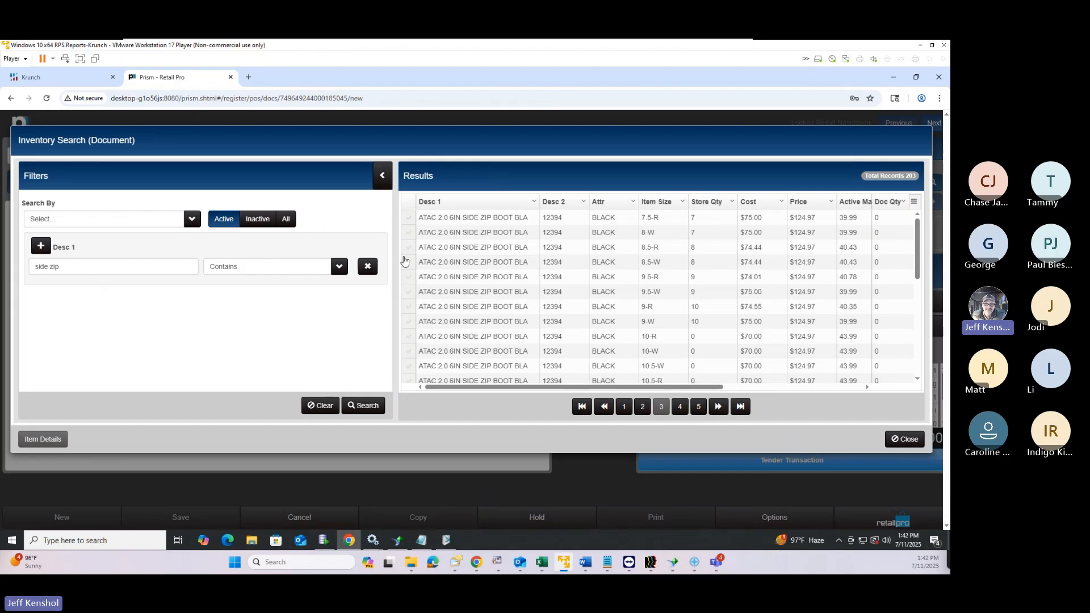
pyautogui.click(383, 176)
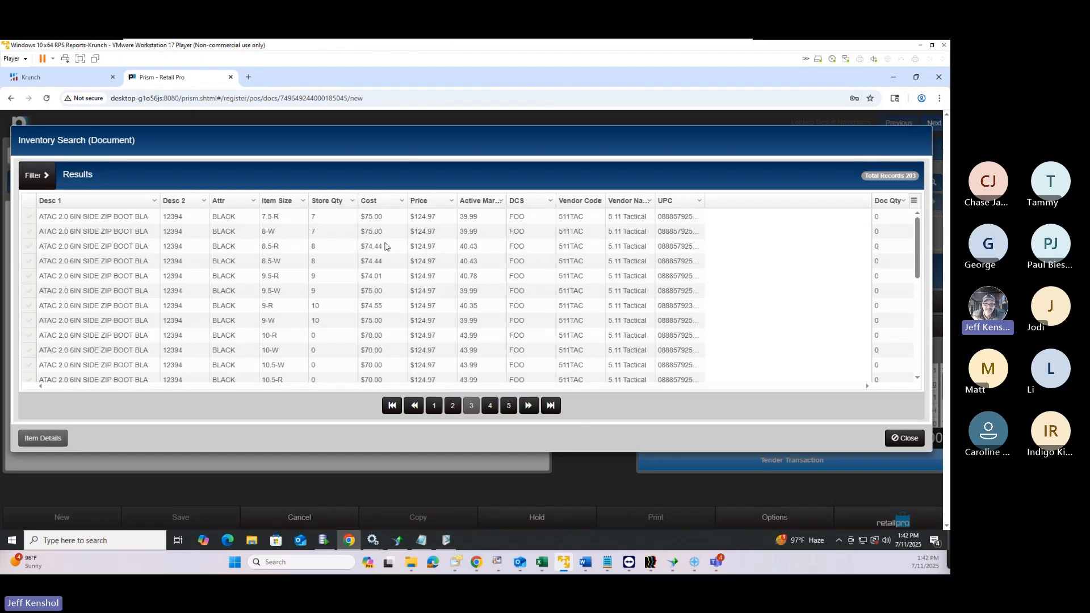
pyautogui.click(44, 180)
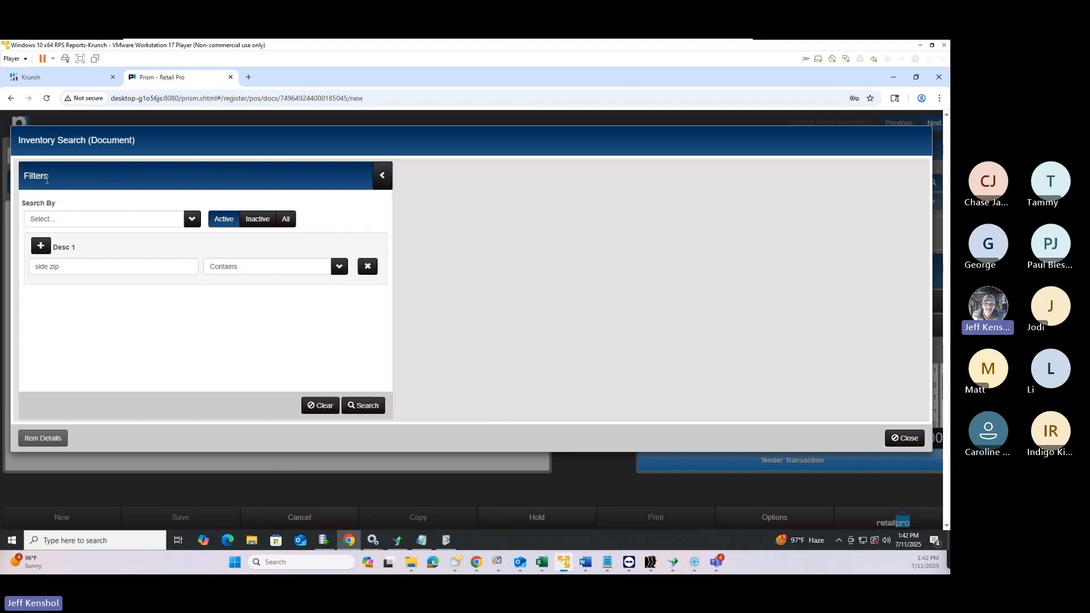
pyautogui.click(386, 182)
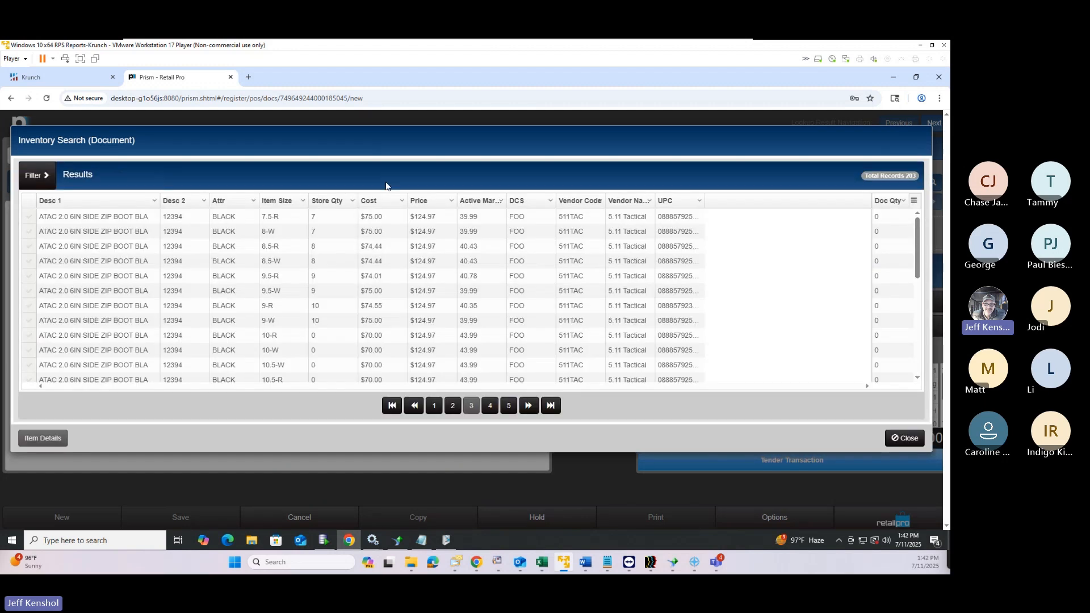
pyautogui.click(877, 262)
pyautogui.write('1')
# Refine the Desc 1 search, set Doc Qty 1 on the 9/A HOTSHOT boot, and add both to the sale
pyautogui.click(47, 176)
pyautogui.tripleClick(59, 266)
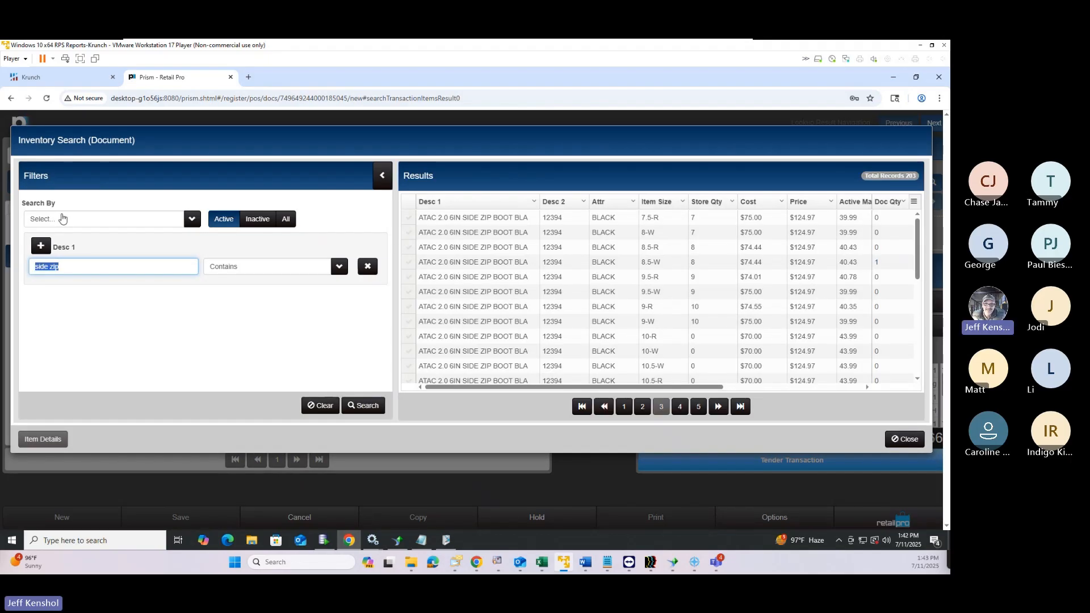
pyautogui.click(122, 269)
pyautogui.press('BackSpace')
pyautogui.write('ai')
pyautogui.press('Return')
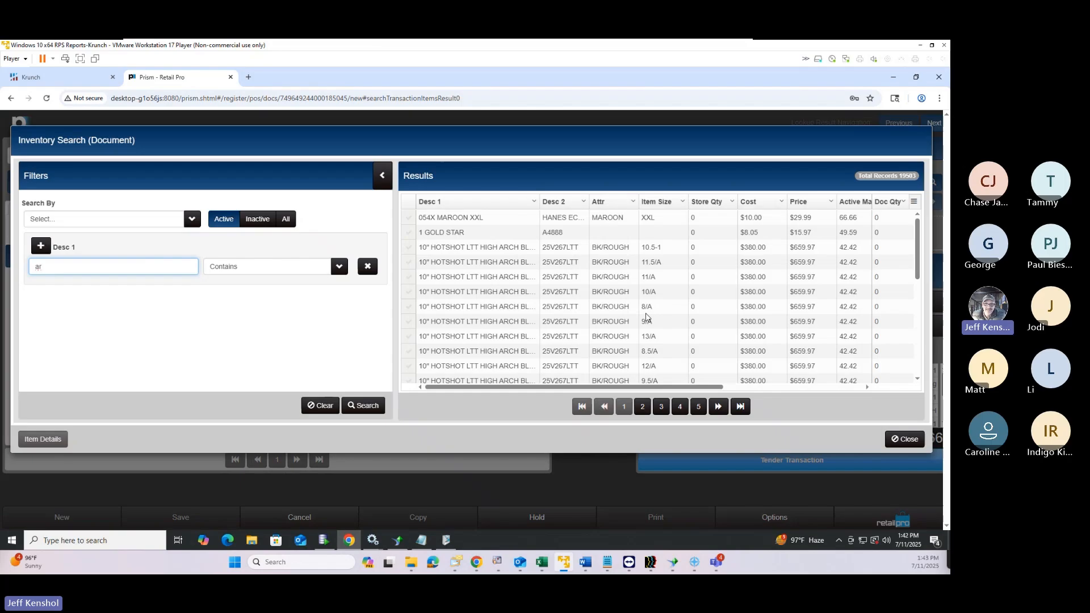
pyautogui.click(884, 321)
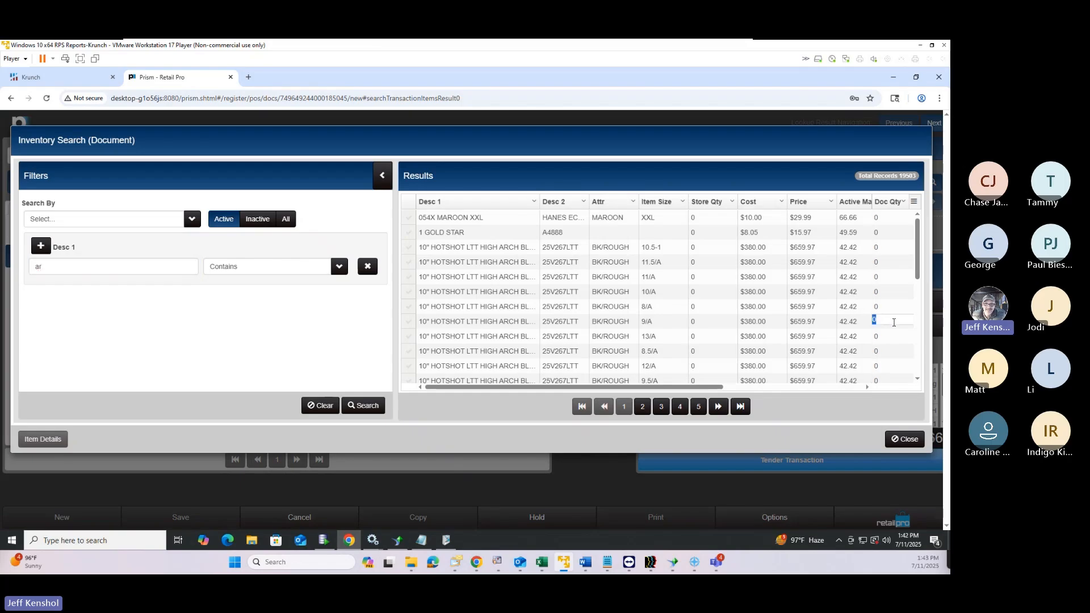
pyautogui.write('1')
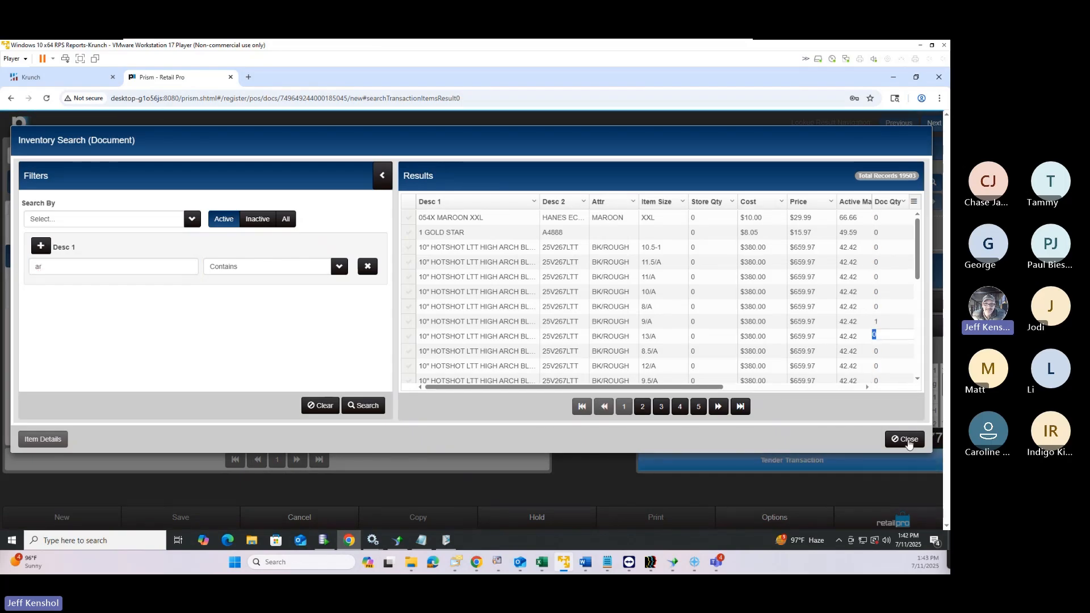
pyautogui.click(905, 440)
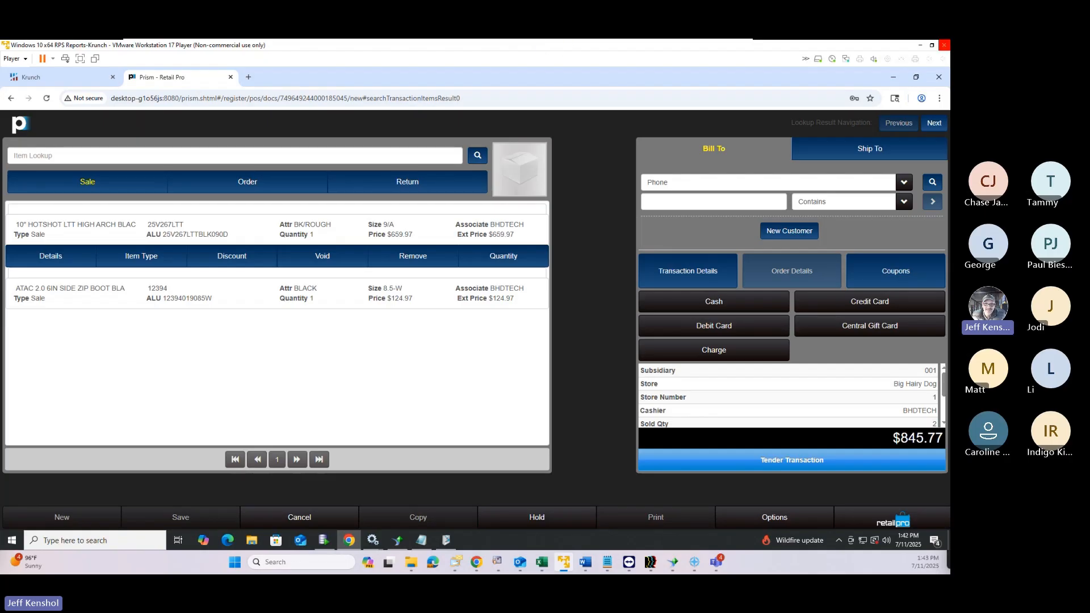
pyautogui.moveTo(950, 112); pyautogui.dragTo(642, 90)
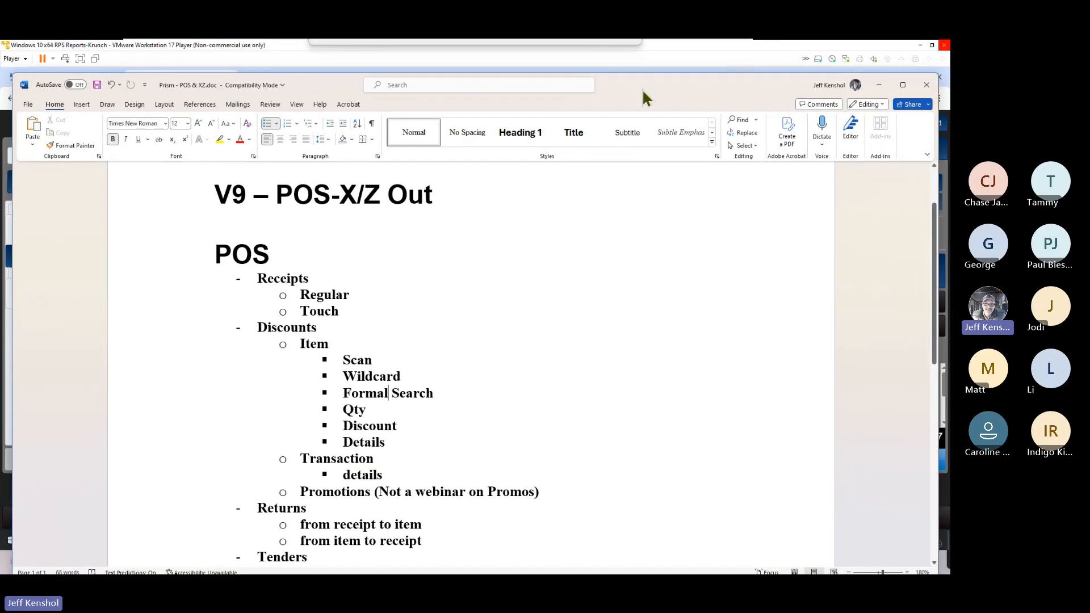
pyautogui.moveTo(642, 91); pyautogui.dragTo(950, 100)
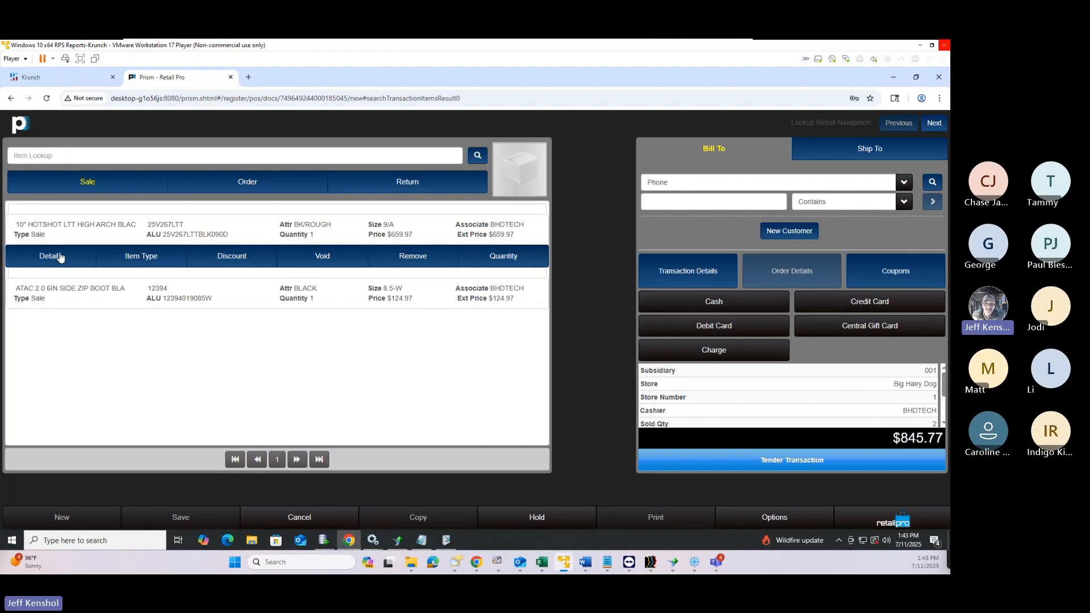
# Check the HOTSHOT boot's details without changes, then set its quantity to 5
pyautogui.click(55, 260)
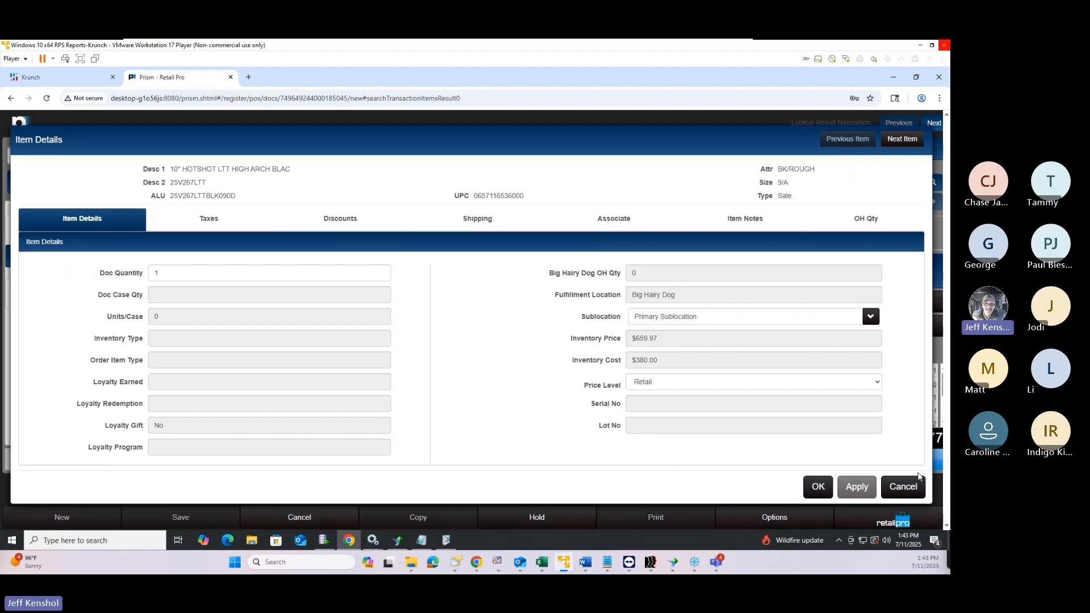
pyautogui.click(907, 487)
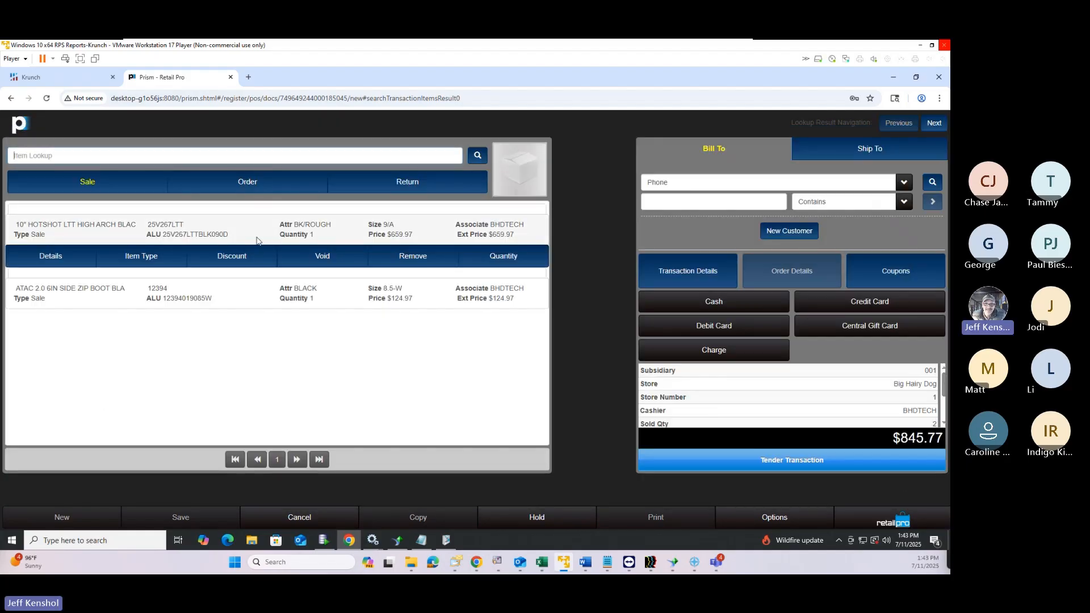
pyautogui.click(502, 258)
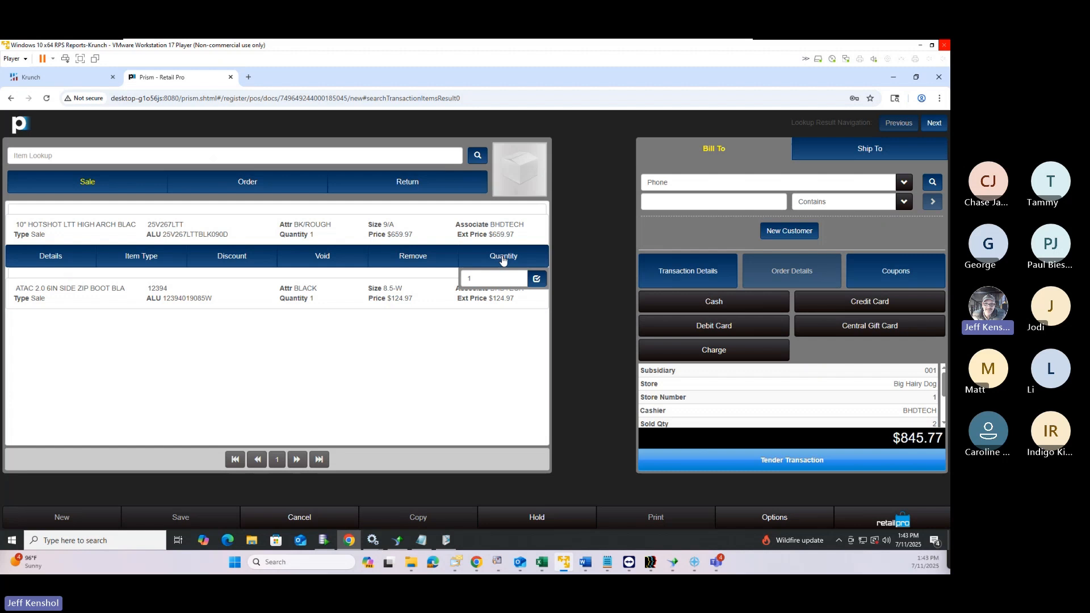
pyautogui.click(503, 259)
pyautogui.click(505, 256)
pyautogui.click(508, 257)
pyautogui.click(508, 257)
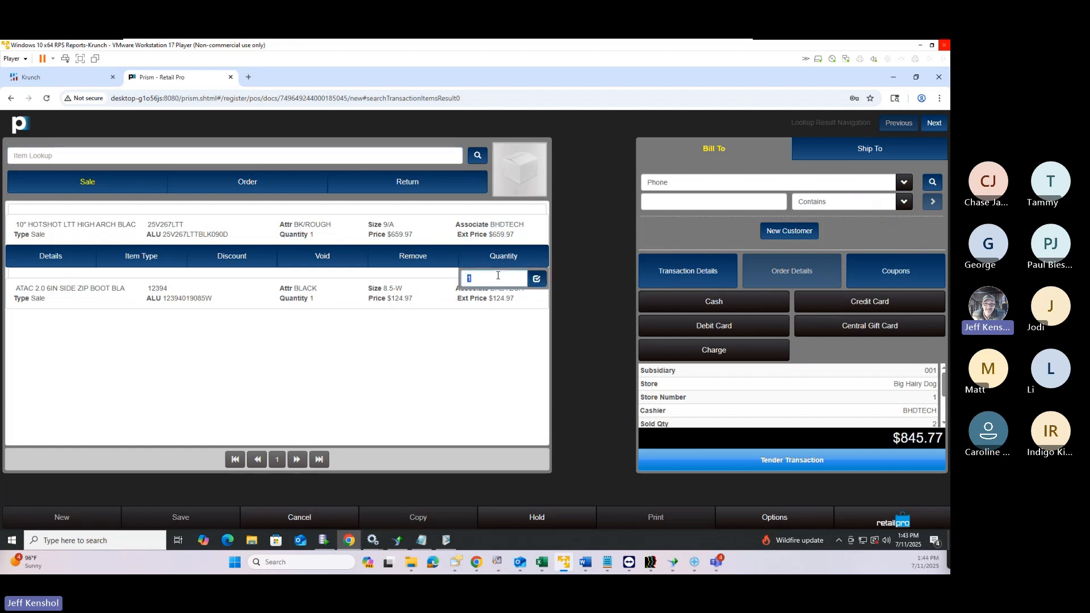
pyautogui.write('5')
pyautogui.press('Return')
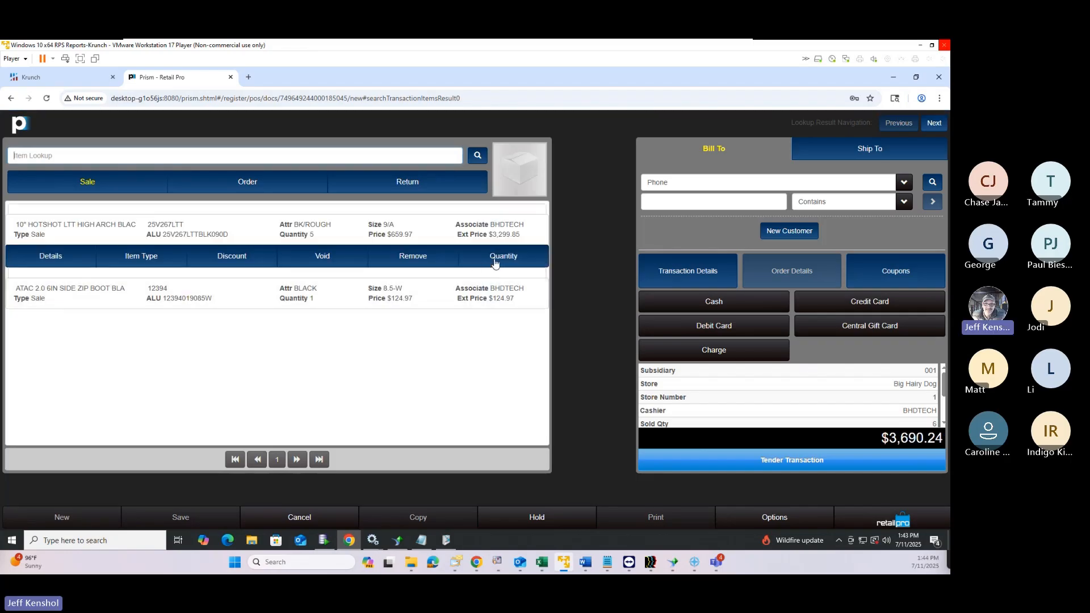
# Change the HOTSHOT boot's quantity from 5 to 8
pyautogui.click(494, 260)
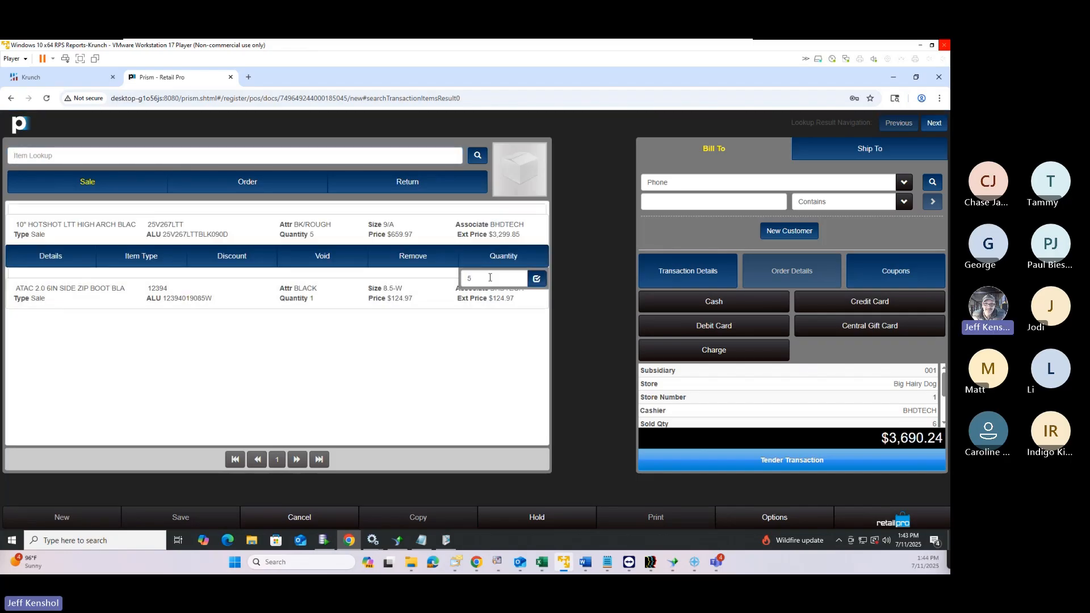
pyautogui.click(230, 326)
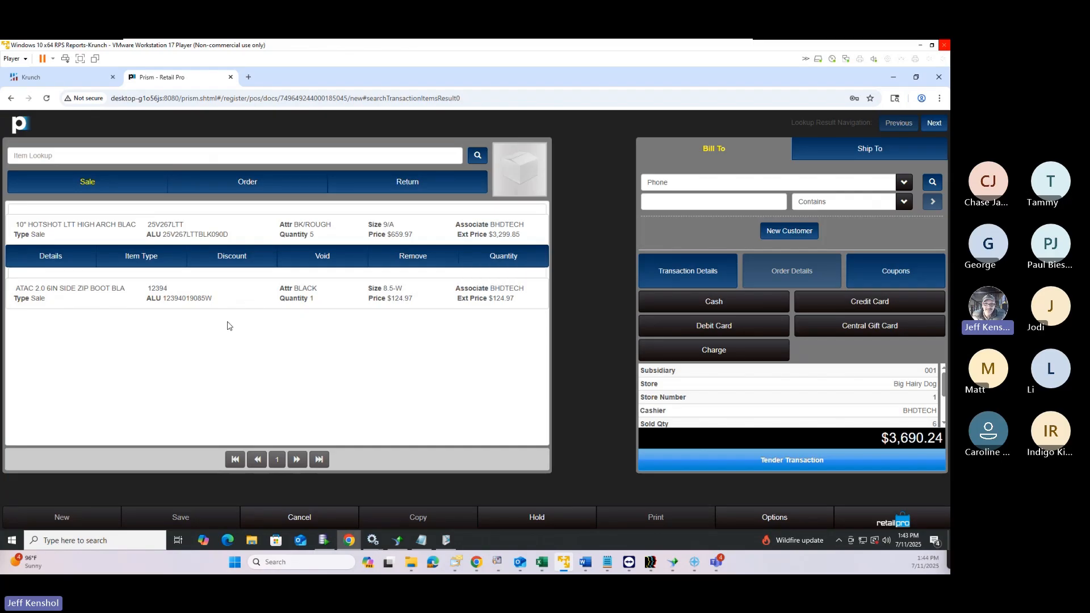
pyautogui.click(513, 258)
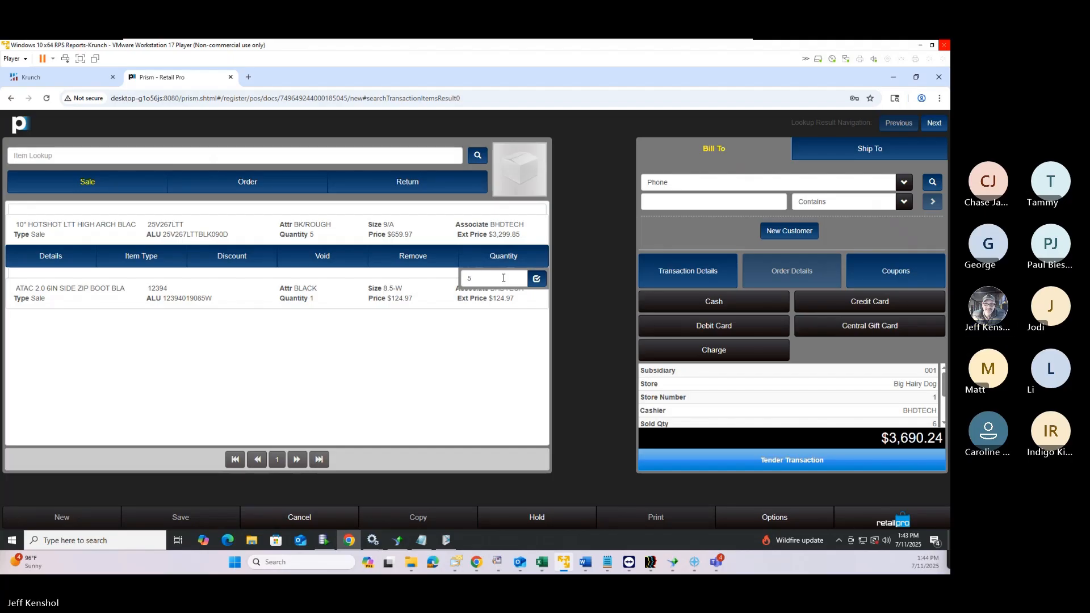
pyautogui.moveTo(503, 278); pyautogui.dragTo(319, 291)
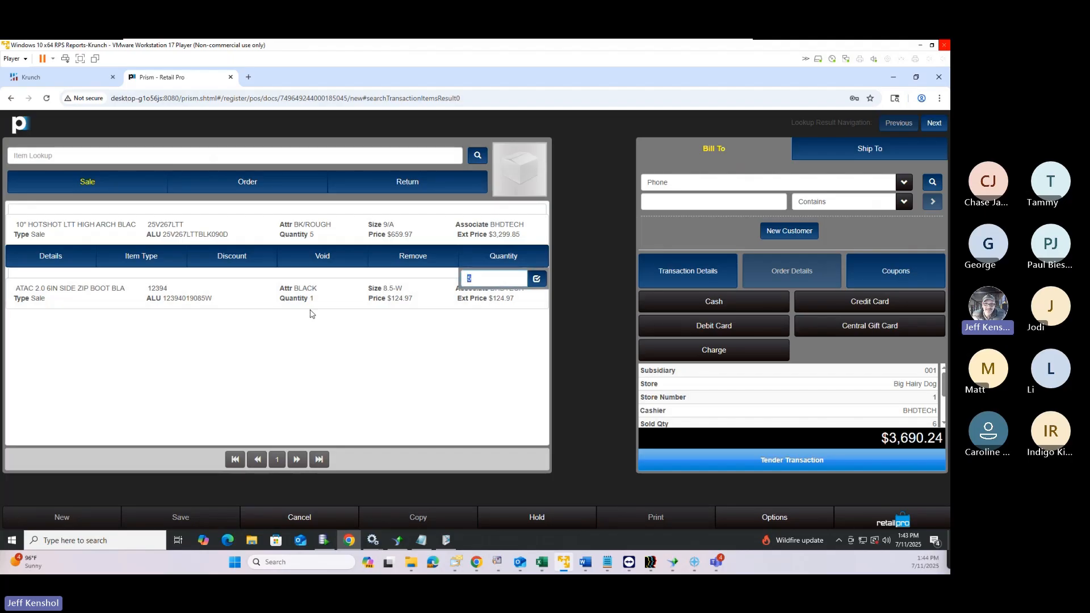
pyautogui.click(524, 260)
pyautogui.click(498, 283)
pyautogui.press('Return')
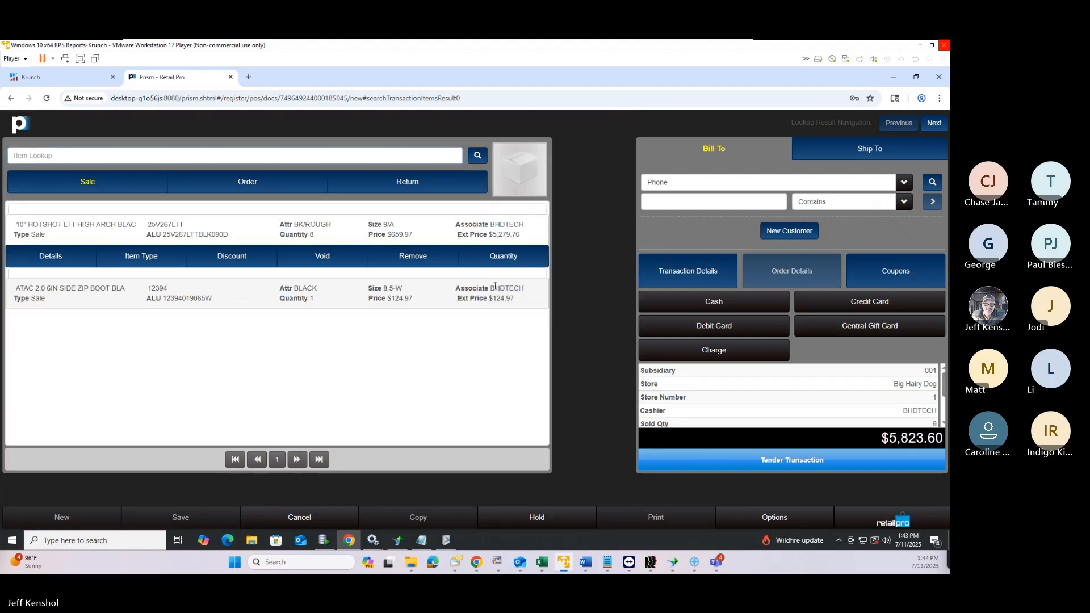
pyautogui.click(232, 256)
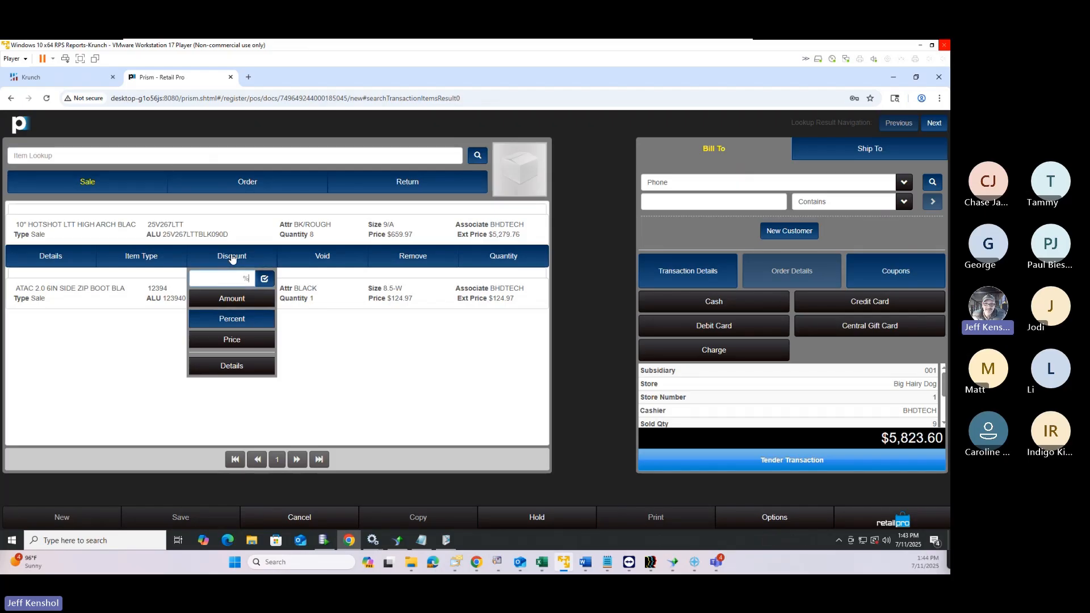
# Apply a 10% discount to the HOTSHOT line with the CLEARANCE reason
pyautogui.write('10')
pyautogui.press('Return')
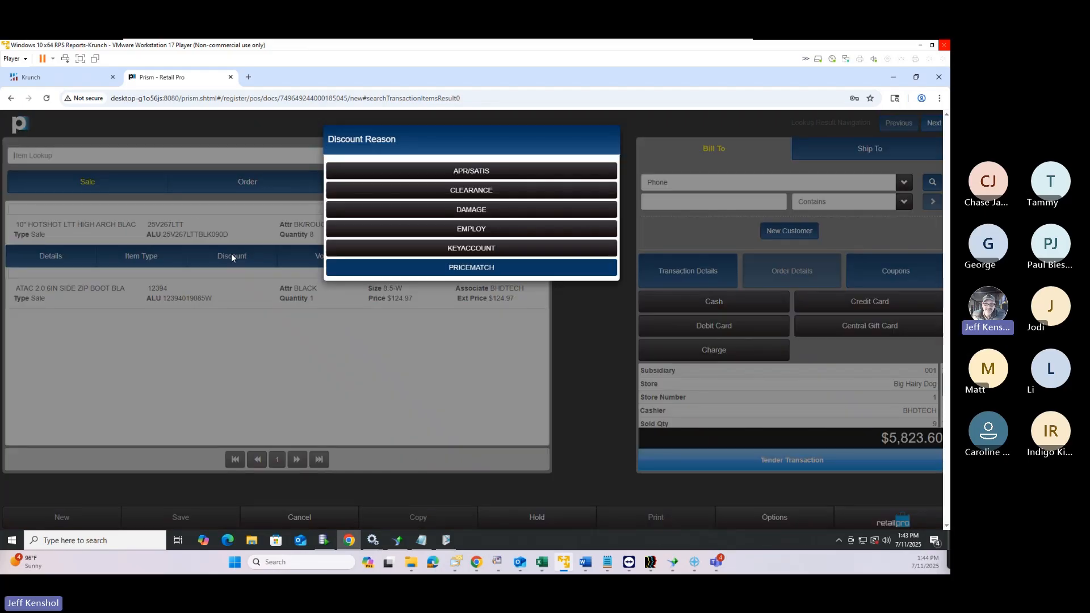
pyautogui.click(444, 192)
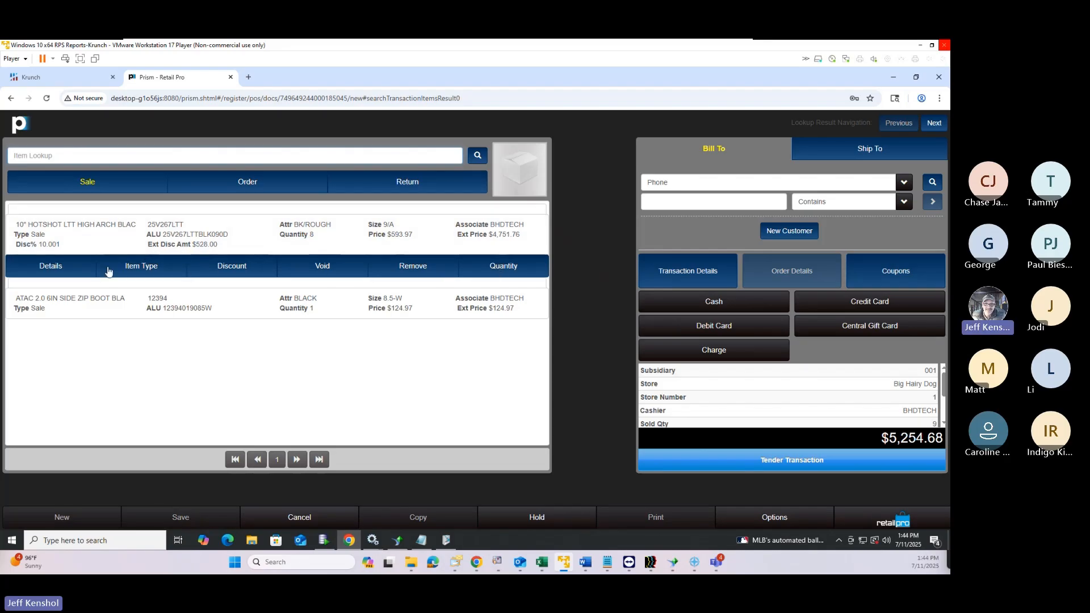
pyautogui.click(148, 271)
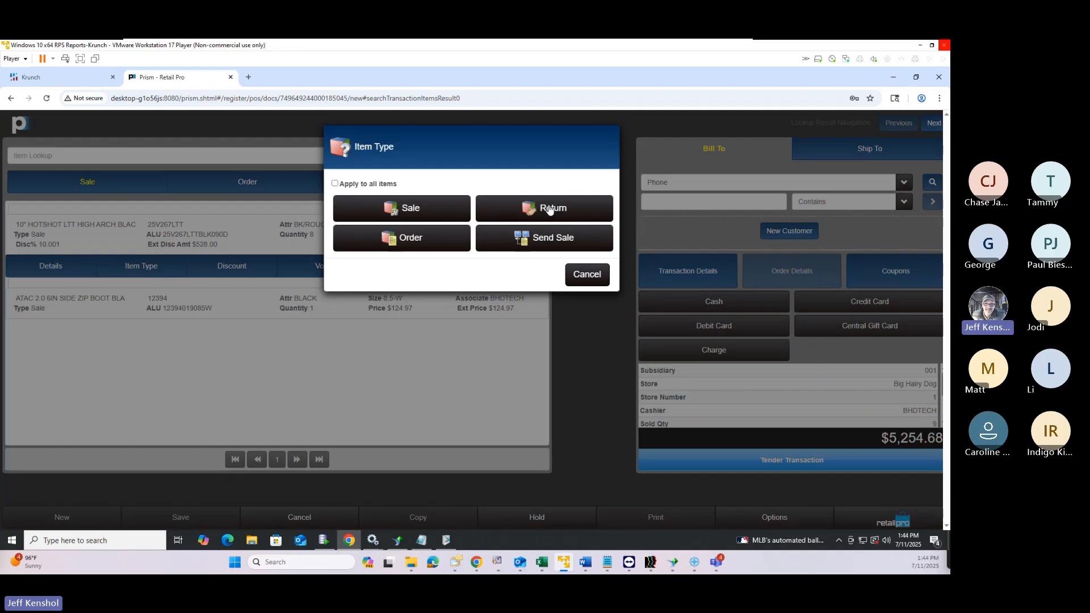
# Review the first line's Sale, Return, Order and Send Sale item types, leaving them unchanged
pyautogui.click(587, 276)
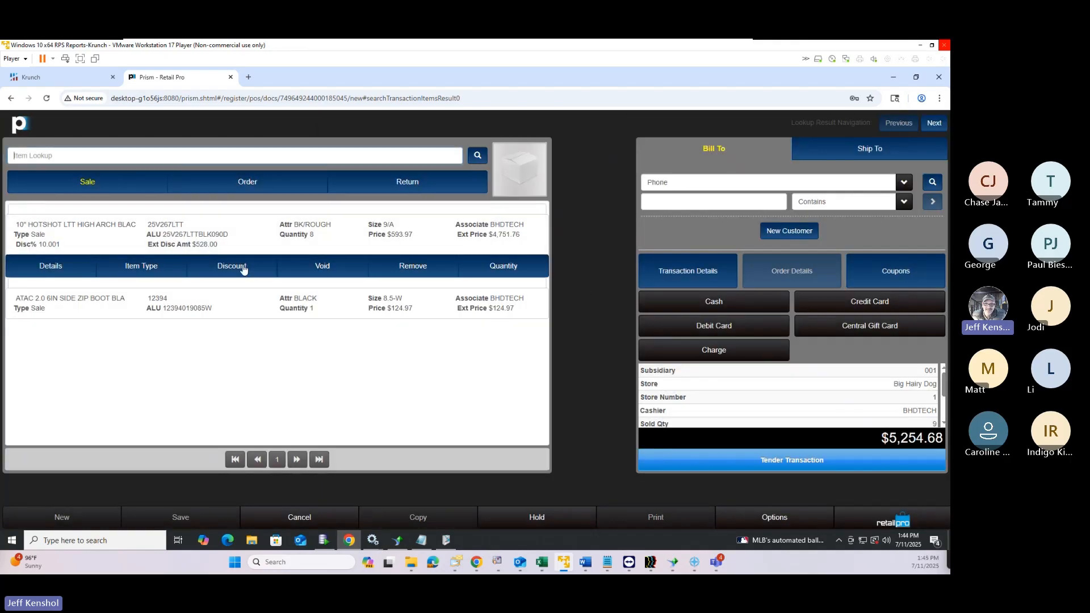
pyautogui.click(148, 270)
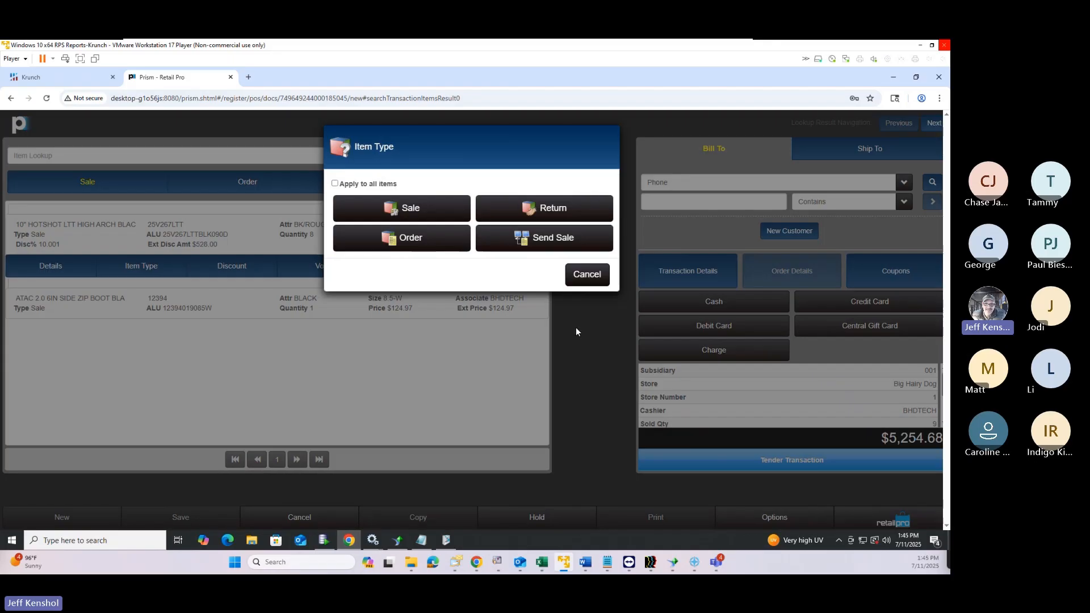
pyautogui.click(587, 281)
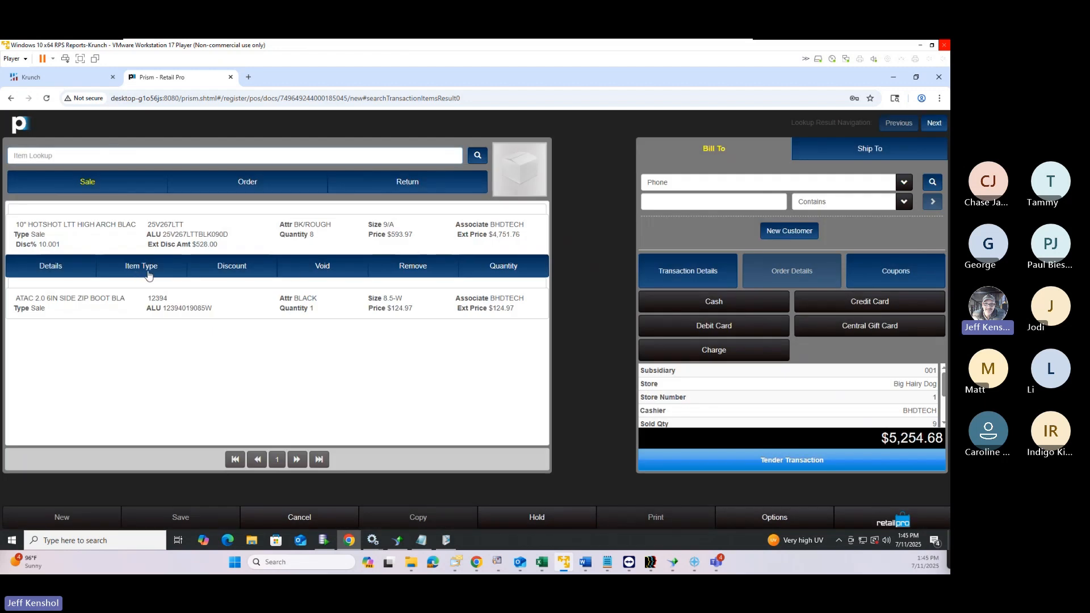
pyautogui.click(235, 274)
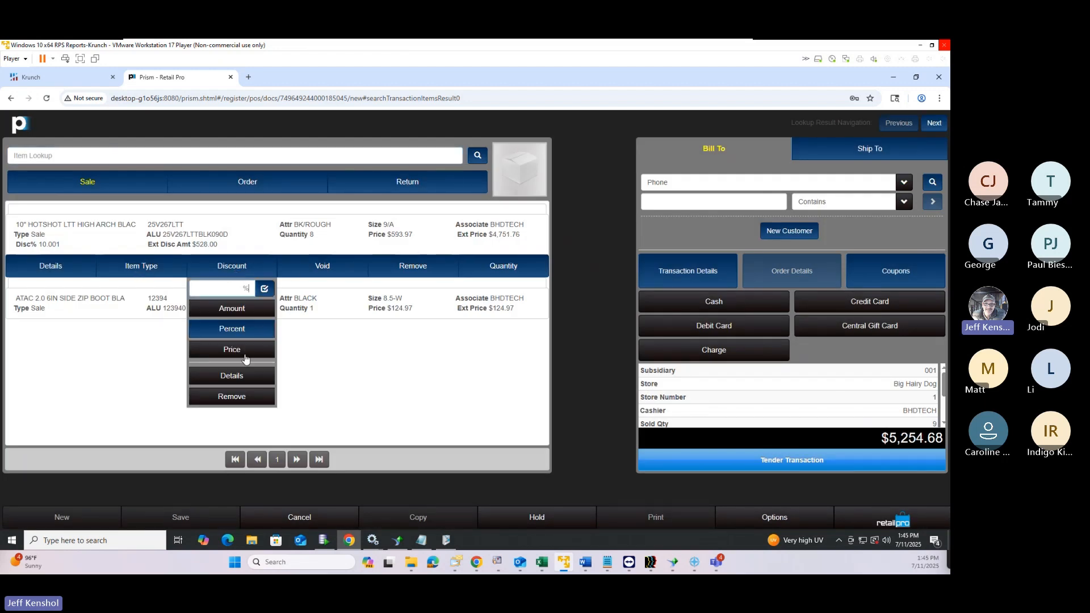
# Remove the CLEARANCE discount from the HOTSHOT line through its discount details
pyautogui.click(226, 377)
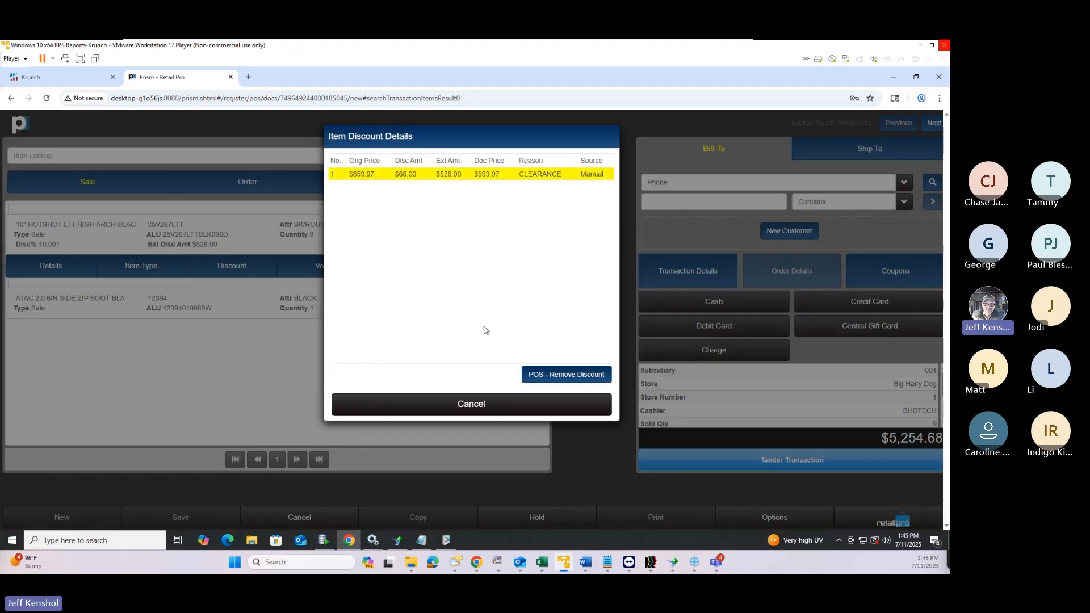
pyautogui.click(563, 376)
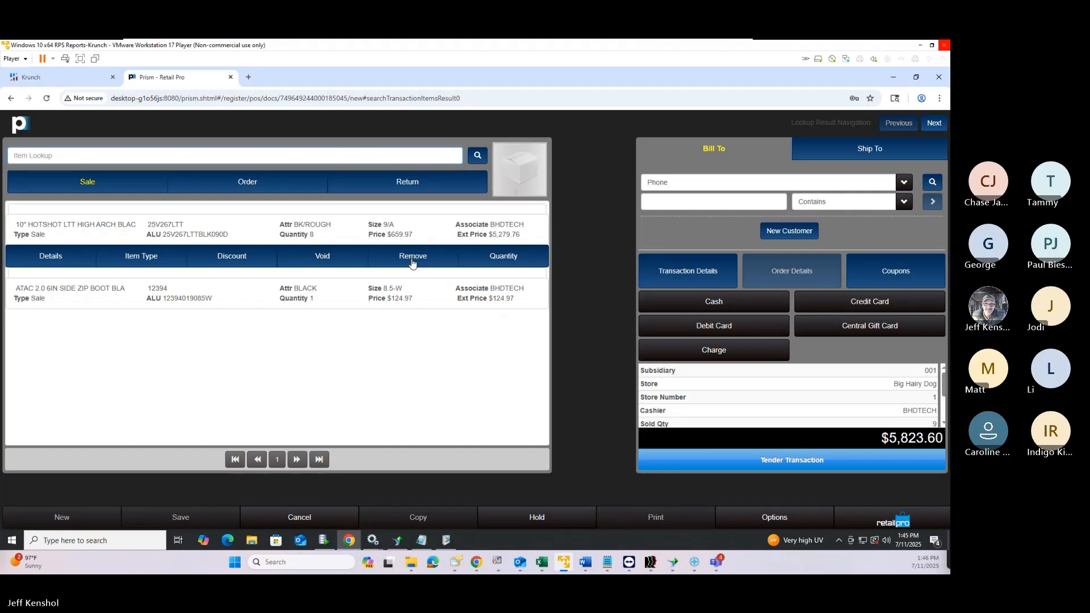
# Void the HOTSHOT boot line item
pyautogui.click(412, 261)
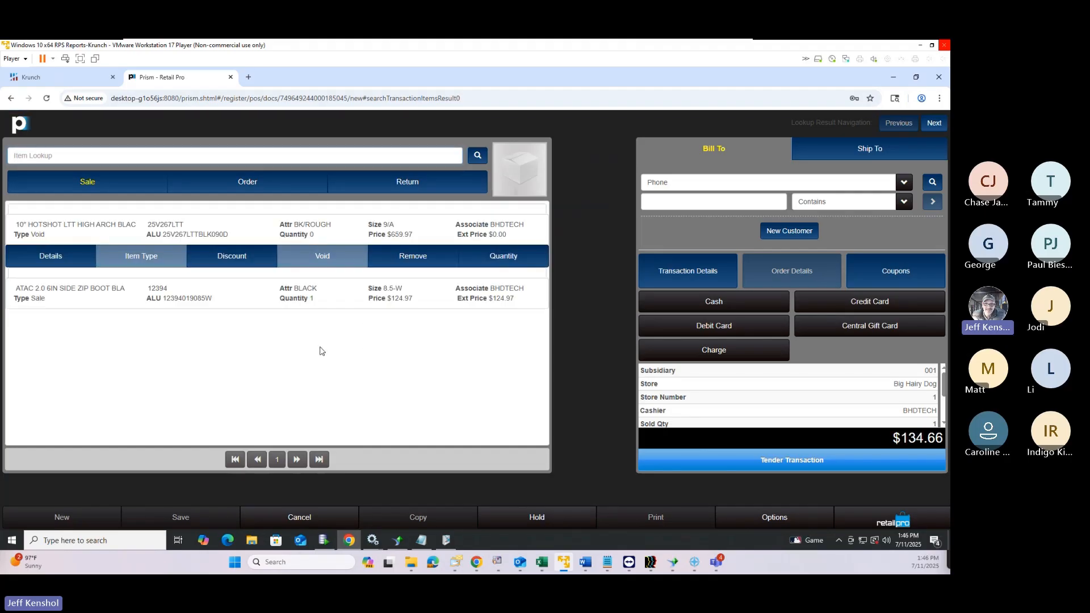
pyautogui.click(53, 234)
pyautogui.moveTo(45, 235); pyautogui.dragTo(16, 234)
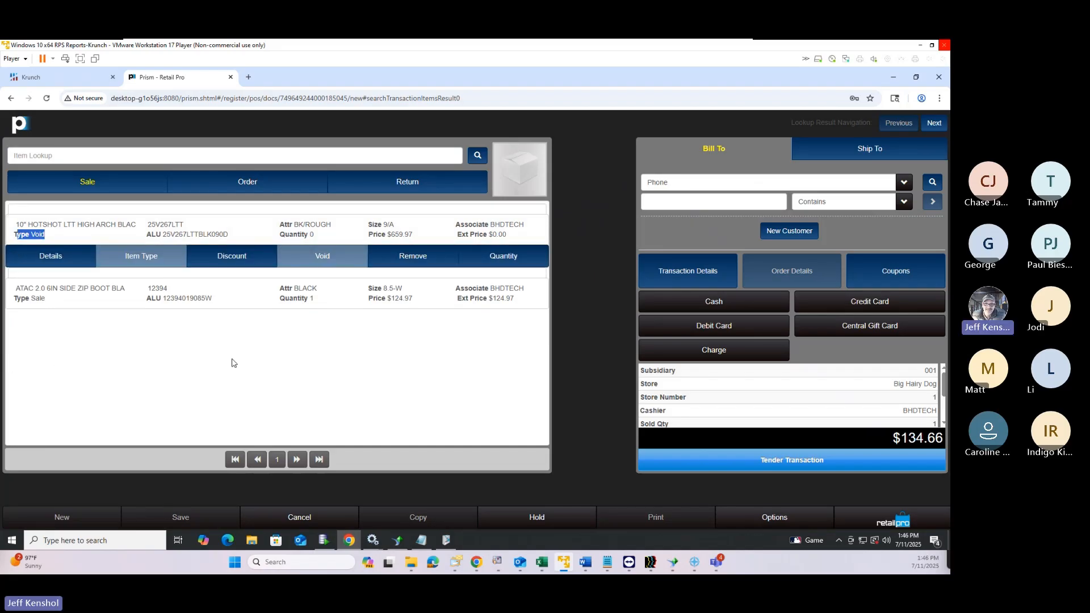
# Tender the $134.66 balance in cash and complete the sale
pyautogui.click(739, 461)
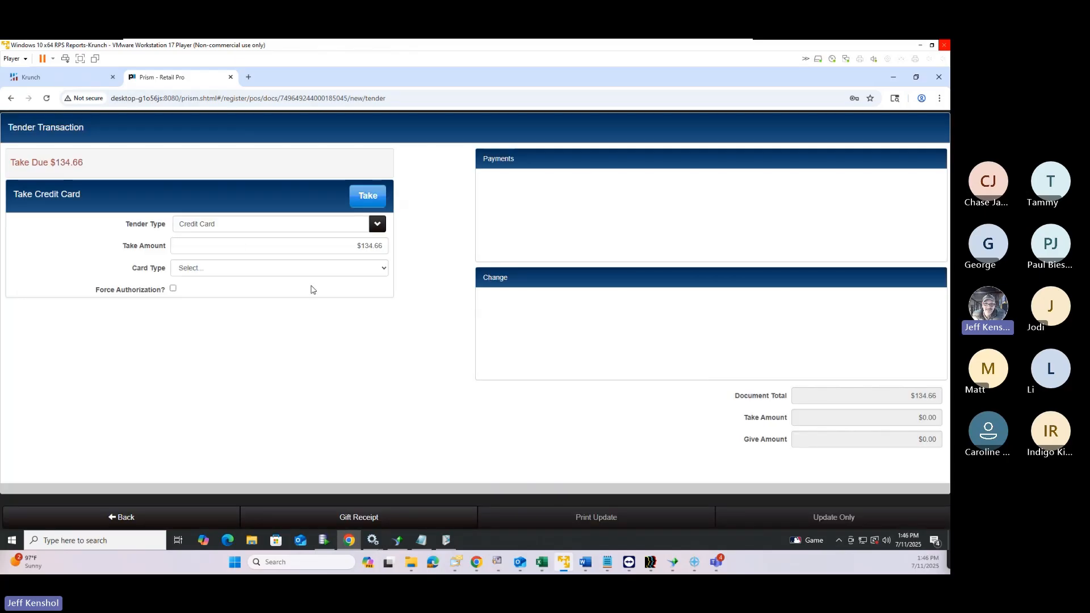
pyautogui.click(243, 229)
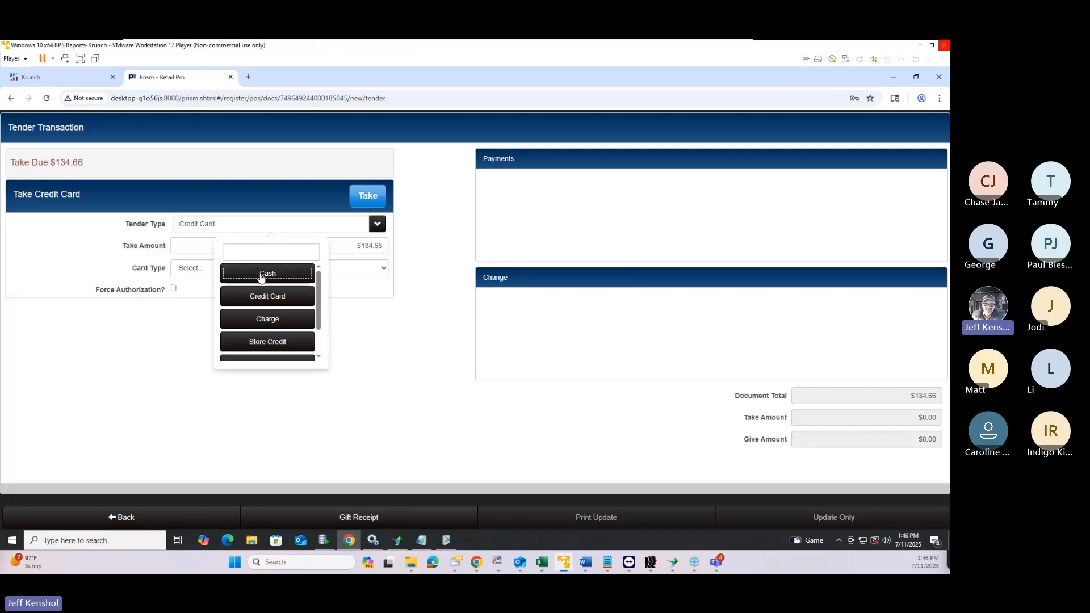
pyautogui.click(262, 275)
pyautogui.click(365, 203)
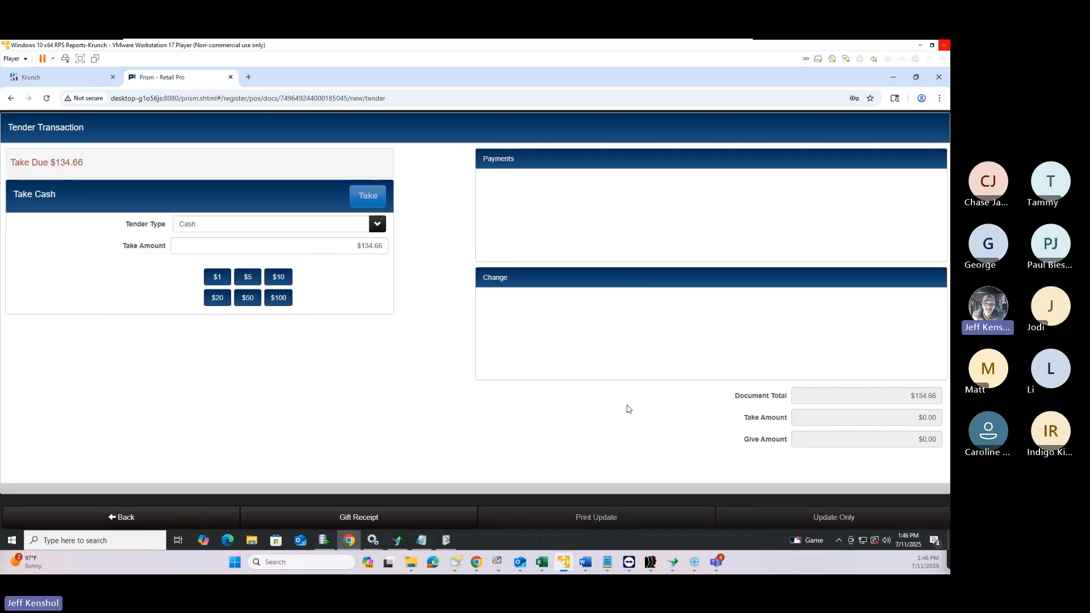
pyautogui.click(600, 518)
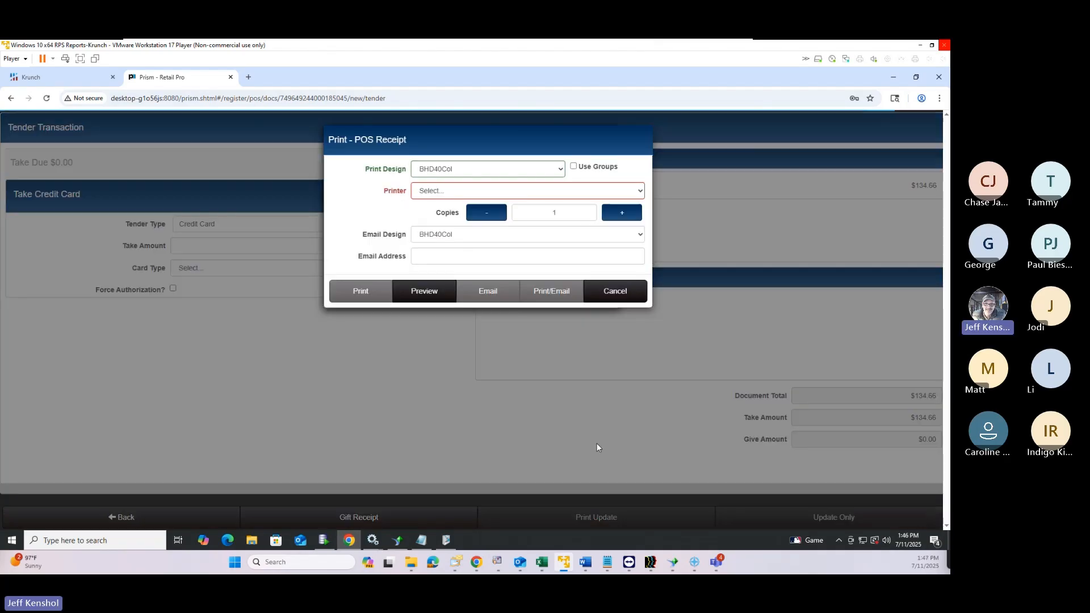
# Preview the POS receipt showing the voided line, then close it without printing
pyautogui.click(423, 291)
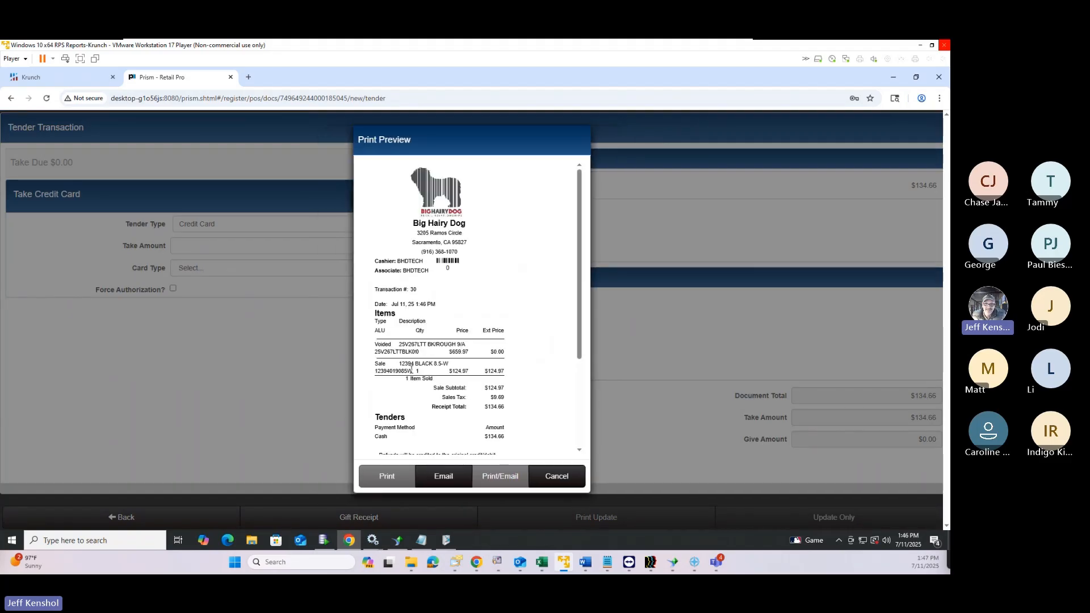
pyautogui.moveTo(393, 346); pyautogui.dragTo(374, 347)
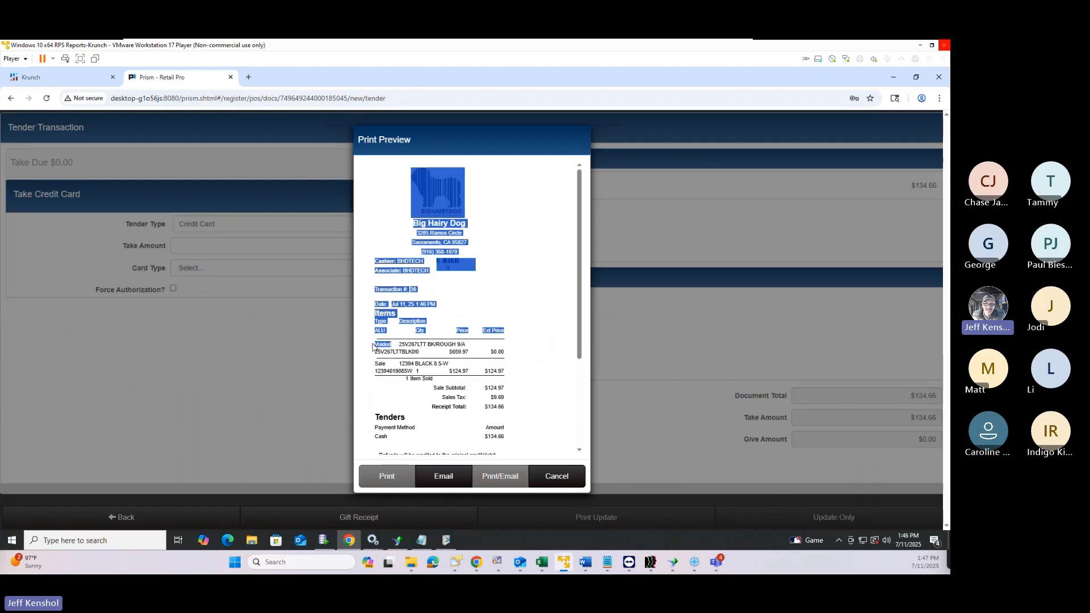
pyautogui.click(563, 481)
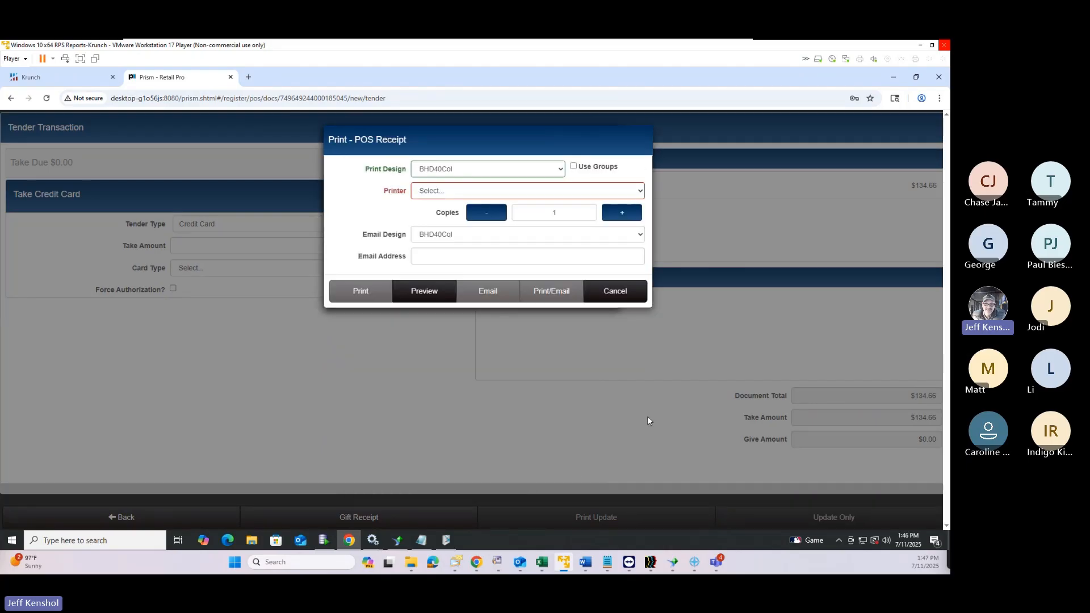
pyautogui.click(610, 289)
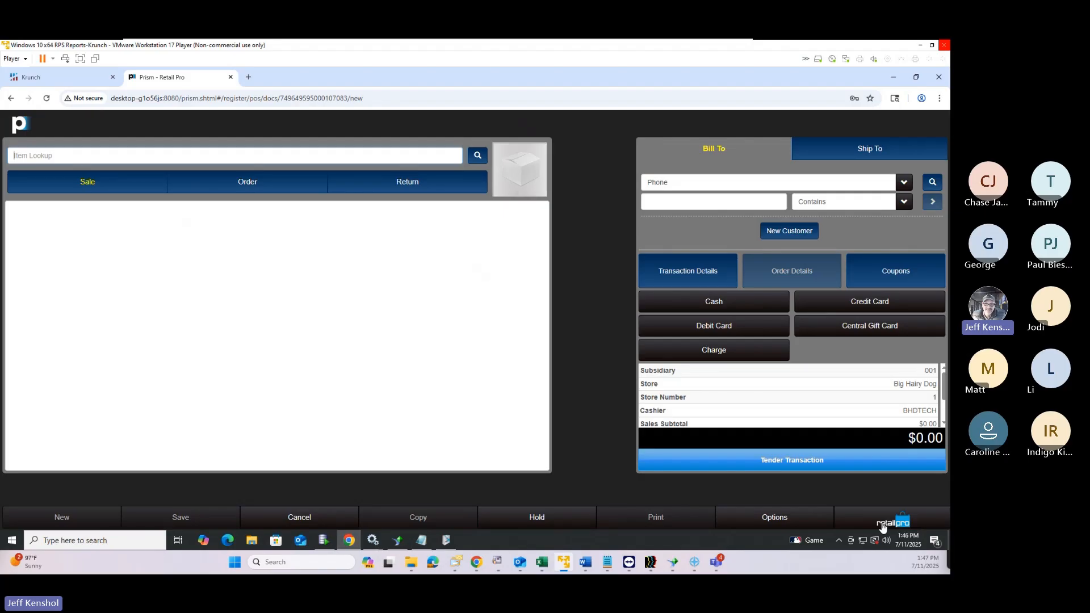
# Open the Admin Console's Transactions > General node preferences for subsidiary 001
pyautogui.click(883, 525)
pyautogui.click(853, 183)
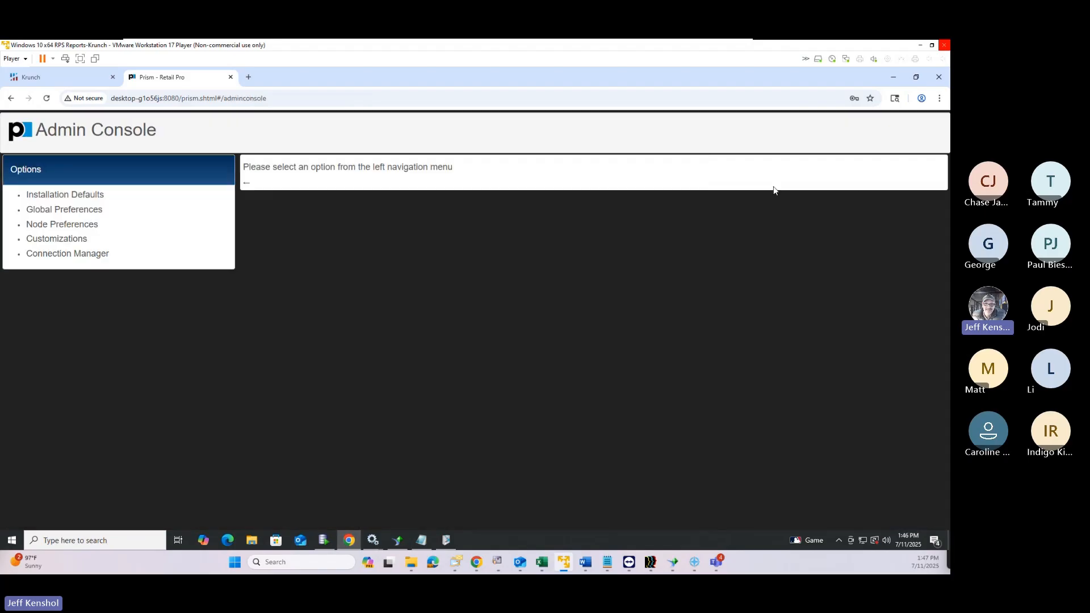
pyautogui.click(94, 226)
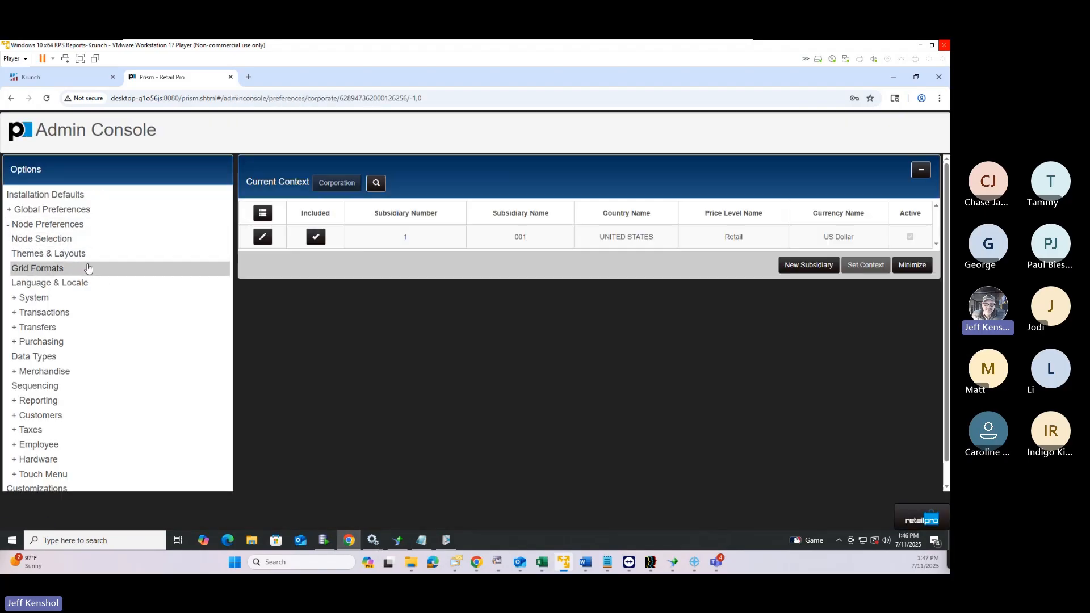
pyautogui.click(357, 243)
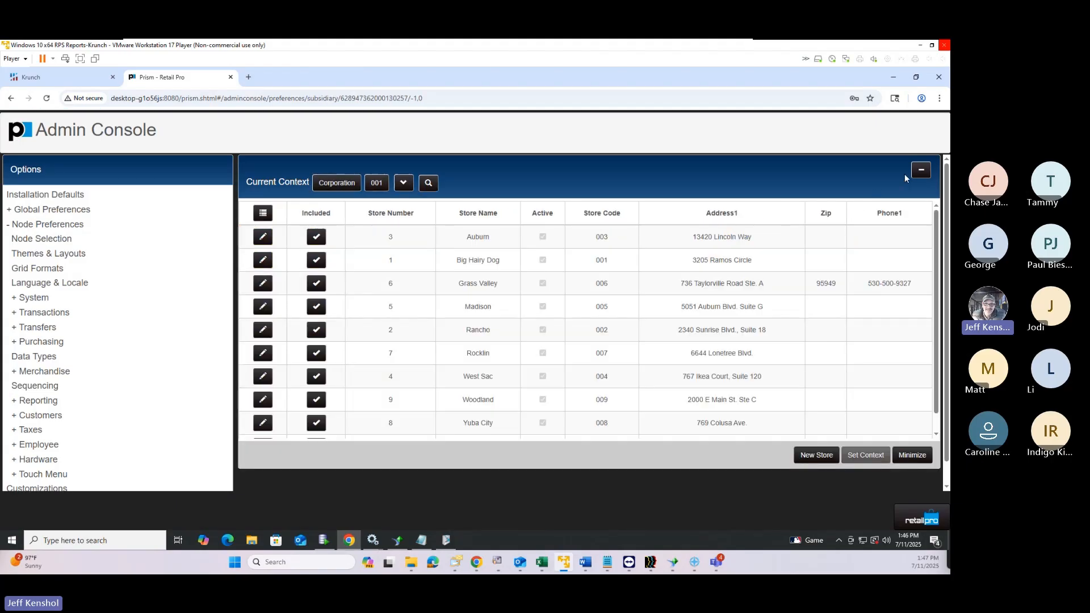
pyautogui.click(920, 170)
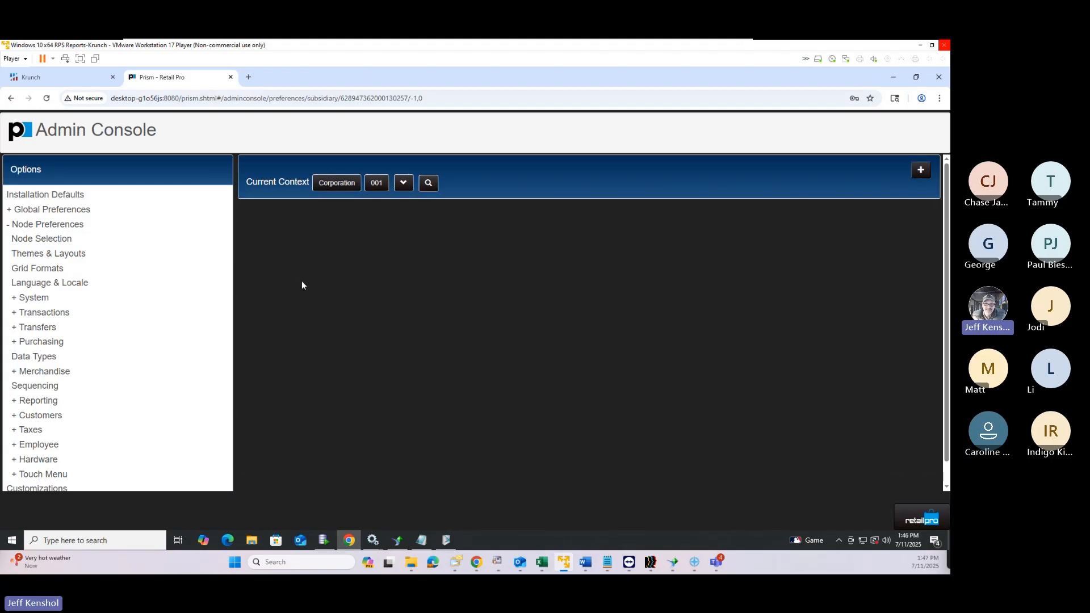
pyautogui.click(53, 313)
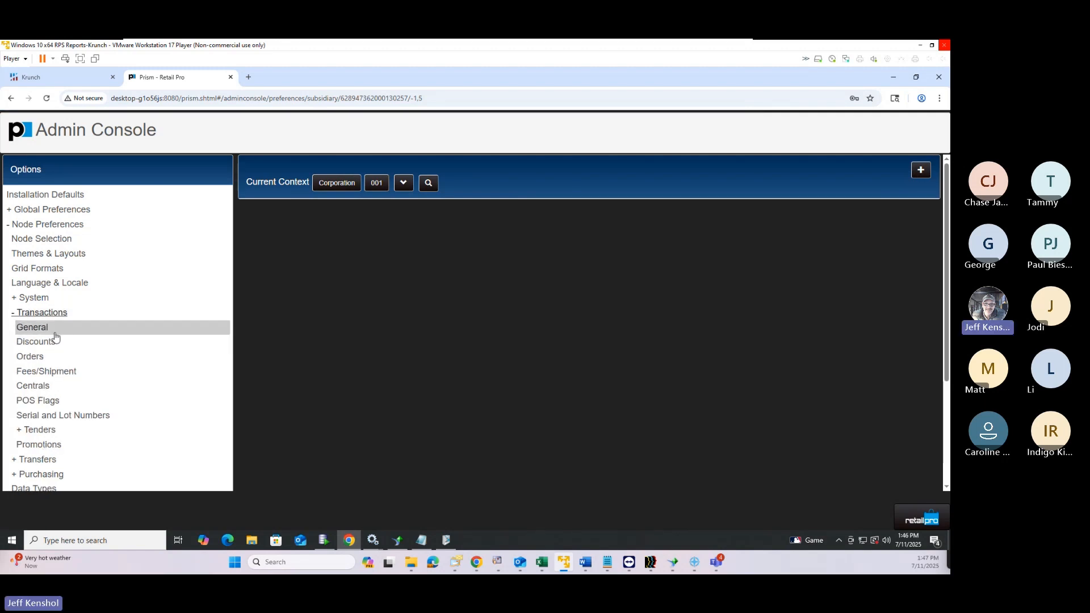
pyautogui.click(54, 333)
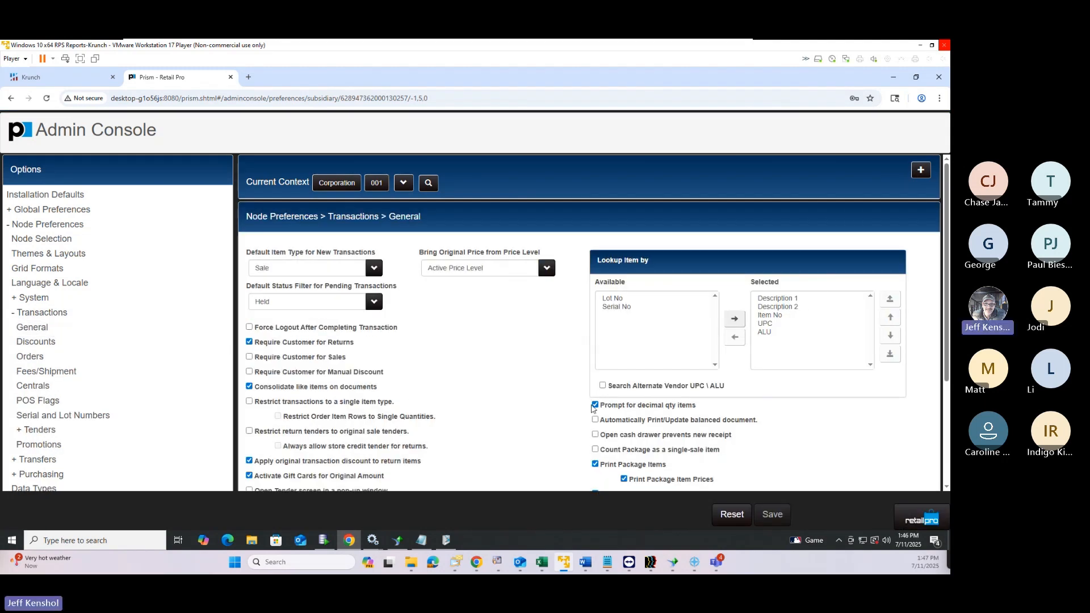
# Uncheck Print Zero Quantity Items and save the preferences
pyautogui.scroll(-3, 639, 431)
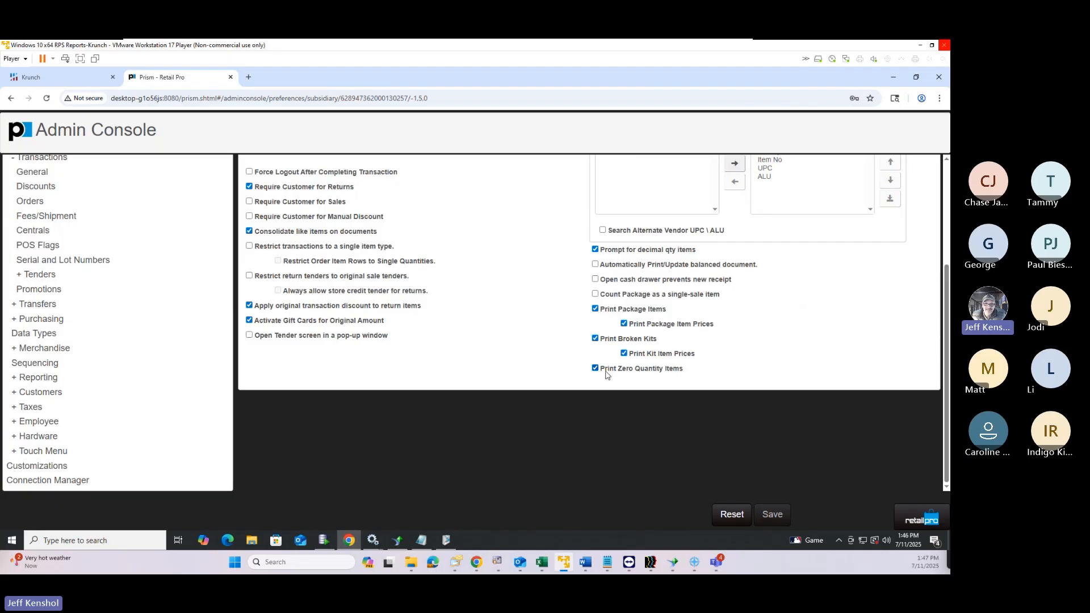
pyautogui.moveTo(606, 374); pyautogui.dragTo(683, 370)
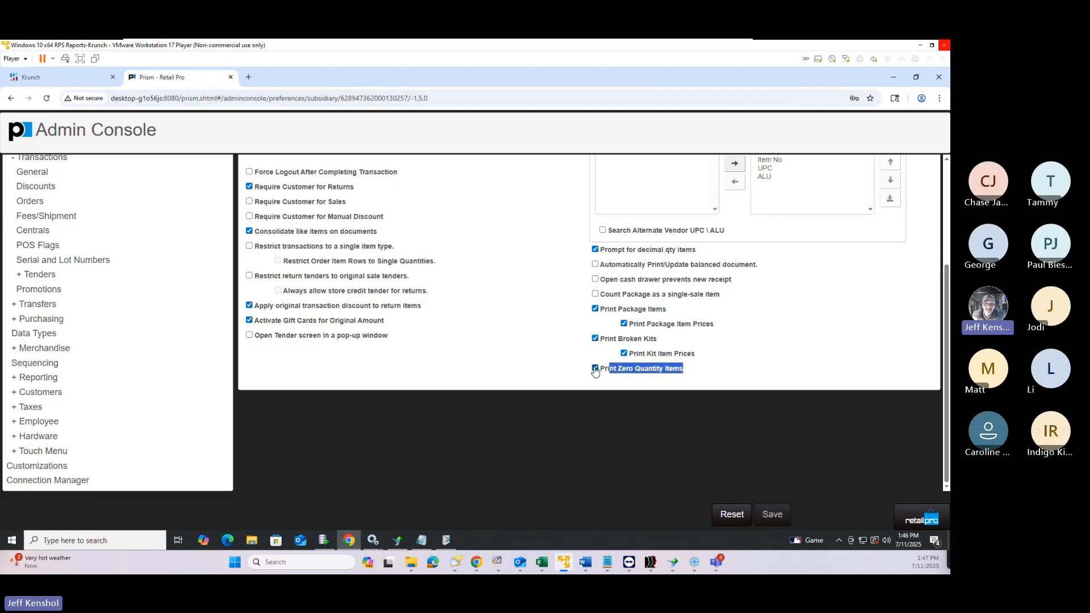
pyautogui.click(594, 369)
pyautogui.click(775, 515)
pyautogui.click(913, 518)
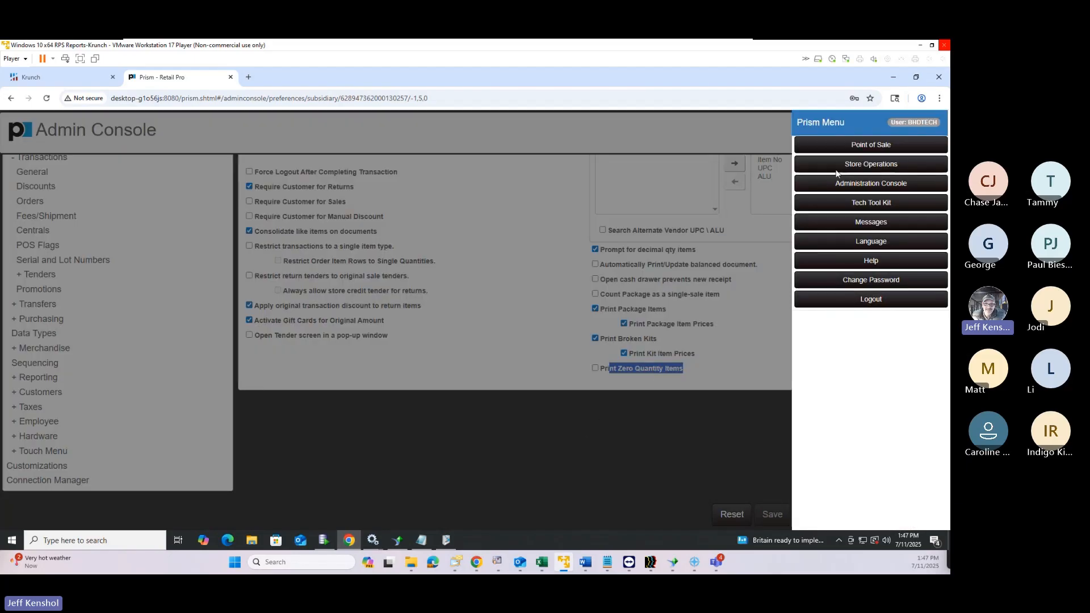
pyautogui.click(844, 149)
pyautogui.click(365, 226)
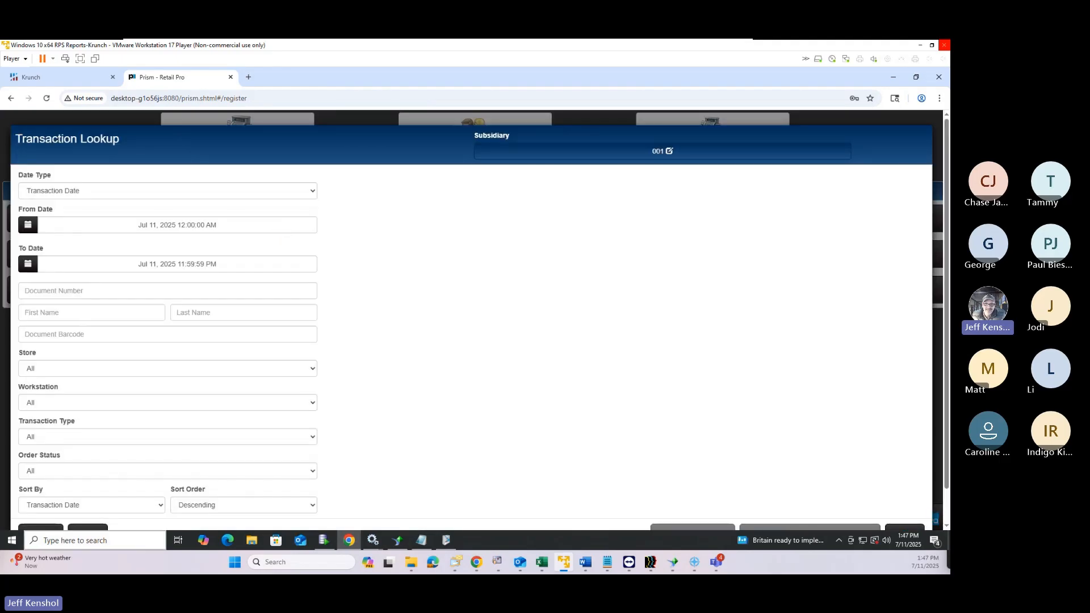
pyautogui.scroll(-1, 74, 519)
pyautogui.click(50, 502)
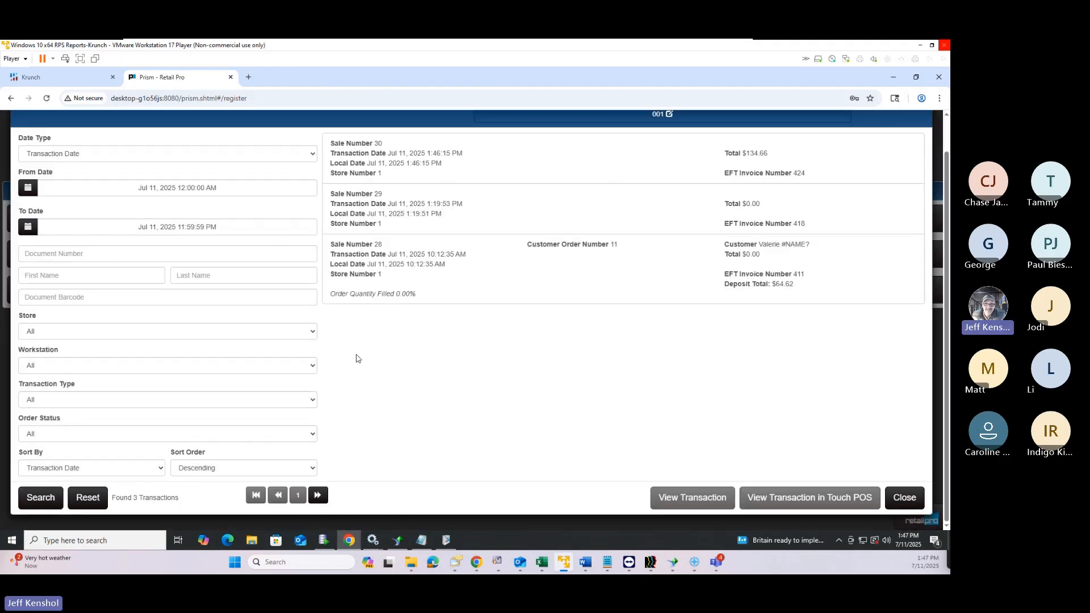
pyautogui.click(533, 166)
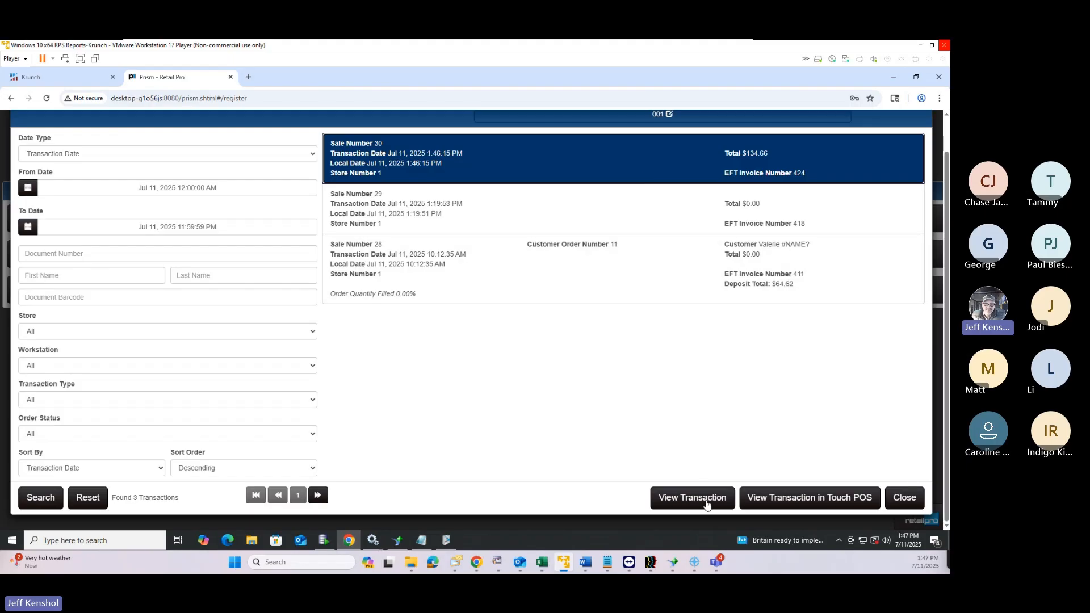
pyautogui.click(791, 497)
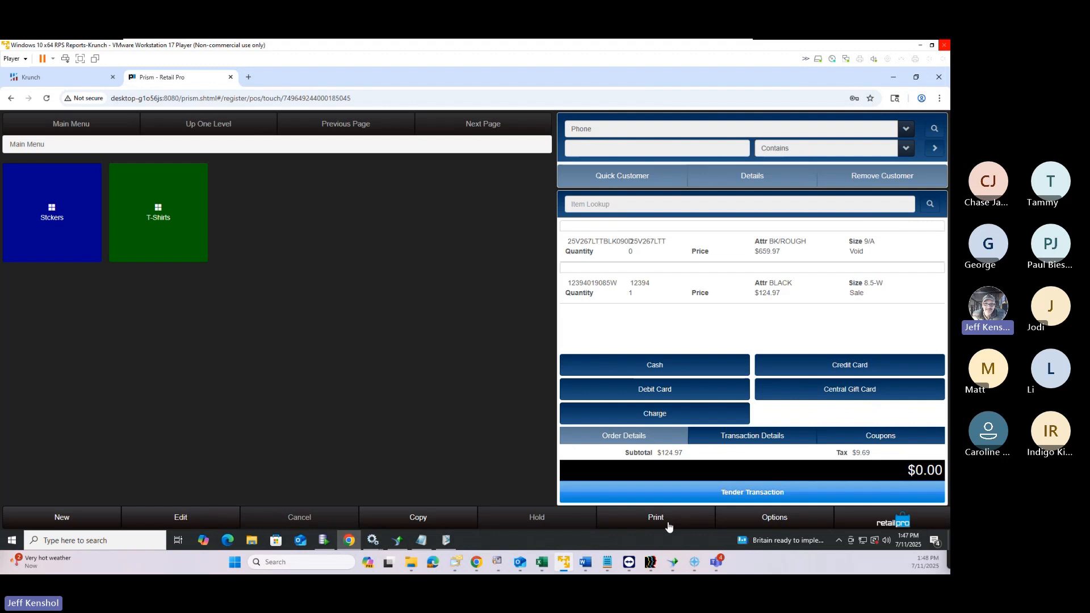
pyautogui.click(667, 521)
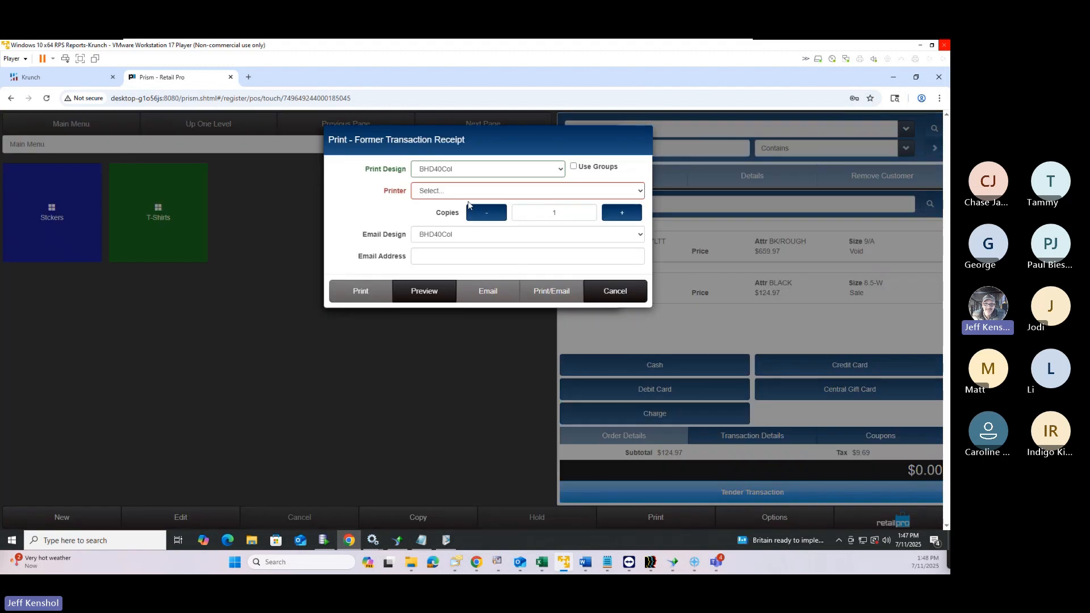
pyautogui.click(450, 296)
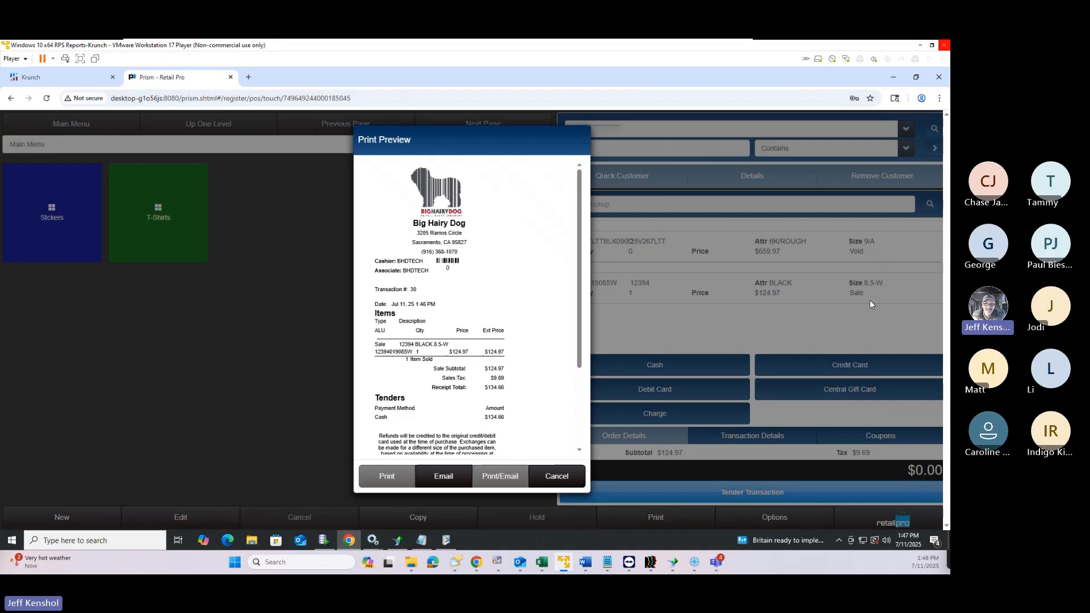
pyautogui.scroll(3, 402, 401)
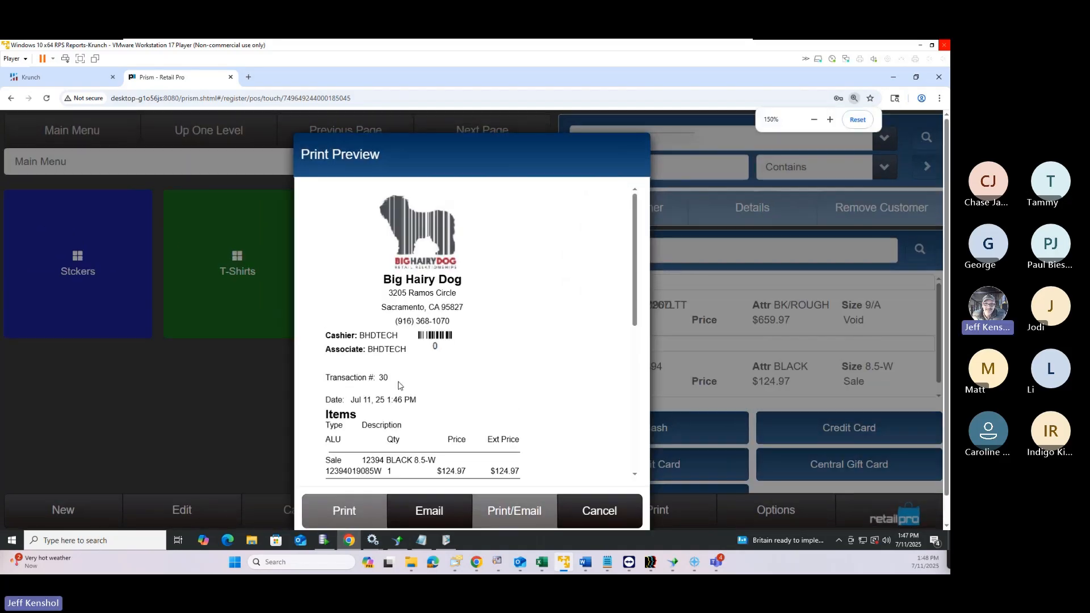
pyautogui.scroll(-3, 400, 399)
pyautogui.scroll(1, 399, 397)
pyautogui.scroll(-2, 399, 395)
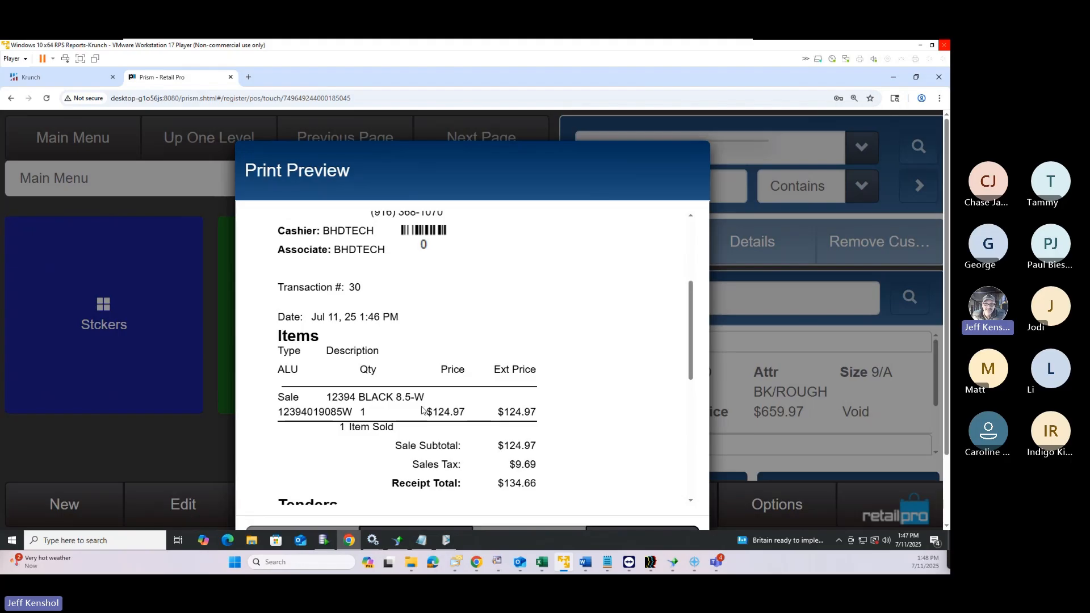
pyautogui.hotkey('ctrl', '-')
pyautogui.hotkey('ctrl', '-')
pyautogui.hotkey('ctrl', '-')
pyautogui.hotkey('ctrl', '-')
pyautogui.hotkey('ctrl', '-')
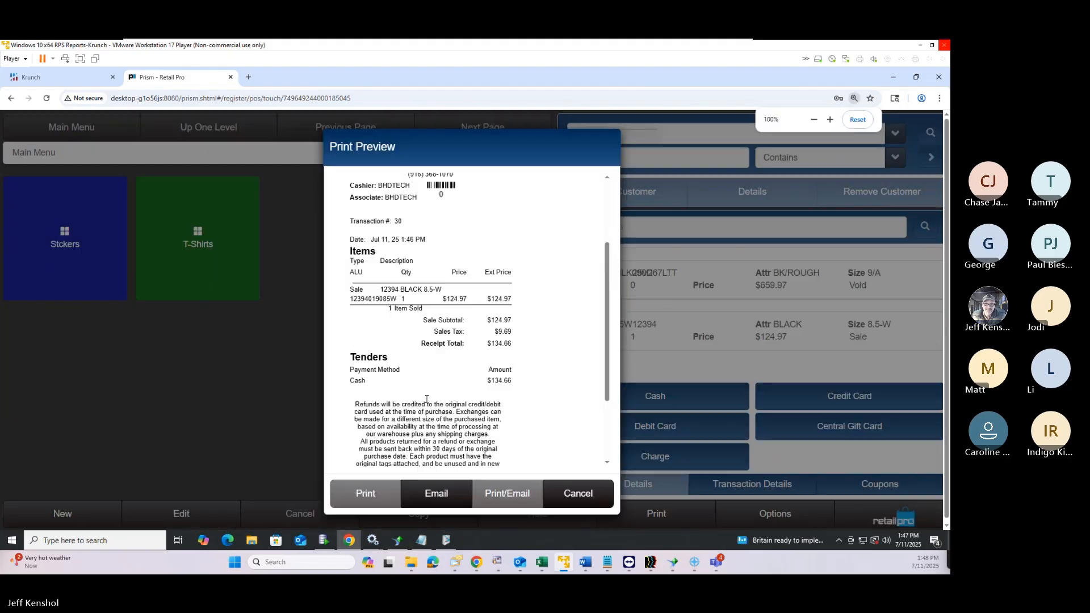
pyautogui.click(556, 477)
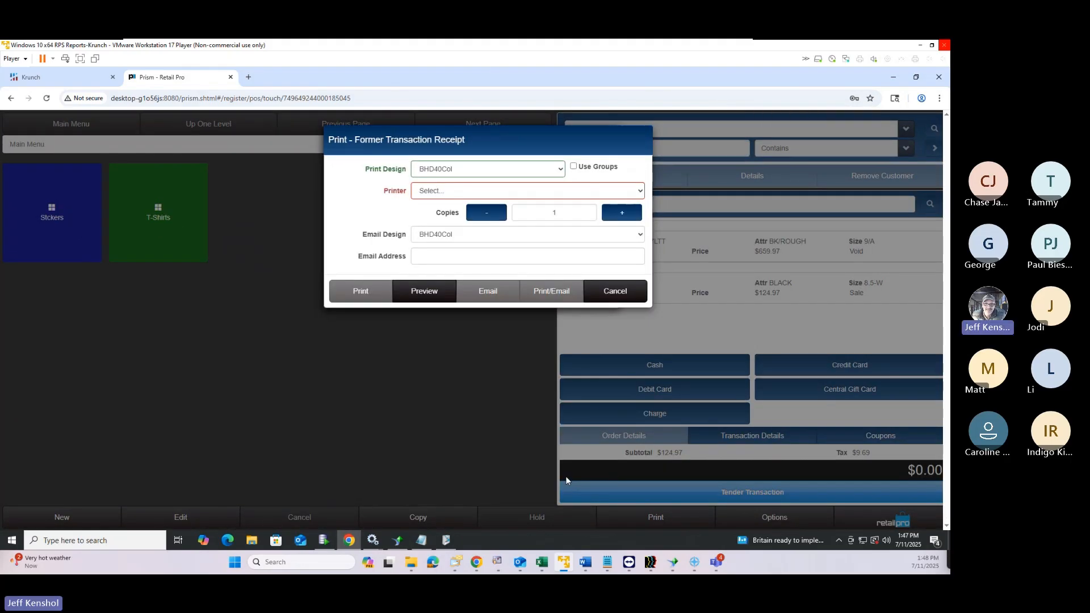
pyautogui.hotkey('ctrl', '+')
pyautogui.hotkey('ctrl', '+')
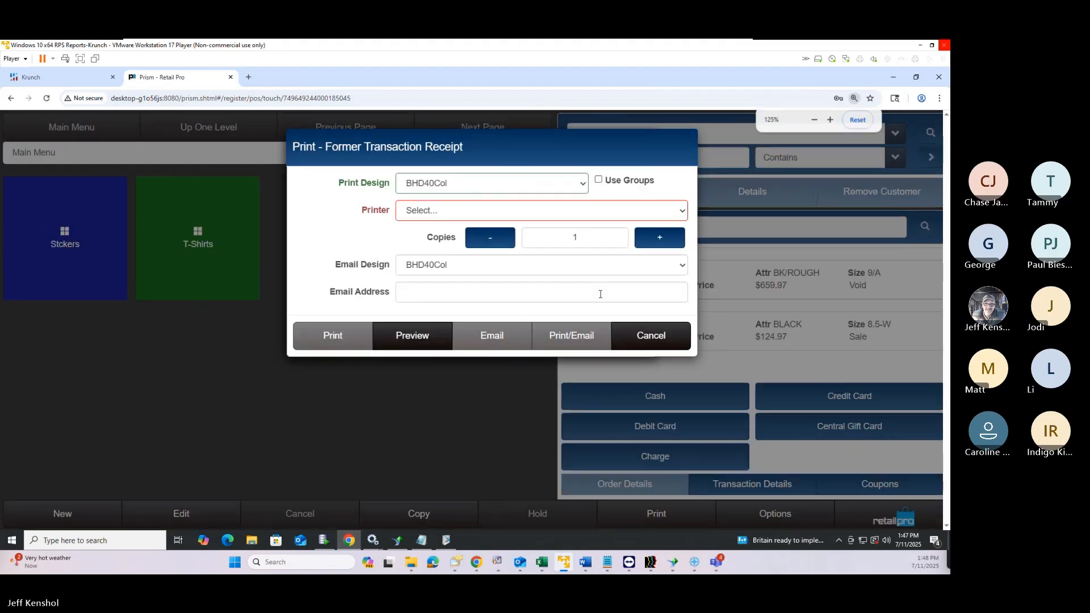
pyautogui.hotkey('ctrl', '-')
pyautogui.hotkey('ctrl', '-')
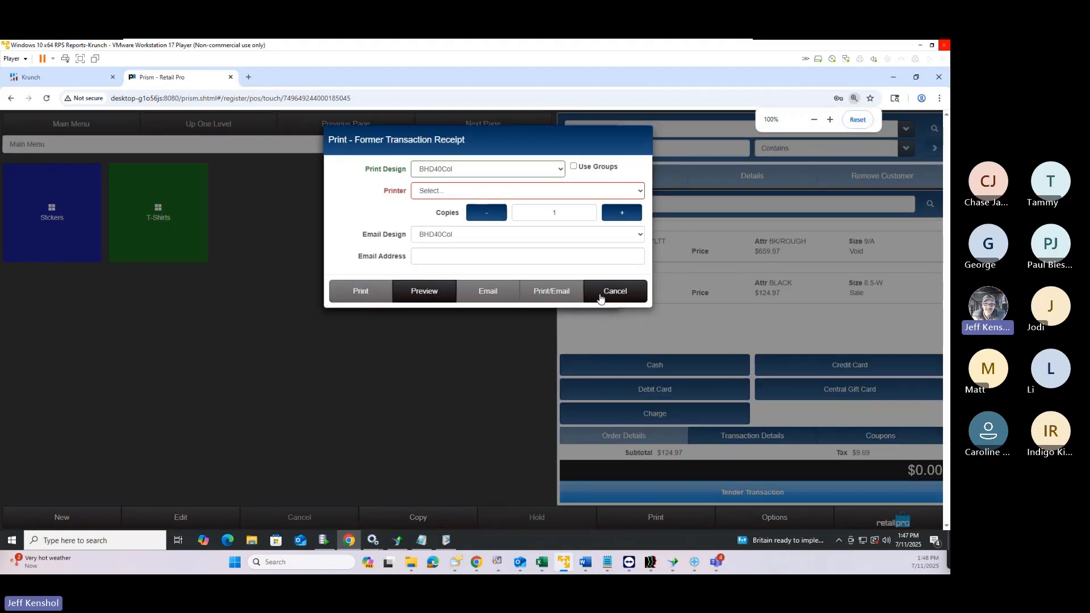
pyautogui.click(601, 296)
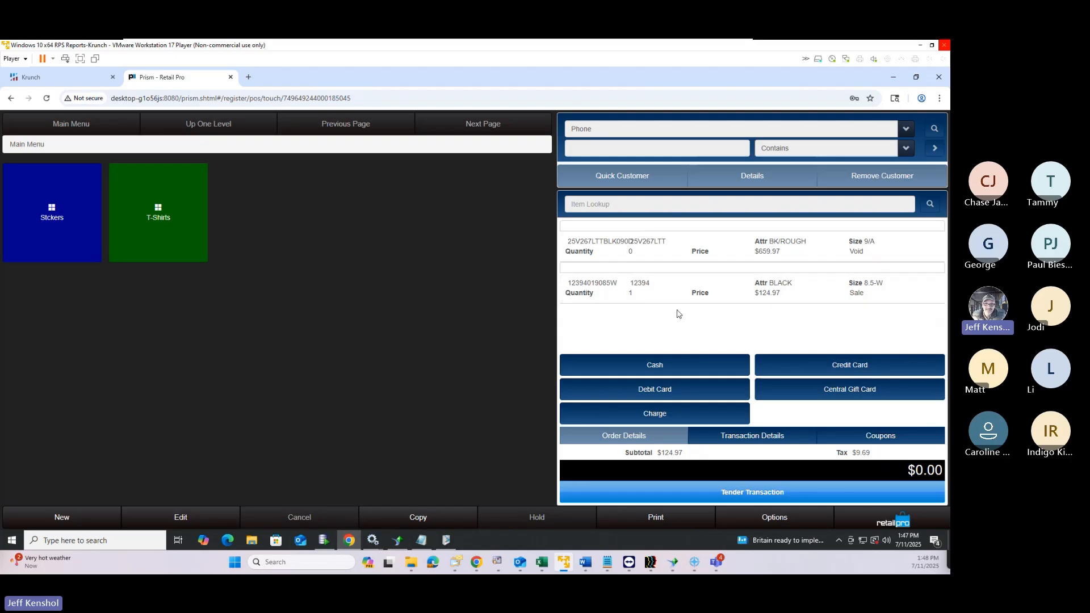
pyautogui.click(806, 250)
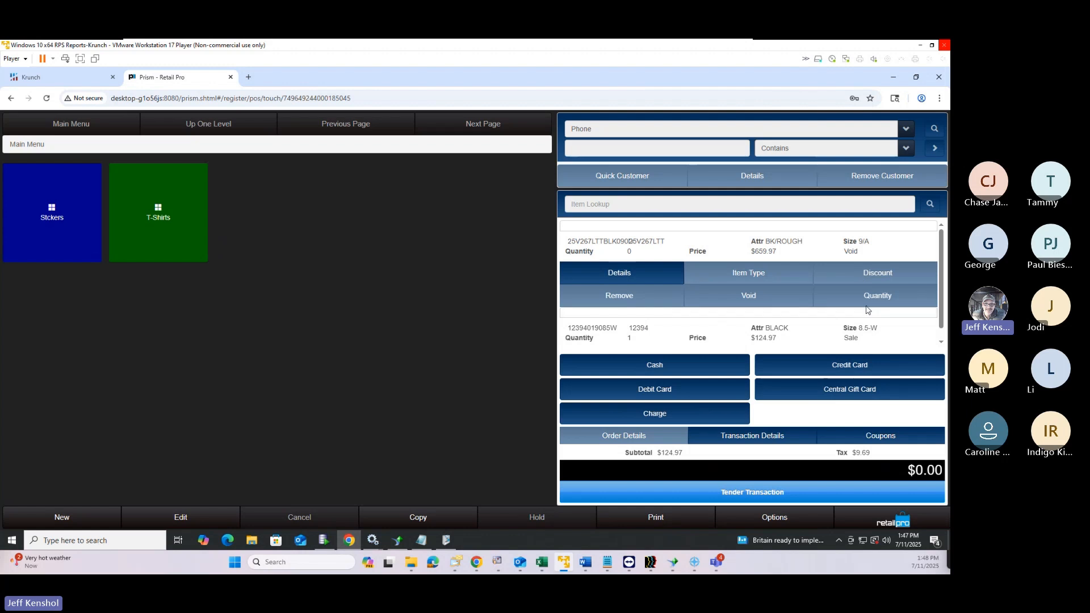
pyautogui.click(607, 276)
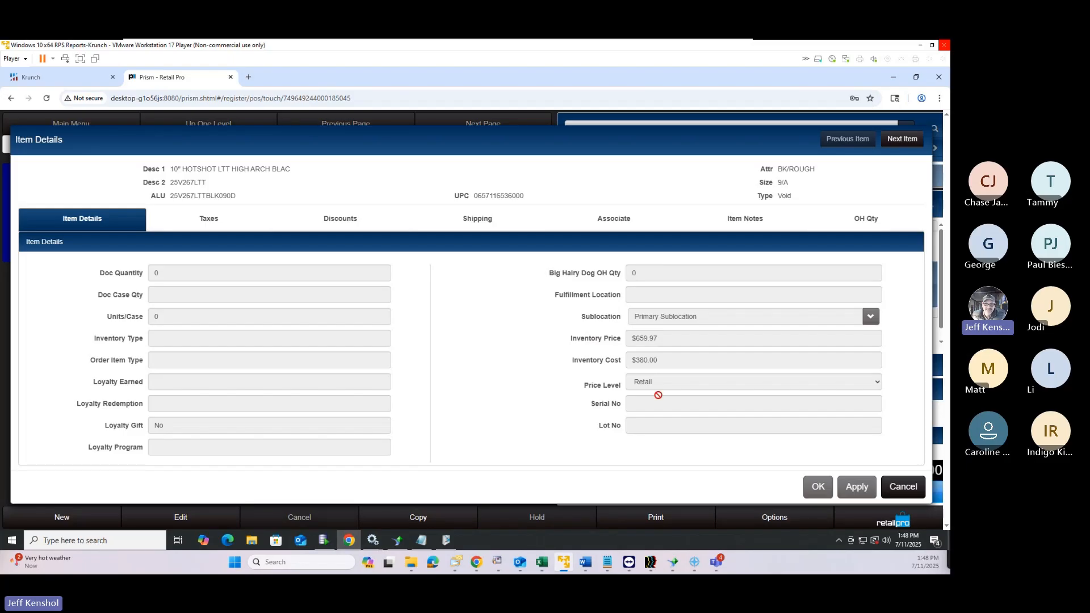
pyautogui.click(901, 491)
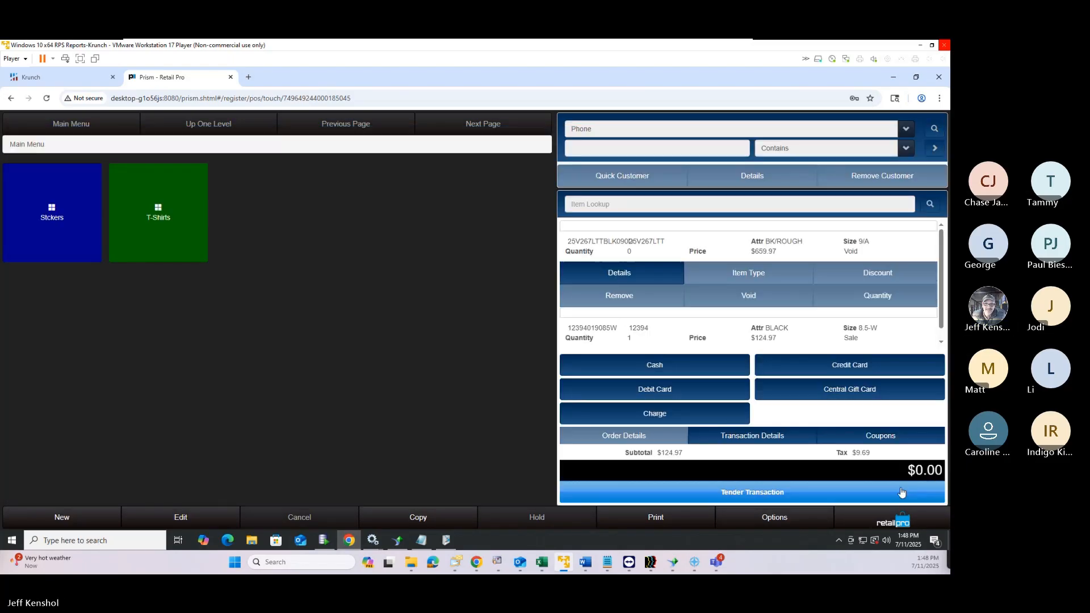
pyautogui.click(616, 250)
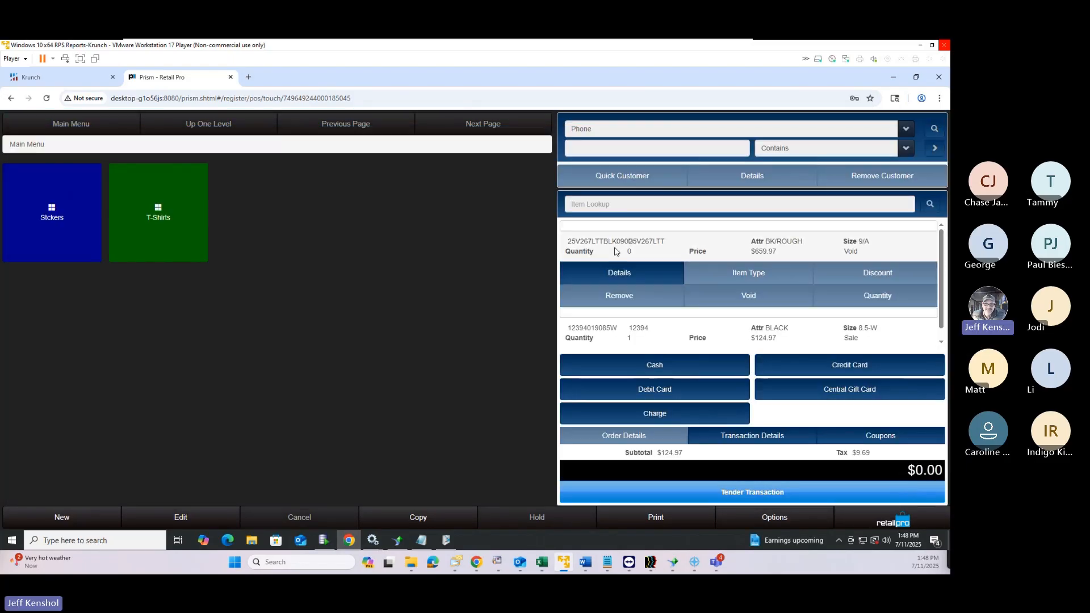
pyautogui.click(605, 332)
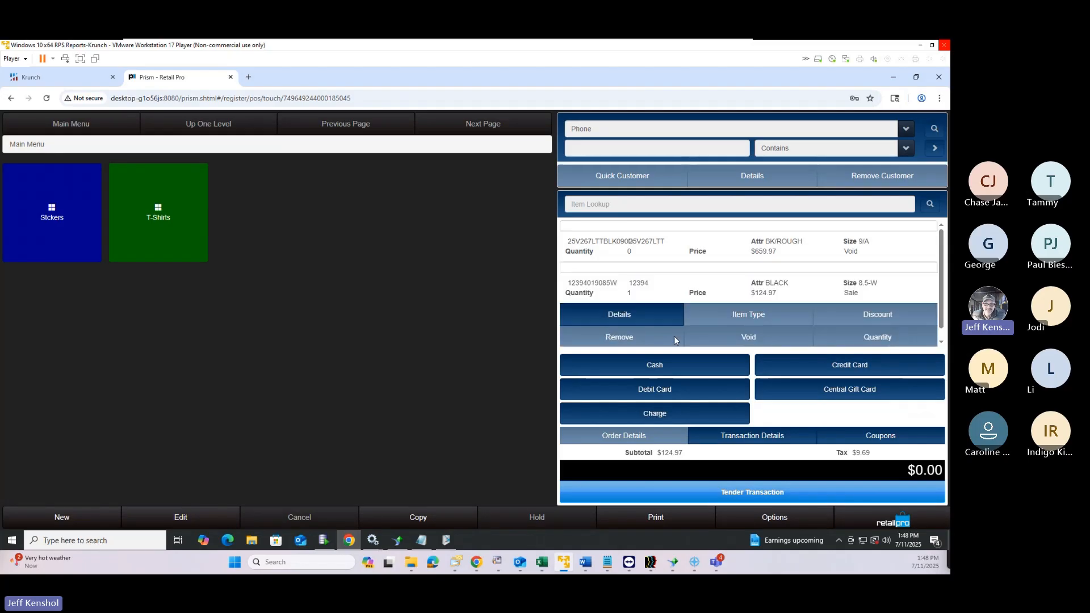
pyautogui.click(632, 319)
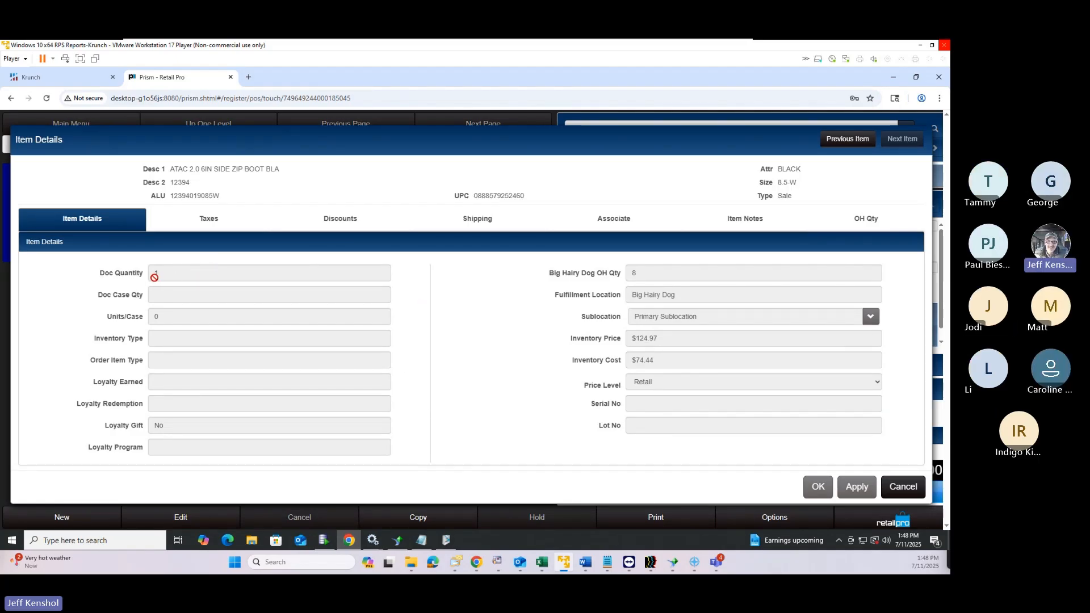
pyautogui.click(903, 494)
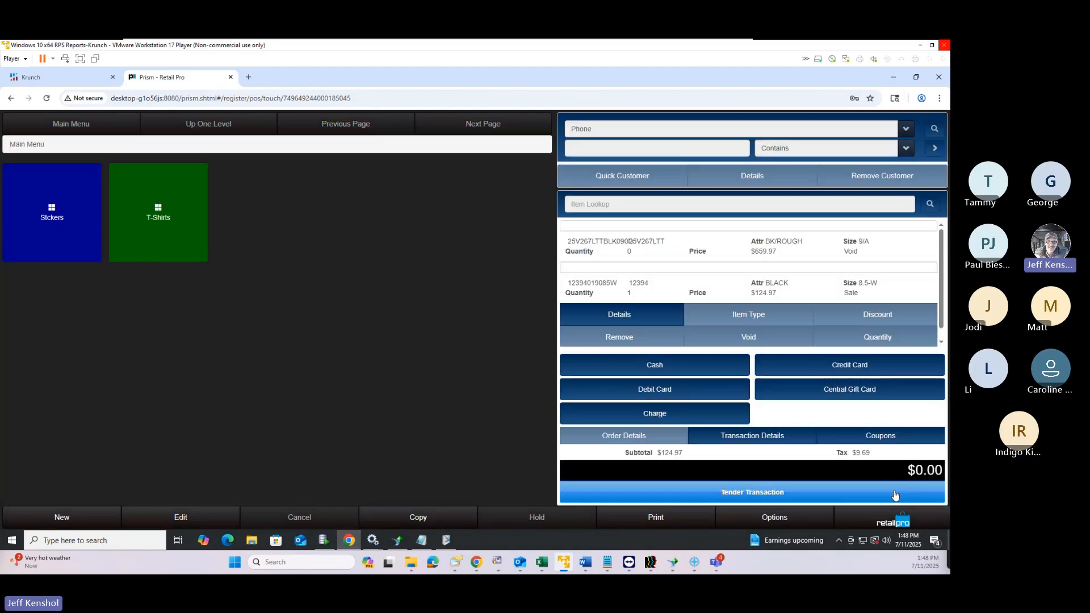
# Copy the sale, keep item 12394's Primary Sublocation, and view its 7.75% TAXABLE tax
pyautogui.click(422, 519)
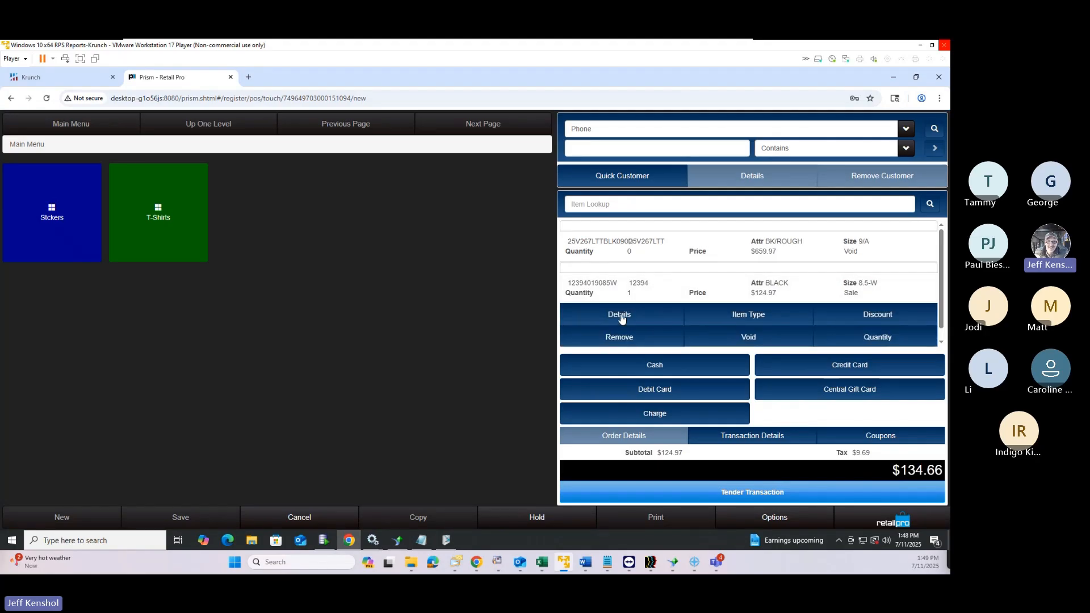
pyautogui.click(620, 316)
pyautogui.click(151, 275)
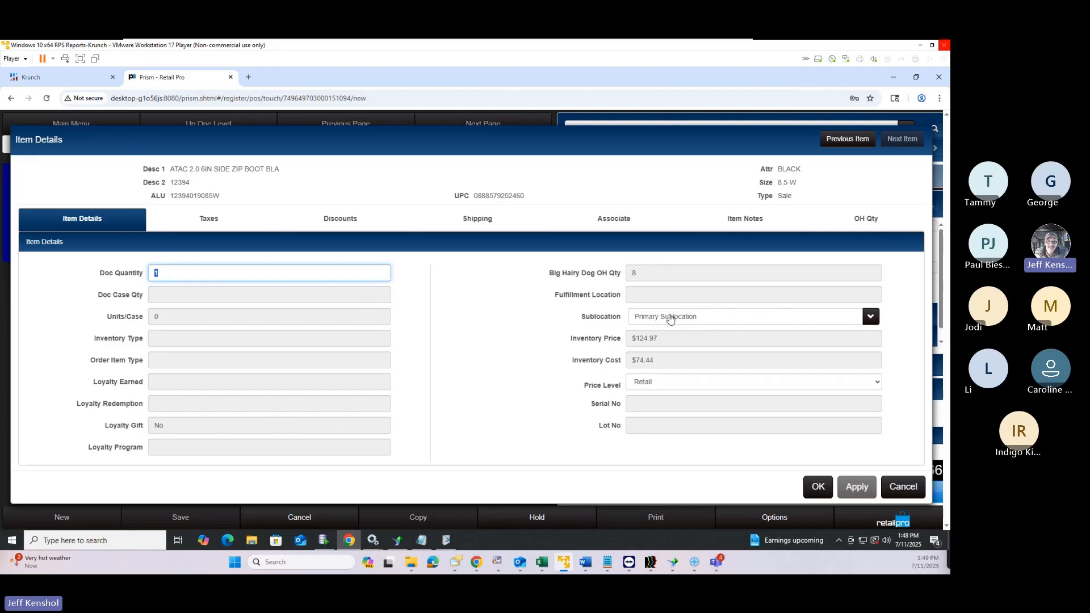
pyautogui.click(670, 319)
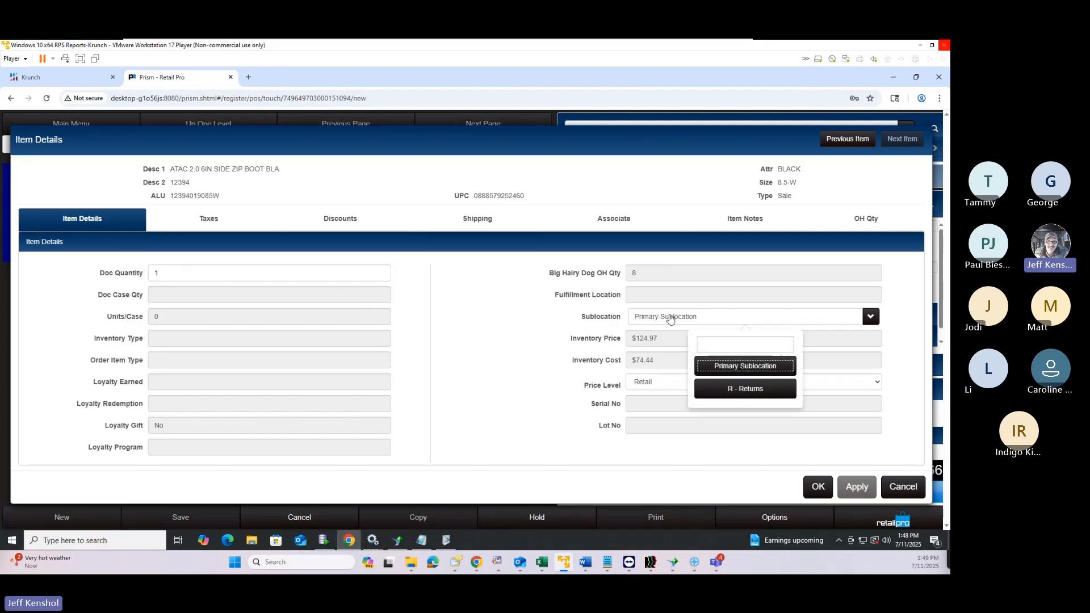
pyautogui.click(670, 319)
pyautogui.click(222, 224)
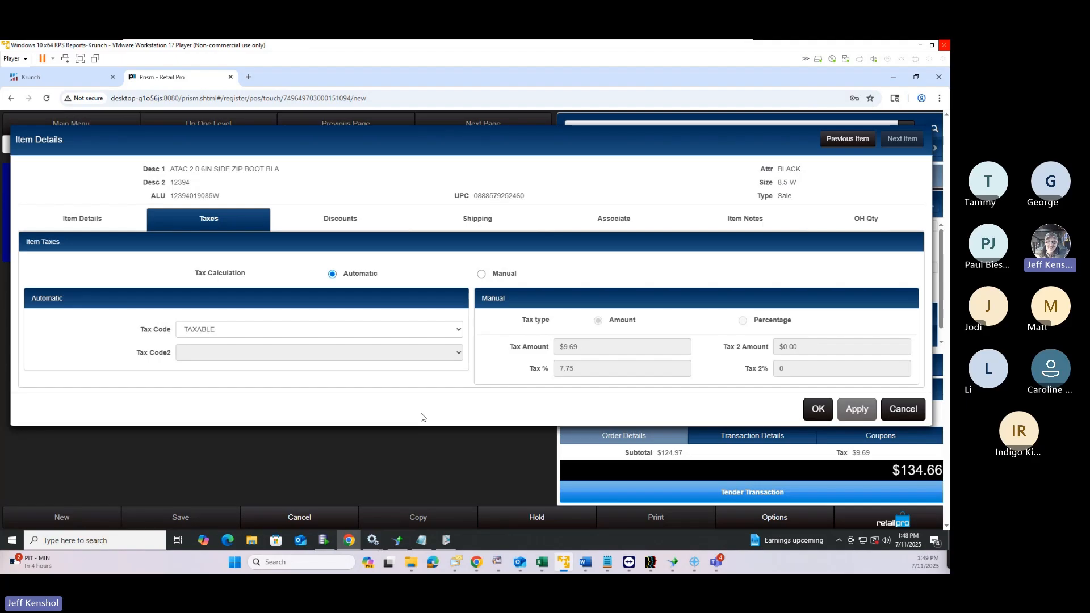
# Try the boot's percentage, set price and fixed amount discount types, then view its shipping and associates
pyautogui.click(344, 223)
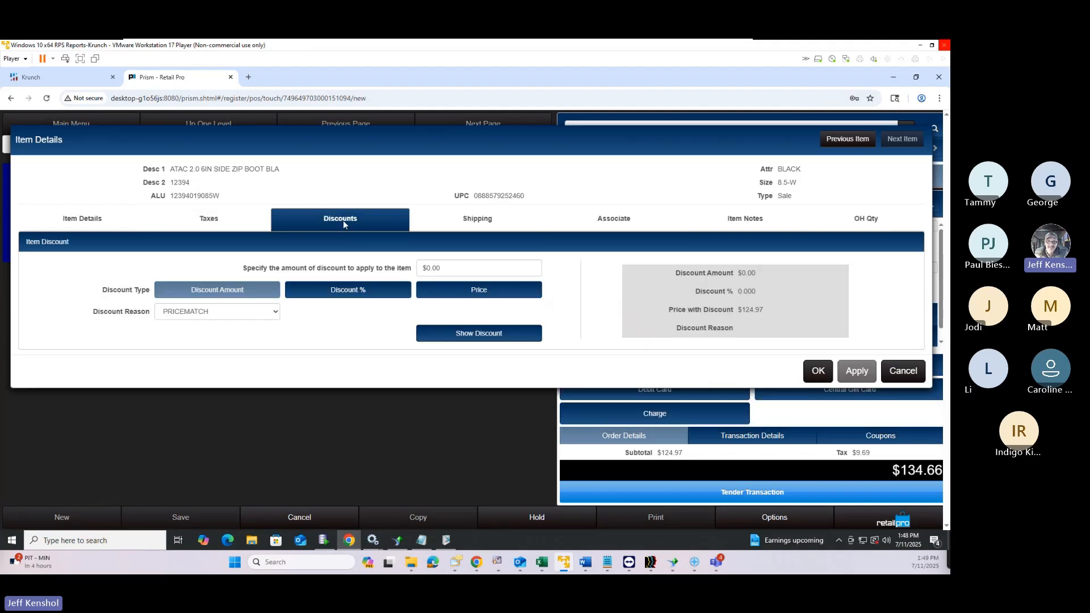
pyautogui.click(366, 292)
pyautogui.click(459, 293)
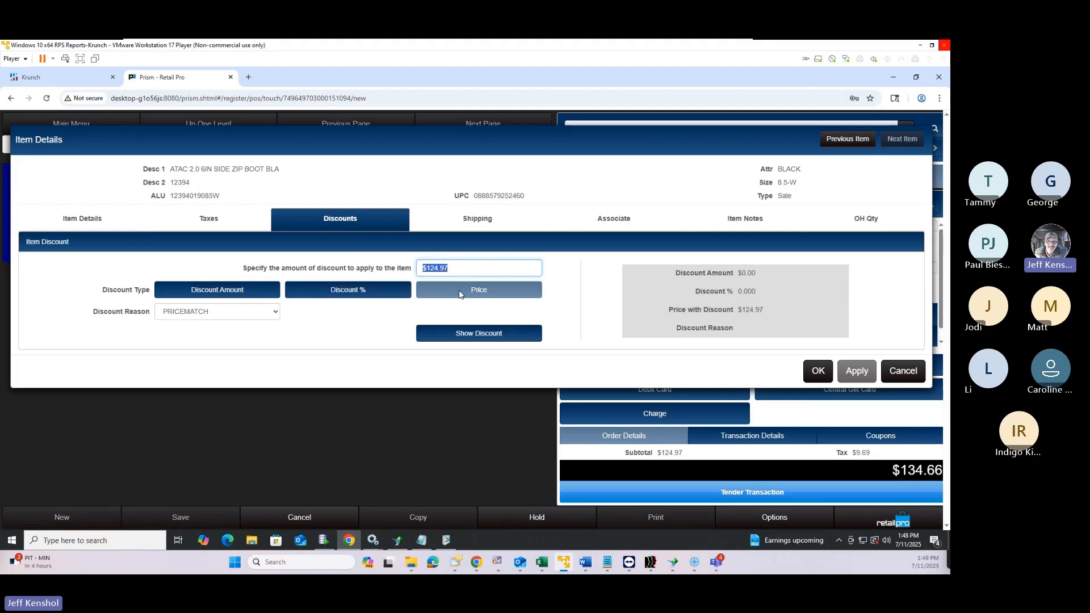
pyautogui.click(352, 292)
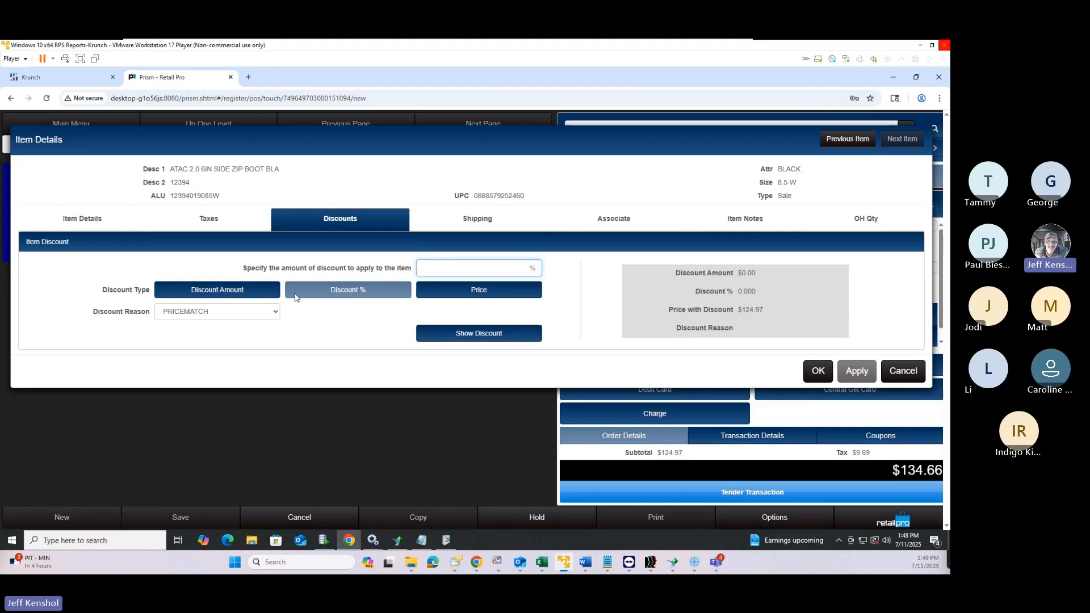
pyautogui.click(226, 296)
pyautogui.click(352, 297)
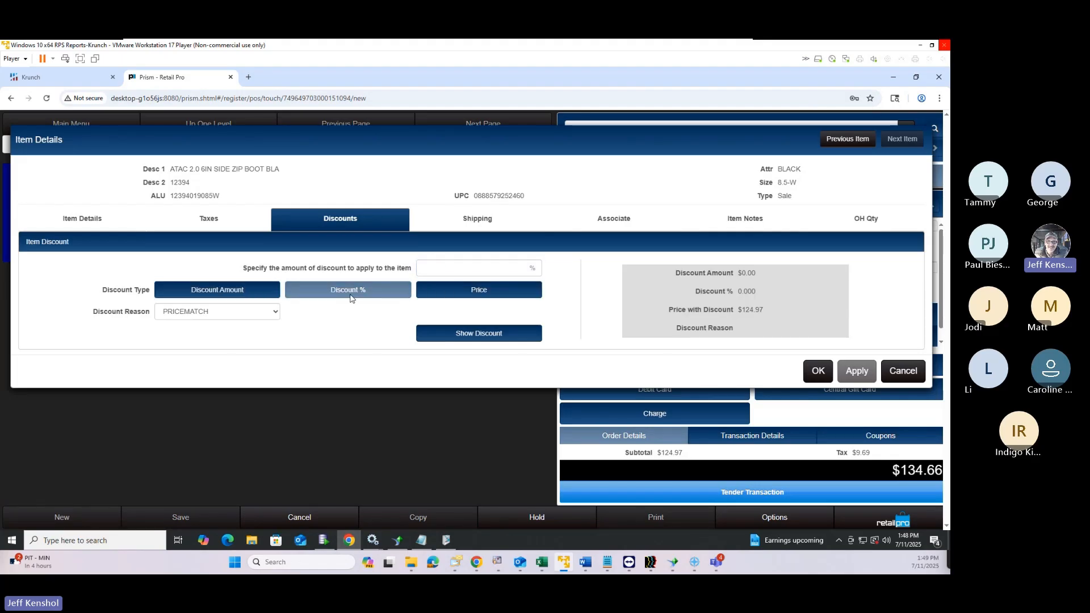
pyautogui.click(475, 298)
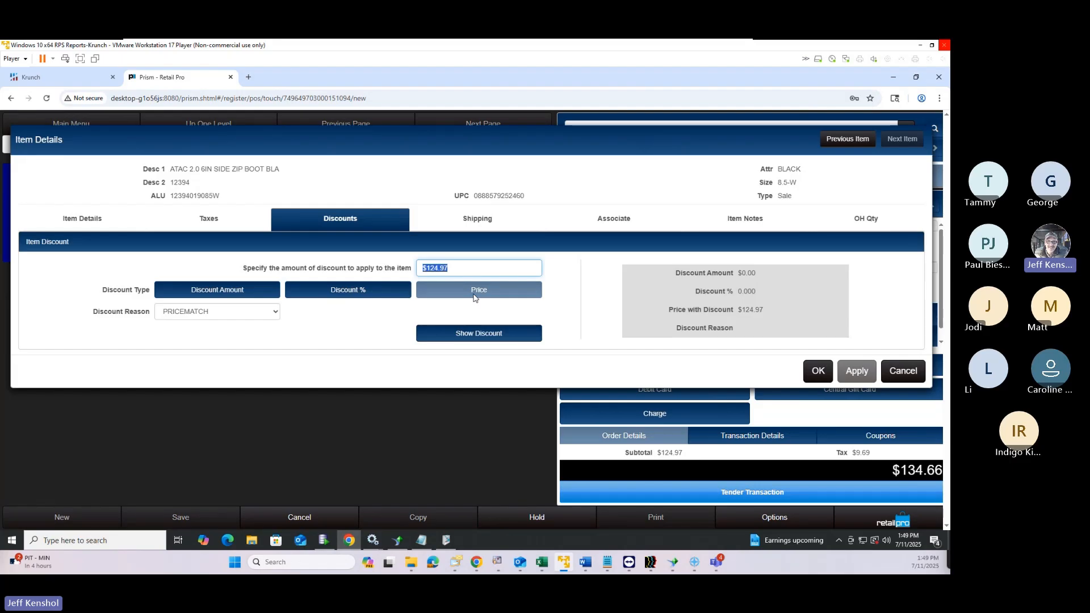
pyautogui.click(486, 223)
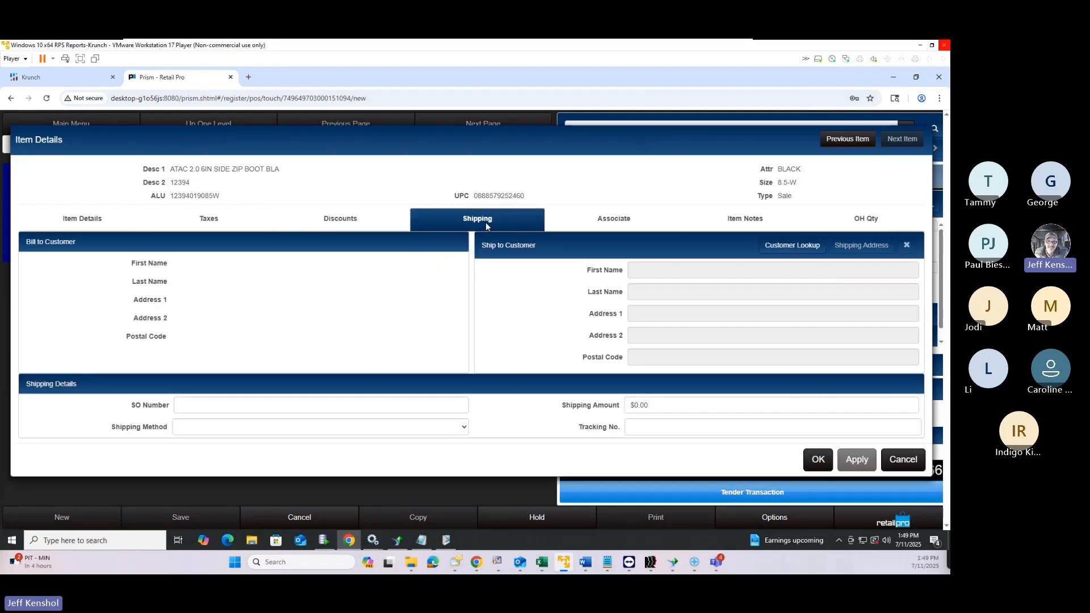
pyautogui.click(619, 223)
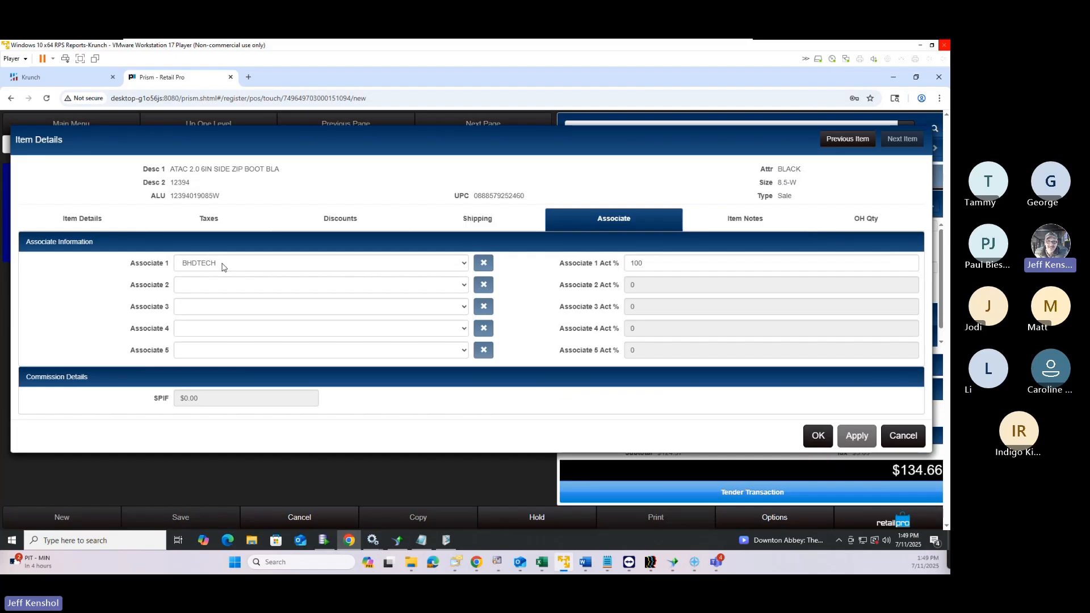
pyautogui.click(222, 266)
pyautogui.click(250, 281)
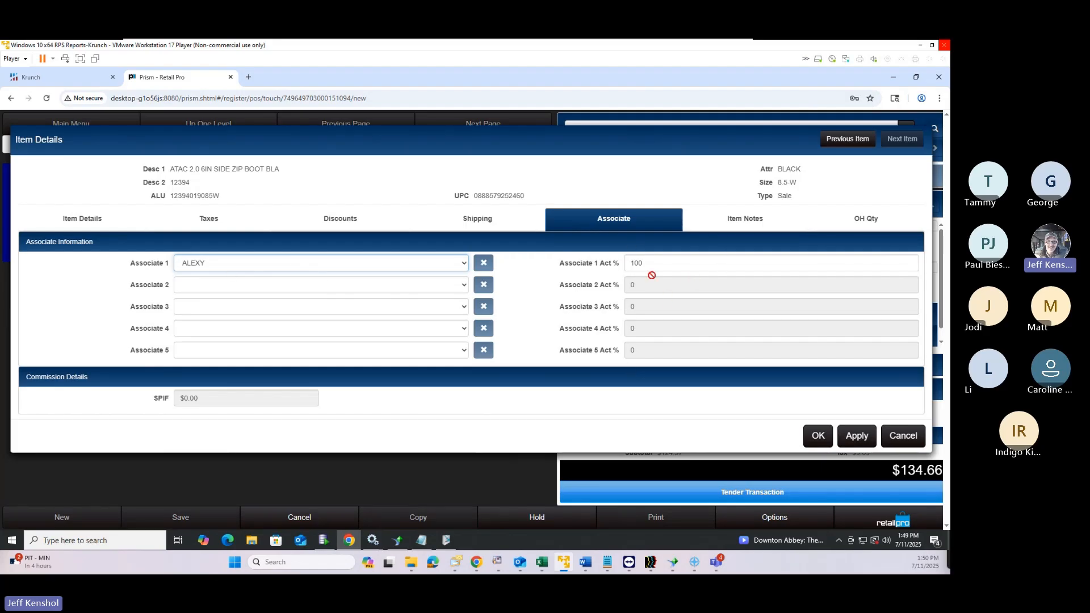
pyautogui.click(725, 222)
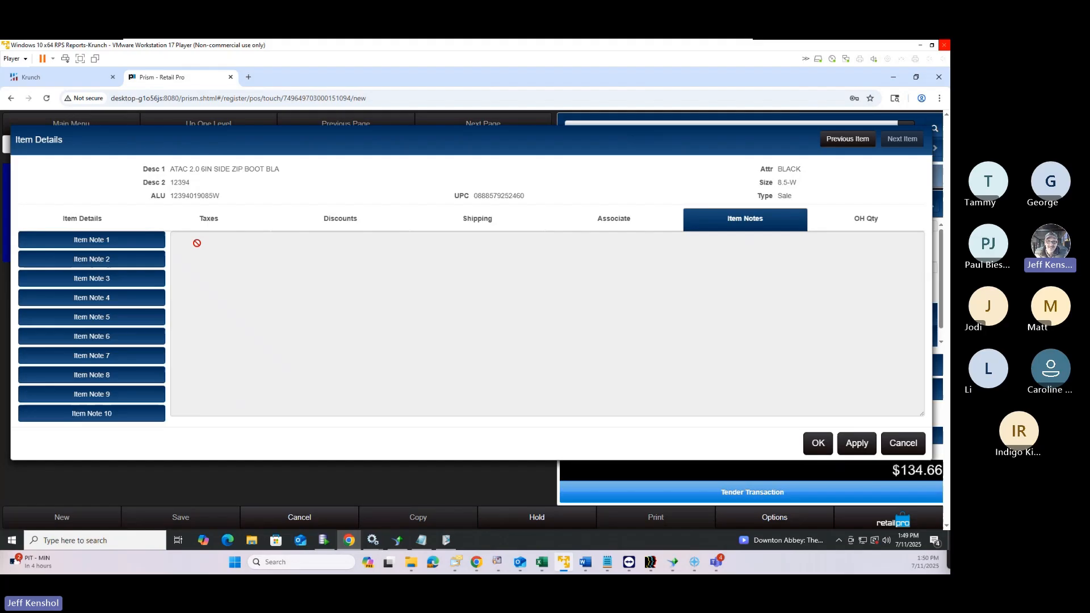
pyautogui.click(111, 244)
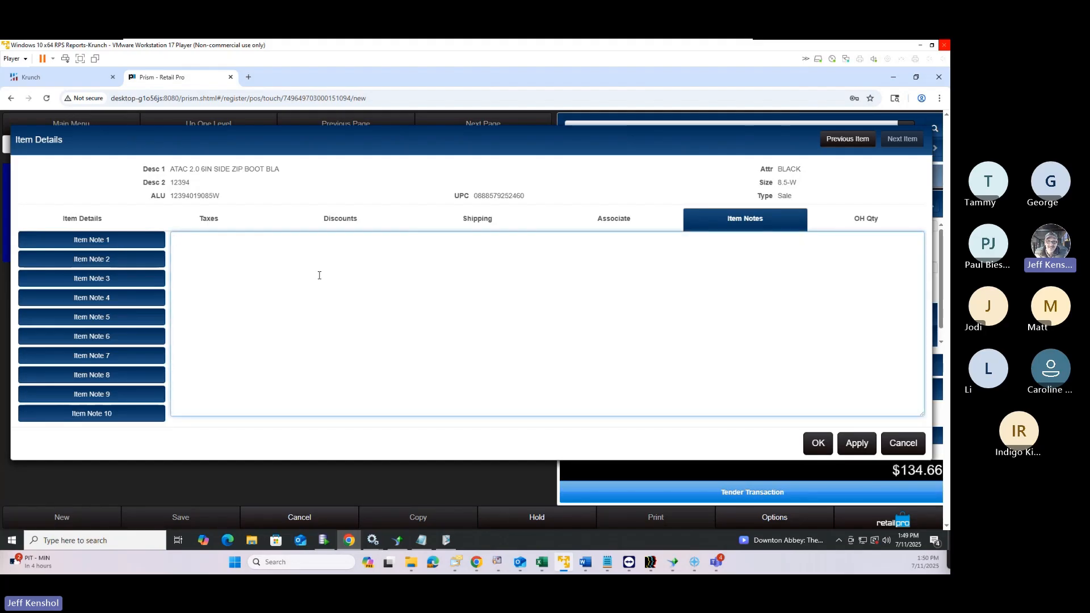
pyautogui.write('1234567980')
pyautogui.hotkey('ctrl', 'a')
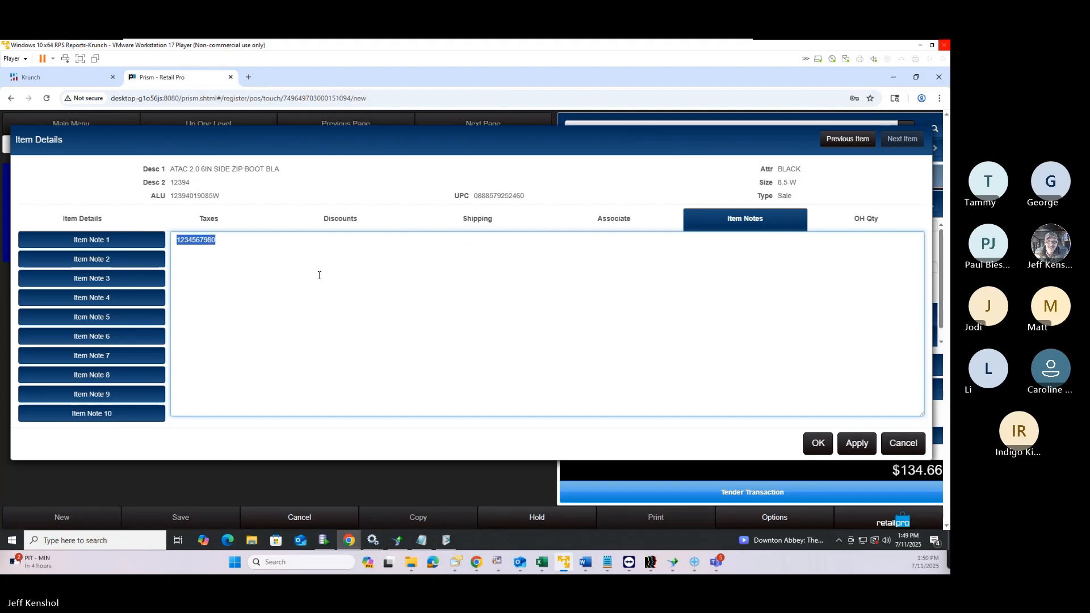
pyautogui.hotkey('ctrl', 'v')
pyautogui.hotkey('ctrl', 'v')
pyautogui.hotkey('ctrl', 'v')
pyautogui.hotkey('ctrl', 'v')
pyautogui.hotkey('ctrl', 'v')
pyautogui.hotkey('ctrl', 'v')
pyautogui.hotkey('ctrl', 'v')
pyautogui.hotkey('ctrl', 'v')
pyautogui.hotkey('ctrl', 'v')
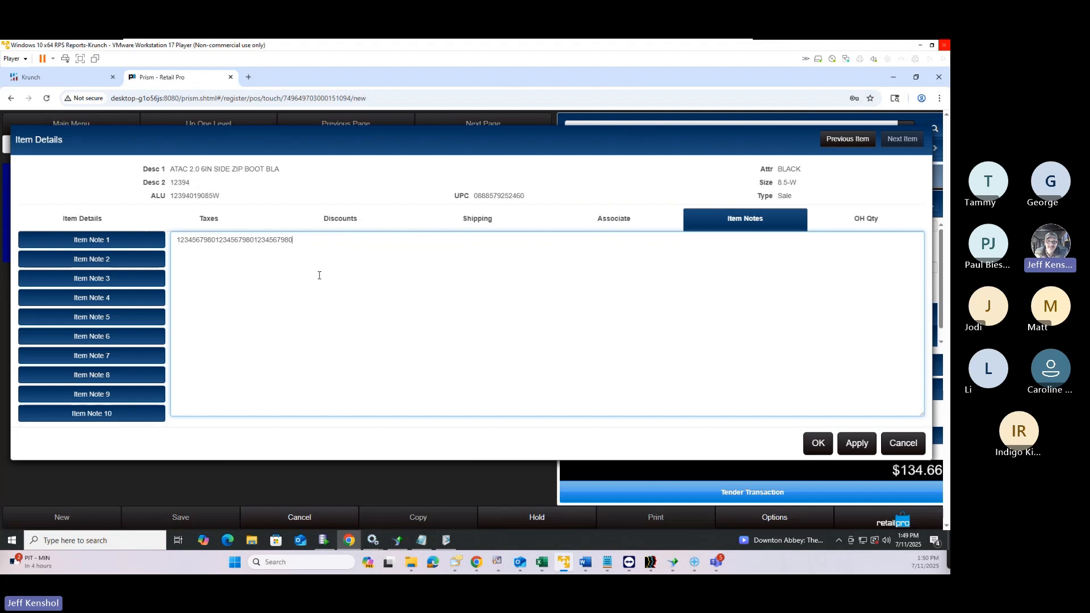
pyautogui.hotkey('ctrl', 'v')
pyautogui.hotkey('ctrl', 'v')
pyautogui.hotkey('ctrl', 'v')
pyautogui.hotkey('ctrl', 'v')
pyautogui.hotkey('ctrl', 'v')
pyautogui.hotkey('ctrl', 'v')
pyautogui.hotkey('ctrl', 'v')
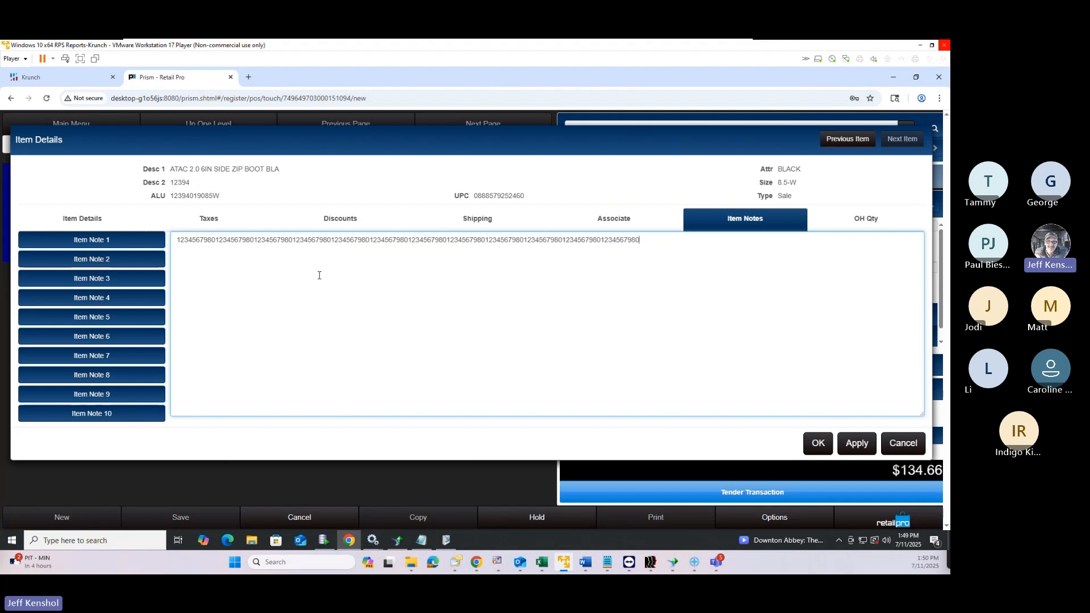
pyautogui.write('12345679801234567980123456798012345679801234567980123456798012345679801234567980123456798012345679801234567980')
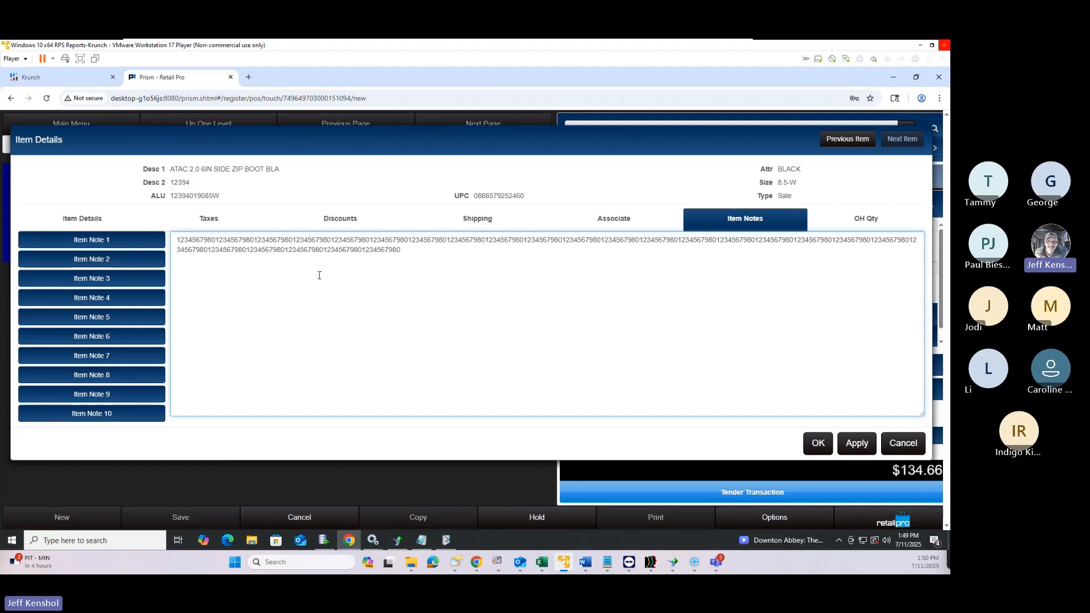
pyautogui.click(820, 444)
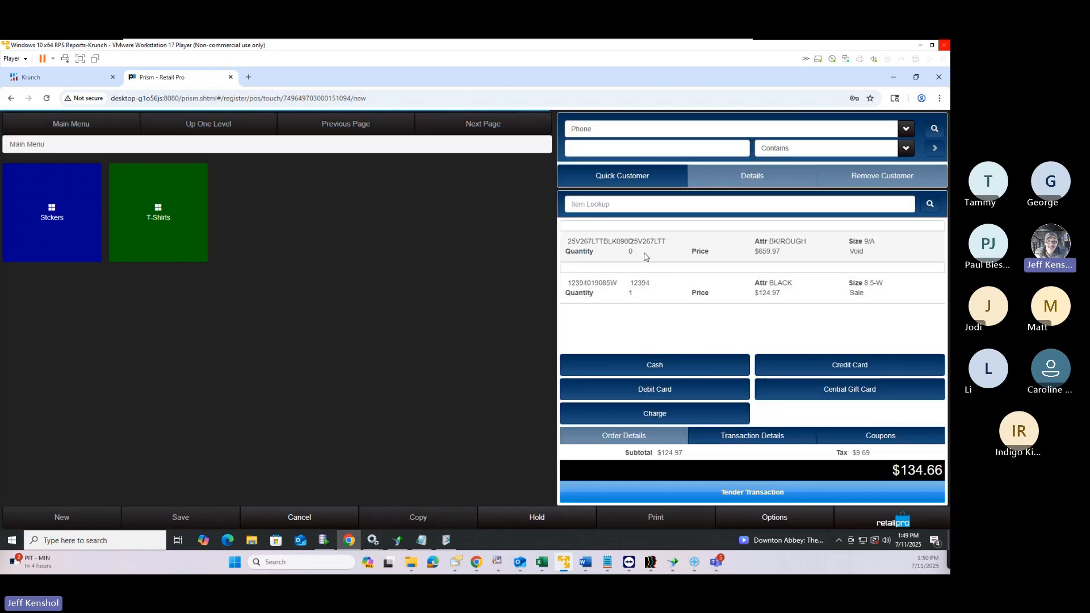
# Try saving the boot's Item Note 1 lengthened past 350 characters, then cancel after the length error
pyautogui.click(630, 288)
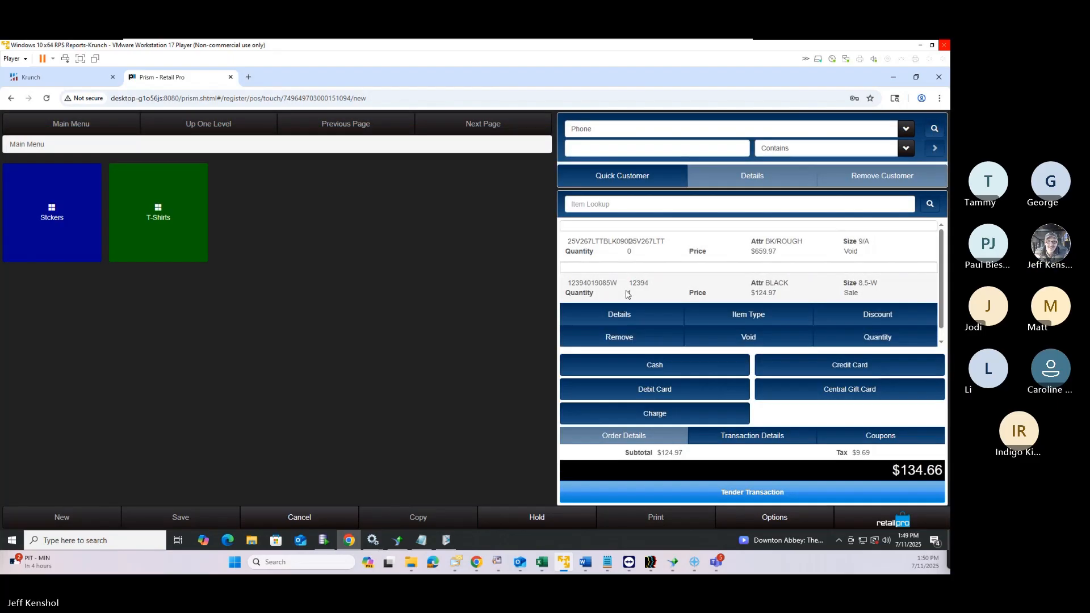
pyautogui.click(616, 318)
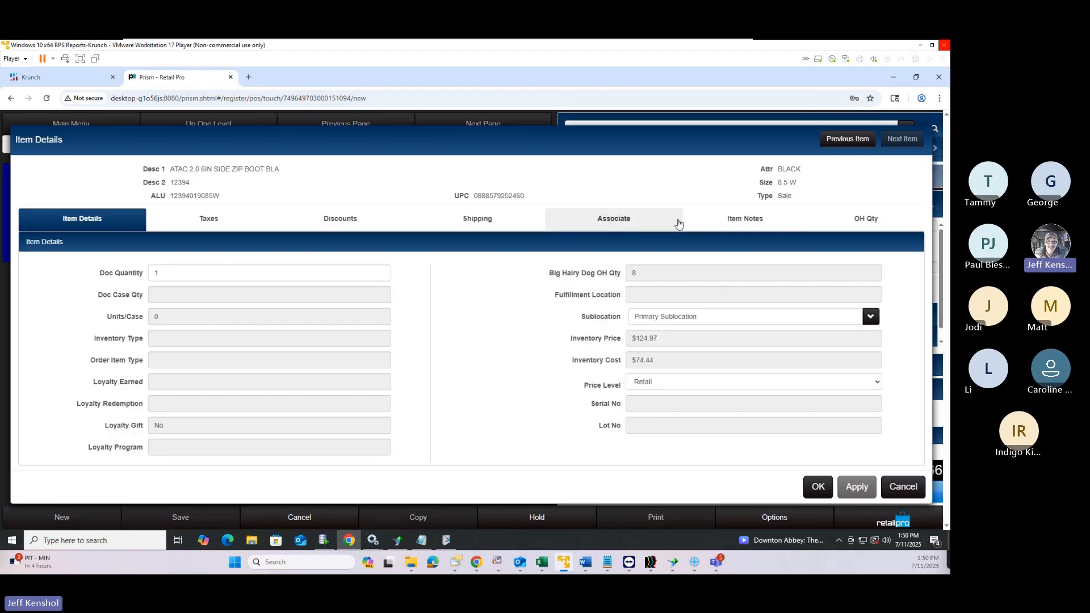
pyautogui.click(701, 222)
pyautogui.click(136, 246)
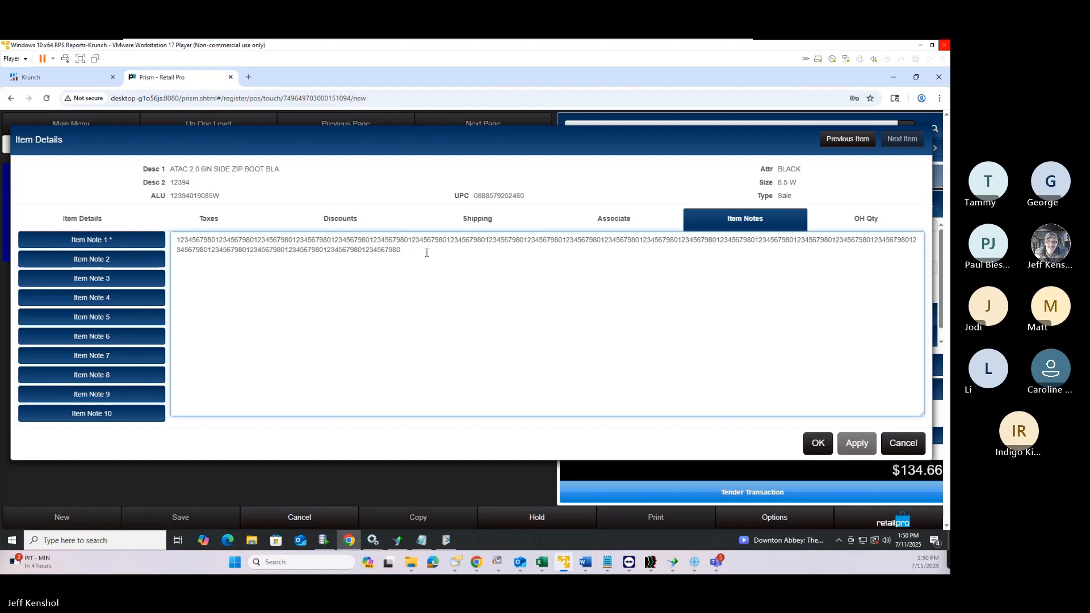
pyautogui.write('12345679801234567980123456798012345679801234567980123456798012345679801234567980123456798012345679801234567980')
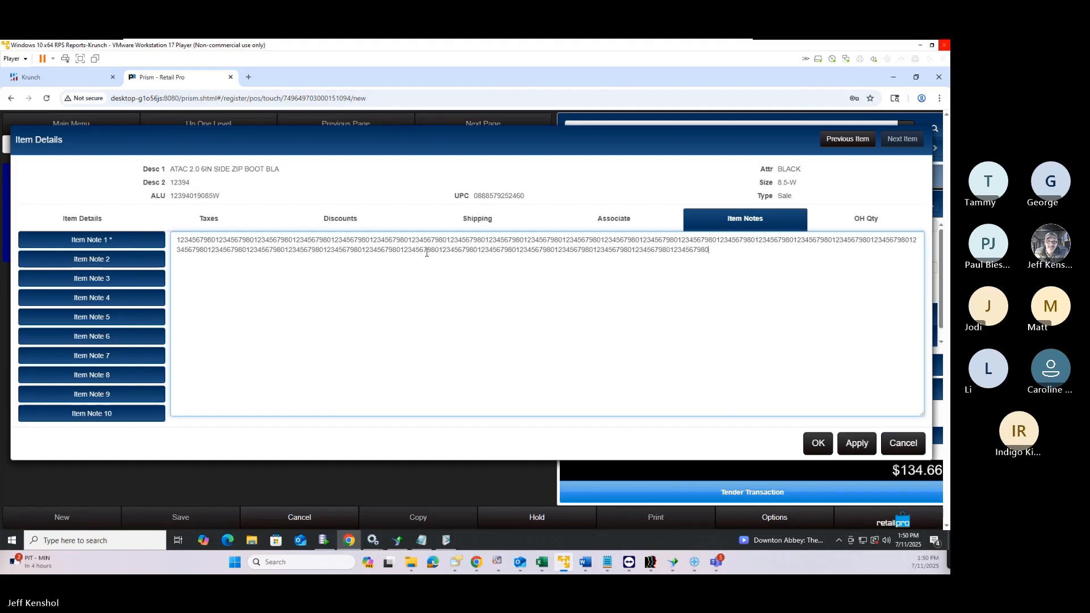
pyautogui.write('1234567980123456798012345679801234567980123456798012345679801234567980123456798012345679801234567980123456798012345679801234567980123456798012345679801234567980123456798012345679801234567980123456798012345679801234567980123456798012345679801234567980123456798012345679801234567980123456798012345679801234567980123456798012345679801234567980123456798012345679801234567980123456798012345679801234567980123456798012345679801234567980123456798012345679801234567980123456798012345679801234567980123456798012345679801234567980123456798012345679801234567980123456798012345679801234567980123456798012345679801234567980123456798012345679801234567980123456798012345679801234567980123456798012345679801234567980')
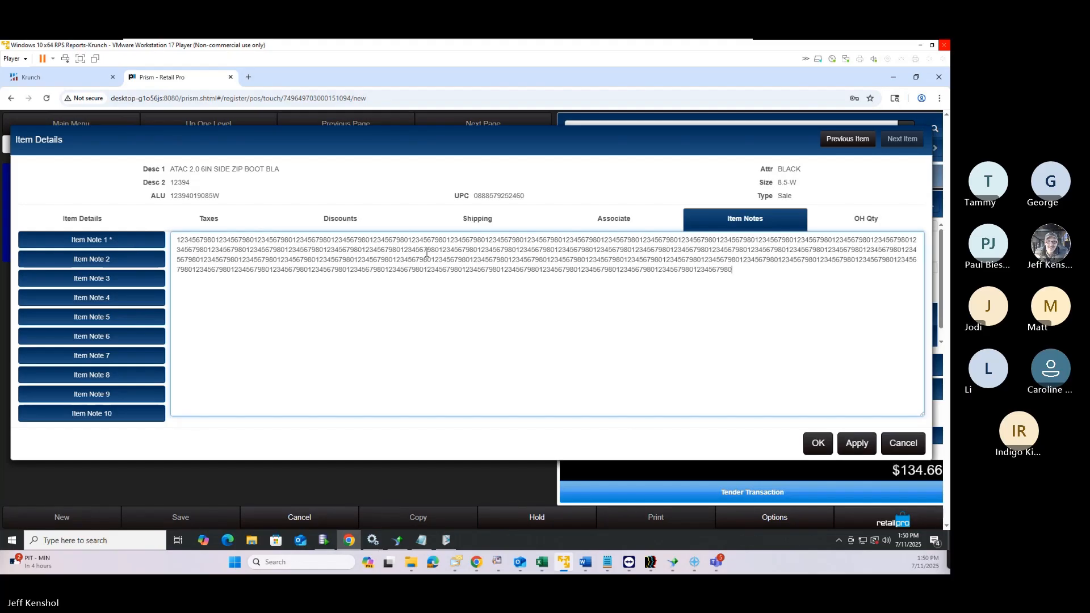
pyautogui.write('12345679801234567980123456798012345679801234567980123456798012345679801234567980123456798012345679801234567980123456798012345679801234567980123456798012345679801234567980123456798012345679801234567980123456798012345679801234567980123456798012345679801234567980123456798012345679801234567980123456798012345679801234567980123456798012345679801234567980123456798012345679801234567980123456798012345679801234567980123456798012345679801234567980123456798012345679801234567980123456798012345679801234567980123456798012345679801234567980123456798012345679801234567980')
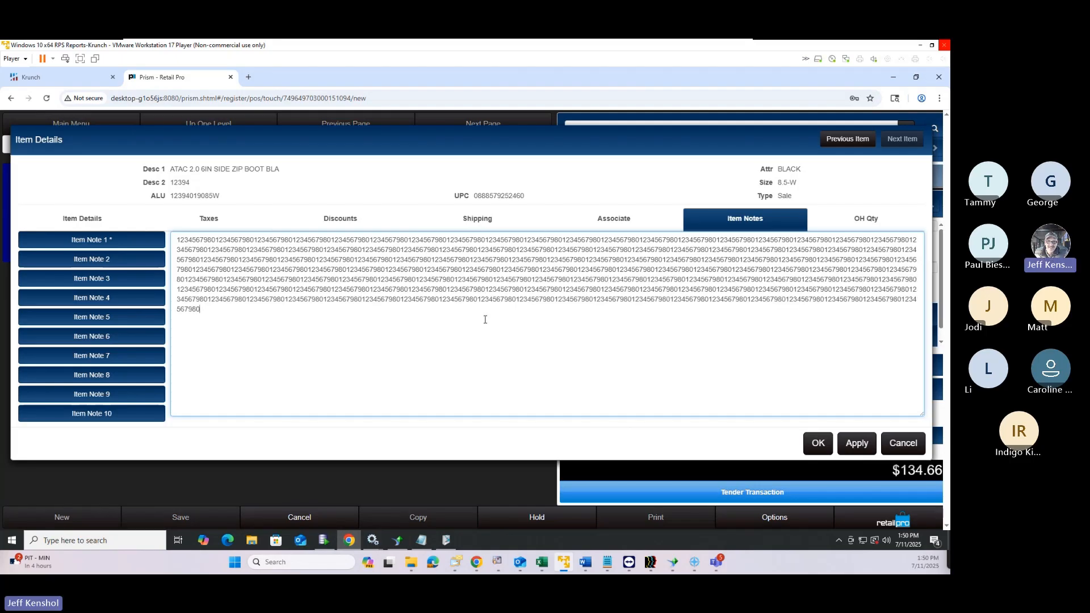
pyautogui.click(819, 444)
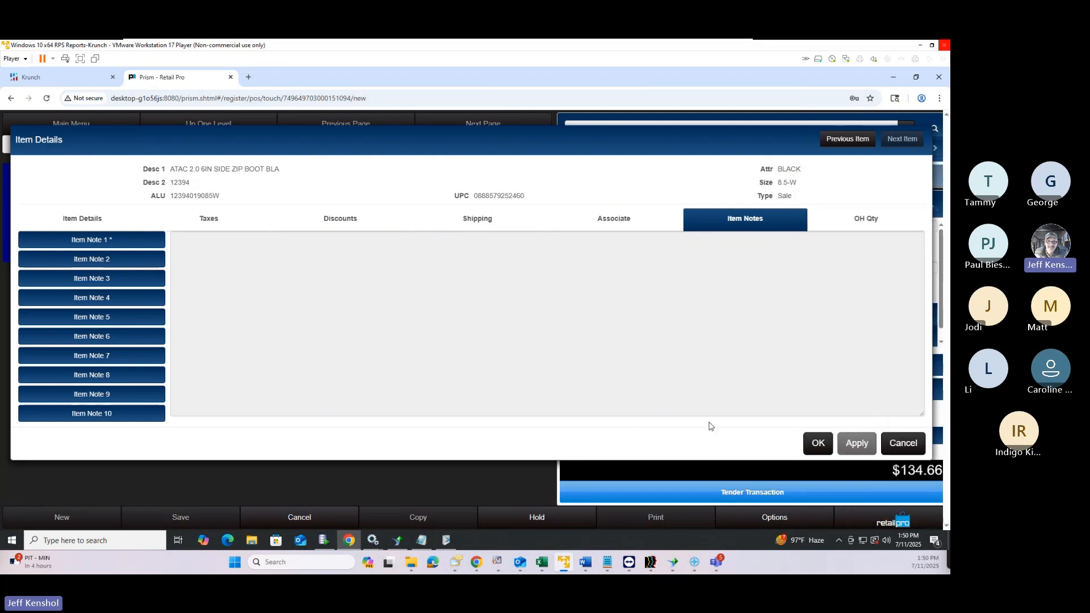
pyautogui.click(34, 239)
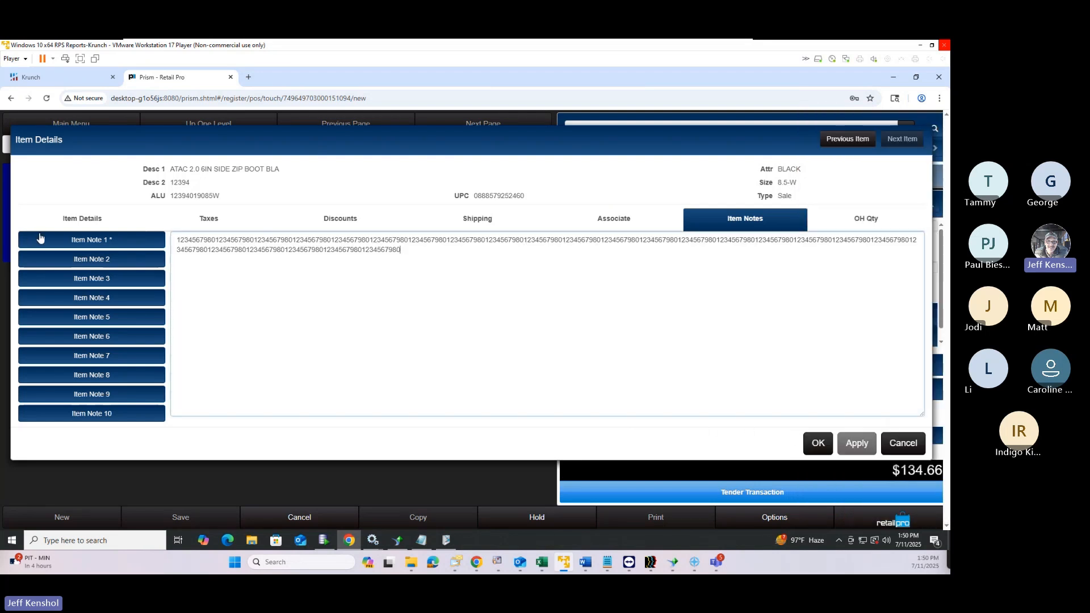
pyautogui.tripleClick(276, 246)
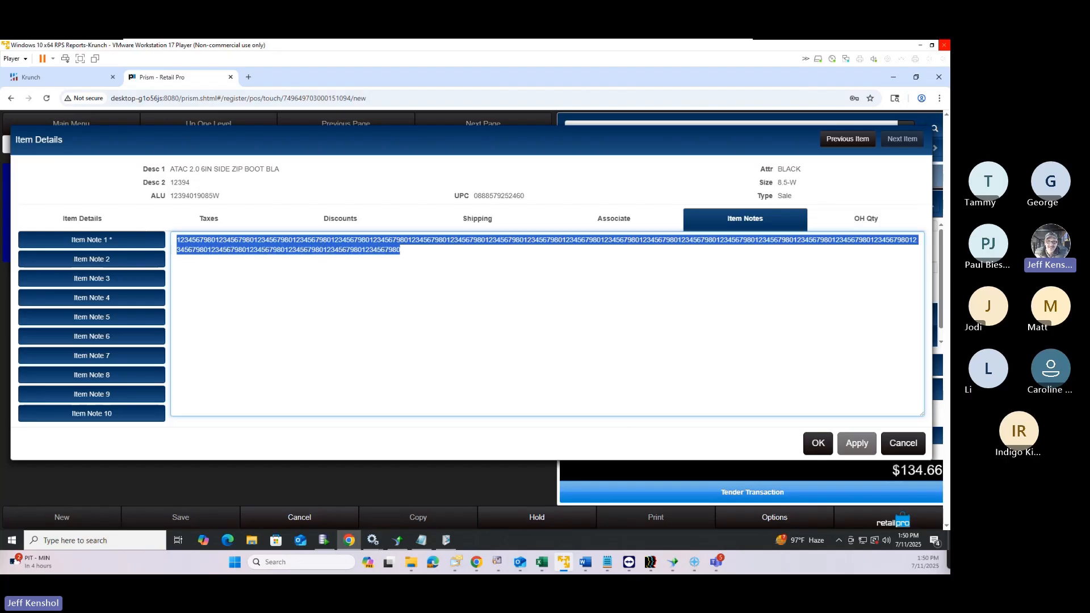
pyautogui.click(901, 445)
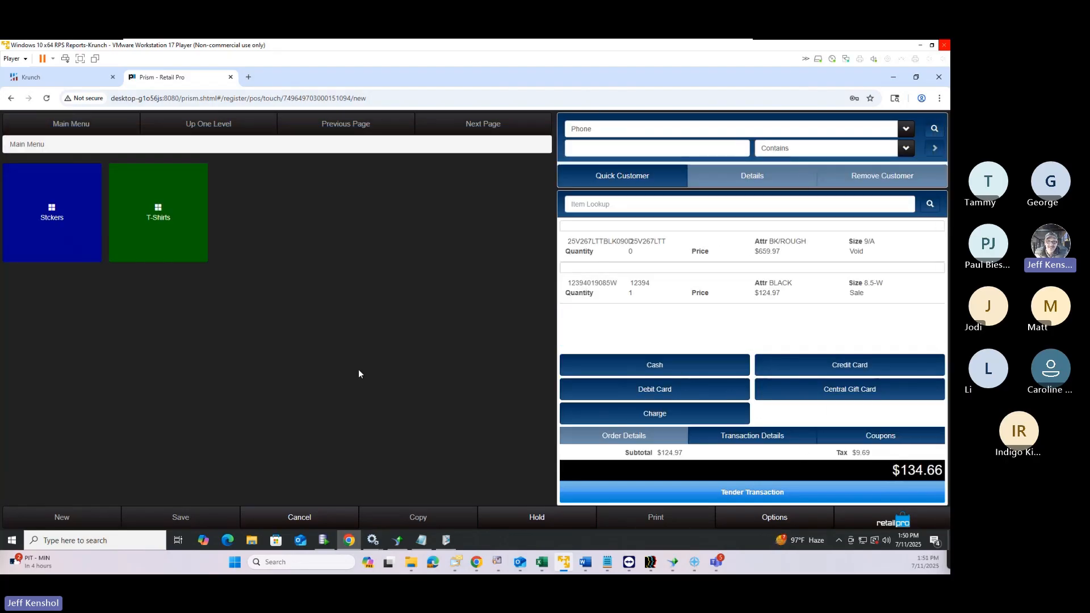
# Review the boot's on-hand quantities per store, closing item details without changes
pyautogui.click(635, 290)
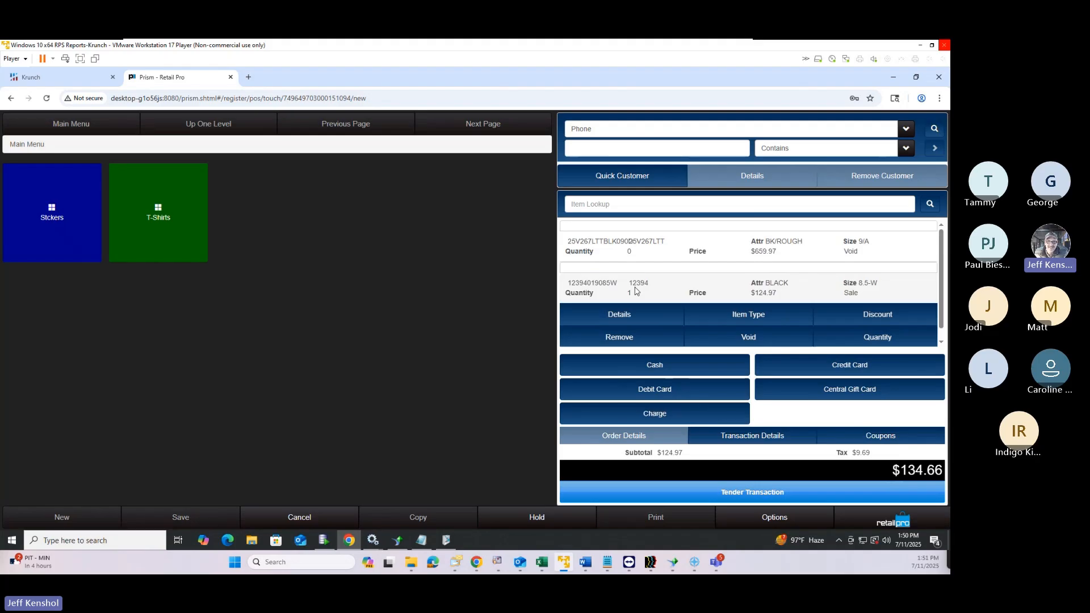
pyautogui.click(653, 322)
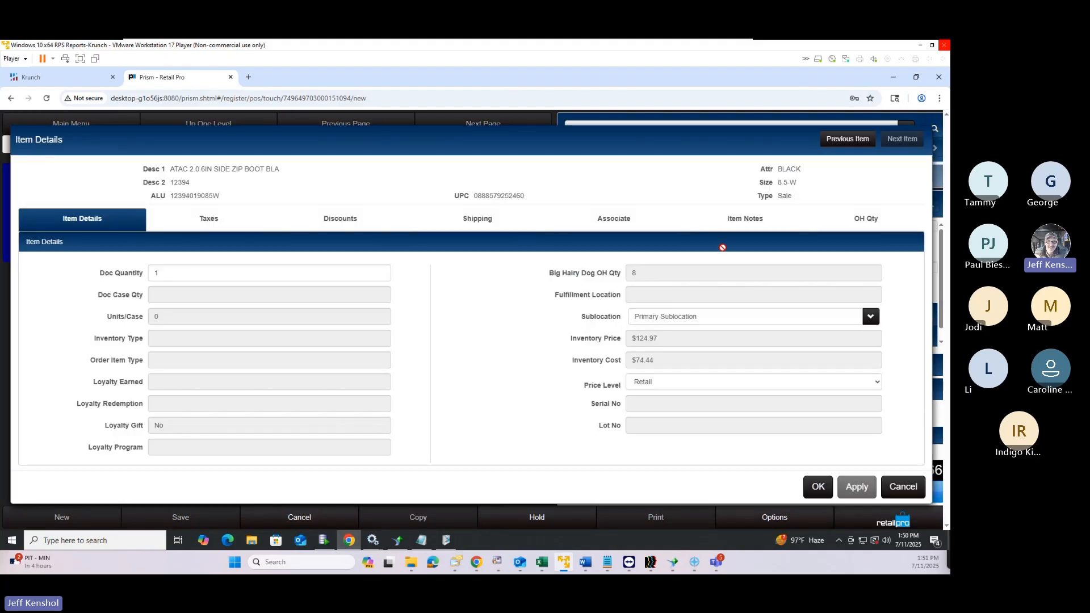
pyautogui.click(895, 226)
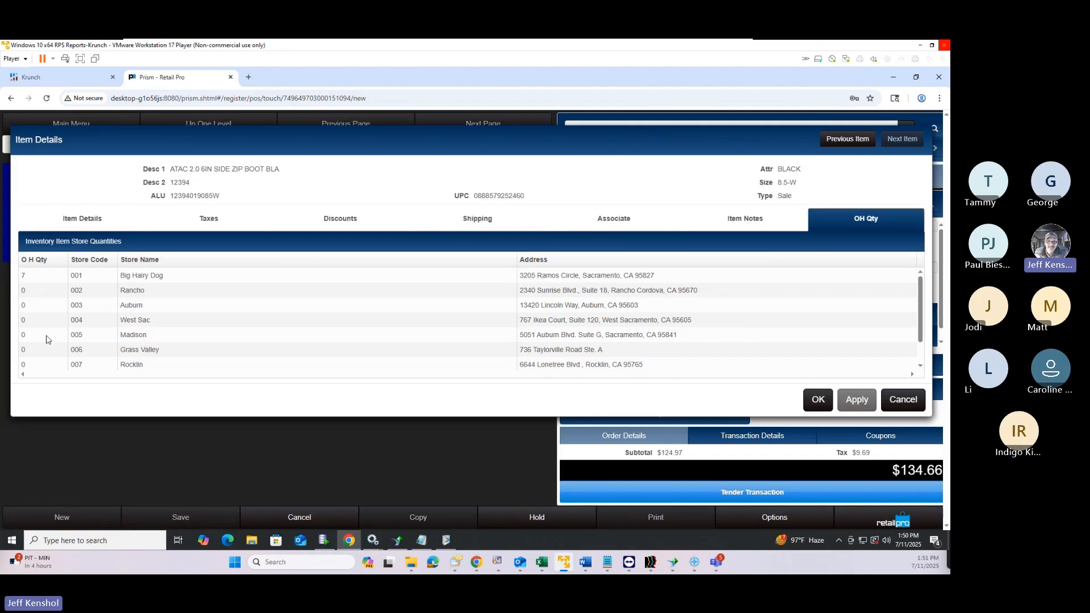
pyautogui.scroll(-2, 47, 338)
pyautogui.scroll(2, 43, 352)
pyautogui.click(912, 410)
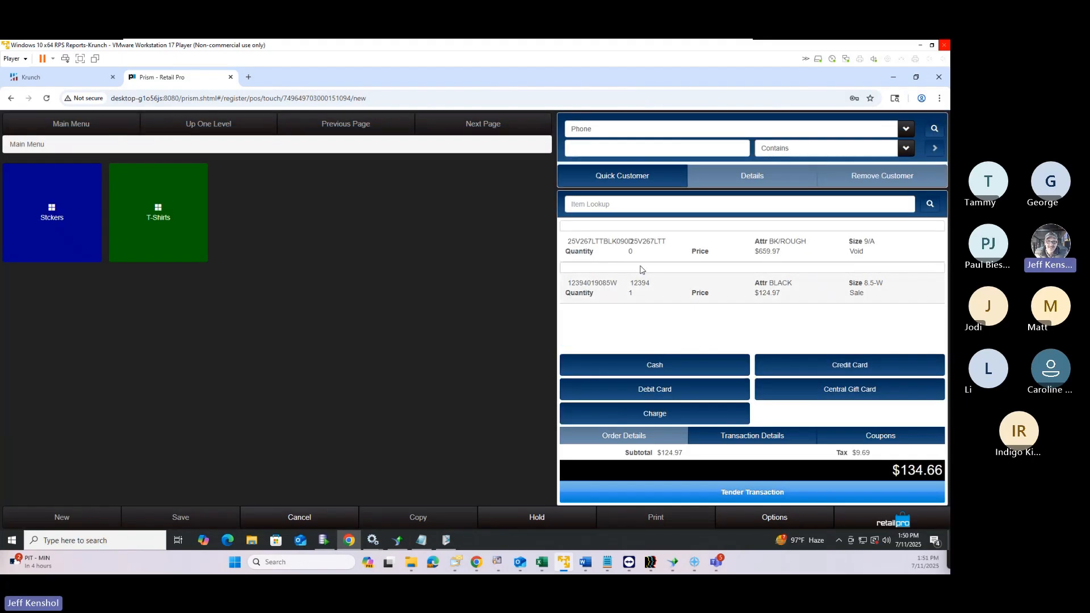
pyautogui.click(628, 292)
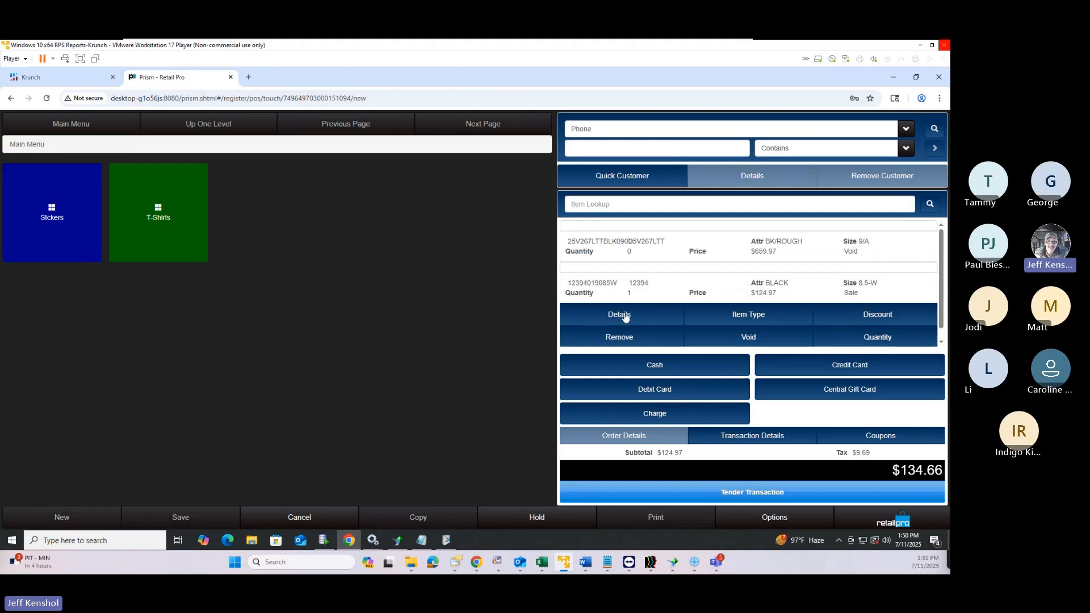
pyautogui.click(623, 315)
pyautogui.click(880, 220)
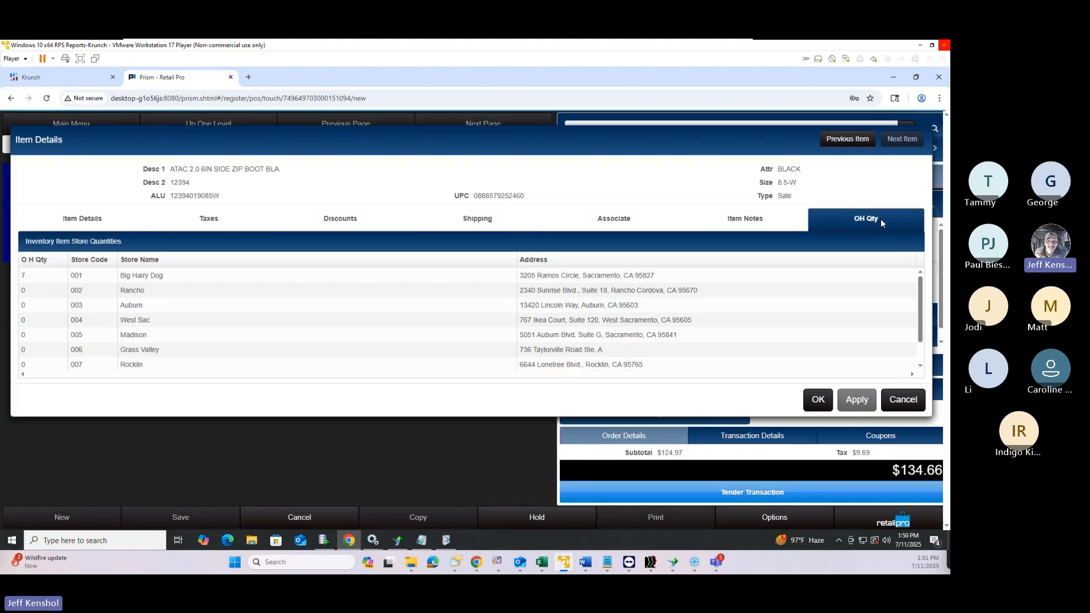
pyautogui.click(896, 404)
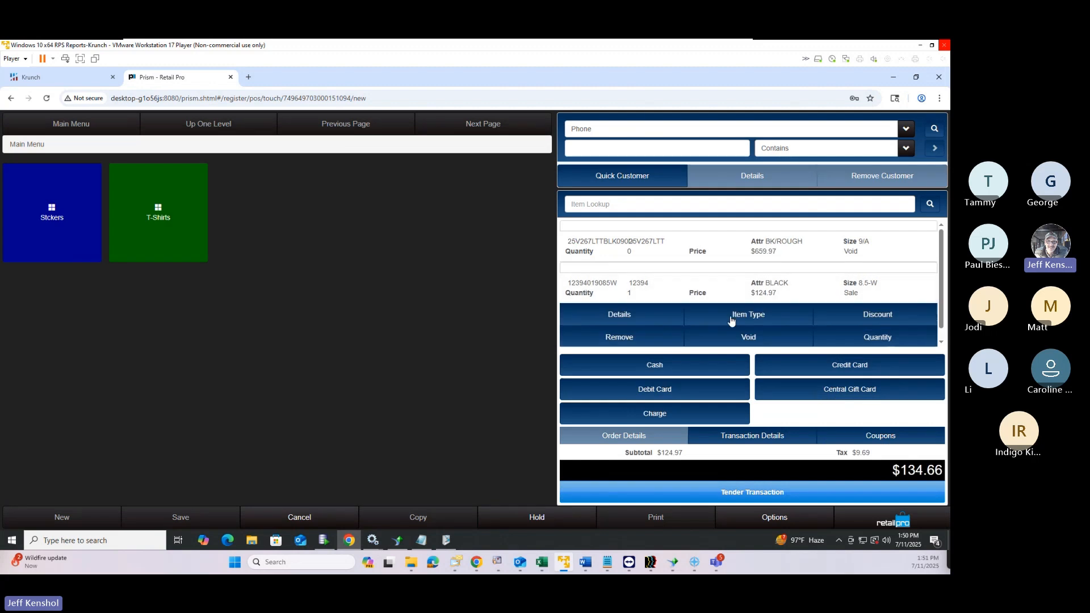
# Start and dismiss a percent discount on the boot, then bring up Transaction Details
pyautogui.click(877, 315)
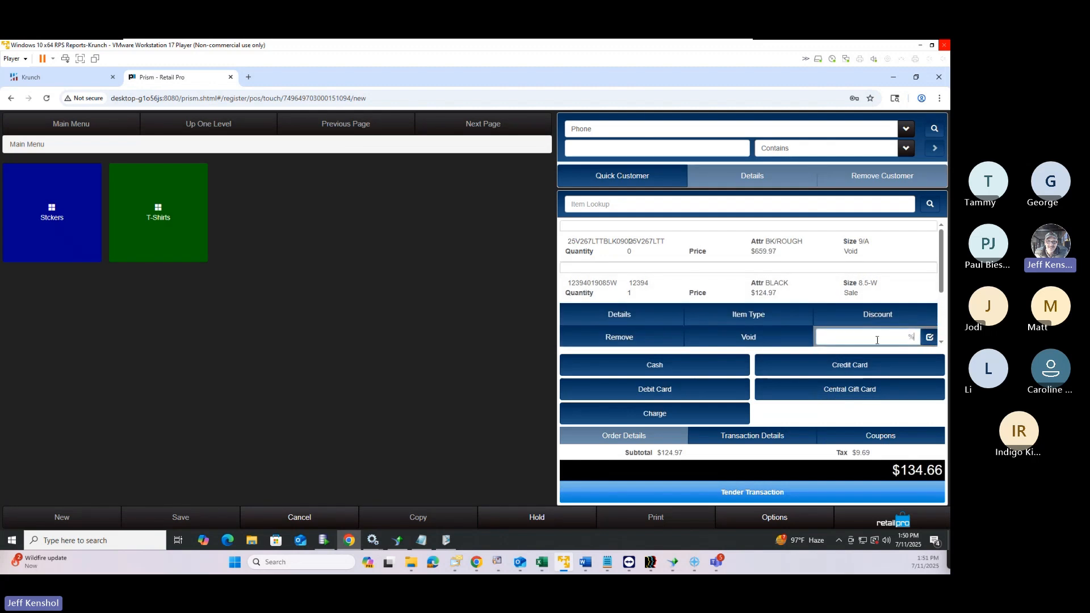
pyautogui.click(877, 315)
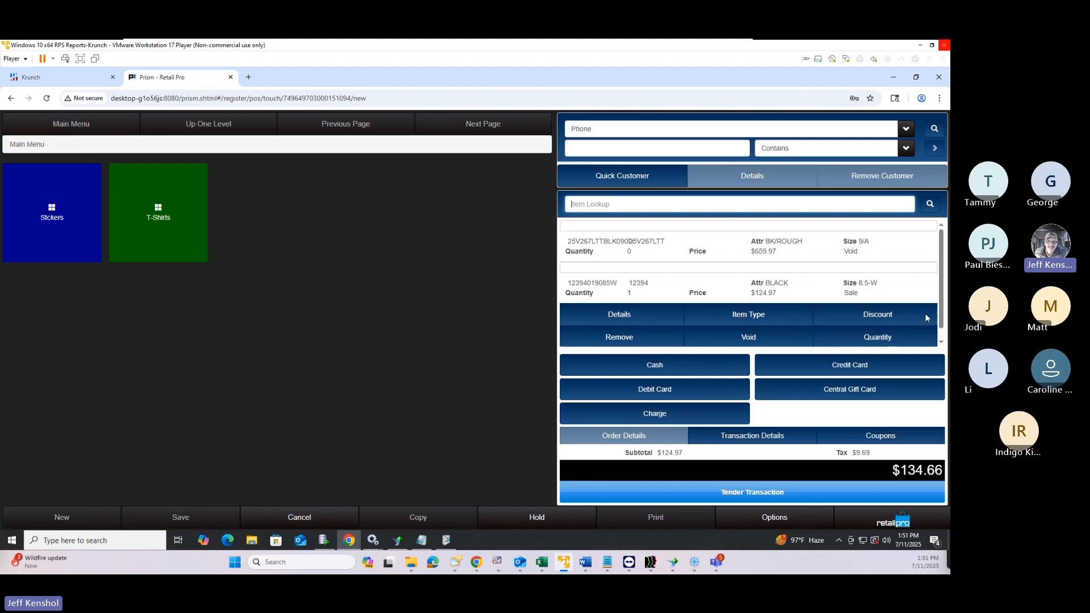
pyautogui.click(761, 442)
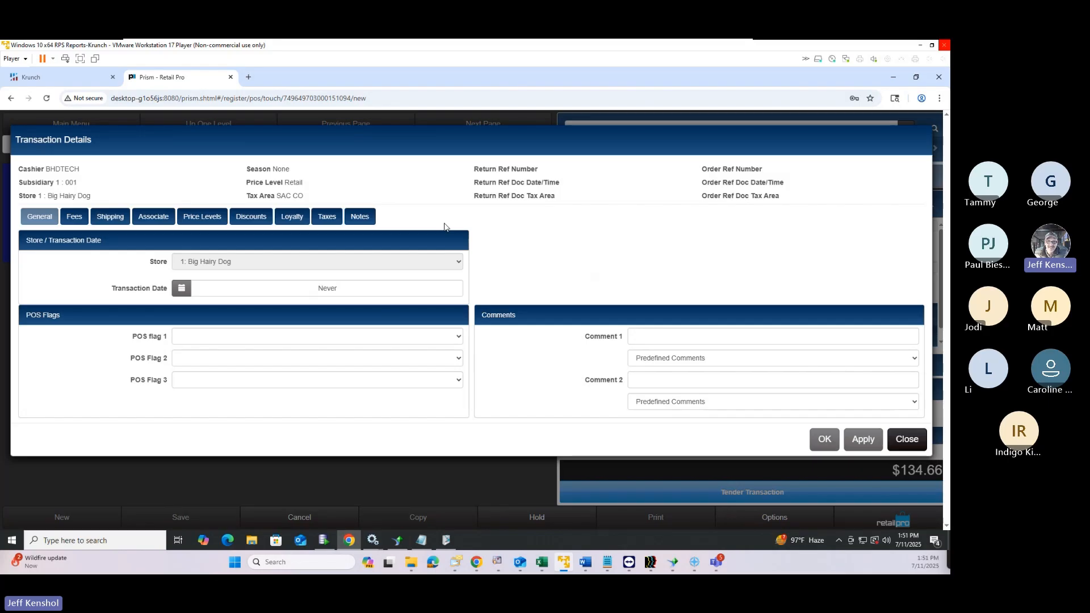
# Leave Comment 1 and POS flag 1 empty on the General tab and close Transaction Details
pyautogui.click(614, 336)
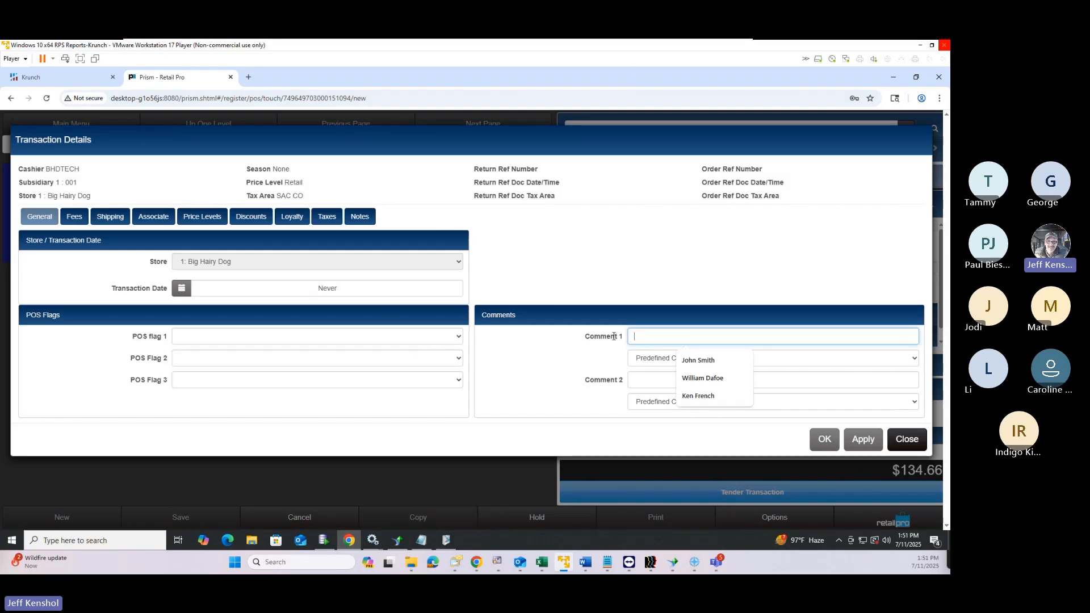
pyautogui.click(271, 338)
pyautogui.click(270, 339)
pyautogui.click(270, 338)
pyautogui.click(271, 338)
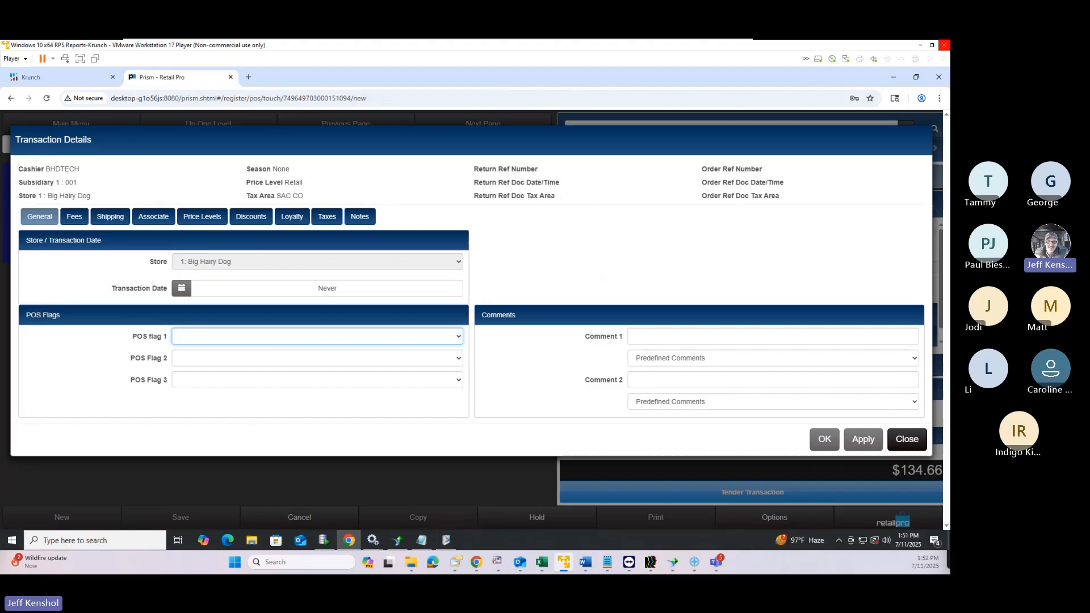
pyautogui.click(906, 439)
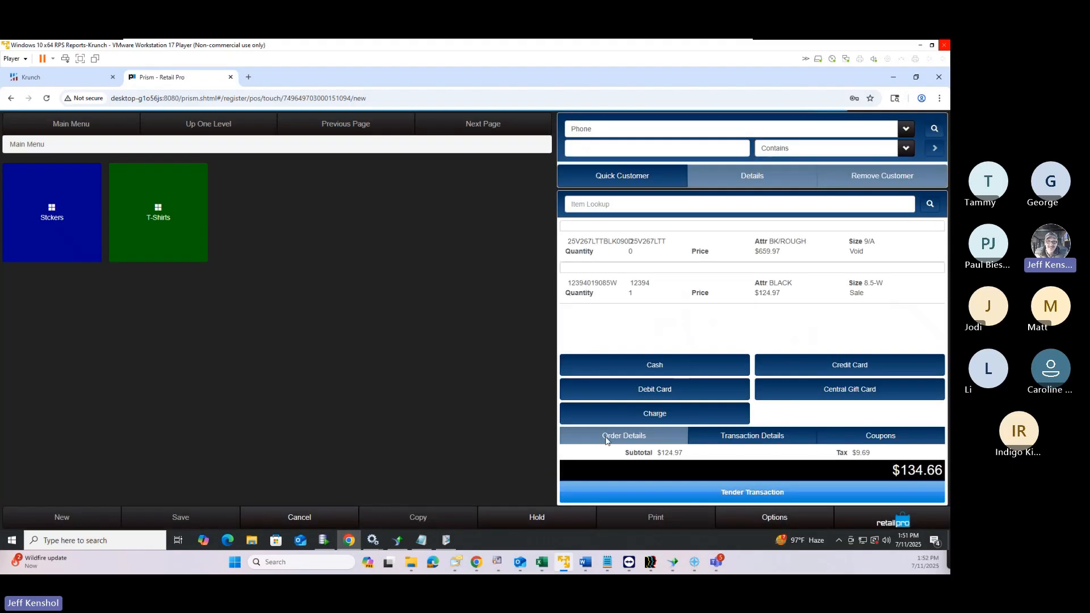
# Discard the copied sale, search today's transactions, and open Sale 30 ($134.66) in Touch POS
pyautogui.click(325, 519)
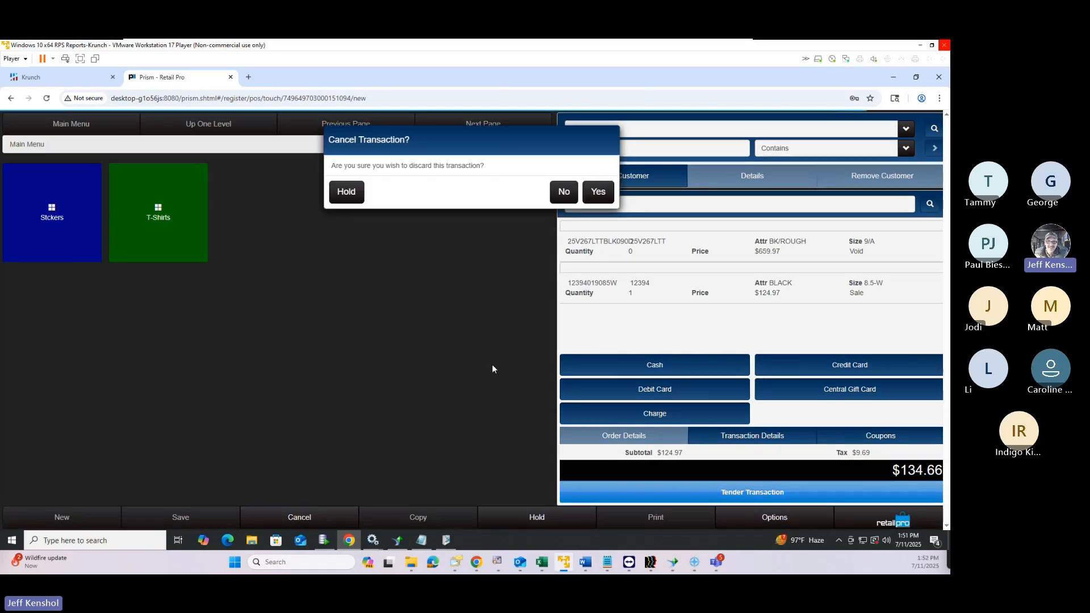
pyautogui.click(599, 192)
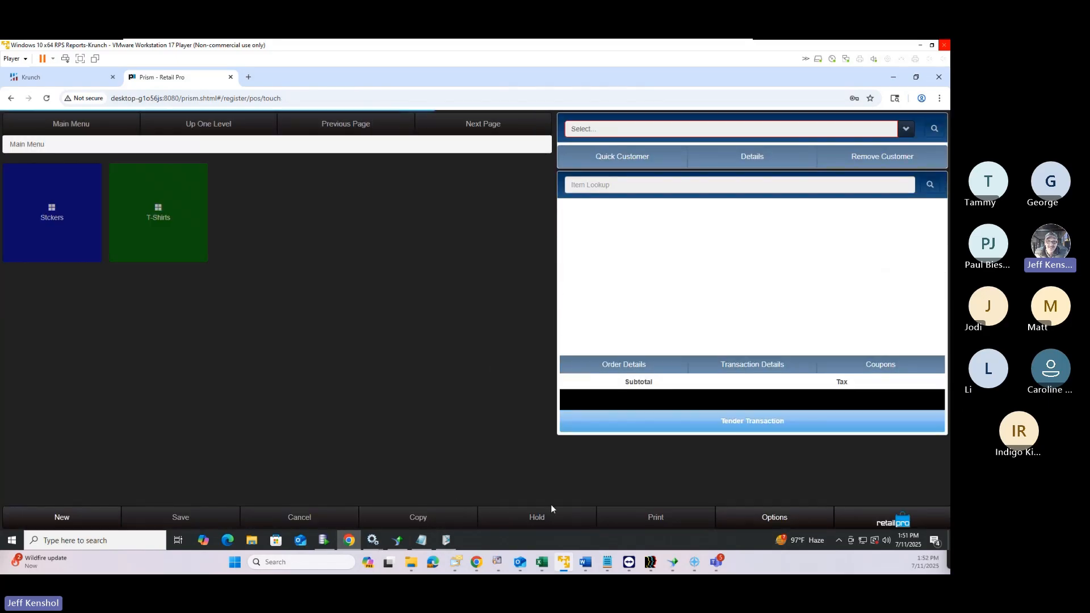
pyautogui.click(780, 519)
pyautogui.click(491, 169)
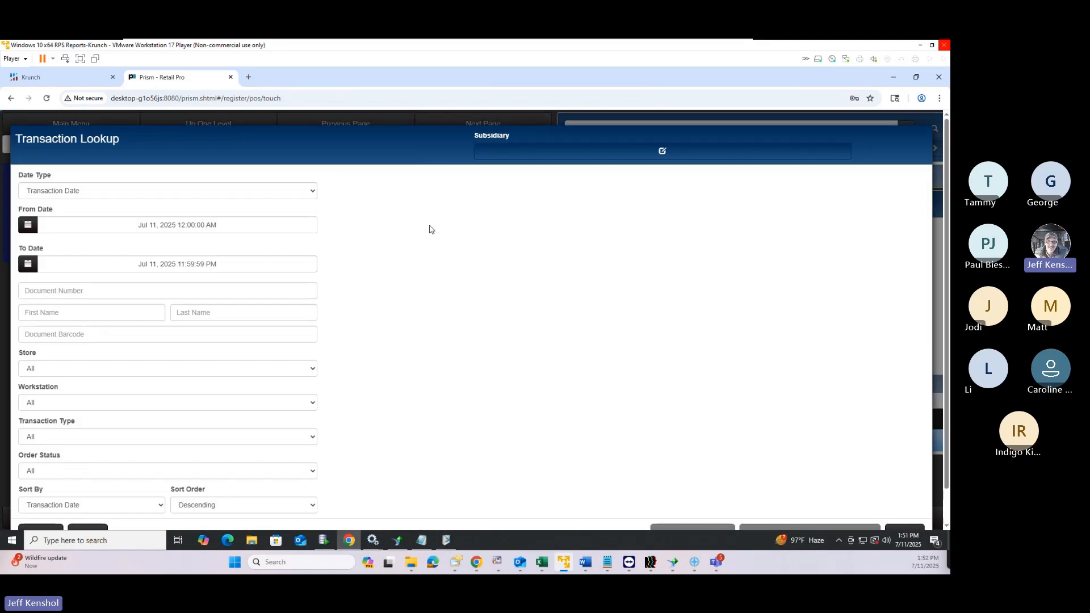
pyautogui.scroll(-1, 39, 504)
pyautogui.click(39, 499)
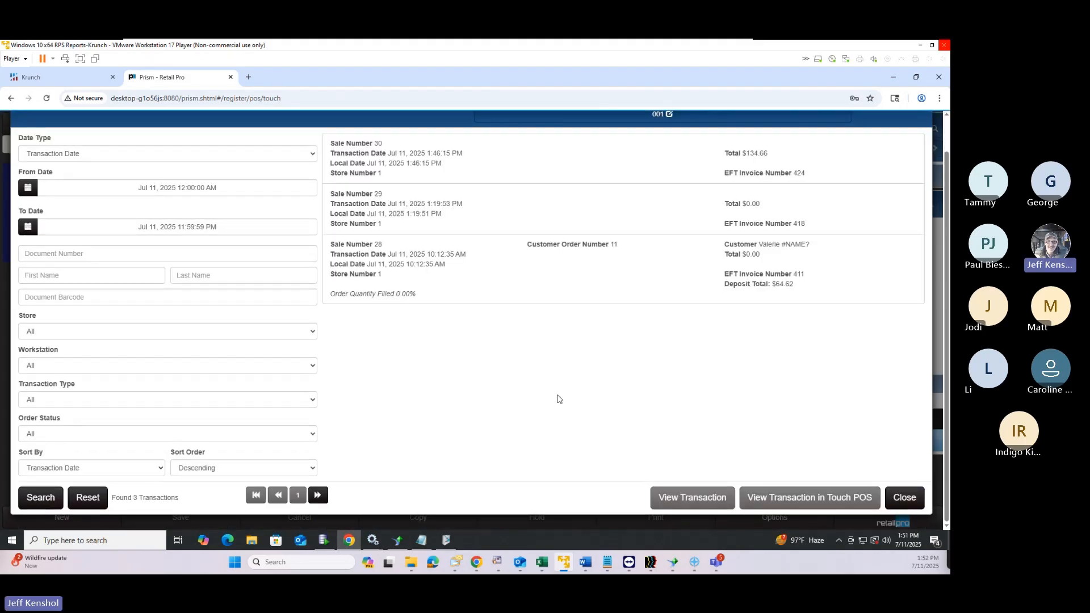
pyautogui.click(543, 181)
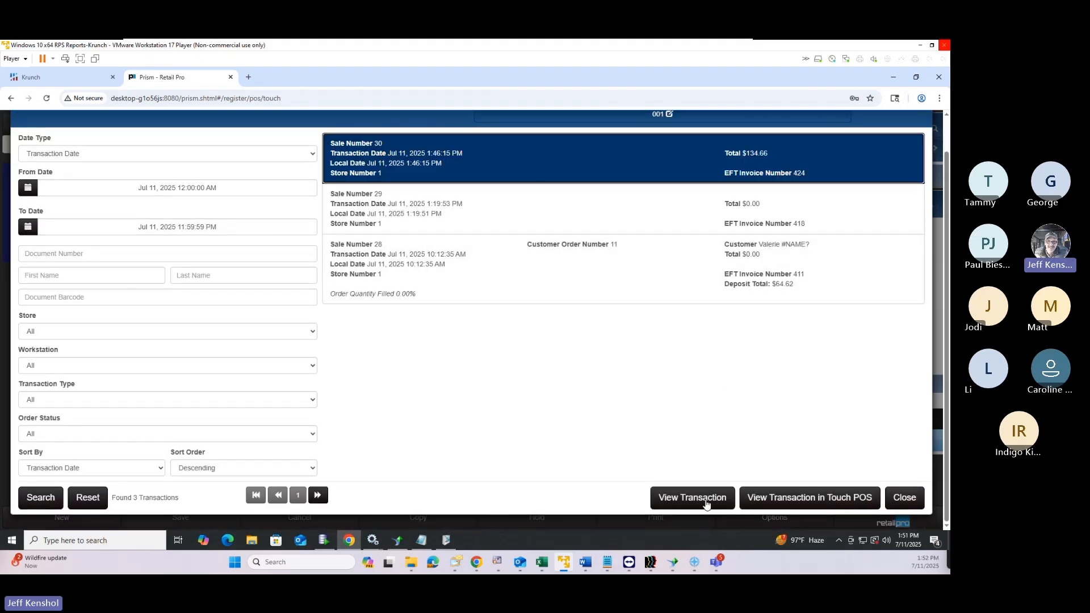
pyautogui.click(782, 497)
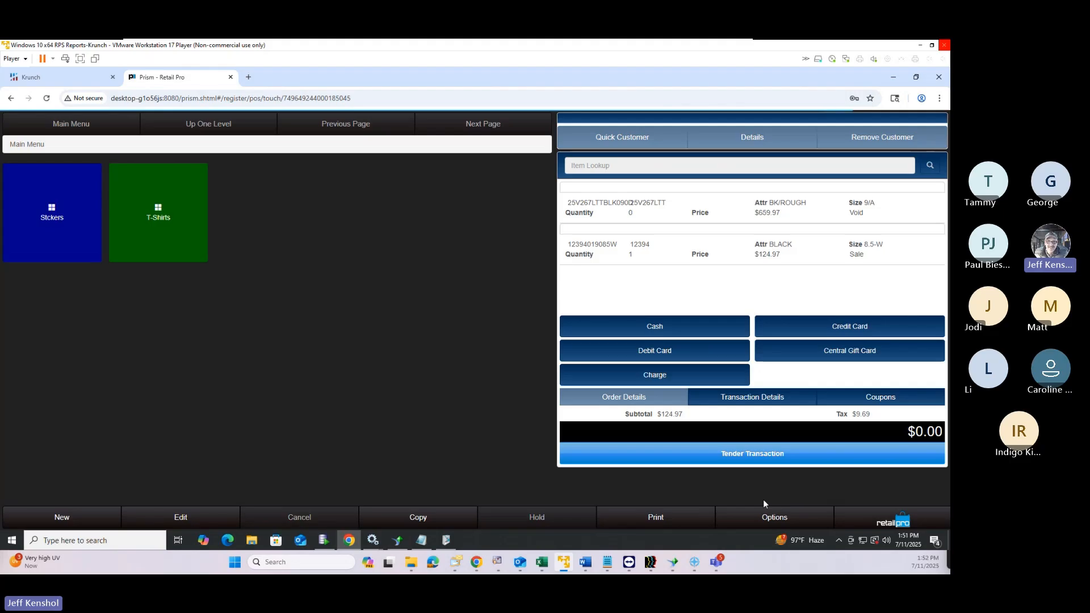
# Glance at the transaction options and Sale 30's fees, then copy it into a new transaction
pyautogui.click(766, 517)
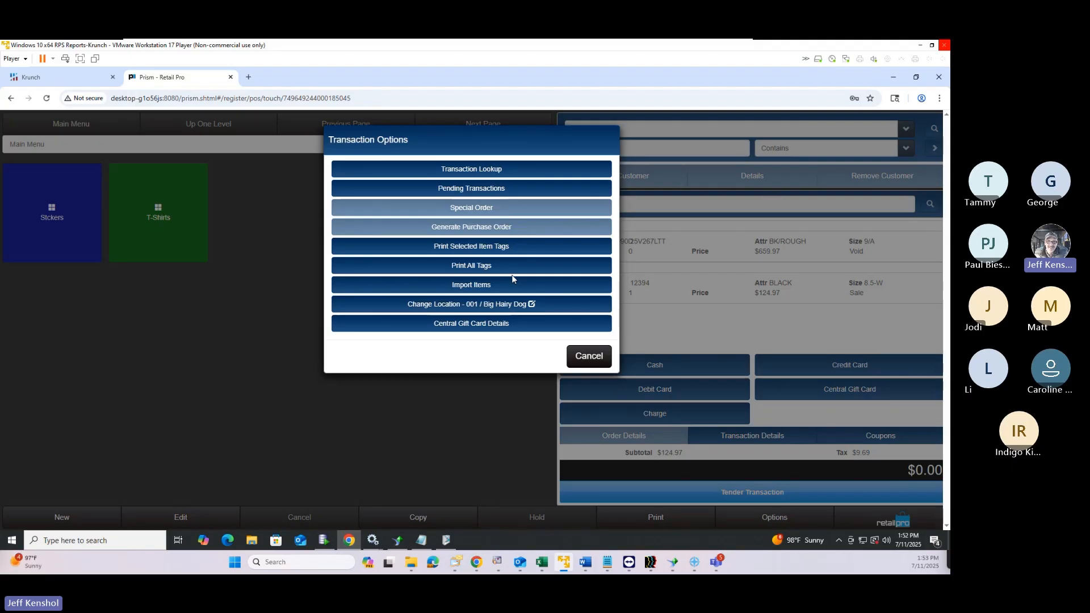
pyautogui.click(592, 357)
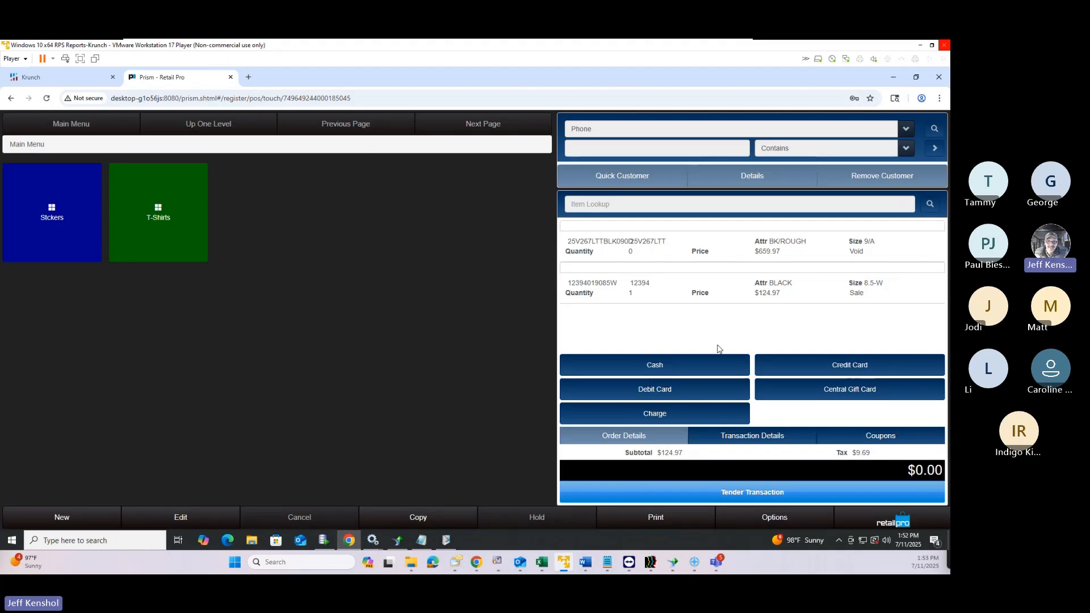
pyautogui.click(764, 444)
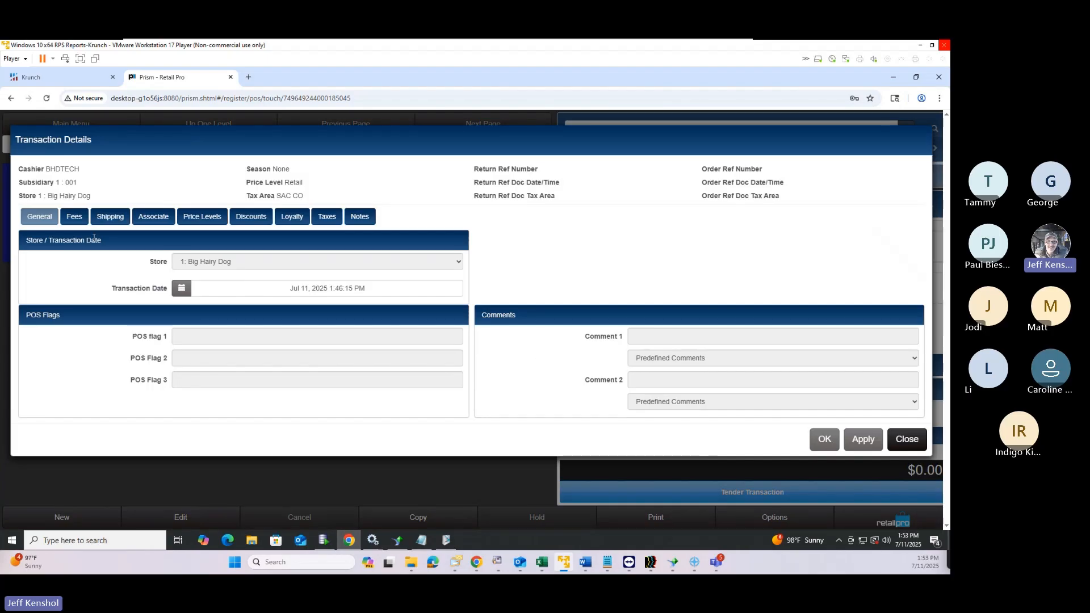
pyautogui.click(77, 217)
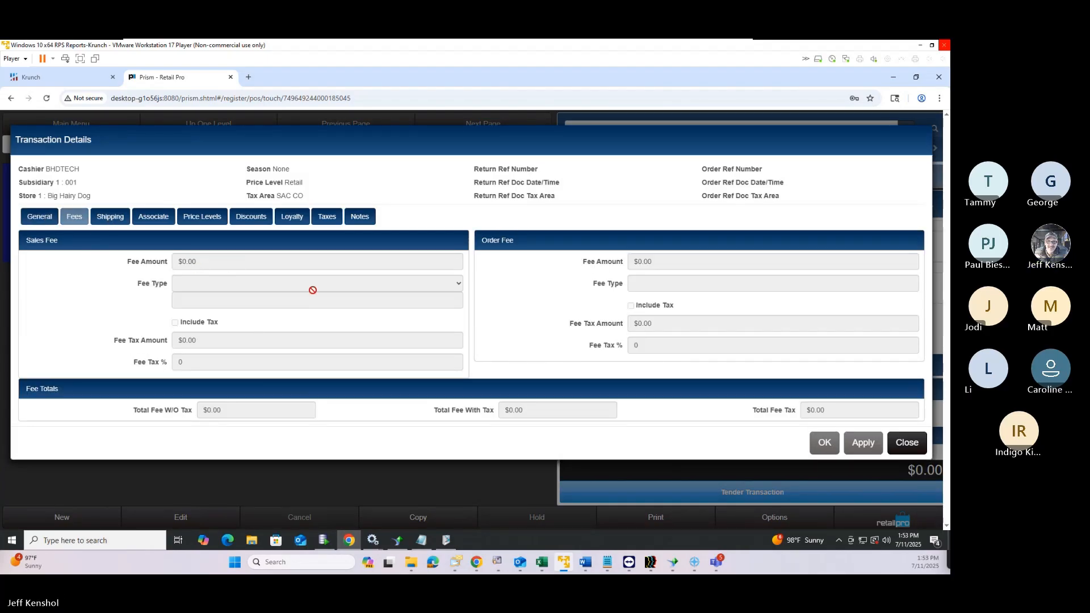
pyautogui.click(907, 443)
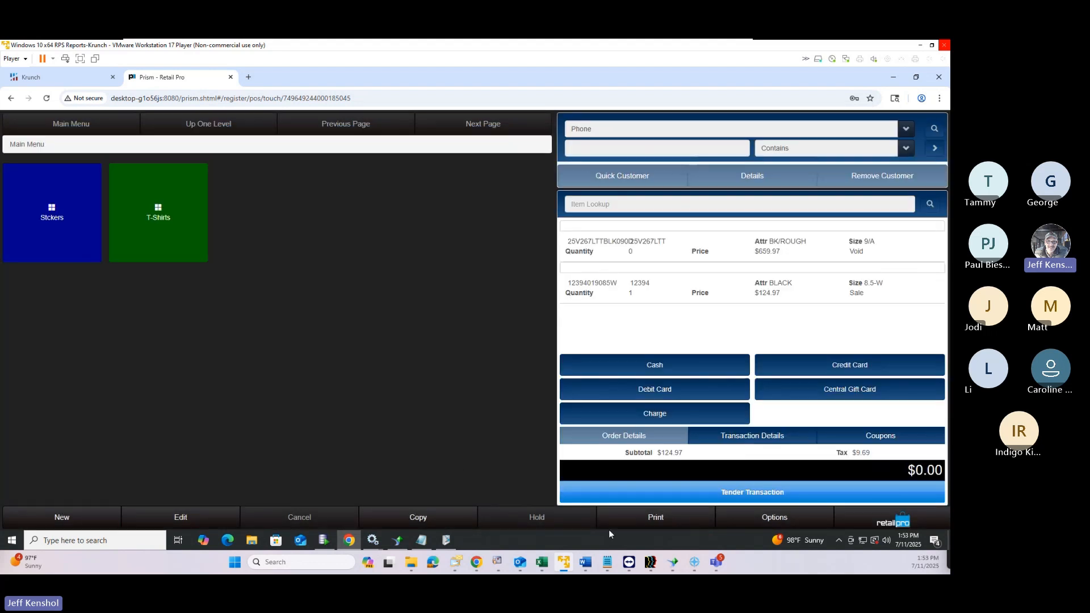
pyautogui.click(407, 526)
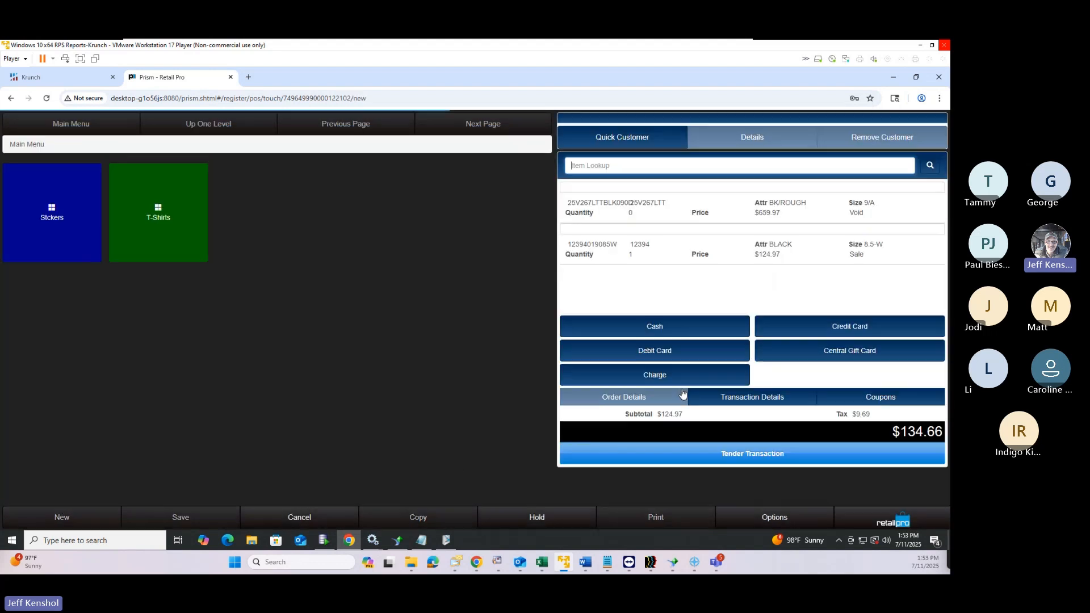
# Enter a -$25 sales fee with fee type CC Adjust on the new transaction
pyautogui.click(753, 435)
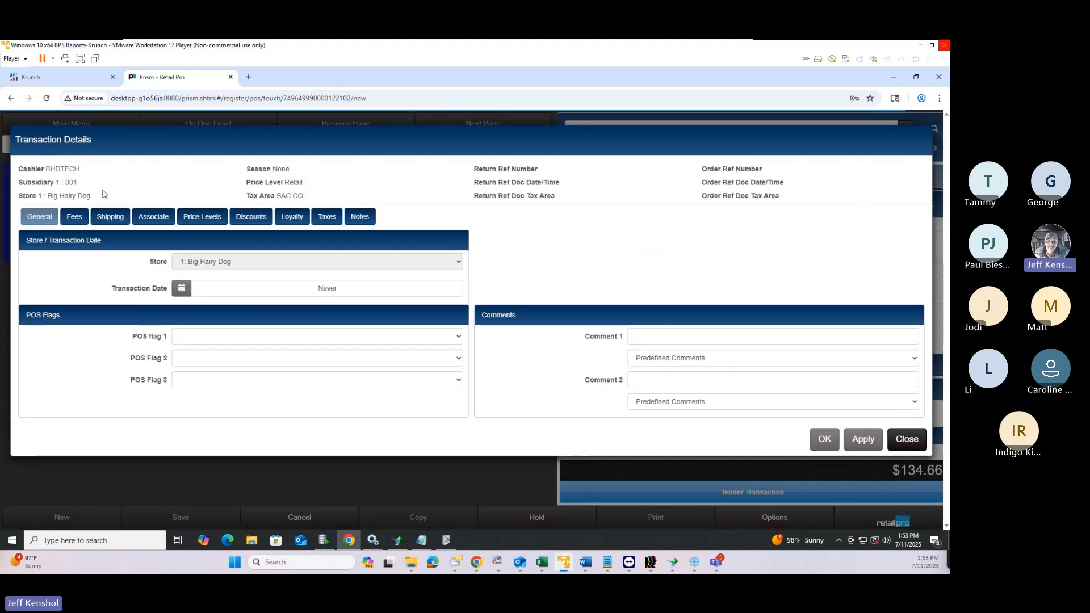
pyautogui.click(75, 217)
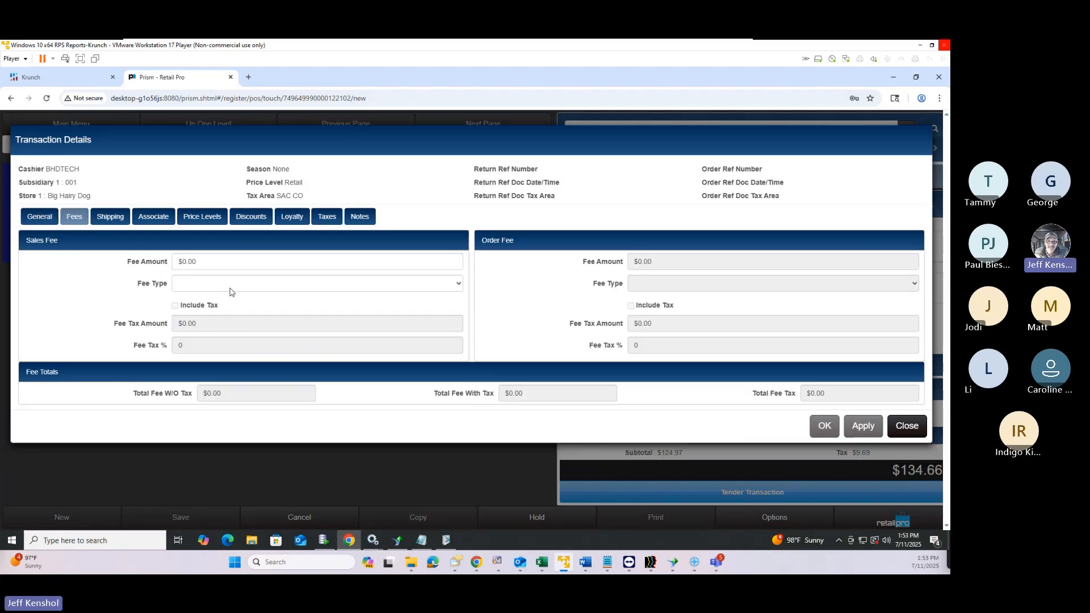
pyautogui.click(183, 261)
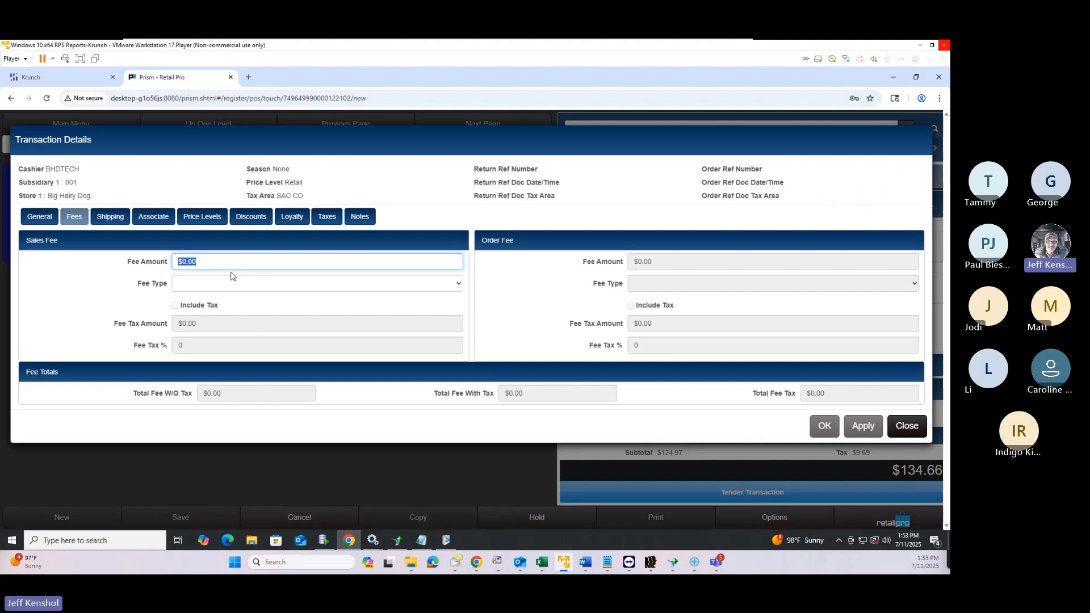
pyautogui.write('-$2')
pyautogui.write('5')
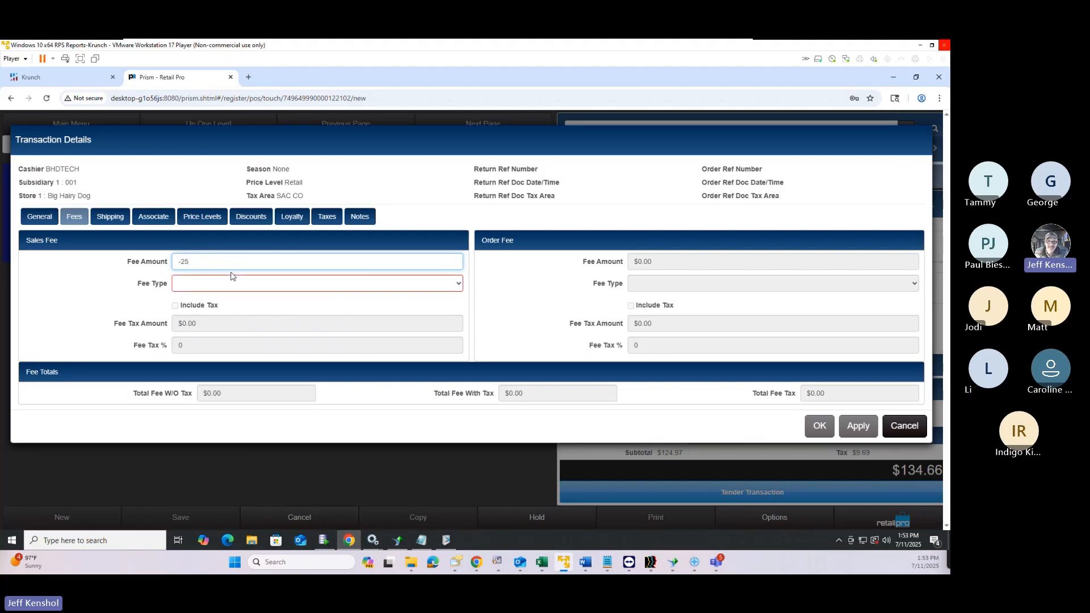
pyautogui.click(277, 285)
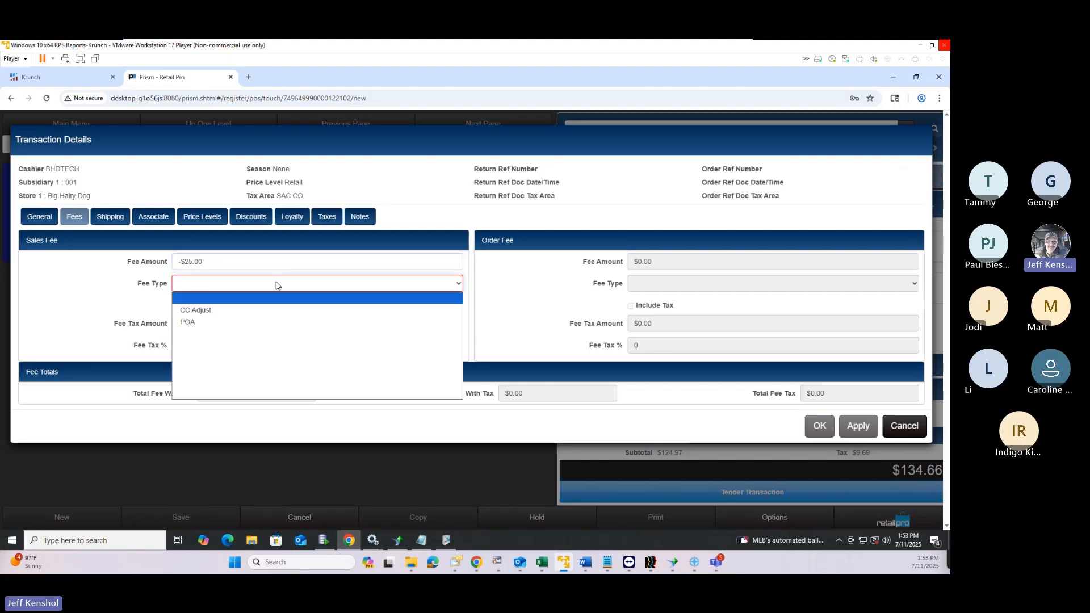
pyautogui.click(196, 310)
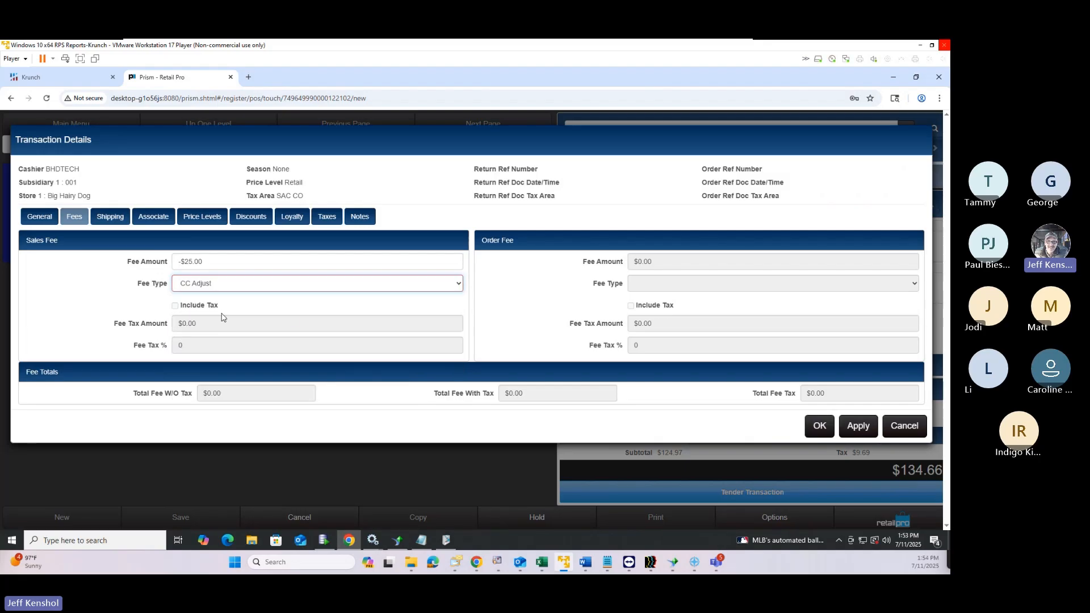
# Change the sales fee to $500 with fee type POA
pyautogui.click(223, 264)
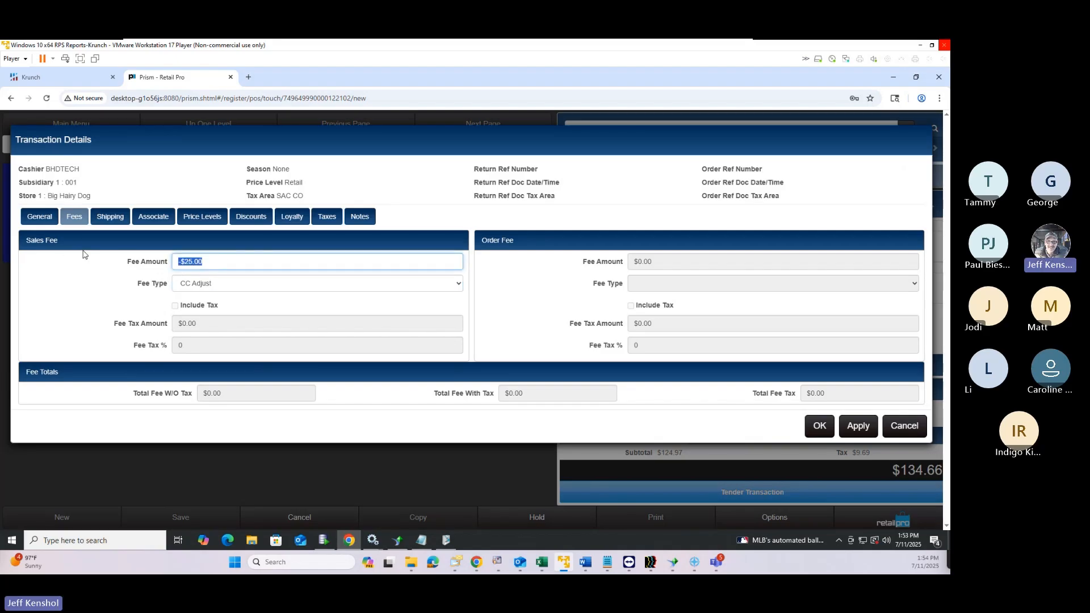
pyautogui.write('500')
pyautogui.click(203, 285)
pyautogui.click(190, 310)
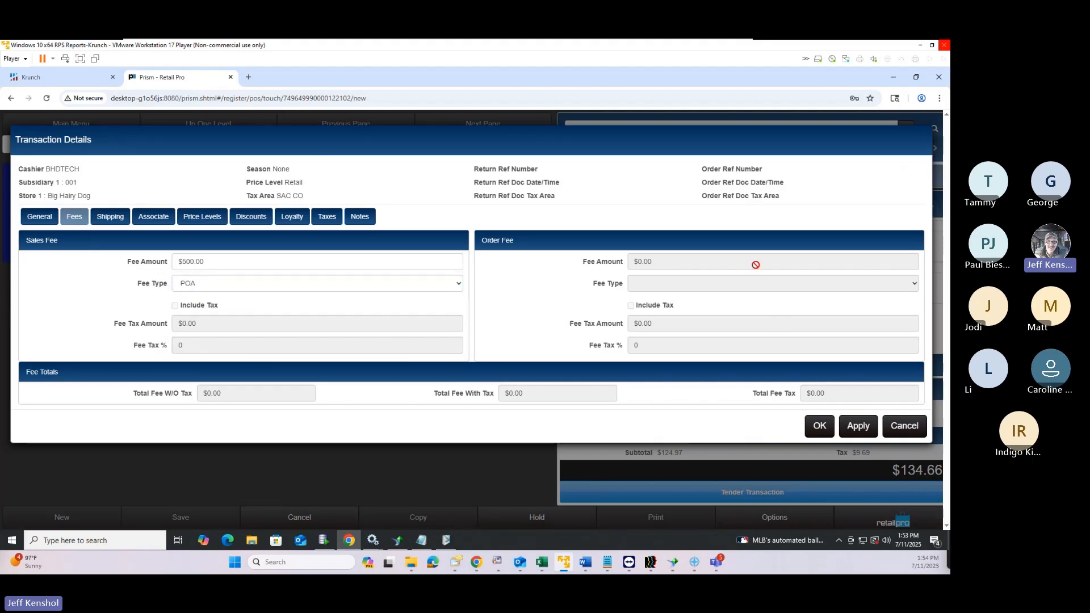
# Reset the sales fee amount to 0, keeping fee type POA
pyautogui.click(216, 264)
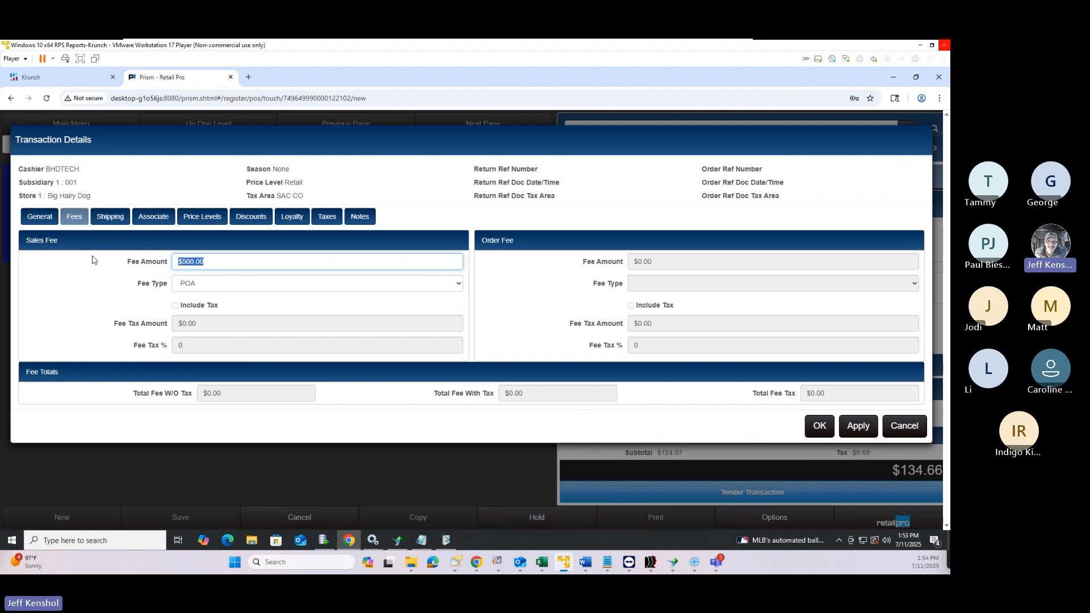
pyautogui.write('0')
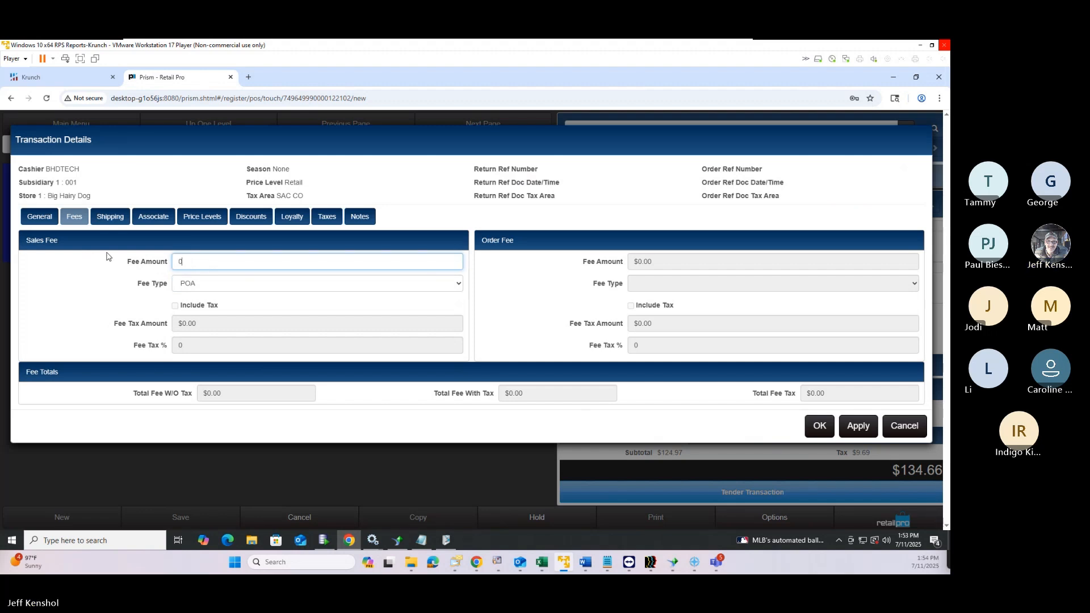
pyautogui.click(230, 289)
pyautogui.click(65, 276)
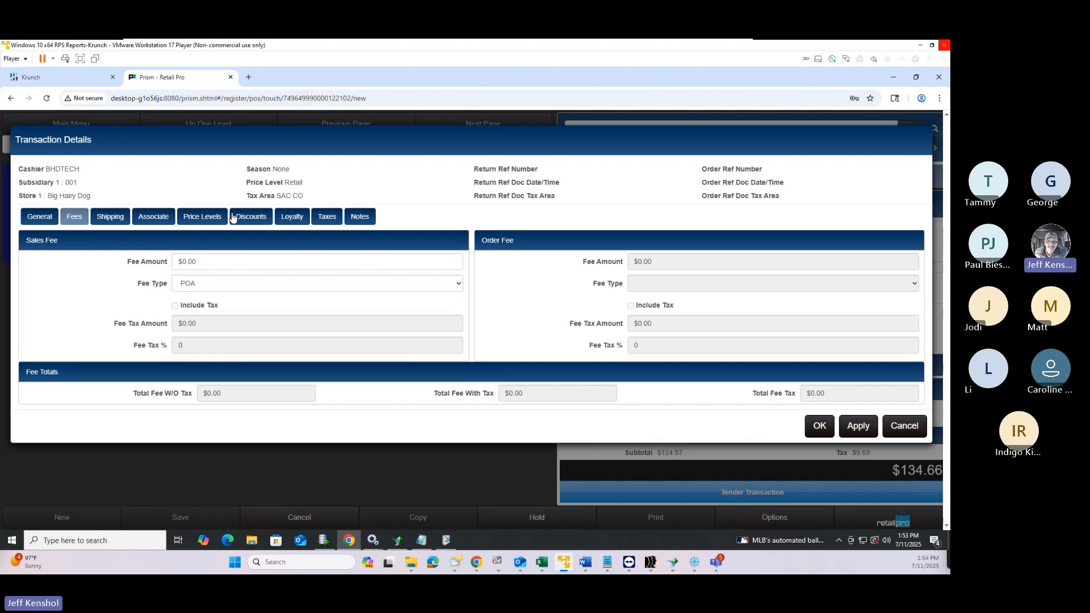
pyautogui.click(113, 218)
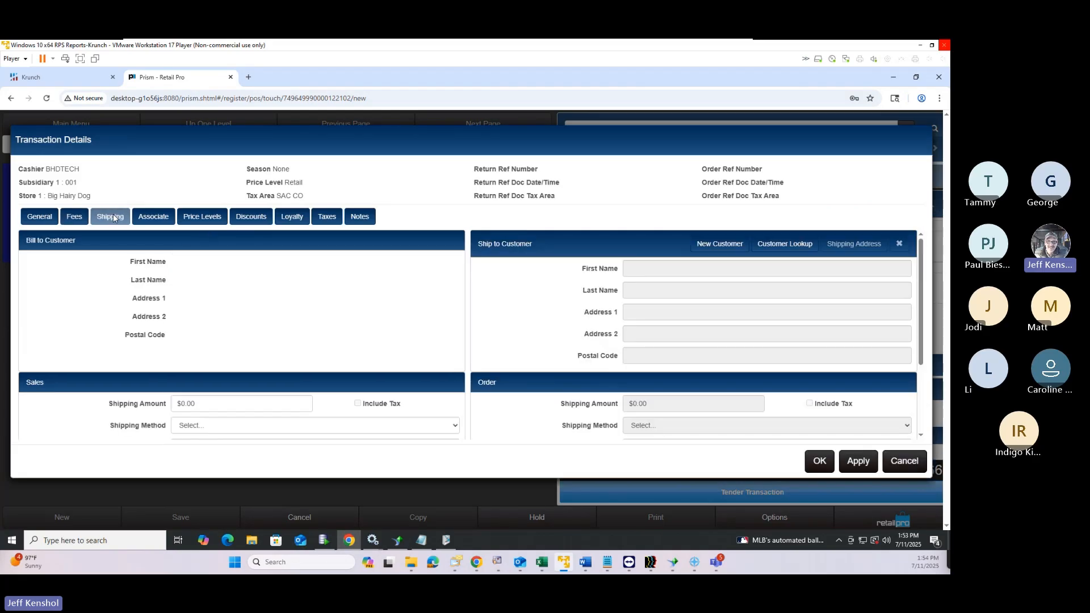
# Leave the sales shipping with no shipping method selected
pyautogui.click(193, 403)
pyautogui.click(214, 428)
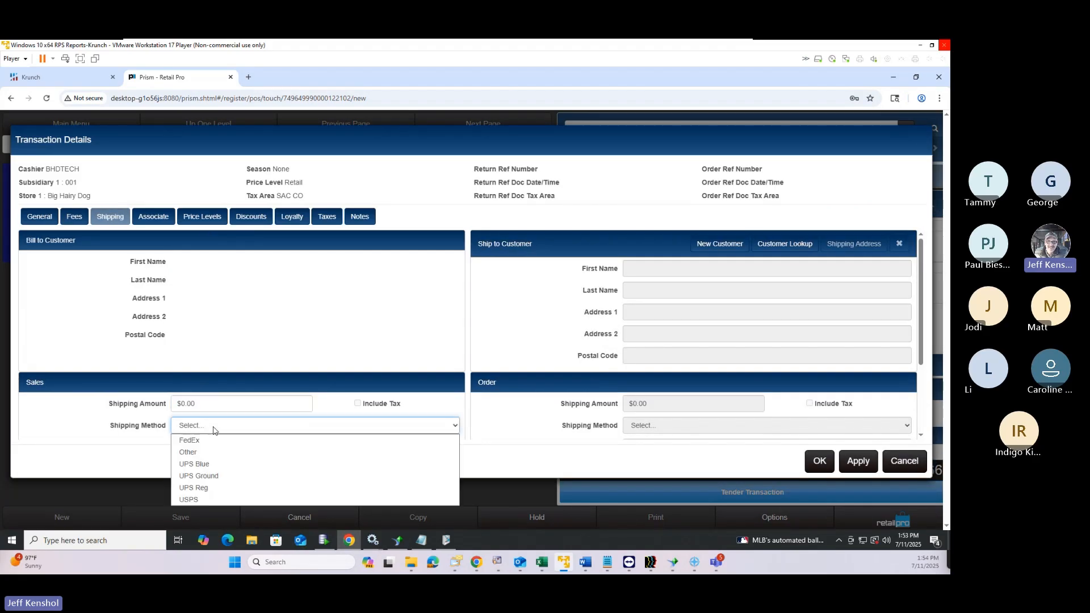
pyautogui.click(214, 429)
pyautogui.click(214, 429)
pyautogui.click(213, 429)
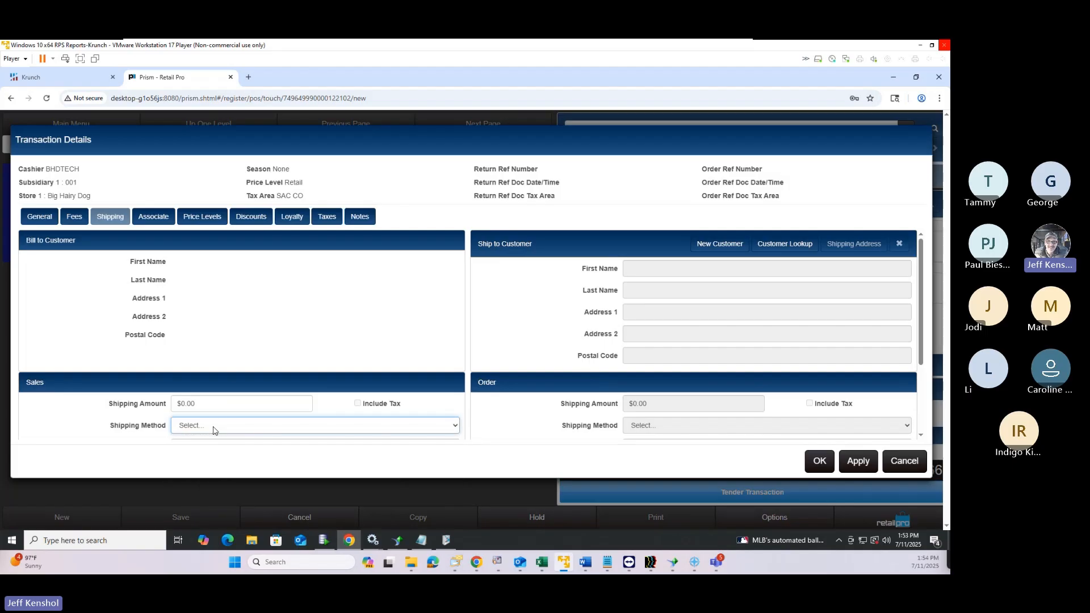
# Assign DREWS as Associate 1 and ALEXY as the transaction's cashier
pyautogui.click(153, 219)
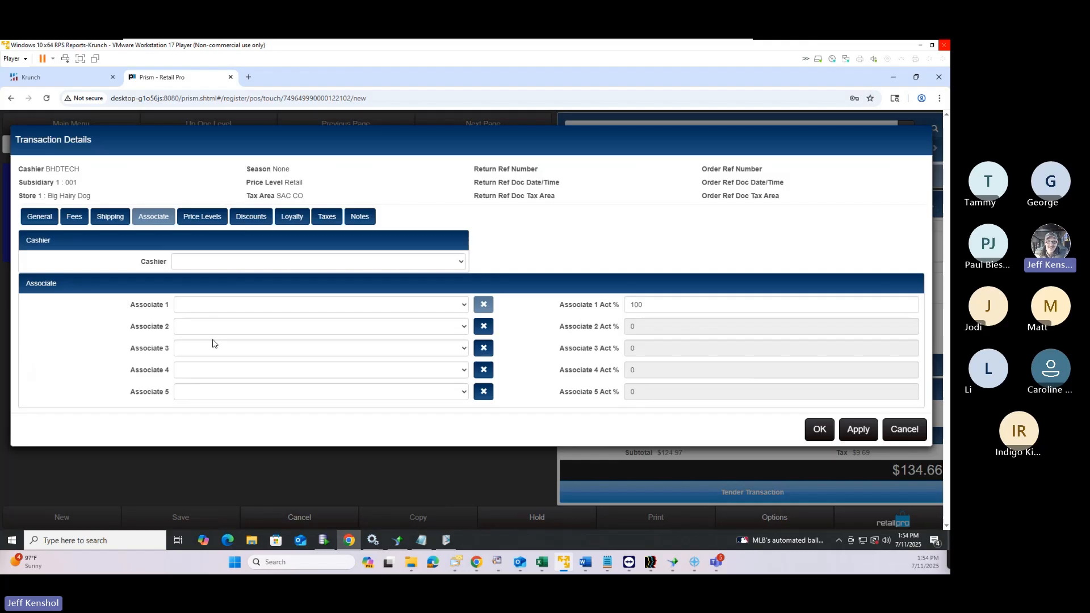
pyautogui.click(214, 305)
pyautogui.click(227, 211)
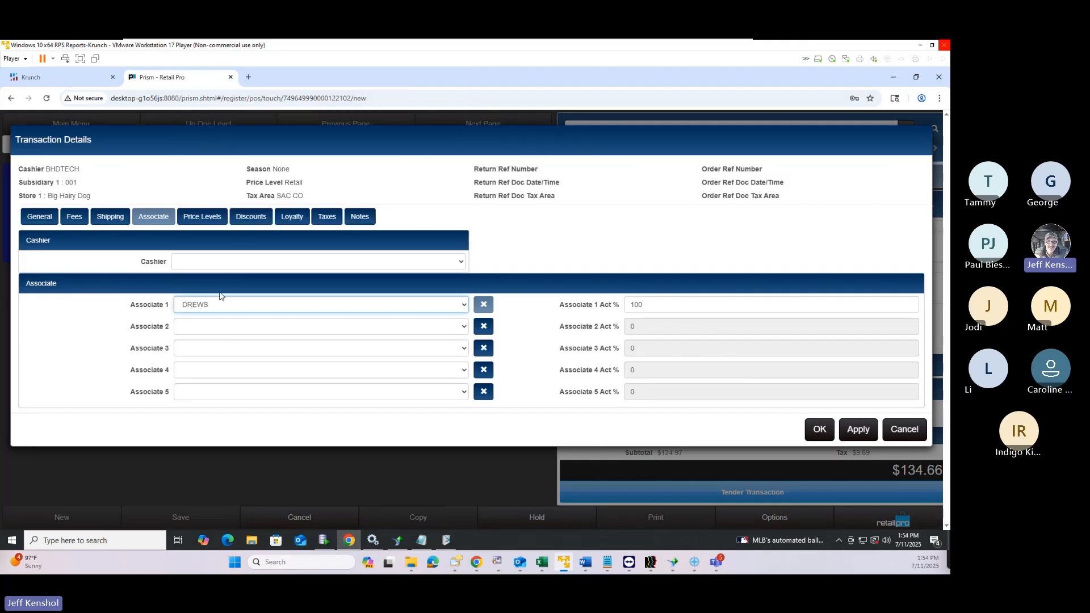
pyautogui.click(219, 262)
pyautogui.click(307, 298)
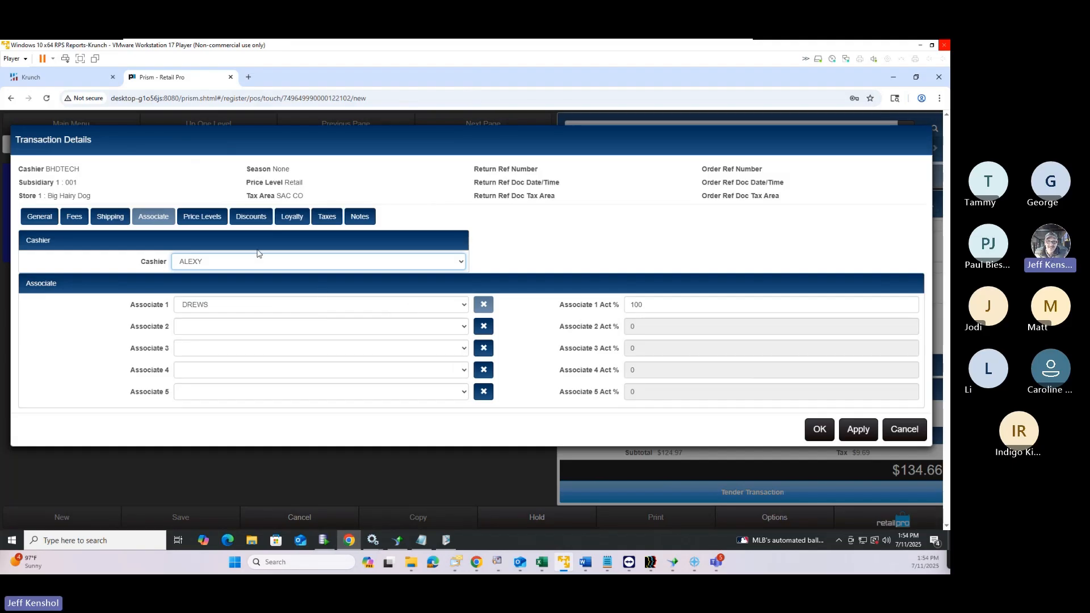
# Check the available price levels, keeping the price level at Retail
pyautogui.click(209, 221)
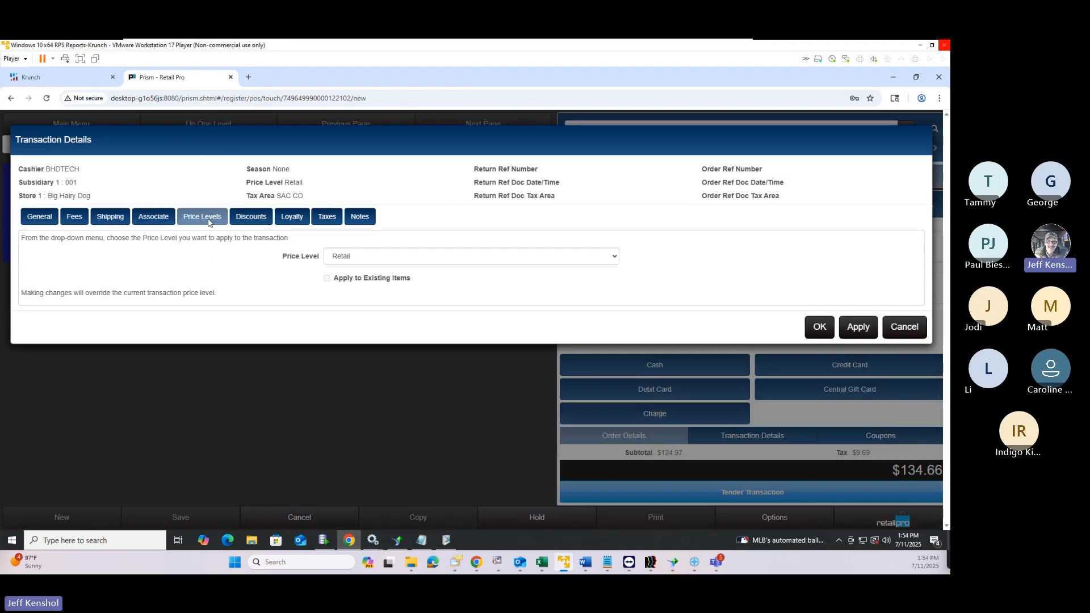
pyautogui.click(378, 262)
pyautogui.click(309, 263)
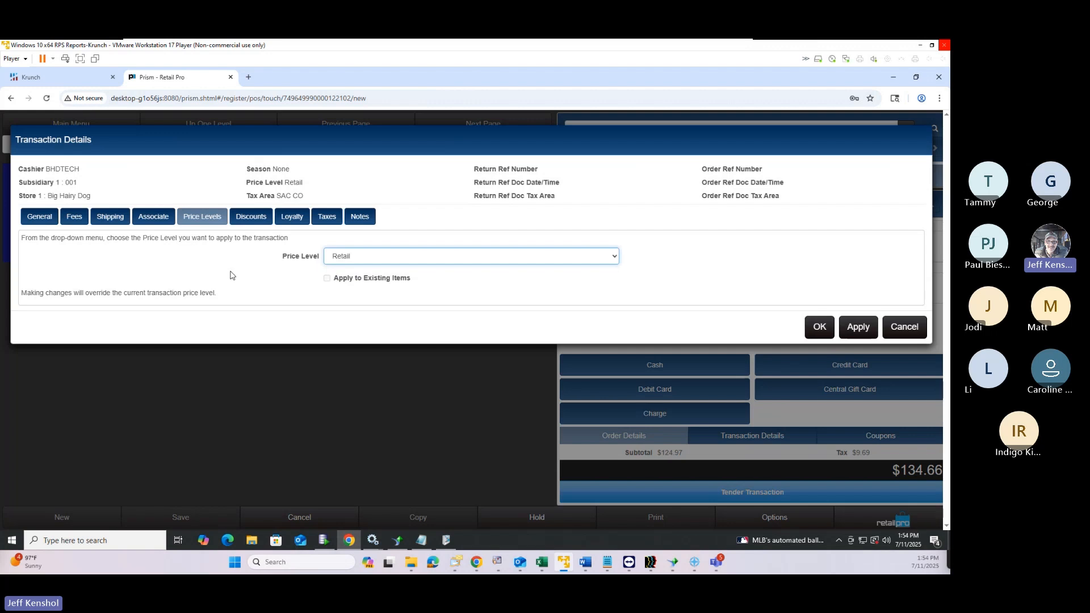
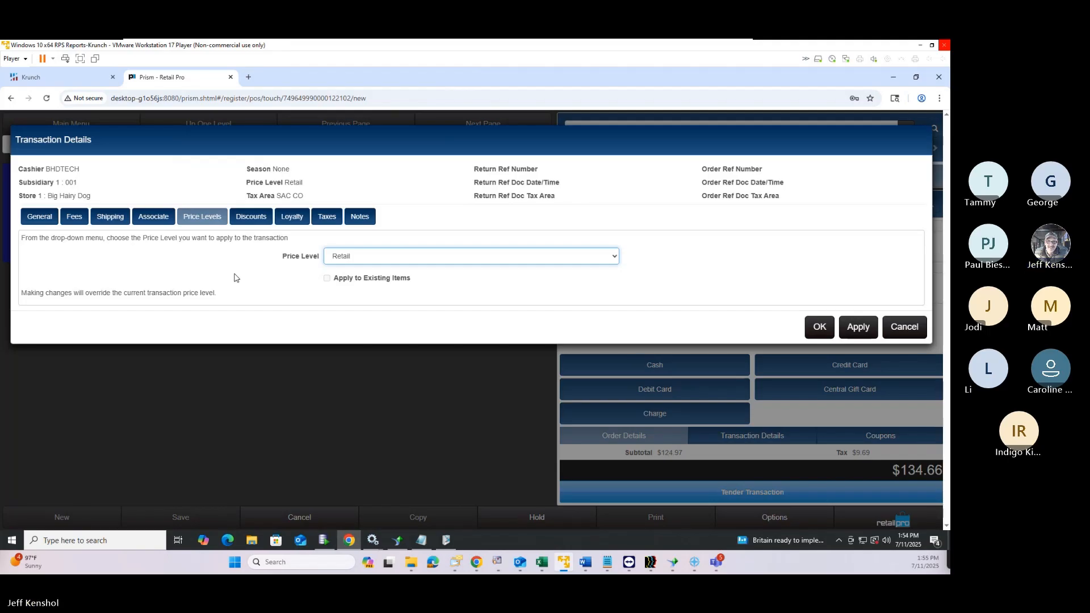
# Look over the transaction's Discounts tab, then close Transaction Details without changes
pyautogui.click(253, 222)
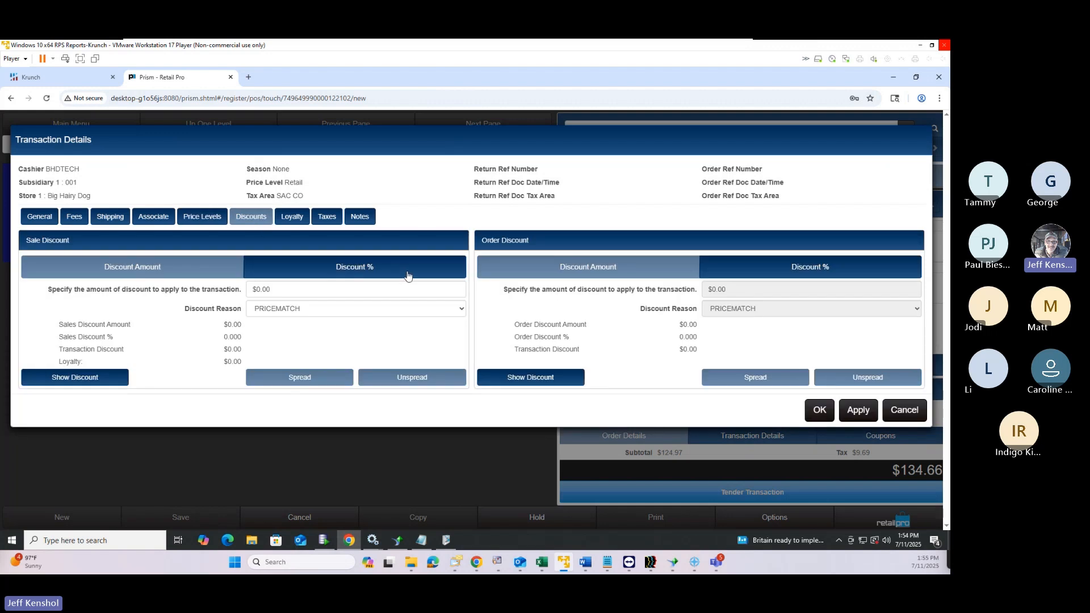
pyautogui.click(901, 418)
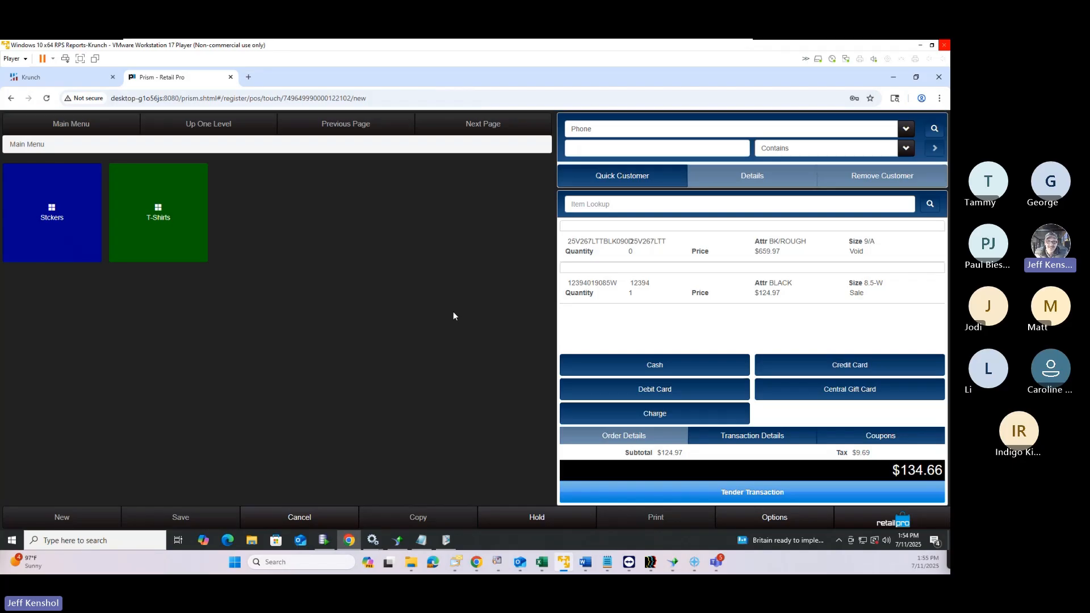
# Give the black 12394 item a 10% CLEARANCE discount, lowering its price to $112.47
pyautogui.click(639, 293)
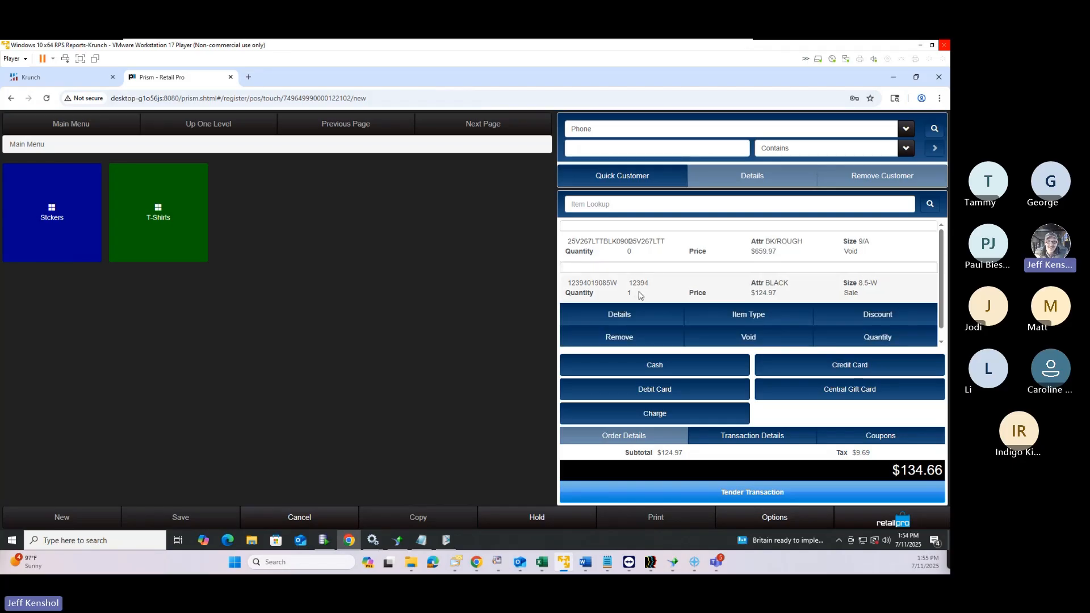
pyautogui.click(839, 322)
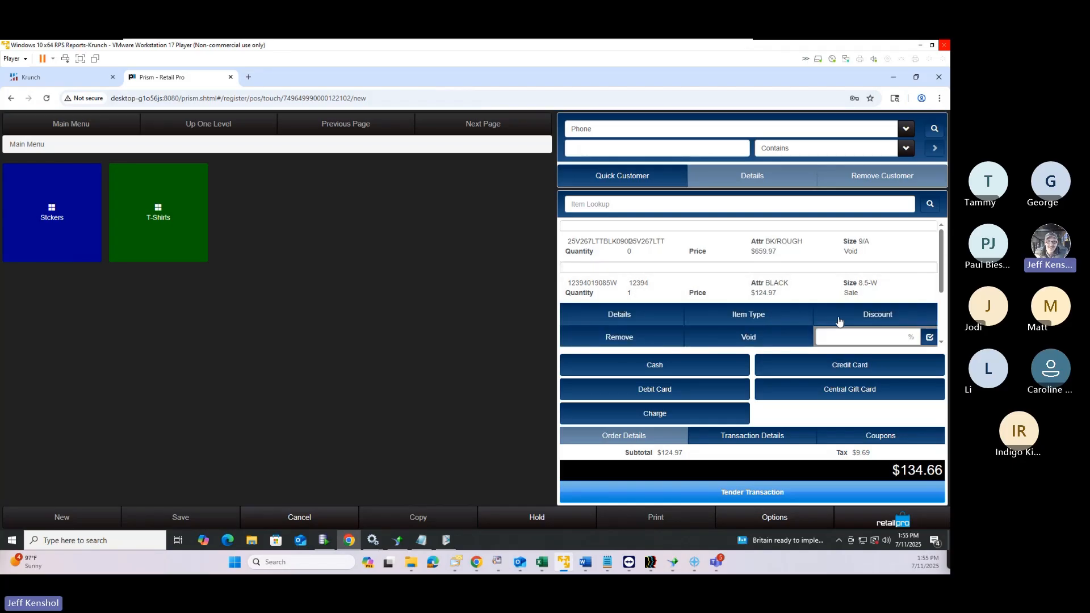
pyautogui.click(849, 332)
pyautogui.write('10')
pyautogui.press('Return')
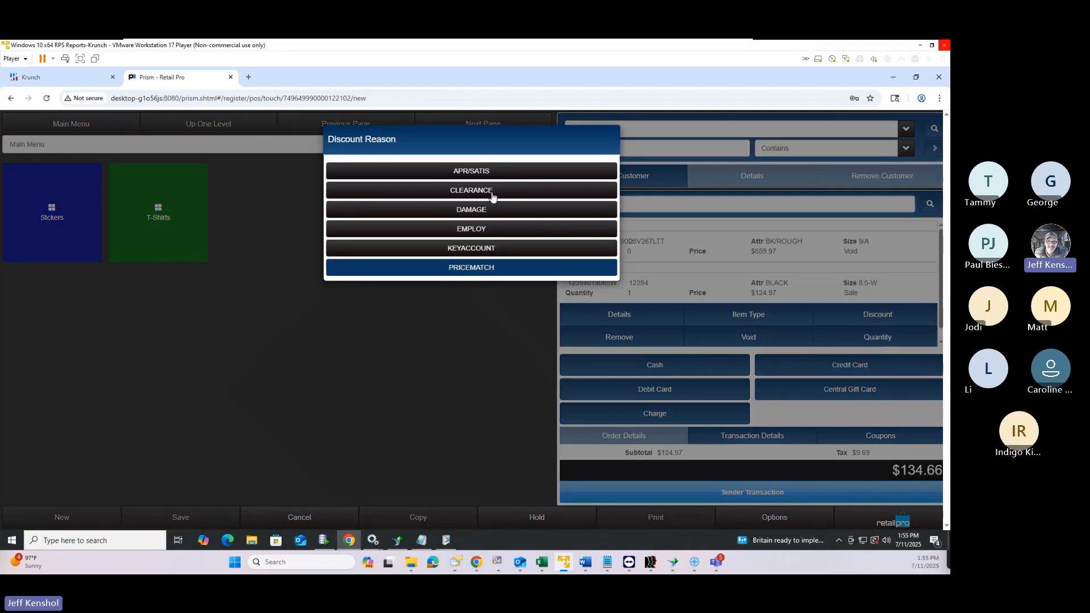
pyautogui.click(492, 193)
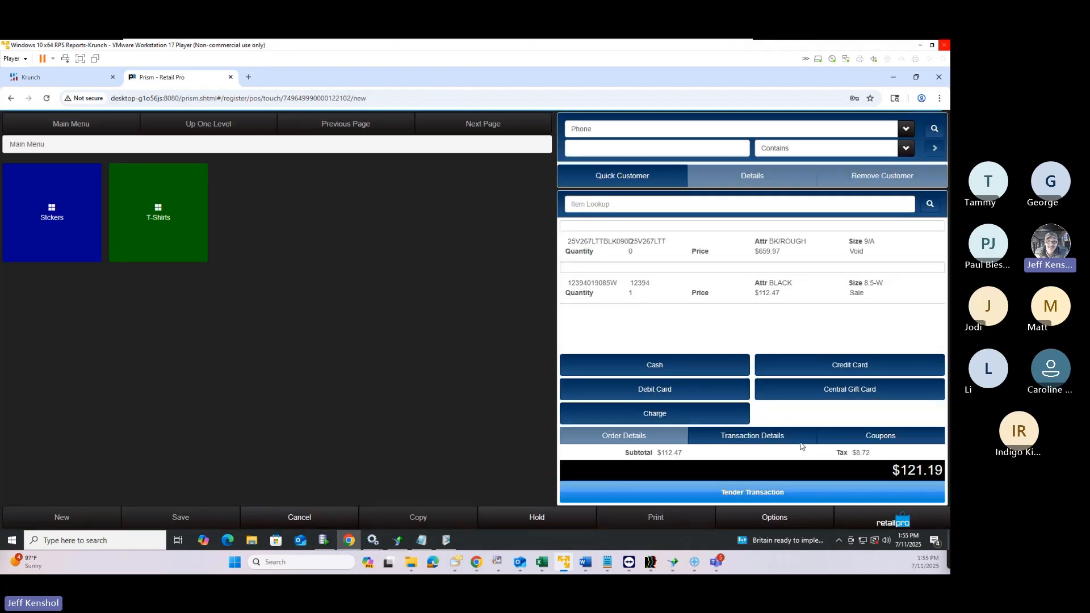
pyautogui.click(799, 438)
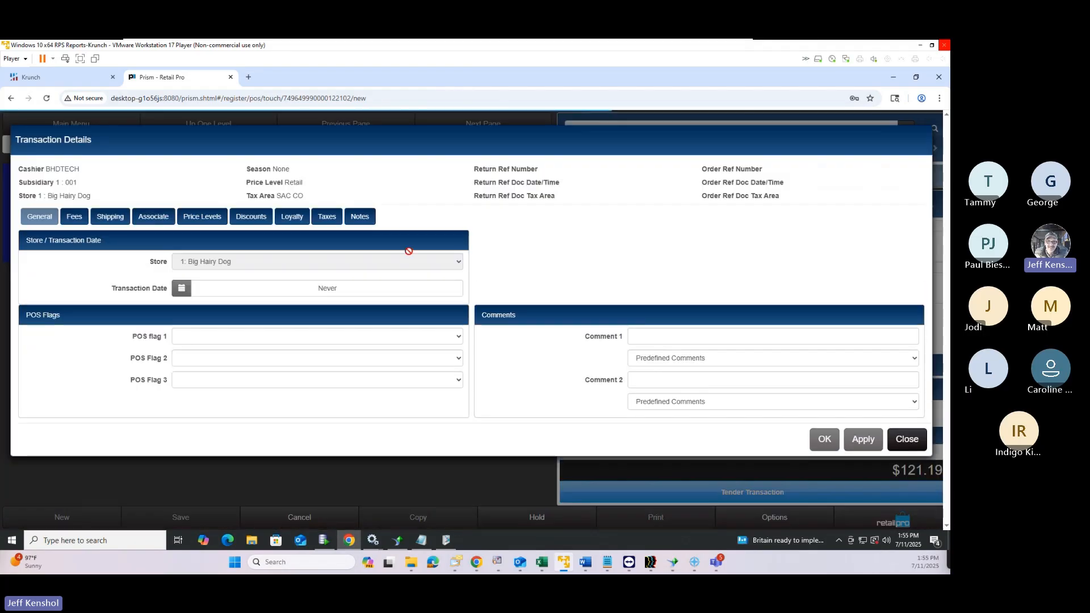
# Apply a 10% CLEARANCE sale discount to the whole transaction, bringing the total to $109.06
pyautogui.click(239, 216)
pyautogui.click(344, 275)
pyautogui.click(348, 290)
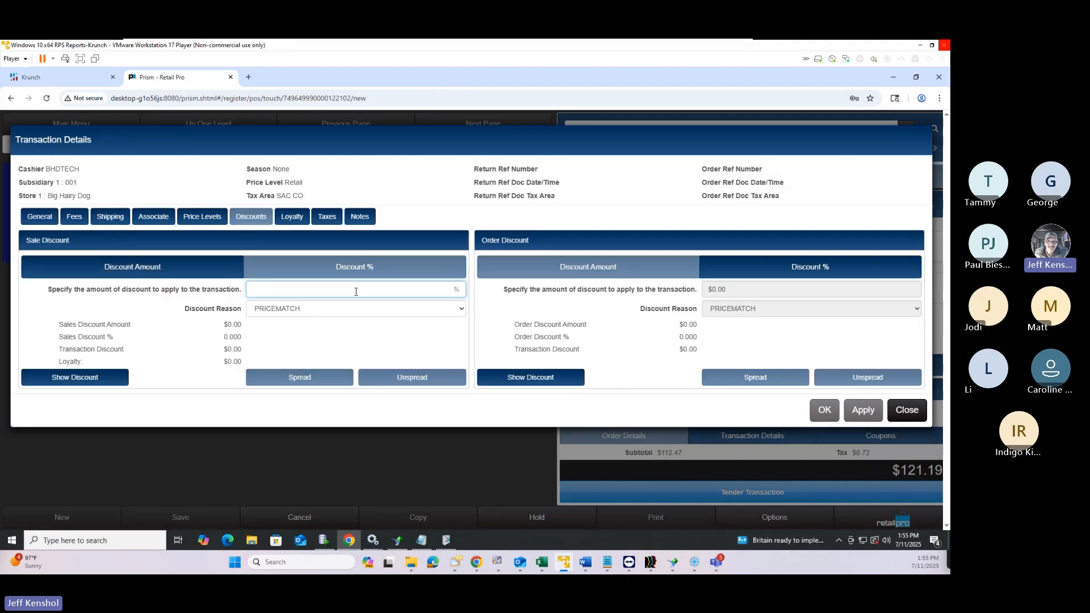
pyautogui.write('10')
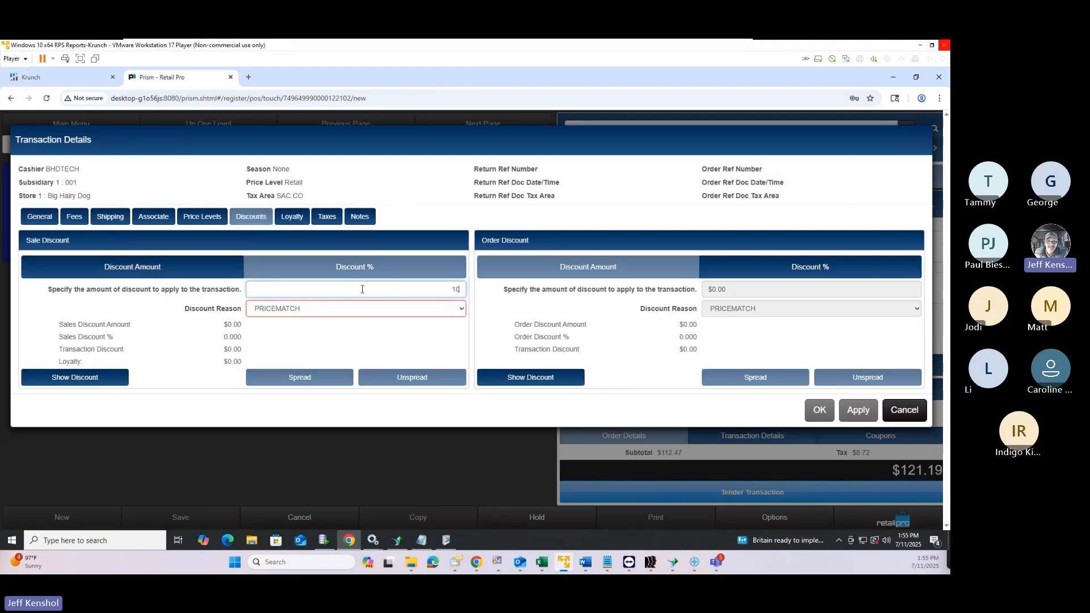
pyautogui.click(380, 310)
pyautogui.click(335, 337)
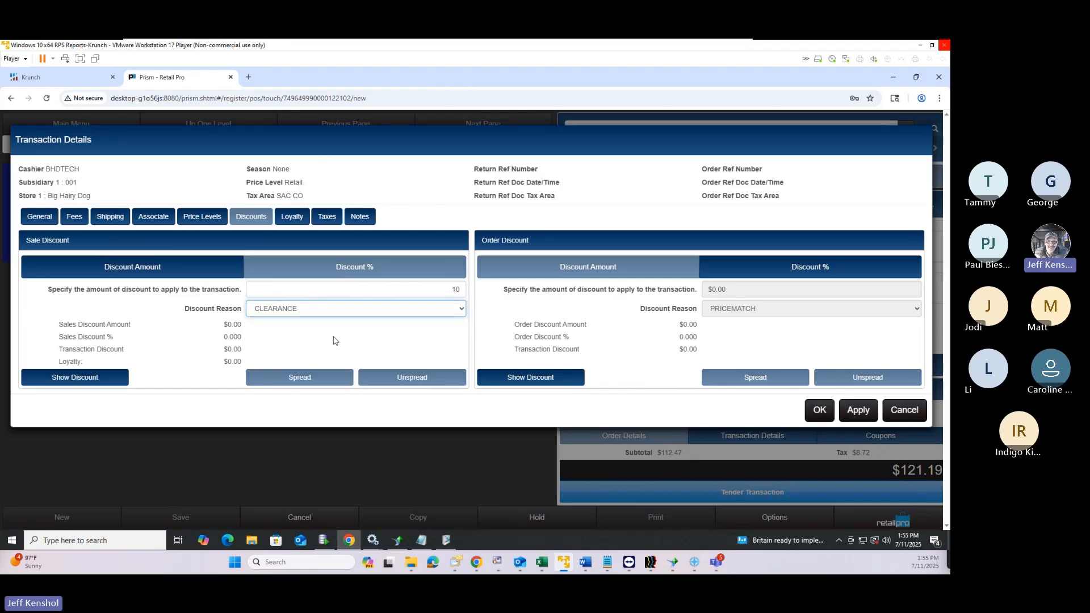
pyautogui.click(849, 412)
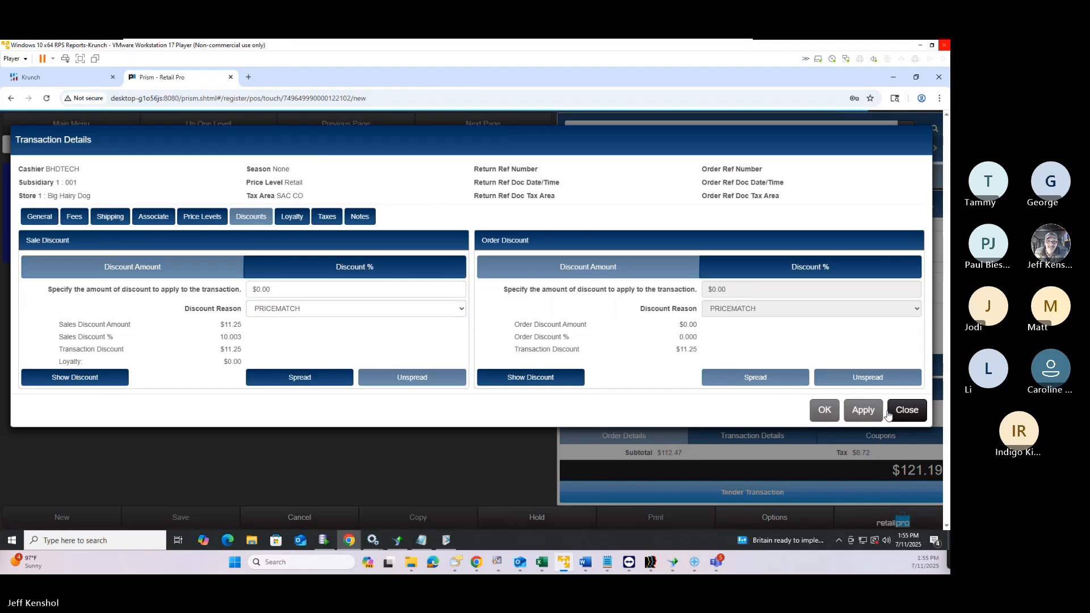
pyautogui.click(904, 412)
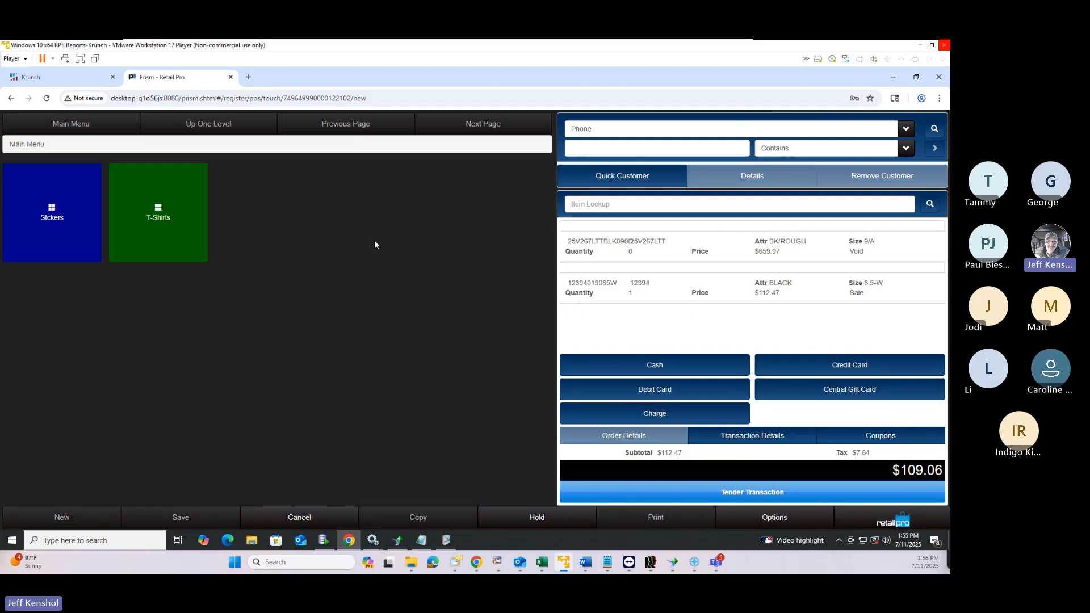
# Review the transaction's loyalty information and available tax areas in Transaction Details
pyautogui.click(750, 438)
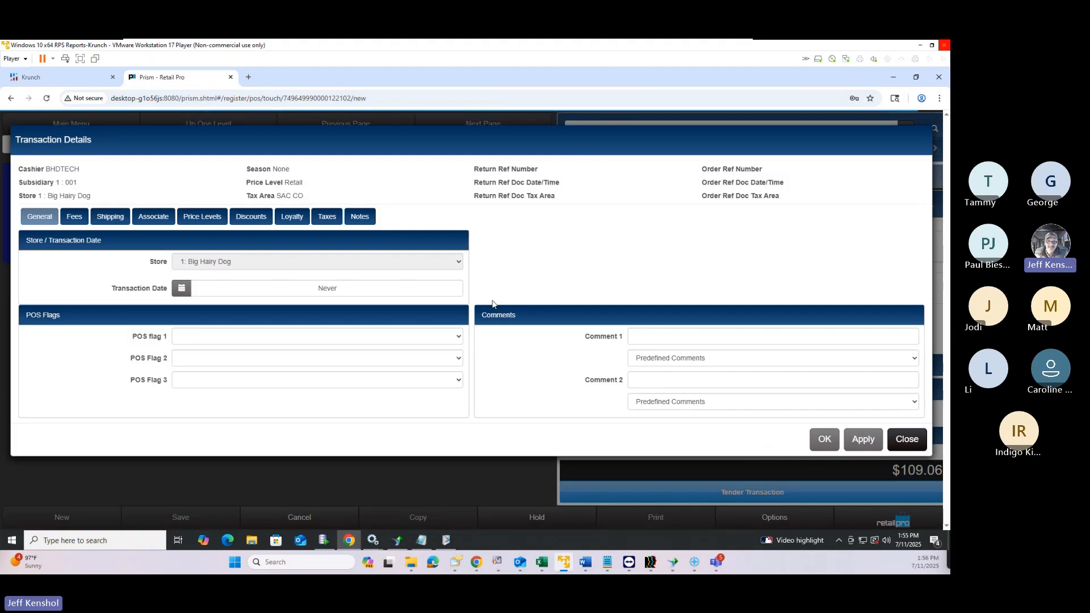
pyautogui.click(296, 221)
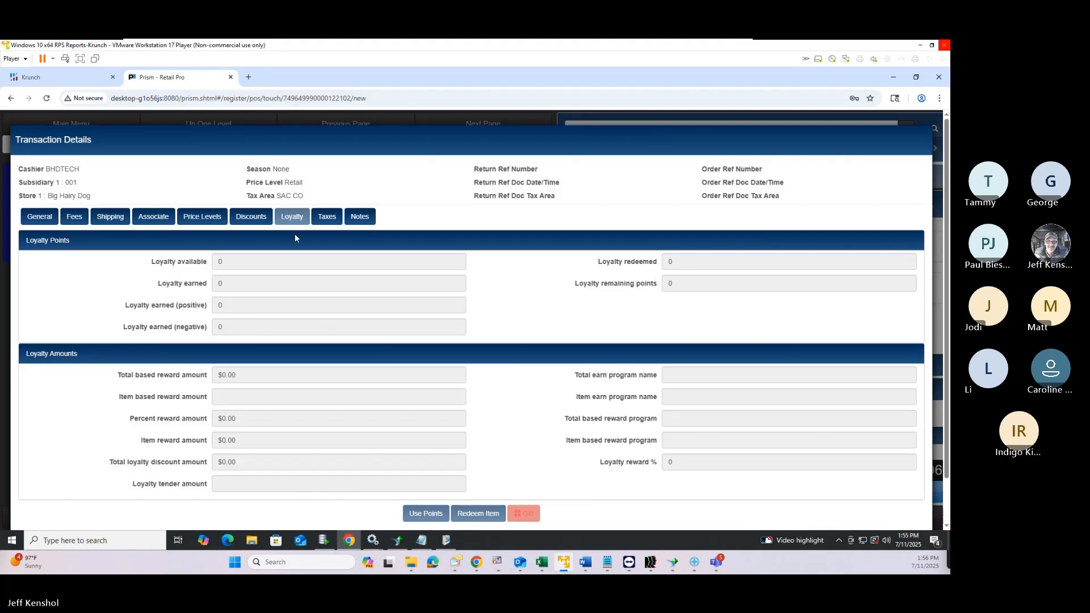
pyautogui.click(328, 222)
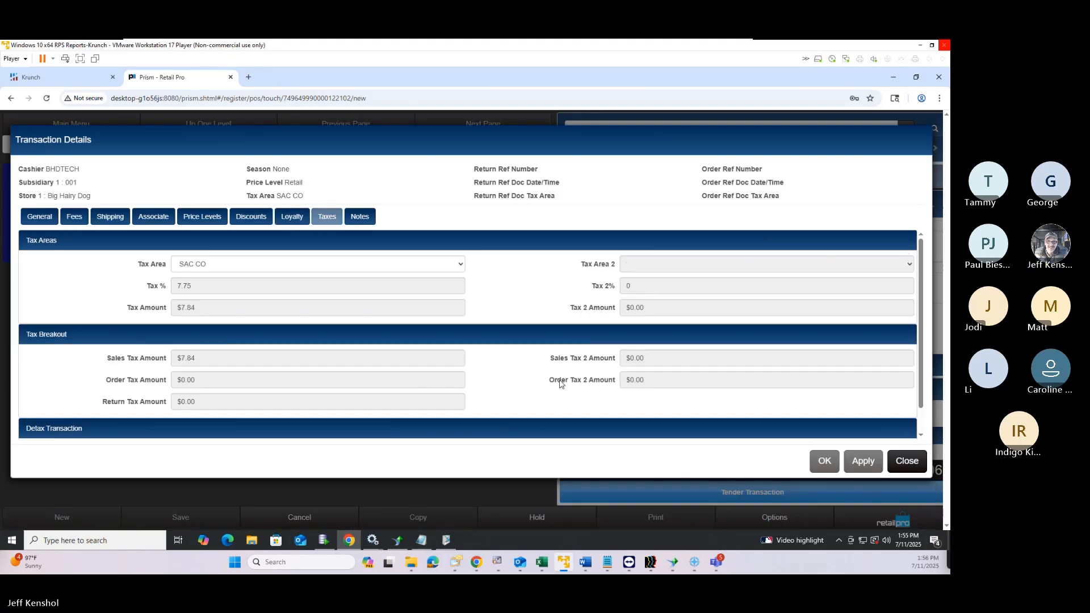
pyautogui.click(209, 269)
pyautogui.click(210, 271)
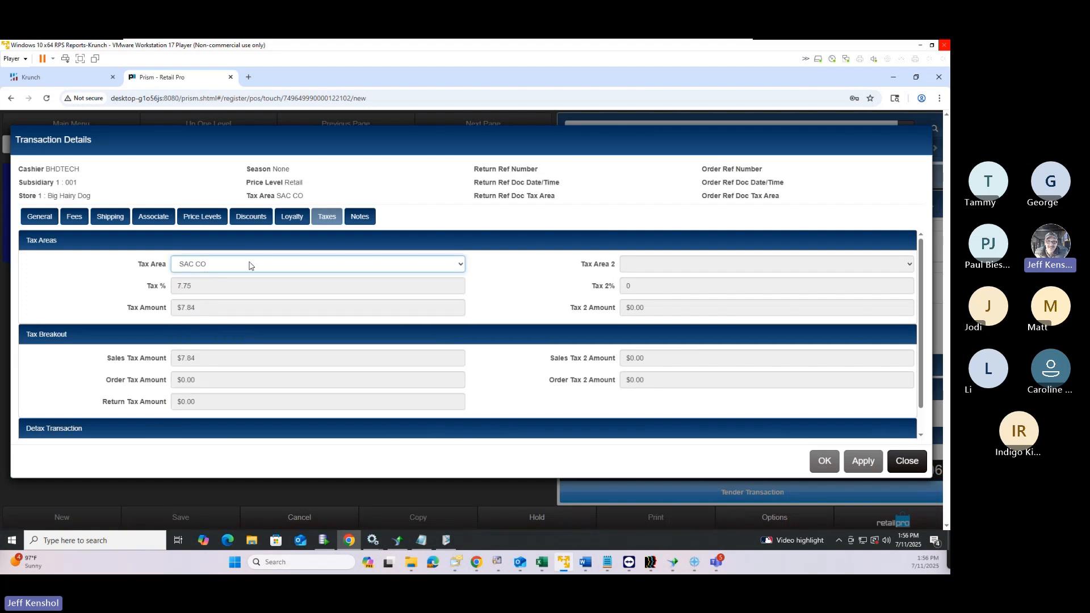
pyautogui.click(250, 265)
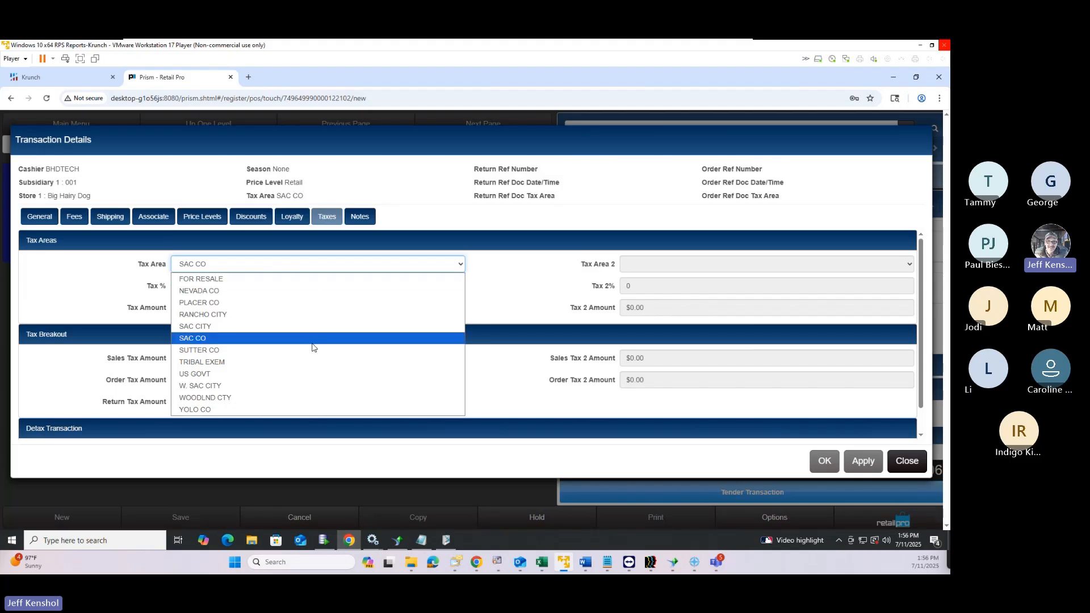
pyautogui.click(269, 425)
# Change the tax area from SAC CO to FOR RESALE
pyautogui.scroll(-1, 269, 425)
pyautogui.click(258, 247)
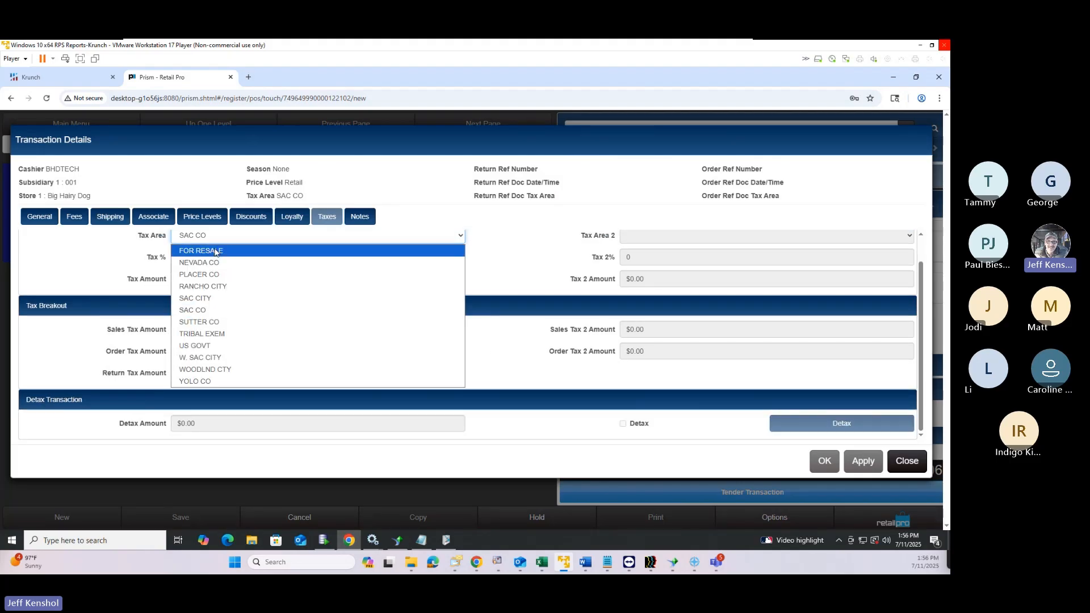
pyautogui.click(304, 265)
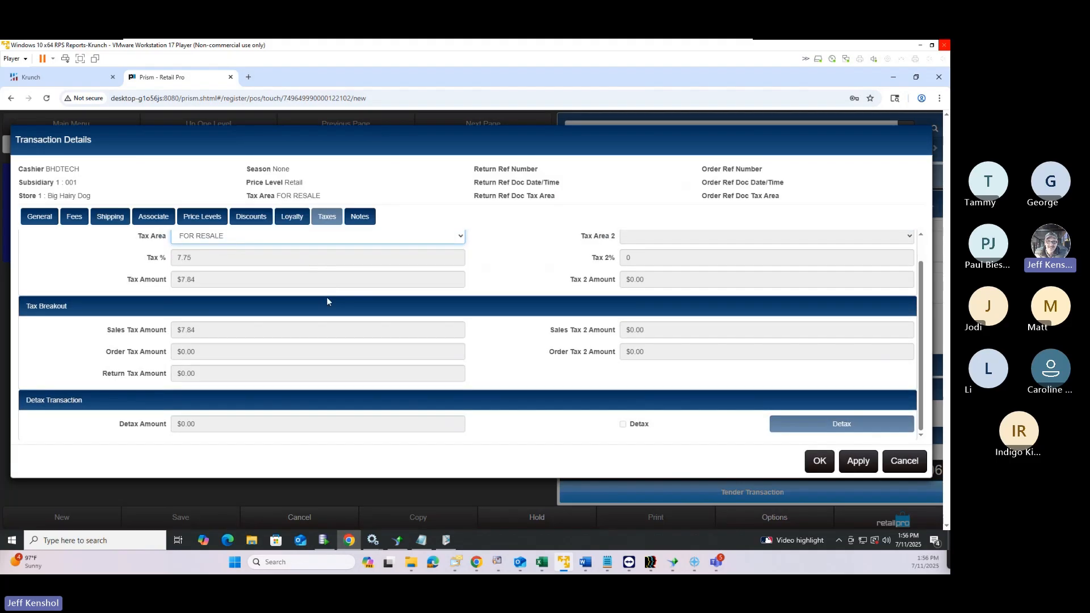
pyautogui.scroll(1, 606, 376)
pyautogui.scroll(1, 606, 375)
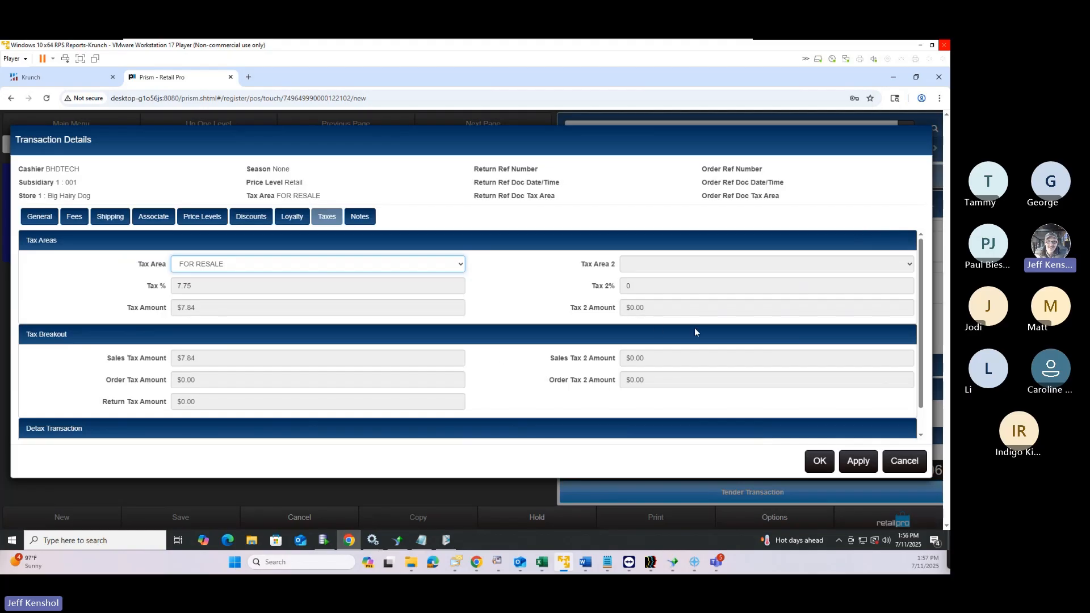
# Check the general notes and confirm, leaving $0.00 tax and a $101.22 total
pyautogui.click(358, 221)
pyautogui.click(156, 249)
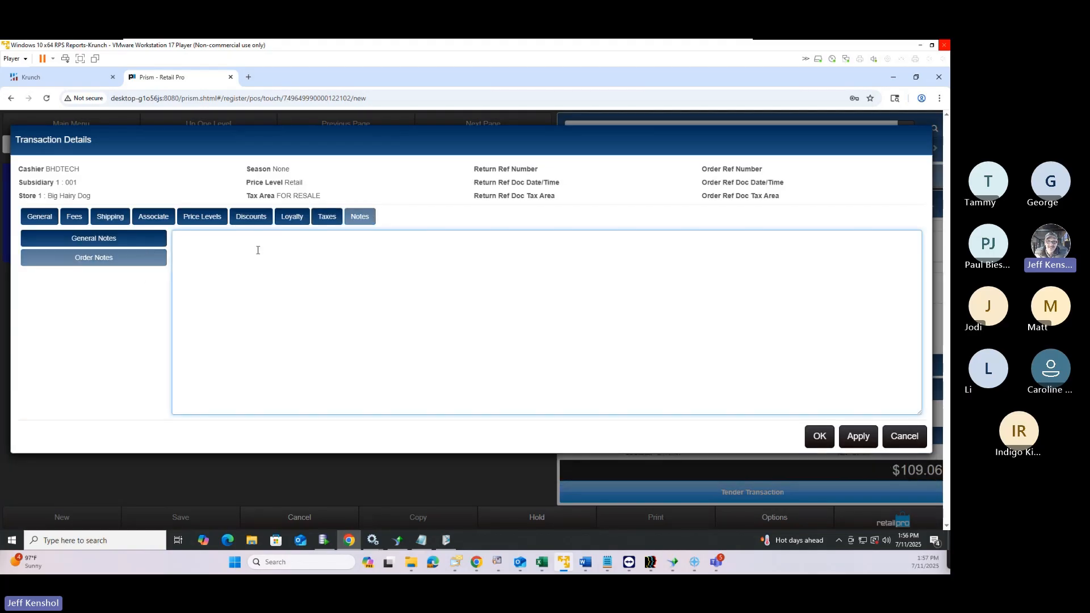
pyautogui.click(821, 437)
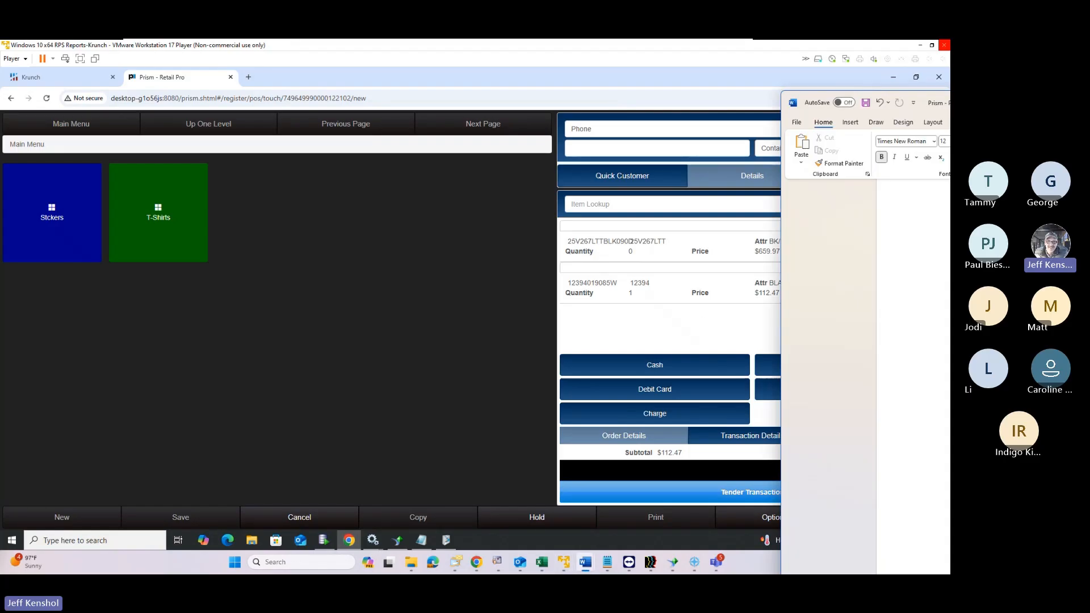
pyautogui.moveTo(949, 105); pyautogui.dragTo(673, 99)
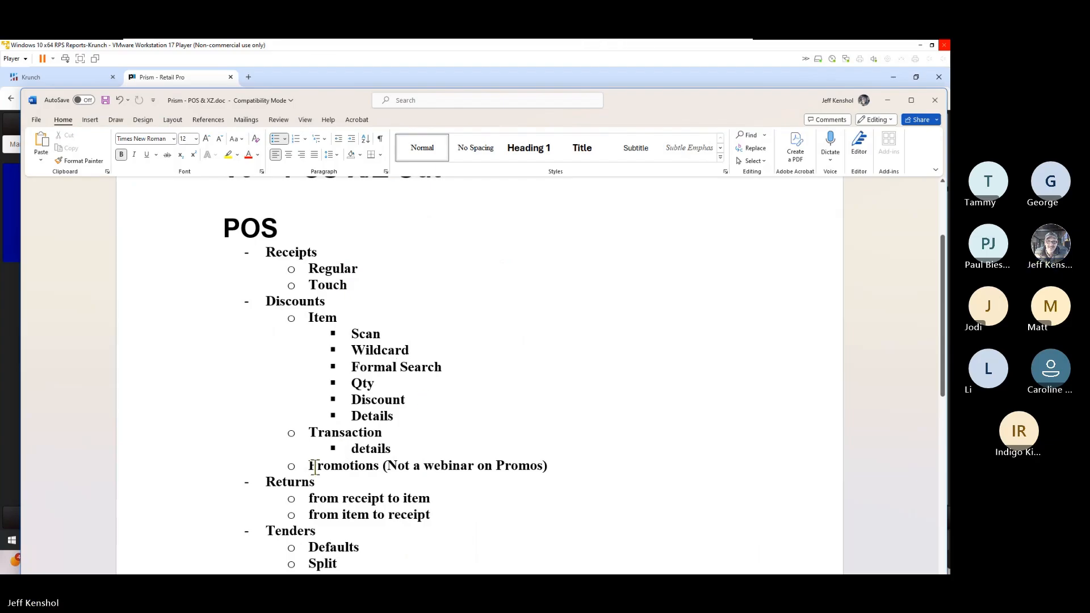
pyautogui.moveTo(311, 466); pyautogui.dragTo(382, 467)
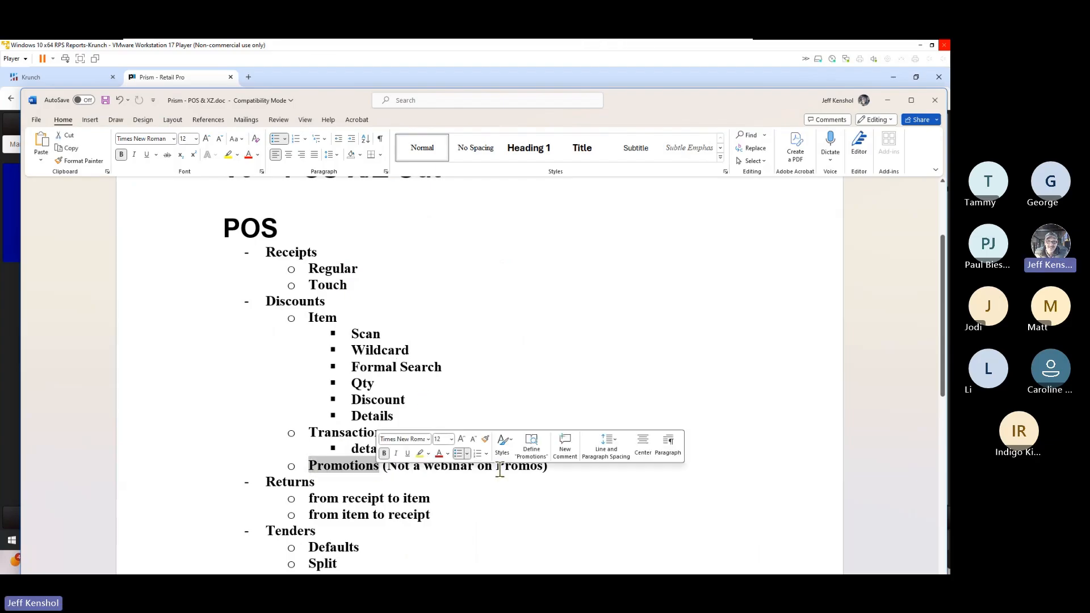
pyautogui.click(555, 469)
pyautogui.moveTo(556, 469); pyautogui.dragTo(385, 469)
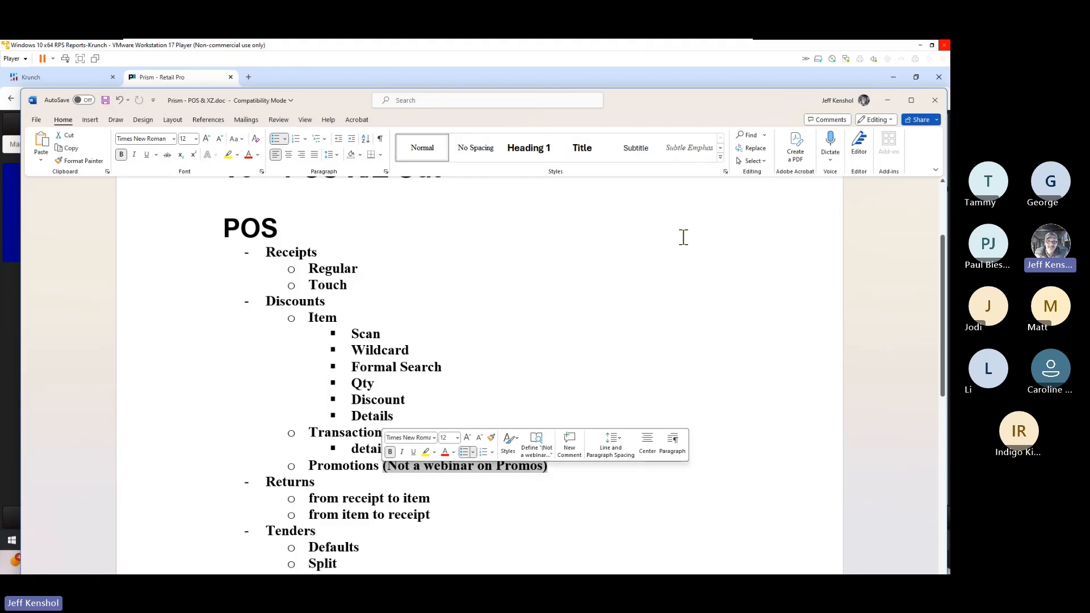
pyautogui.moveTo(657, 106); pyautogui.dragTo(950, 112)
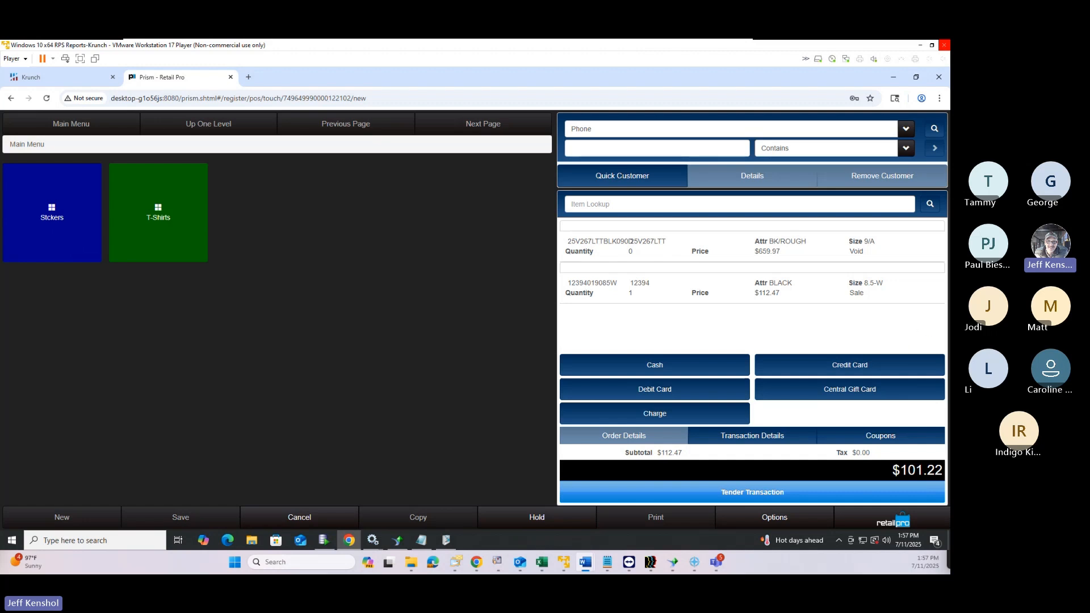
# Discard the current sale and start a new Point of Sale transaction
pyautogui.click(874, 526)
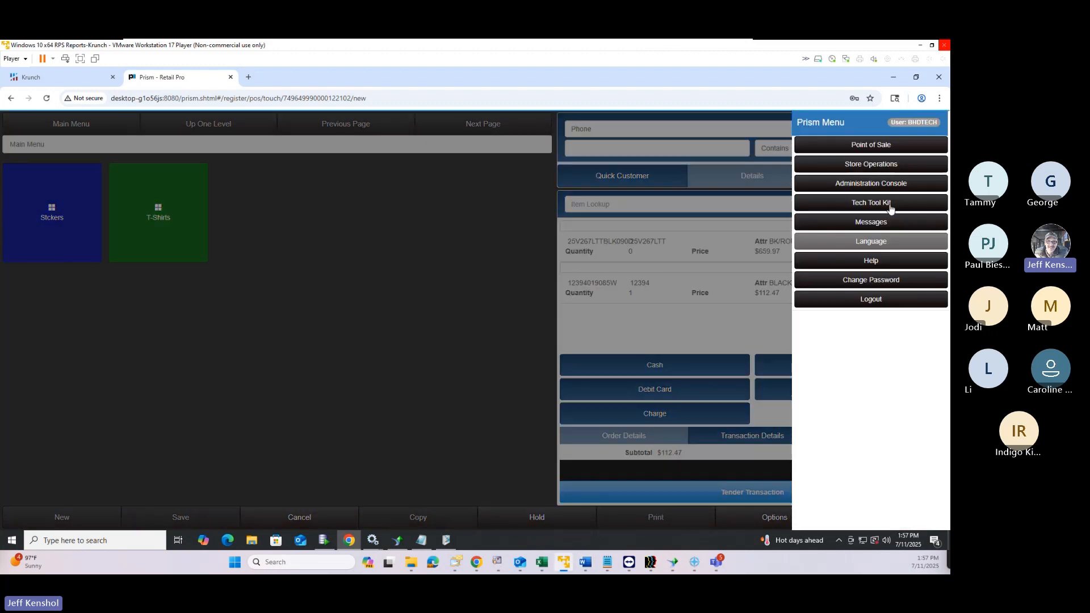
pyautogui.click(864, 146)
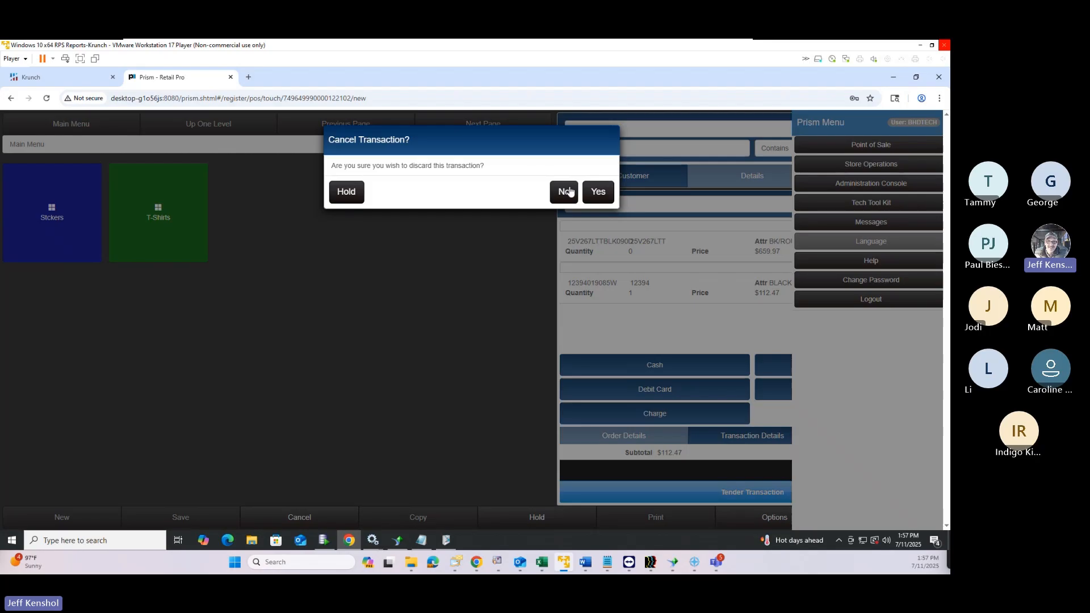
pyautogui.click(595, 190)
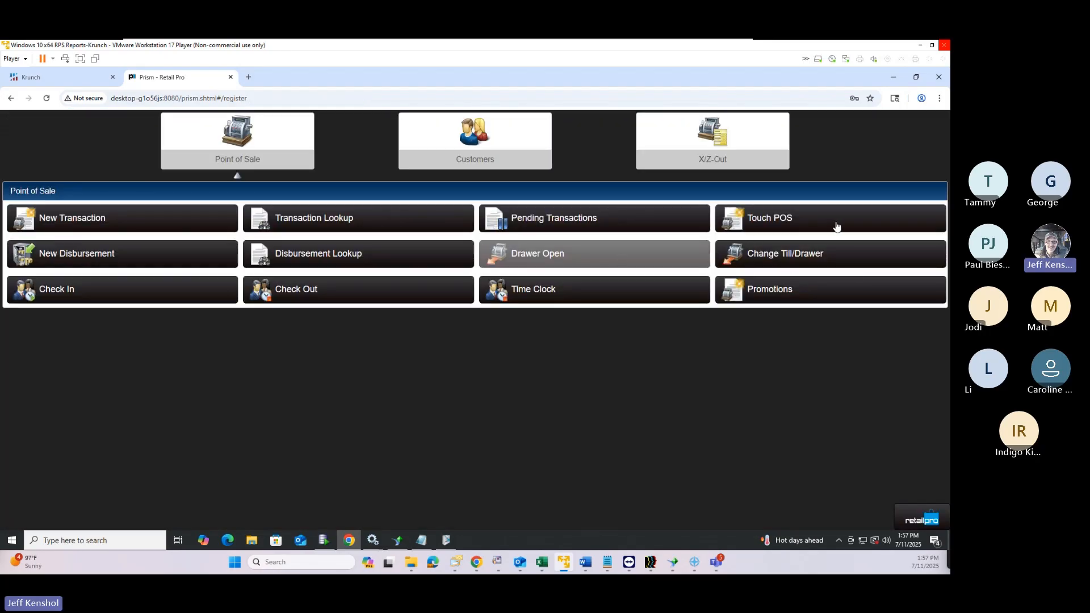
pyautogui.click(139, 217)
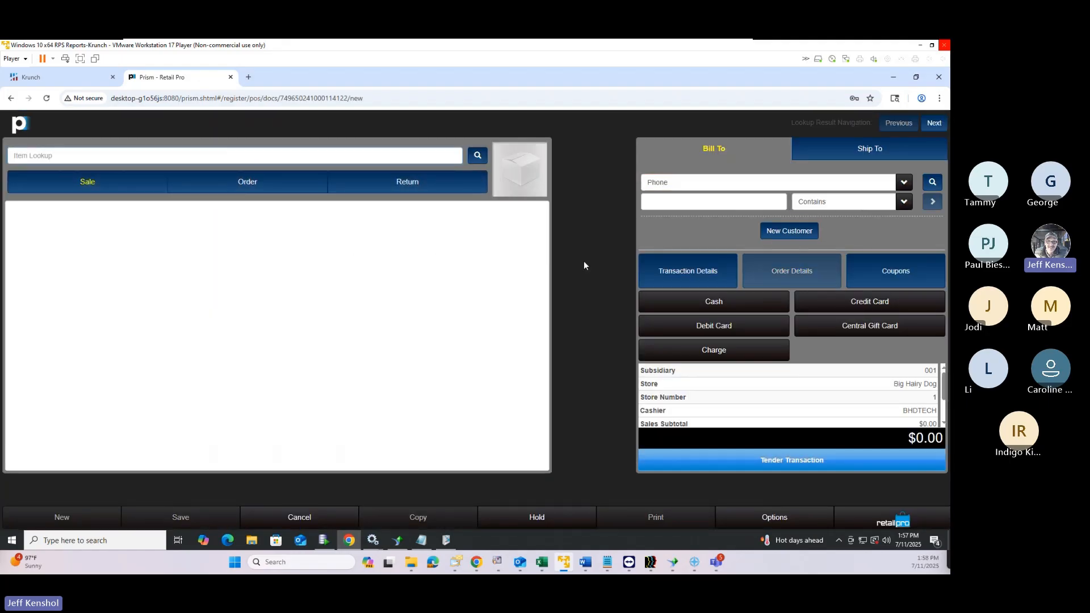
# Look up item 000250 to add the smoke grey Hanes long sleeve tee to the sale
pyautogui.click(183, 157)
pyautogui.write('000250')
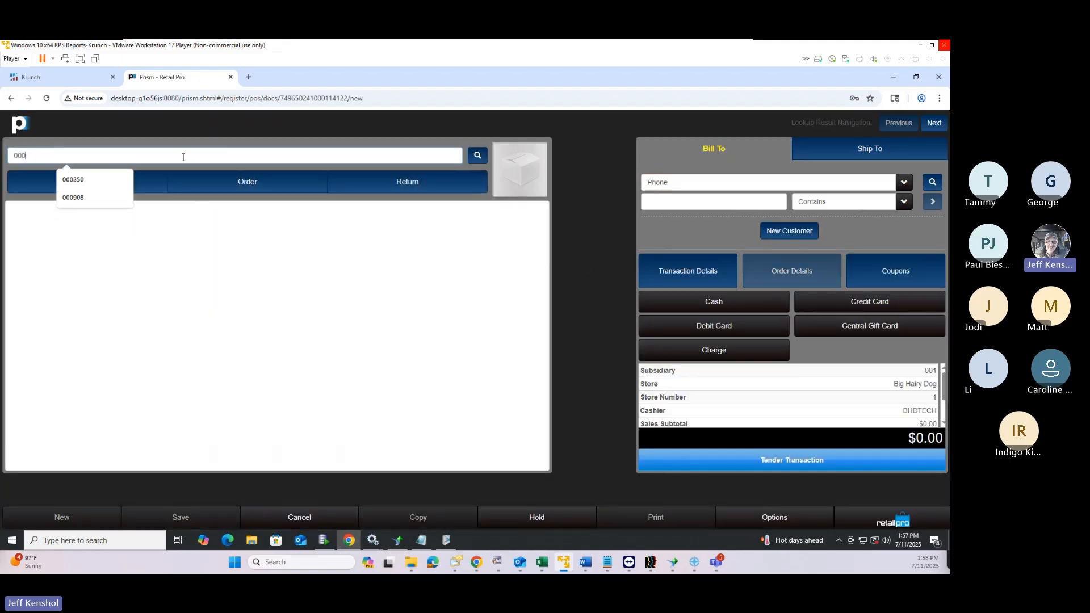
pyautogui.press('Return')
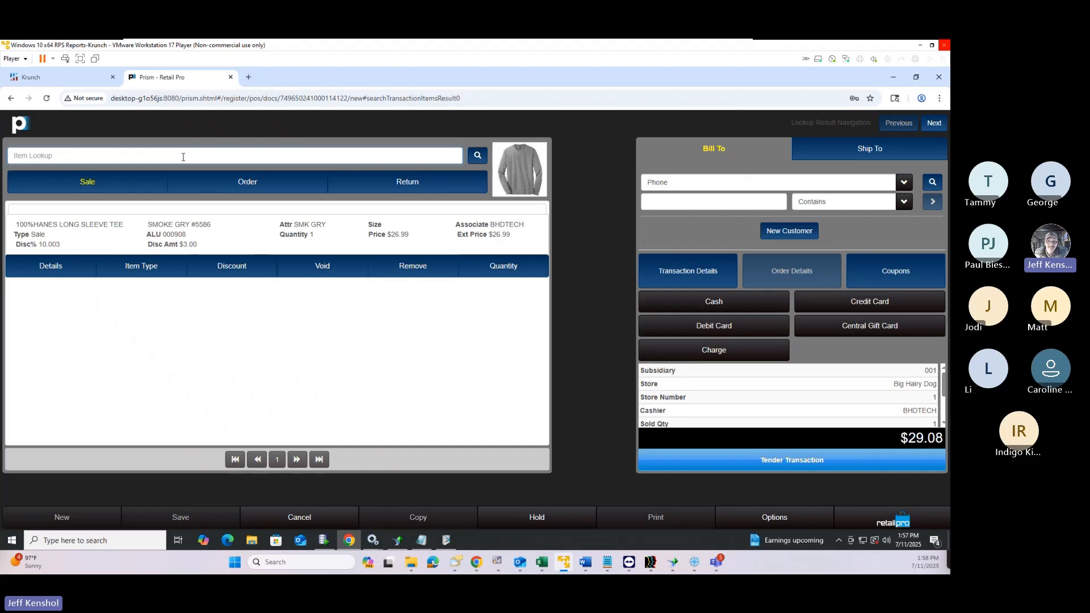
pyautogui.click(220, 269)
pyautogui.click(232, 377)
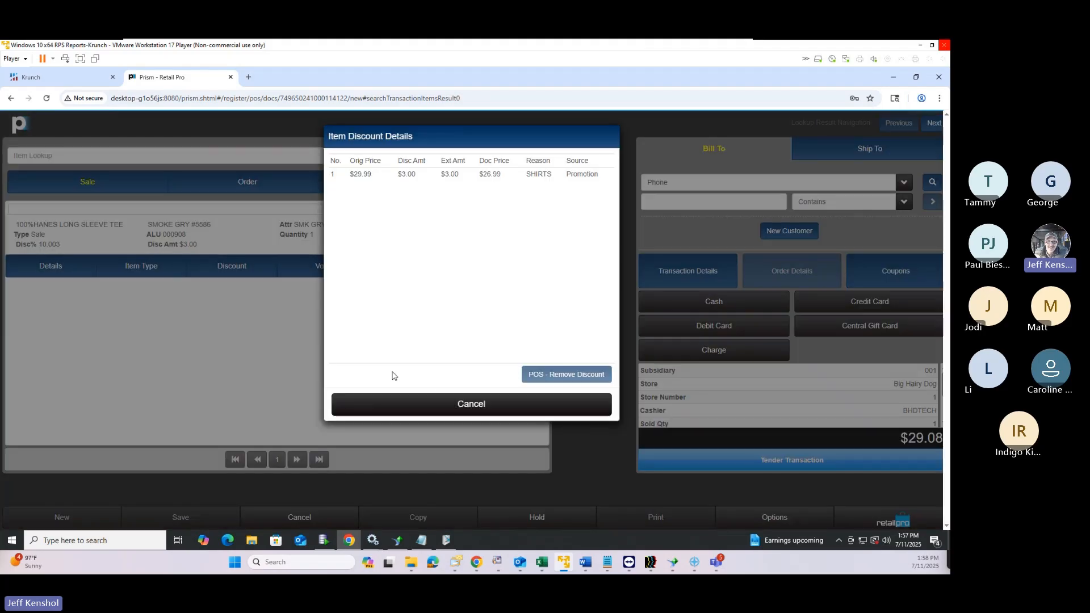
pyautogui.click(387, 177)
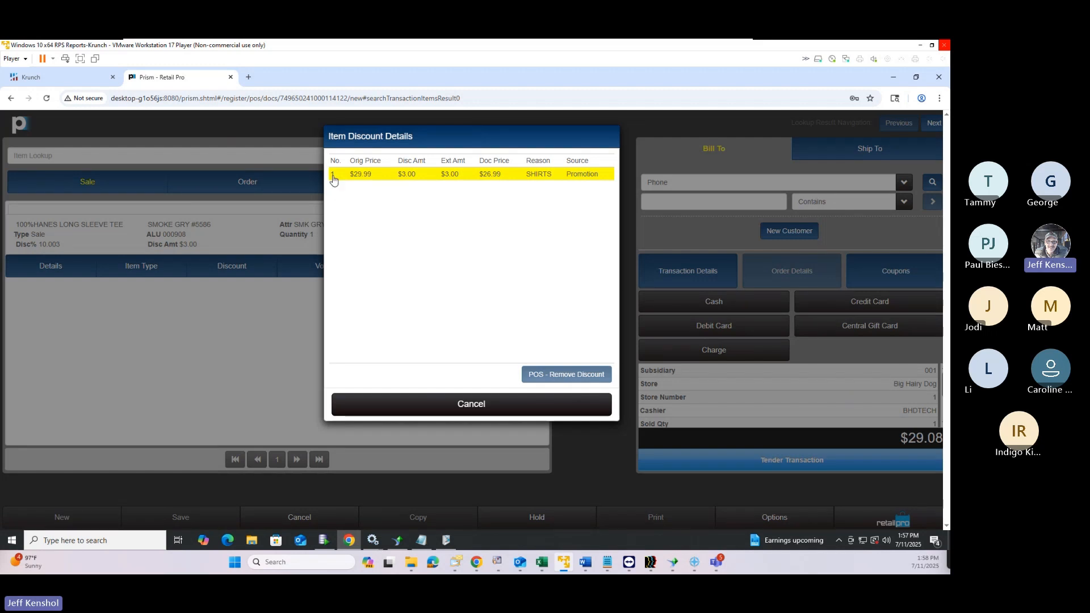
pyautogui.click(481, 406)
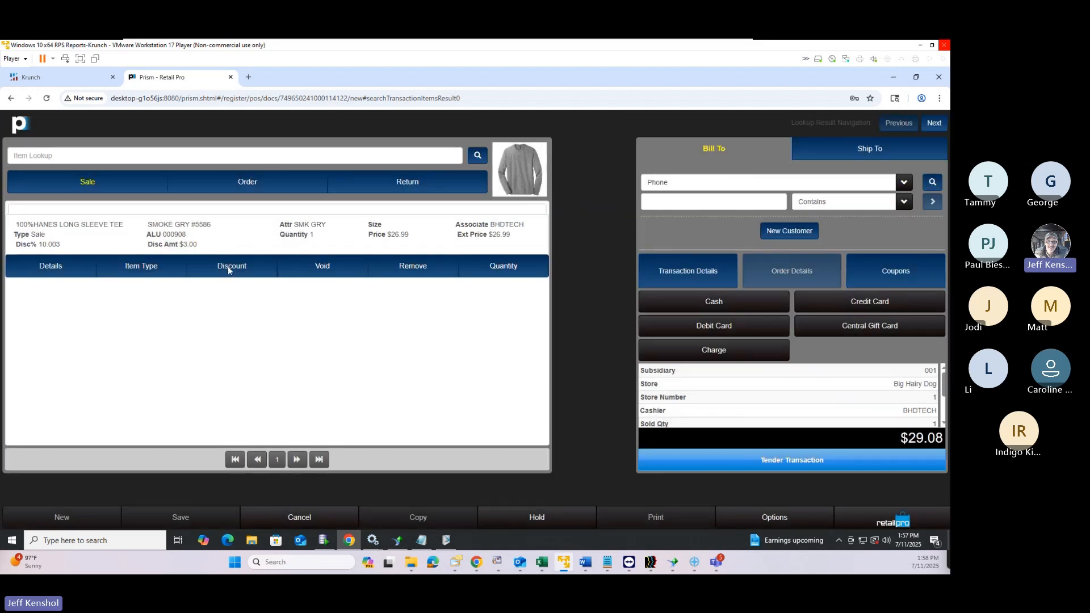
pyautogui.moveTo(15, 225); pyautogui.dragTo(509, 235)
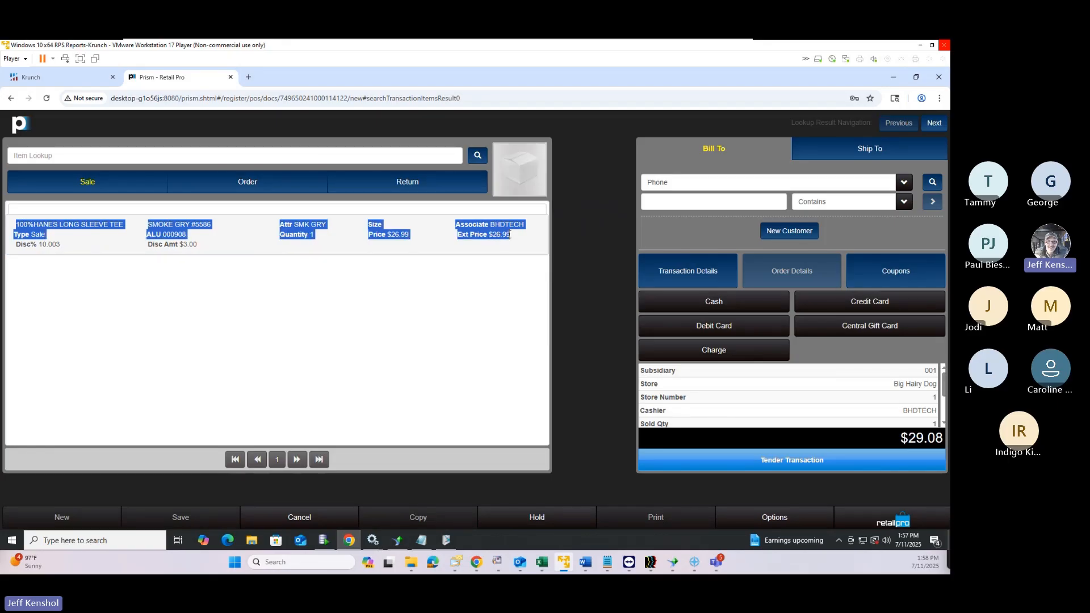
pyautogui.click(214, 249)
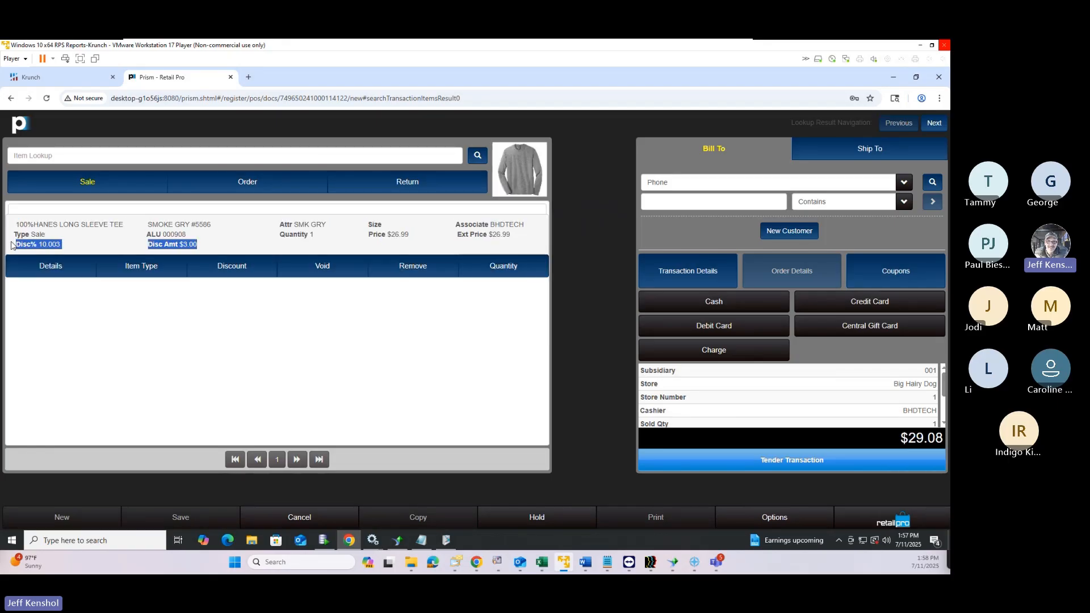
pyautogui.moveTo(9, 245); pyautogui.dragTo(54, 250)
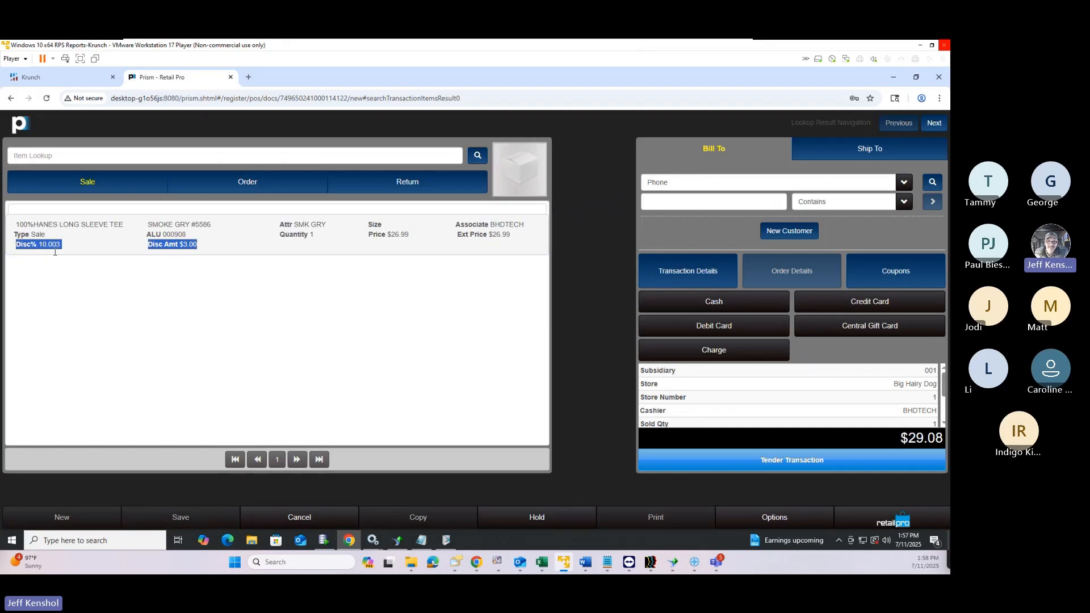
pyautogui.click(272, 327)
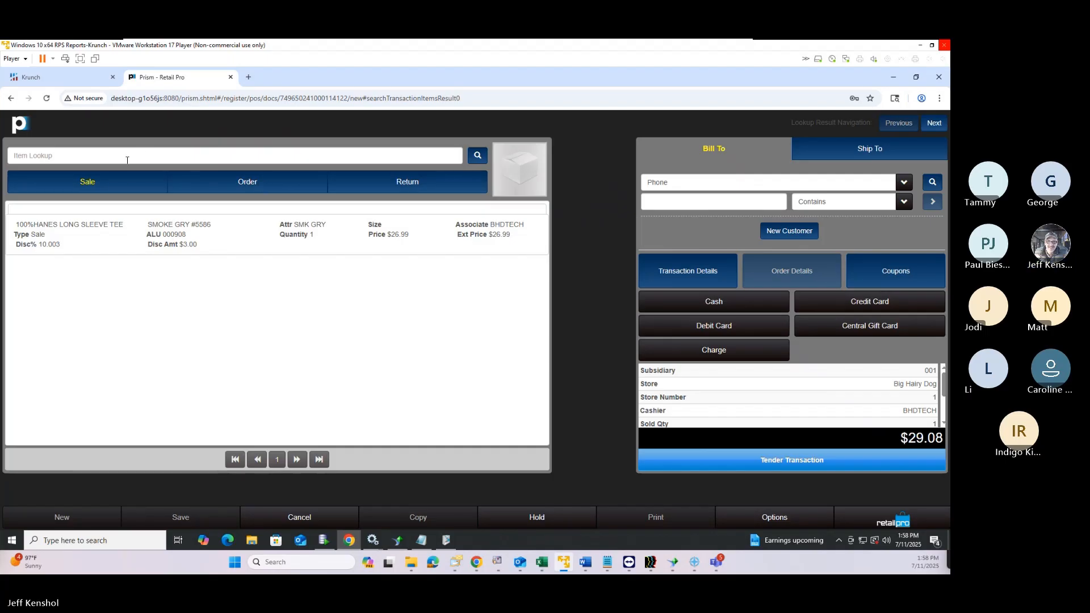
pyautogui.click(94, 245)
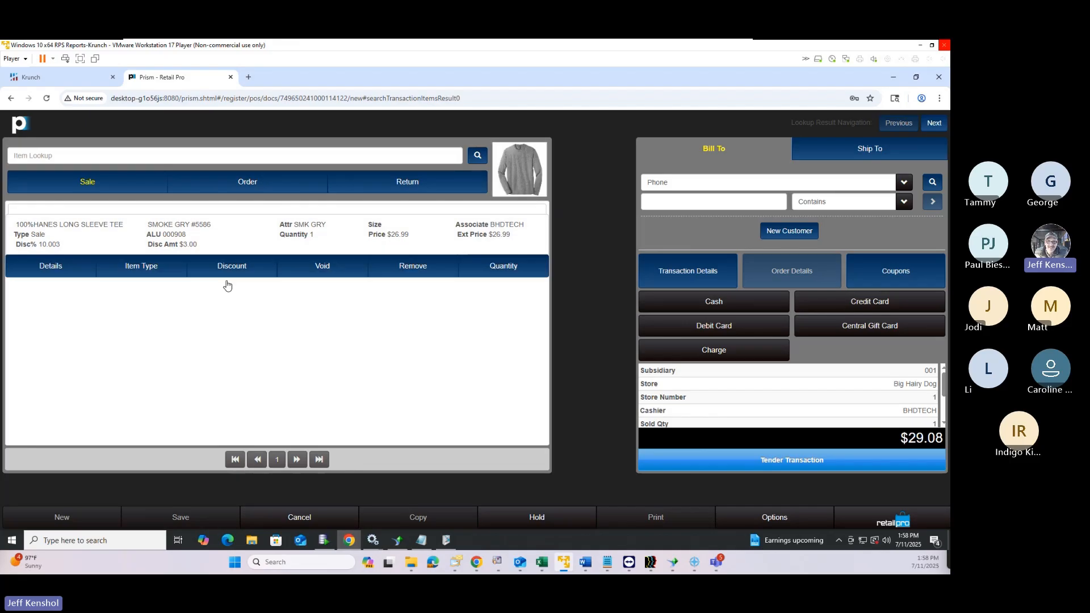
pyautogui.click(230, 267)
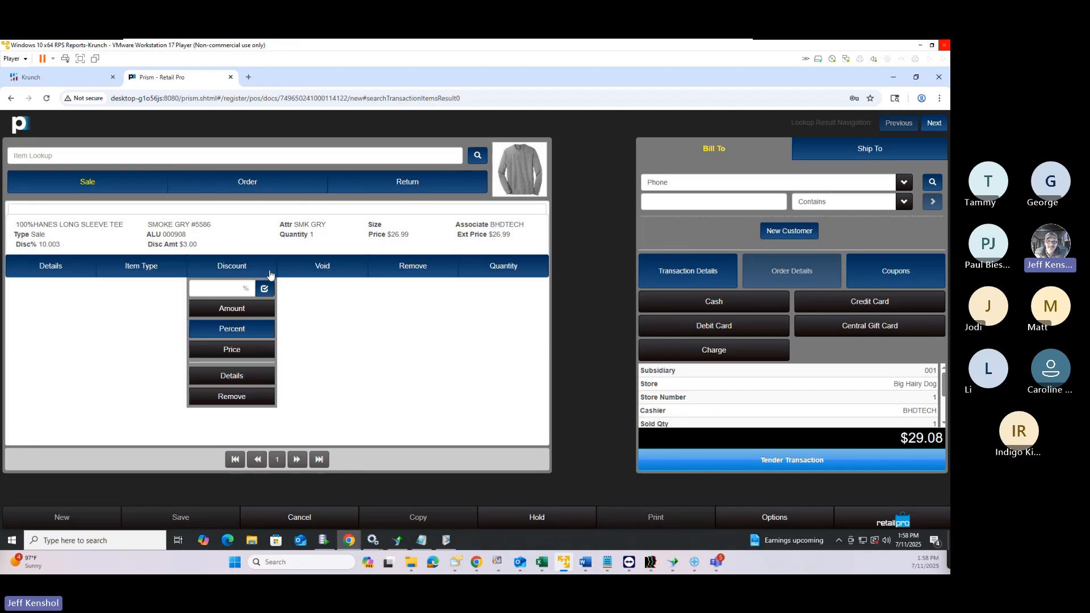
pyautogui.click(237, 377)
pyautogui.moveTo(553, 176); pyautogui.dragTo(530, 177)
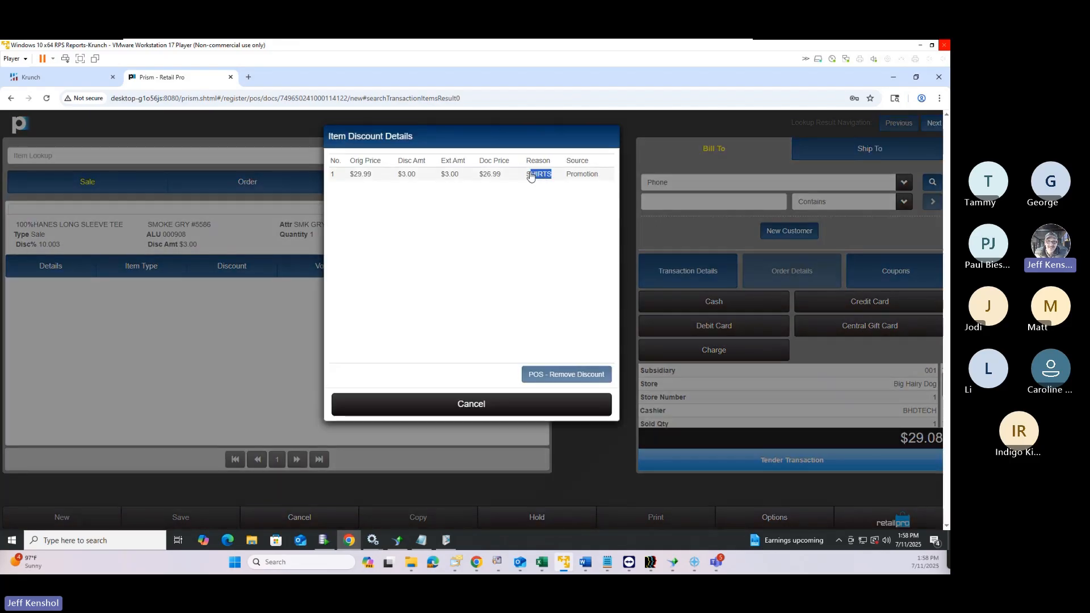
pyautogui.click(531, 176)
pyautogui.moveTo(600, 175); pyautogui.dragTo(559, 177)
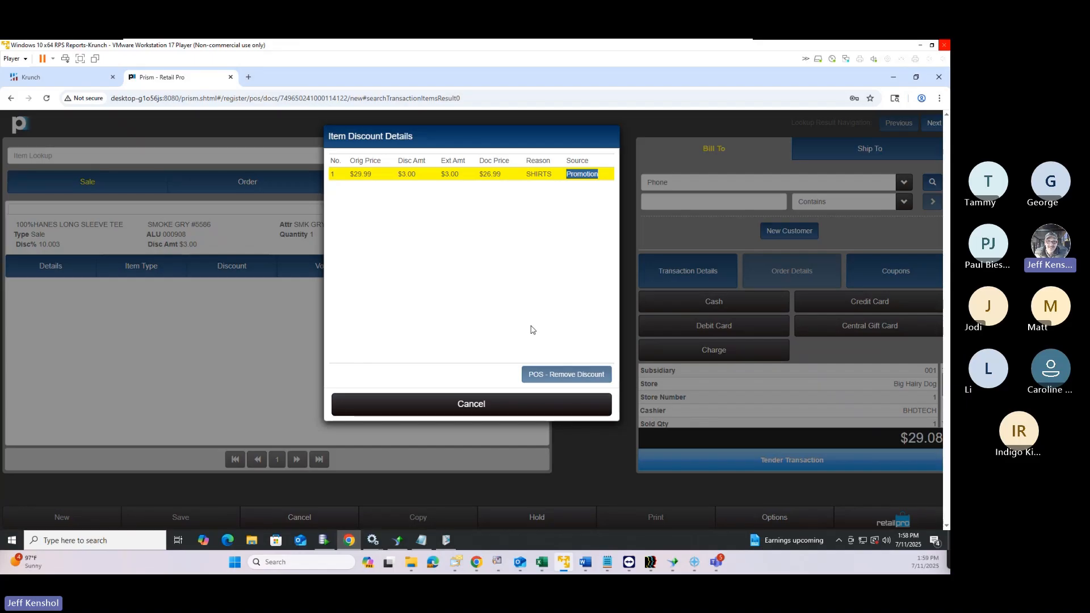
pyautogui.click(514, 407)
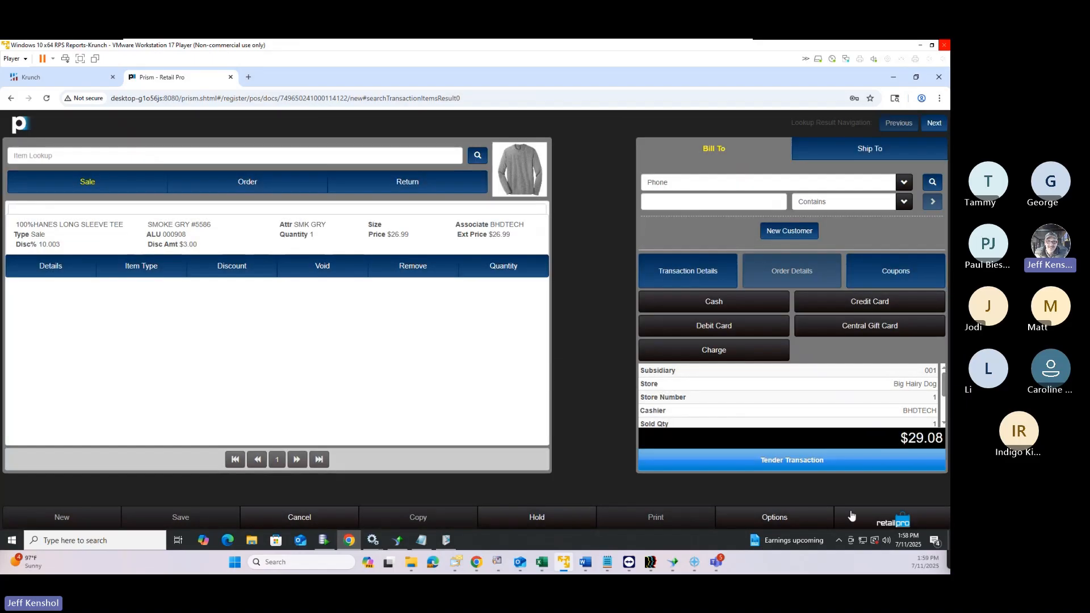
# Add the silver 58-60 basket weave belt from inventory search and highlight its 1305SILVER5860 code
pyautogui.click(65, 154)
pyautogui.click(478, 155)
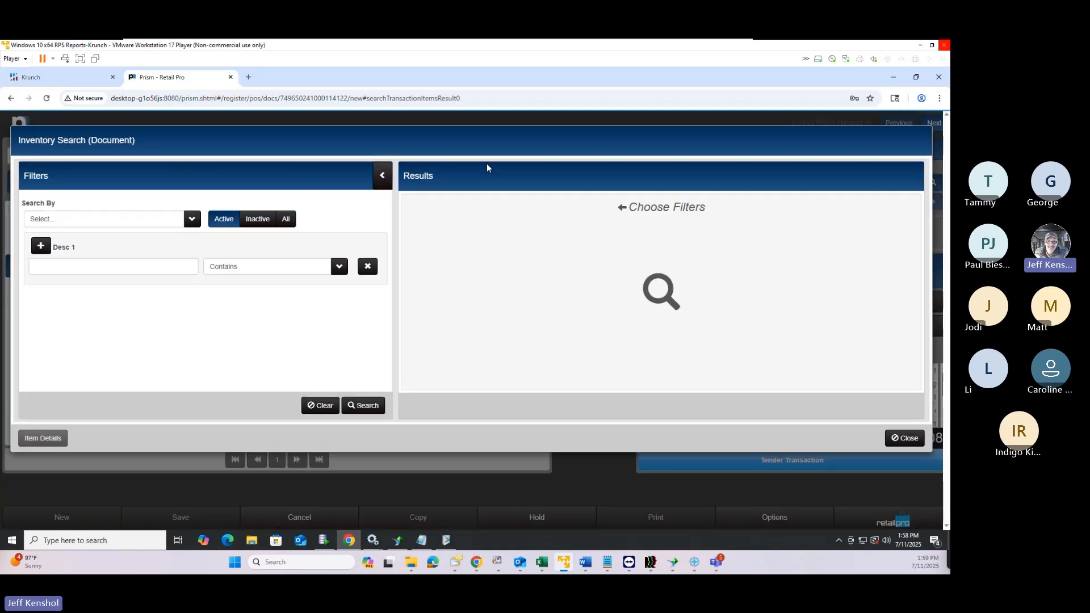
pyautogui.click(363, 406)
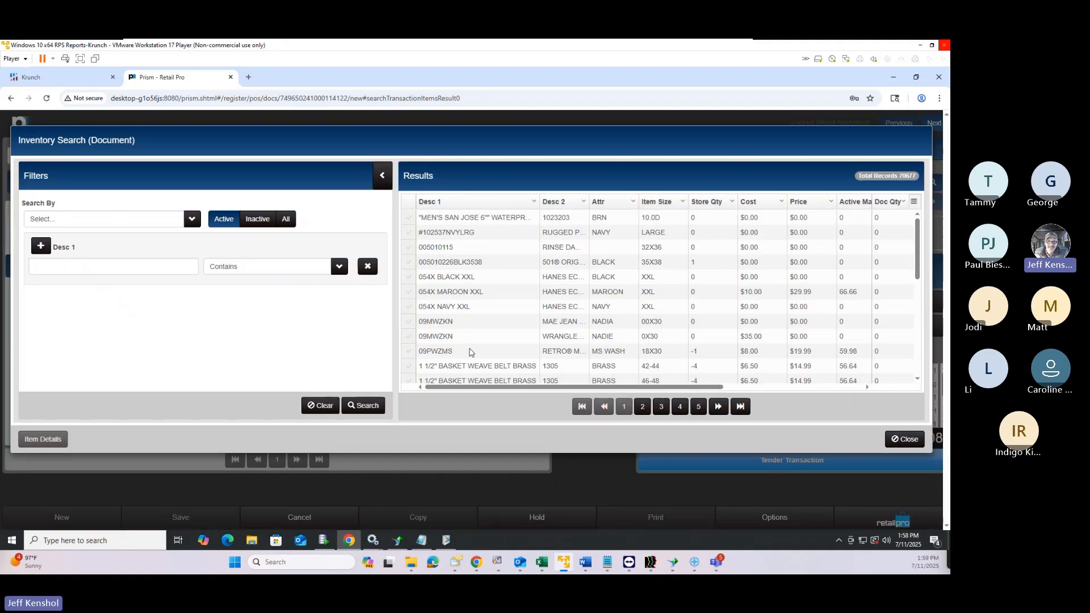
pyautogui.scroll(-5, 469, 352)
pyautogui.doubleClick(450, 339)
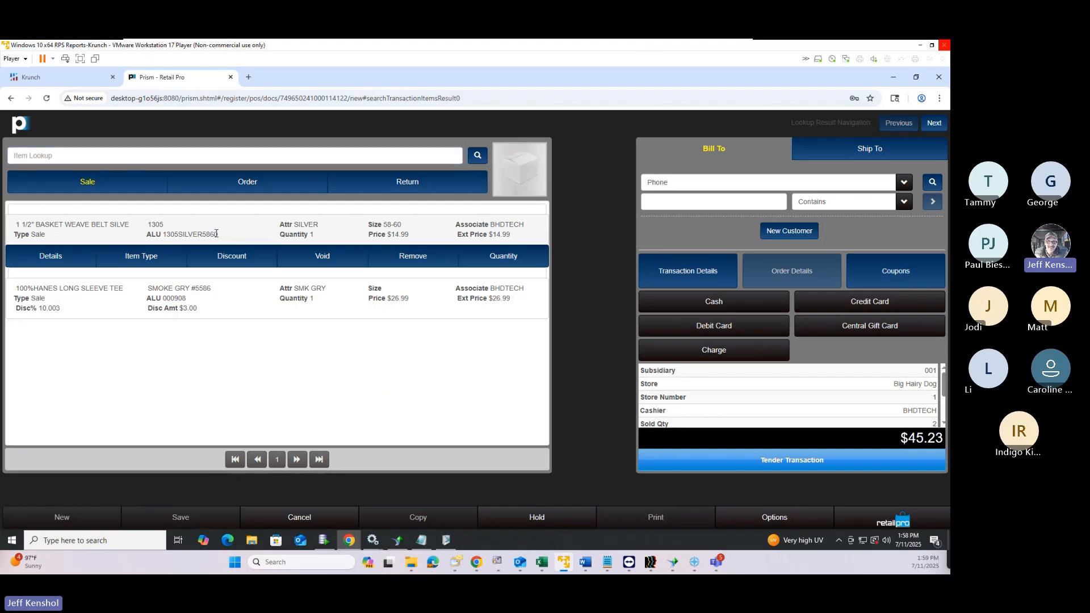
pyautogui.moveTo(222, 235); pyautogui.dragTo(162, 234)
pyautogui.hotkey('ctrl', 'c')
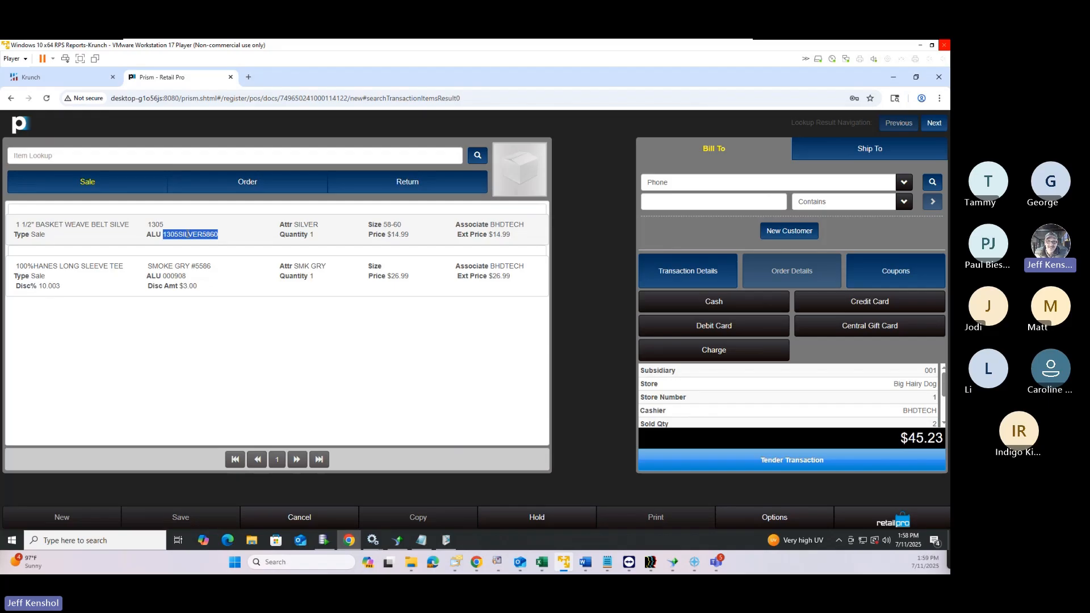
pyautogui.click(884, 525)
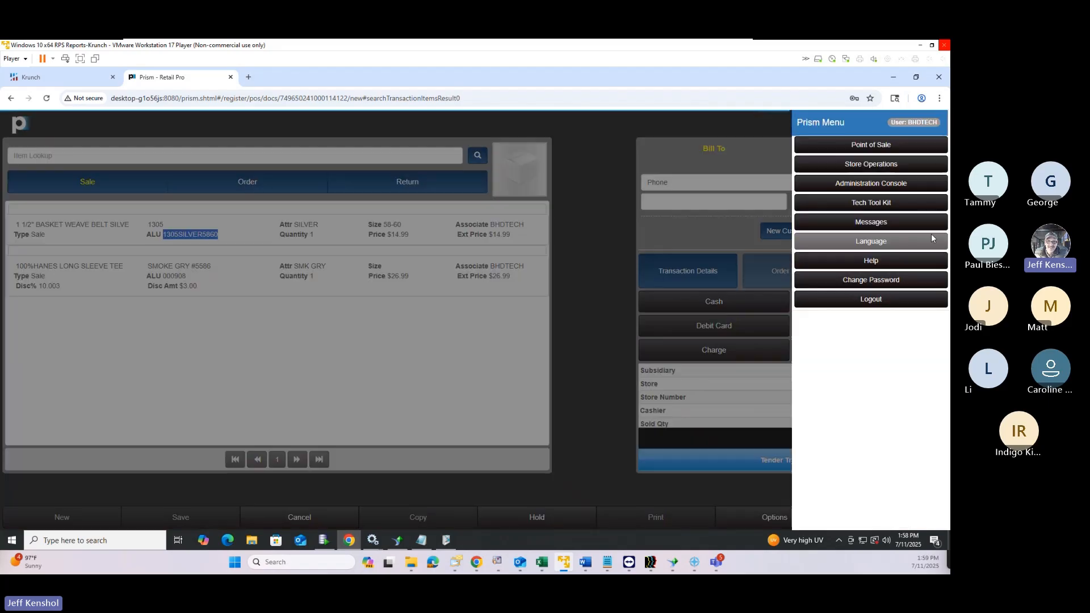
# Cancel the current sale and start a new promotion from the Promotions list
pyautogui.click(860, 146)
pyautogui.click(598, 192)
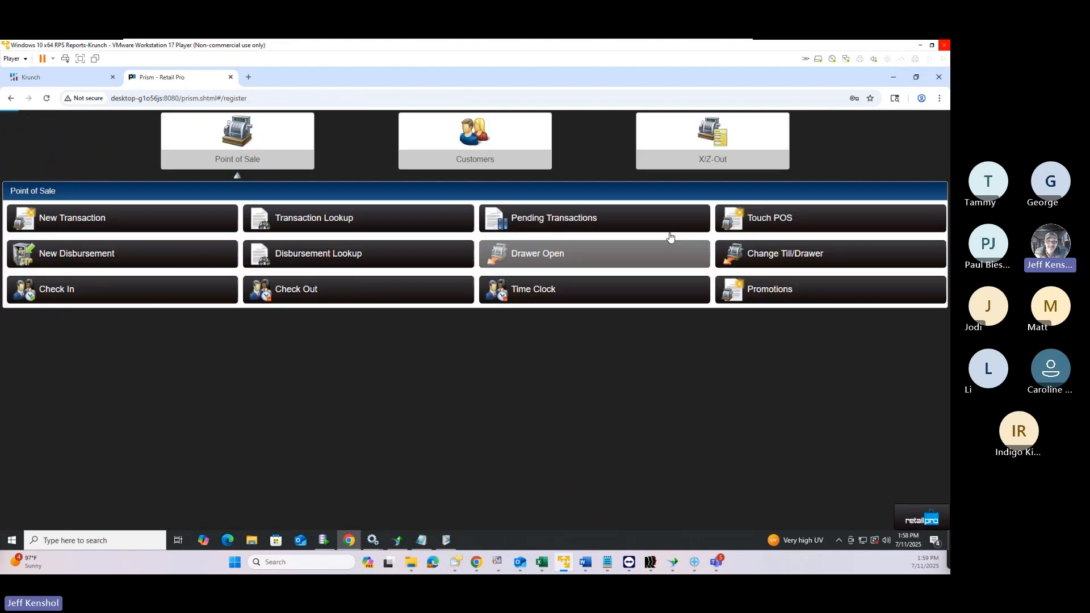
pyautogui.click(768, 288)
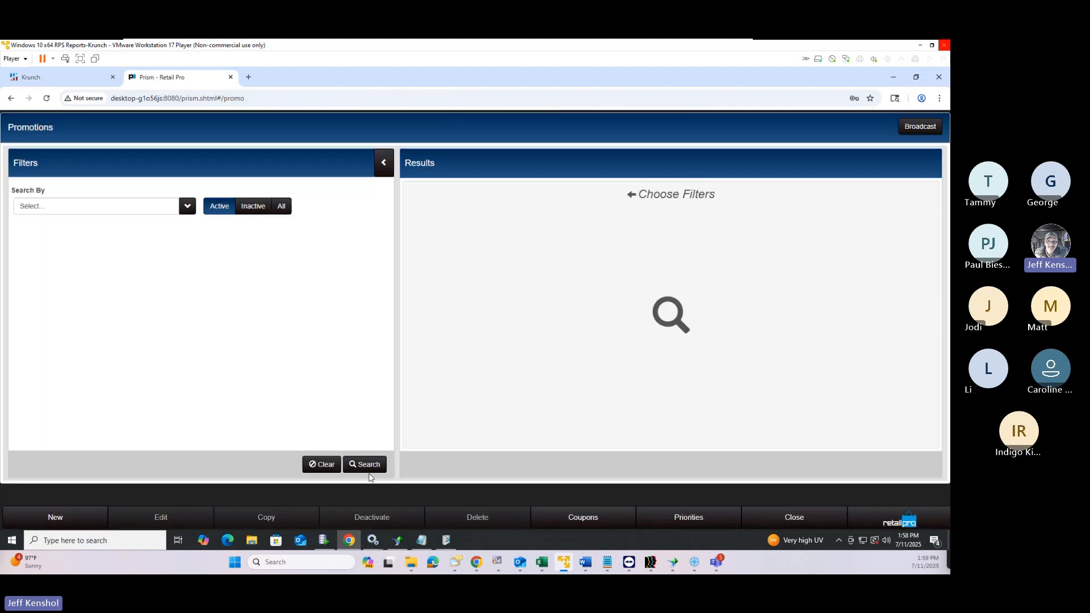
pyautogui.click(371, 468)
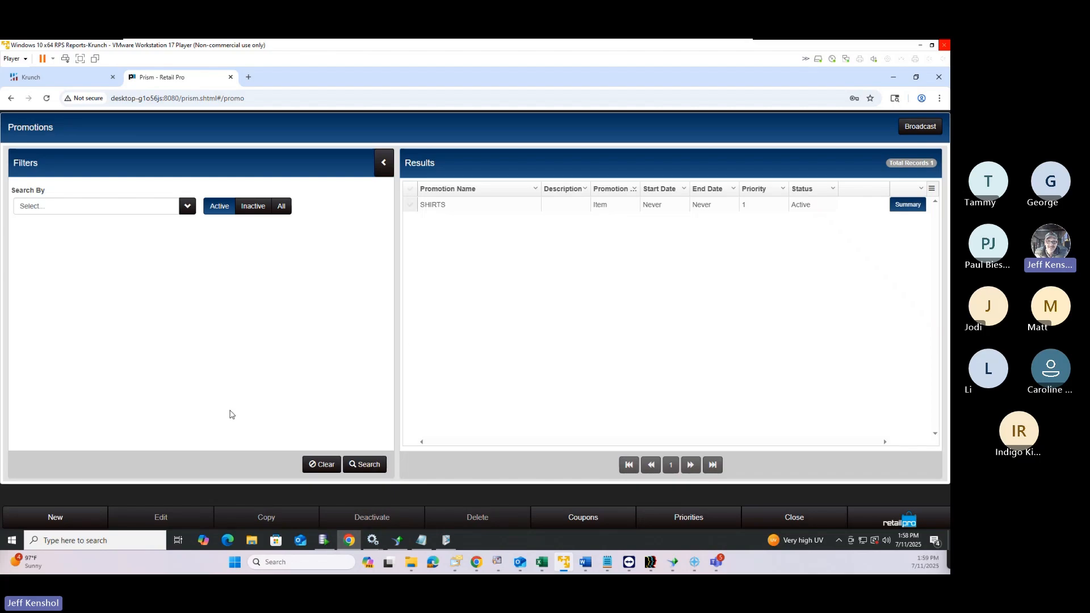
pyautogui.click(56, 517)
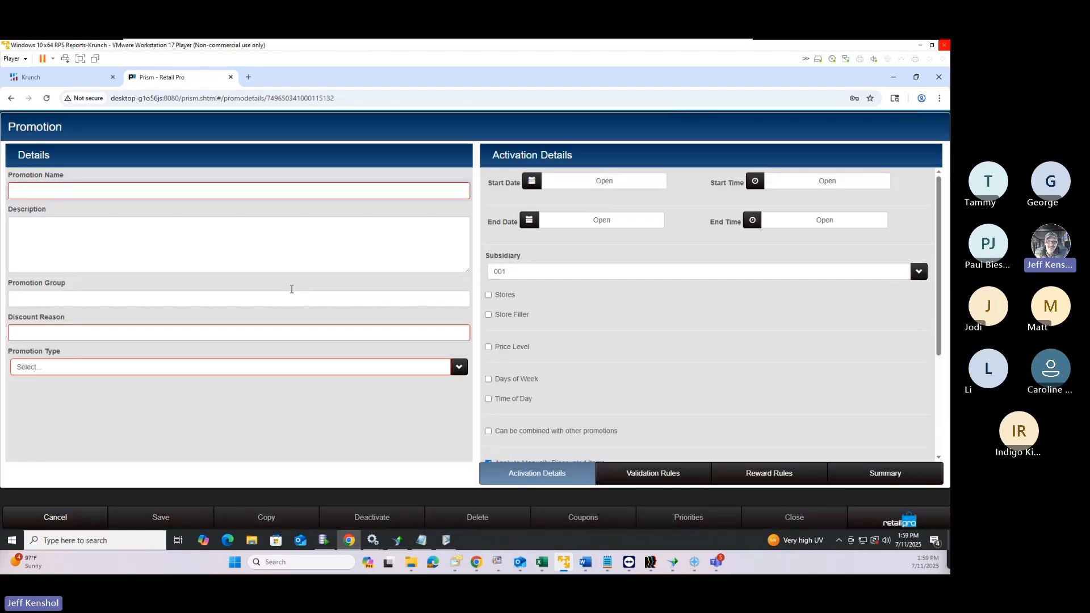
# Name the promotion 1305SILVER5860 with reason 1305SI and set its type to Custom
pyautogui.click(160, 194)
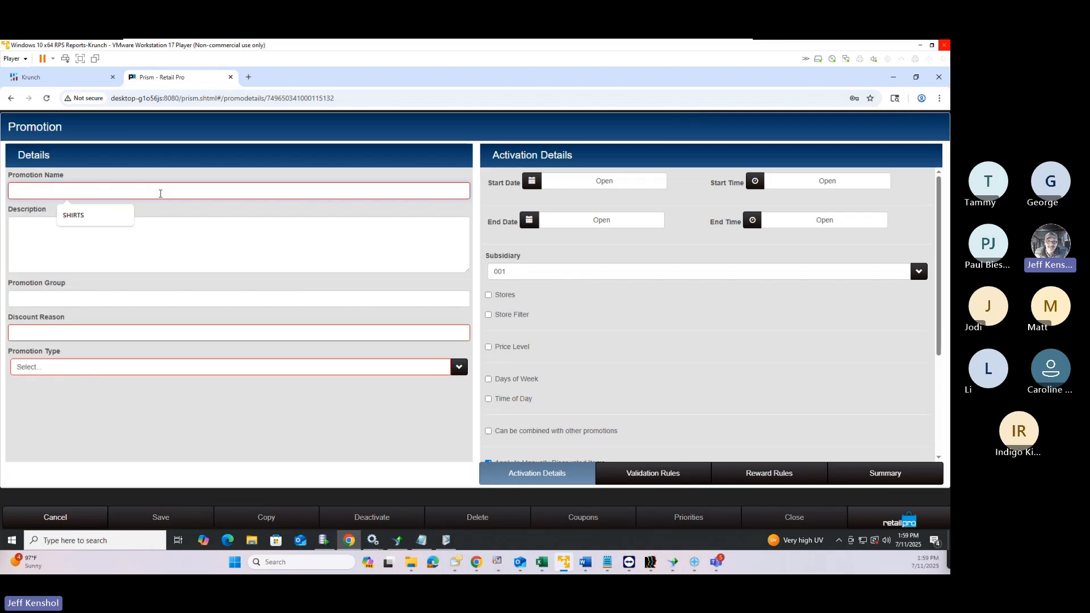
pyautogui.hotkey('ctrl', 'v')
pyautogui.click(50, 331)
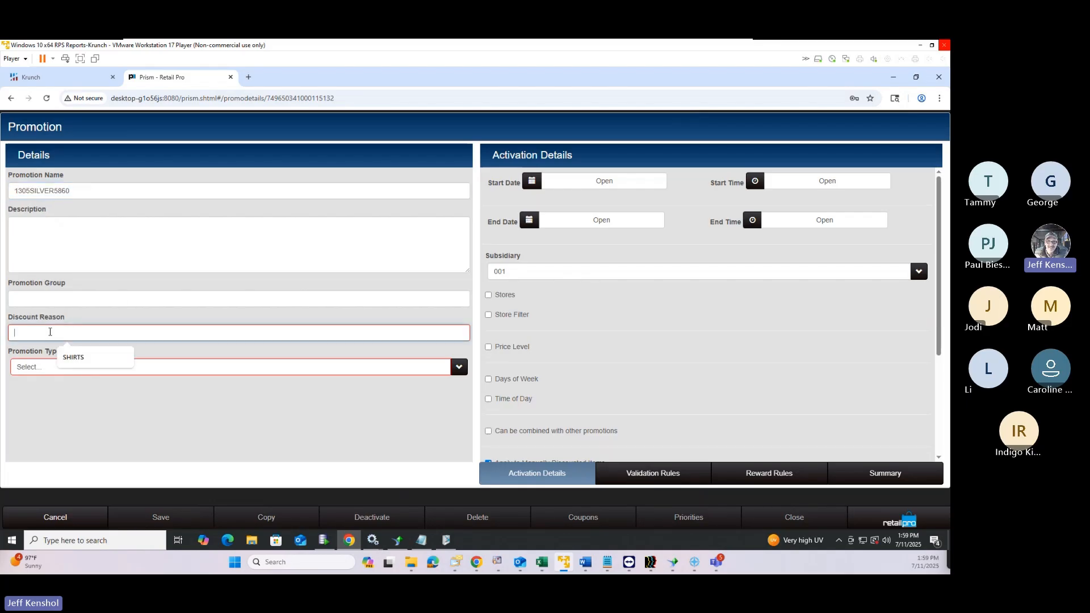
pyautogui.write('1305SI')
pyautogui.click(57, 368)
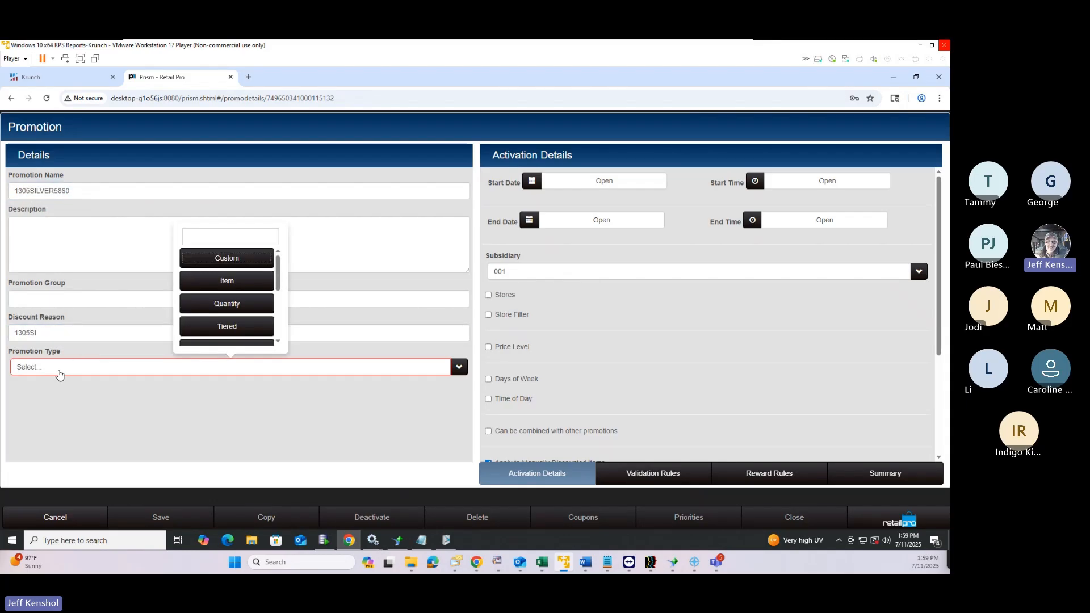
pyautogui.click(227, 262)
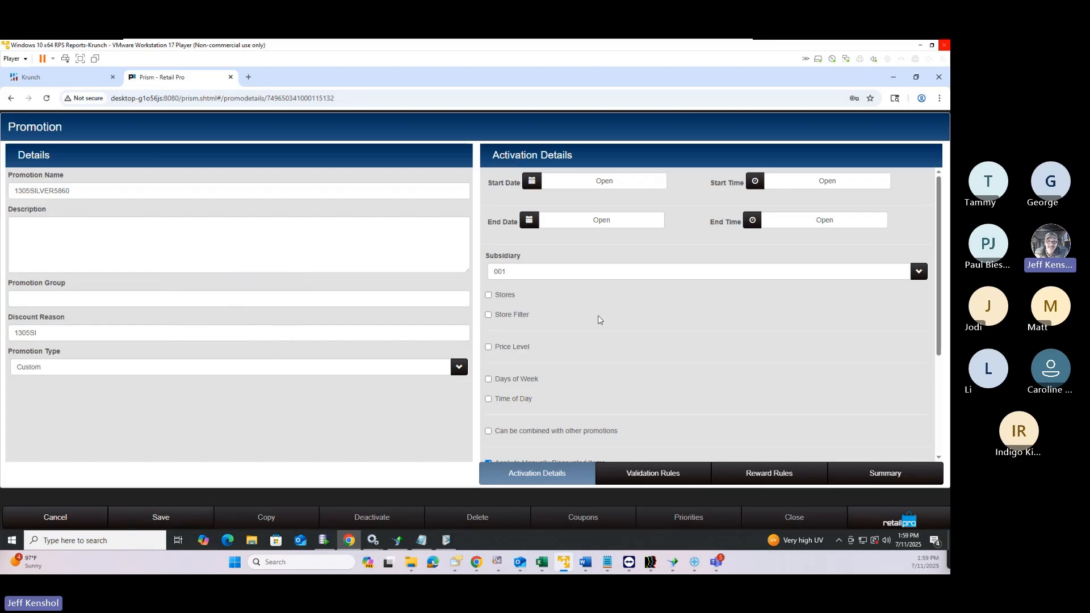
# Allow price increases, let it apply unlimited times, and show its validation rules
pyautogui.scroll(-2, 625, 308)
pyautogui.scroll(2, 624, 309)
pyautogui.scroll(-2, 508, 372)
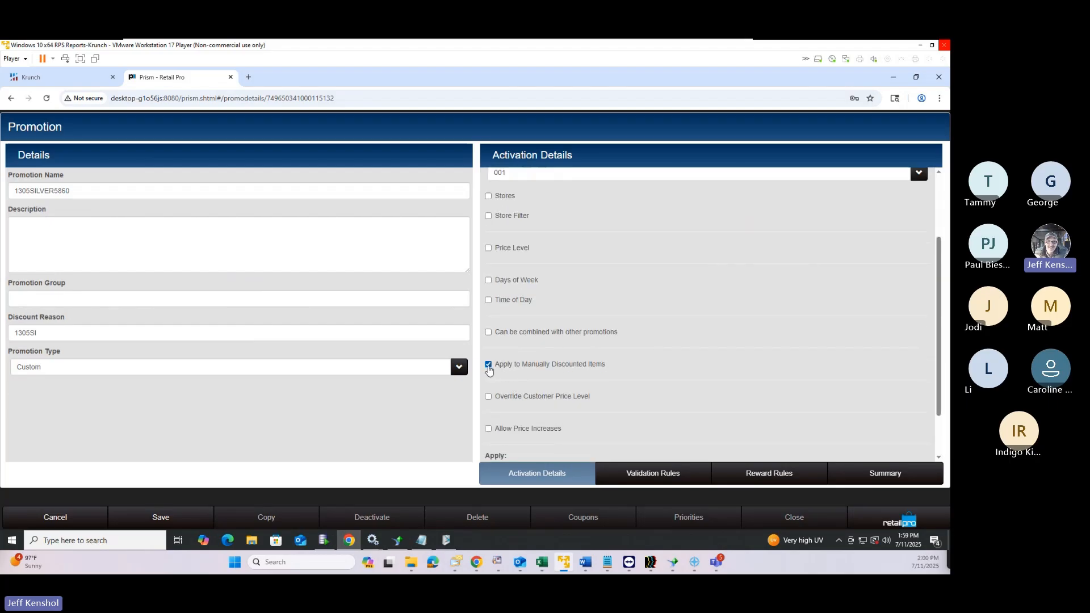
pyautogui.moveTo(513, 366); pyautogui.dragTo(607, 367)
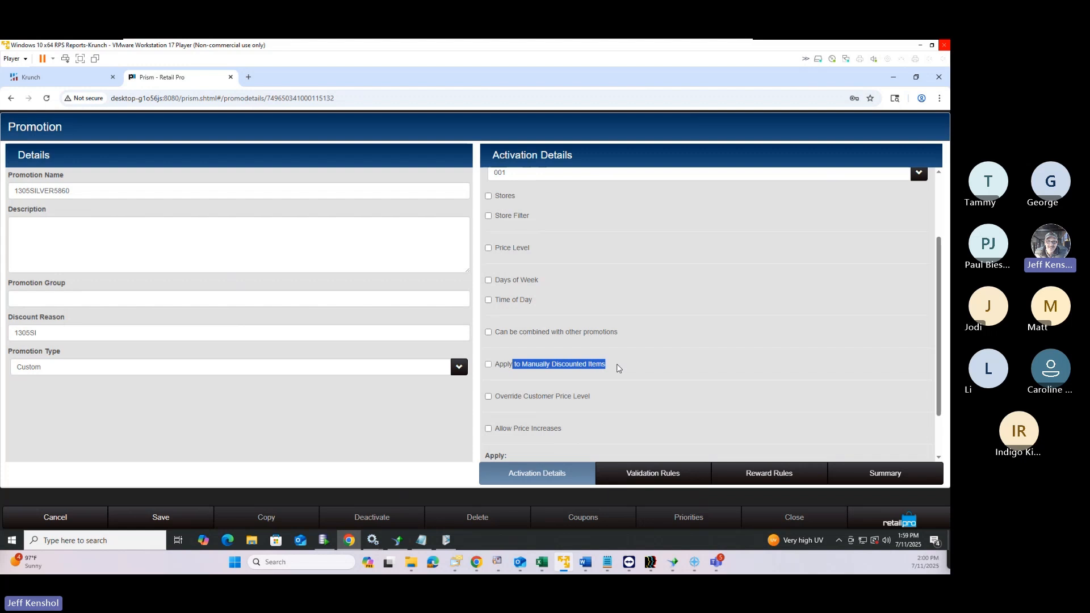
pyautogui.scroll(-2, 619, 369)
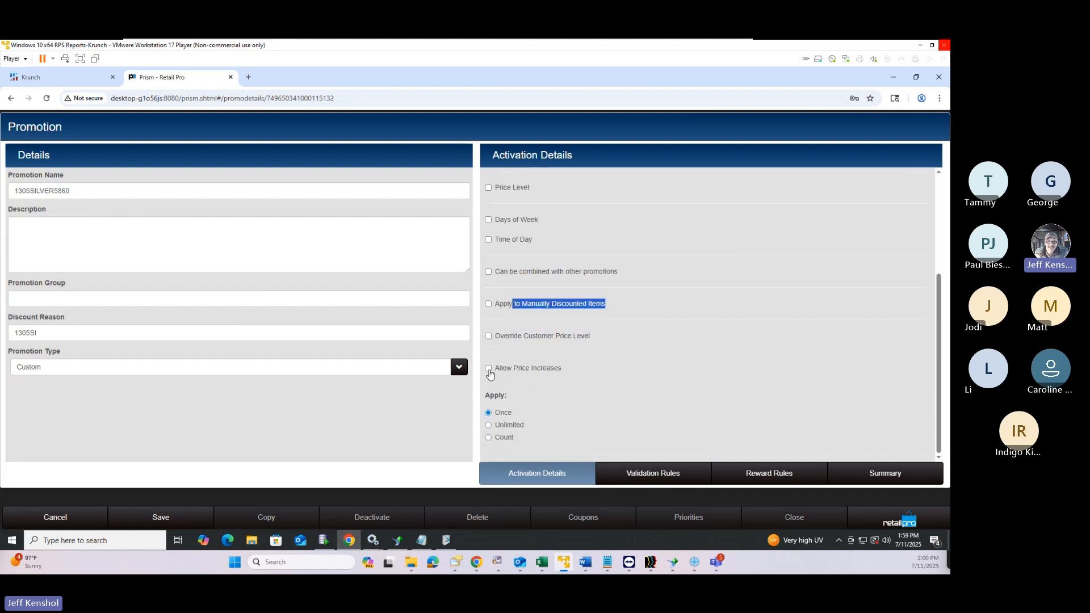
pyautogui.click(489, 370)
pyautogui.moveTo(512, 370); pyautogui.dragTo(572, 373)
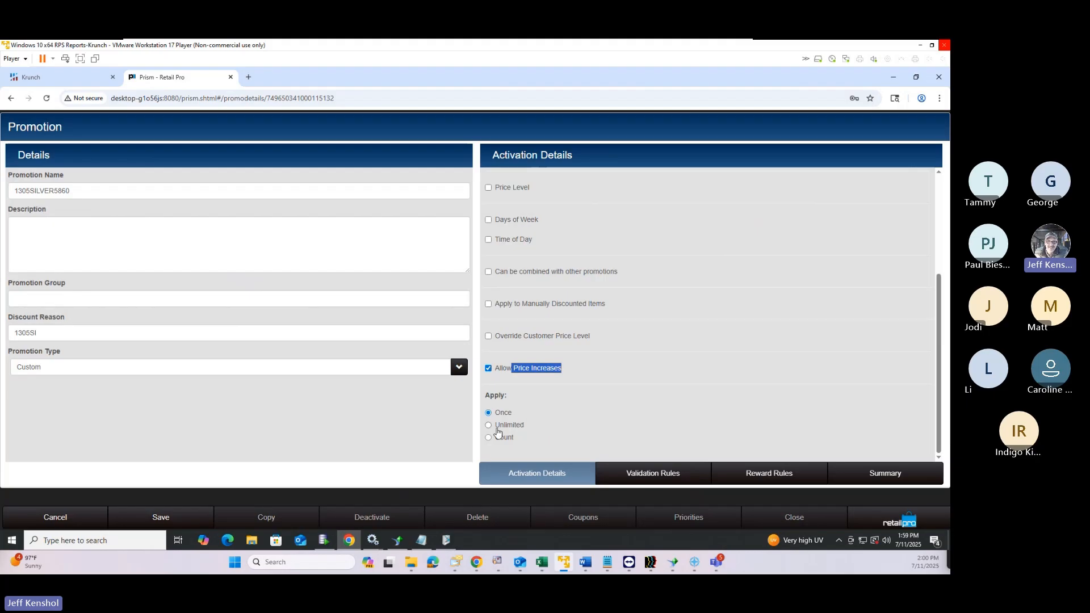
pyautogui.click(489, 426)
pyautogui.click(655, 476)
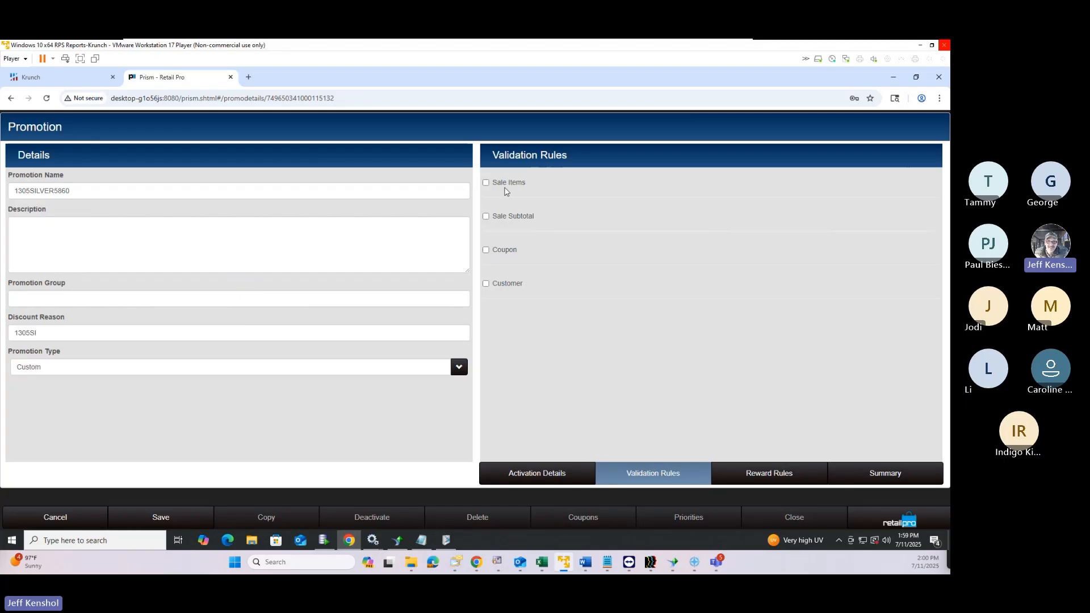
# Require sale items and add an item filter rule ALU contains 1305SILVER5860
pyautogui.click(486, 184)
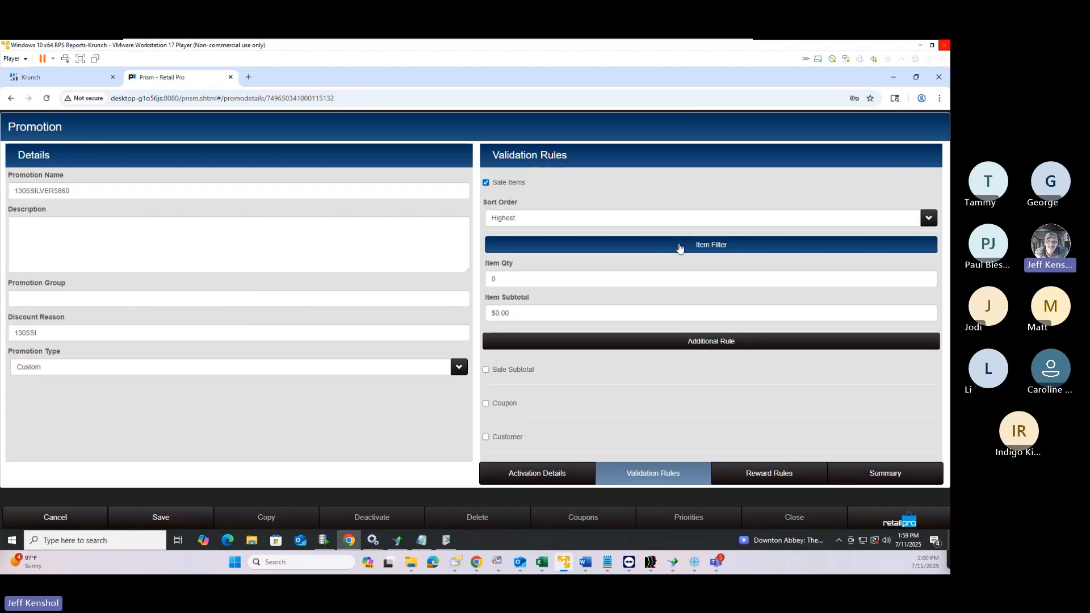
pyautogui.click(680, 247)
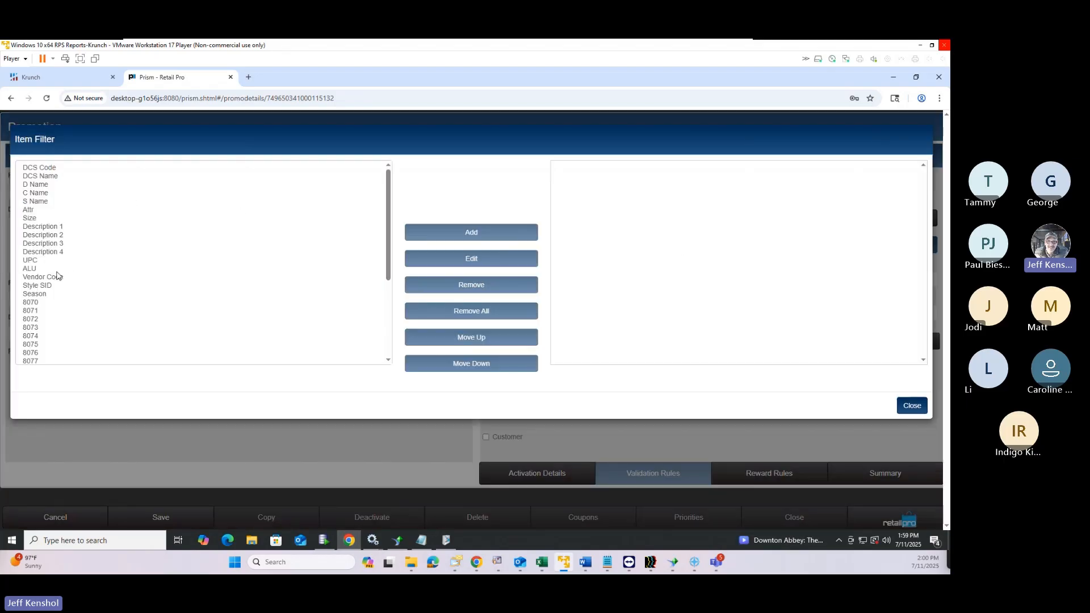
pyautogui.click(32, 269)
pyautogui.click(493, 234)
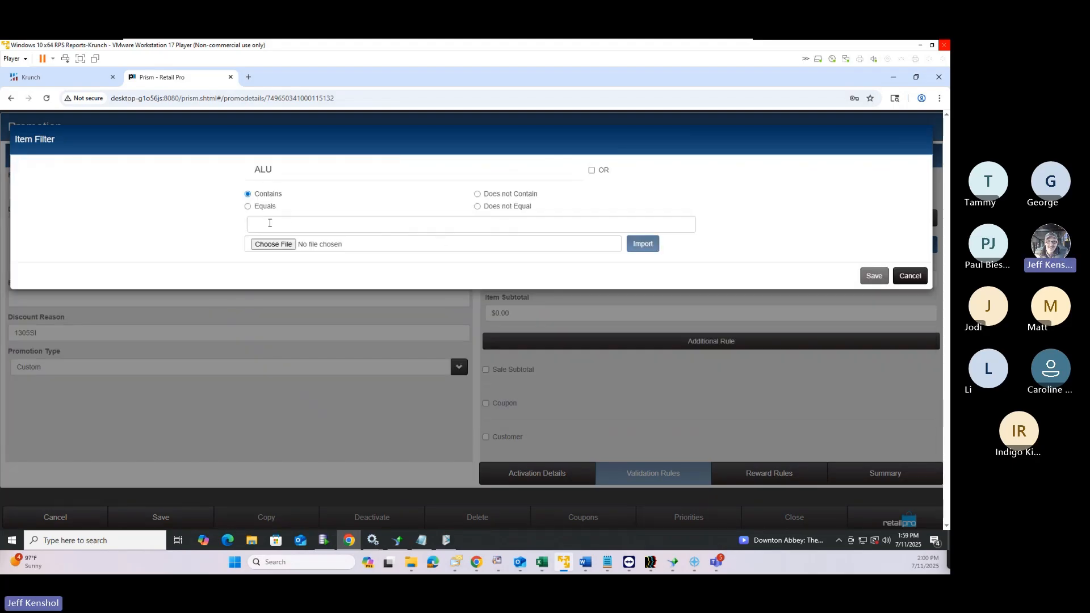
pyautogui.rightClick(264, 225)
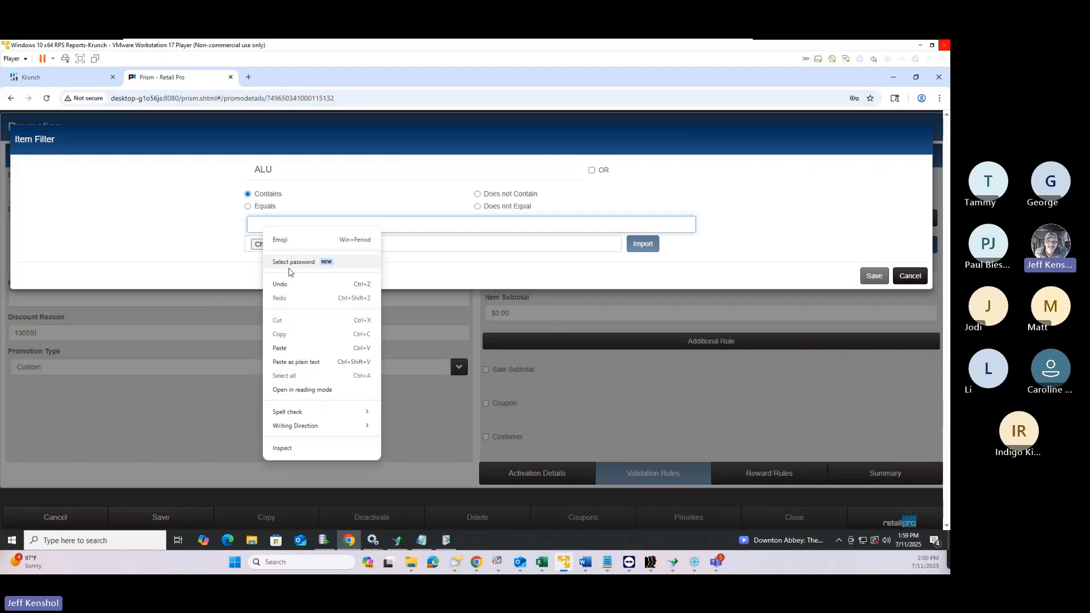
pyautogui.click(280, 349)
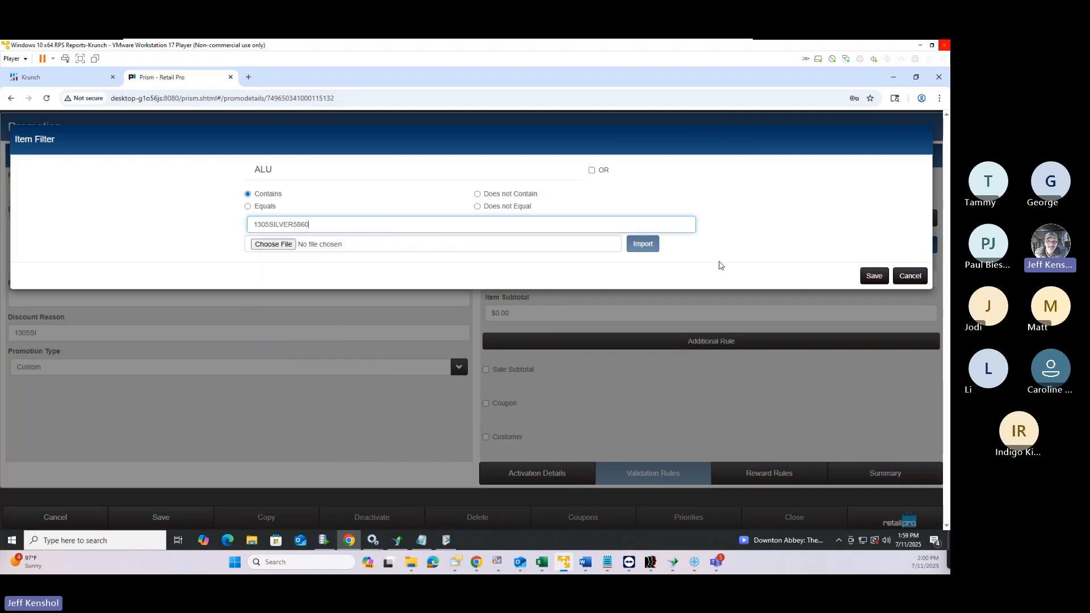
pyautogui.click(873, 277)
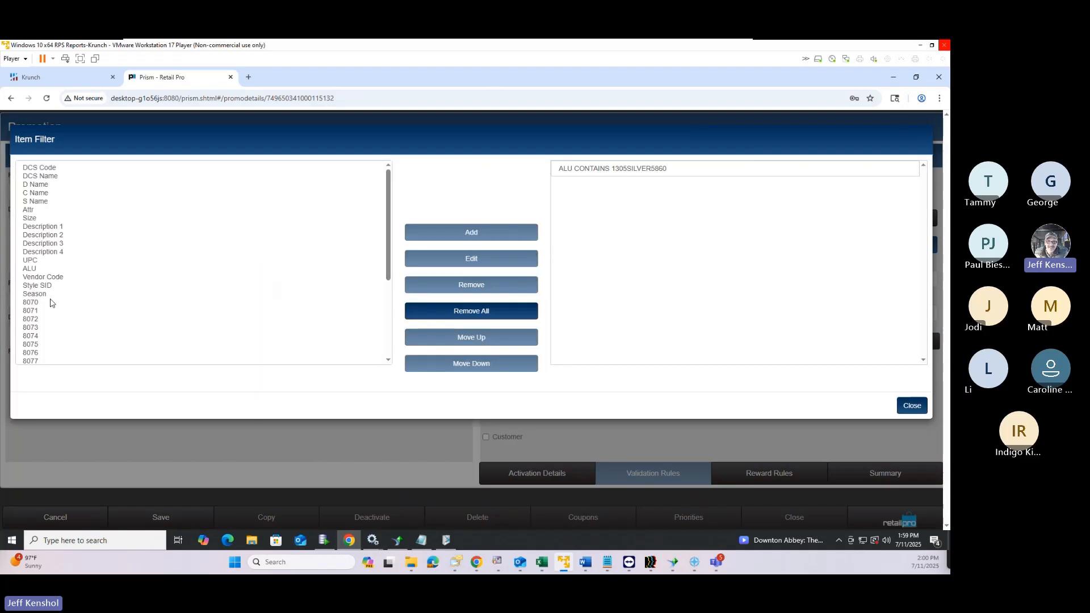
# Browse the item filter fields and select Note 1
pyautogui.scroll(-3, 45, 311)
pyautogui.scroll(3, 45, 313)
pyautogui.click(38, 304)
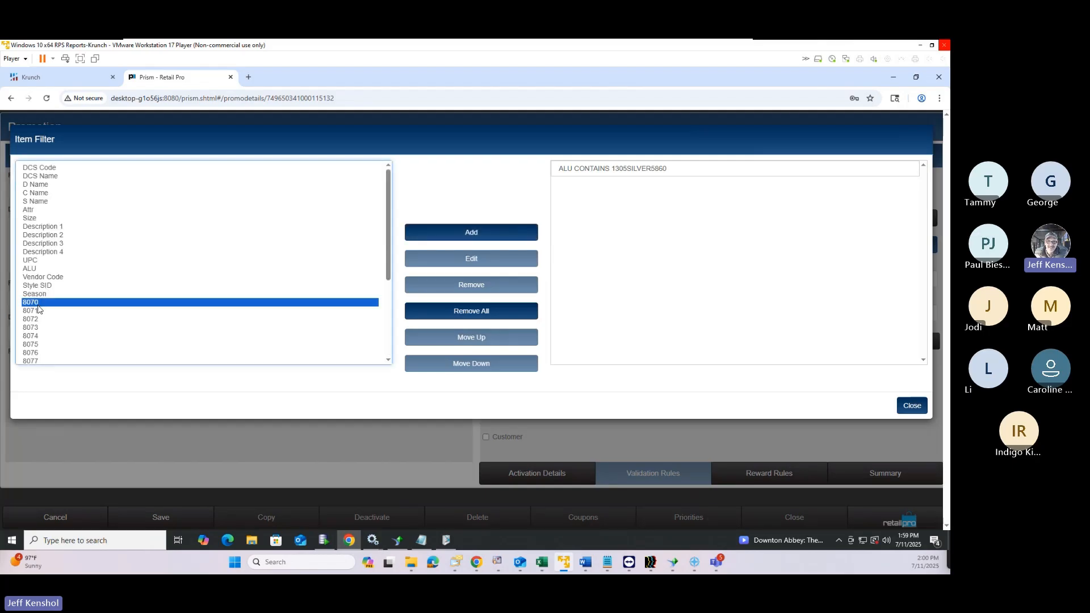
pyautogui.scroll(-3, 38, 311)
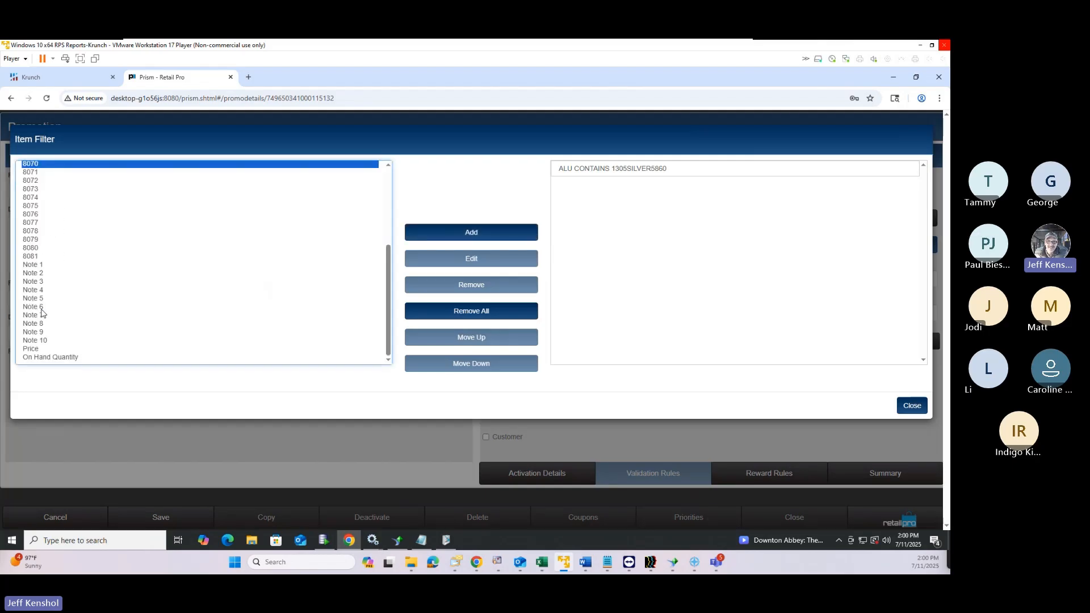
pyautogui.click(35, 266)
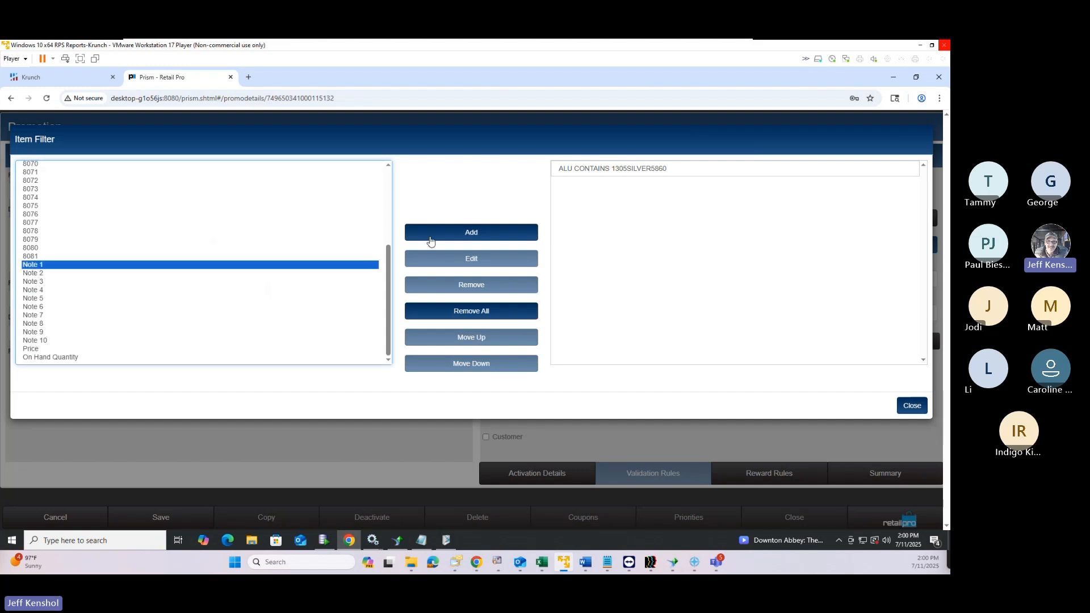
# Draft a Note 1 filter rule excluding the value MK
pyautogui.click(474, 239)
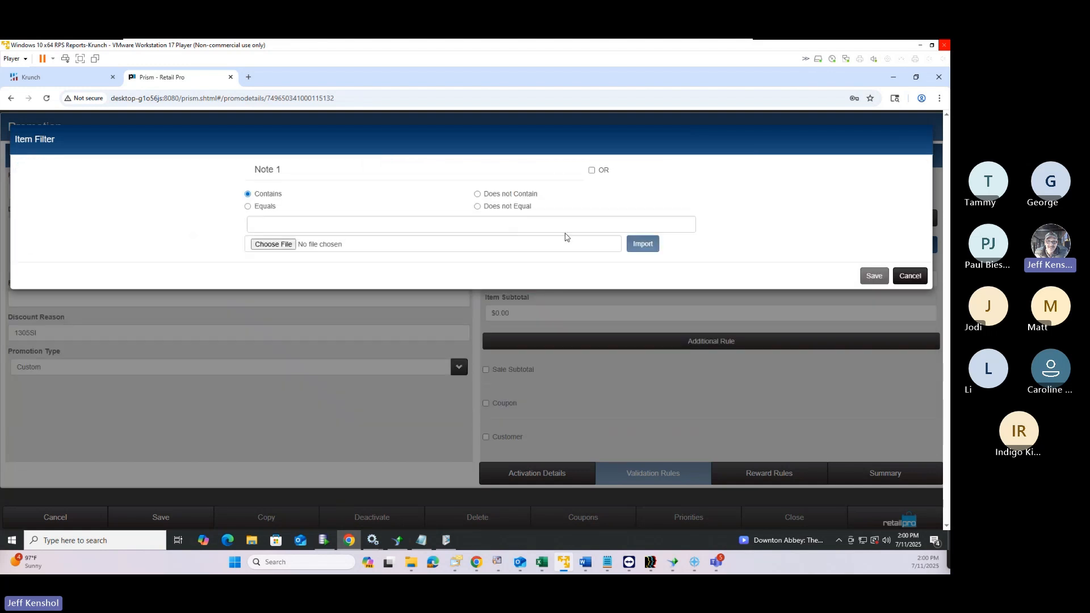
pyautogui.click(477, 194)
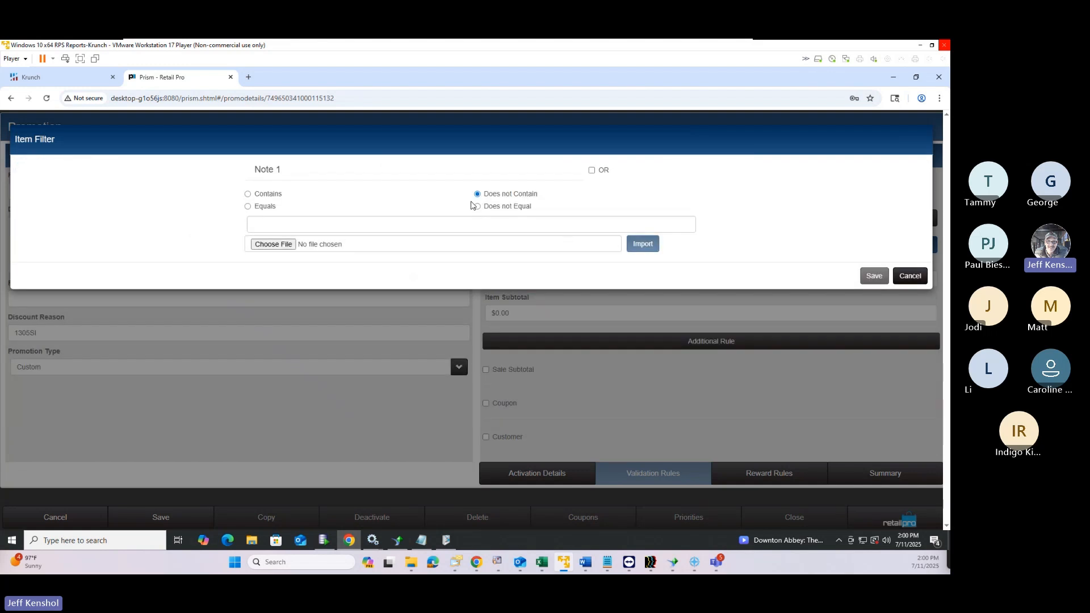
pyautogui.click(432, 225)
pyautogui.write('MKDN')
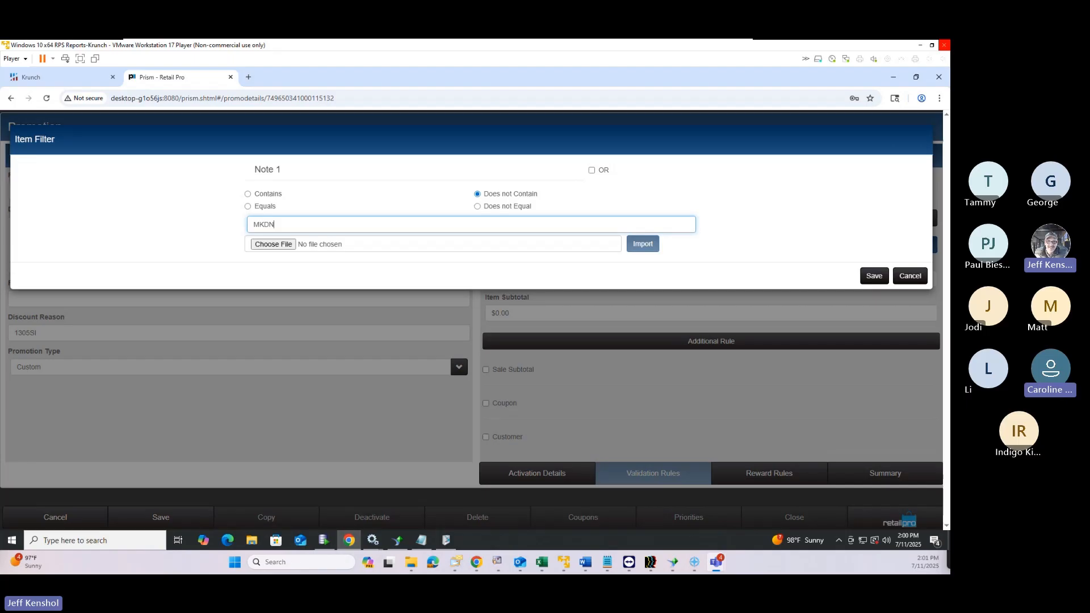
# Discard the Note 1 rule and remove the ALU CONTAINS 1305SILVER5860 rule
pyautogui.click(911, 277)
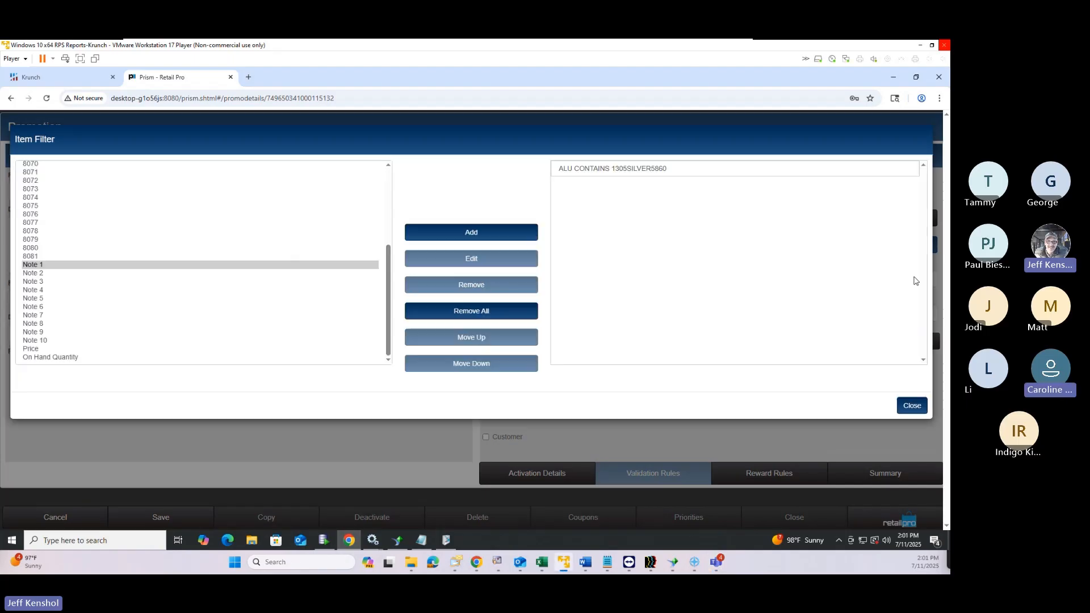
pyautogui.click(582, 169)
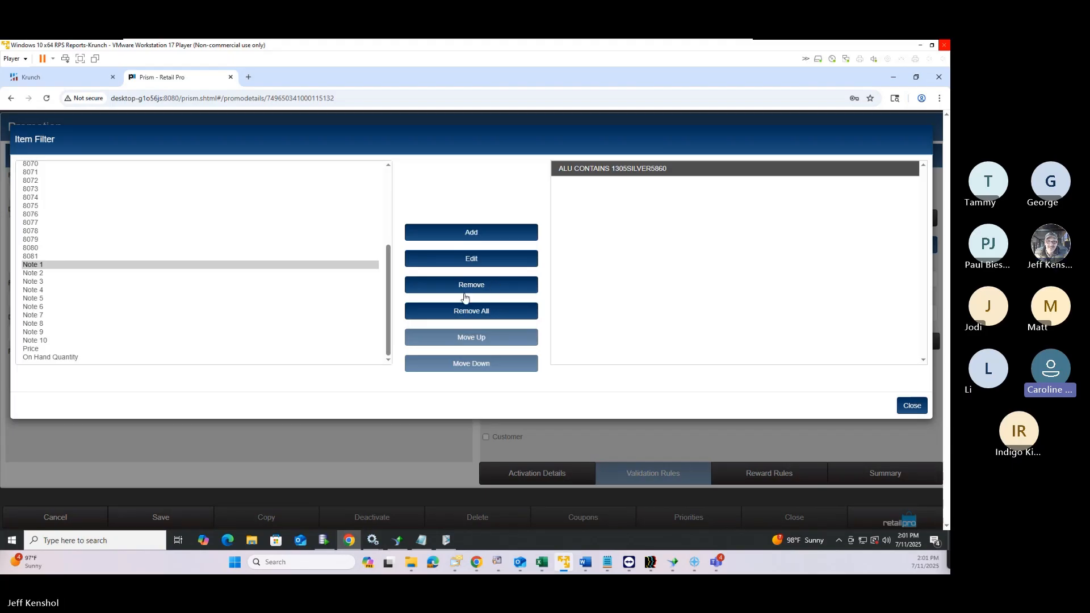
pyautogui.click(486, 310)
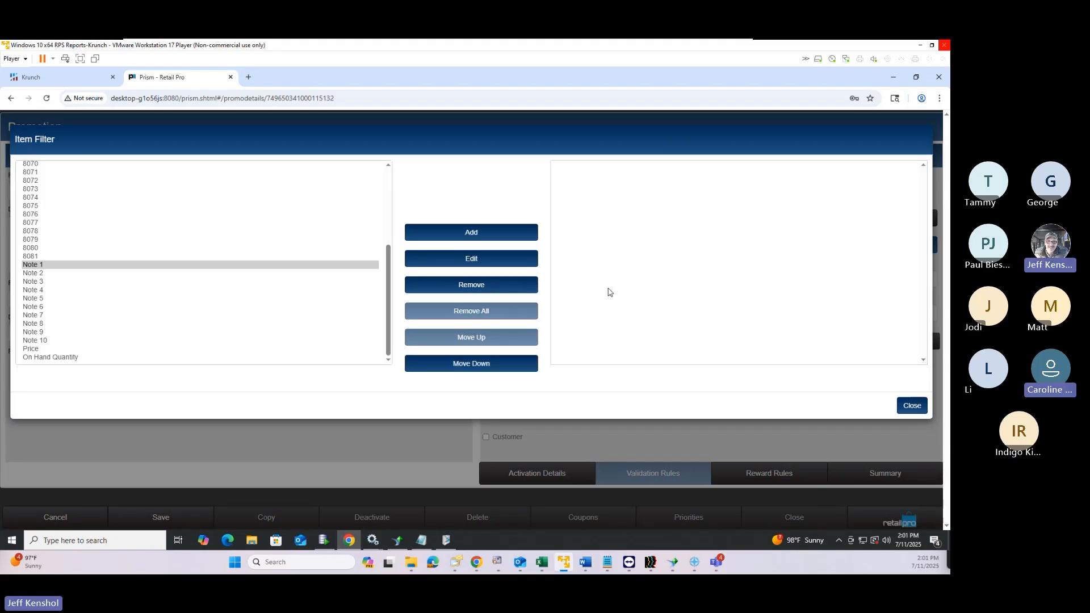
# Require coupon code '30% Off Sale' for the promotion and mark it preset
pyautogui.click(919, 411)
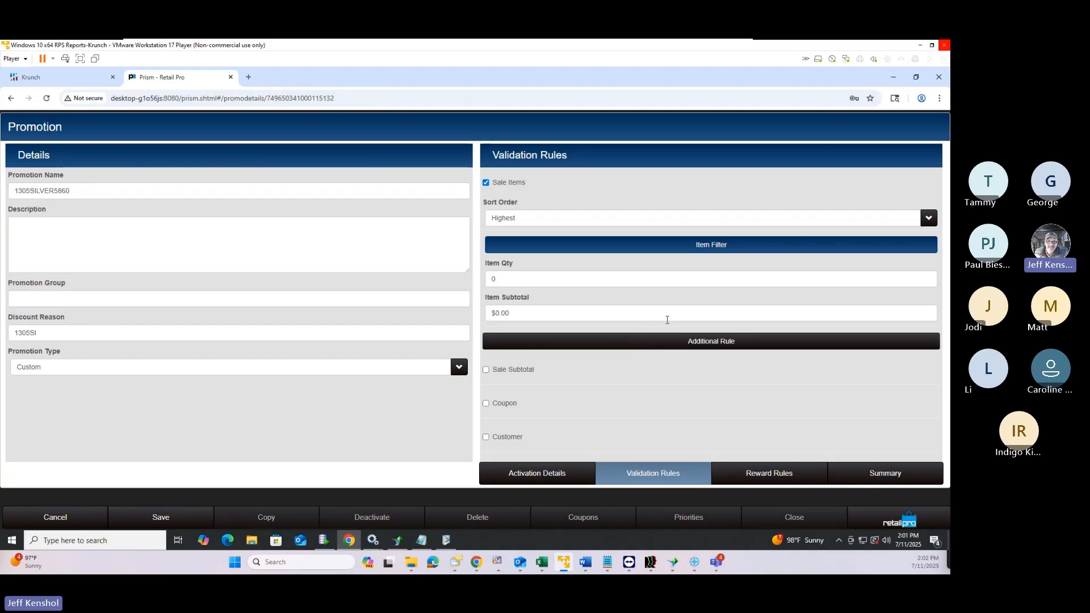
pyautogui.click(486, 404)
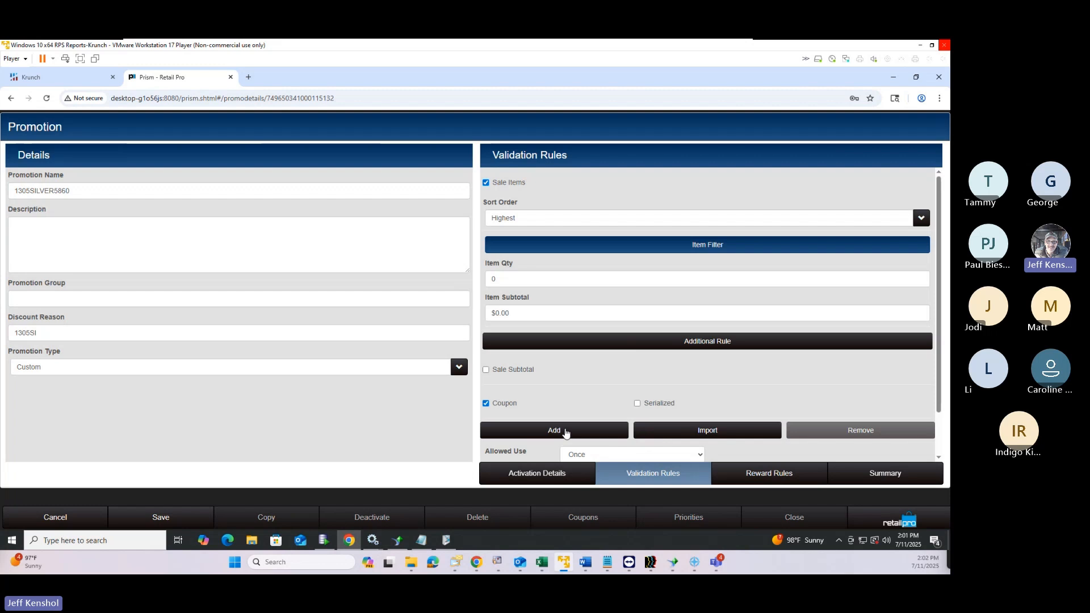
pyautogui.click(554, 430)
pyautogui.scroll(-2, 544, 349)
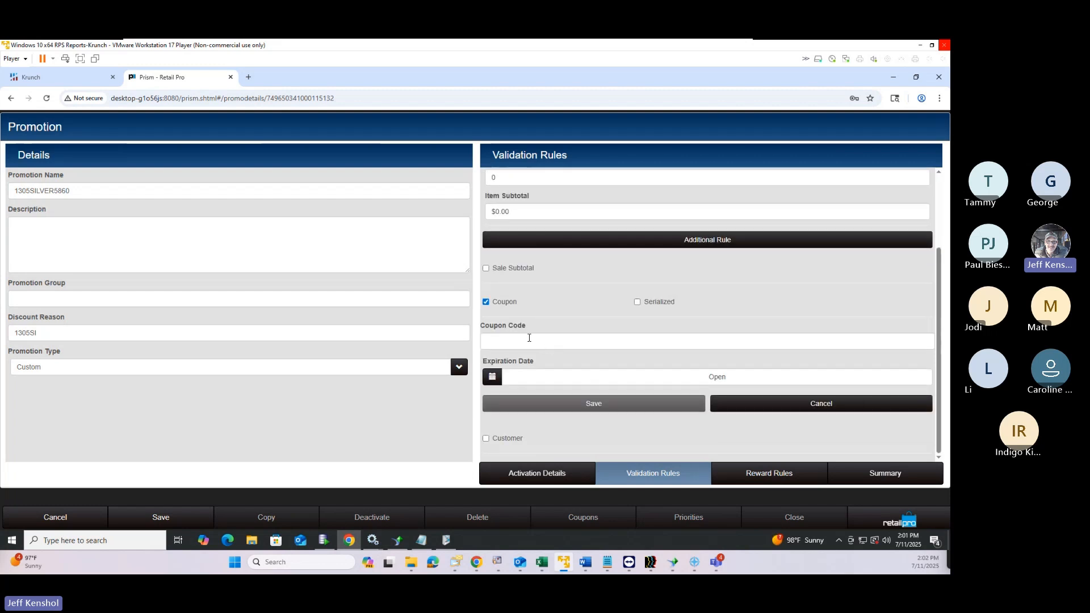
pyautogui.click(528, 339)
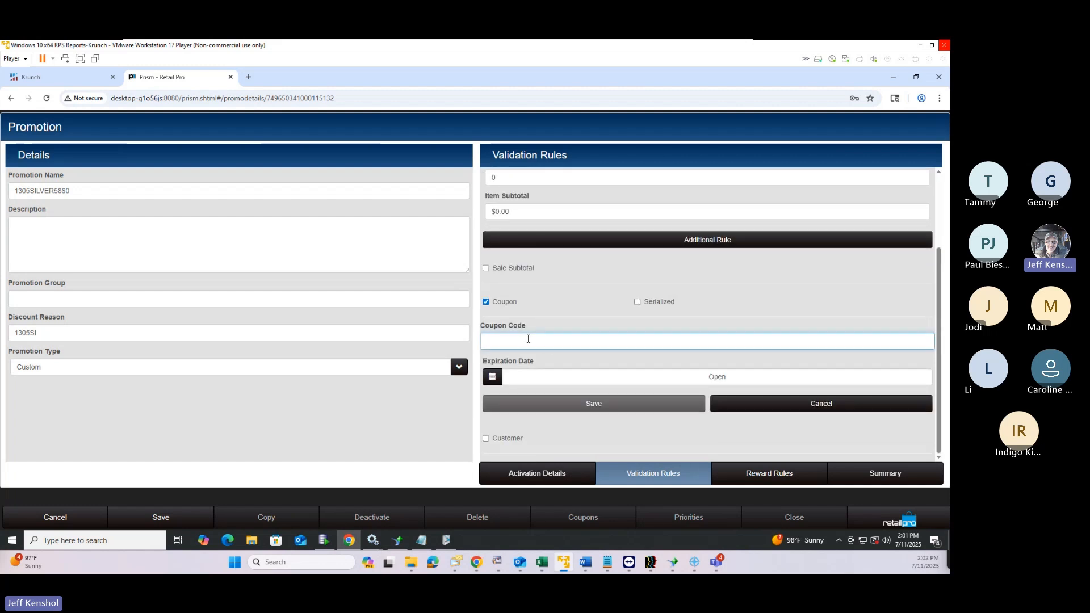
pyautogui.write('30% ')
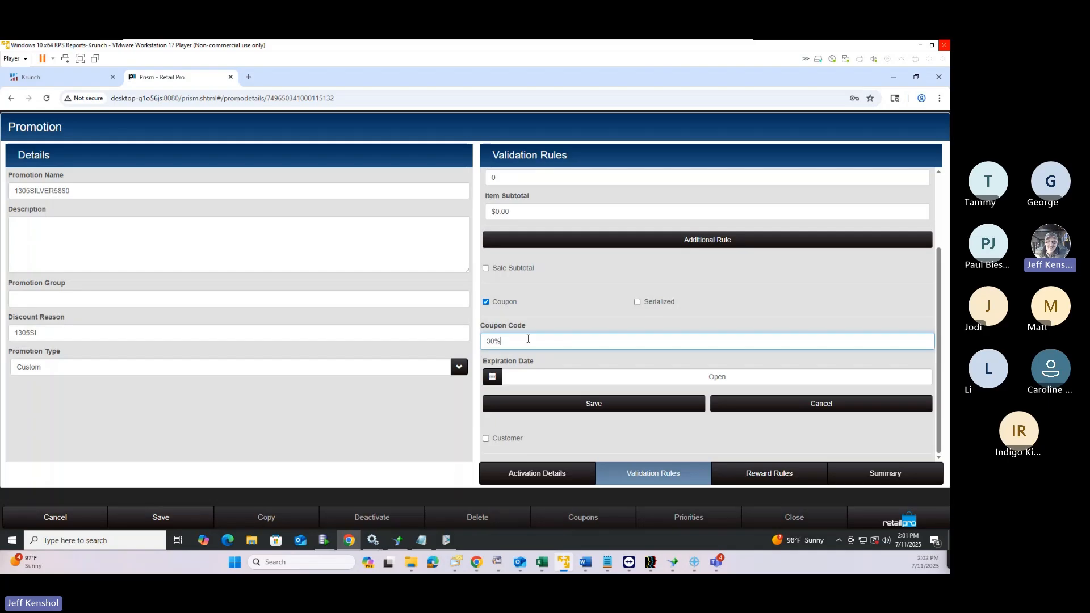
pyautogui.write('Off SA')
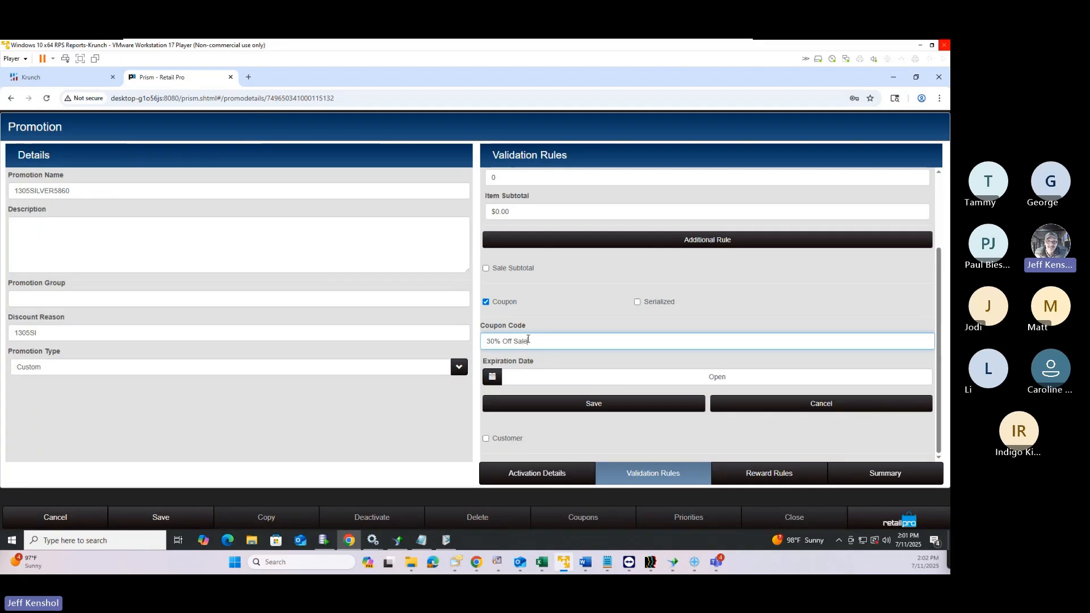
pyautogui.click(647, 407)
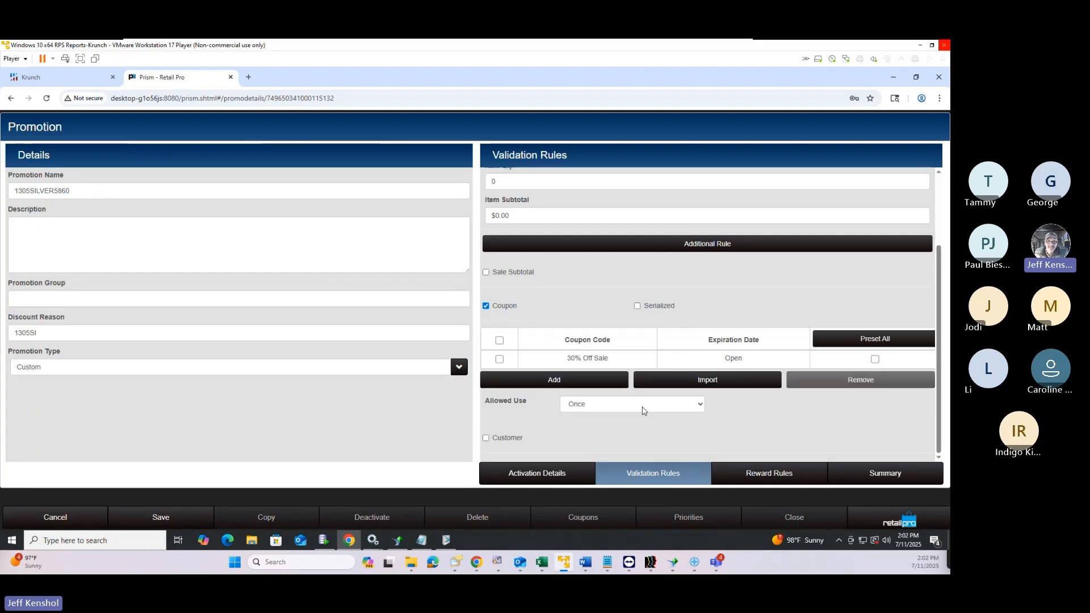
pyautogui.click(875, 359)
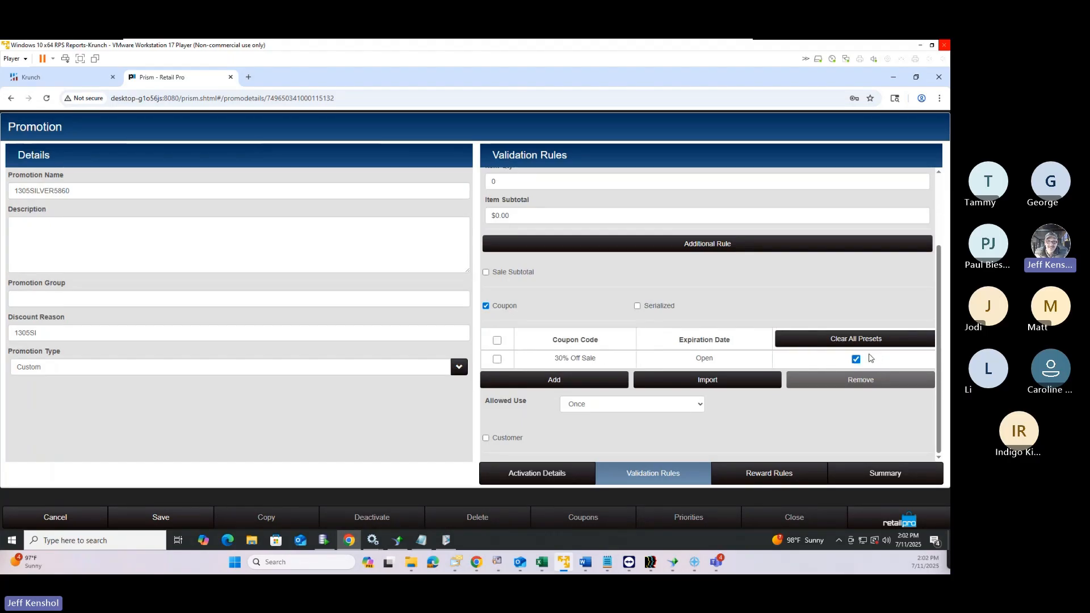
# Turn on an Item Discount reward with value 30, then save and activate the promotion
pyautogui.click(774, 473)
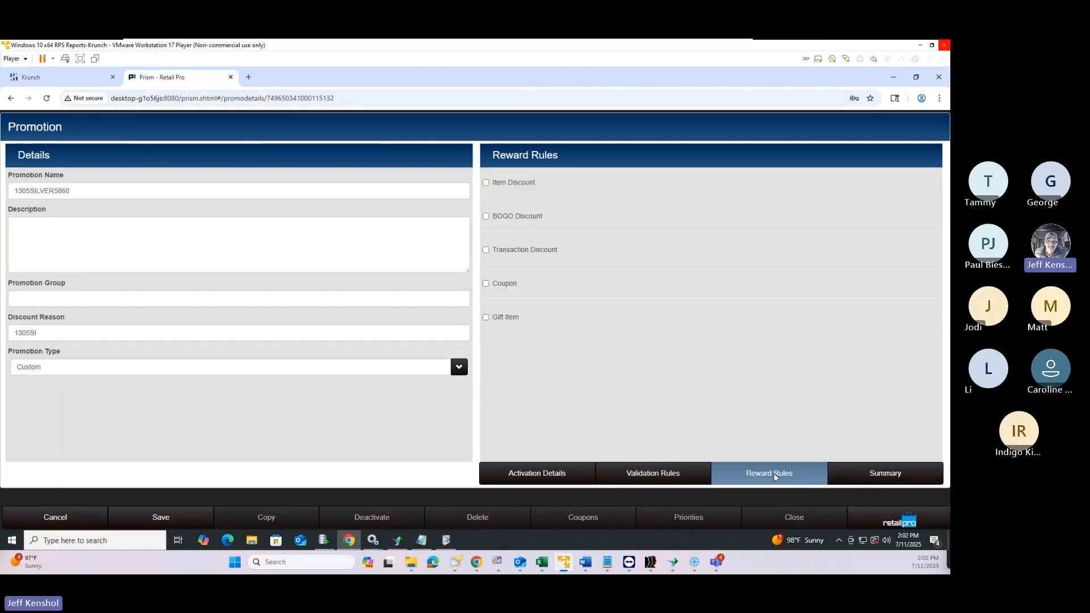
pyautogui.click(485, 182)
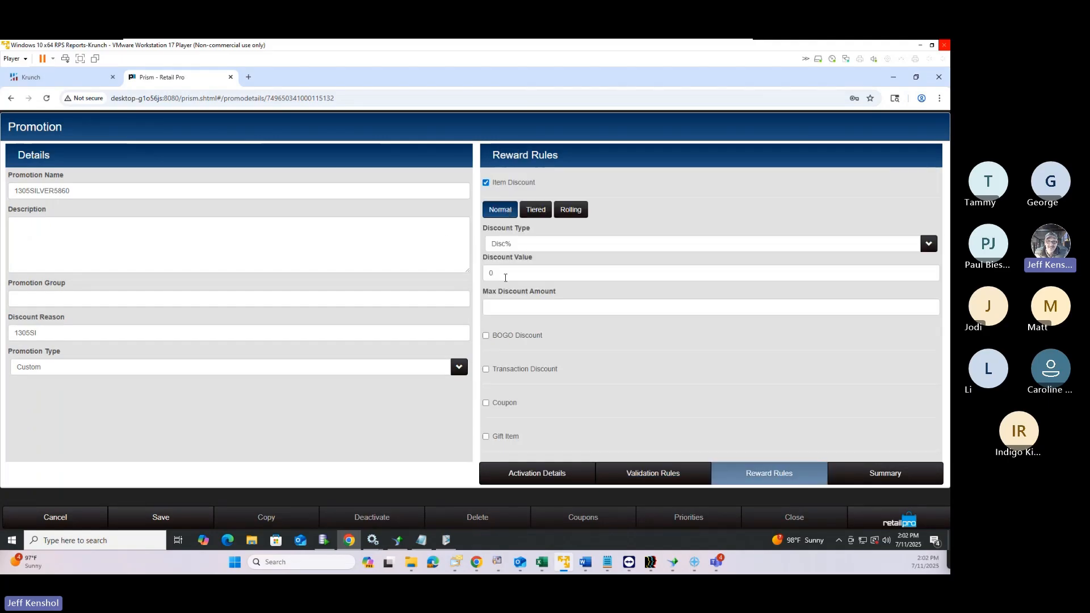
pyautogui.click(493, 273)
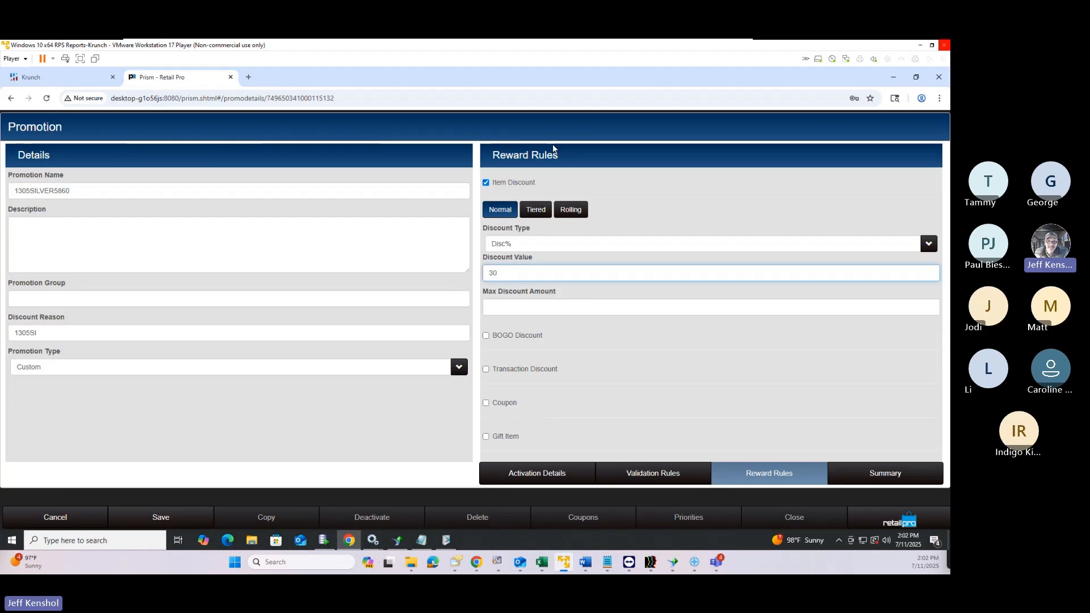
pyautogui.write('30')
pyautogui.click(161, 517)
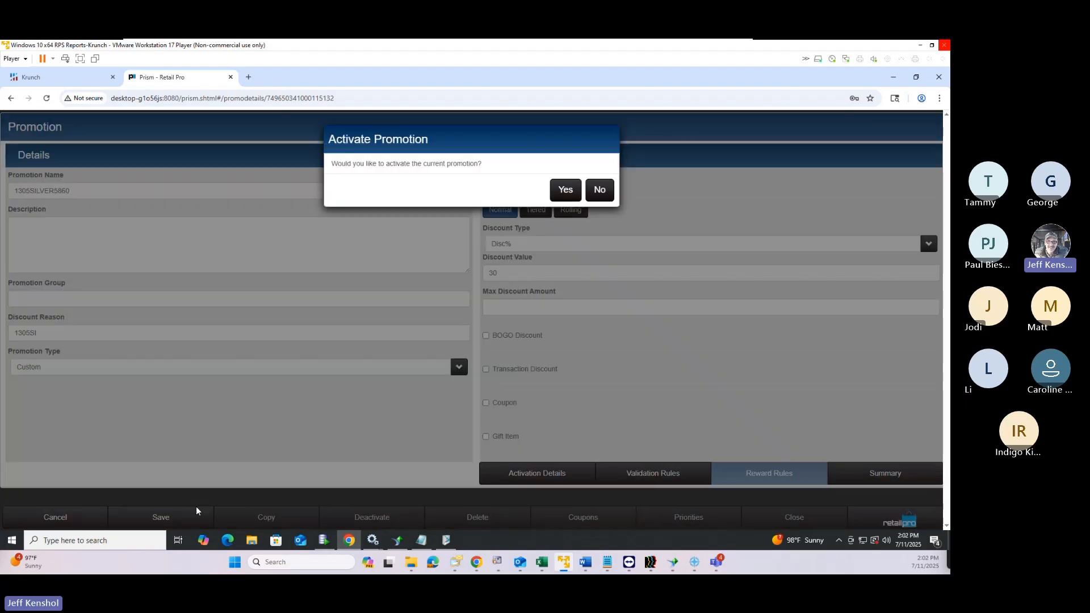
pyautogui.click(569, 195)
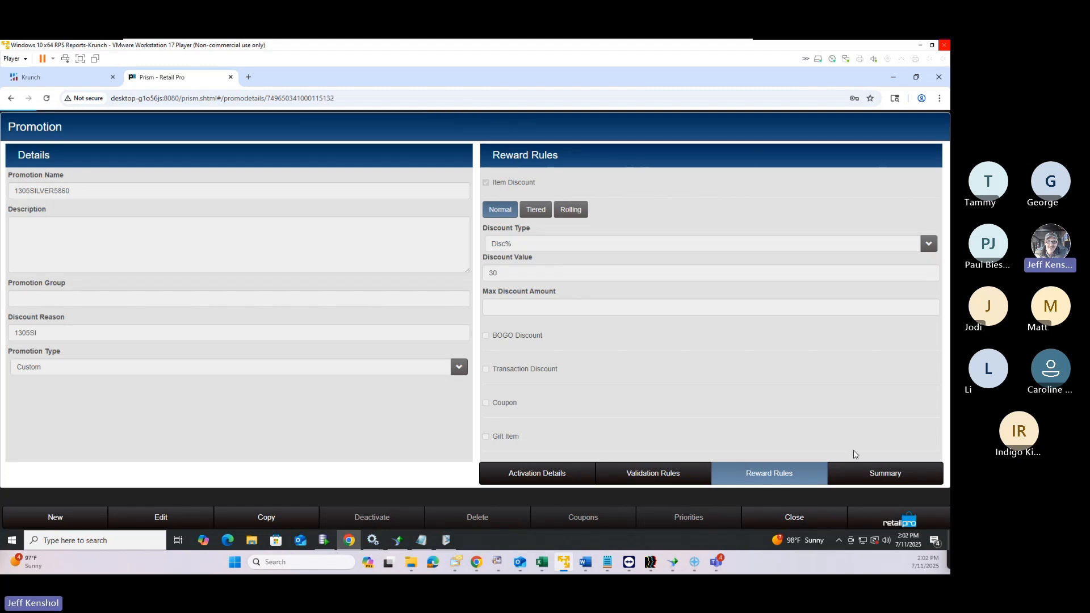
# Start a new Point of Sale transaction and add item 1305SILVER5860 to it
pyautogui.click(897, 519)
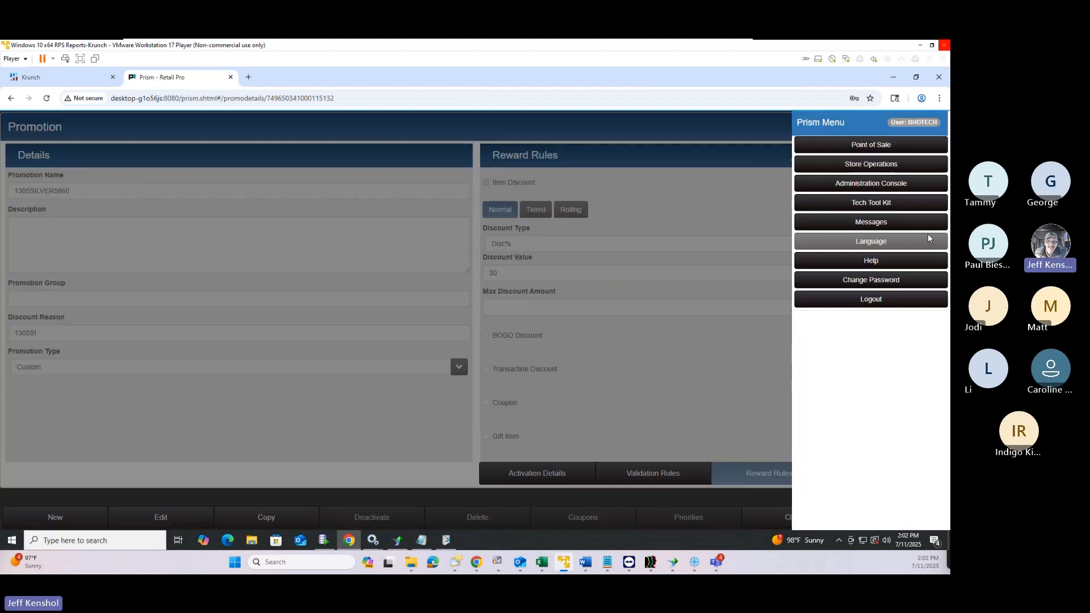
pyautogui.click(871, 146)
pyautogui.click(92, 224)
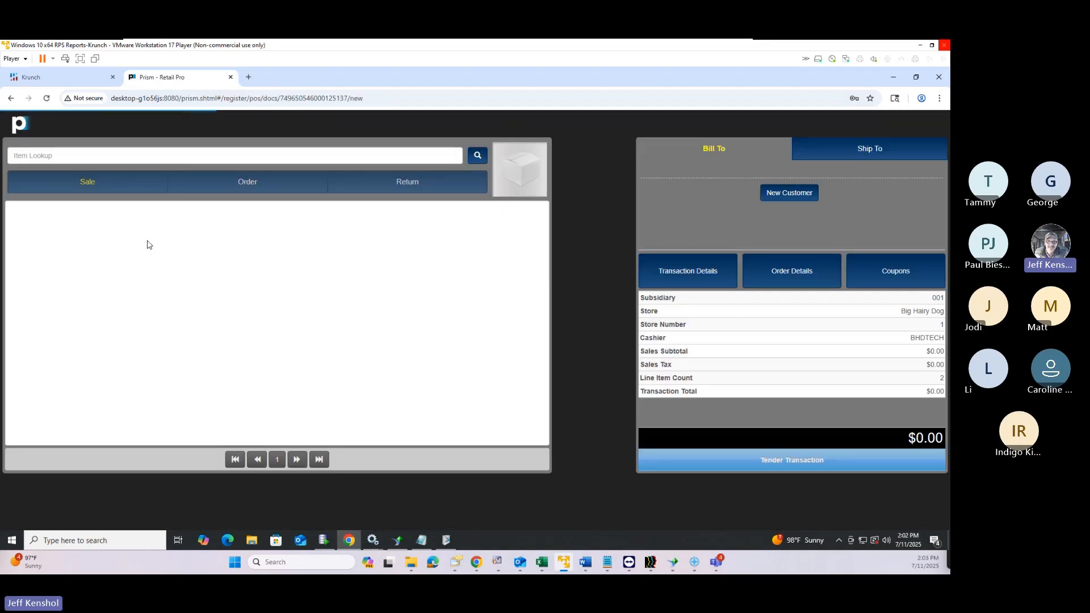
pyautogui.click(92, 158)
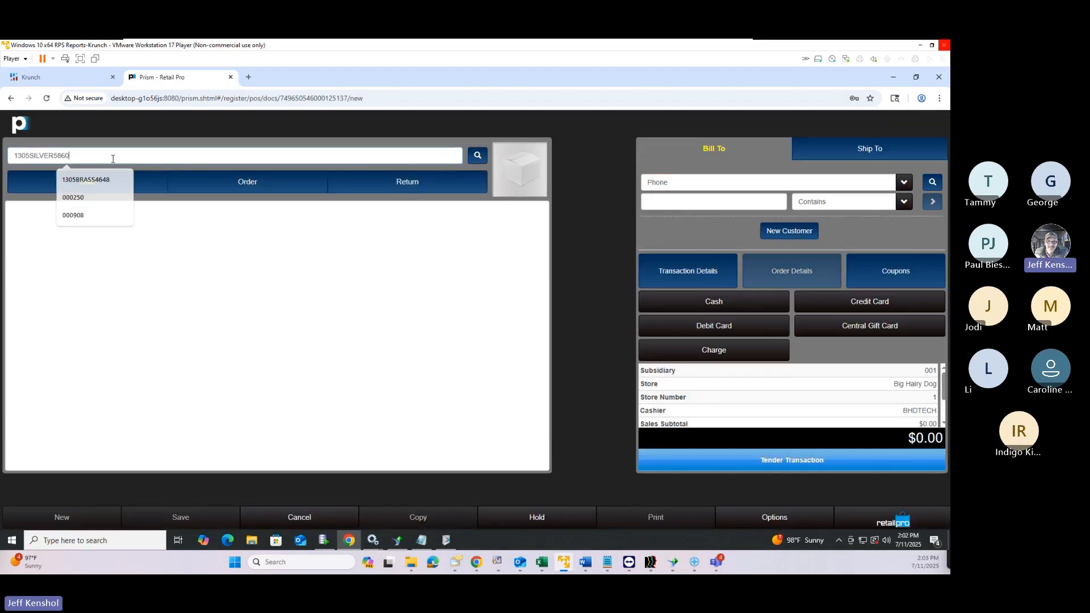
pyautogui.click(111, 178)
pyautogui.press('Return')
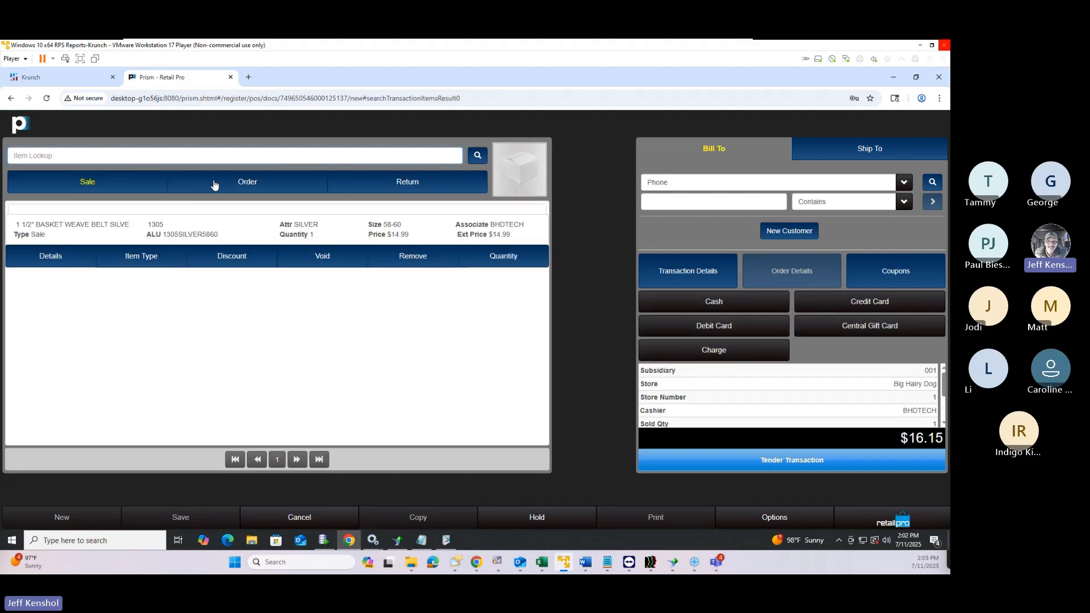
# Search inventory and add quantity 1 of each other silver Basket Weave Belt size, starting at 30-32-32
pyautogui.click(481, 159)
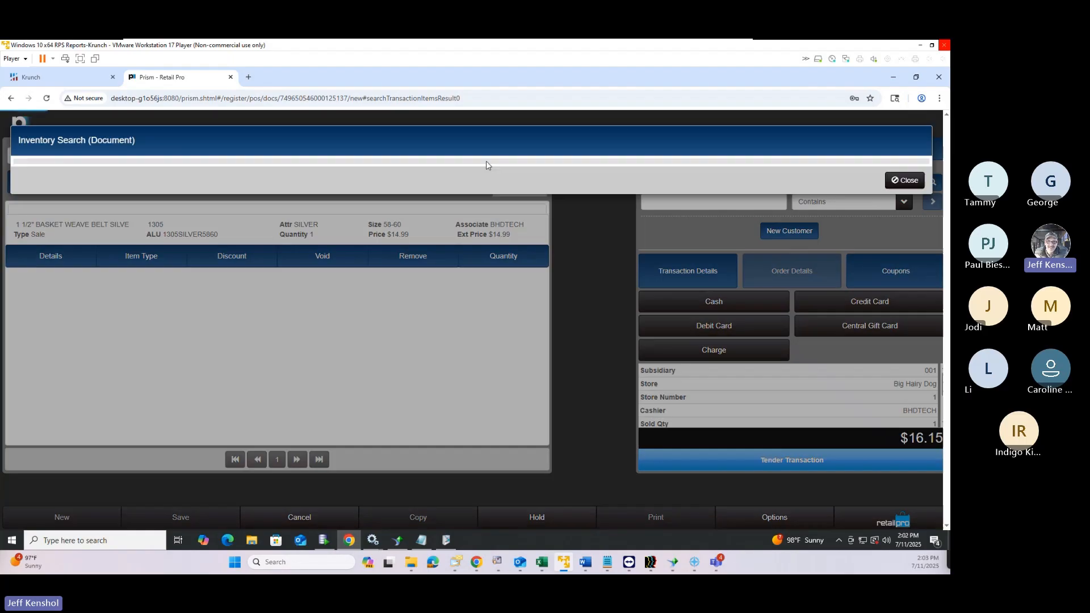
pyautogui.click(371, 406)
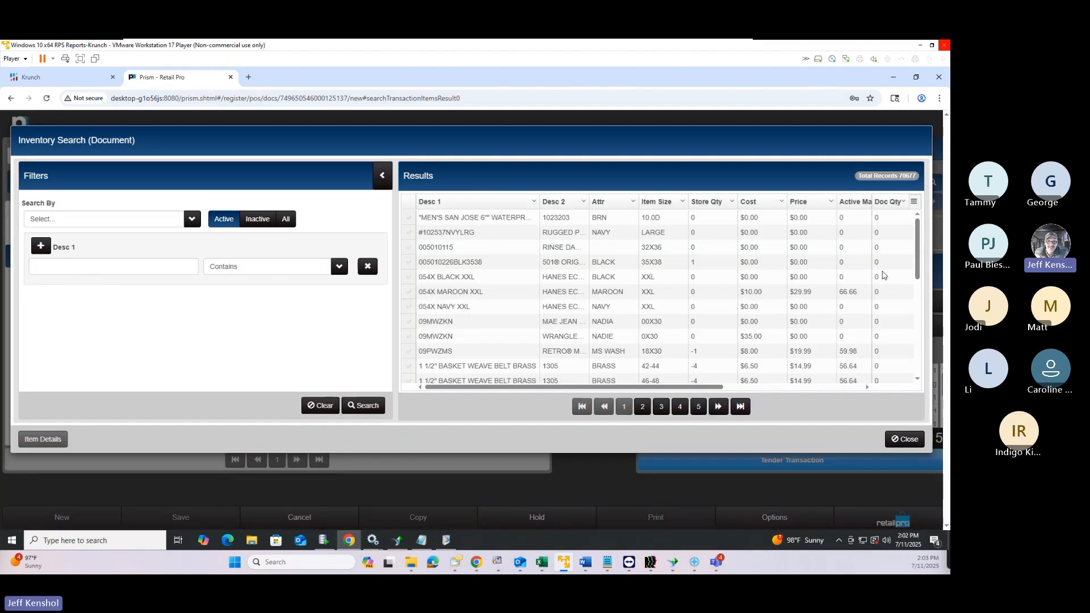
pyautogui.scroll(-5, 858, 318)
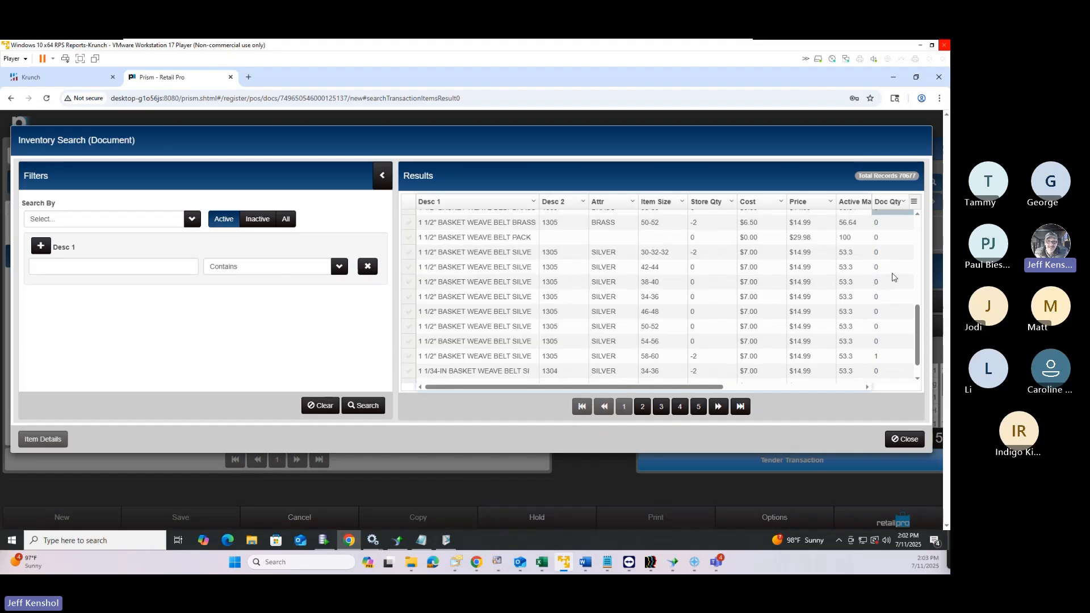
pyautogui.click(885, 249)
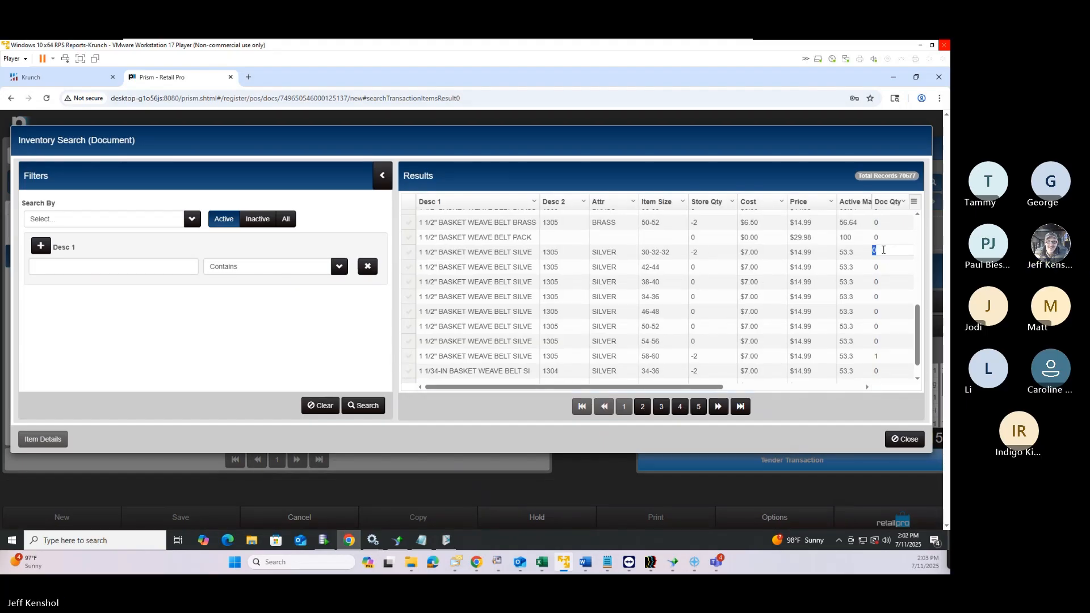
pyautogui.write('1')
pyautogui.press('Return')
pyautogui.write('1')
pyautogui.press('Return')
pyautogui.write('1')
pyautogui.press('Return')
pyautogui.write('1')
pyautogui.press('Return')
pyautogui.write('1')
pyautogui.press('Return')
pyautogui.write('1')
pyautogui.press('Return')
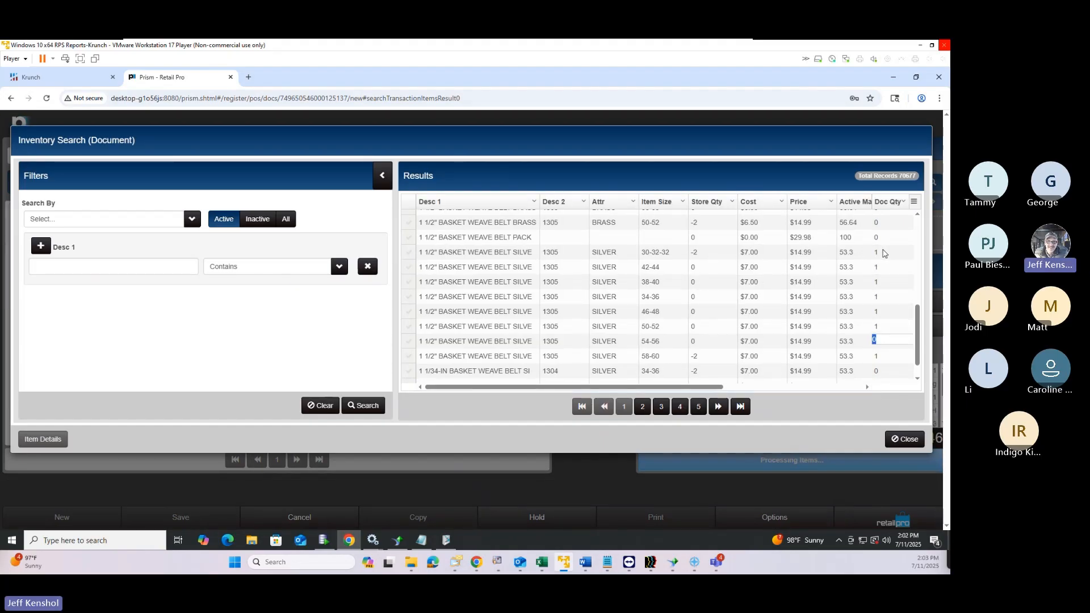
pyautogui.write('1')
pyautogui.click(904, 439)
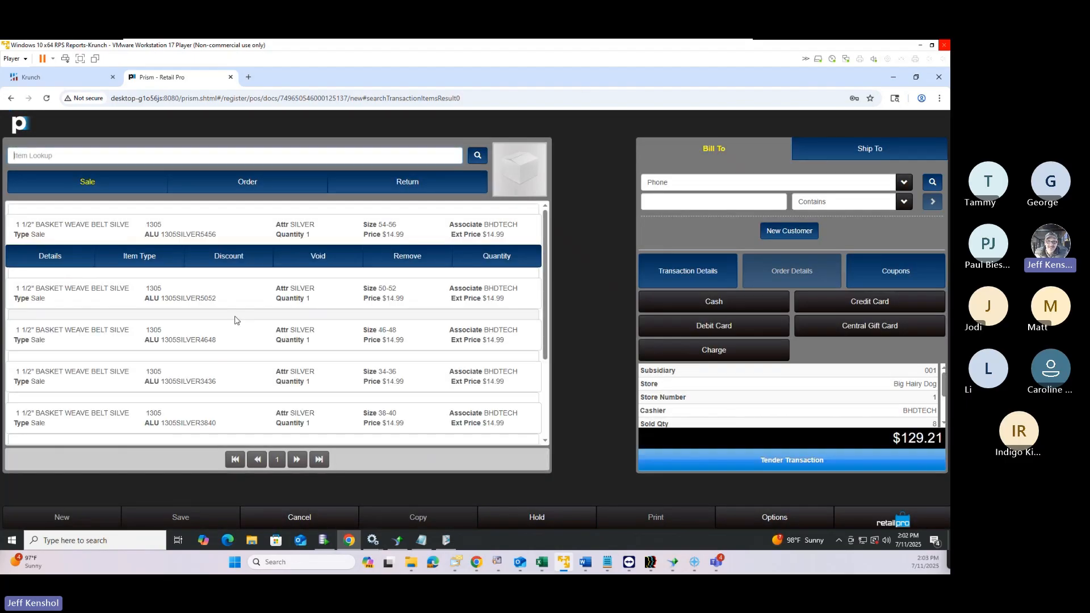
pyautogui.scroll(-3, 236, 321)
pyautogui.scroll(2, 237, 321)
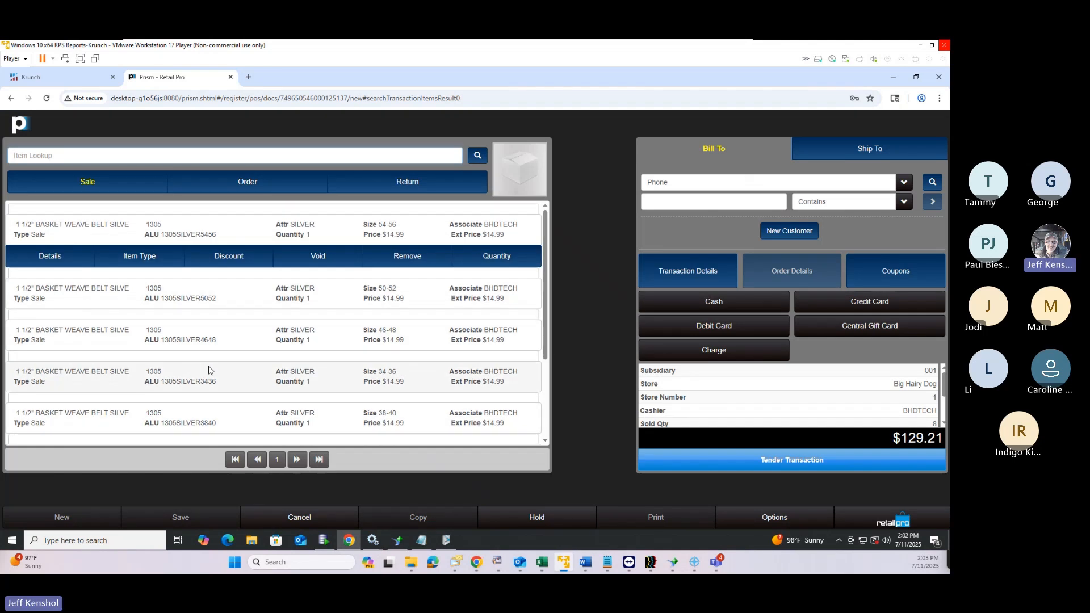
# Add the preset '30% Off Sale' coupon so each belt costs $10.49 and the total is $90.42
pyautogui.click(918, 273)
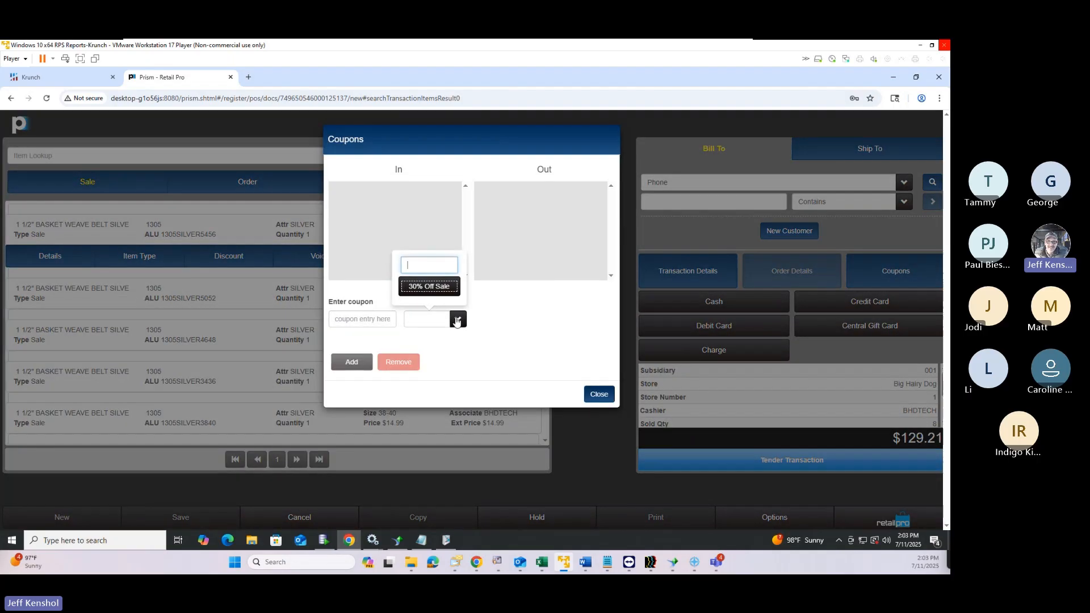
pyautogui.click(456, 321)
pyautogui.click(457, 322)
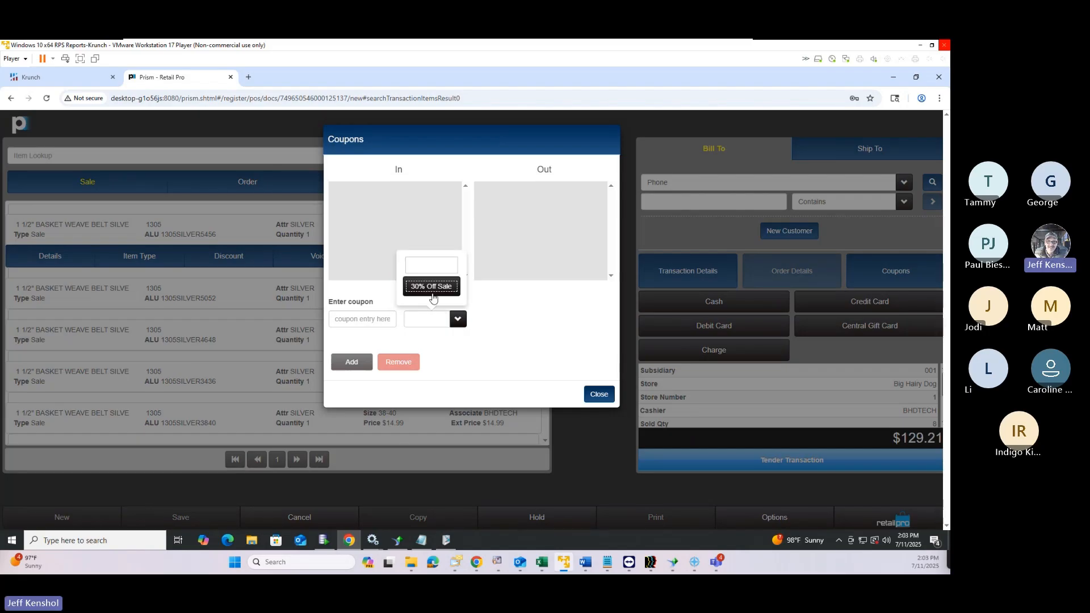
pyautogui.click(426, 282)
pyautogui.click(355, 366)
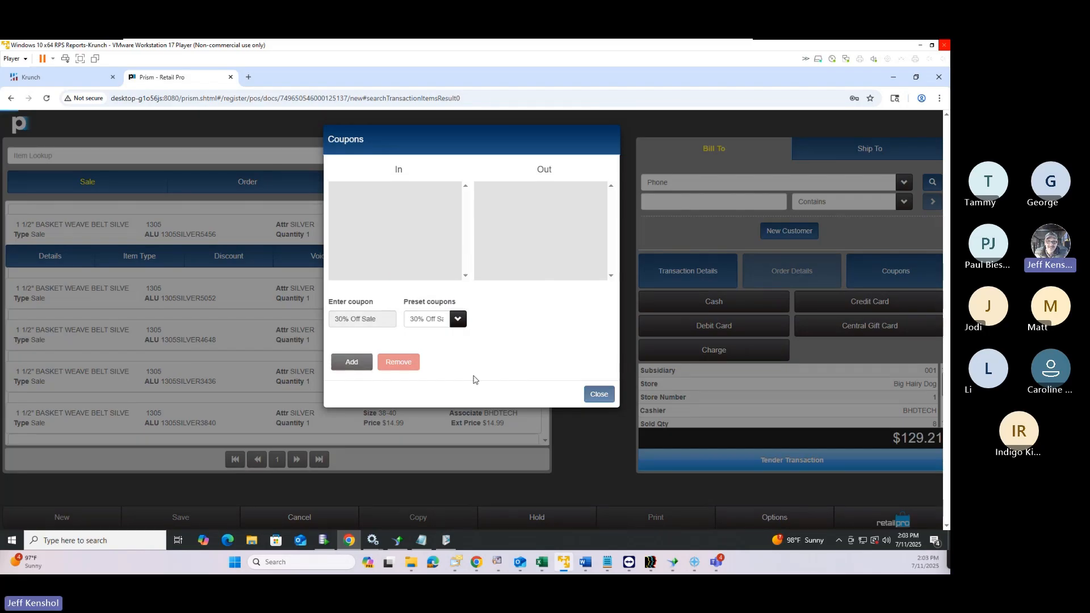
pyautogui.click(599, 395)
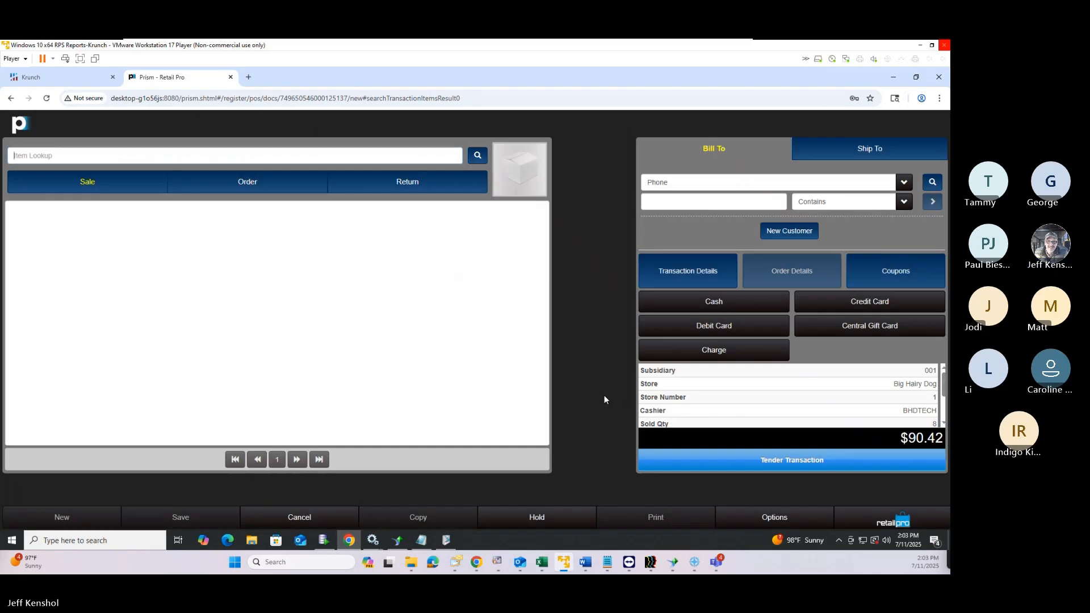
pyautogui.scroll(-5, 401, 387)
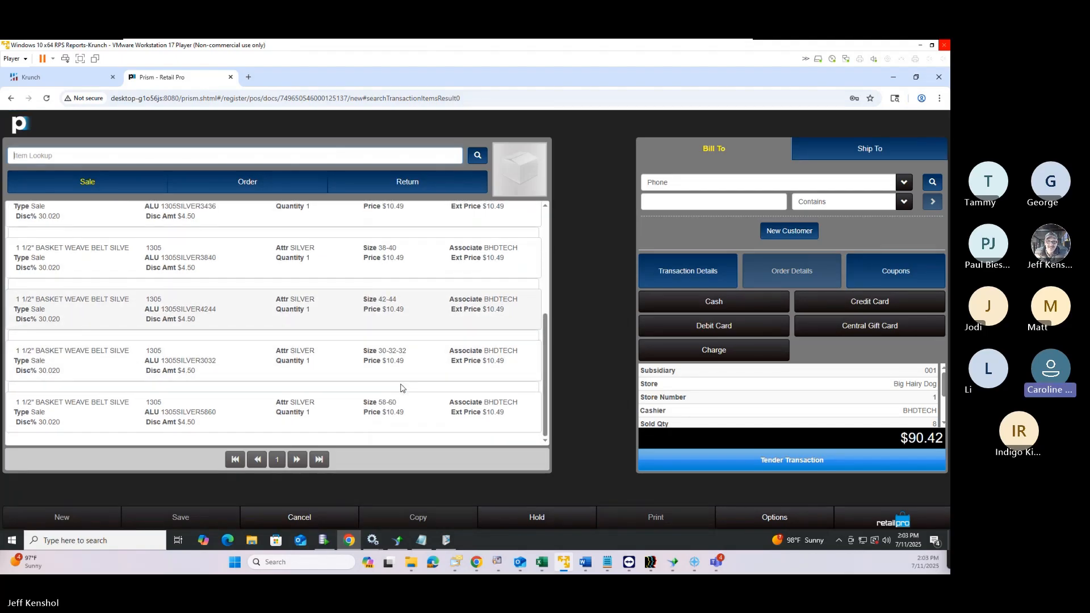
pyautogui.scroll(5, 401, 388)
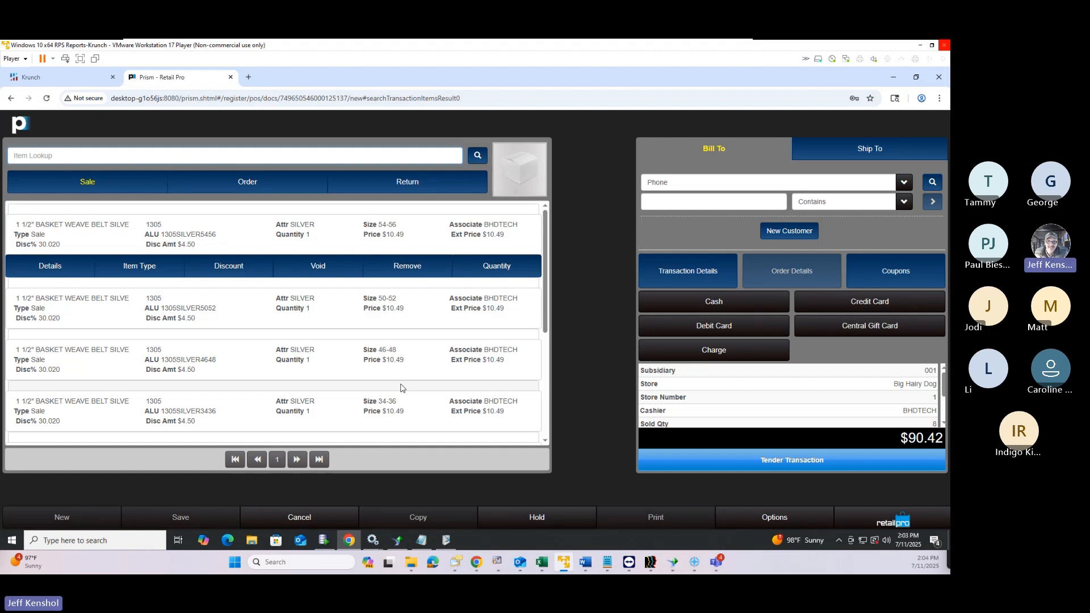
# Leave for Point of Sale and confirm discarding the current belt sale
pyautogui.click(894, 519)
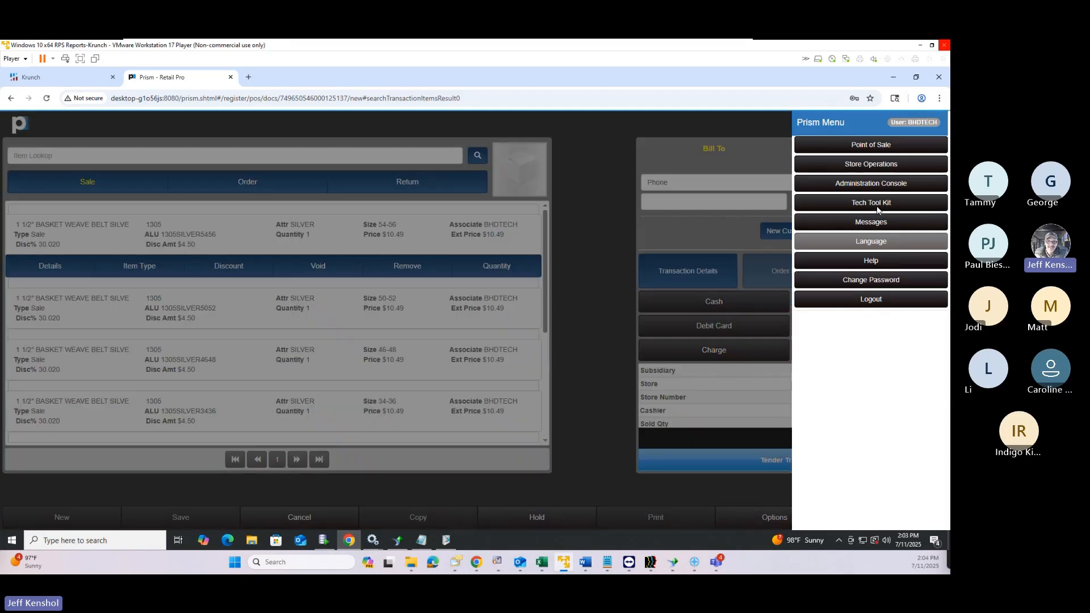
pyautogui.click(872, 147)
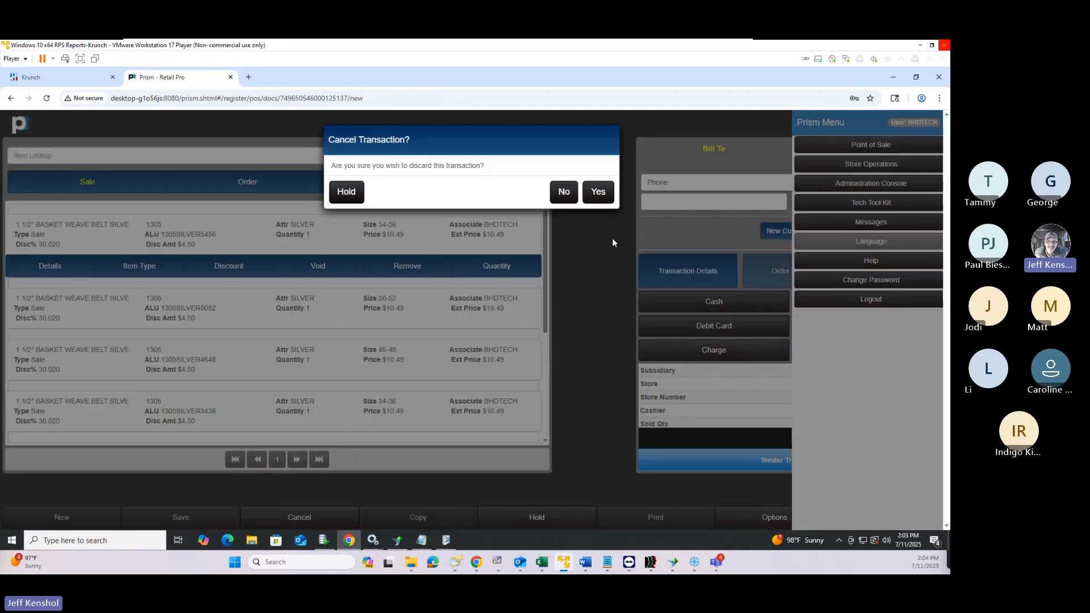
pyautogui.click(590, 193)
# Search the Promotions list and open 1305SILVER5860 for editing
pyautogui.click(786, 290)
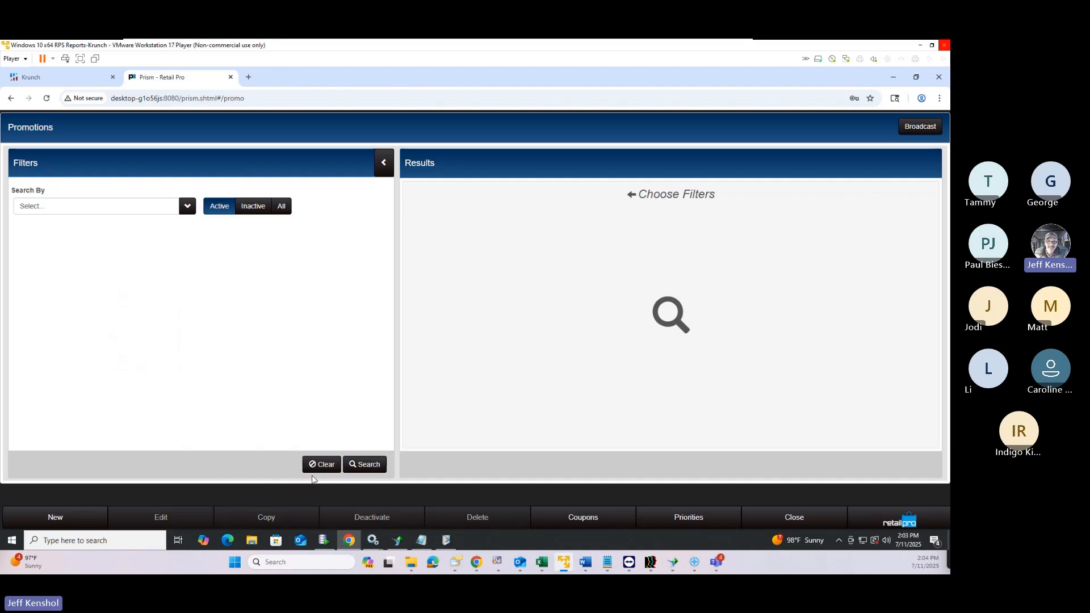
pyautogui.click(367, 465)
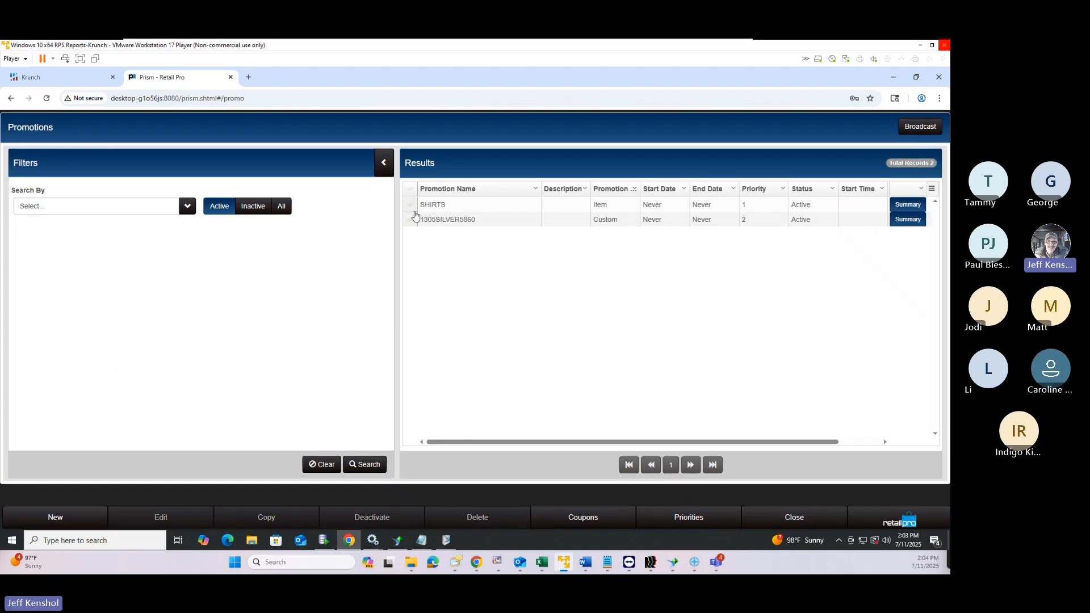
pyautogui.click(409, 220)
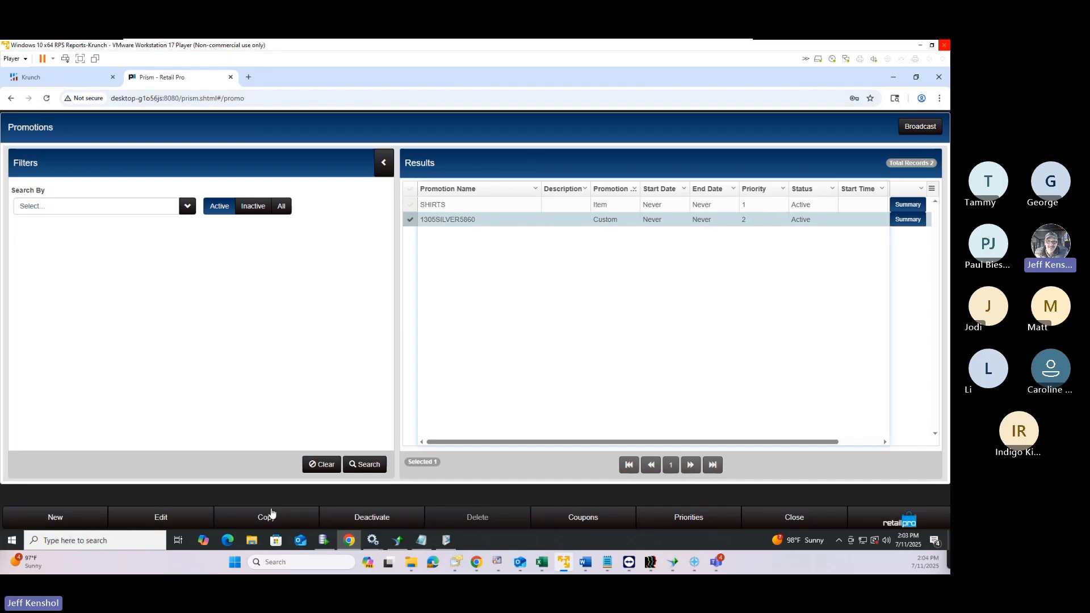
pyautogui.click(171, 525)
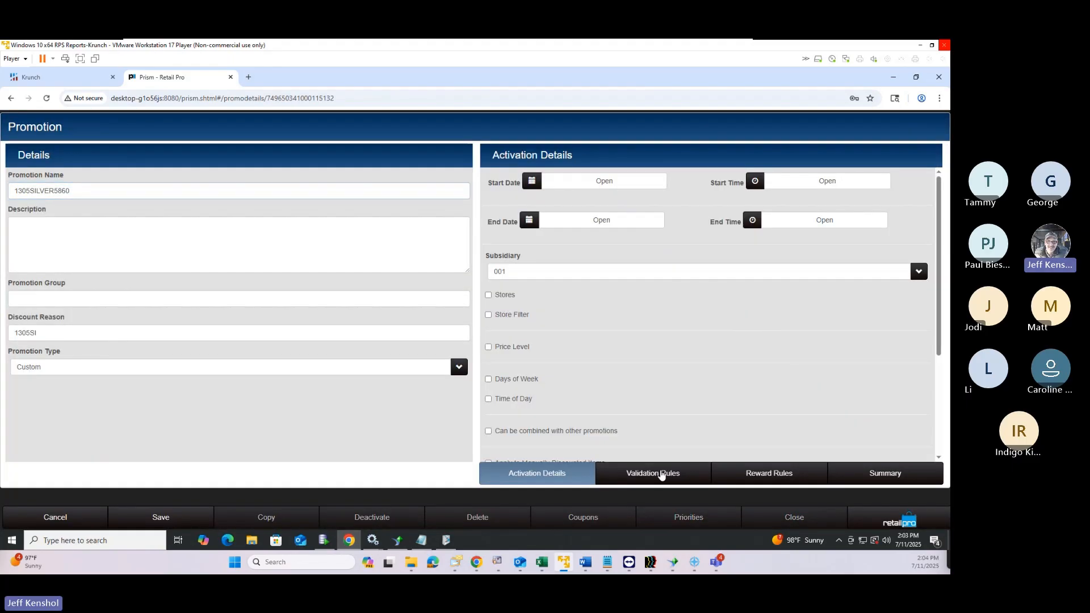
# Browse the item filter fields (8072, Note 2, On Hand Quantity) without adding any, then tick Customer
pyautogui.click(660, 472)
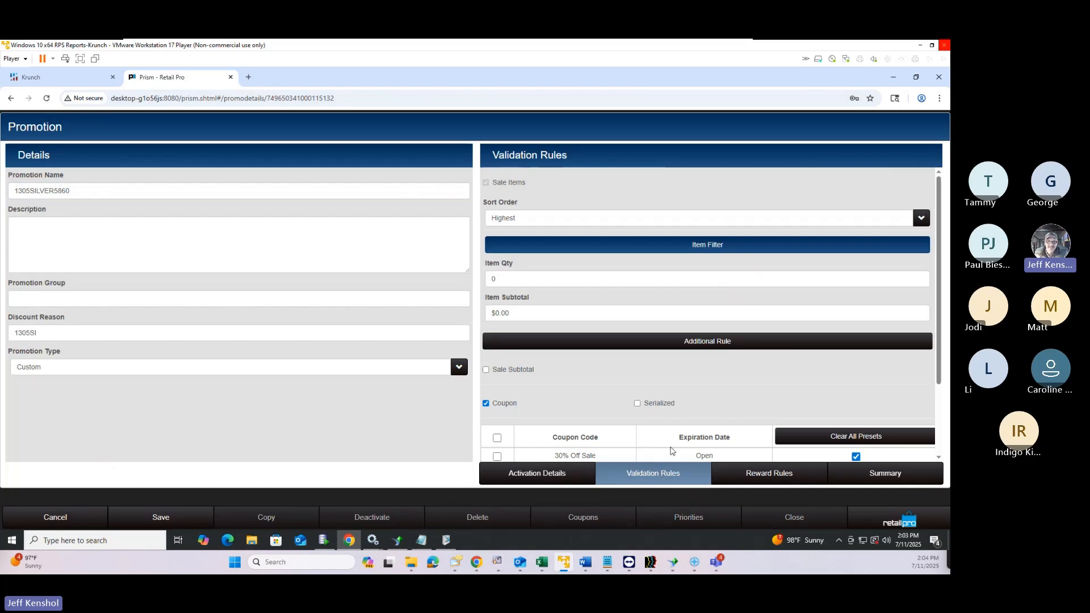
pyautogui.click(691, 246)
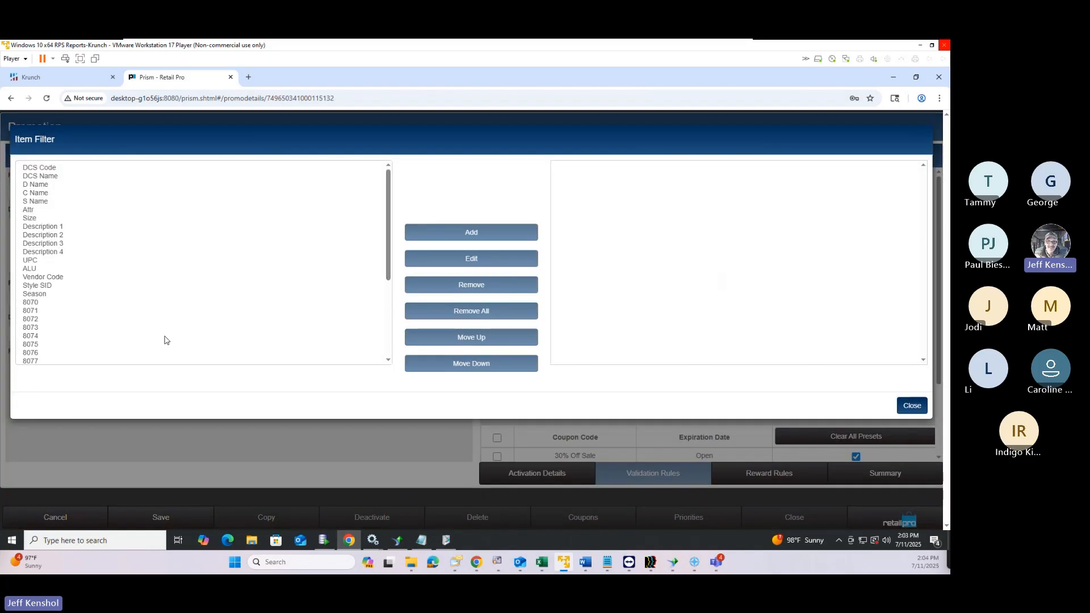
pyautogui.scroll(-3, 71, 267)
pyautogui.scroll(3, 72, 293)
pyautogui.scroll(-3, 39, 272)
pyautogui.click(38, 232)
pyautogui.click(38, 221)
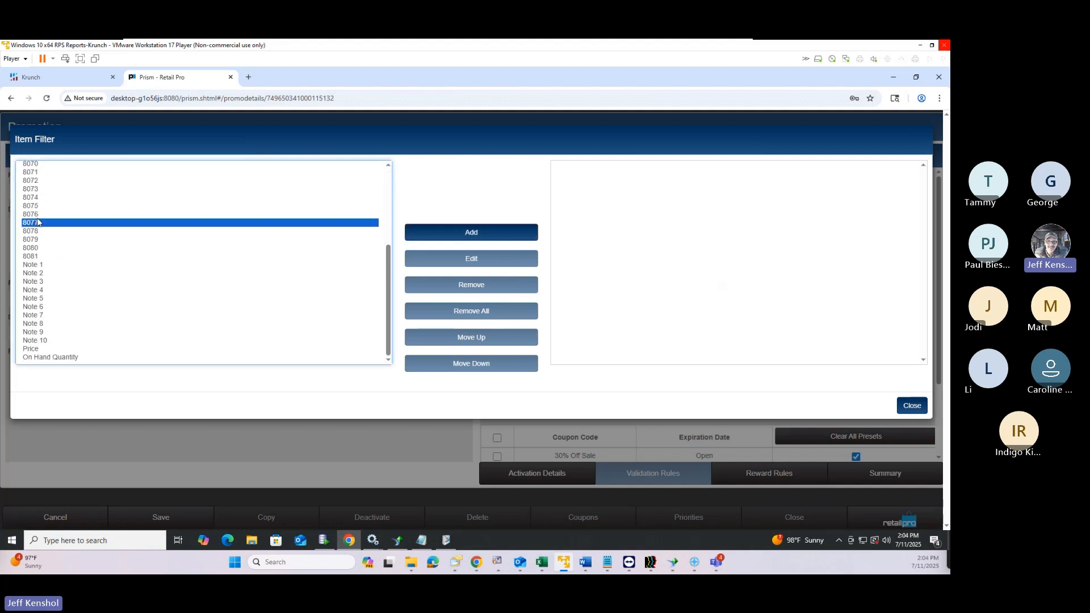
pyautogui.click(37, 200)
pyautogui.click(38, 181)
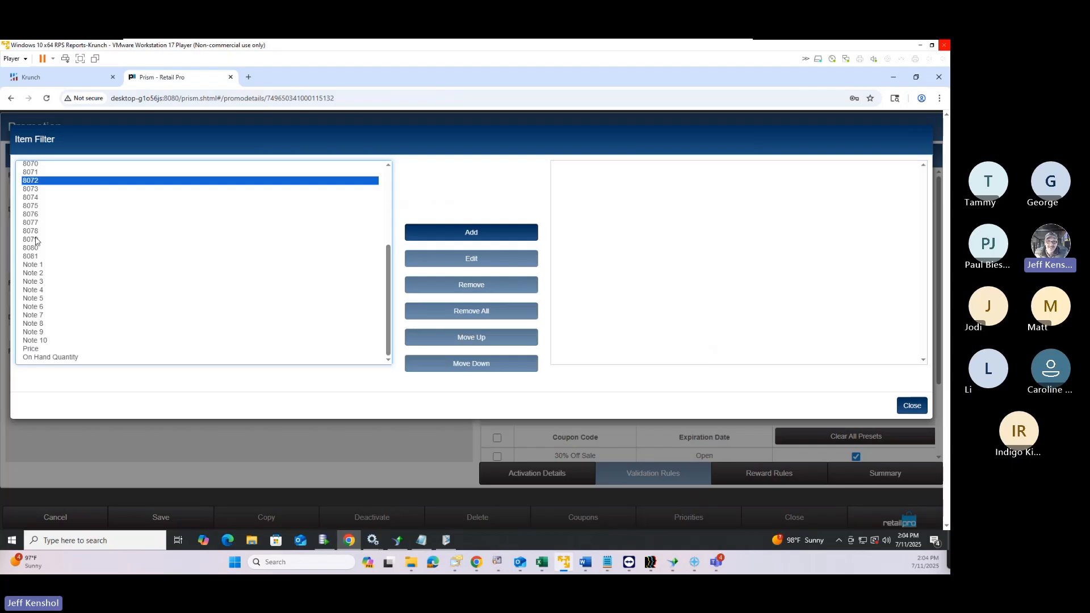
pyautogui.click(38, 273)
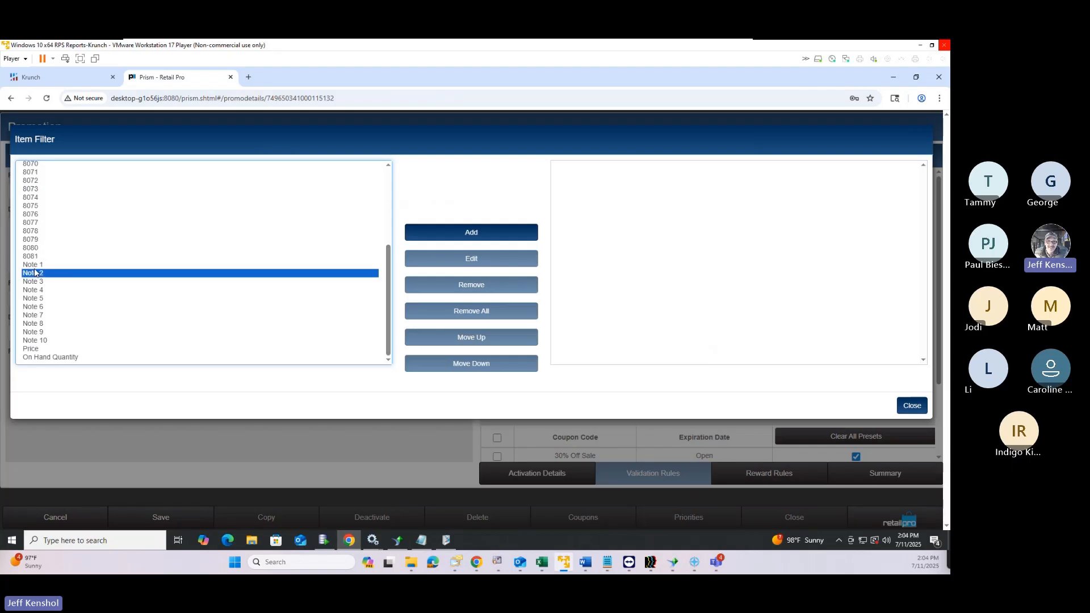
pyautogui.click(46, 358)
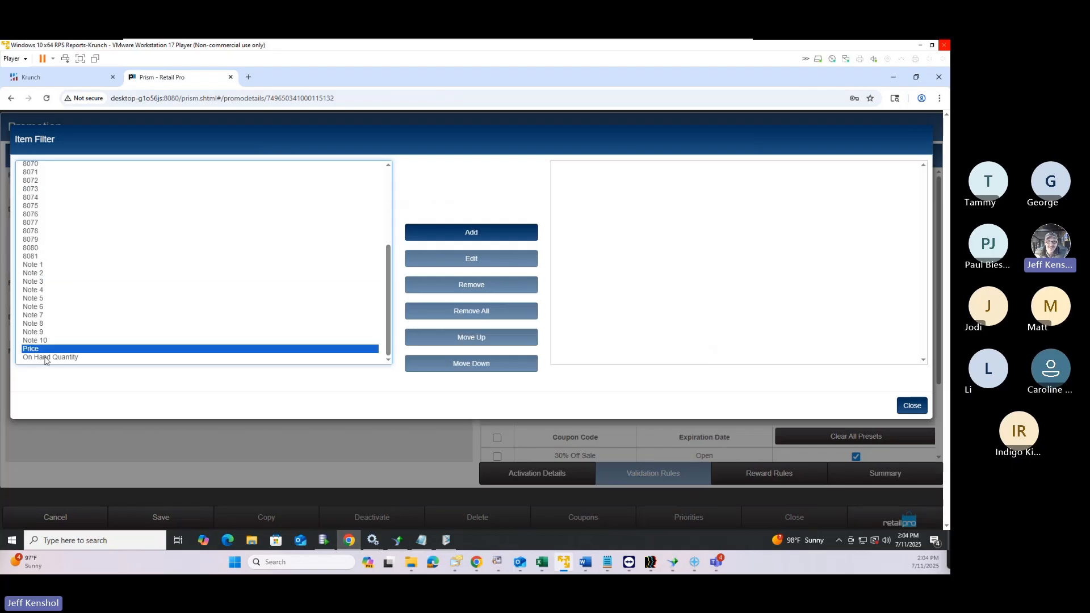
pyautogui.click(912, 407)
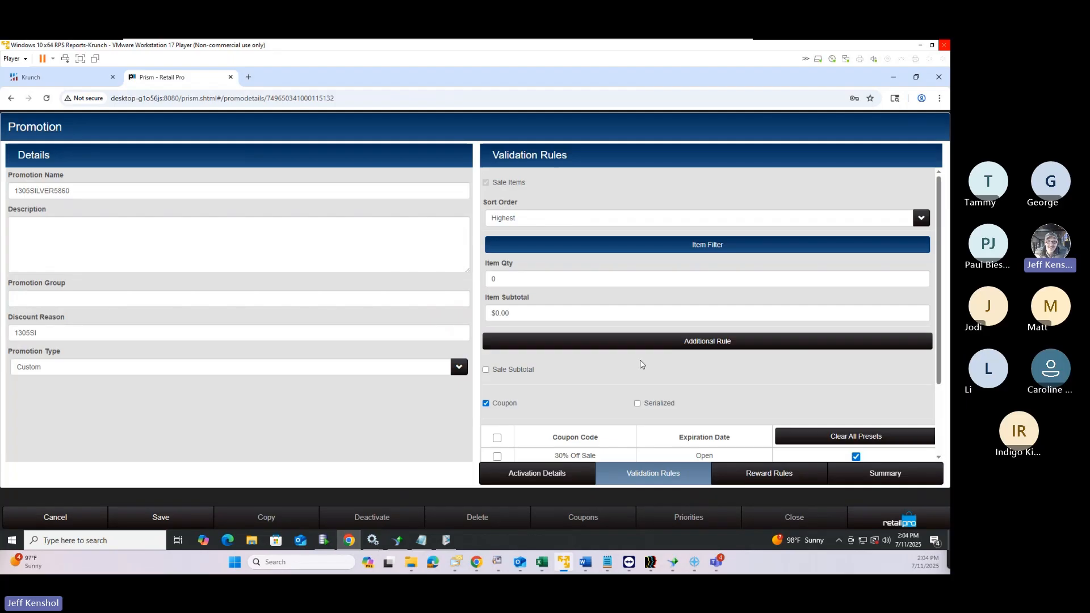
pyautogui.scroll(-2, 686, 356)
pyautogui.click(486, 438)
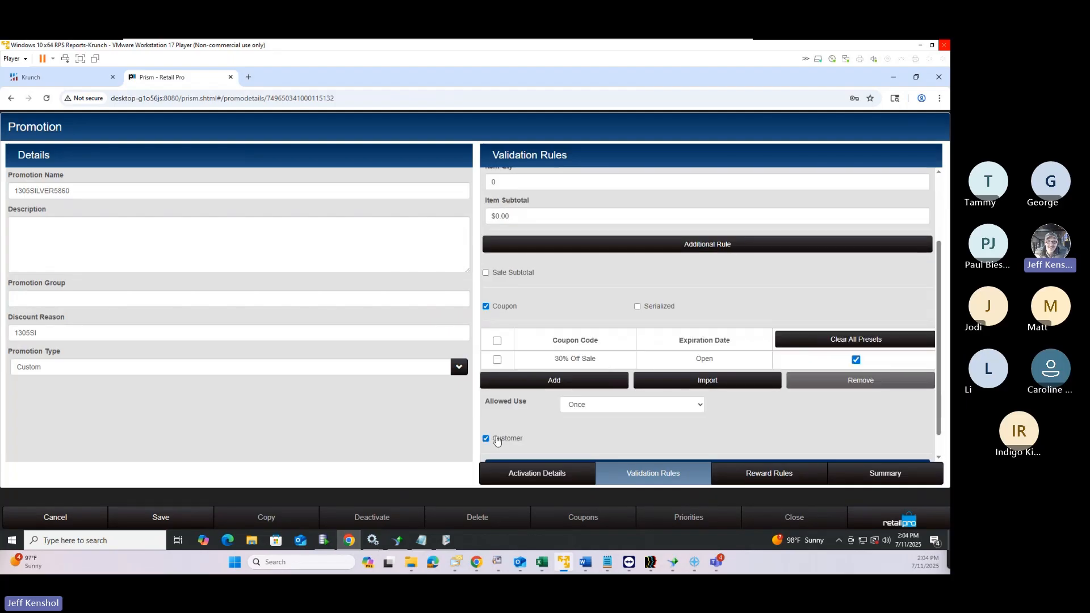
# Open the customer filter and start an Info1 filter with match value 'VIP'
pyautogui.scroll(-1, 658, 385)
pyautogui.click(675, 439)
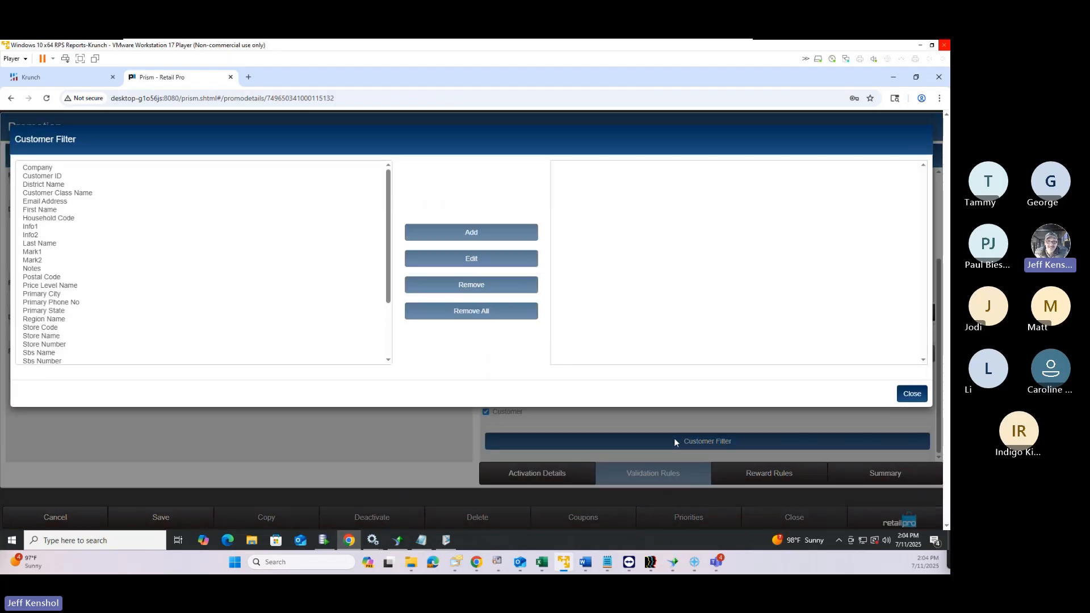
pyautogui.scroll(-2, 61, 195)
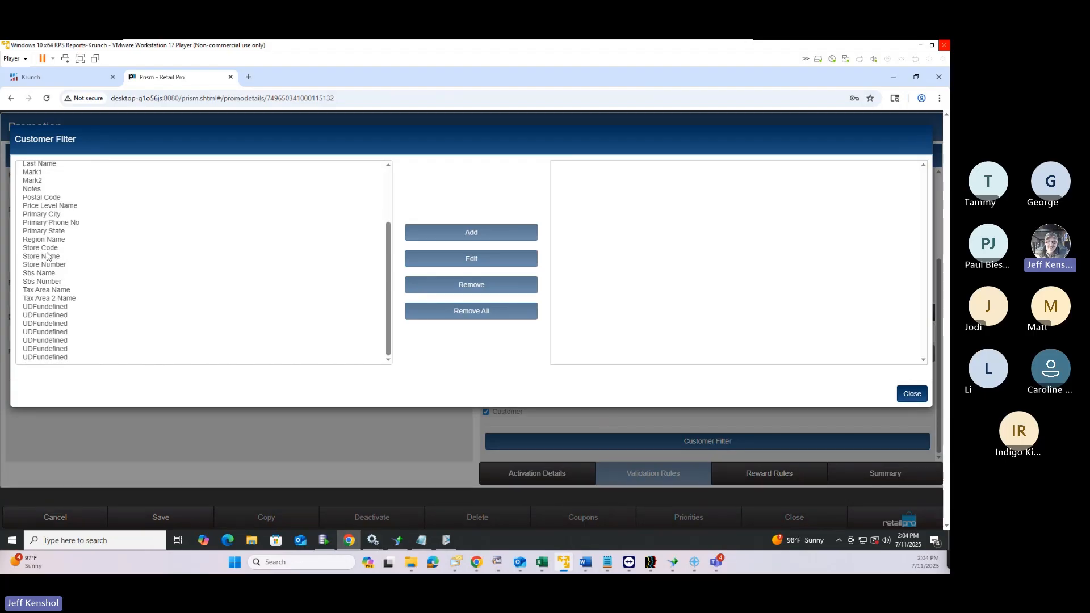
pyautogui.scroll(2, 42, 252)
pyautogui.click(39, 228)
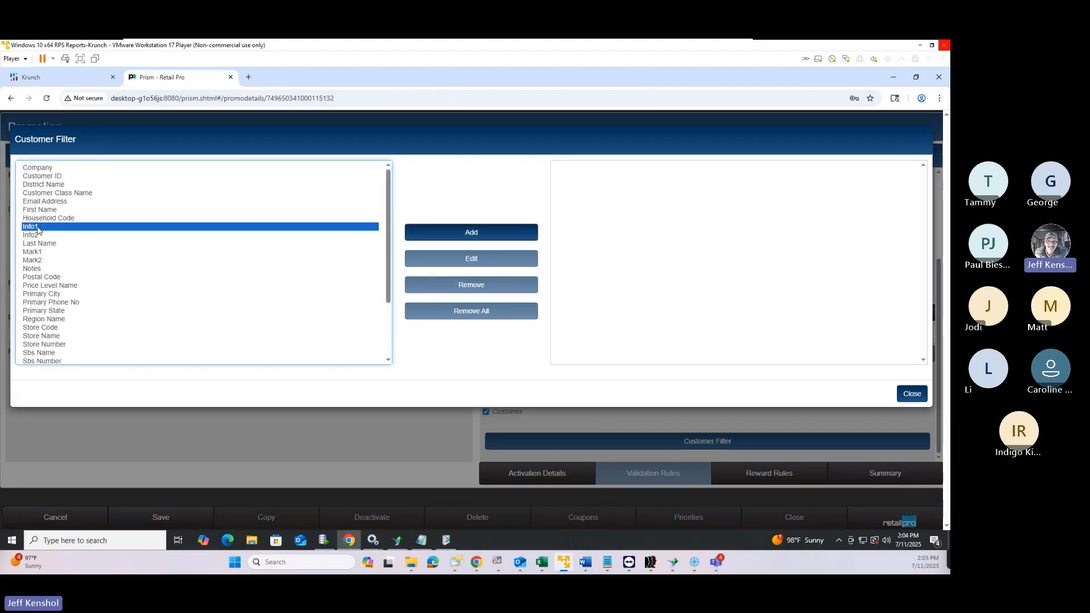
pyautogui.click(469, 232)
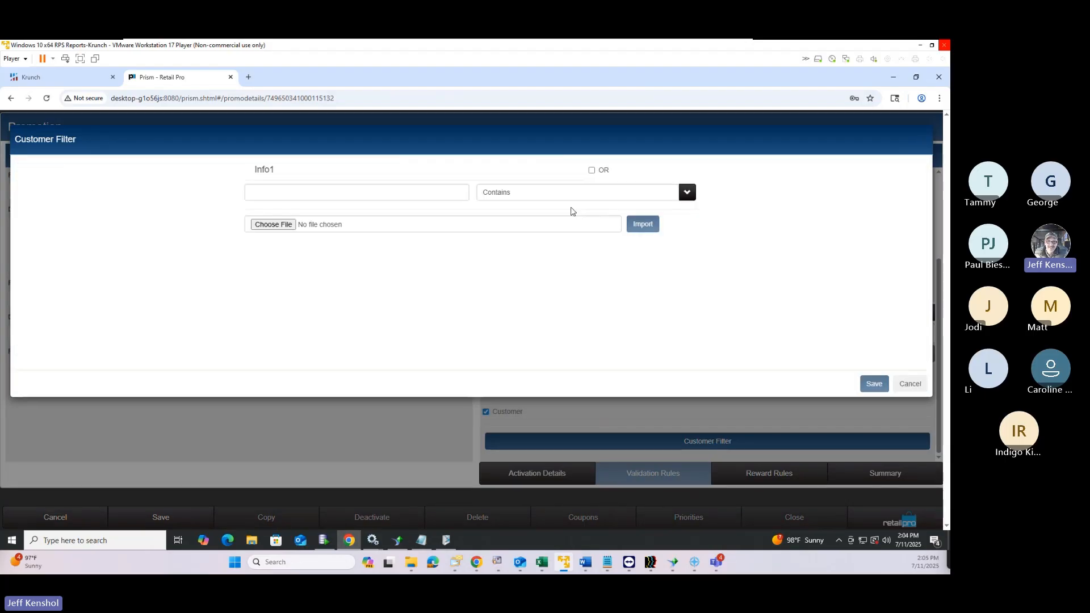
pyautogui.click(365, 190)
pyautogui.write('VIP')
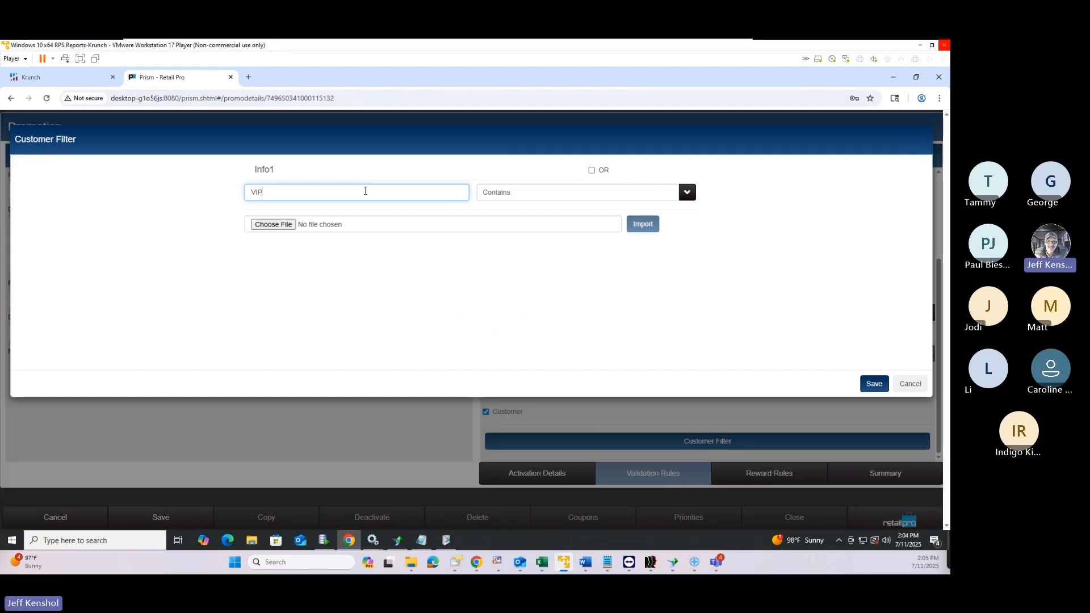
# Cancel the VIP value, close the customer filter, and untick the Customer checkbox
pyautogui.click(917, 388)
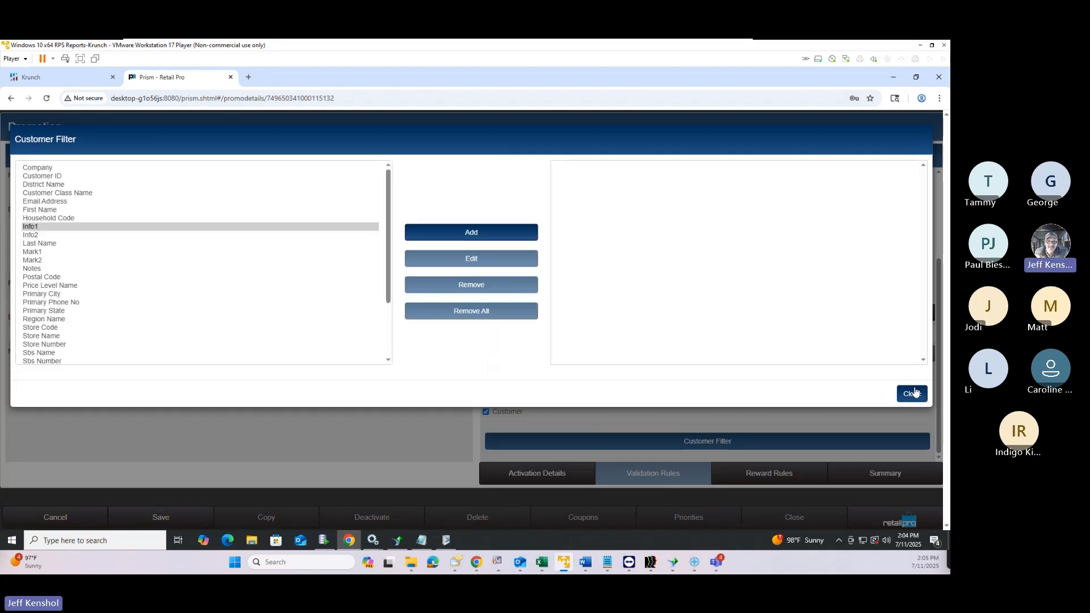
pyautogui.click(913, 398)
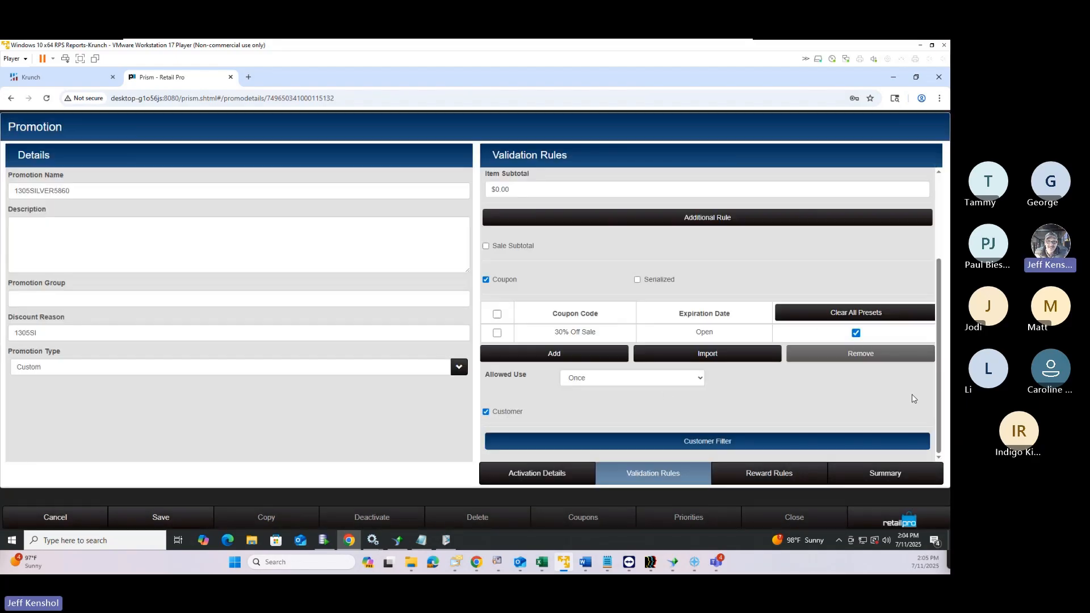
pyautogui.click(486, 413)
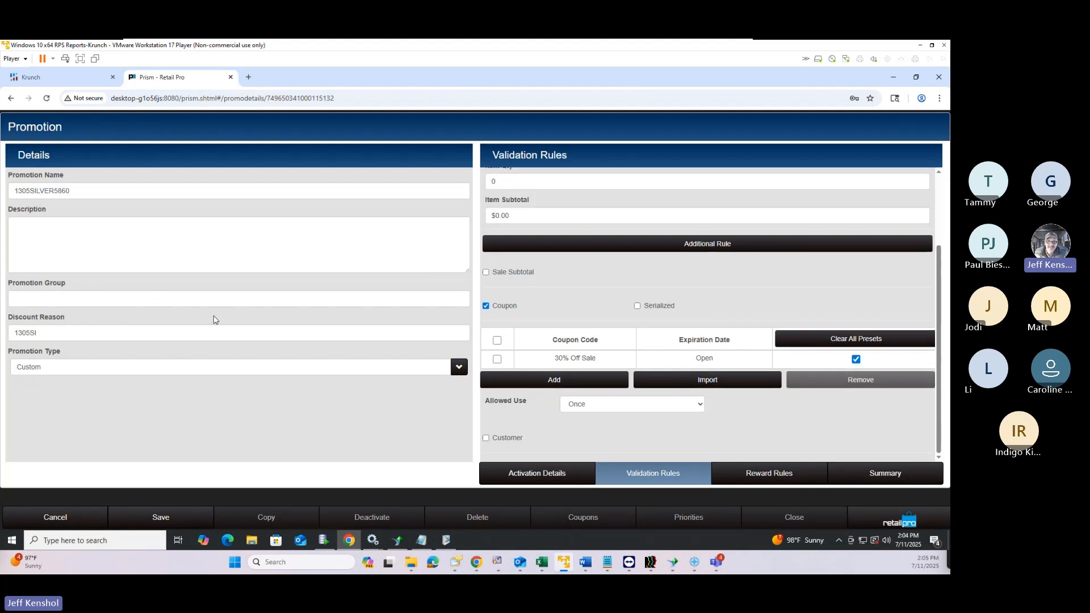
# Open the Promotion Type dropdown and scroll through the available types
pyautogui.click(48, 369)
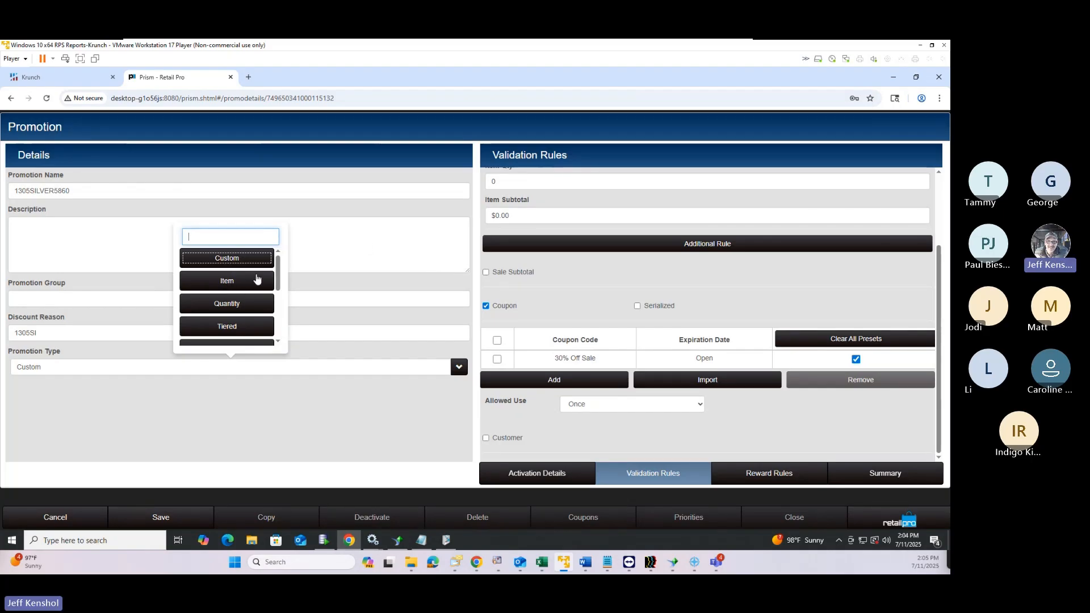
pyautogui.scroll(-1, 257, 277)
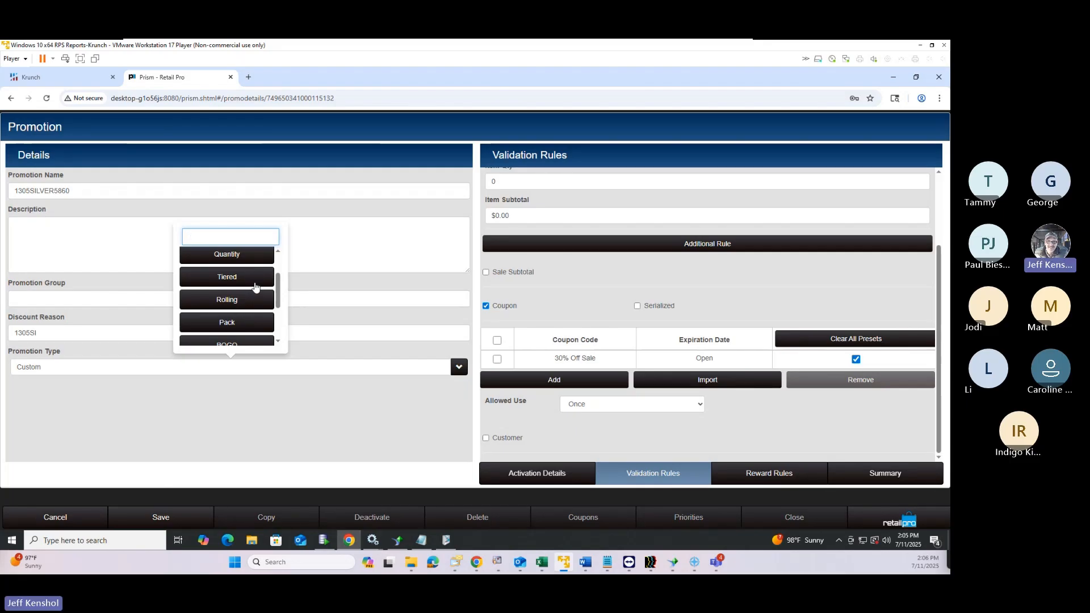
# Scroll the promotion type list down to Gift Item and dismiss it, keeping Custom
pyautogui.scroll(-2, 253, 277)
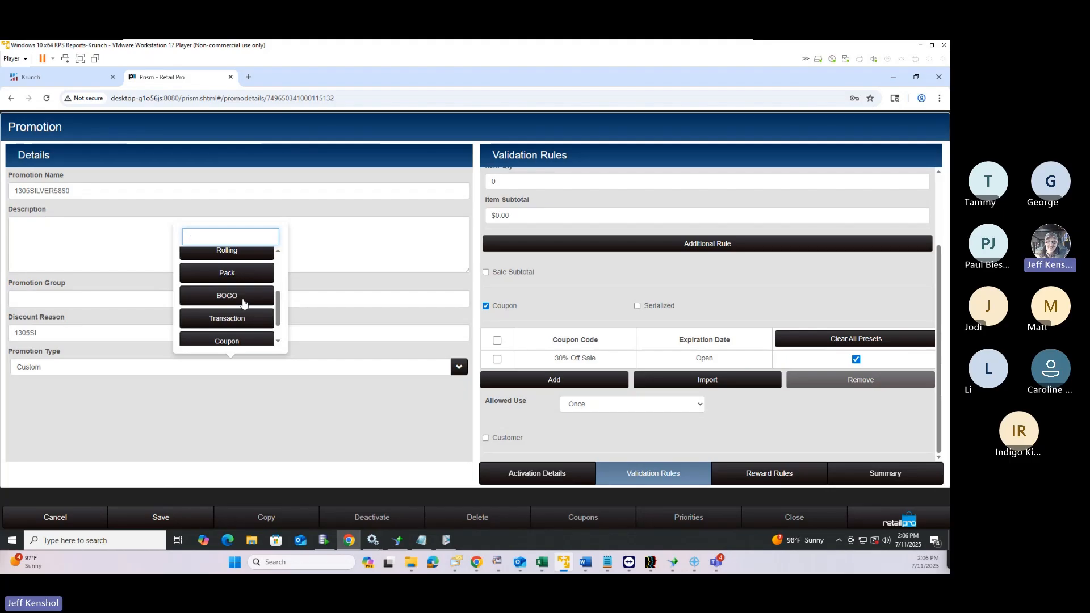
pyautogui.scroll(-1, 243, 304)
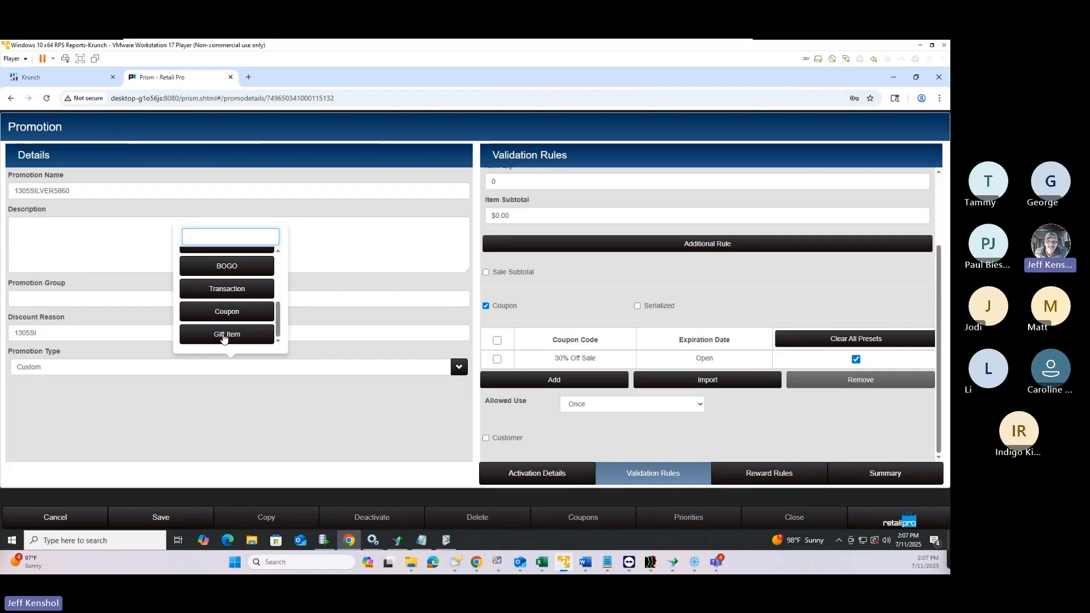
pyautogui.click(346, 384)
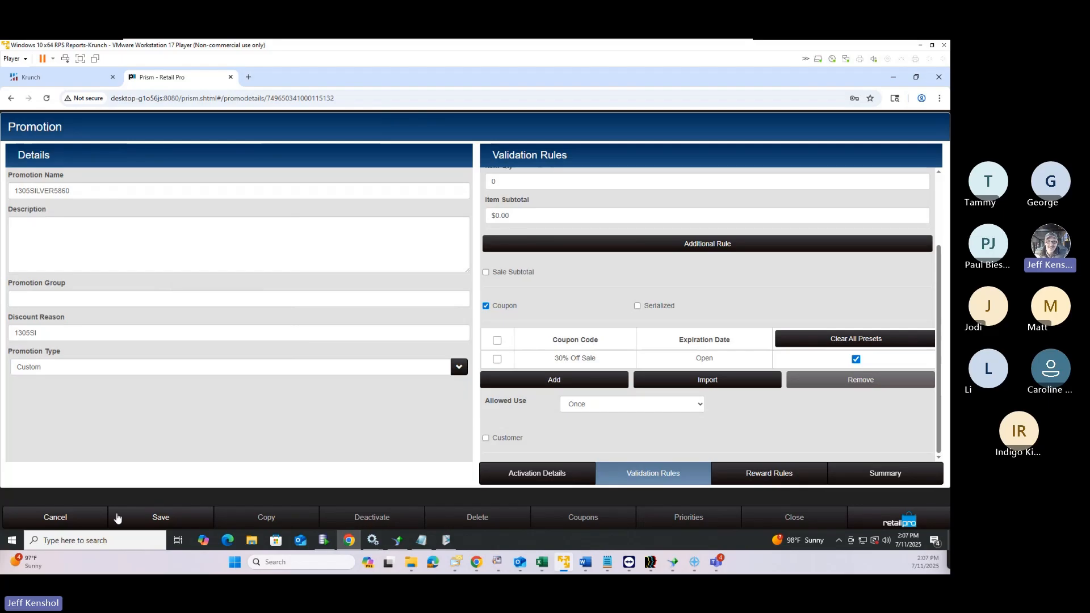
# Discard the promotion edits, abandon a new coupon set, and search the existing coupon sets
pyautogui.click(74, 517)
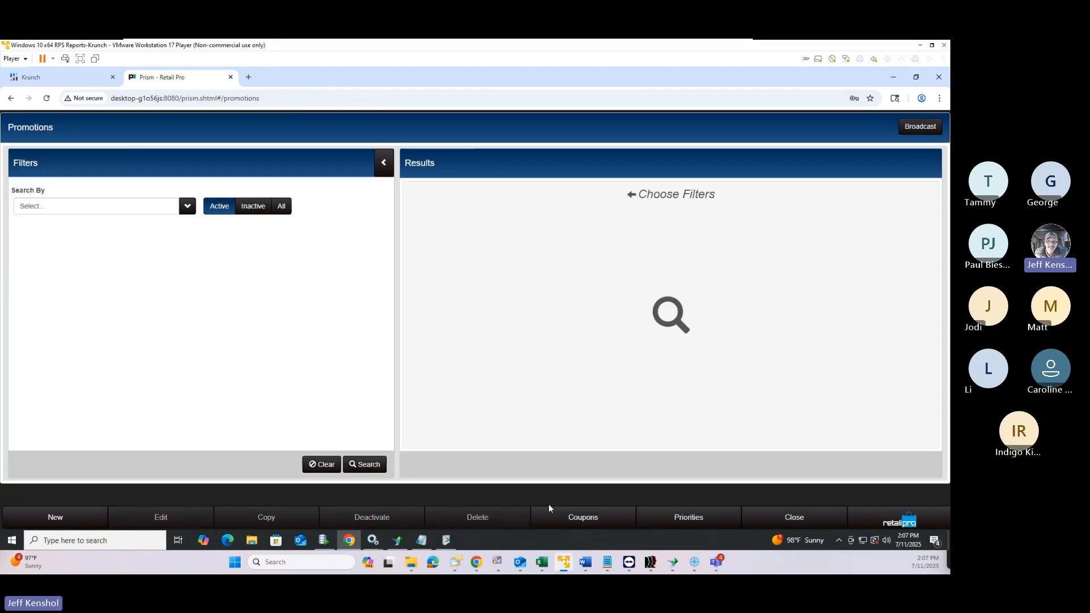
pyautogui.click(582, 519)
pyautogui.click(56, 517)
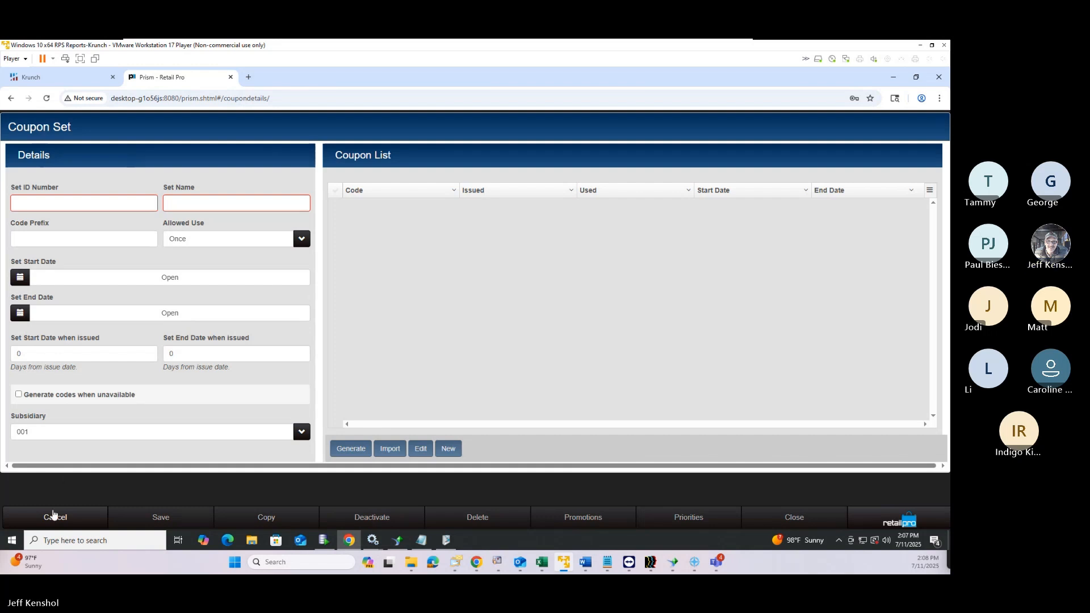
pyautogui.click(54, 517)
pyautogui.click(563, 190)
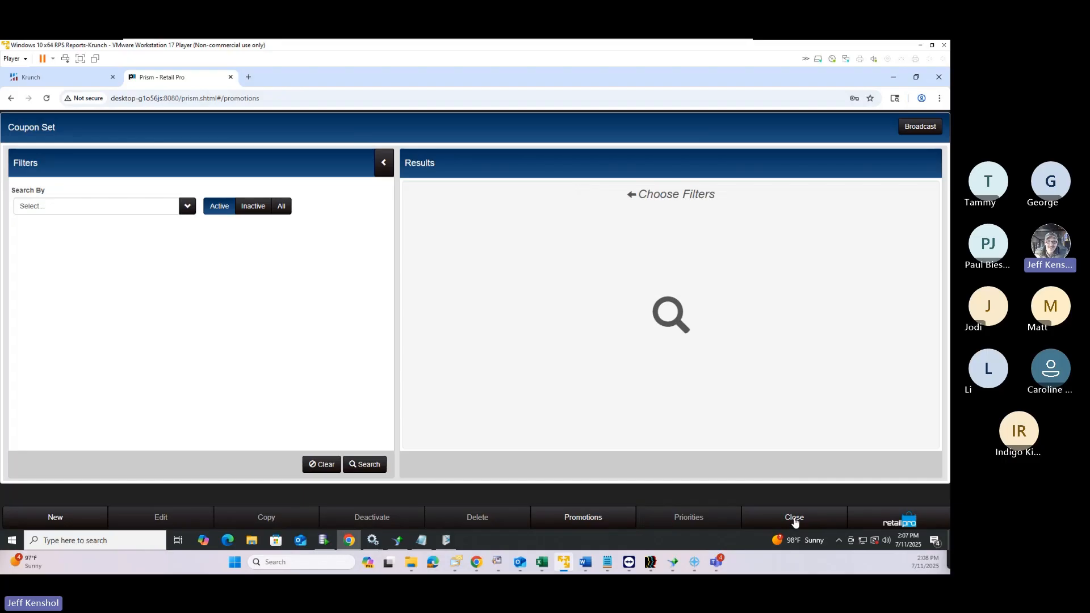
pyautogui.click(375, 464)
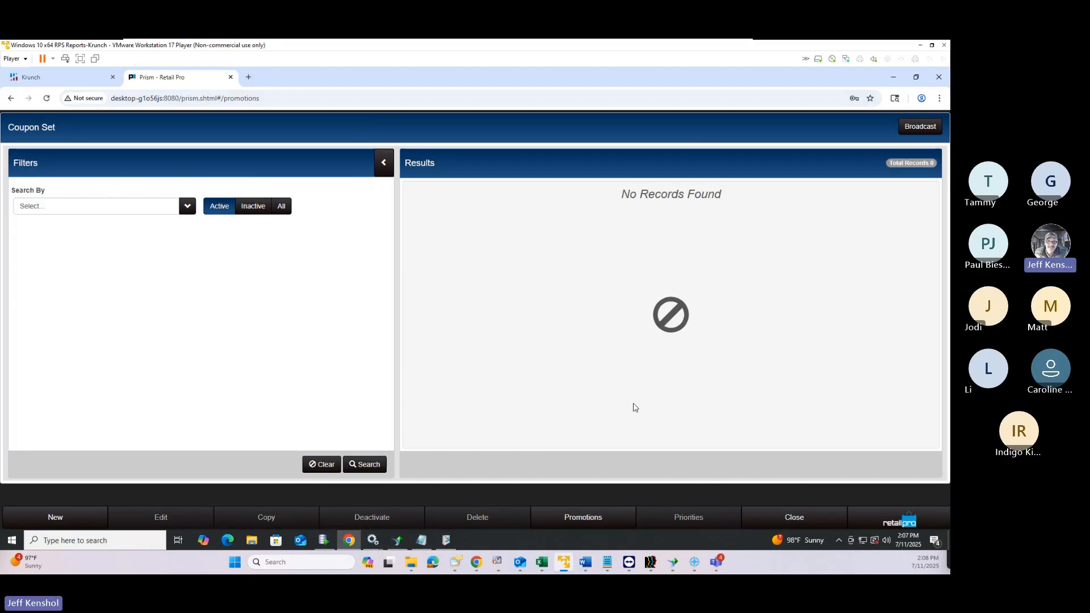
pyautogui.click(892, 522)
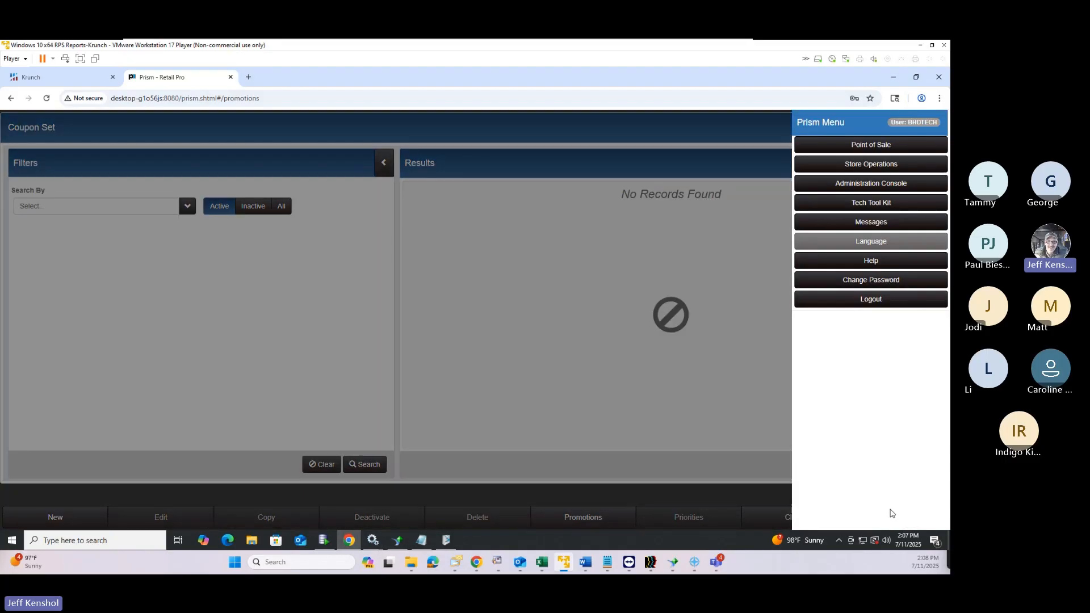
pyautogui.click(587, 458)
pyautogui.click(365, 464)
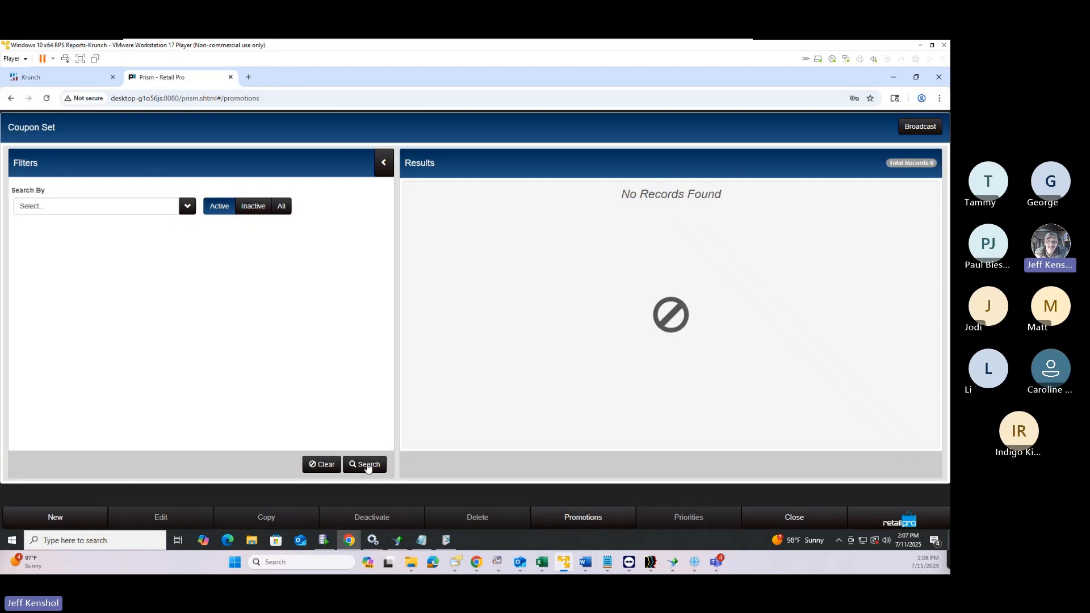
# List the active promotions under Point of Sale, then log out of Prism
pyautogui.click(890, 521)
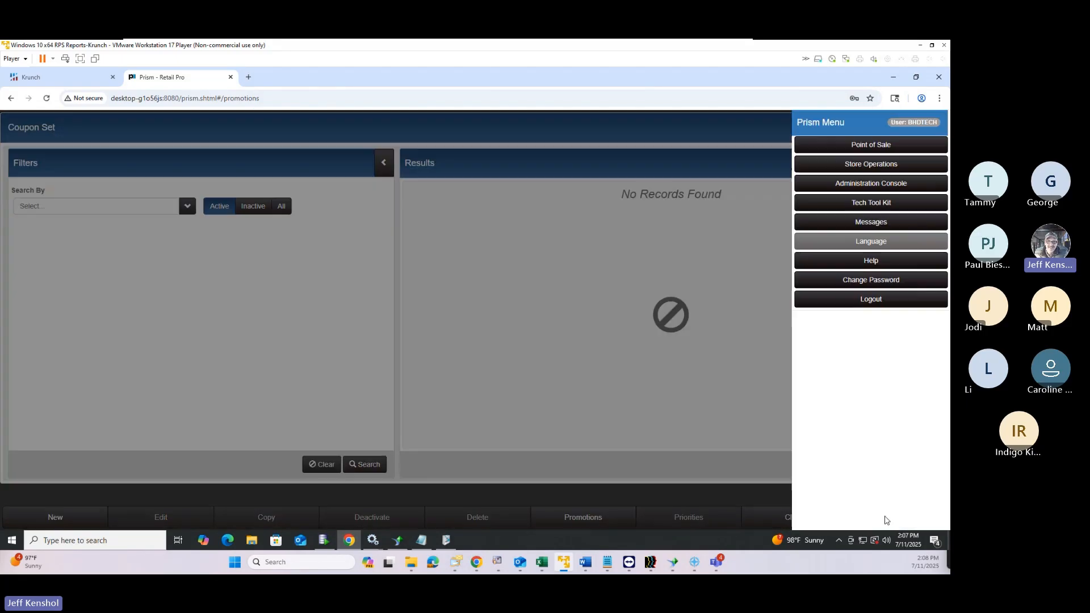
pyautogui.click(840, 146)
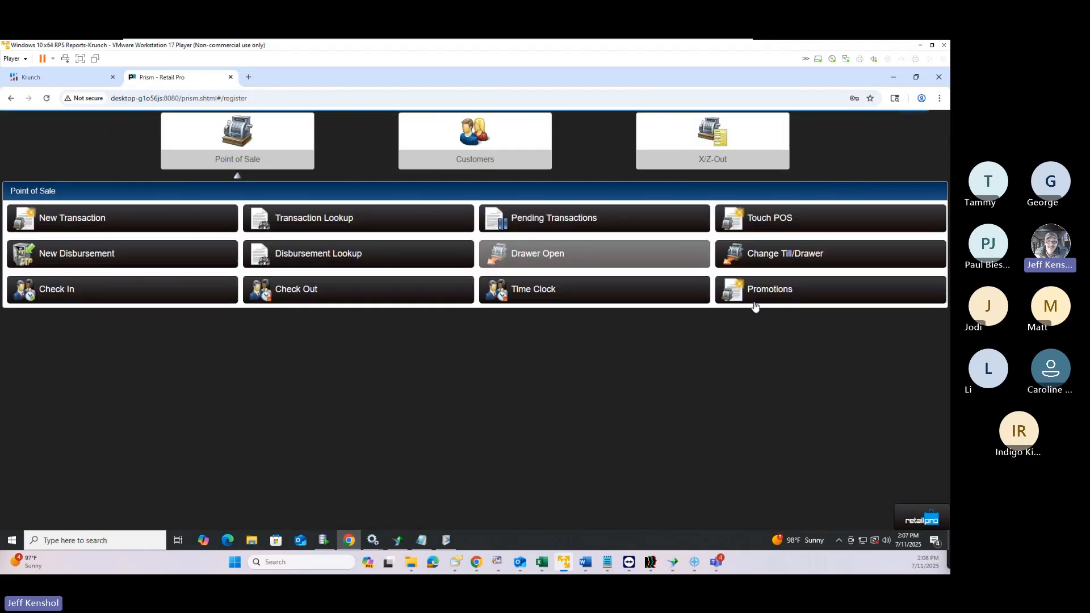
pyautogui.click(754, 295)
pyautogui.click(369, 465)
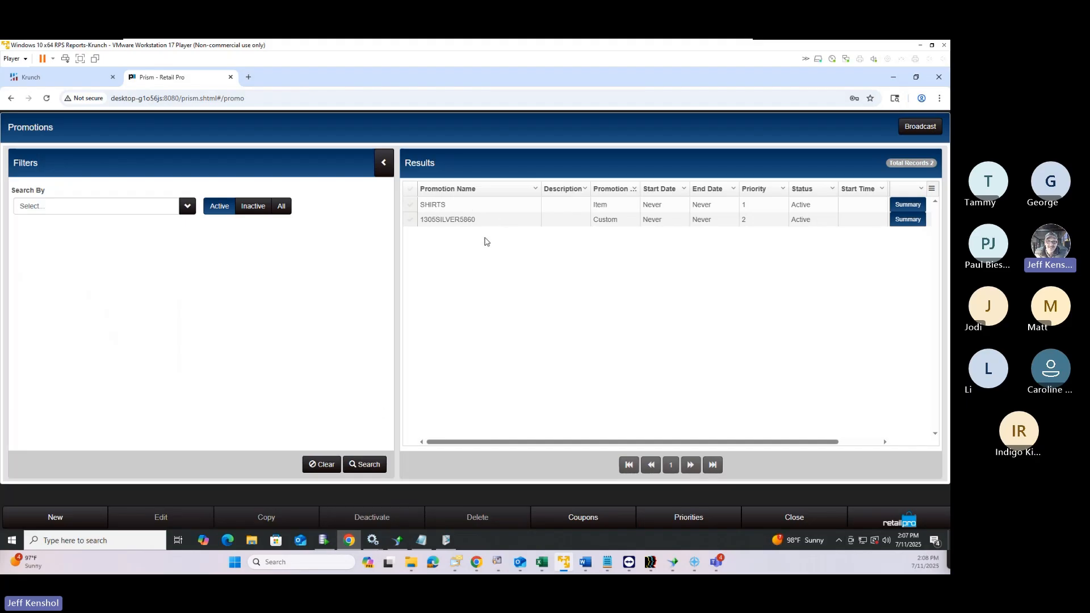
pyautogui.click(890, 529)
pyautogui.click(877, 299)
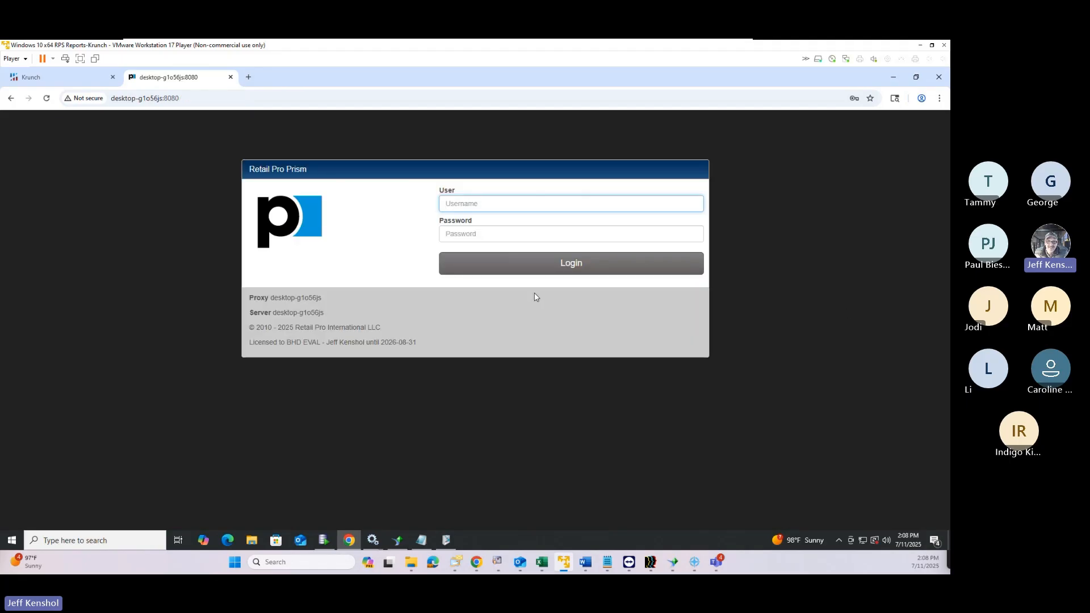
# Clear the browser's history, cookies and cache, then close the settings tab
pyautogui.hotkey('ctrl', 'shift', 'Delete')
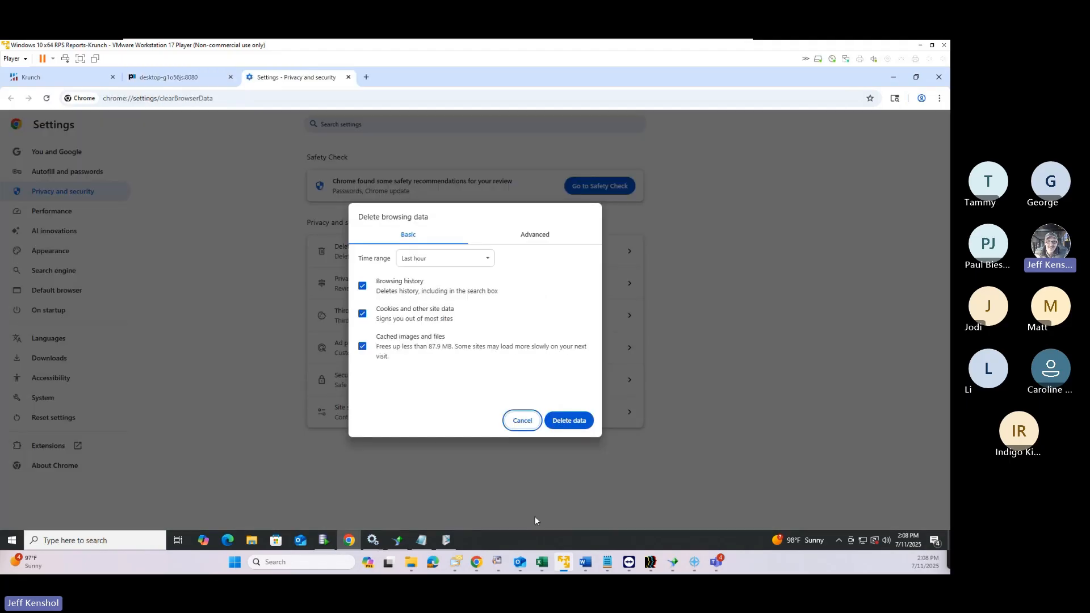
pyautogui.click(567, 420)
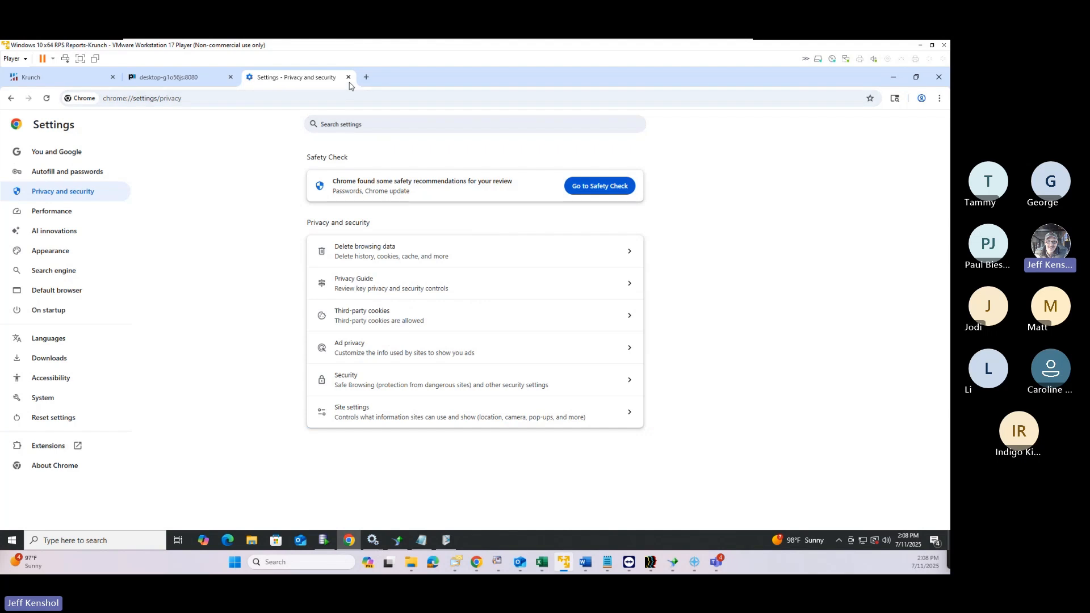
pyautogui.click(348, 77)
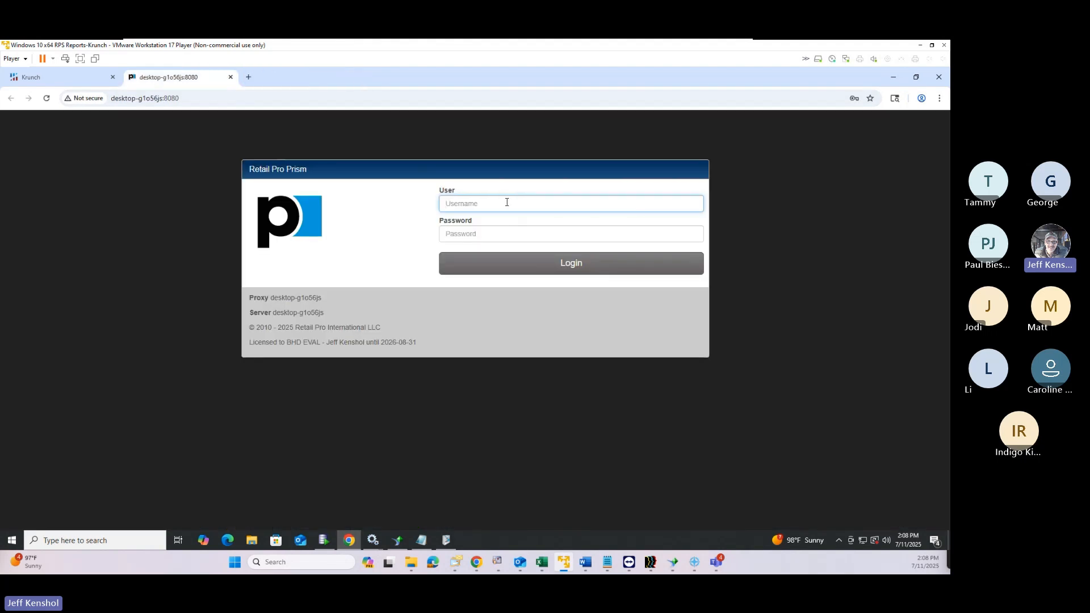
# Sign in to Prism using a saved administrator login
pyautogui.click(507, 202)
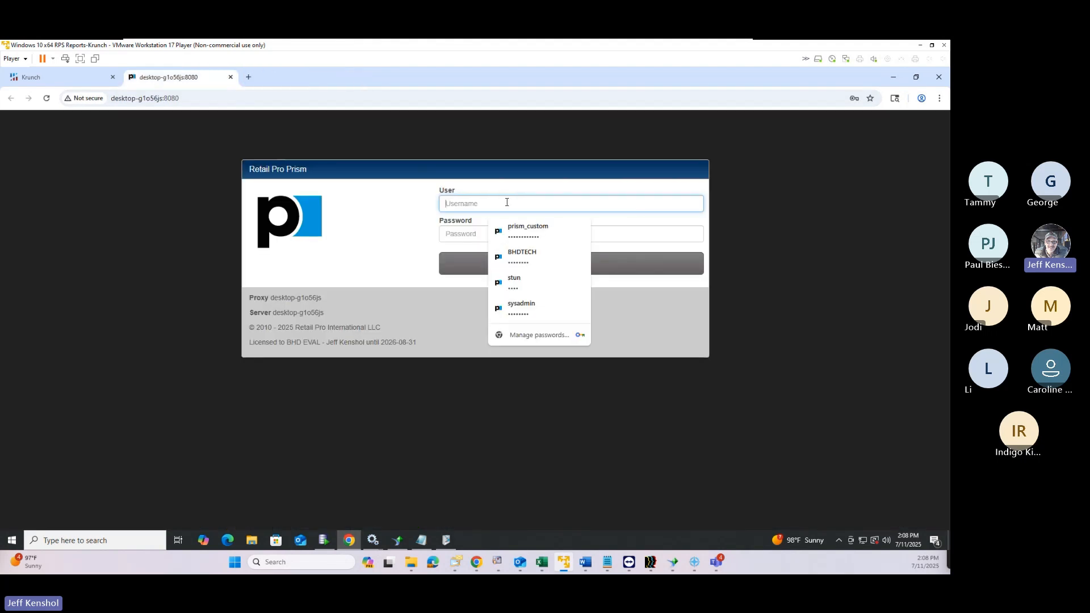
pyautogui.click(535, 305)
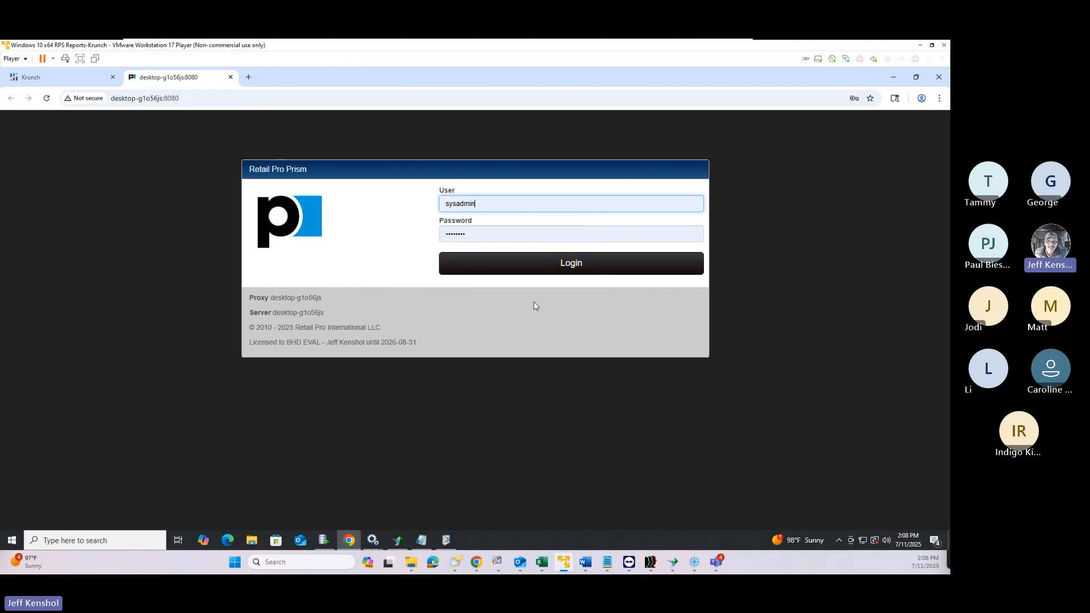
pyautogui.click(560, 264)
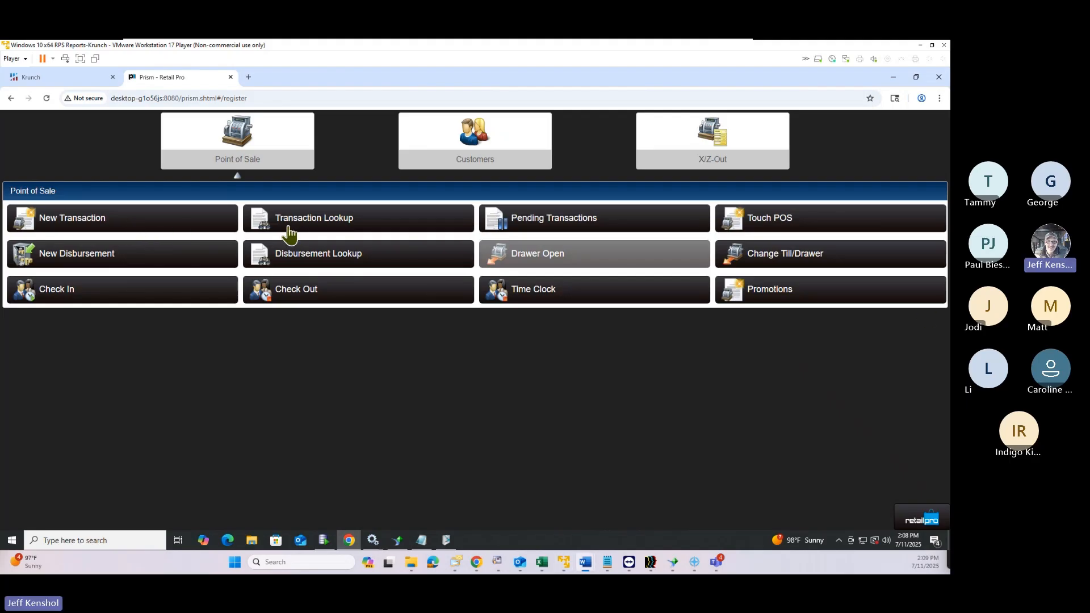
# Search past transactions and open sale number 30 in the POS view
pyautogui.click(339, 227)
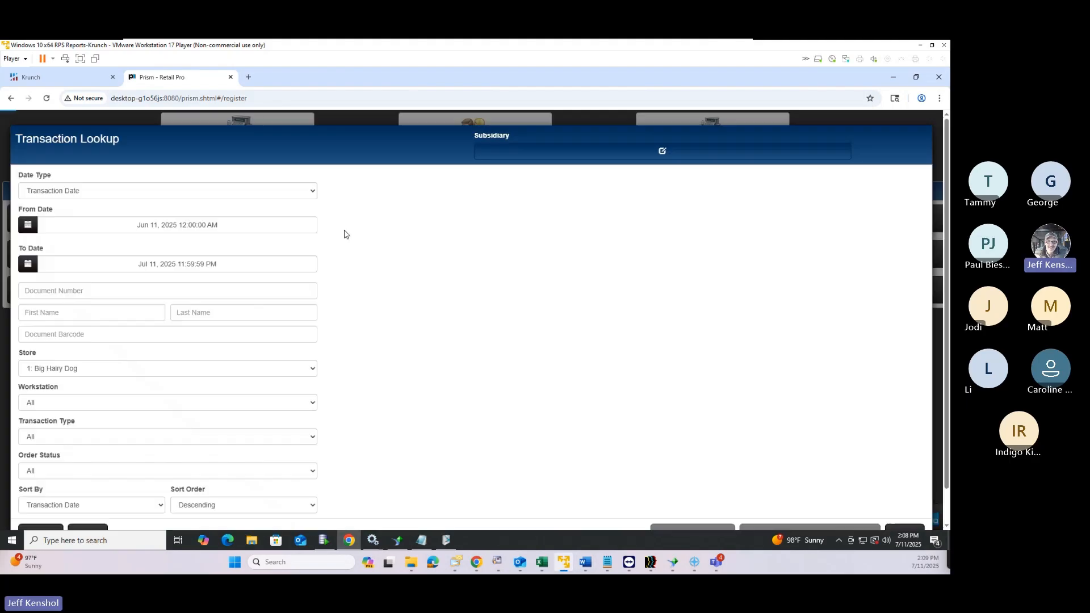
pyautogui.scroll(-1, 74, 513)
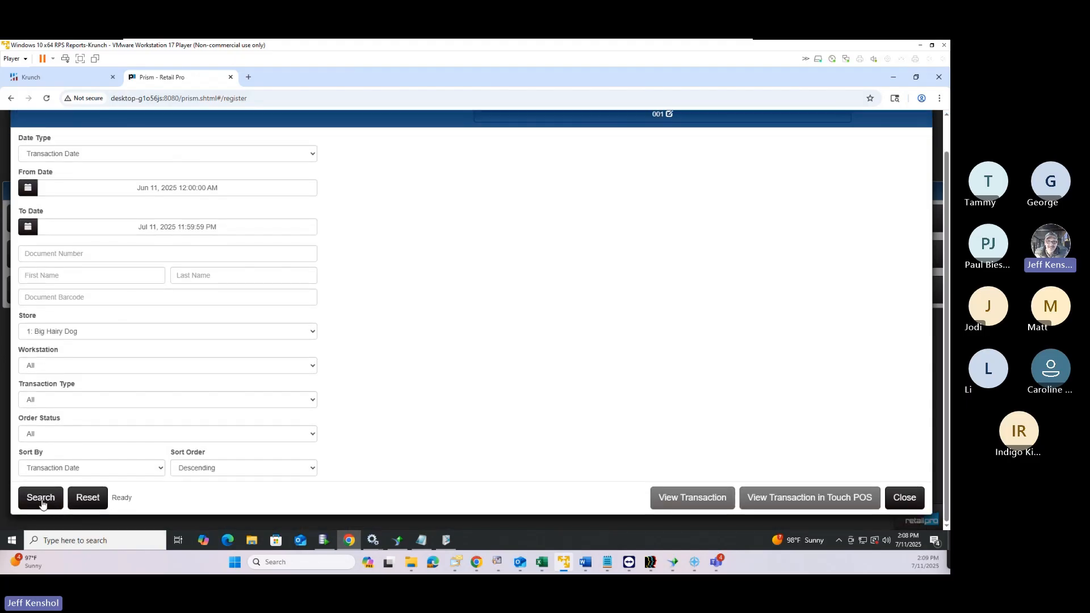
pyautogui.click(41, 501)
pyautogui.click(552, 177)
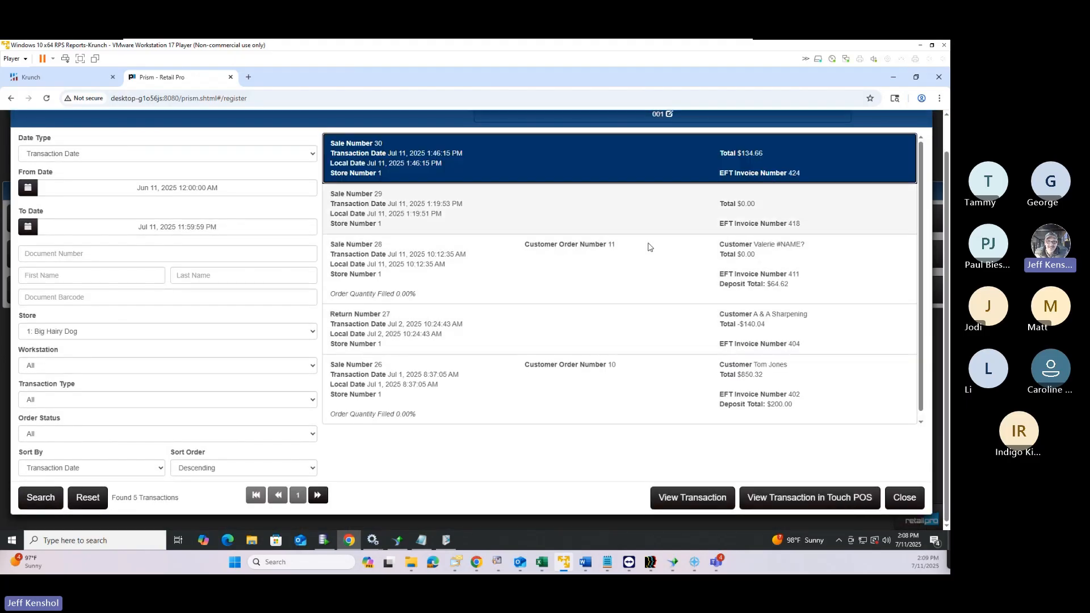
pyautogui.click(718, 501)
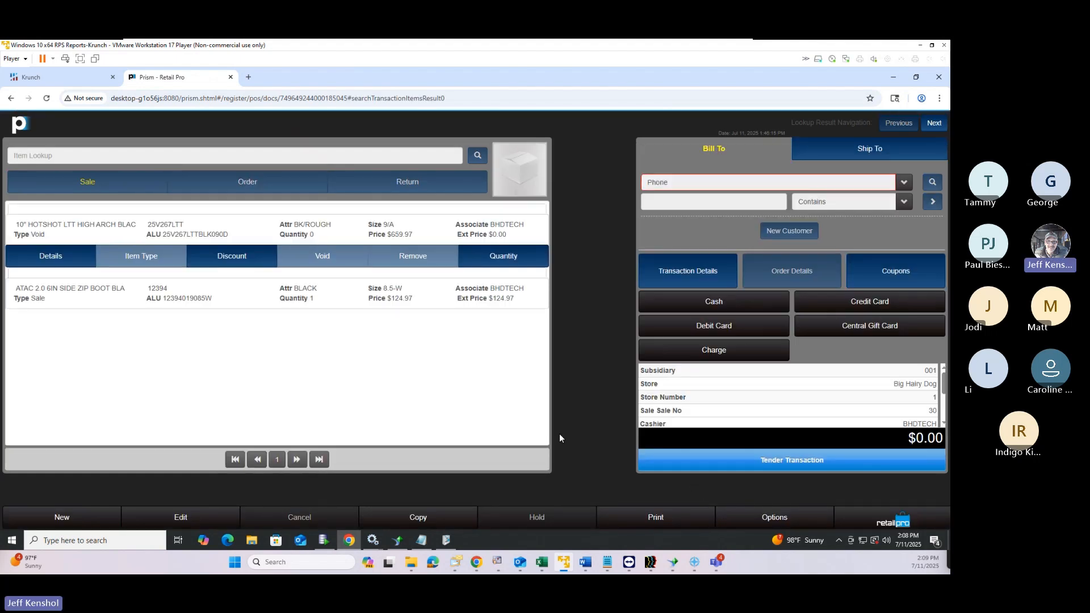
# Copy sale 30 into a new transaction and remove the voided HOTSHOT line
pyautogui.click(418, 517)
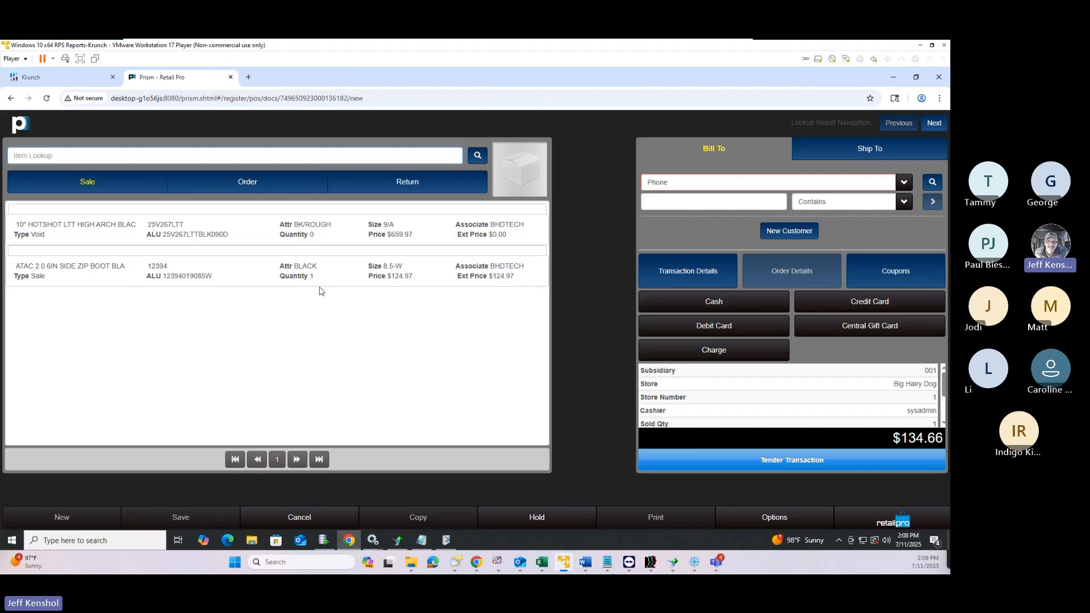
pyautogui.click(227, 234)
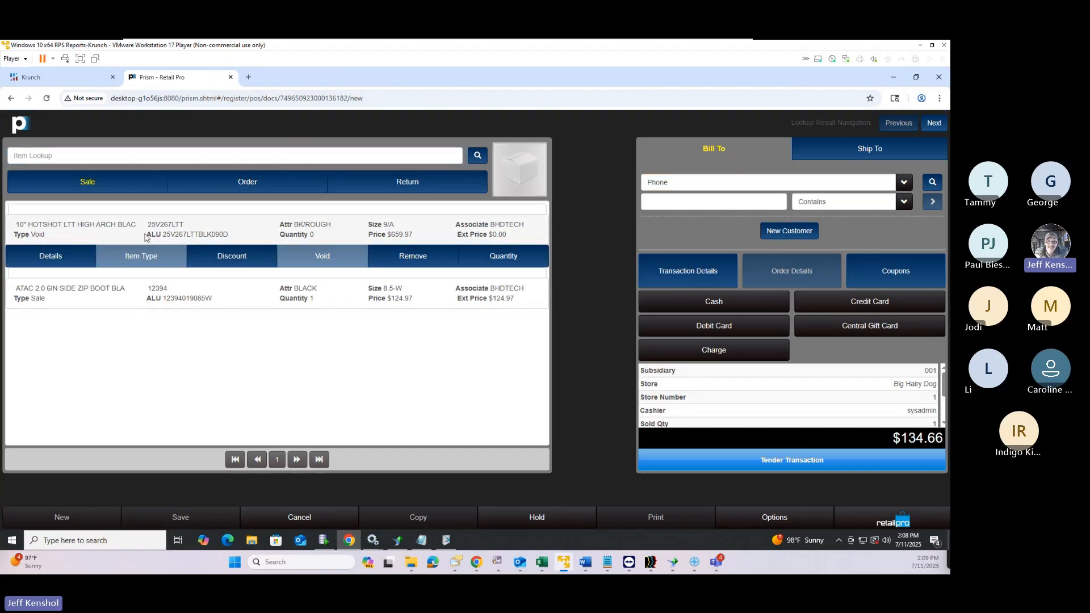
pyautogui.click(409, 258)
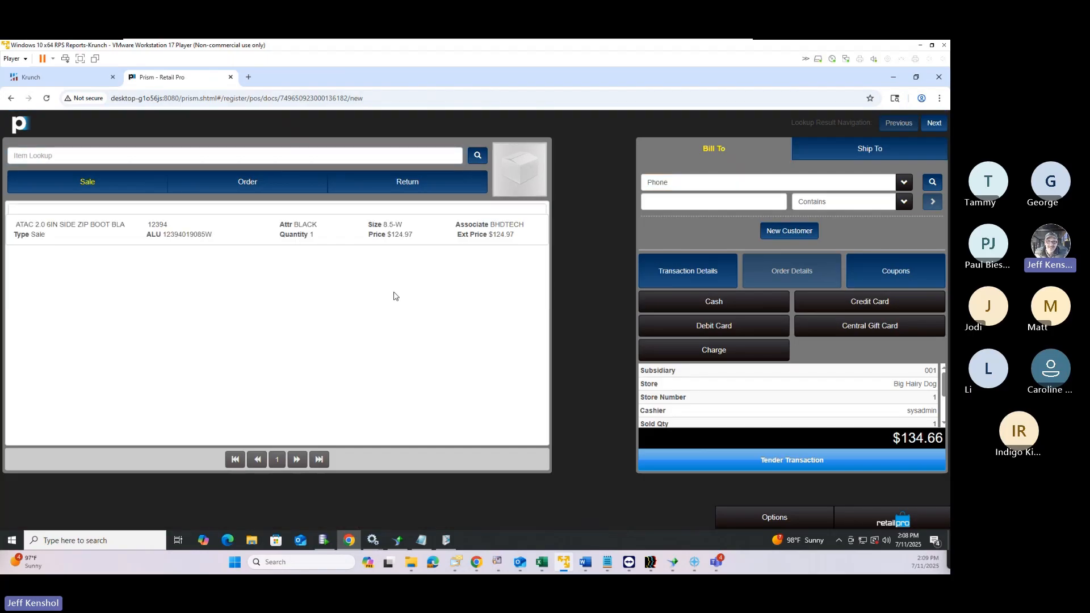
# Give the ATAC boot a 30% DAMAGE discount, bringing the total to $94.26
pyautogui.click(406, 232)
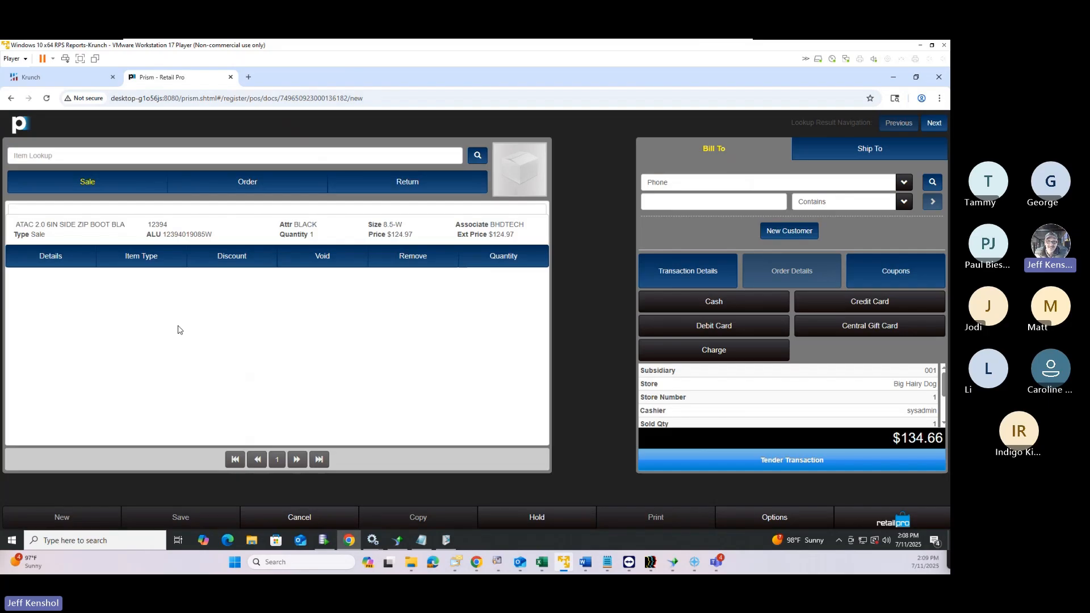
pyautogui.moveTo(214, 235); pyautogui.dragTo(161, 234)
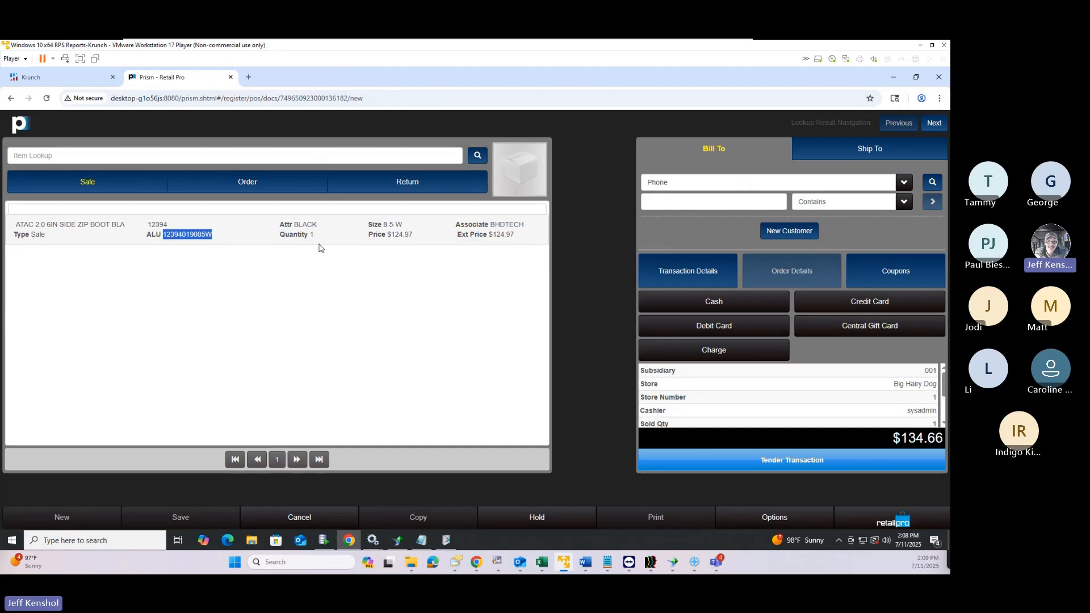
pyautogui.click(186, 225)
pyautogui.click(233, 255)
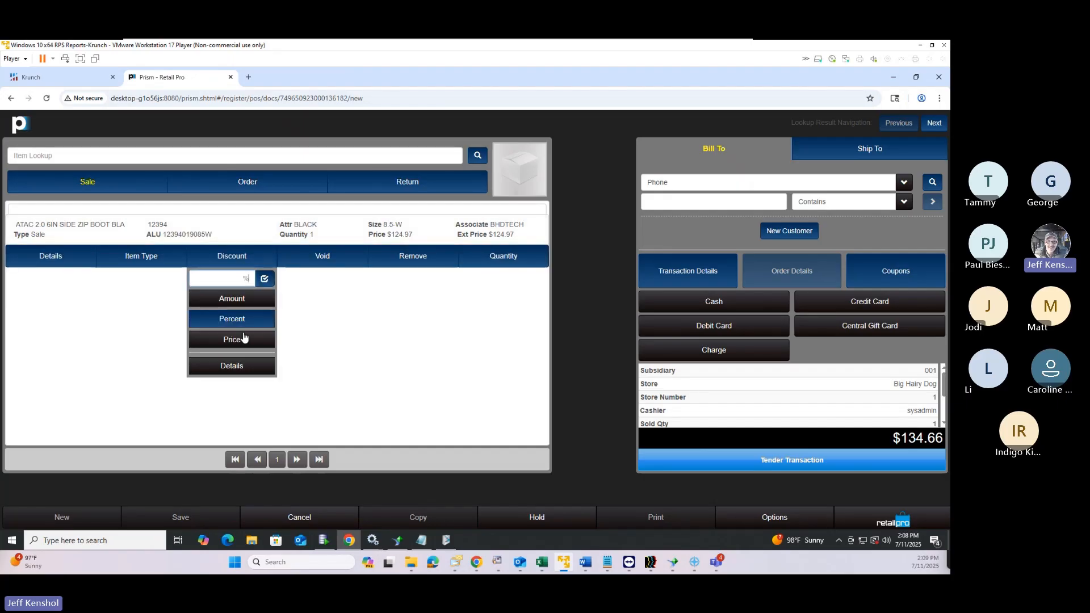
pyautogui.click(239, 279)
pyautogui.write('30')
pyautogui.press('Return')
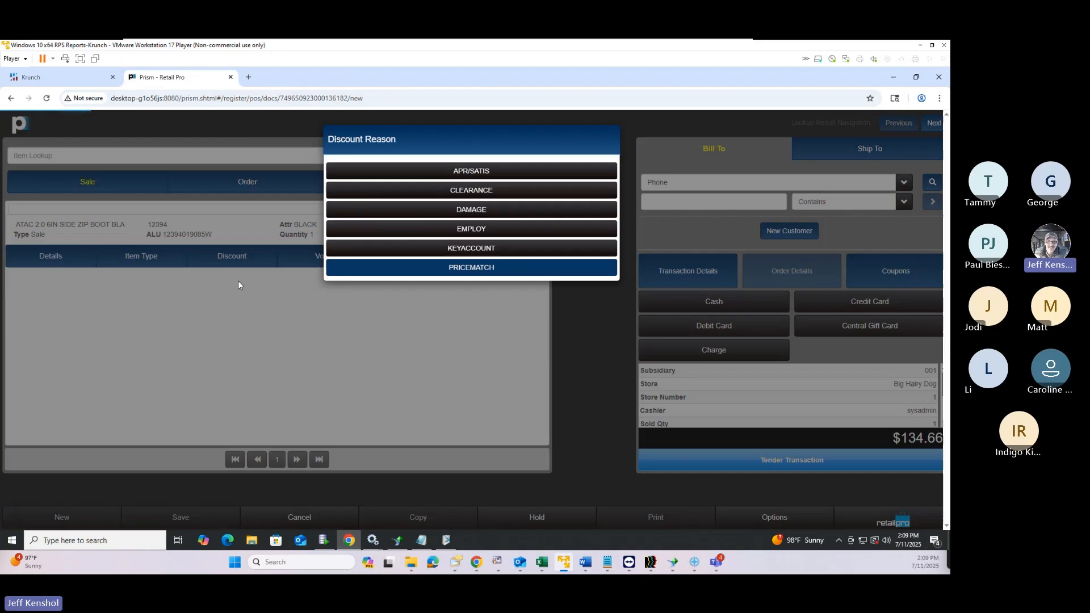
pyautogui.click(494, 214)
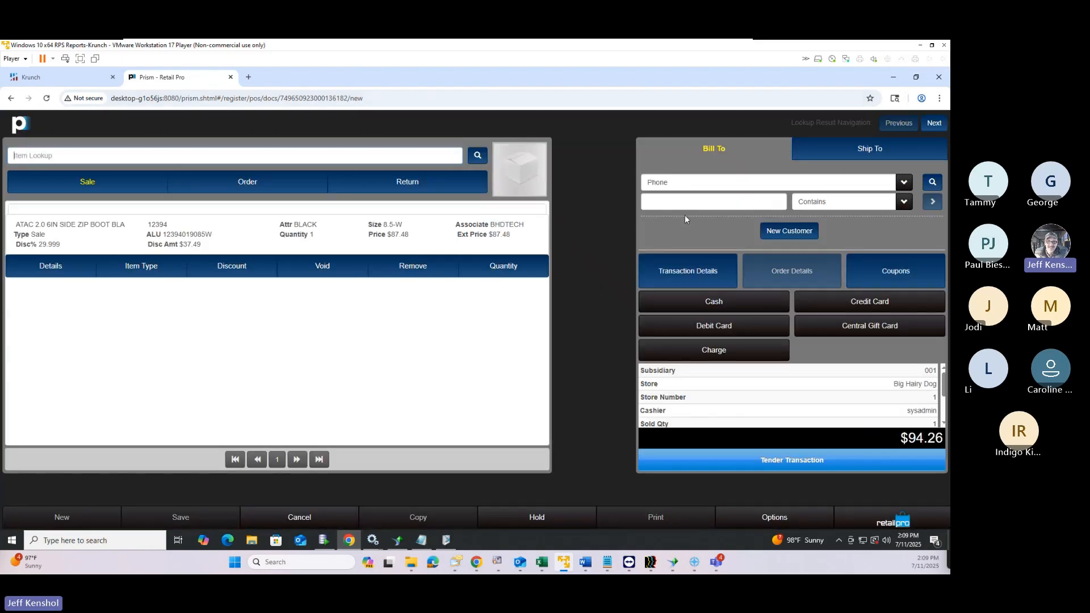
pyautogui.click(707, 183)
pyautogui.click(936, 187)
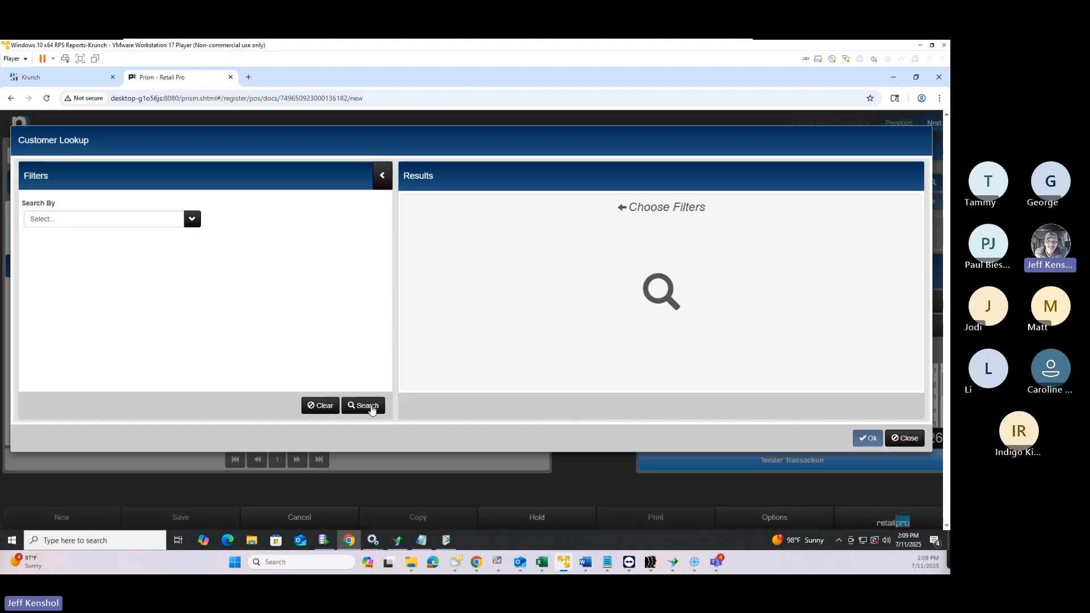
# Search customers without a filter and add one as the Bill To customer
pyautogui.click(369, 406)
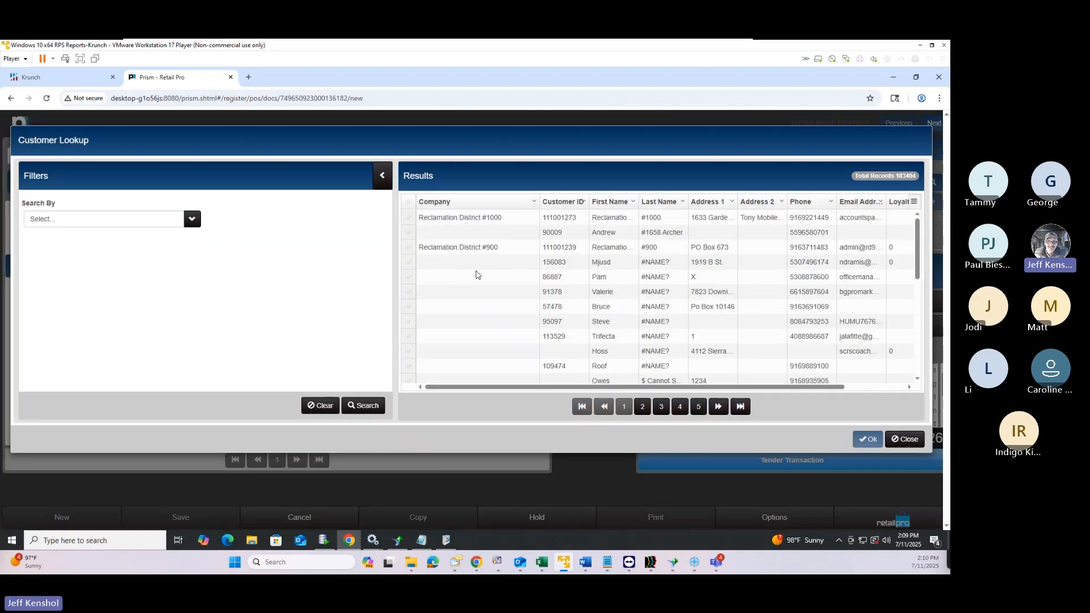
pyautogui.doubleClick(502, 306)
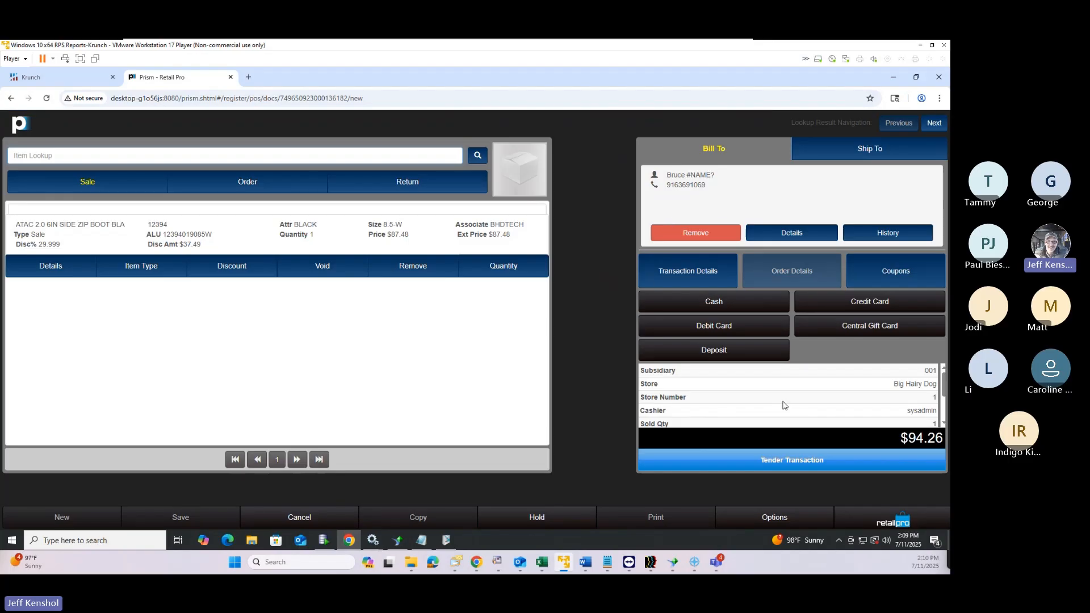
# Abandon the Visa card attempt, tender the full $94.26 in cash, and finish with Print Update
pyautogui.click(780, 464)
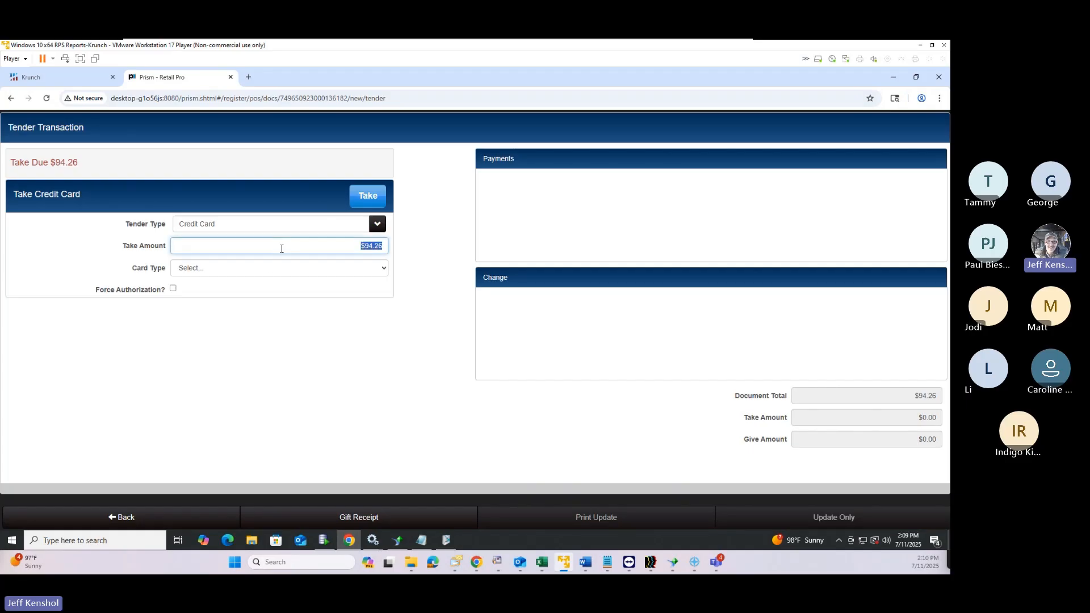
pyautogui.click(273, 269)
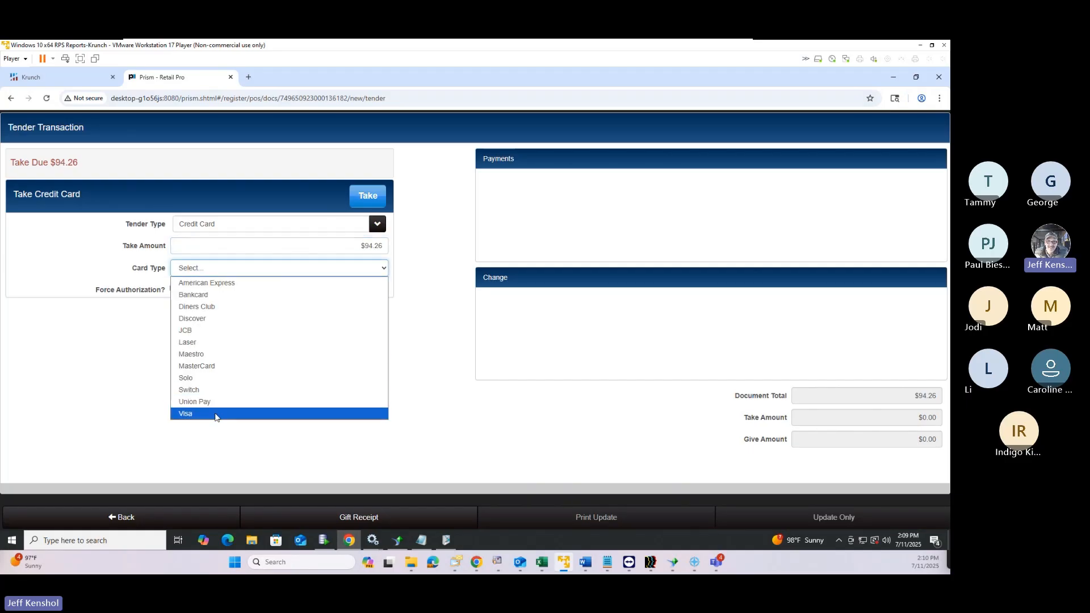
pyautogui.click(216, 416)
pyautogui.click(366, 196)
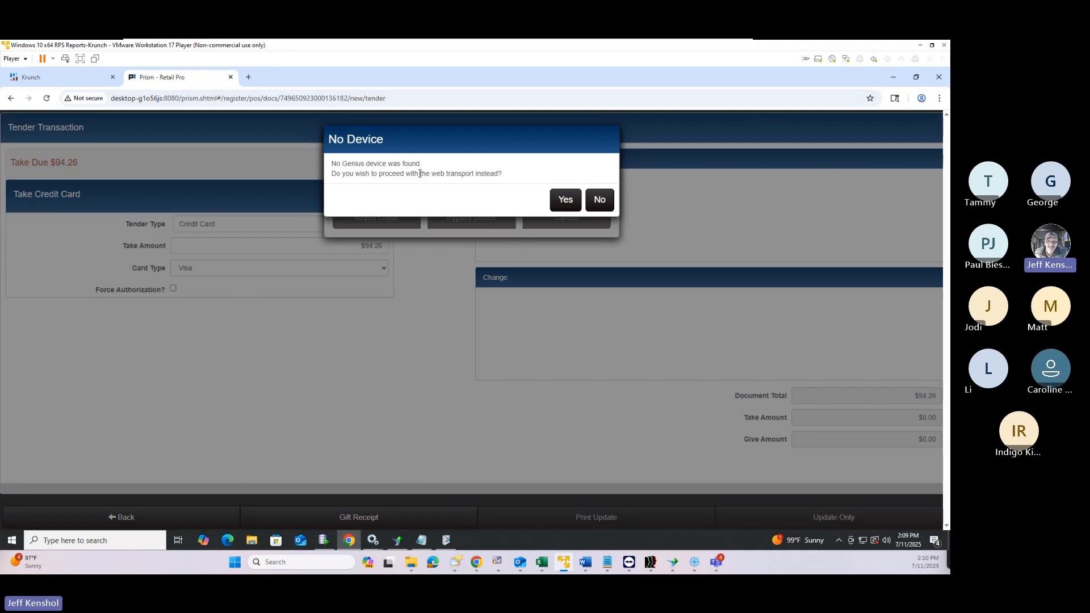
pyautogui.click(598, 199)
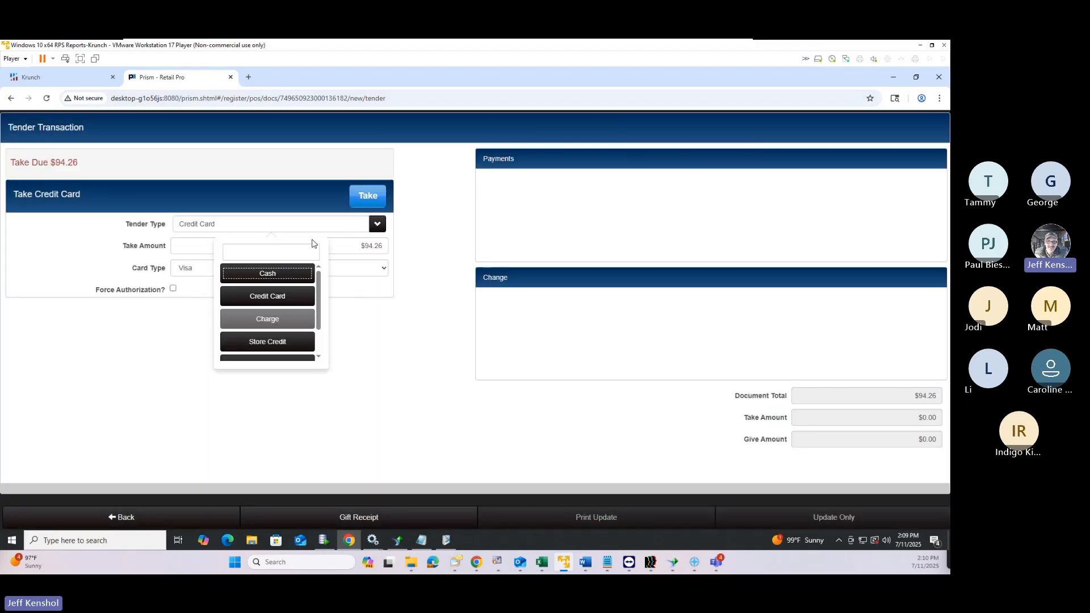
pyautogui.click(280, 275)
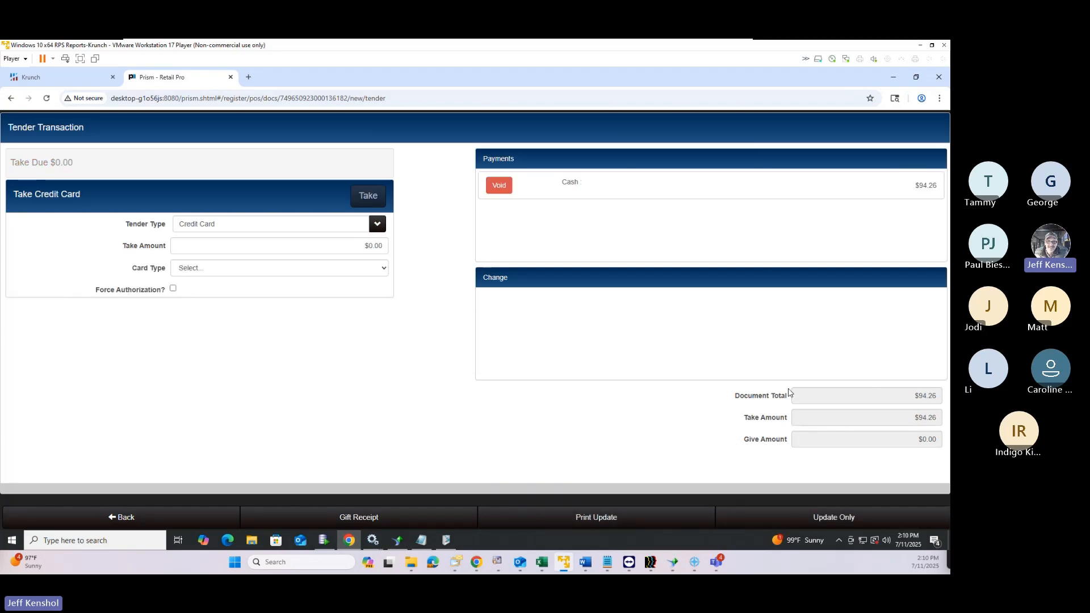
pyautogui.click(606, 521)
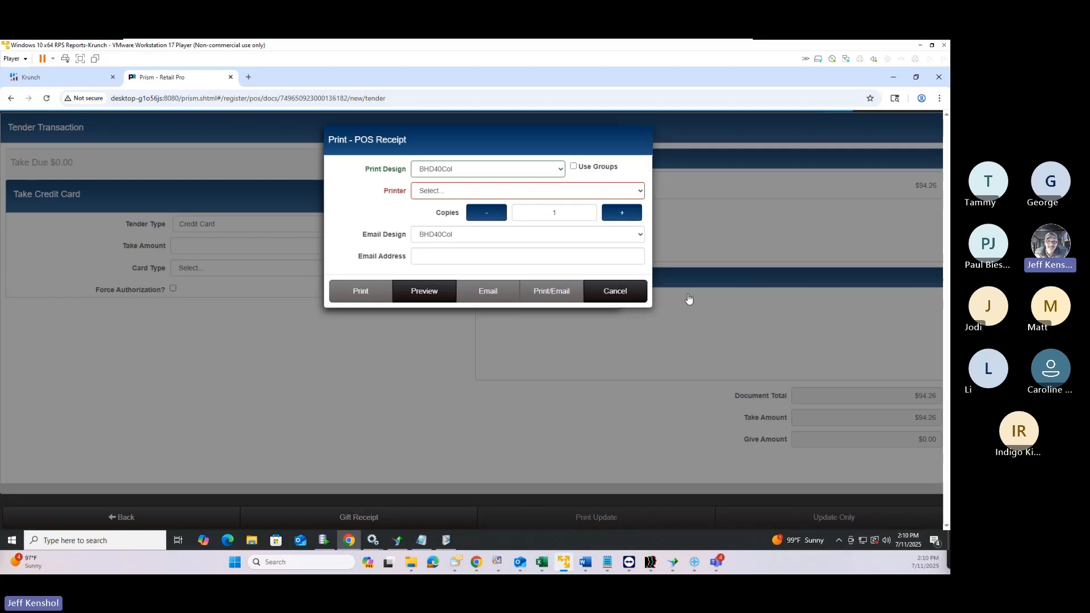
# Preview the POS receipt for transaction 31 and scroll down to its barcode
pyautogui.click(438, 291)
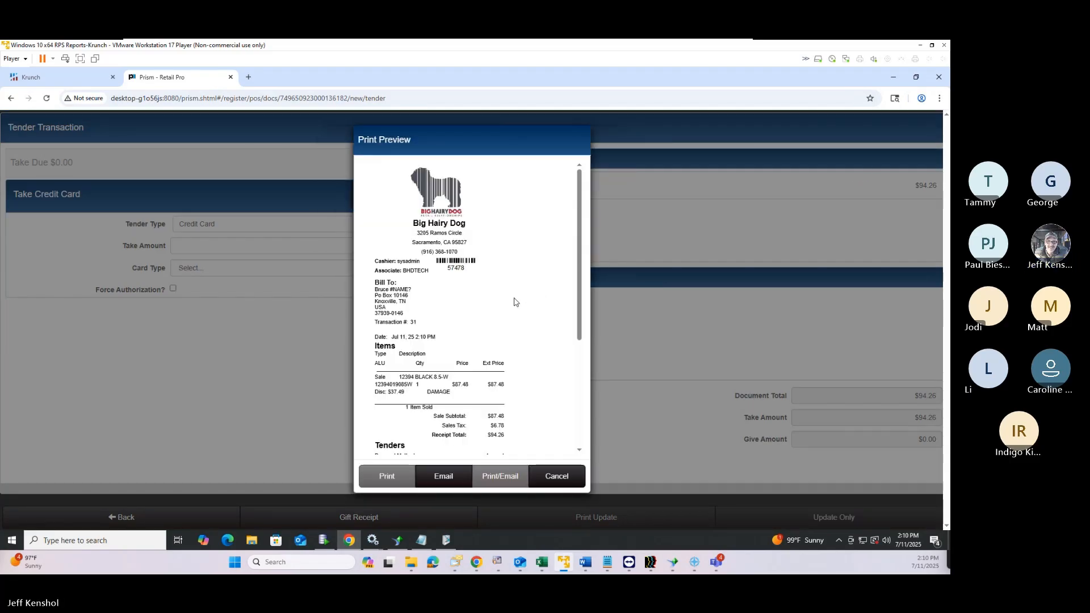
pyautogui.scroll(5, 432, 304)
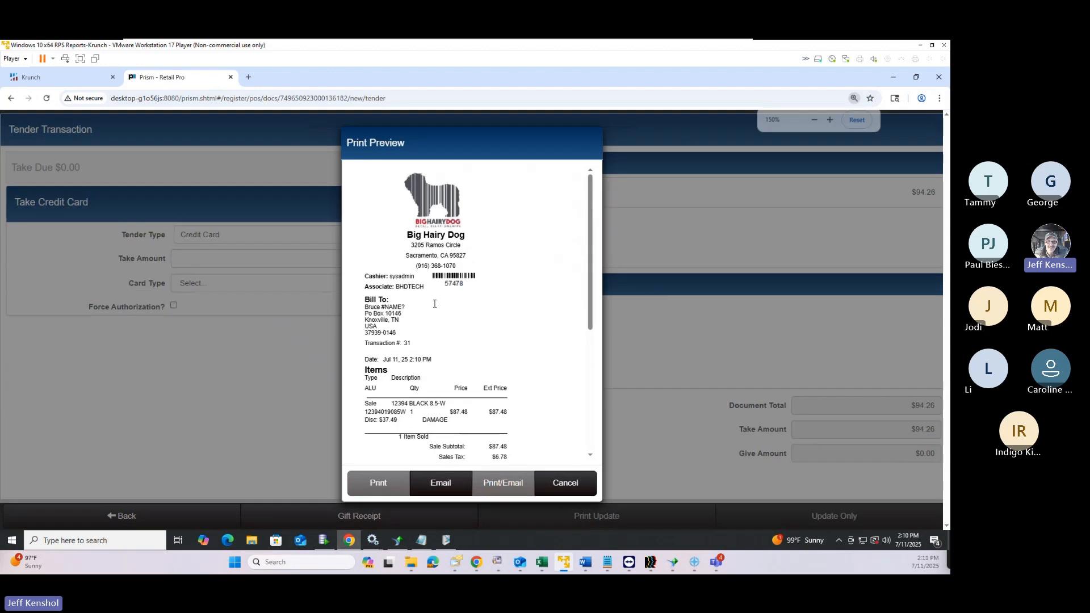
pyautogui.scroll(-3, 432, 305)
pyautogui.scroll(1, 432, 305)
pyautogui.scroll(-3, 432, 305)
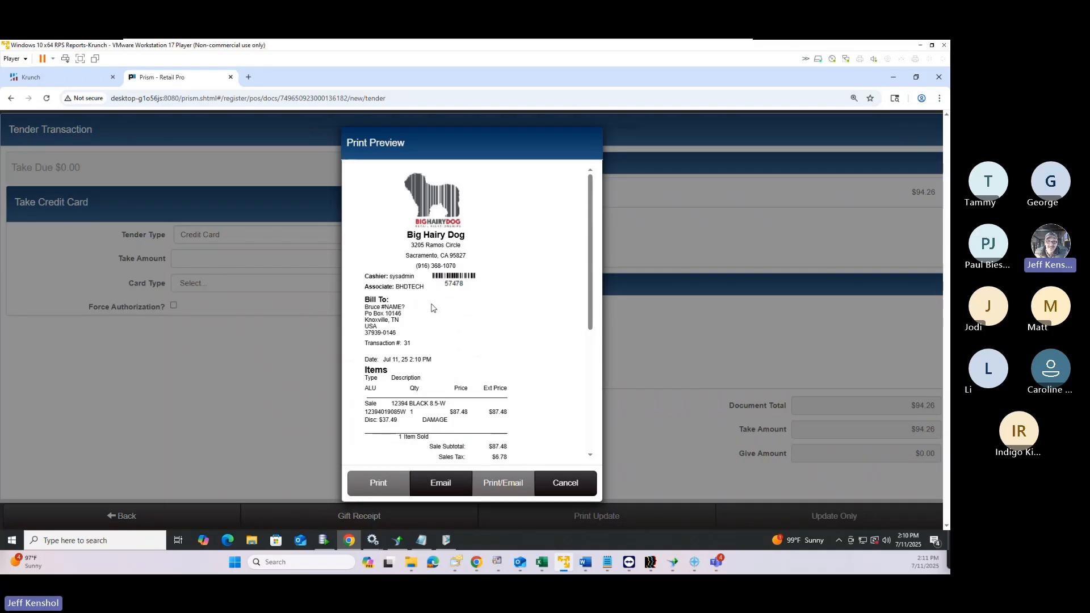
pyautogui.scroll(3, 432, 307)
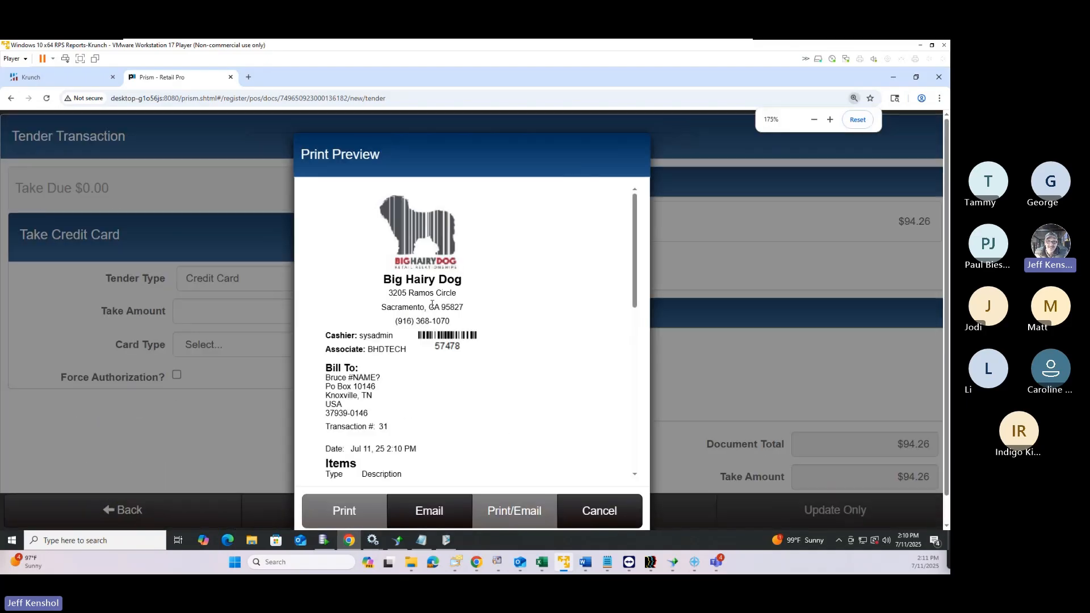
pyautogui.scroll(3, 432, 304)
pyautogui.scroll(-3, 432, 307)
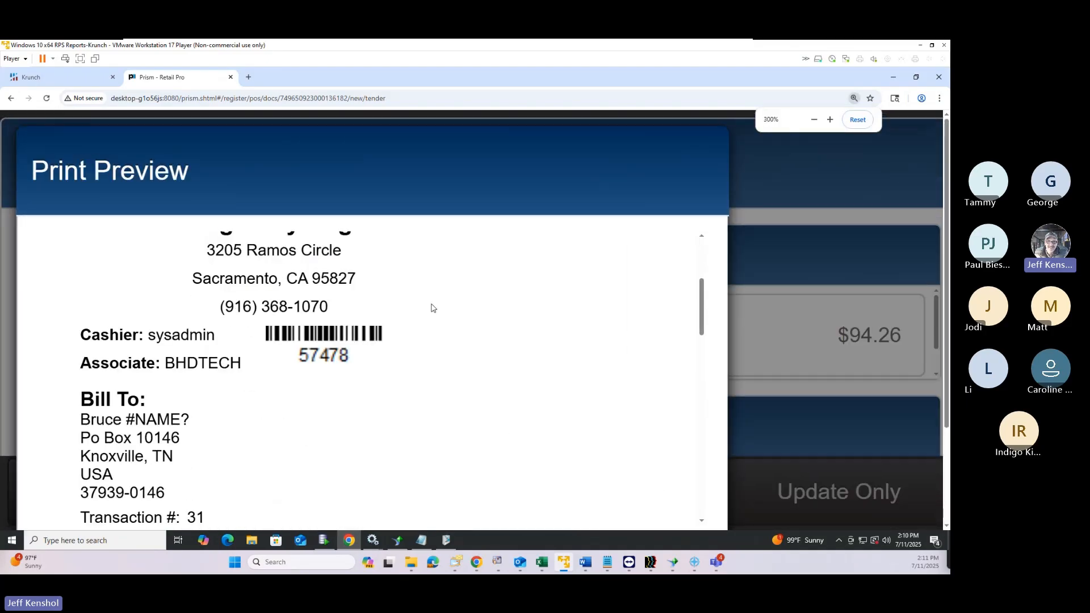
pyautogui.scroll(-3, 431, 307)
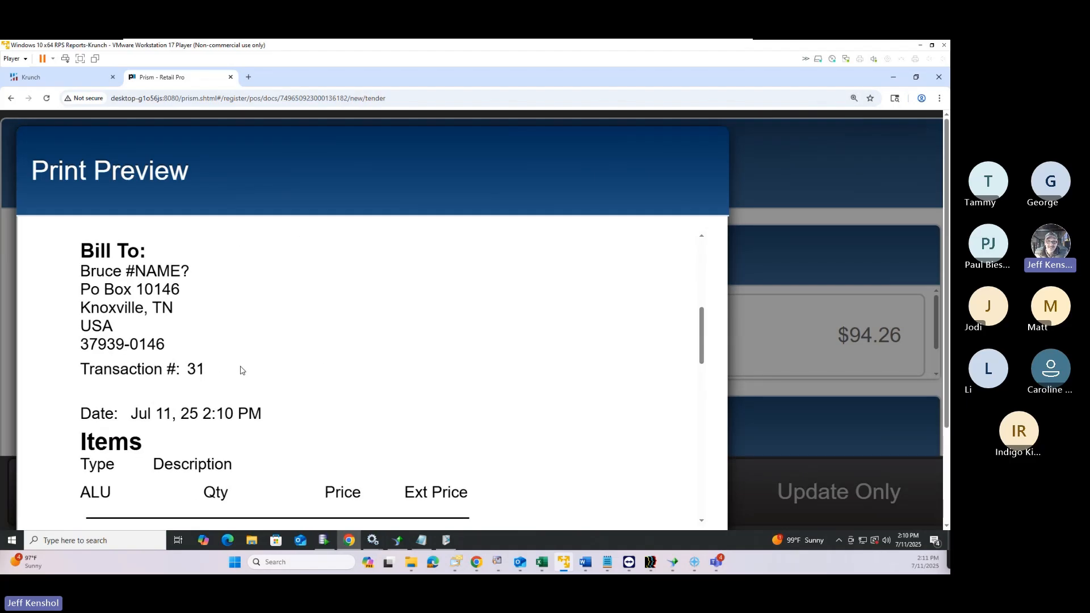
pyautogui.scroll(-15, 270, 355)
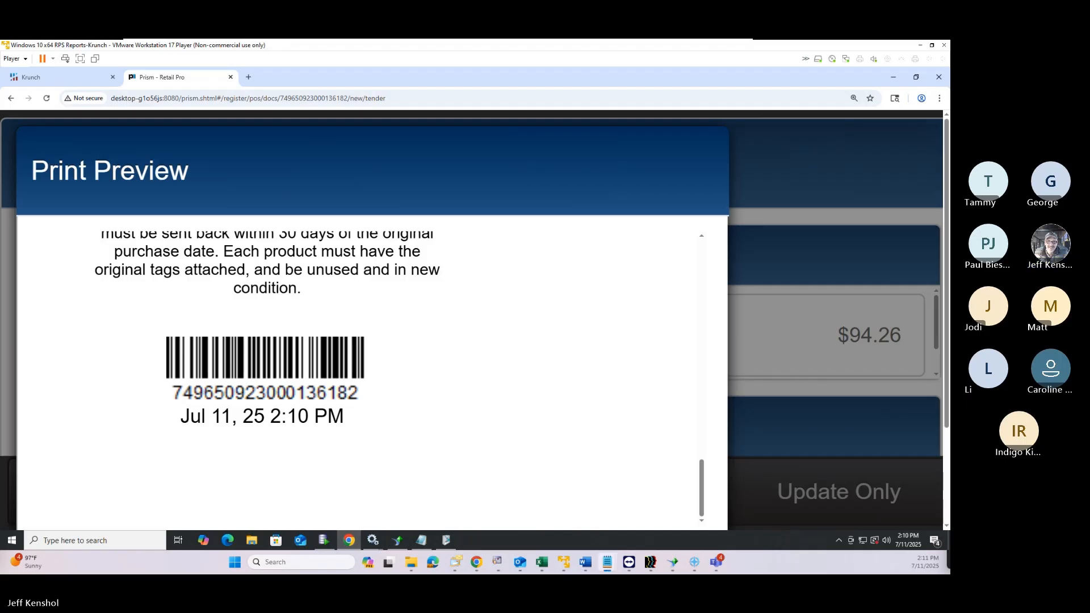
pyautogui.moveTo(1, 85); pyautogui.dragTo(642, 150)
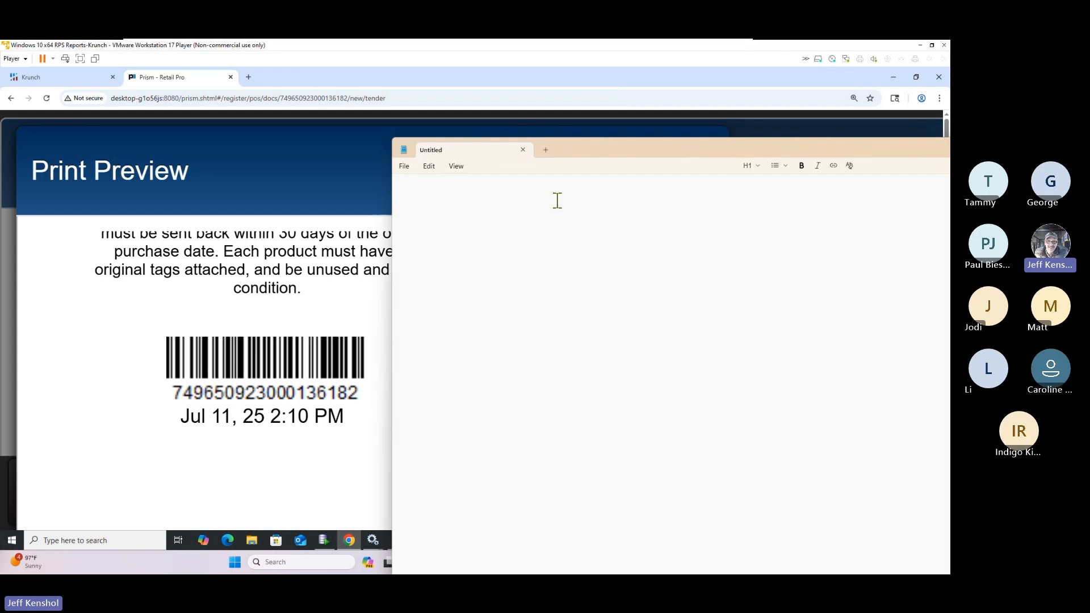
pyautogui.write('7496509')
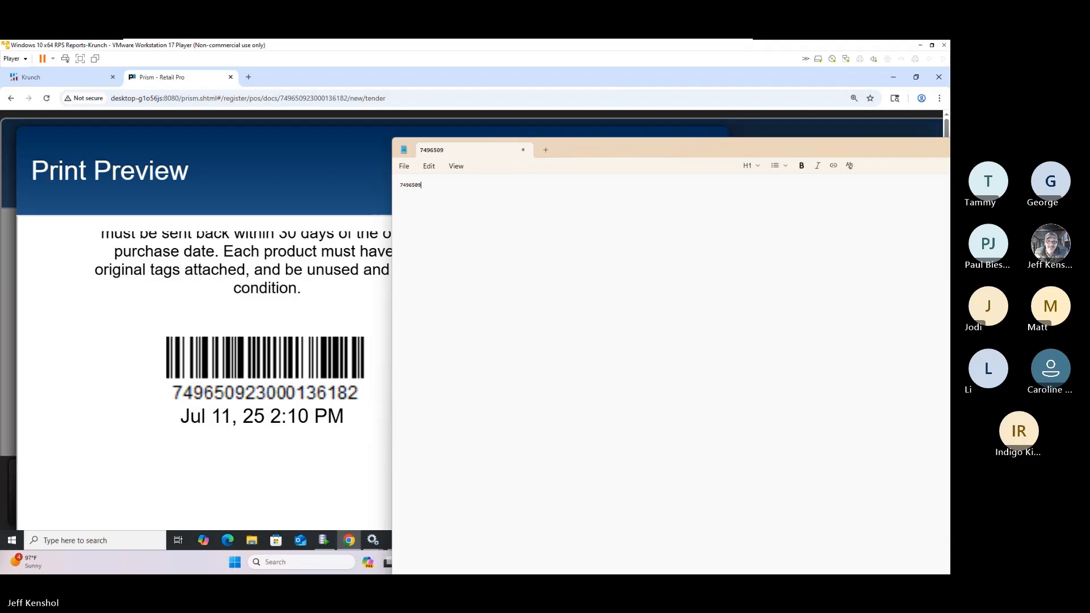
pyautogui.write('23000')
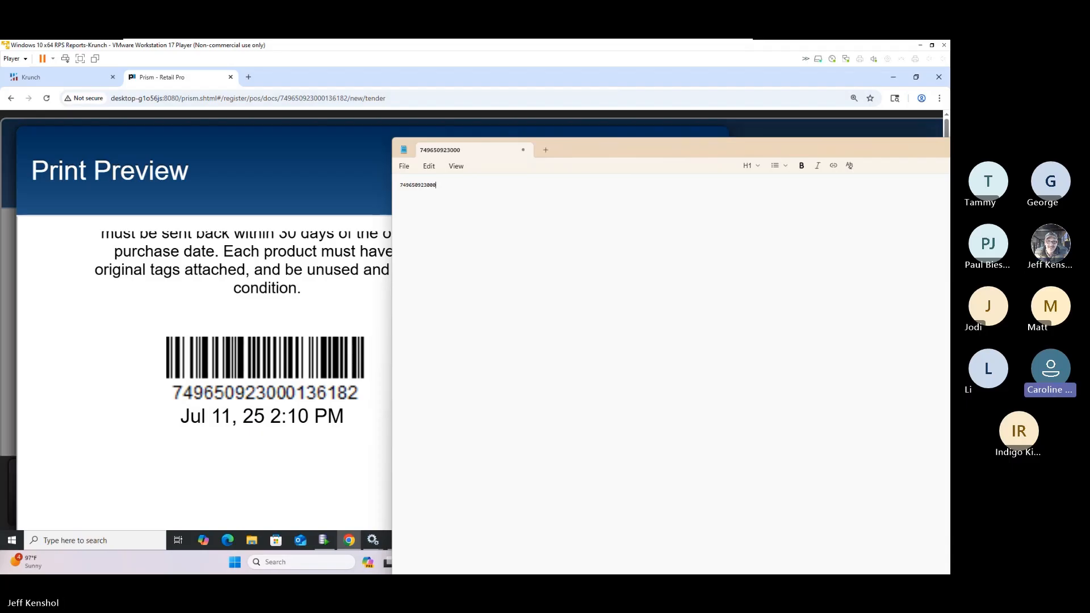
pyautogui.write('136')
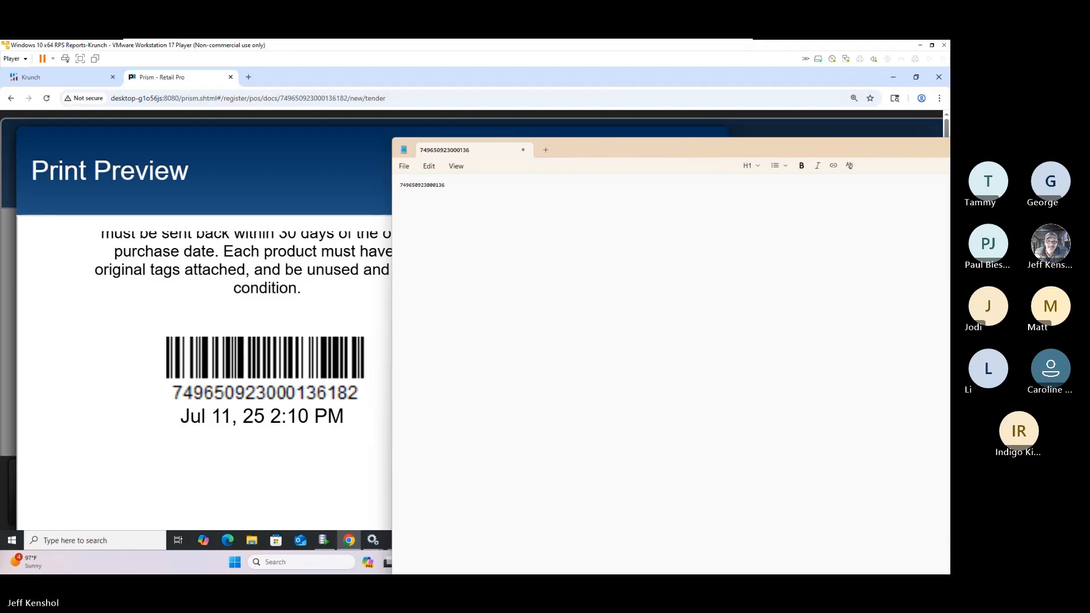
pyautogui.write('182')
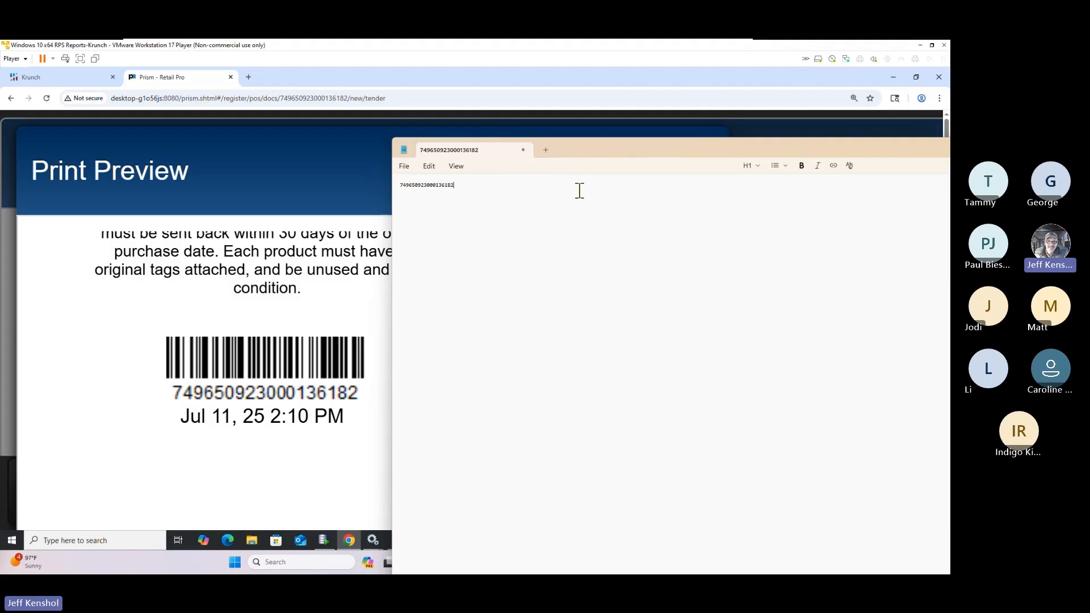
pyautogui.click(407, 167)
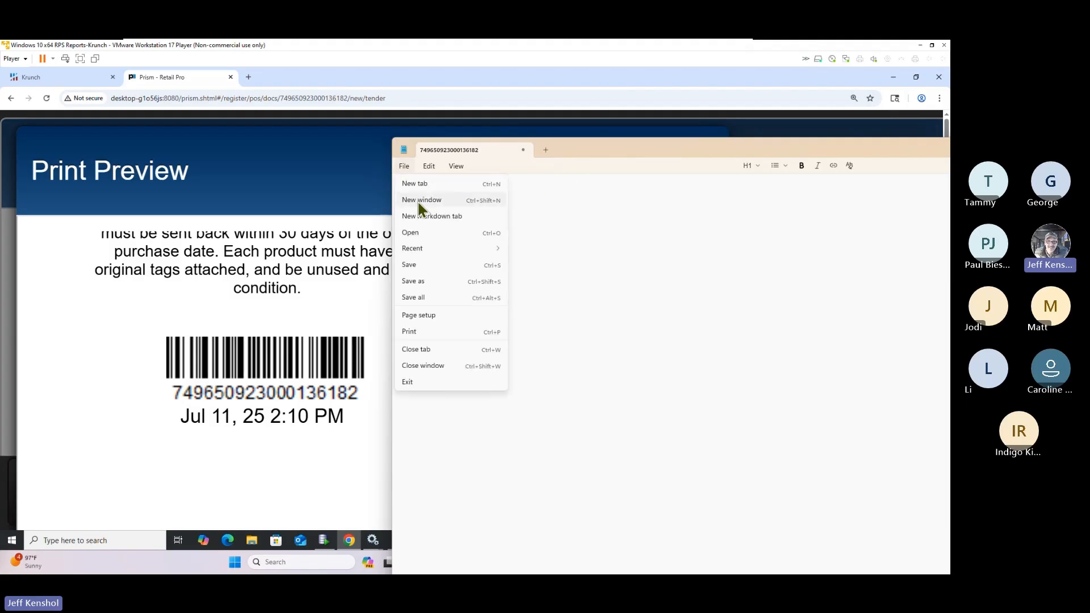
pyautogui.click(429, 167)
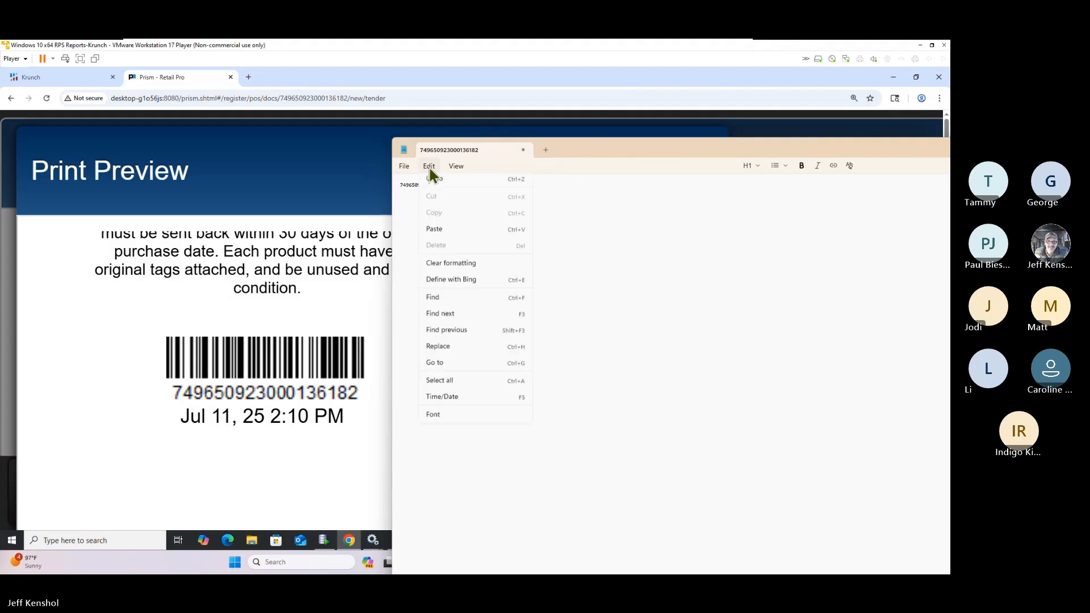
pyautogui.moveTo(458, 165)
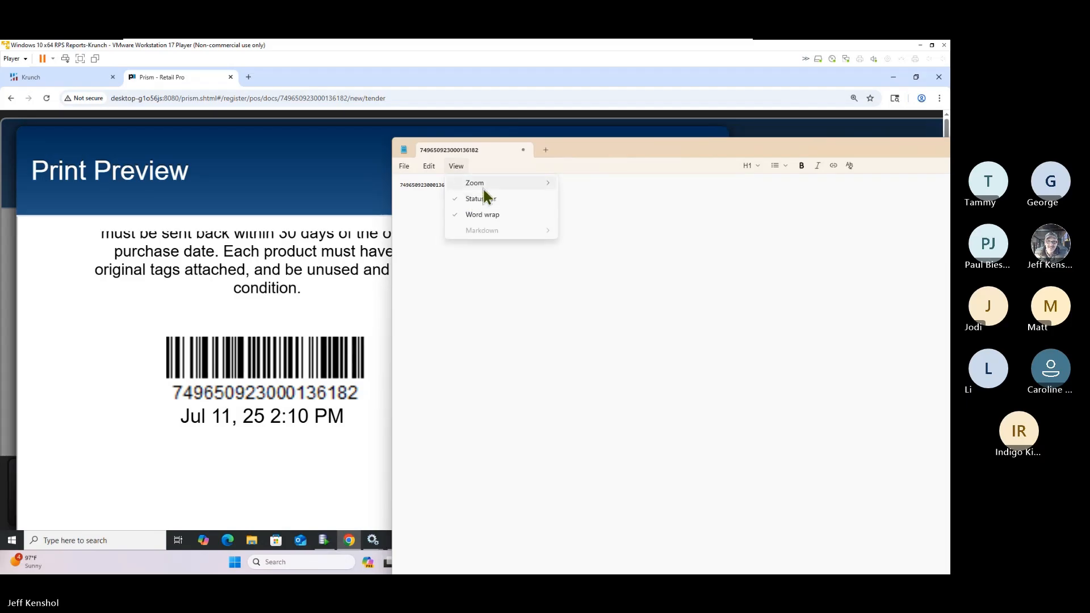
pyautogui.moveTo(511, 185)
pyautogui.click(604, 185)
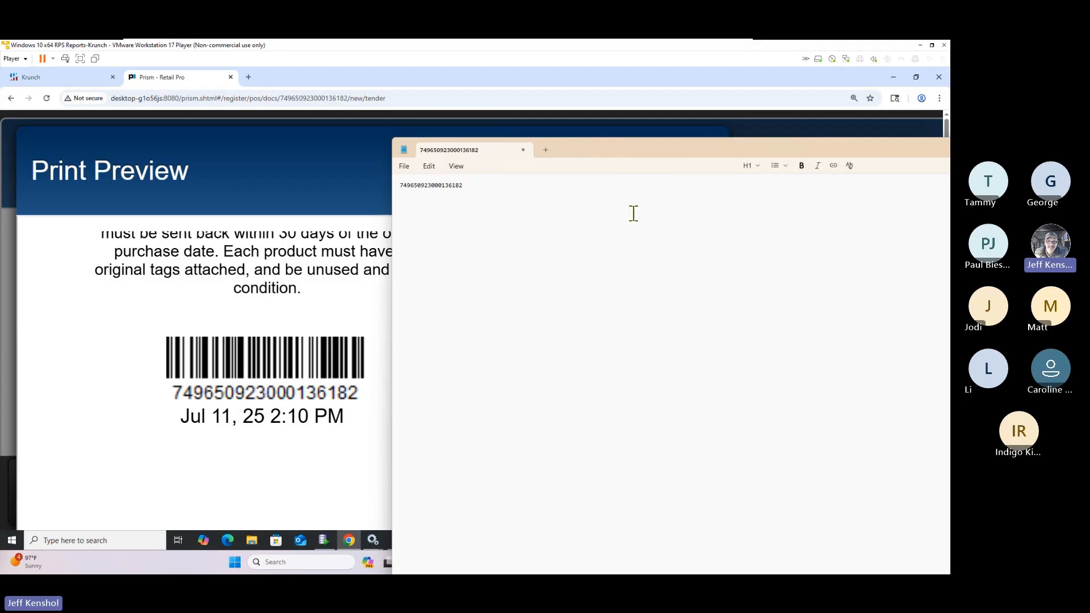
pyautogui.hotkey('ctrl', '+')
pyautogui.hotkey('ctrl', '+')
pyautogui.hotkey('ctrl', '+')
pyautogui.hotkey('ctrl', '+')
pyautogui.hotkey('ctrl', '+')
pyautogui.hotkey('ctrl', '+')
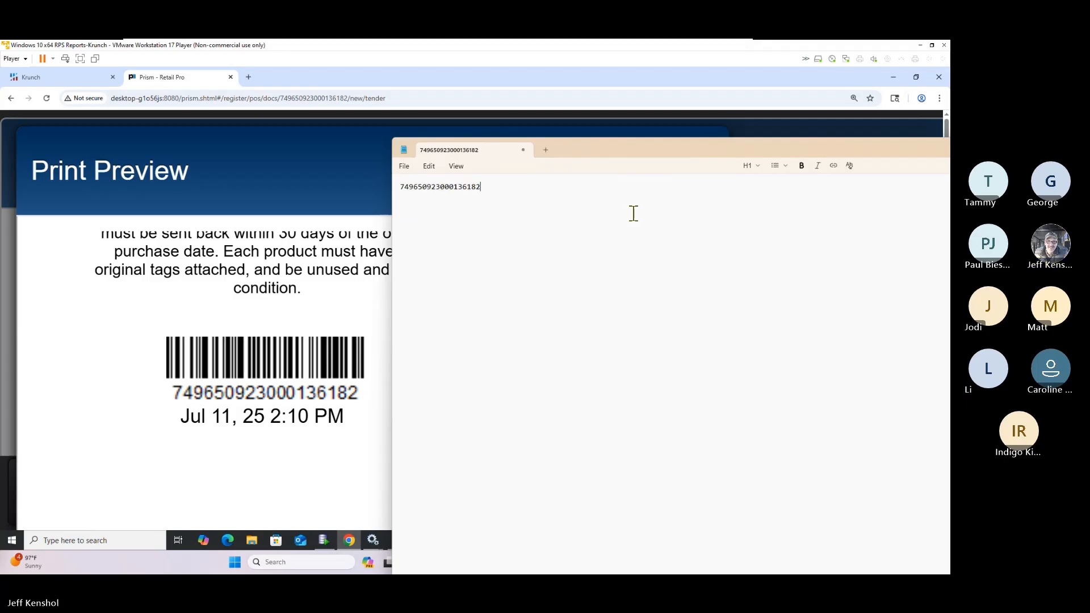
pyautogui.hotkey('ctrl', '+')
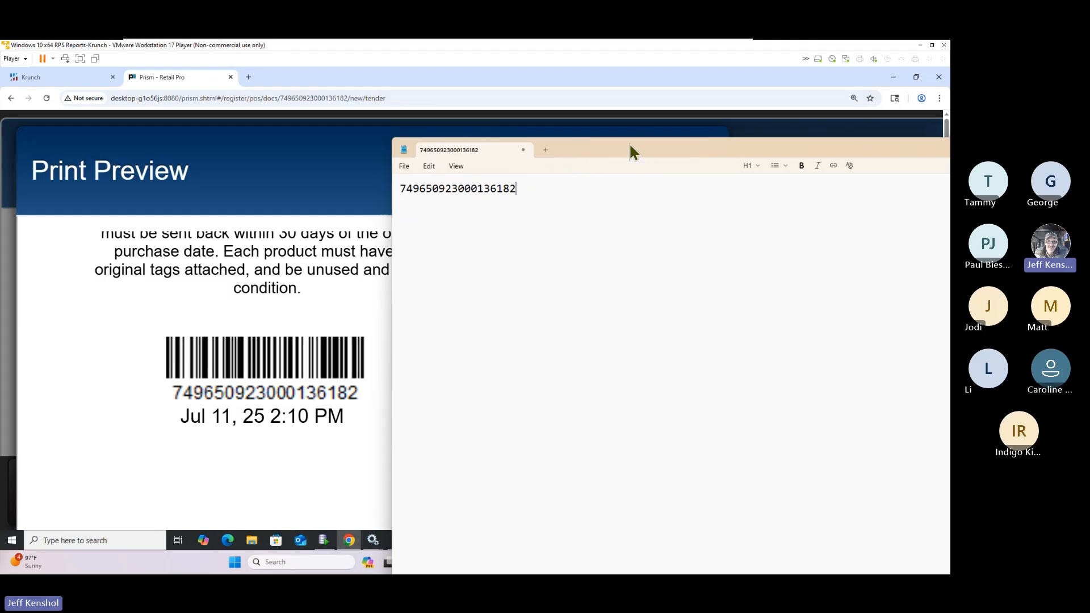
pyautogui.moveTo(630, 146); pyautogui.dragTo(949, 142)
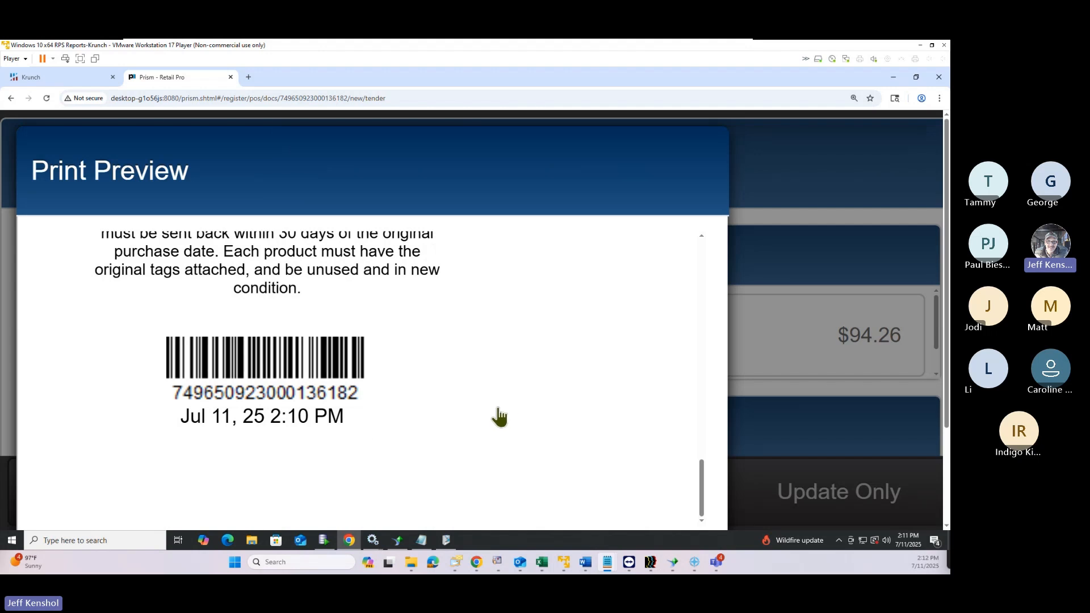
# Close the receipt preview, cancel printing, and show the Return options on the new sale
pyautogui.click(702, 494)
pyautogui.moveTo(700, 493); pyautogui.dragTo(699, 321)
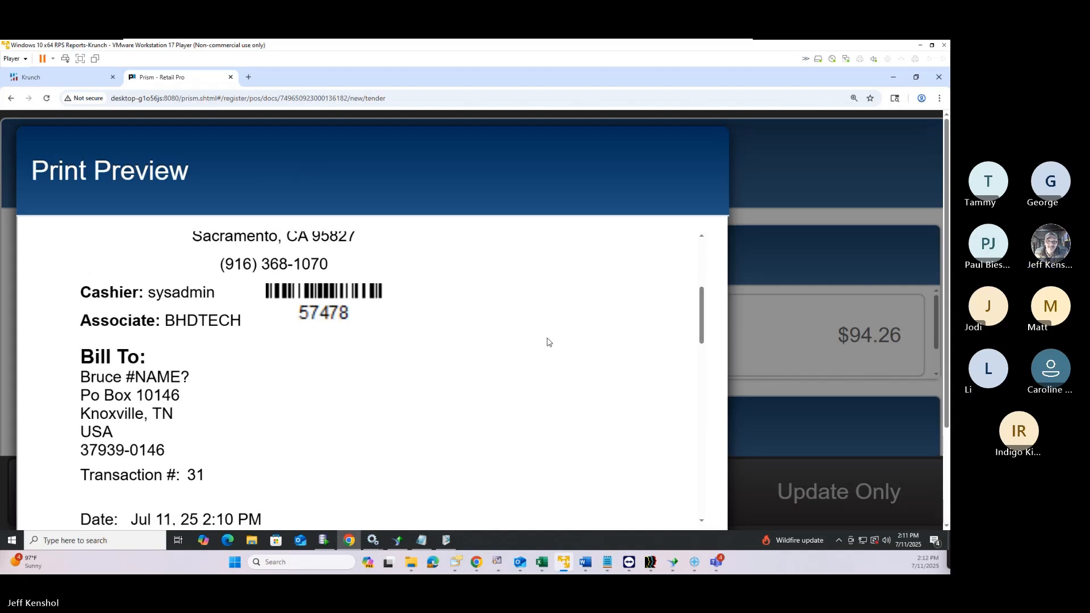
pyautogui.hotkey('ctrl', '-')
pyautogui.hotkey('ctrl', '-')
pyautogui.hotkey('ctrl', '-')
pyautogui.hotkey('ctrl', '-')
pyautogui.hotkey('ctrl', '-')
pyautogui.hotkey('ctrl', '-')
pyautogui.click(560, 485)
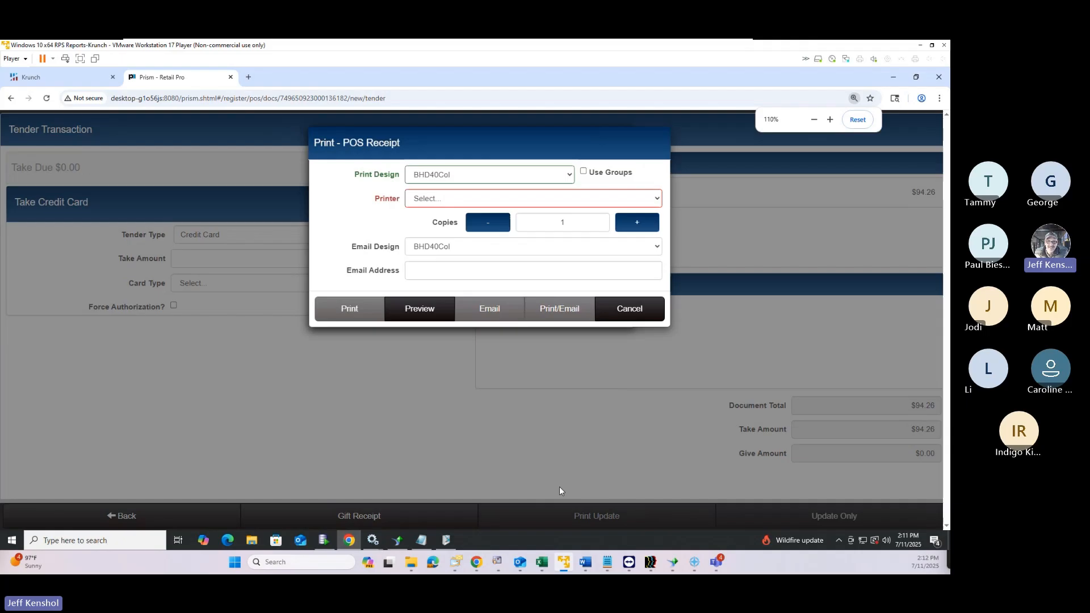
pyautogui.click(610, 309)
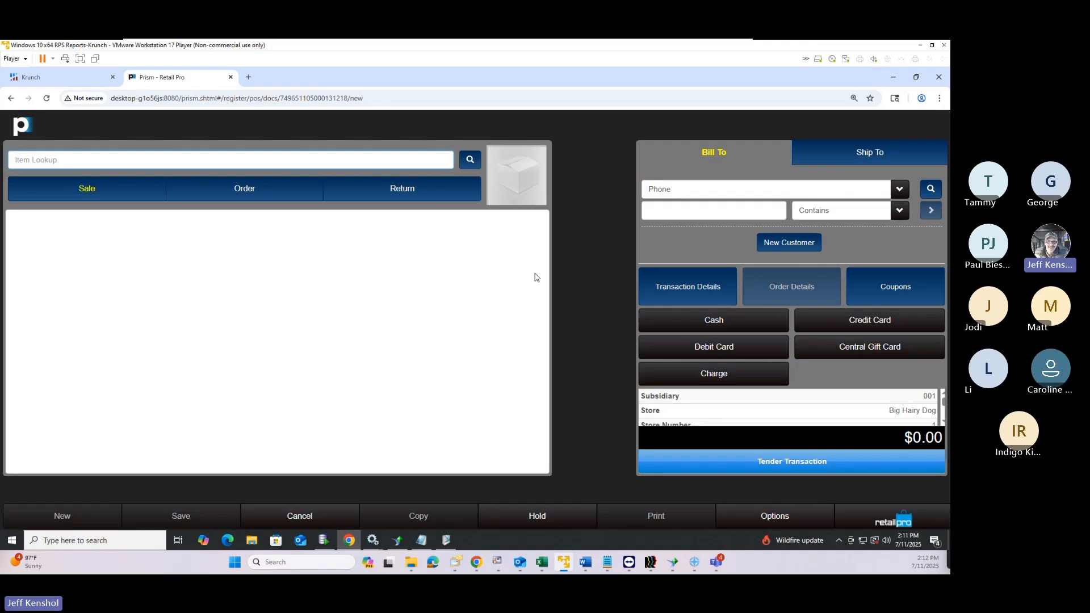
pyautogui.click(403, 193)
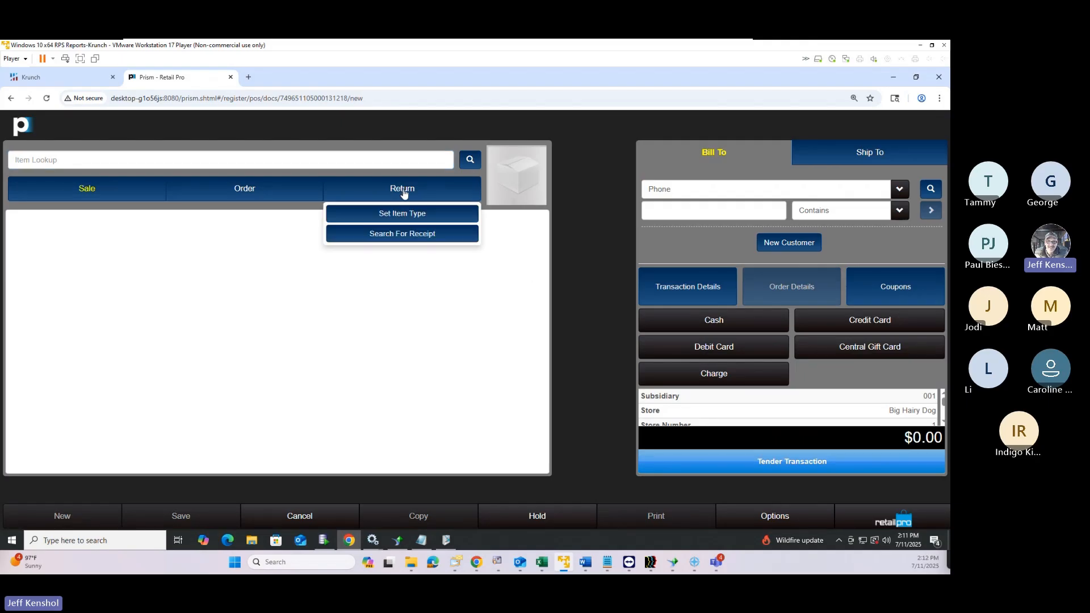
# Find transaction 31 by the pasted document number and return its ATAC boot to the sale
pyautogui.click(405, 236)
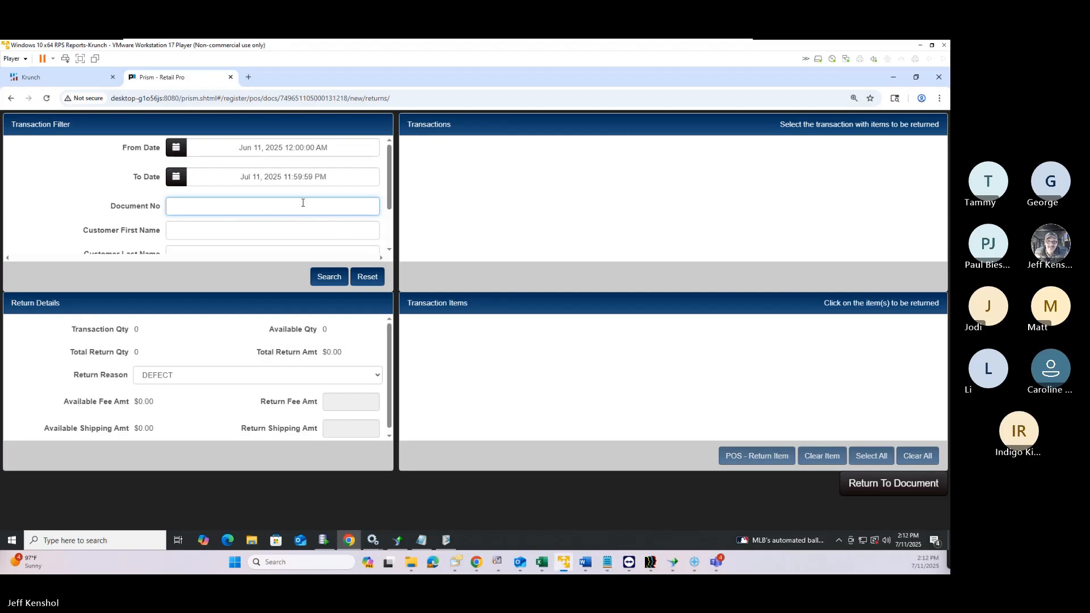
pyautogui.hotkey('ctrl', 'v')
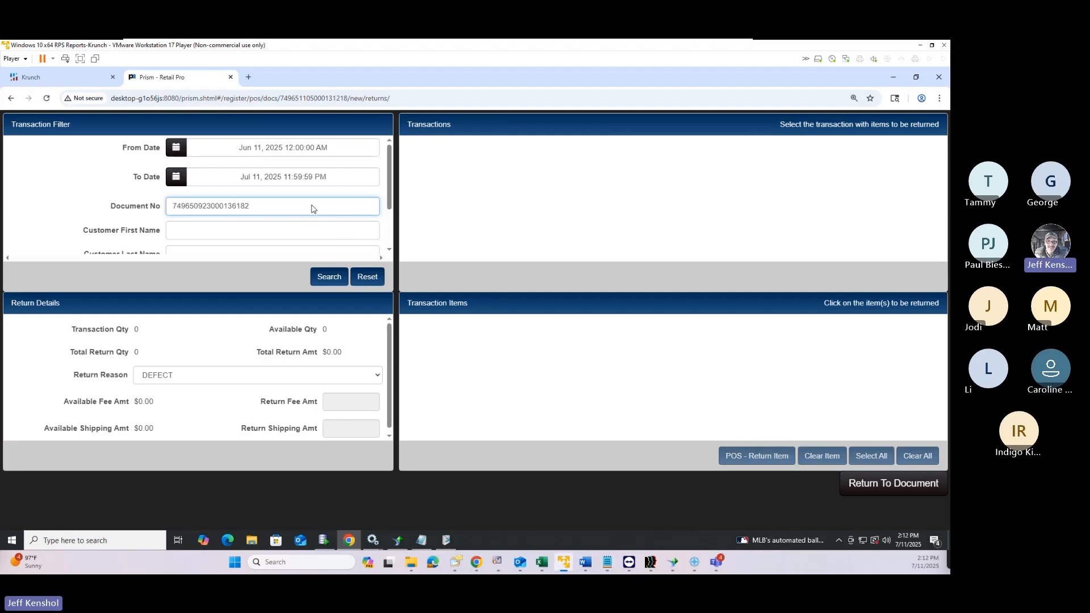
pyautogui.press('Return')
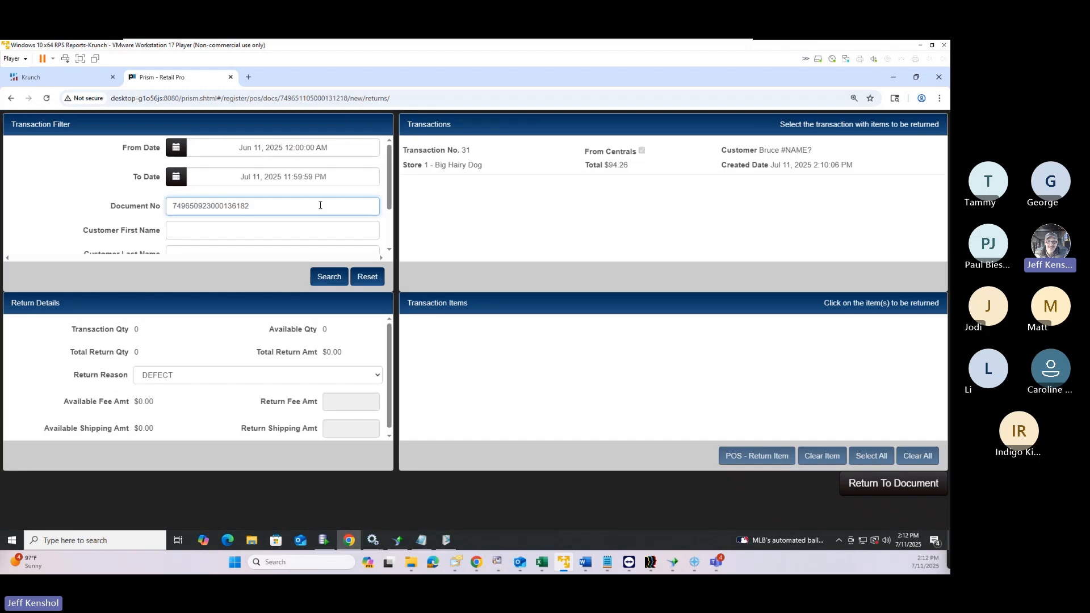
pyautogui.click(502, 162)
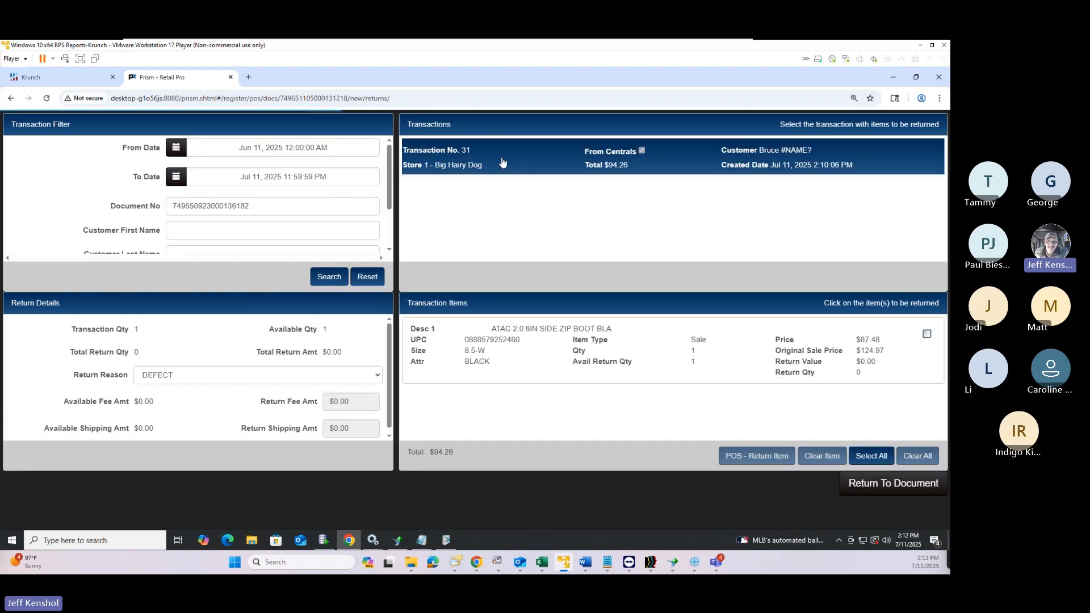
pyautogui.click(596, 358)
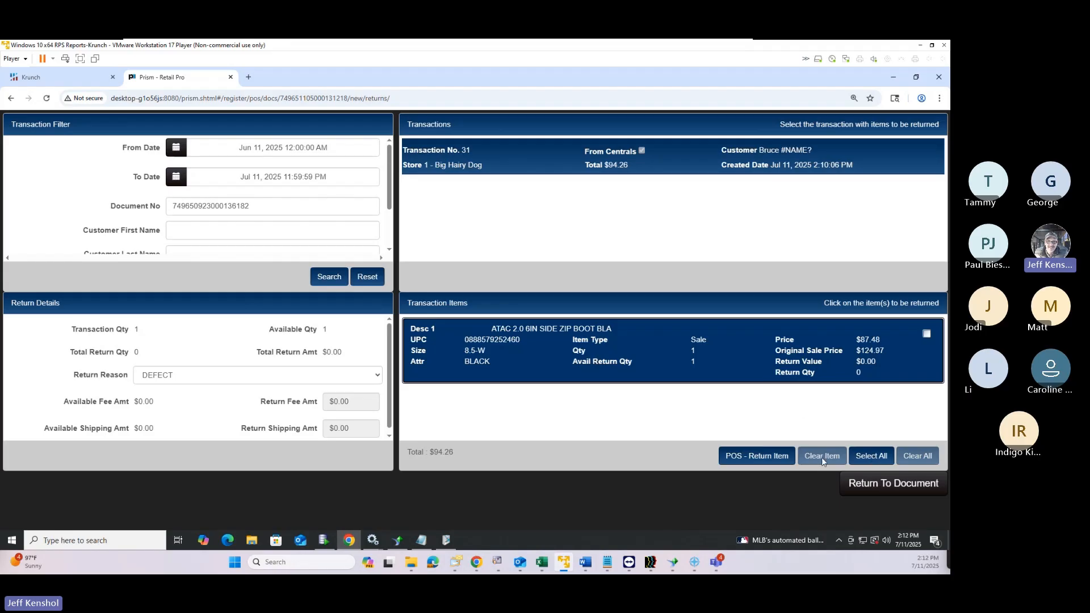
pyautogui.click(756, 457)
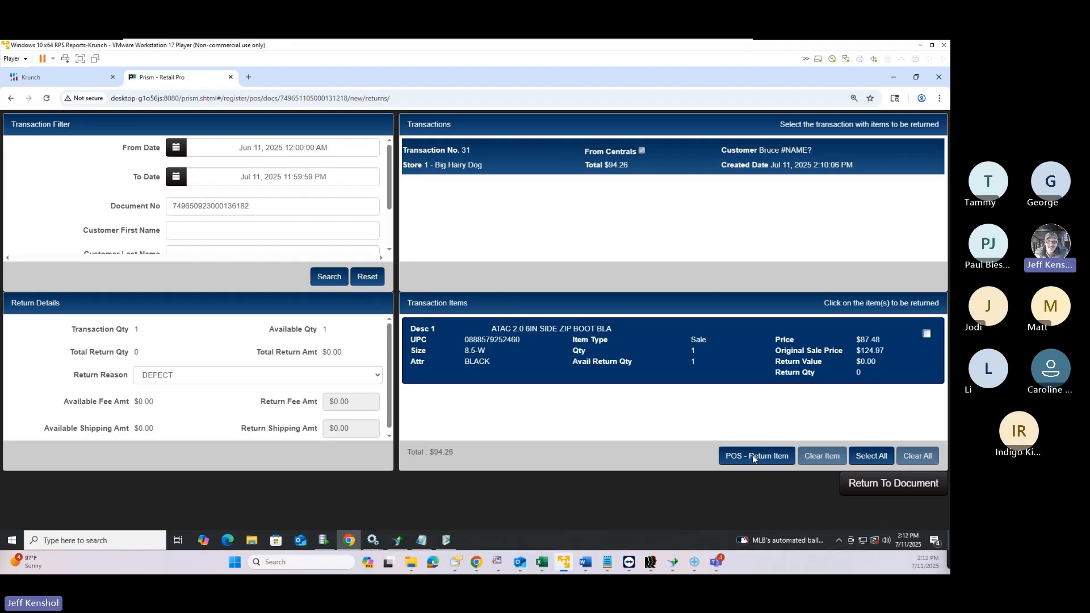
pyautogui.click(916, 485)
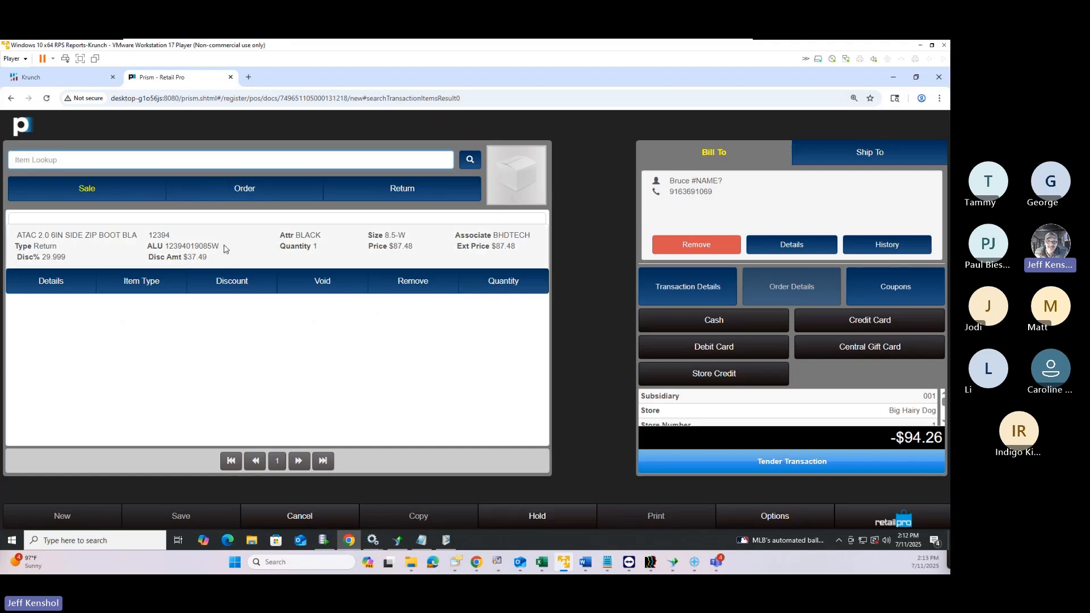
# Copy the boot's ALU, cancel the return transaction, and start a new one
pyautogui.moveTo(224, 248); pyautogui.dragTo(167, 245)
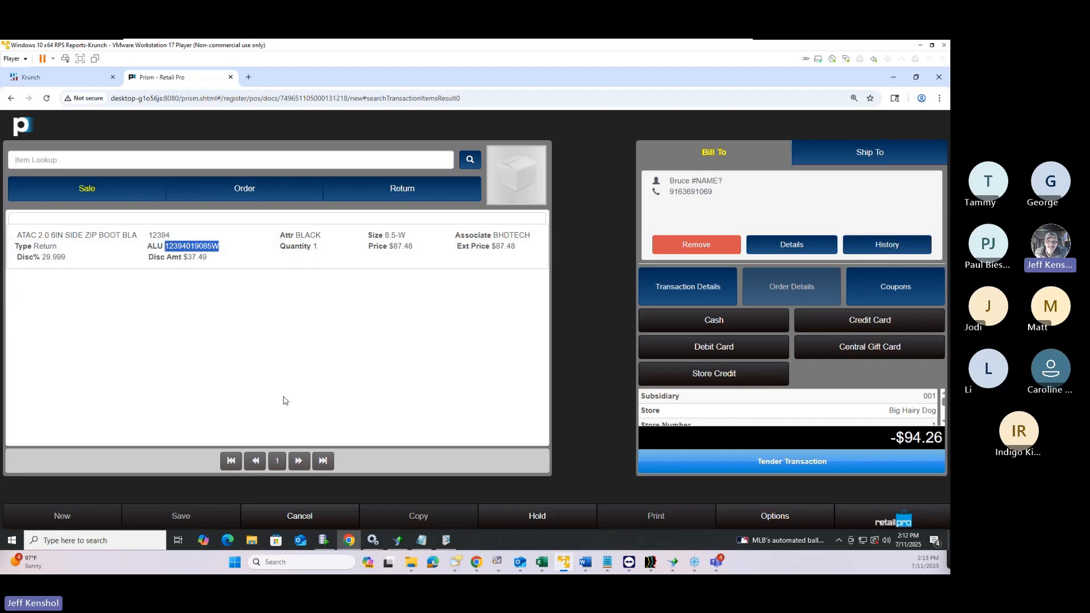
pyautogui.click(332, 519)
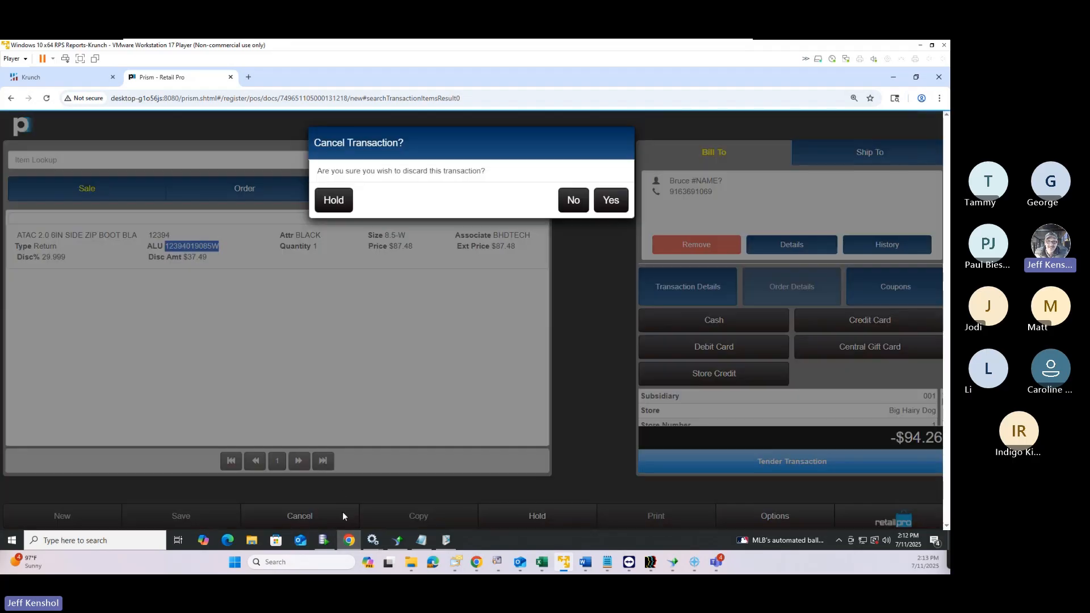
pyautogui.click(611, 203)
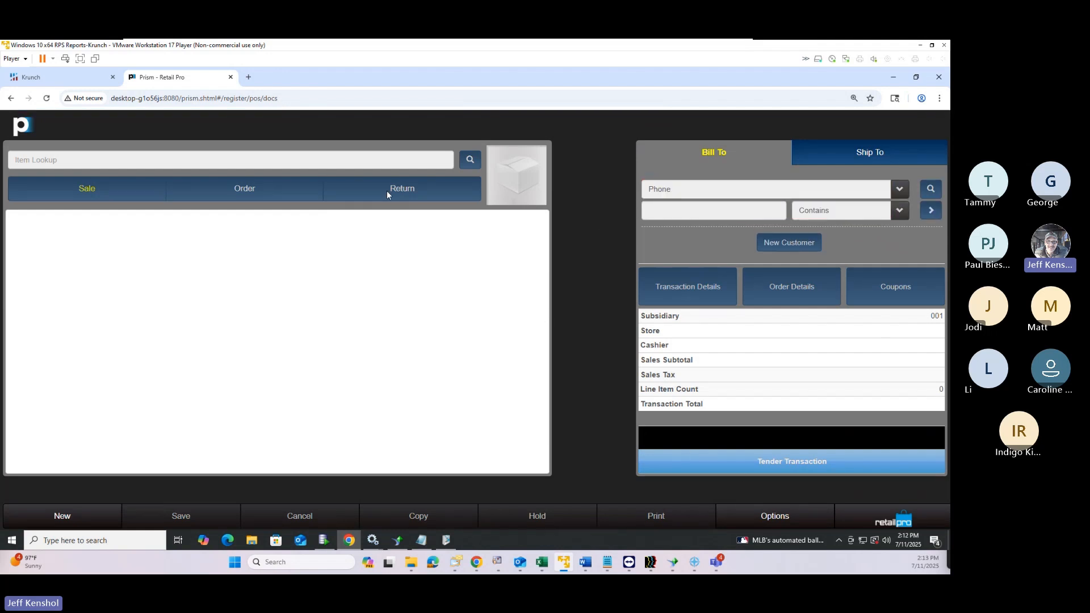
pyautogui.click(88, 519)
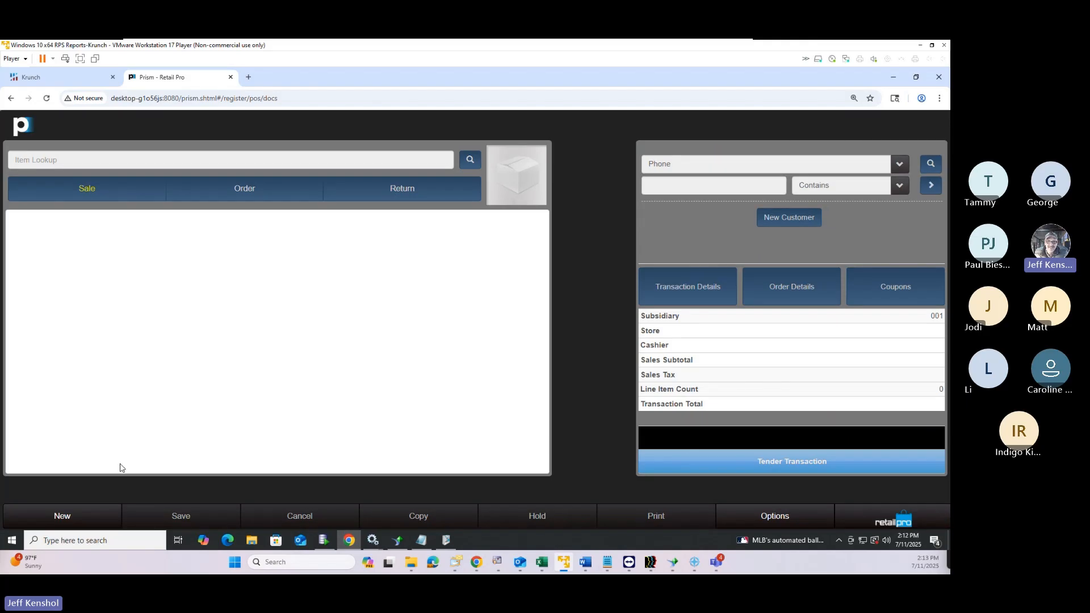
pyautogui.click(64, 161)
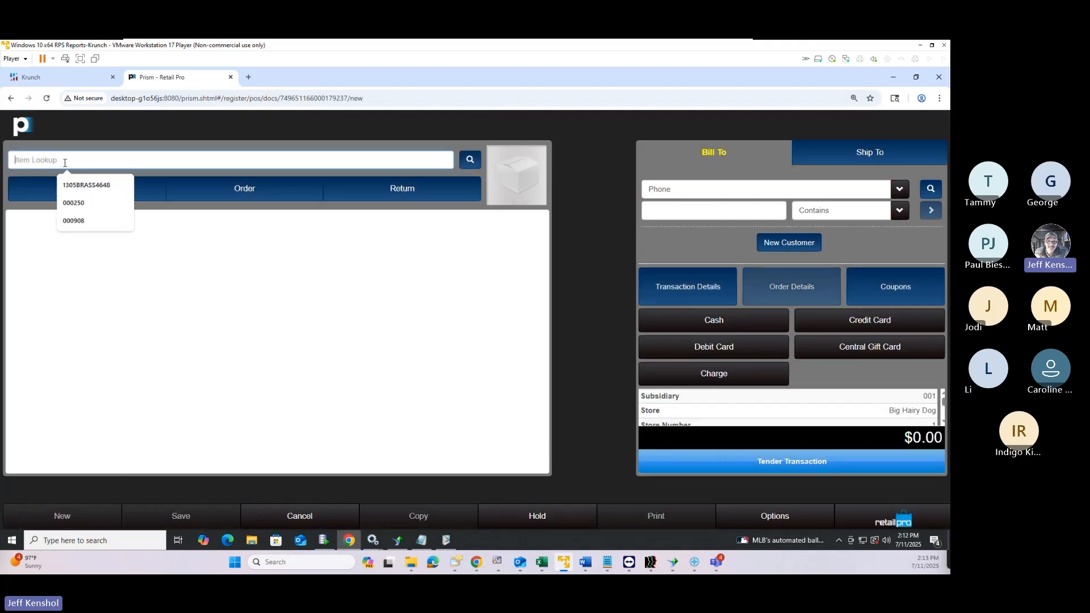
pyautogui.write('12394019085W')
pyautogui.press('Return')
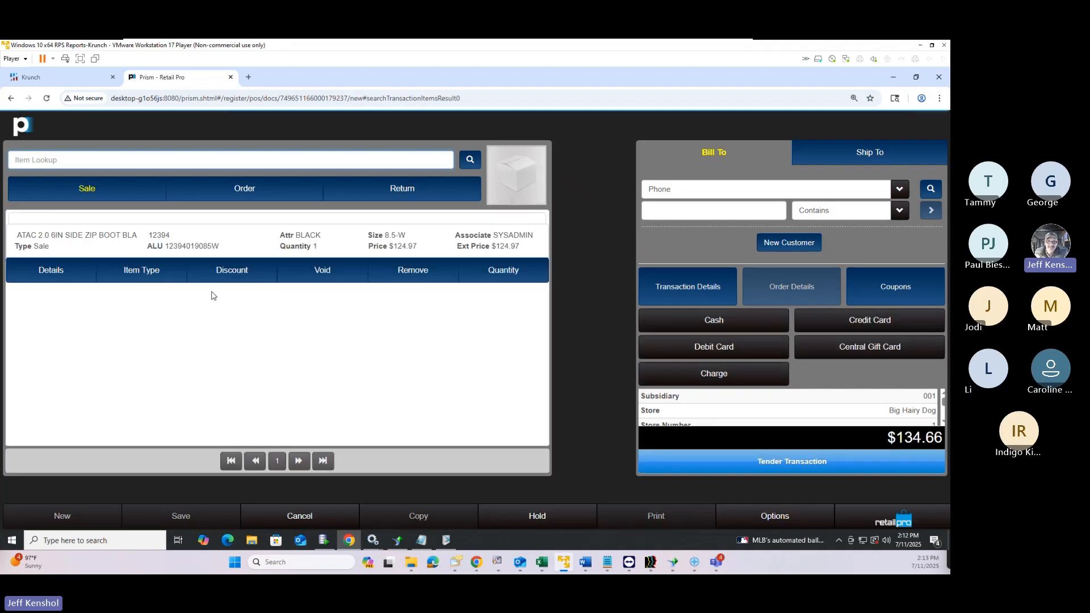
pyautogui.click(147, 275)
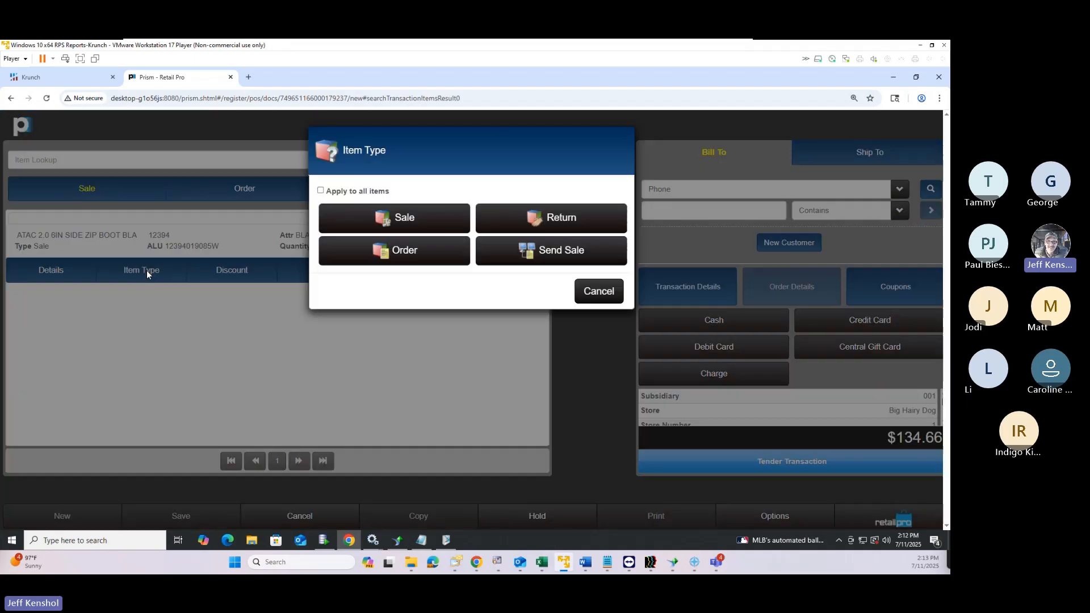
pyautogui.click(523, 216)
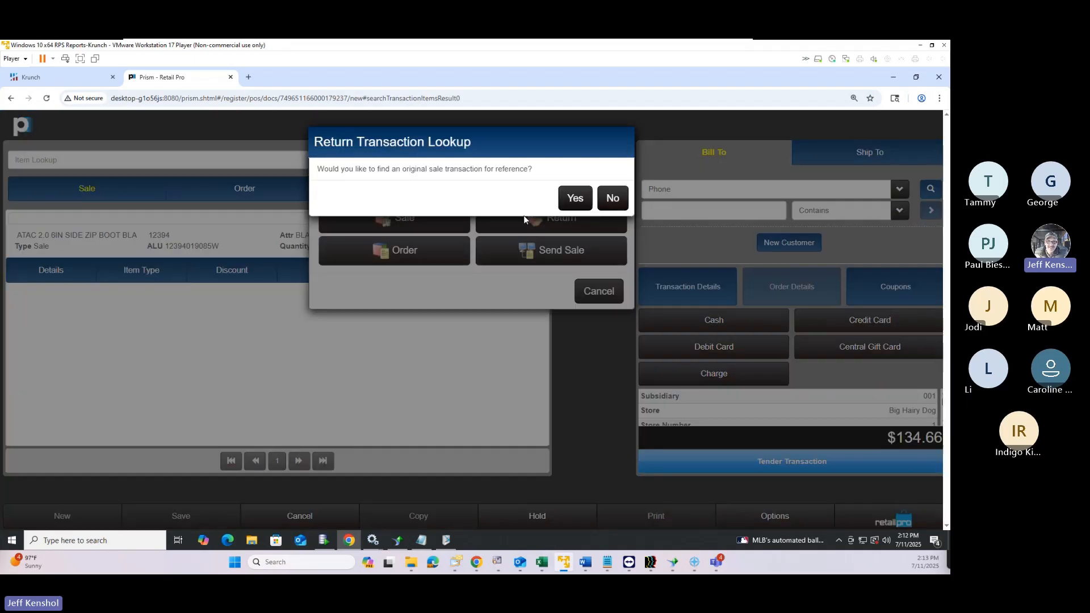
# Reference the return to transaction 31 via the pasted document number, marking the boot at $87.48
pyautogui.click(575, 198)
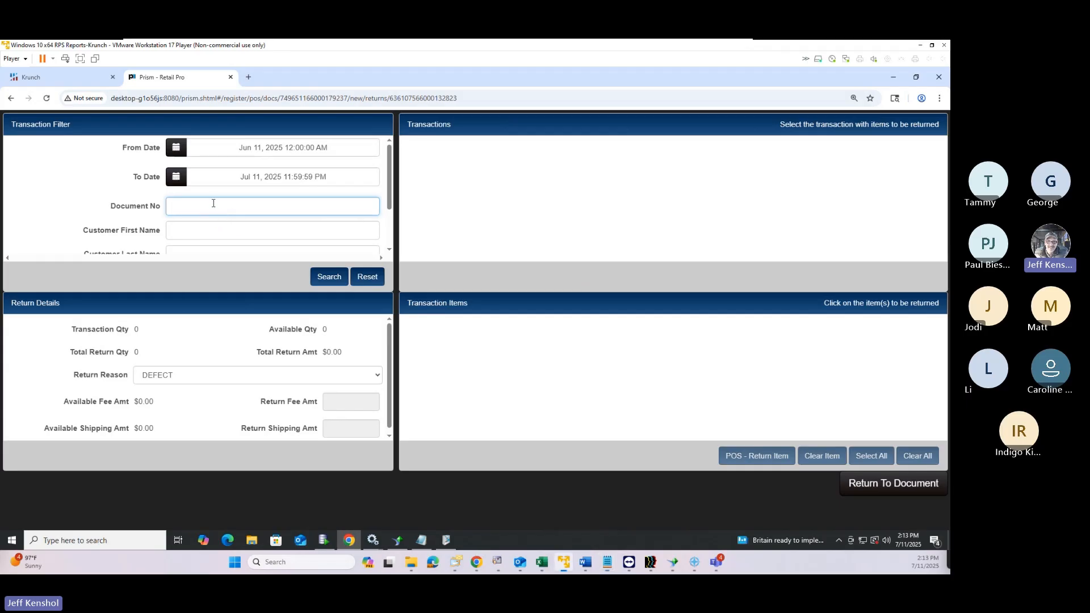
pyautogui.hotkey('ctrl', 'v')
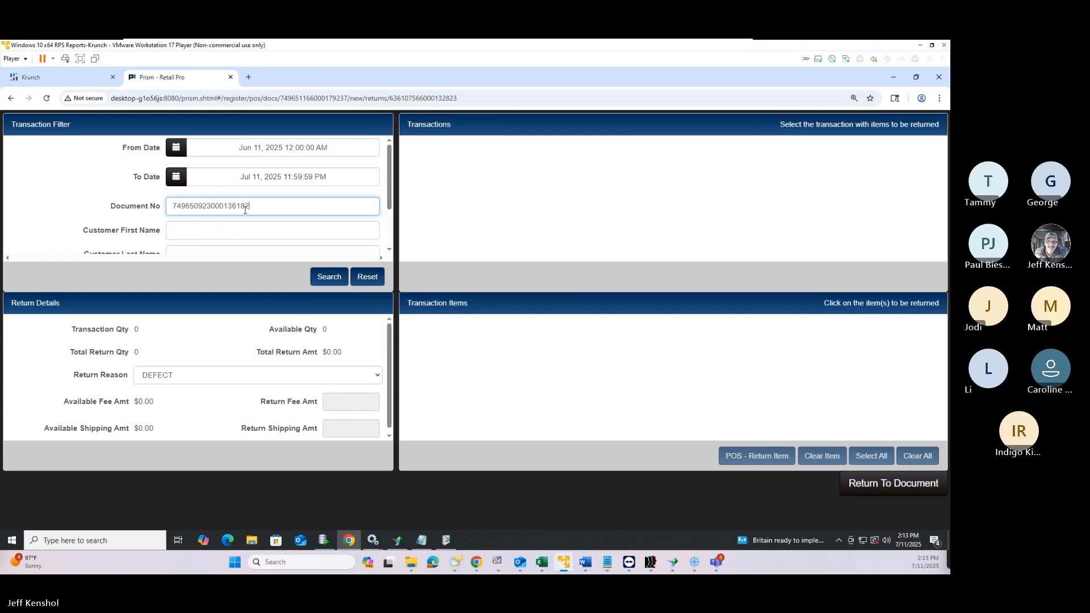
pyautogui.click(337, 276)
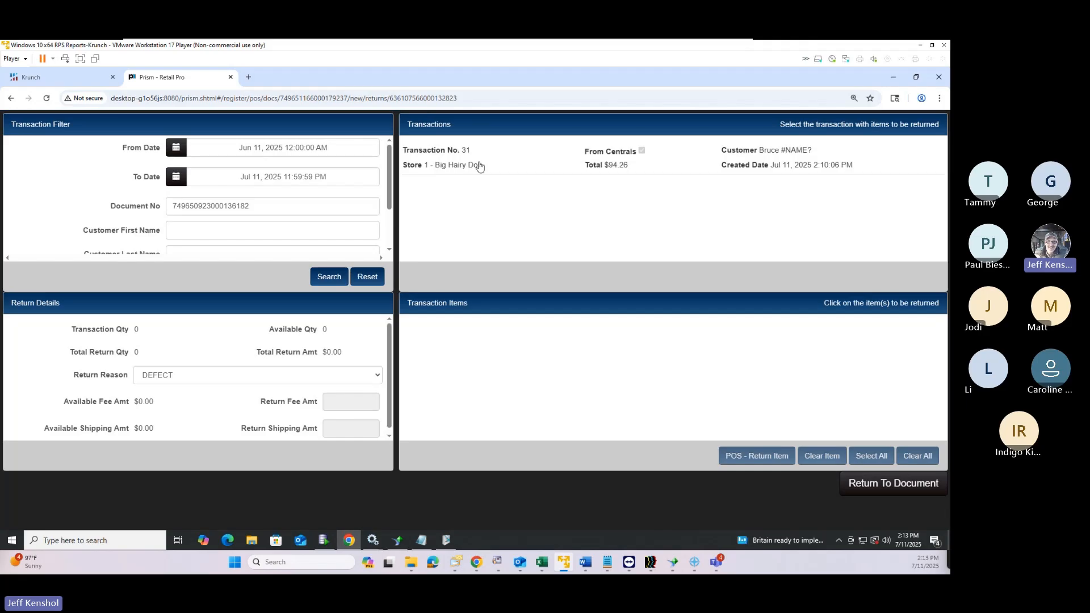
pyautogui.click(483, 164)
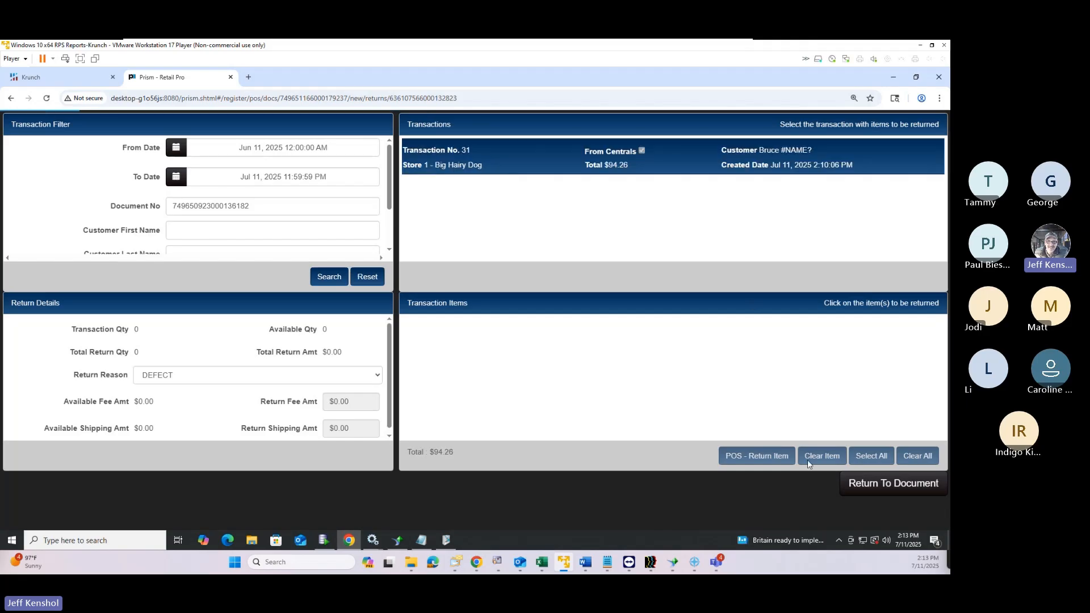
pyautogui.click(876, 459)
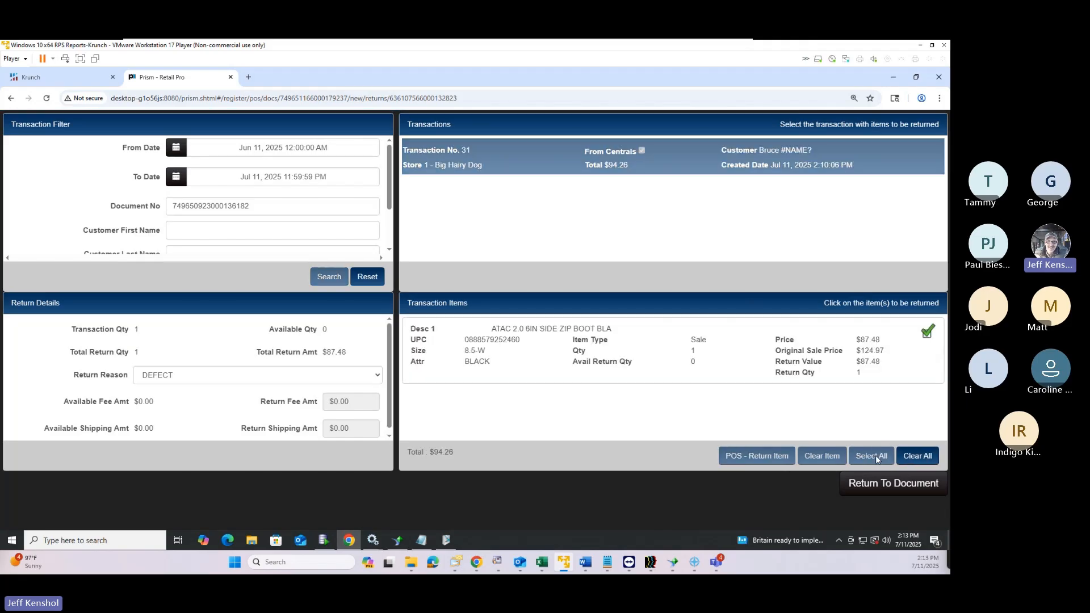
# Go back to the -$94.26 ATAC boot return transaction and view the bill-to customer's details
pyautogui.click(897, 485)
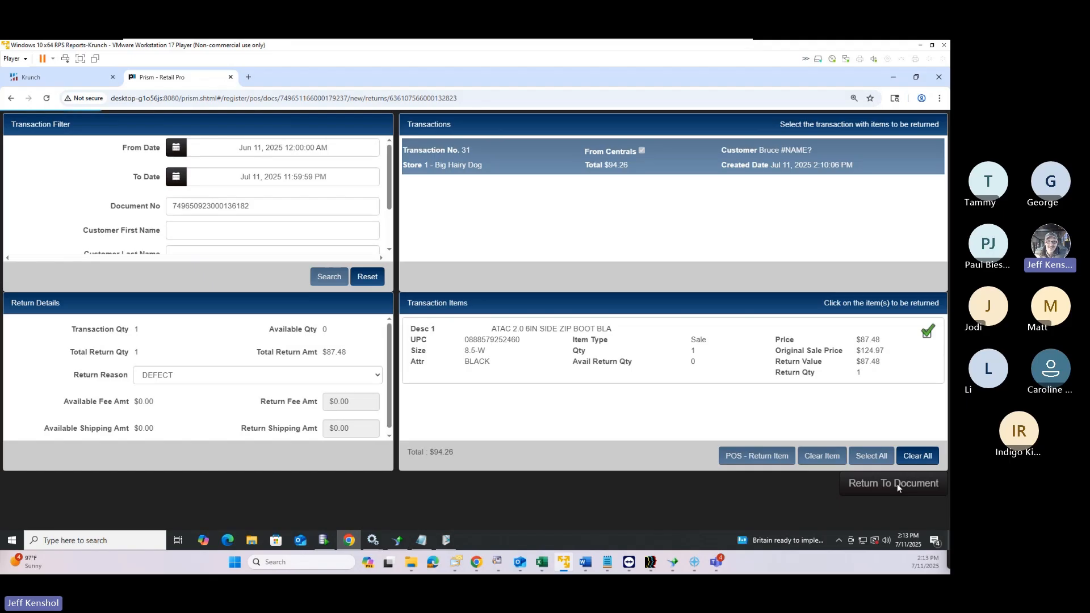
pyautogui.click(897, 484)
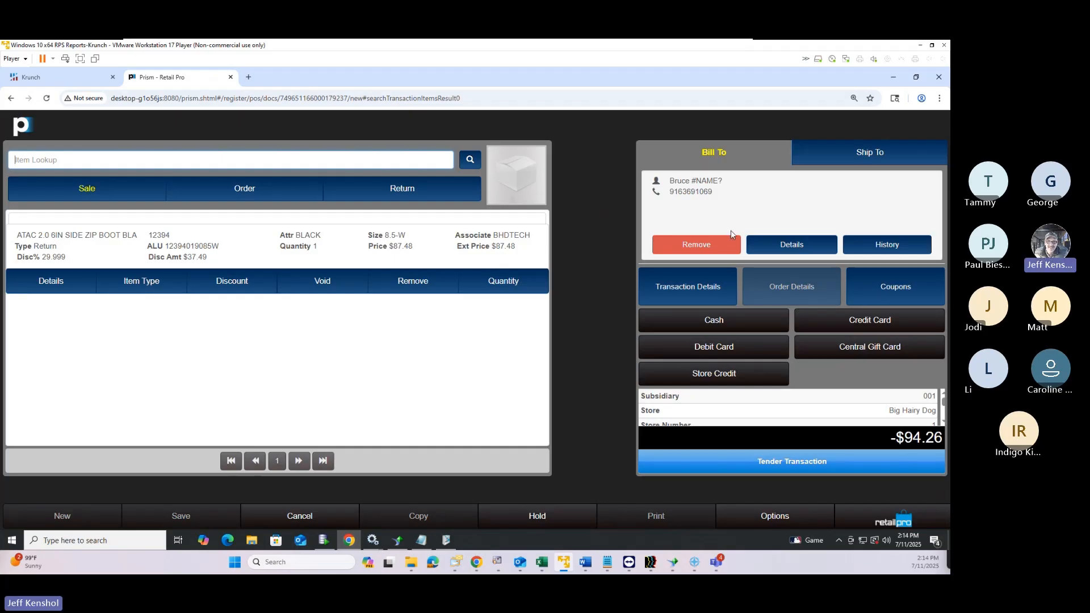
pyautogui.click(789, 244)
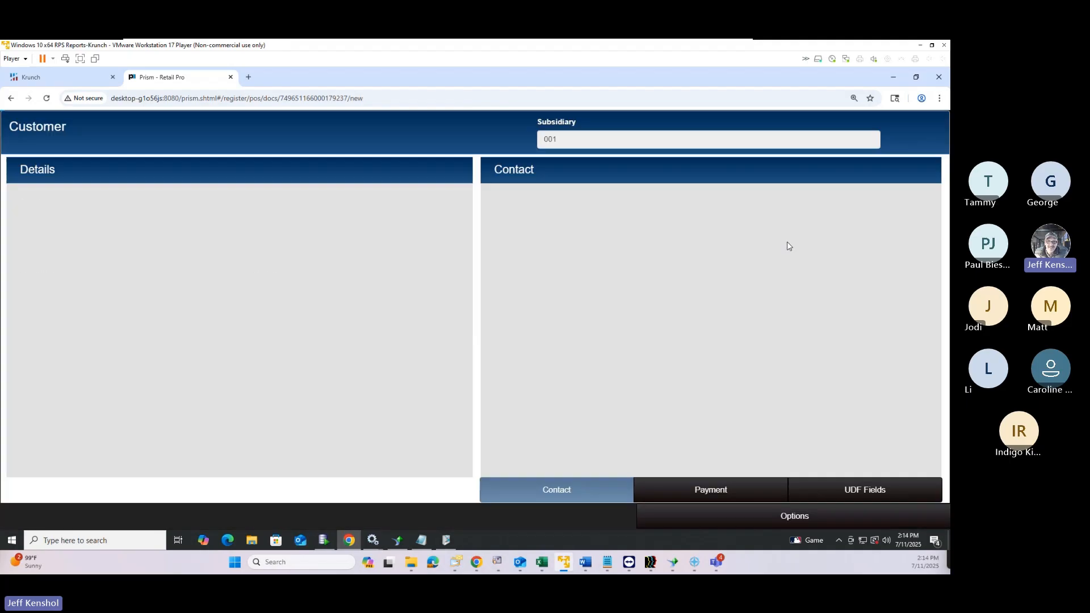
pyautogui.click(793, 515)
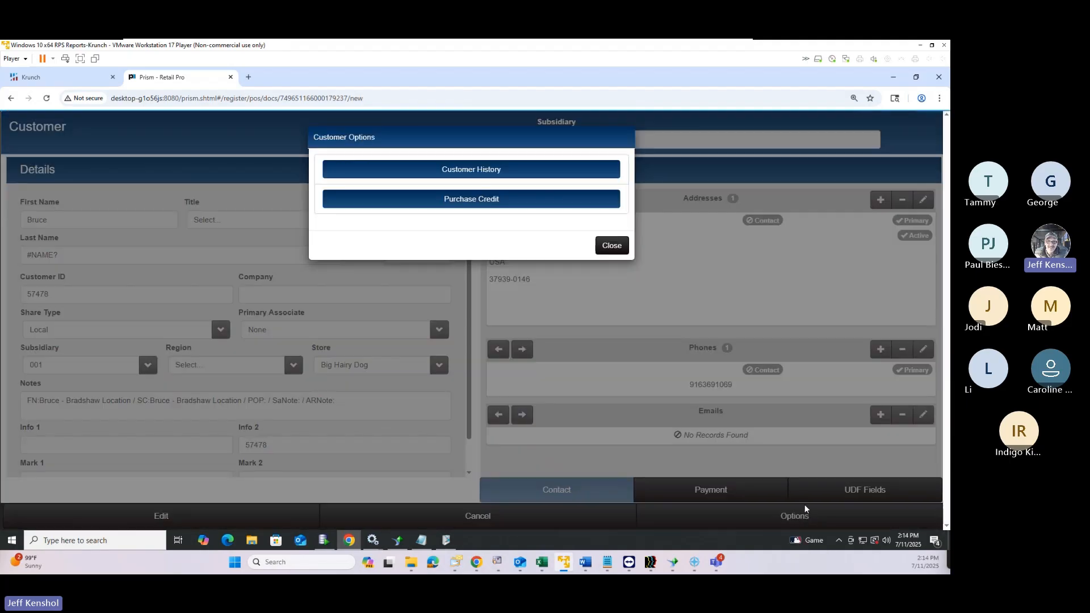
pyautogui.click(459, 173)
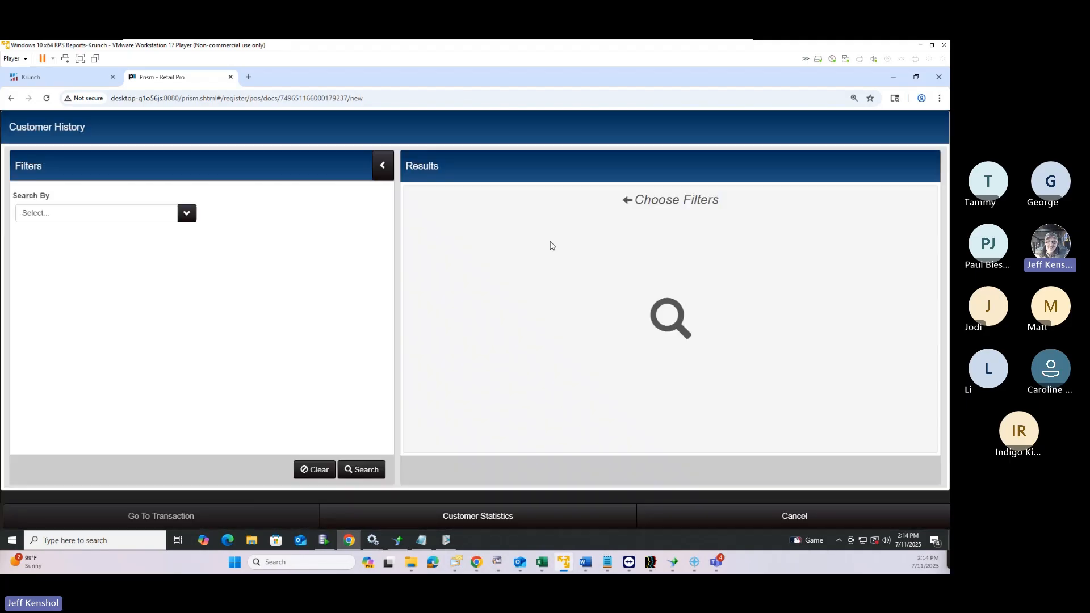
pyautogui.click(369, 469)
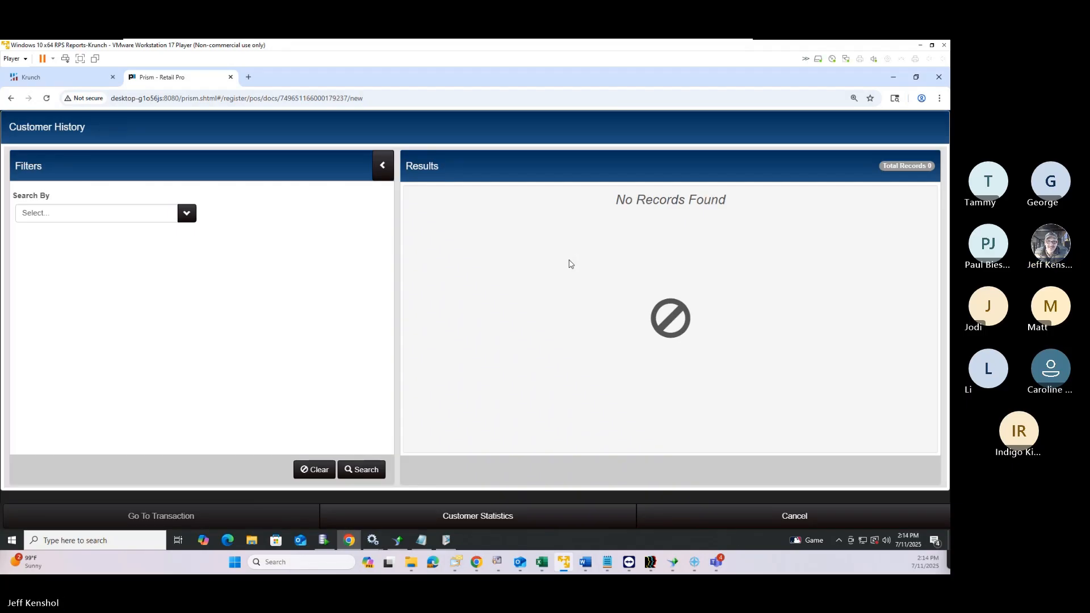
pyautogui.click(358, 469)
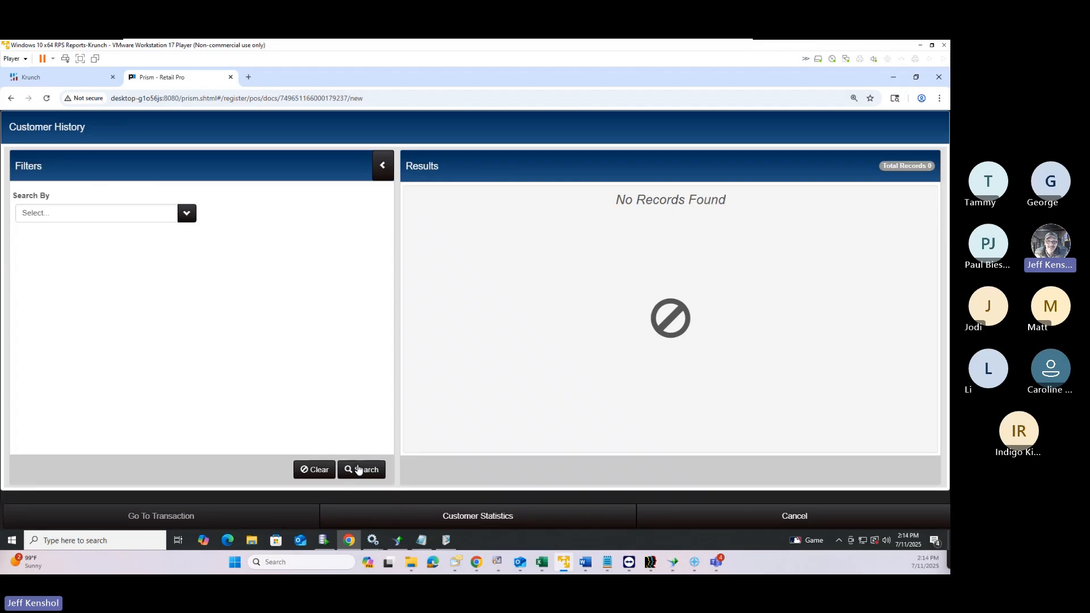
pyautogui.click(358, 469)
pyautogui.click(359, 471)
pyautogui.click(796, 518)
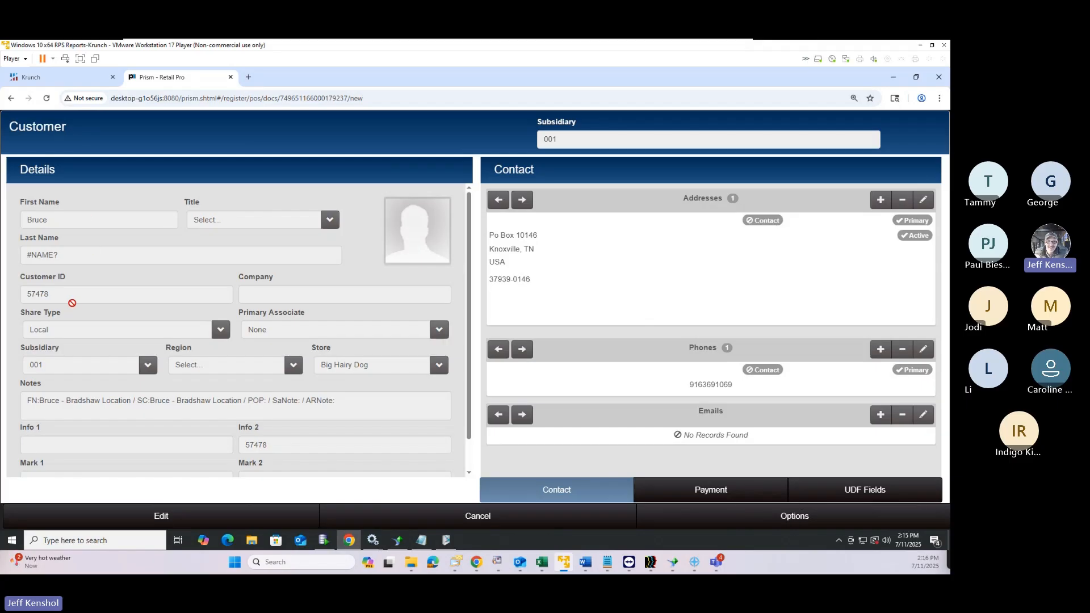
pyautogui.moveTo(53, 296); pyautogui.dragTo(5, 293)
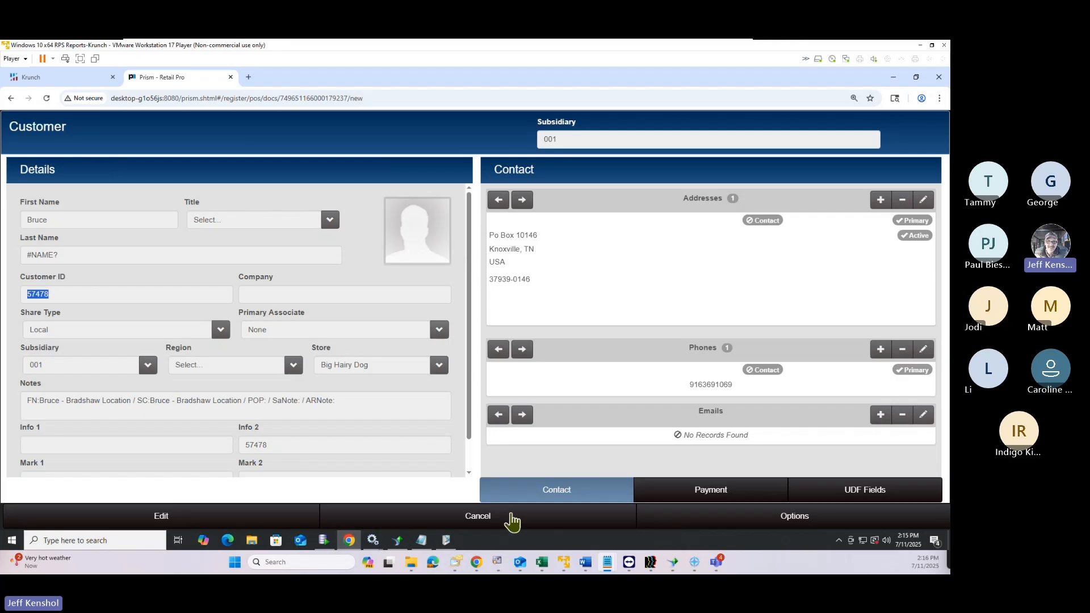
# Close the customer form and complete the return by giving $94.26 back in cash
pyautogui.click(487, 520)
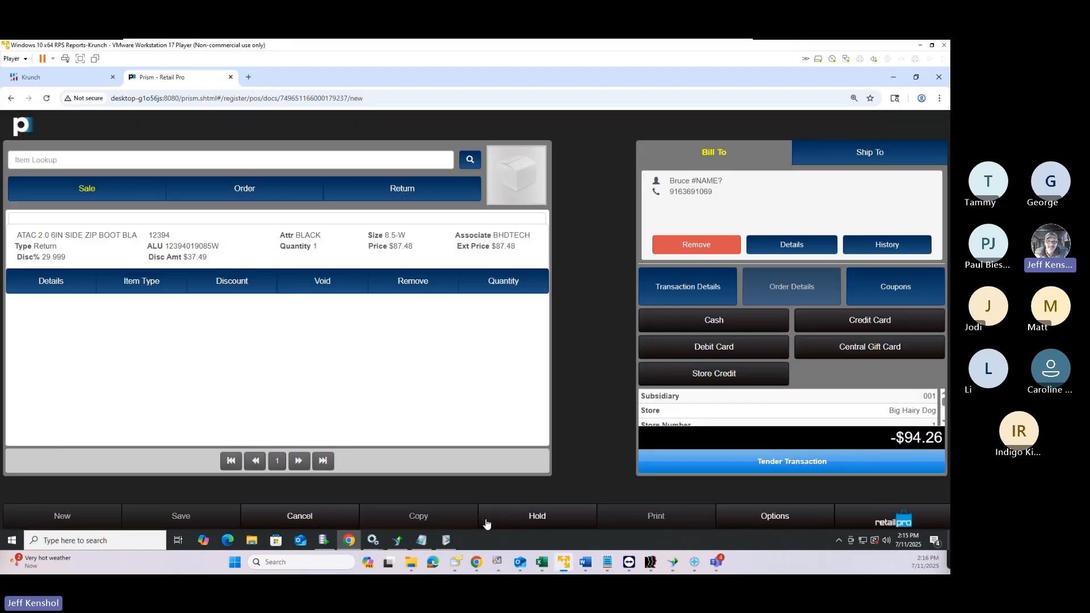
pyautogui.click(794, 464)
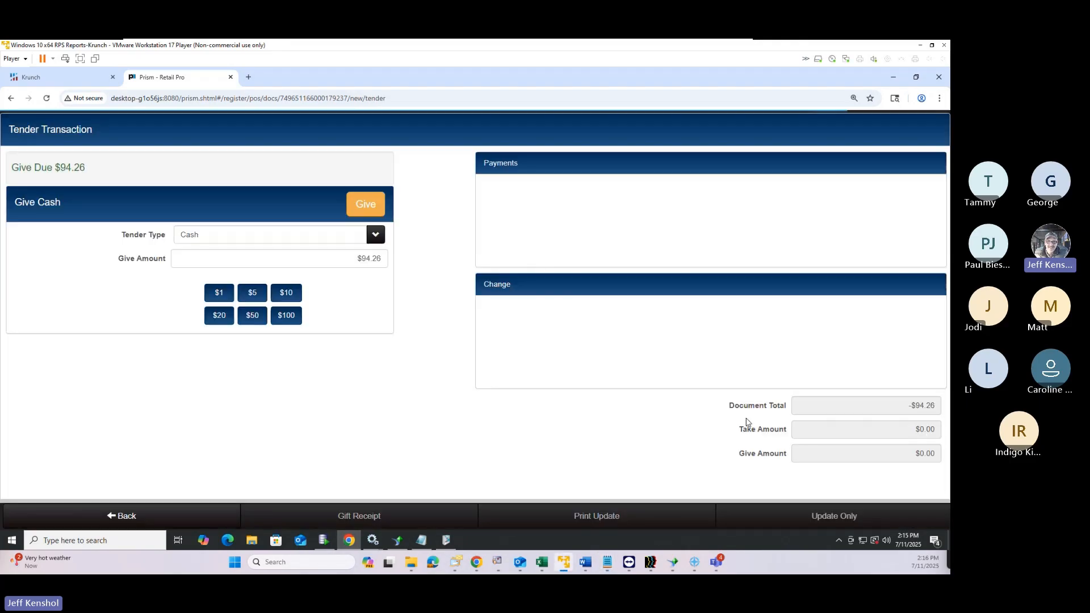
pyautogui.click(370, 213)
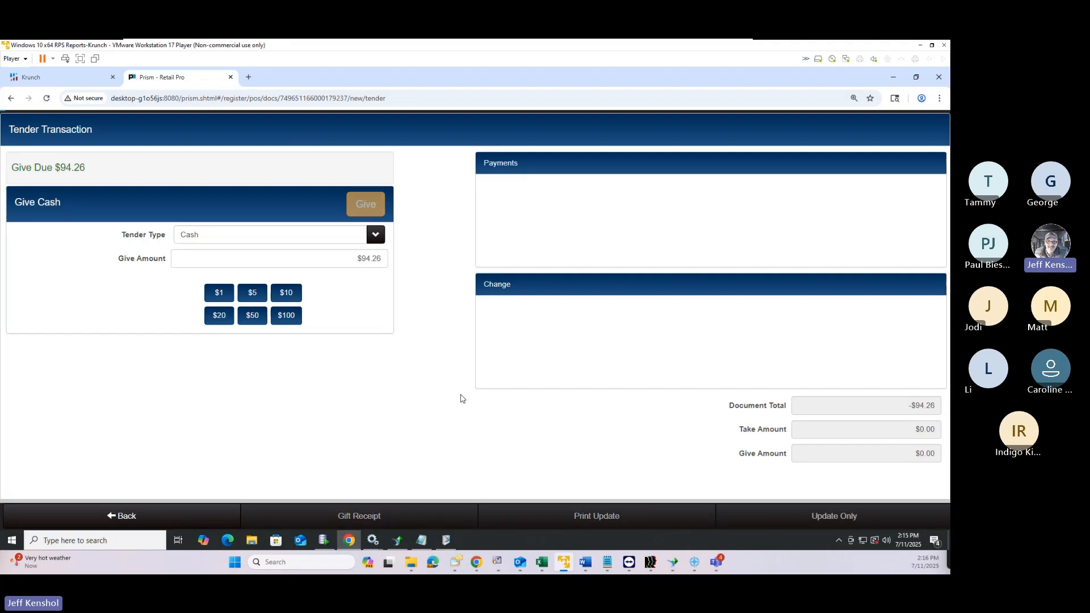
pyautogui.click(826, 523)
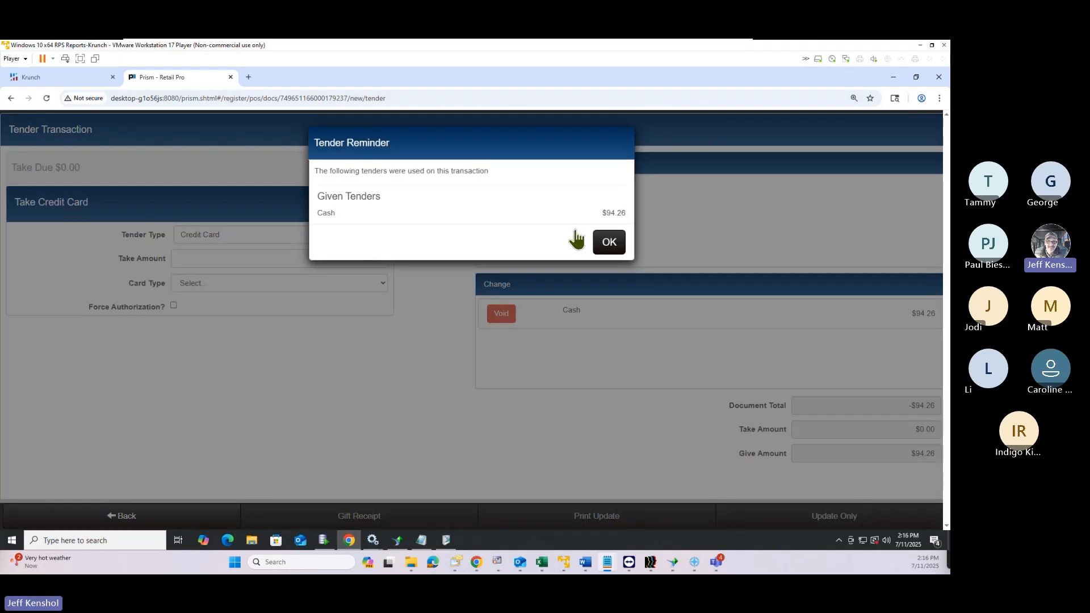
pyautogui.click(613, 243)
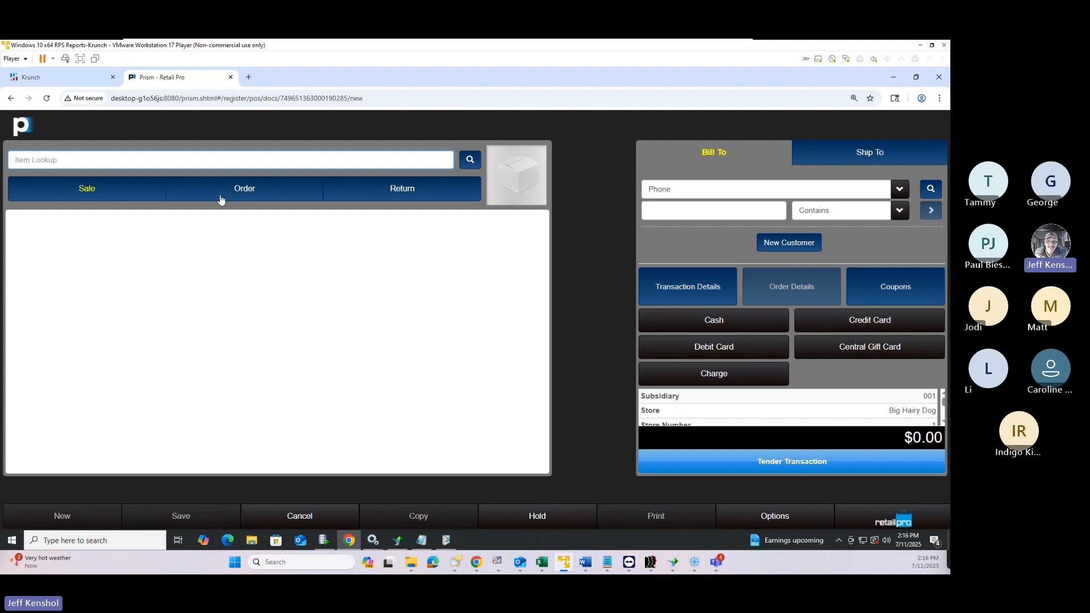
# Add the basket weave belt pack and silver basket weave belts, quantity 1 each, for $113.06
pyautogui.click(470, 159)
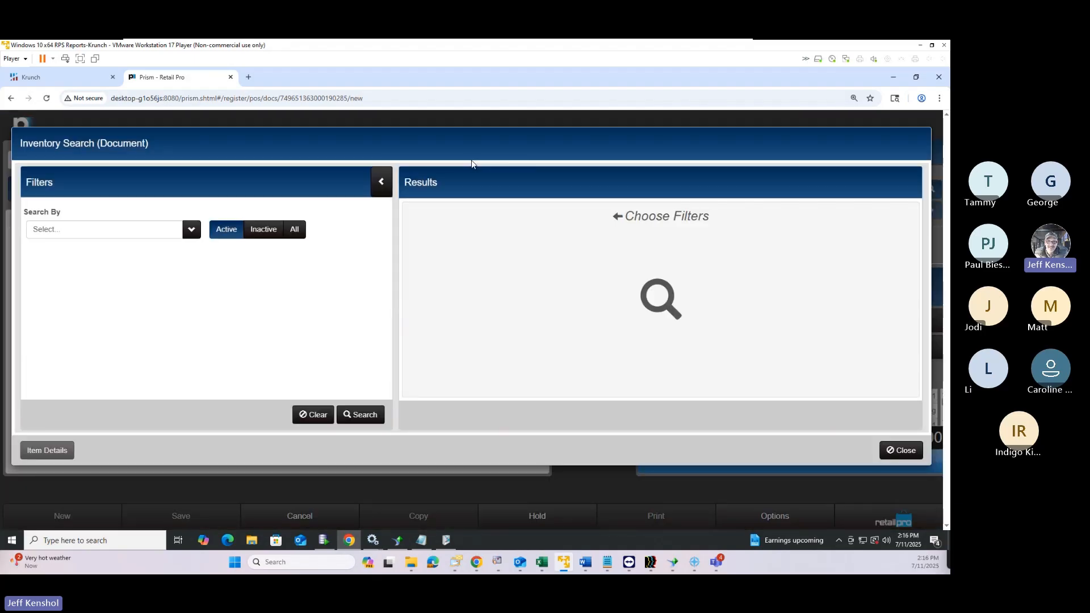
pyautogui.click(355, 420)
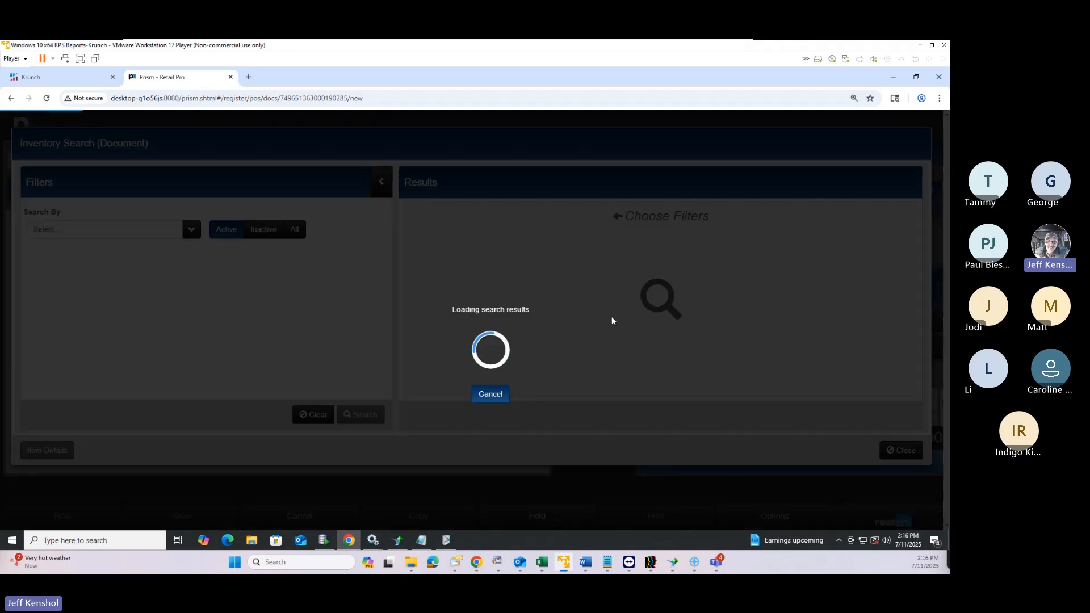
pyautogui.scroll(-10, 829, 313)
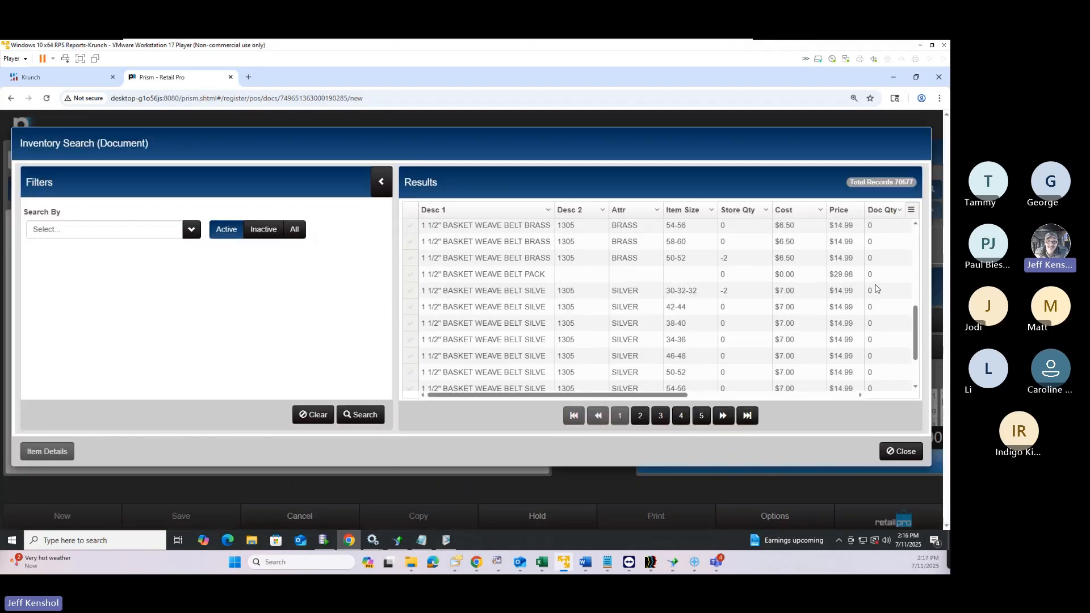
pyautogui.click(880, 280)
pyautogui.write('1')
pyautogui.press('Down')
pyautogui.write('1')
pyautogui.press('Down')
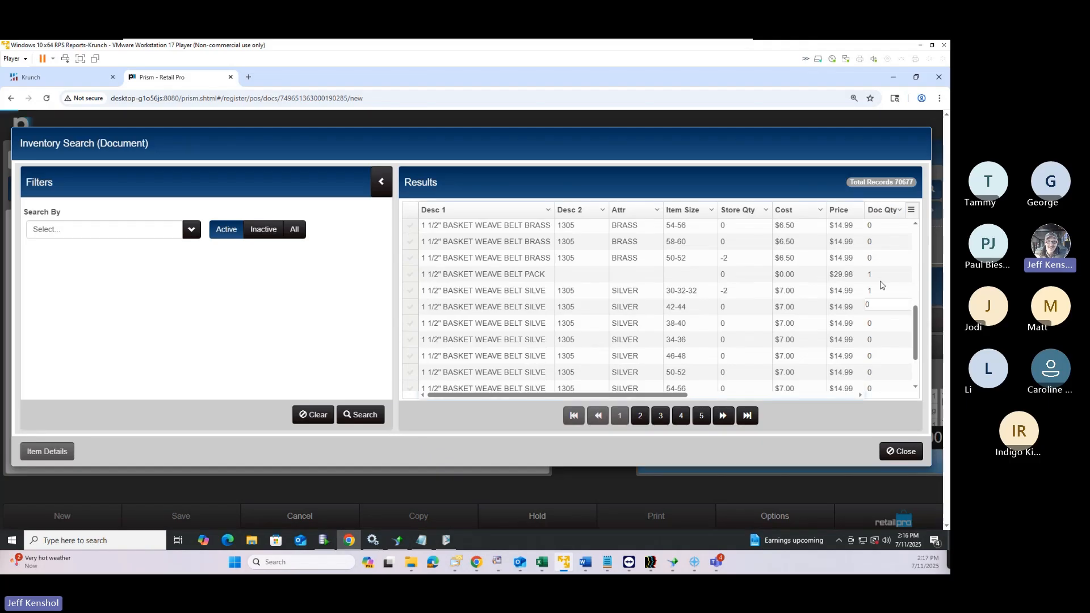
pyautogui.write('1')
pyautogui.press('Down')
pyautogui.write('1')
pyautogui.press('Down')
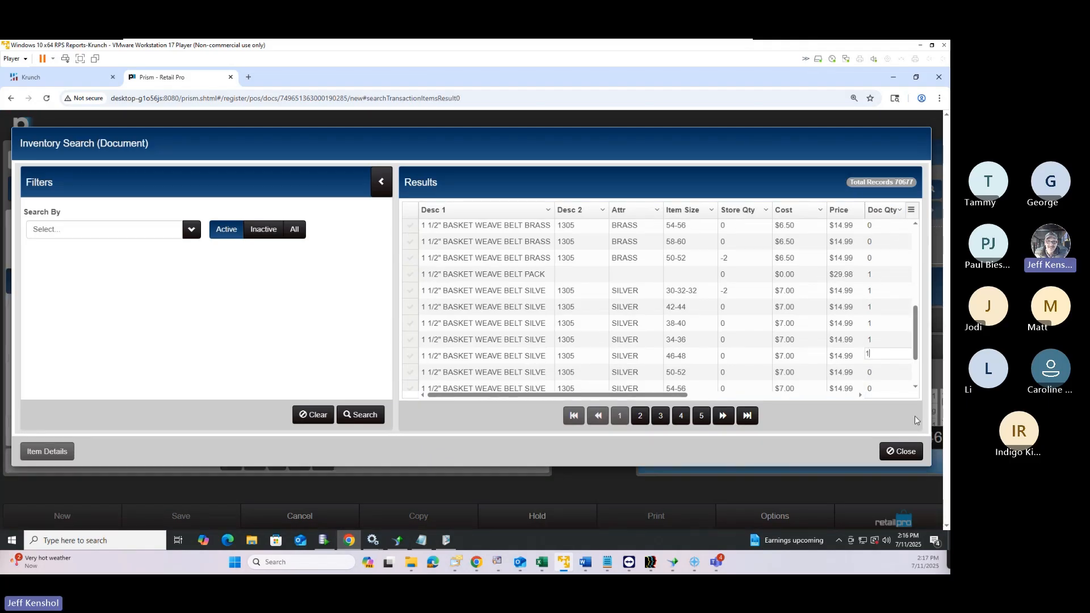
pyautogui.click(903, 453)
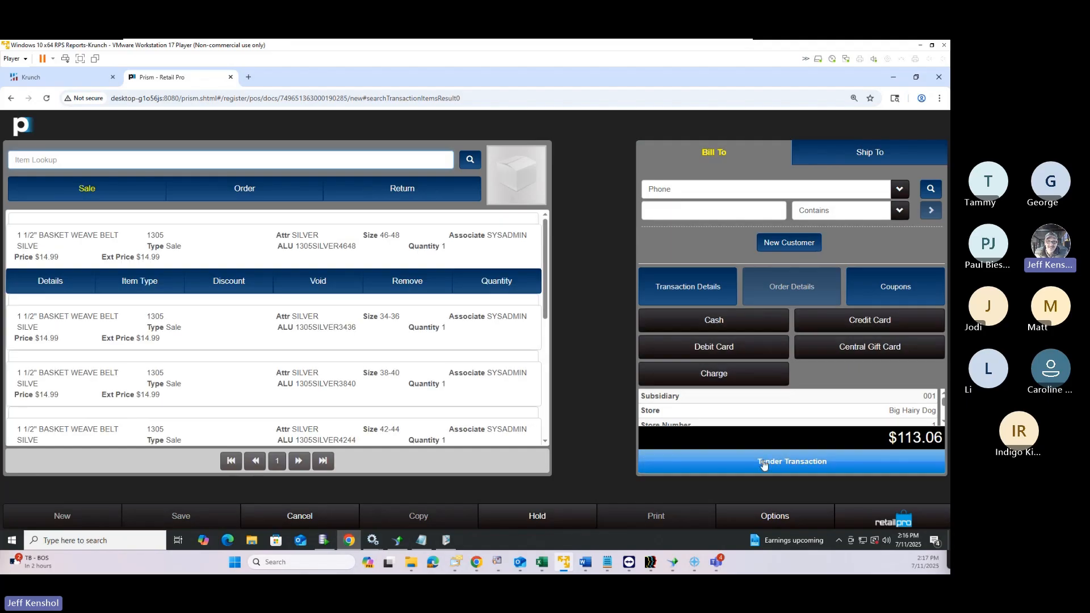
pyautogui.click(762, 461)
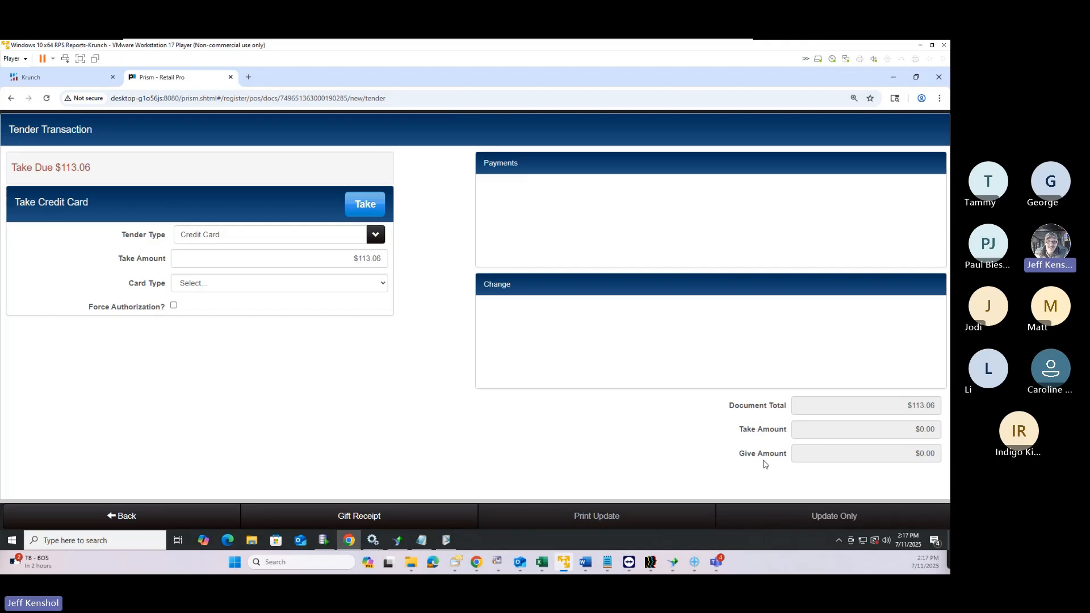
pyautogui.click(120, 518)
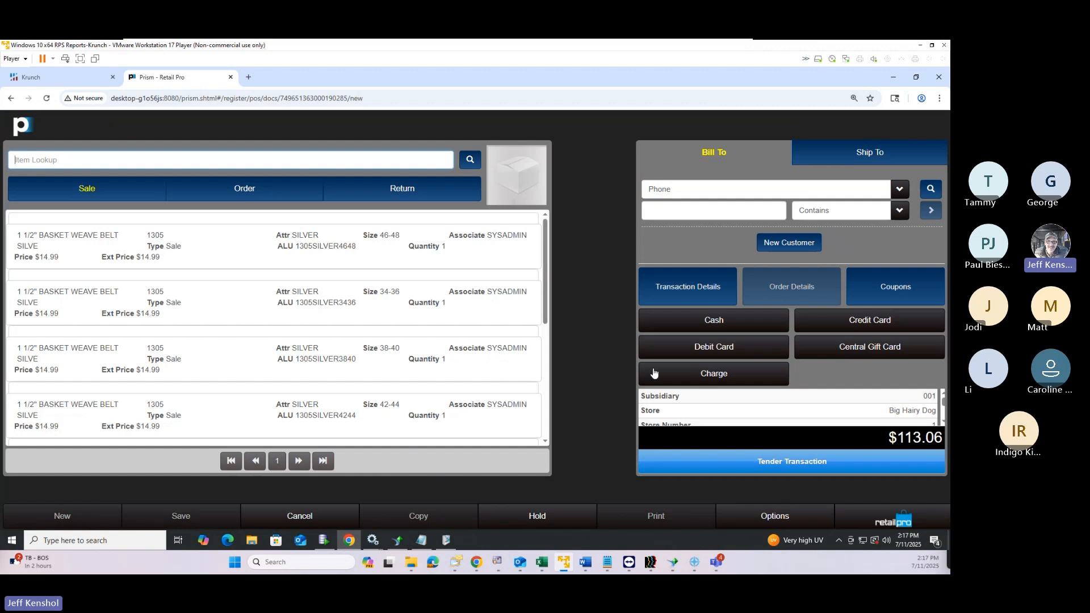
pyautogui.scroll(-5, 699, 420)
# Take a $100.00 cash payment on the $113.06 belt sale, leaving $13.06 due
pyautogui.scroll(5, 699, 423)
pyautogui.click(745, 471)
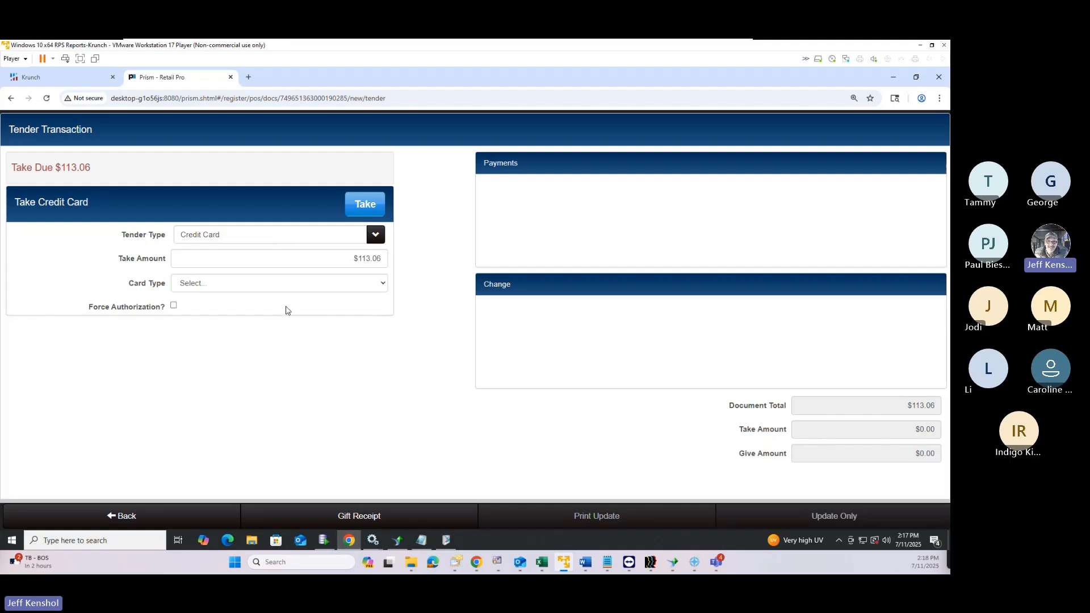
pyautogui.click(296, 245)
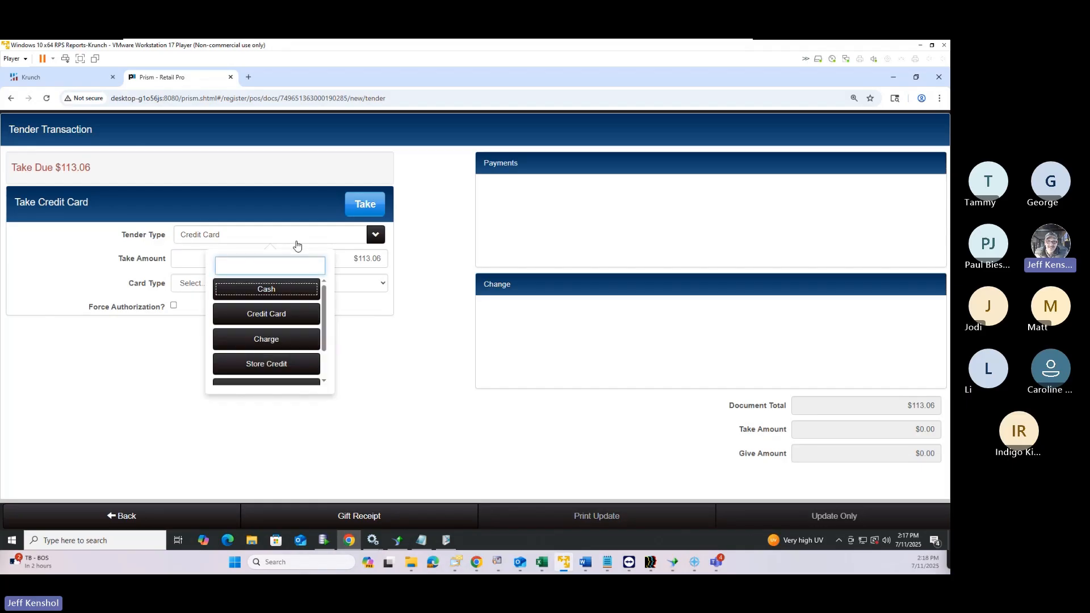
pyautogui.click(282, 290)
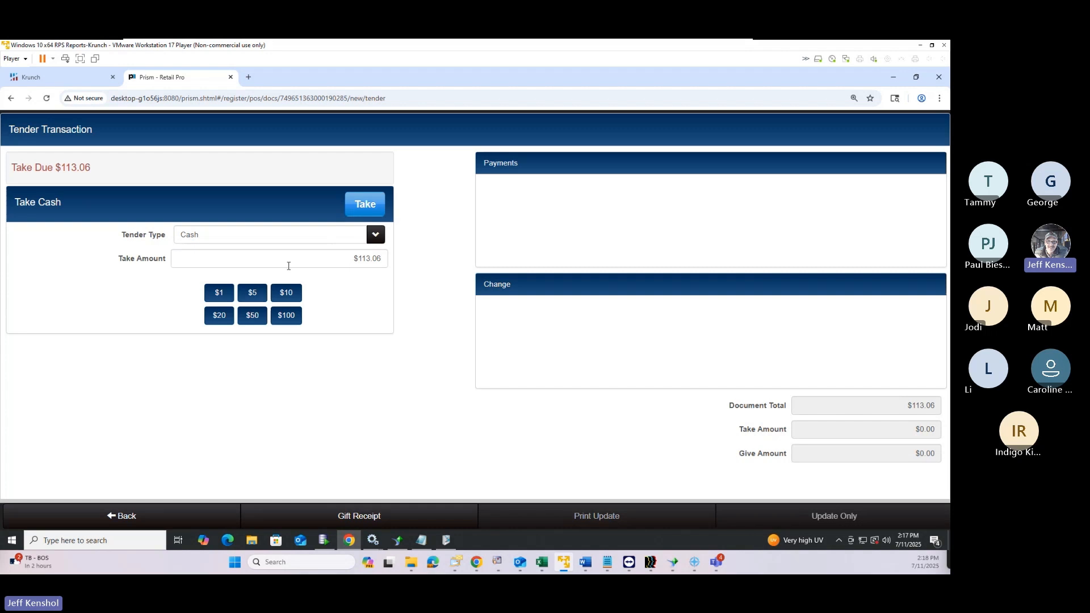
pyautogui.click(283, 314)
pyautogui.click(363, 211)
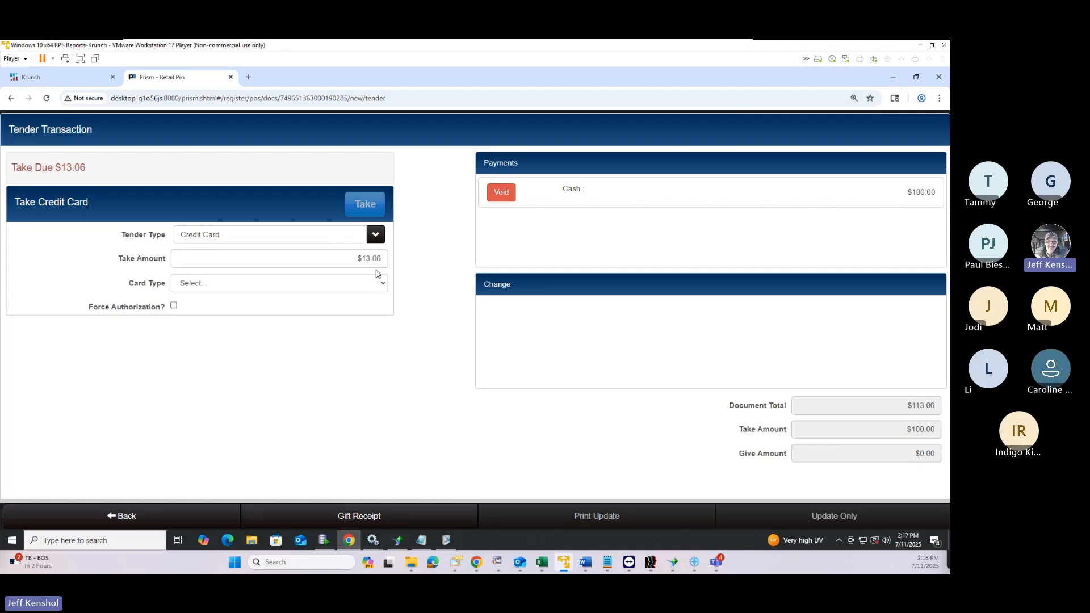
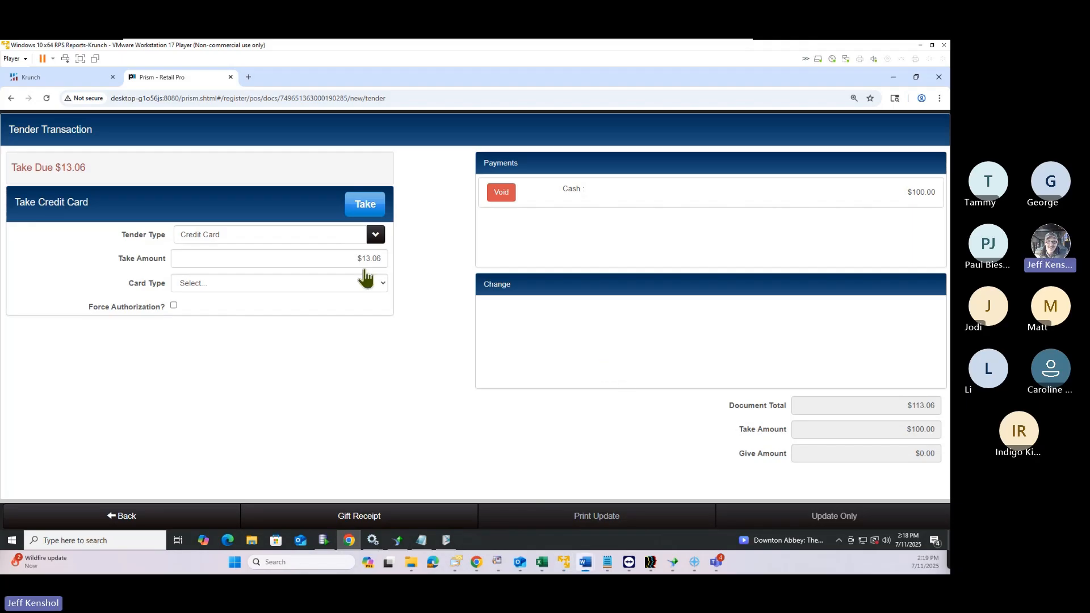
# Leave the tender screen and return to the belt sale with $13.06 still due
pyautogui.moveTo(950, 96)
pyautogui.mouseDown()
pyautogui.moveTo(876, 95)
pyautogui.moveTo(950, 95)
pyautogui.mouseUp()
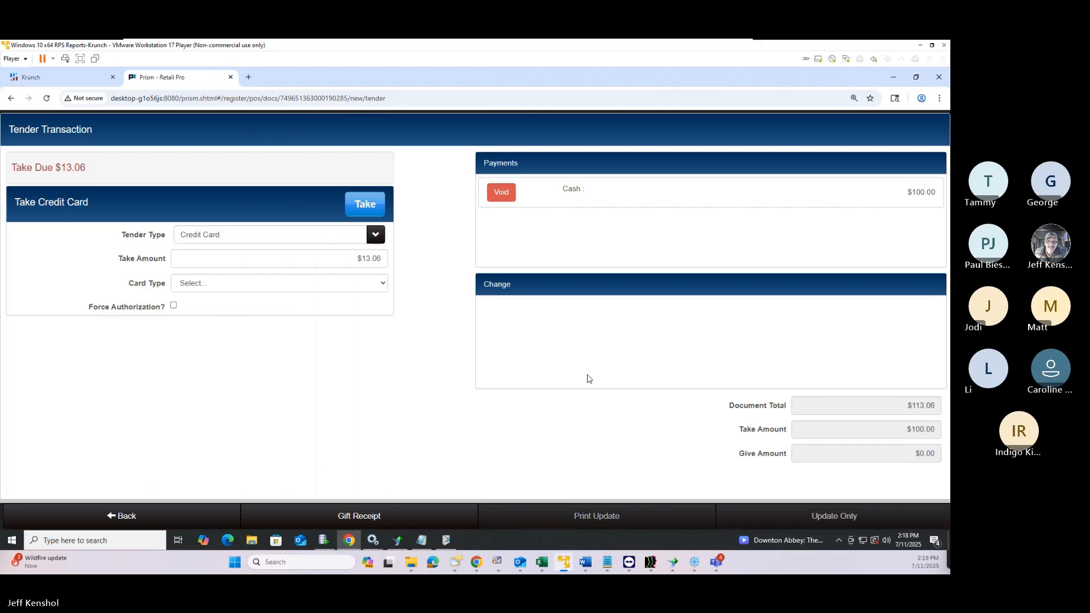
pyautogui.click(126, 517)
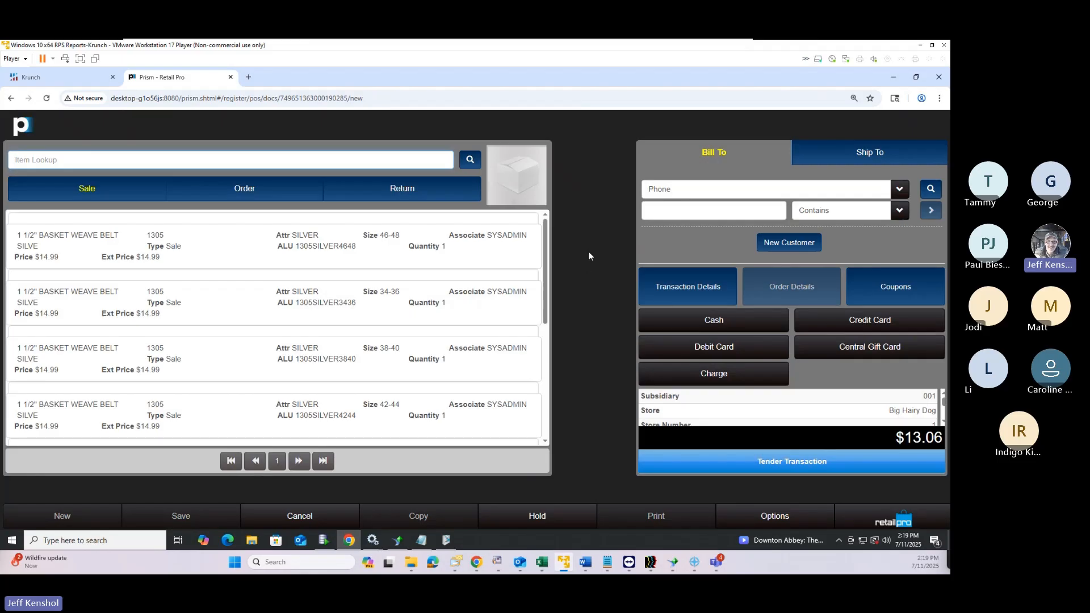
# Start a new quick customer and enter the customer's first and last name
pyautogui.click(775, 245)
pyautogui.scroll(-2, 420, 290)
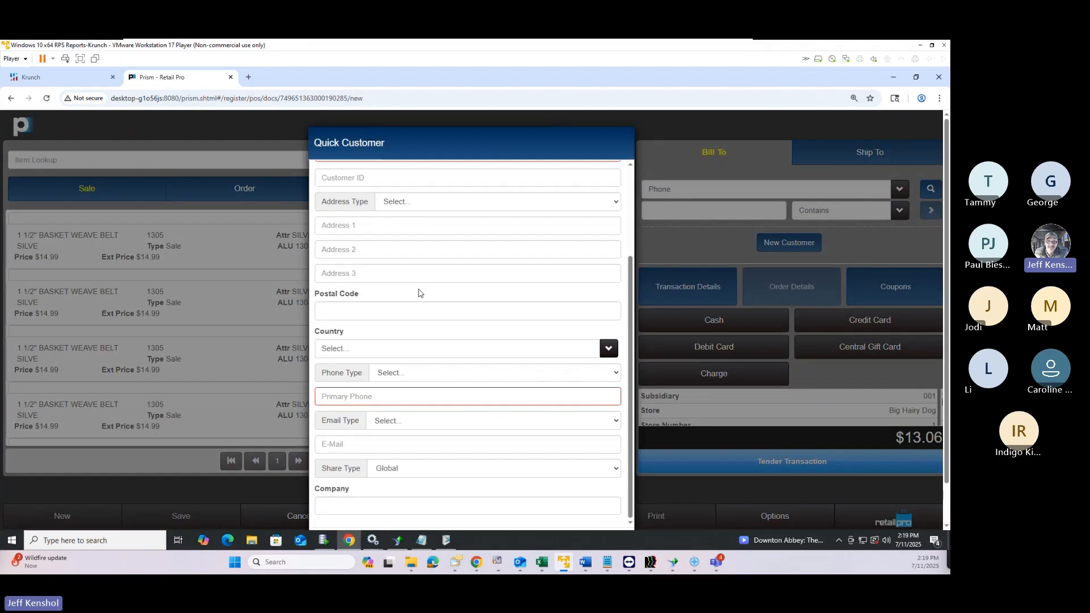
pyautogui.scroll(2, 419, 293)
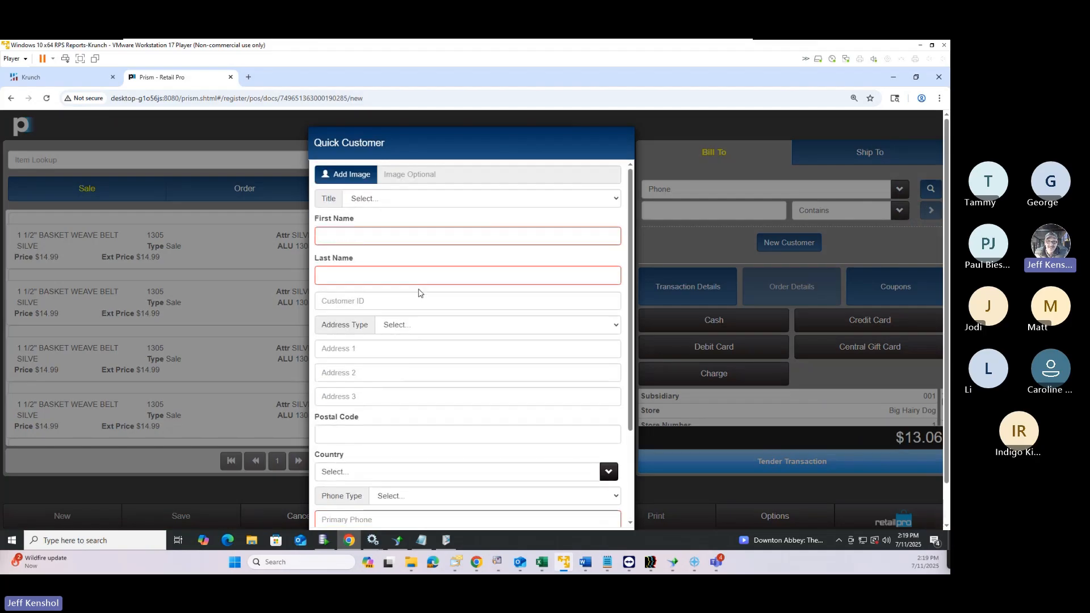
pyautogui.scroll(-2, 419, 293)
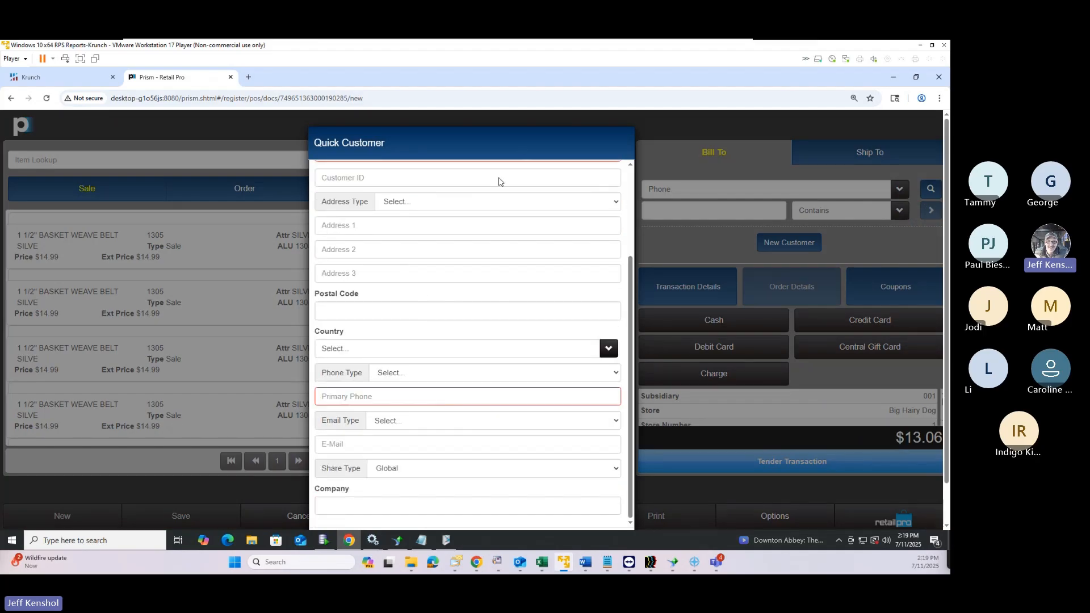
pyautogui.scroll(2, 467, 282)
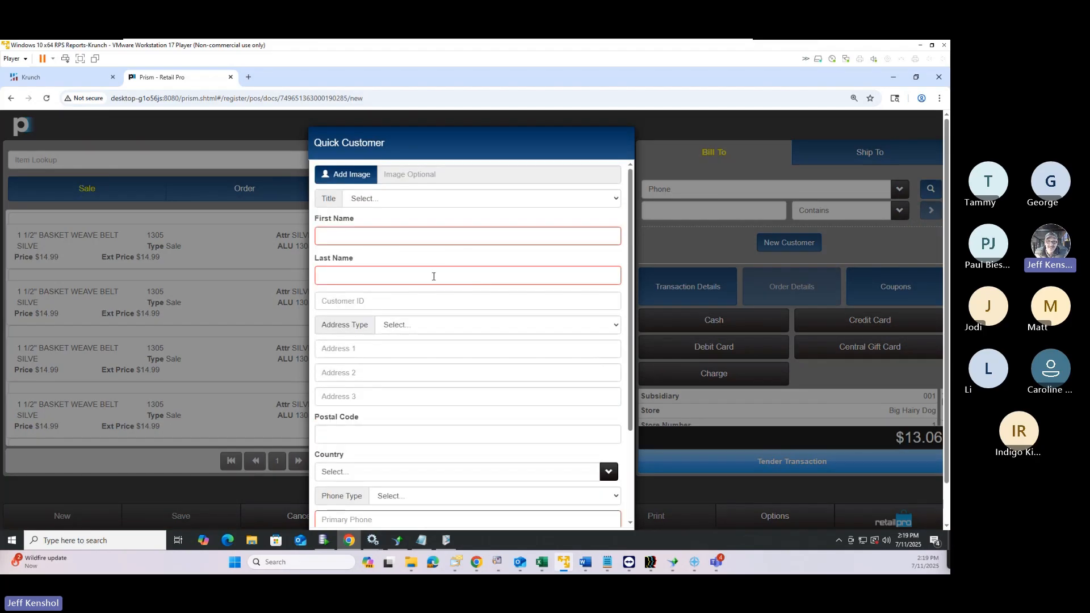
pyautogui.scroll(-1, 433, 277)
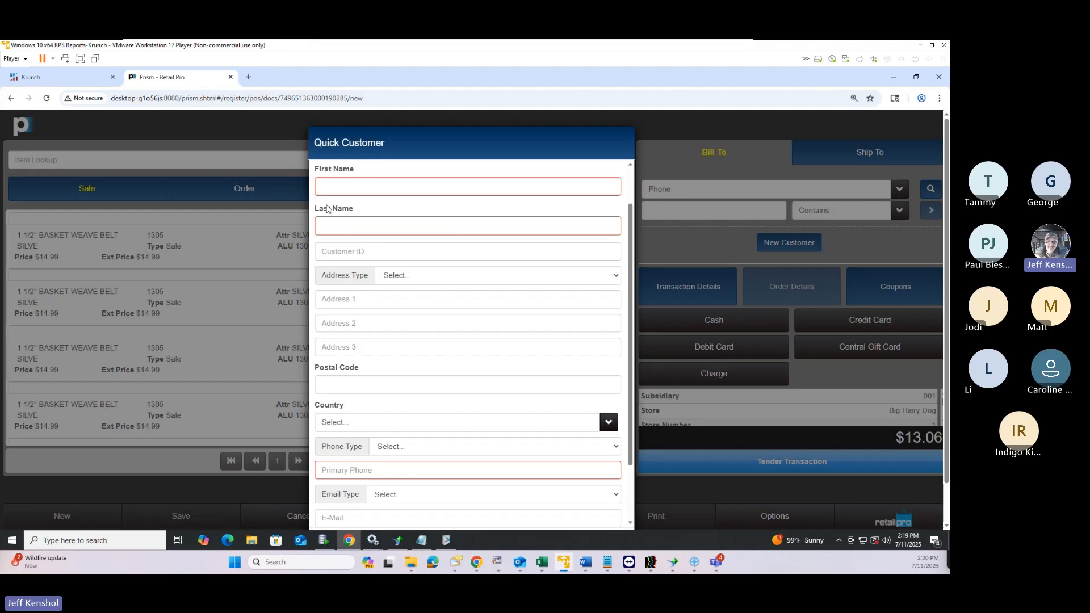
pyautogui.click(337, 188)
pyautogui.write('Bob')
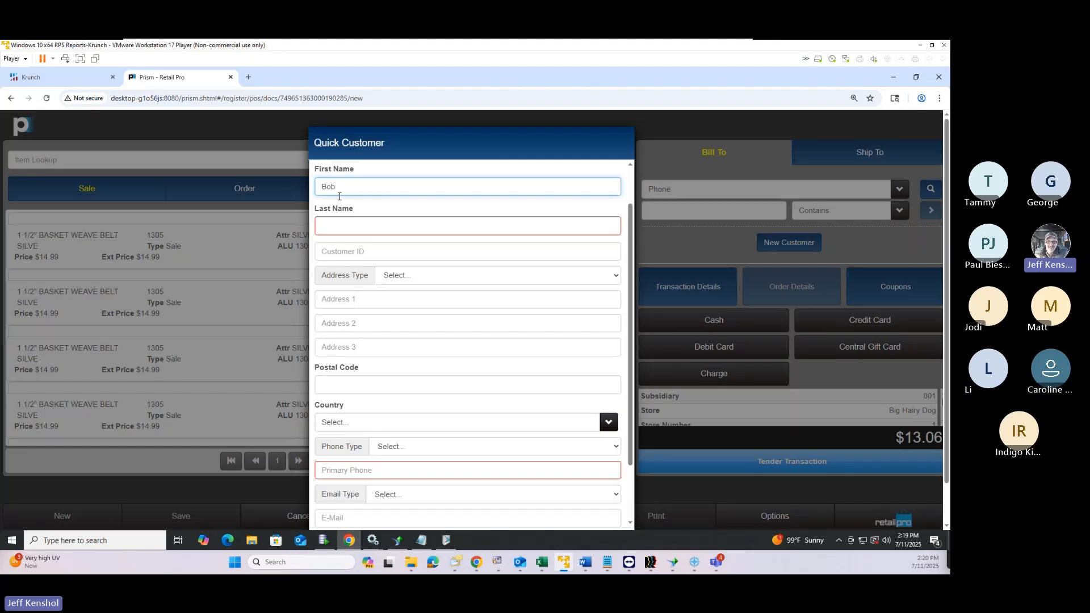
pyautogui.click(350, 225)
pyautogui.write('Smith')
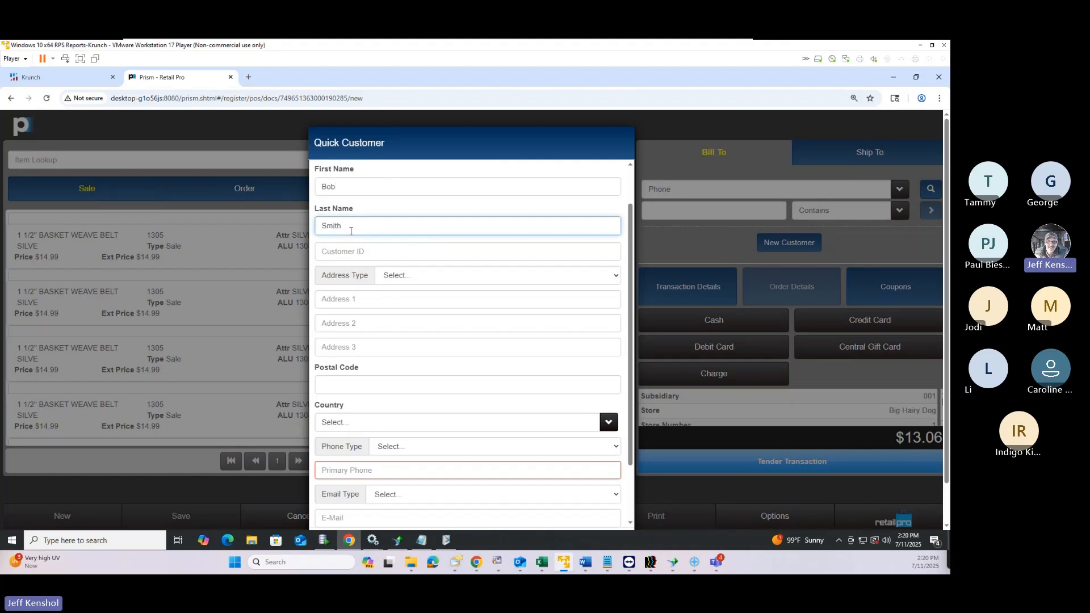
# Enter the customer's primary phone number and save the customer to the sale
pyautogui.click(369, 473)
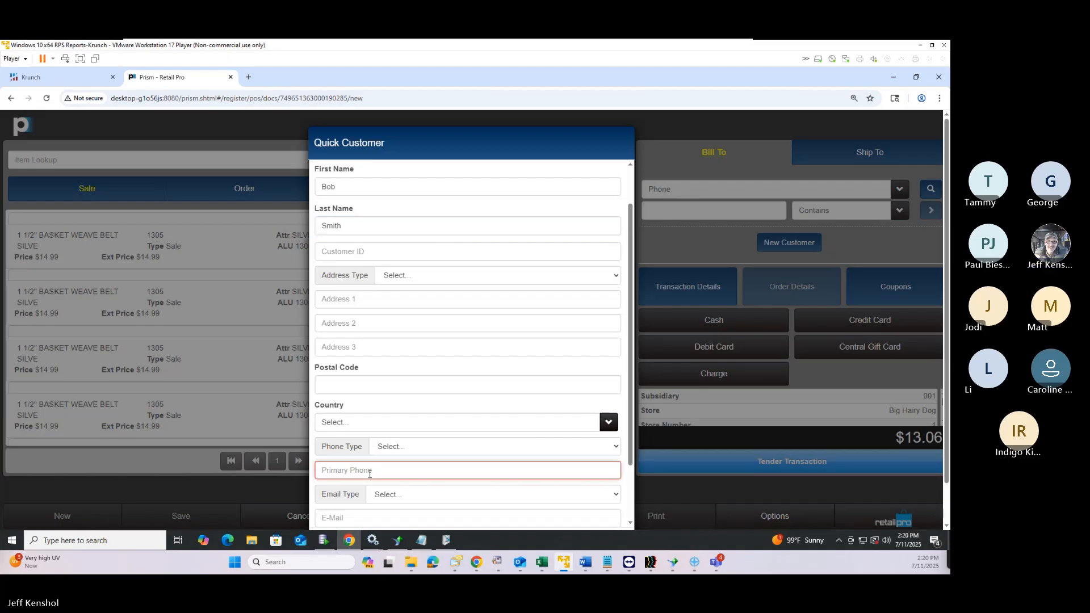
pyautogui.write('916-')
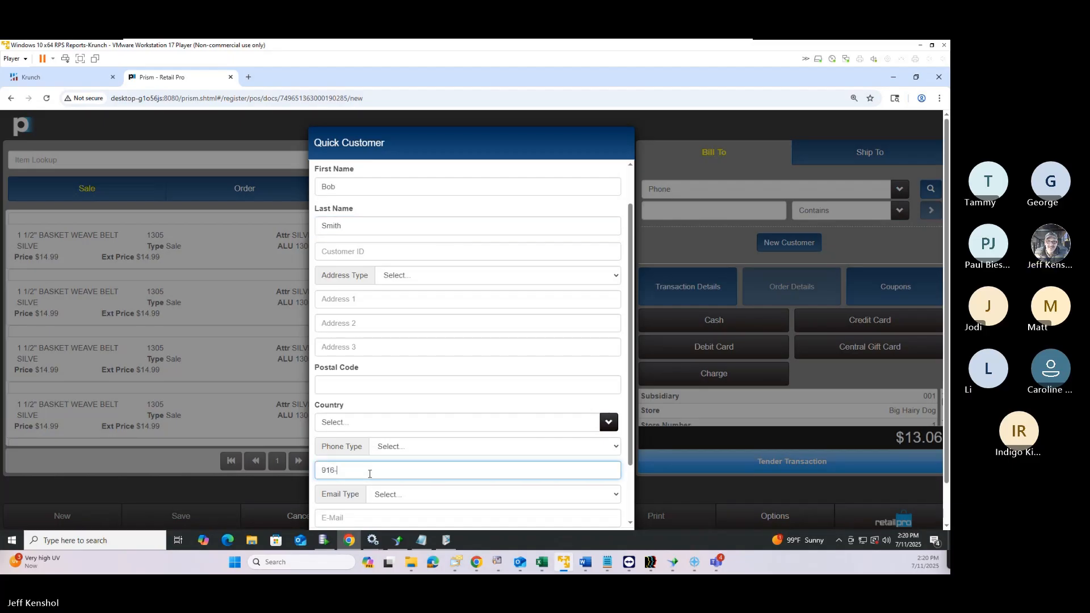
pyautogui.write('123-4567')
pyautogui.scroll(-1, 499, 488)
pyautogui.scroll(2, 528, 398)
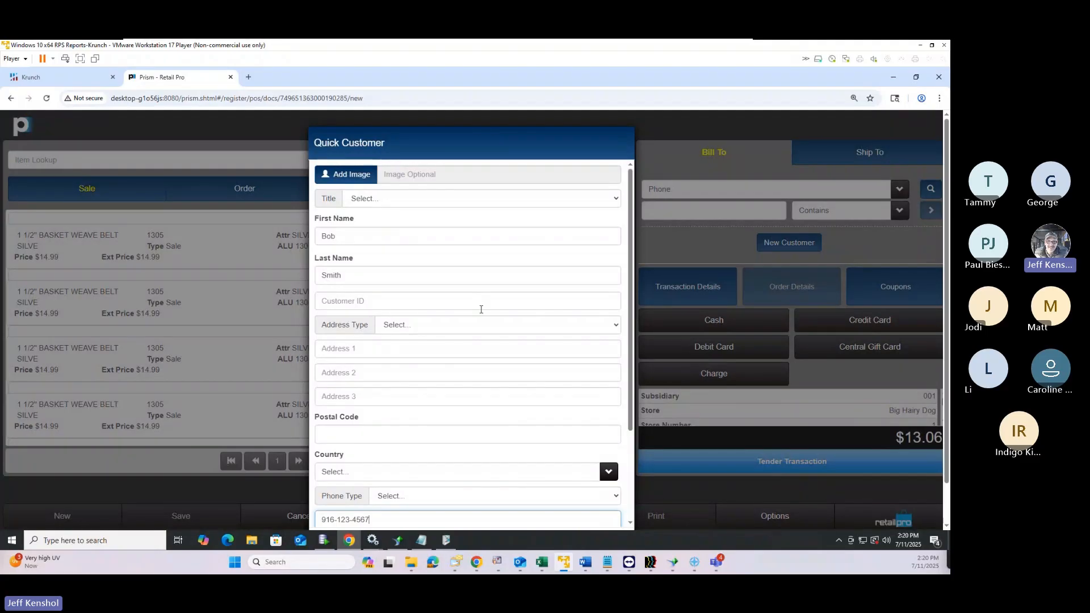
pyautogui.scroll(-2, 486, 315)
pyautogui.scroll(-1, 489, 318)
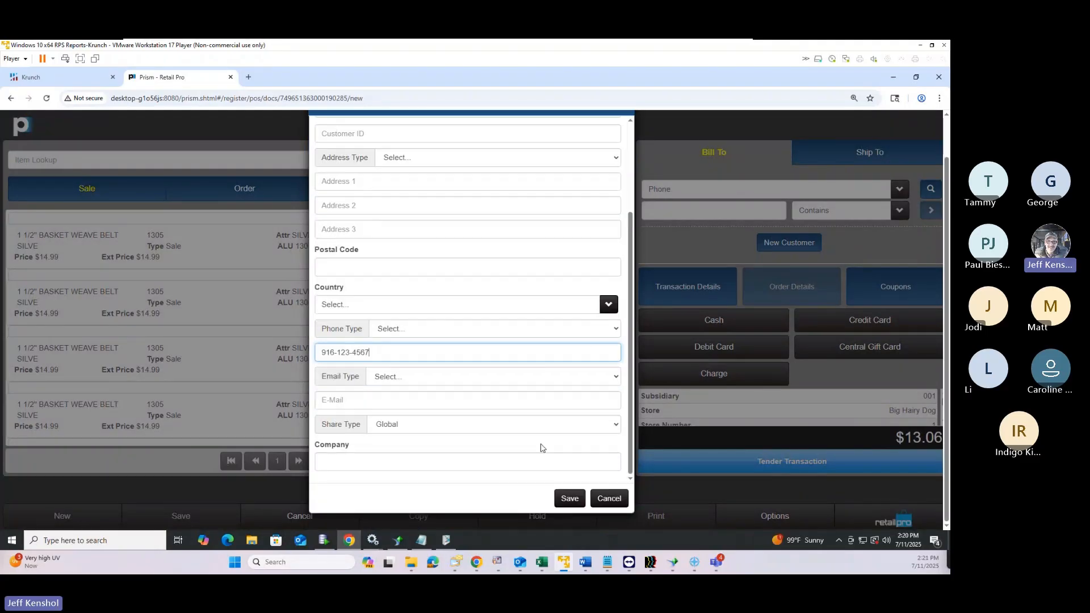
pyautogui.click(568, 498)
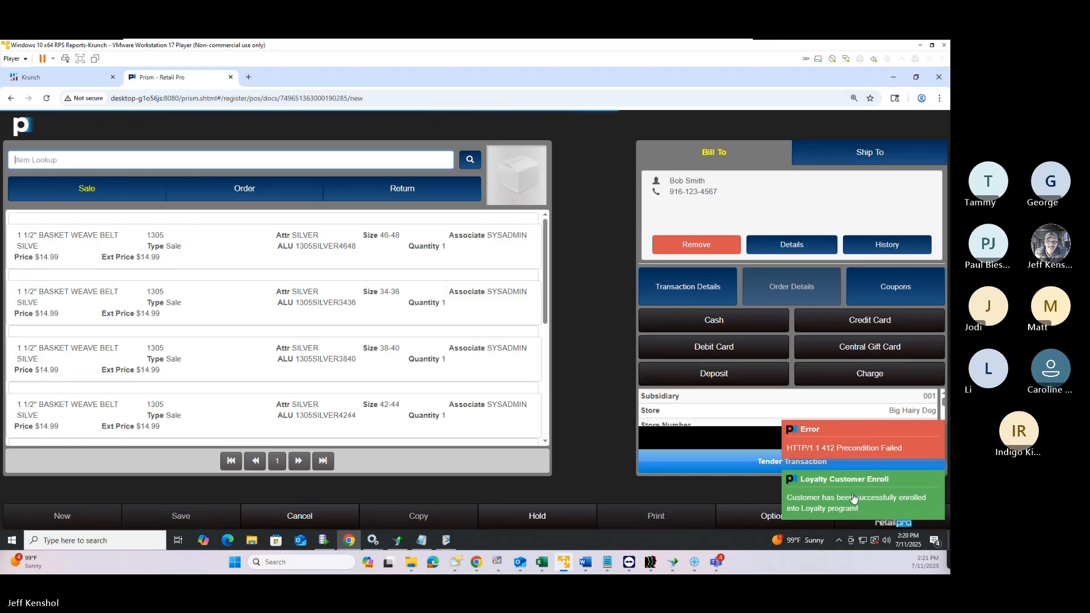
# Dismiss the error and open the customer's details on the Payment tab in edit mode
pyautogui.click(849, 453)
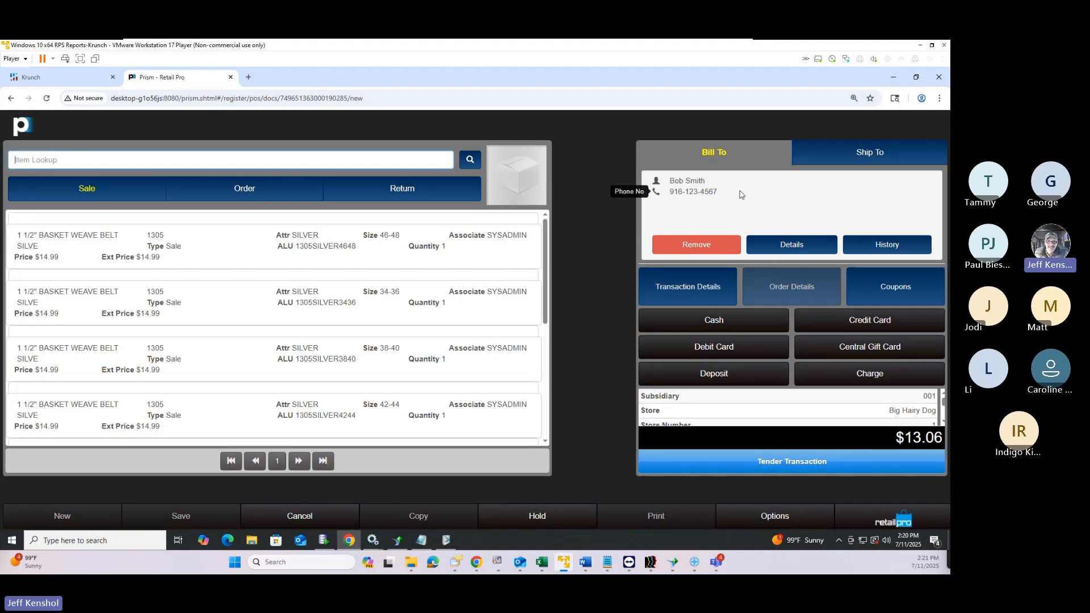
pyautogui.click(794, 249)
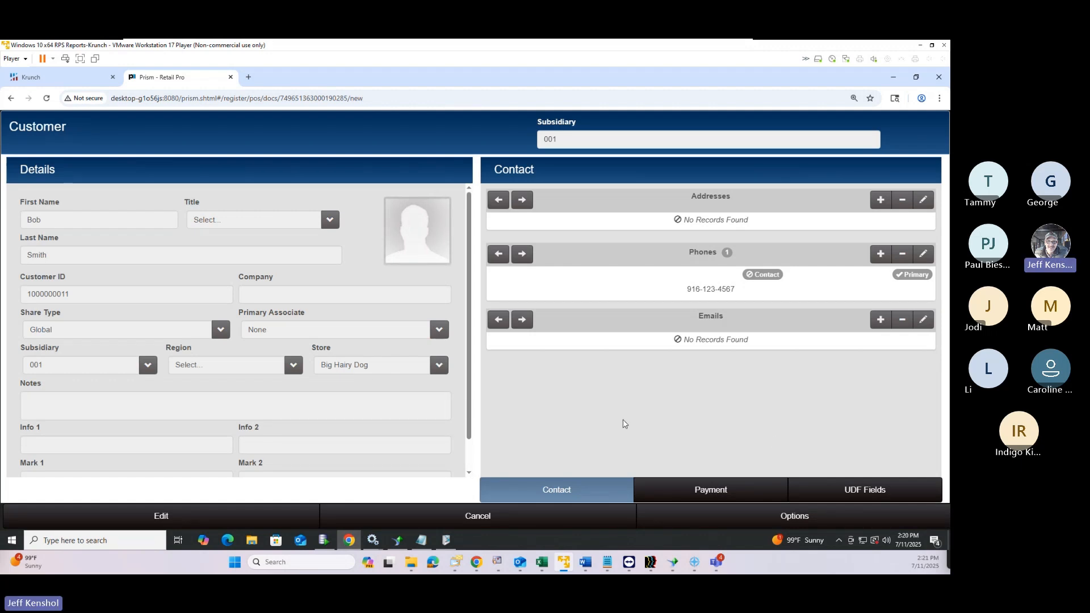
pyautogui.click(698, 489)
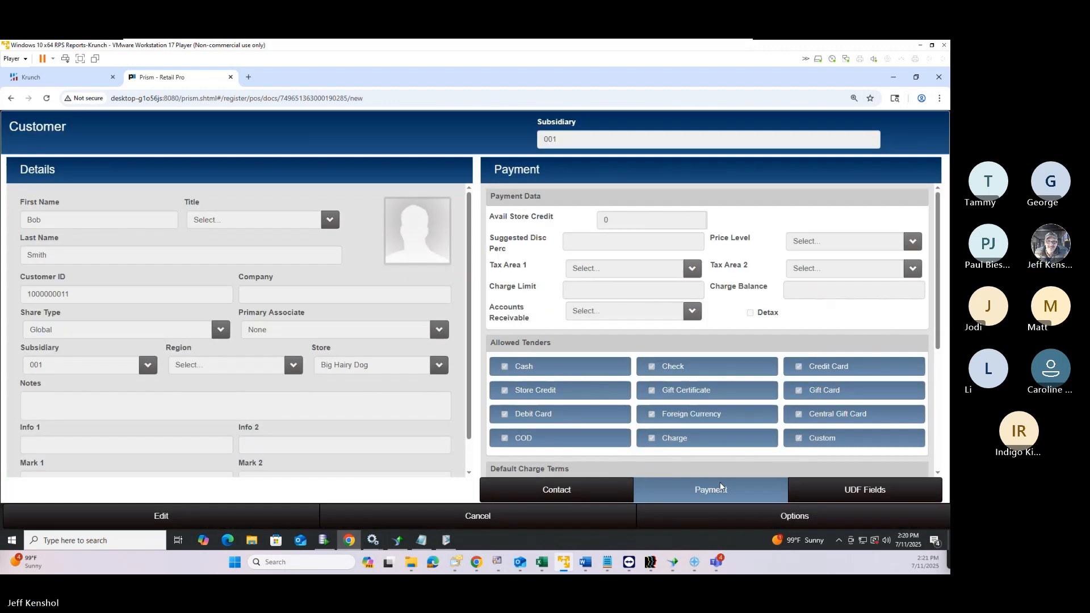
pyautogui.click(168, 507)
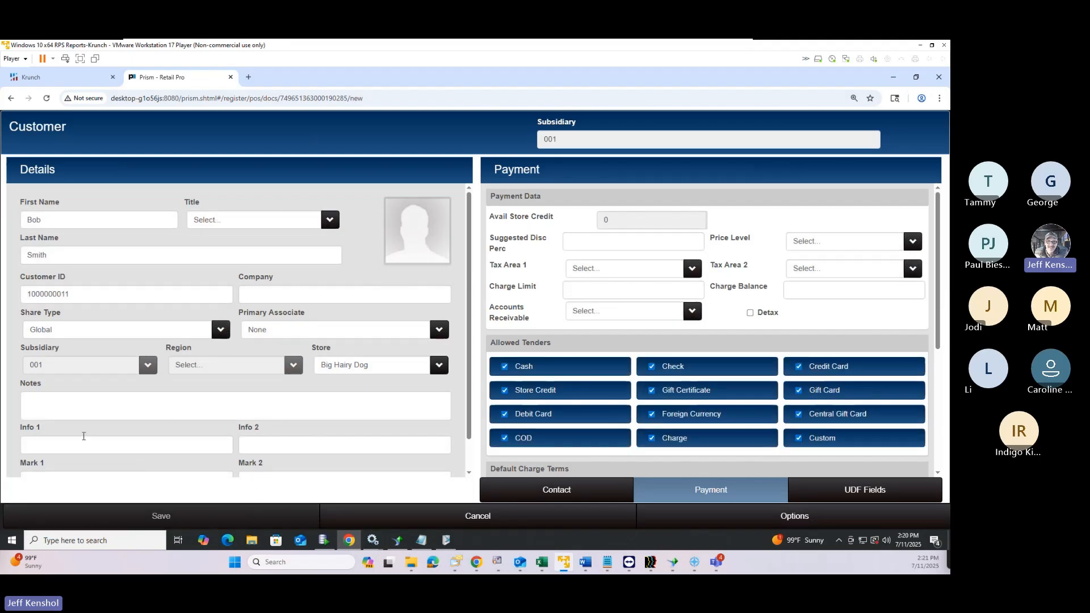
# Try entering 1234 in the Mark 1 field, then erase it
pyautogui.click(62, 446)
pyautogui.scroll(-1, 62, 468)
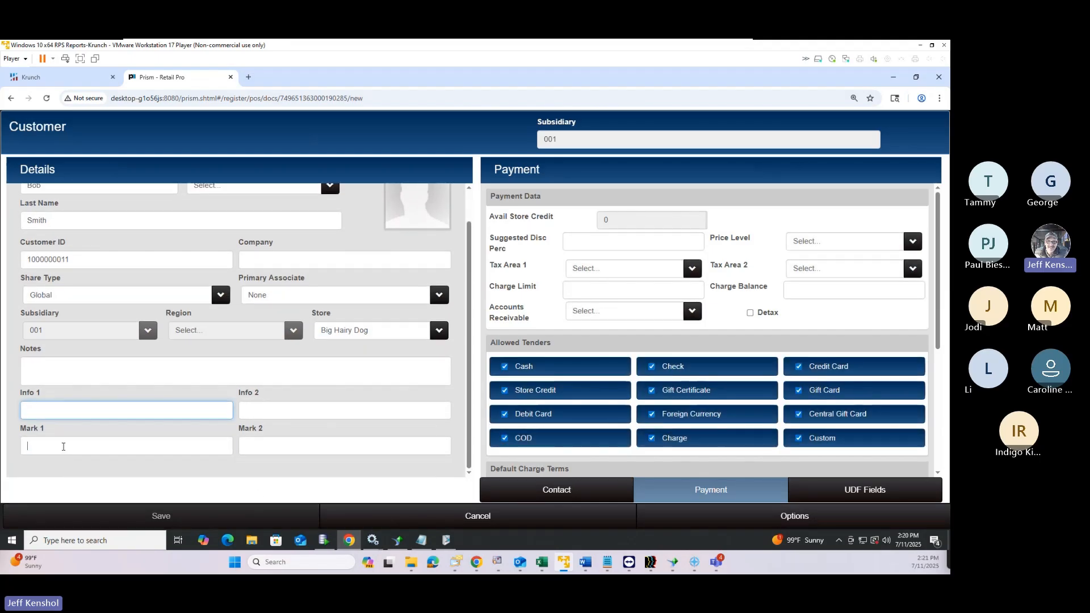
pyautogui.click(68, 448)
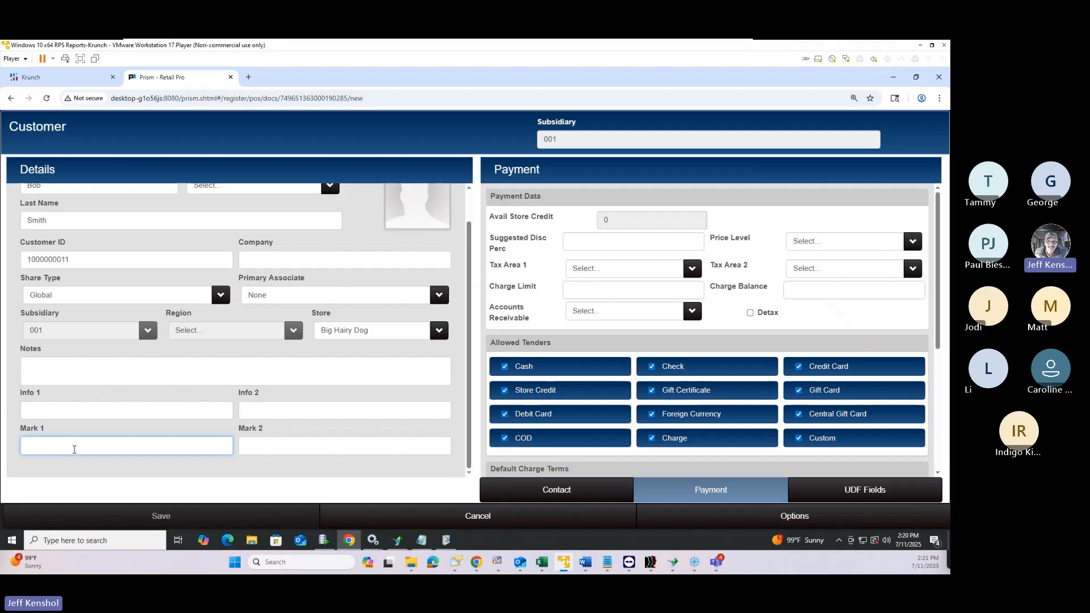
pyautogui.write('1234')
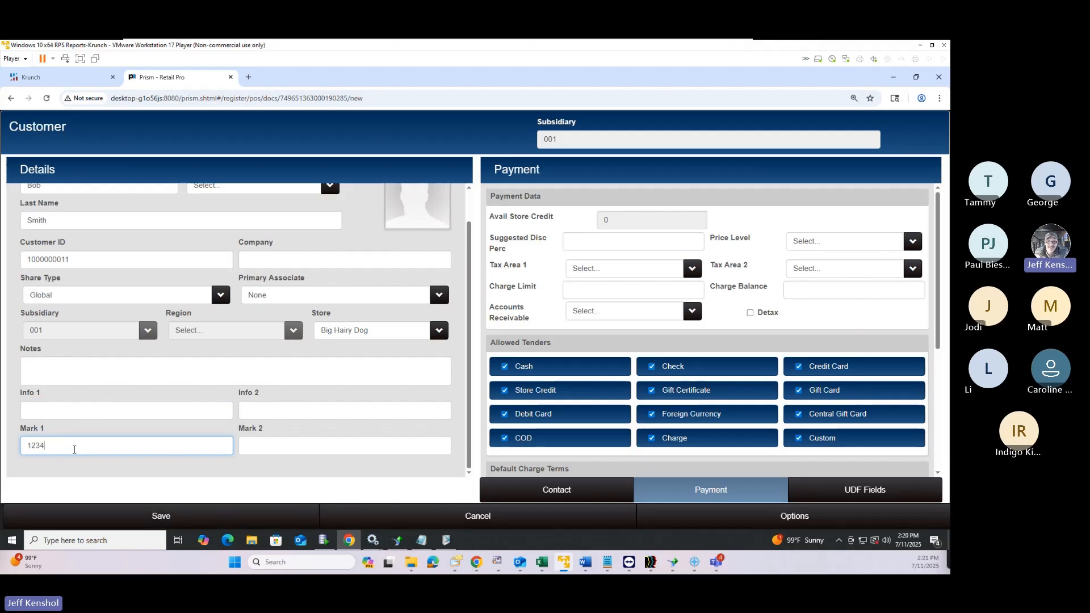
pyautogui.press('BackSpace')
pyautogui.press('BackSpace')
pyautogui.press('BackSpace')
# Enter a long test number in Info 1, then clear it again
pyautogui.click(37, 409)
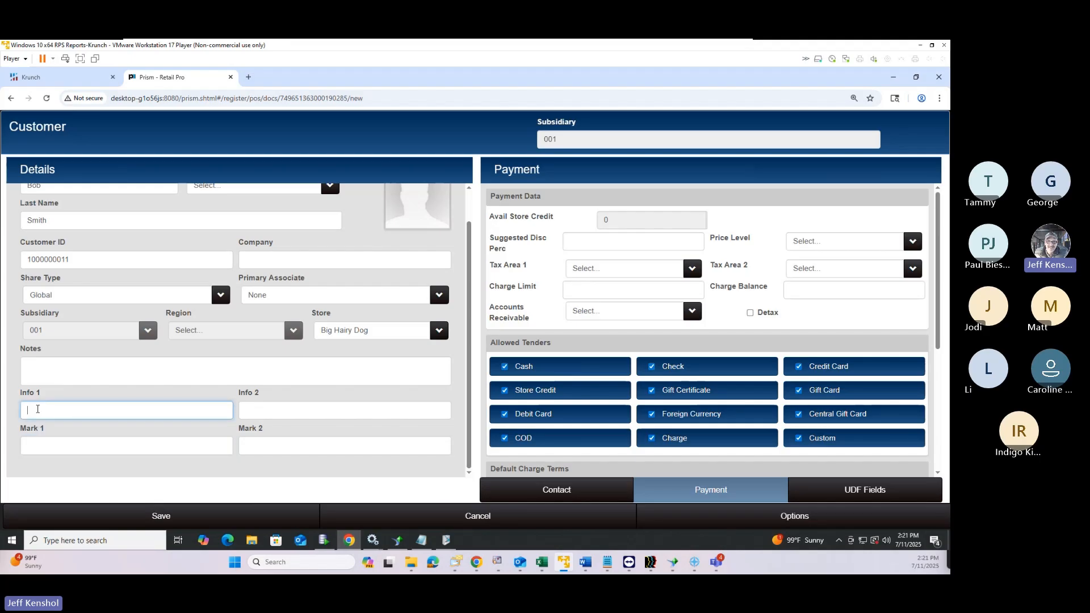
pyautogui.write('123456789123456798')
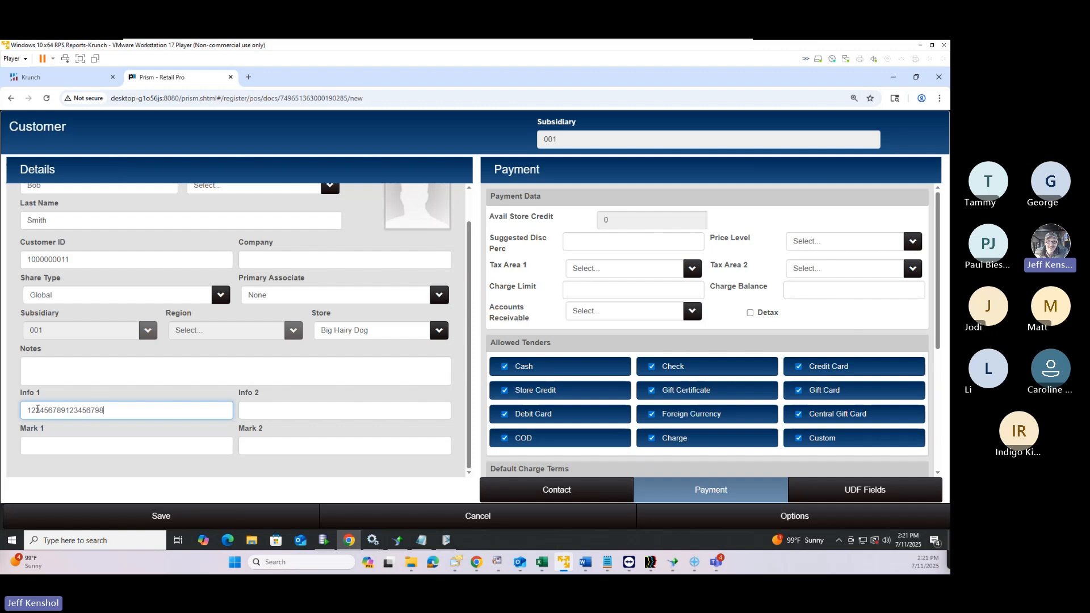
pyautogui.hotkey('ctrl', 'a')
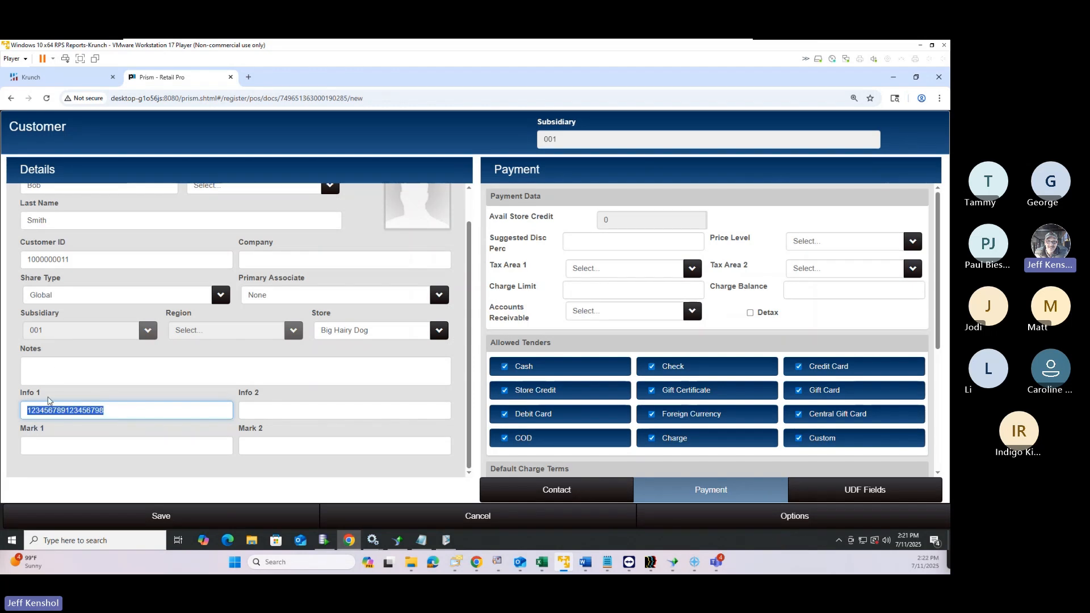
pyautogui.click(135, 414)
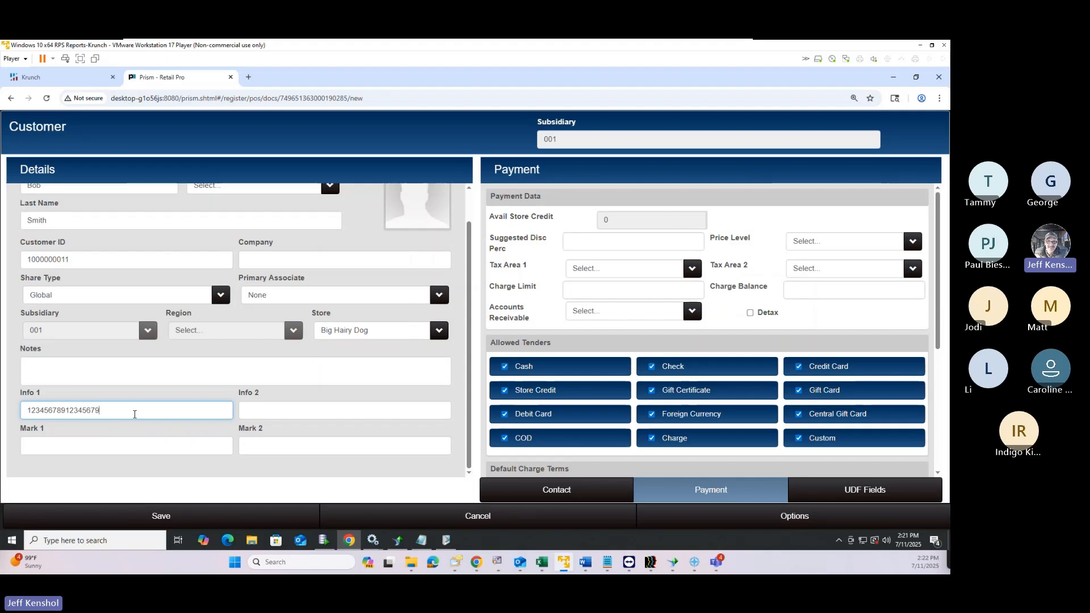
pyautogui.press('BackSpace')
pyautogui.press('BackSpace')
pyautogui.press('BackSpace')
pyautogui.press('BackSpace')
pyautogui.press('BackSpace')
pyautogui.press('BackSpace')
pyautogui.press('BackSpace')
pyautogui.press('BackSpace')
pyautogui.press('BackSpace')
pyautogui.press('BackSpace')
pyautogui.press('BackSpace')
pyautogui.press('BackSpace')
pyautogui.press('BackSpace')
pyautogui.press('BackSpace')
pyautogui.press('BackSpace')
pyautogui.press('BackSpace')
pyautogui.press('BackSpace')
pyautogui.press('BackSpace')
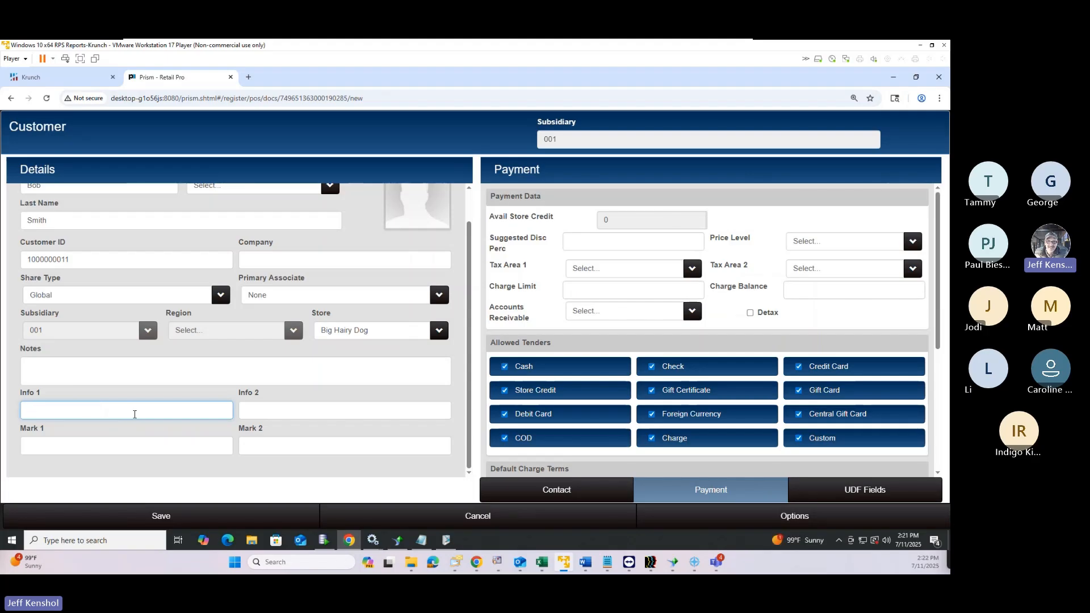
# Set Mark 1 to MGR instead of VIP and save the customer
pyautogui.click(112, 451)
pyautogui.write('VIP')
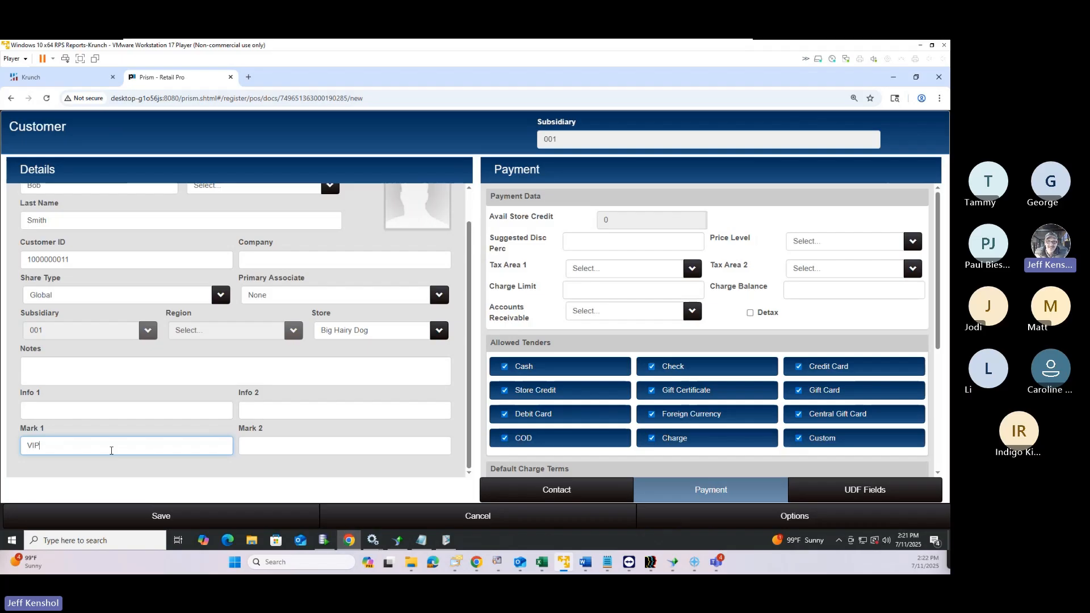
pyautogui.press('BackSpace')
pyautogui.press('BackSpace')
pyautogui.write('MGR')
pyautogui.scroll(-4, 518, 305)
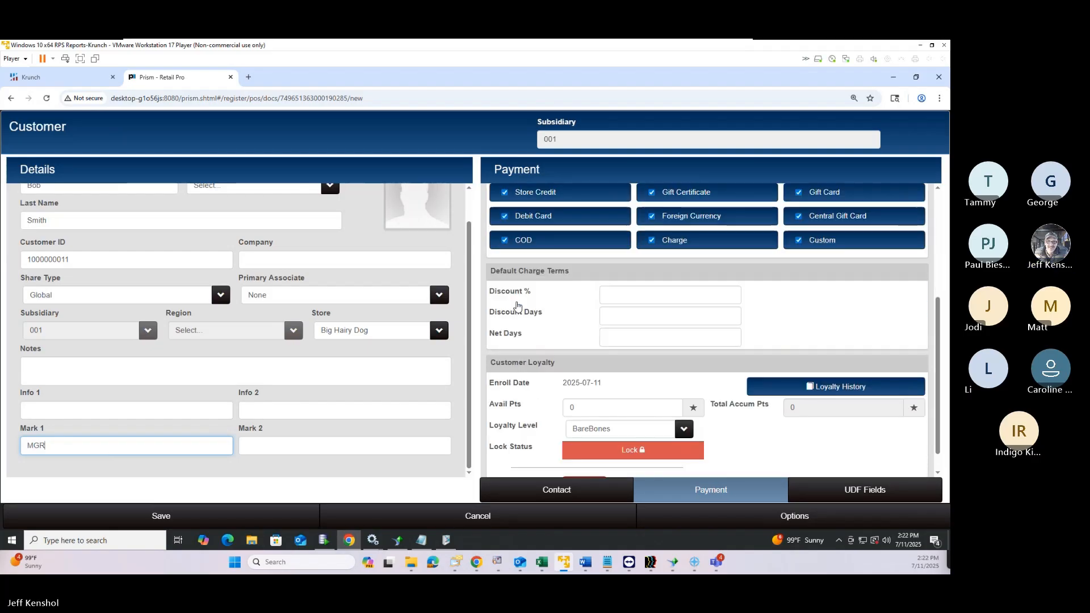
pyautogui.scroll(2, 517, 305)
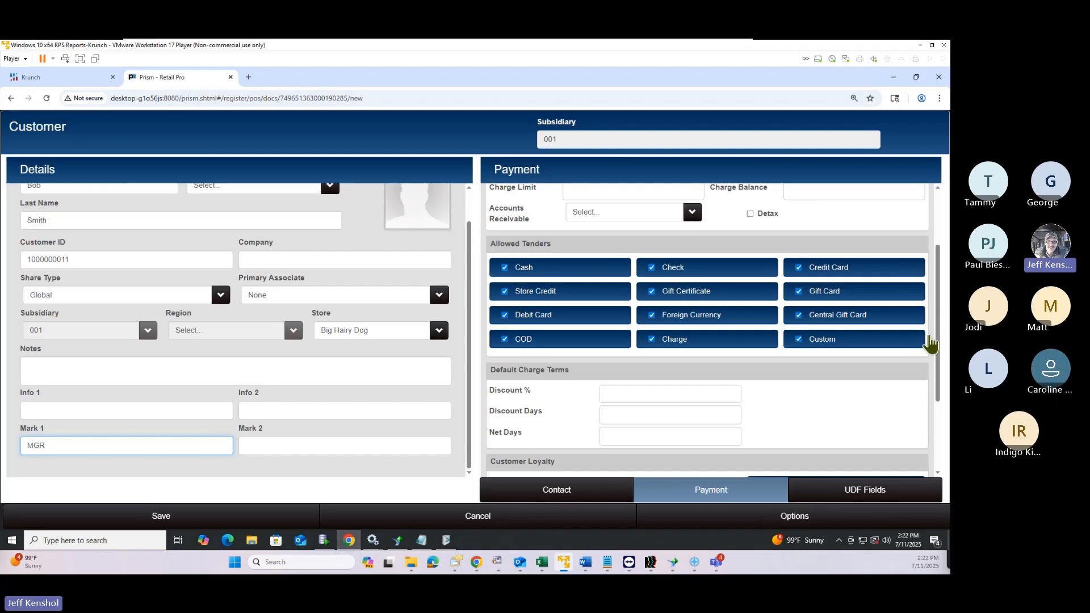
pyautogui.click(164, 520)
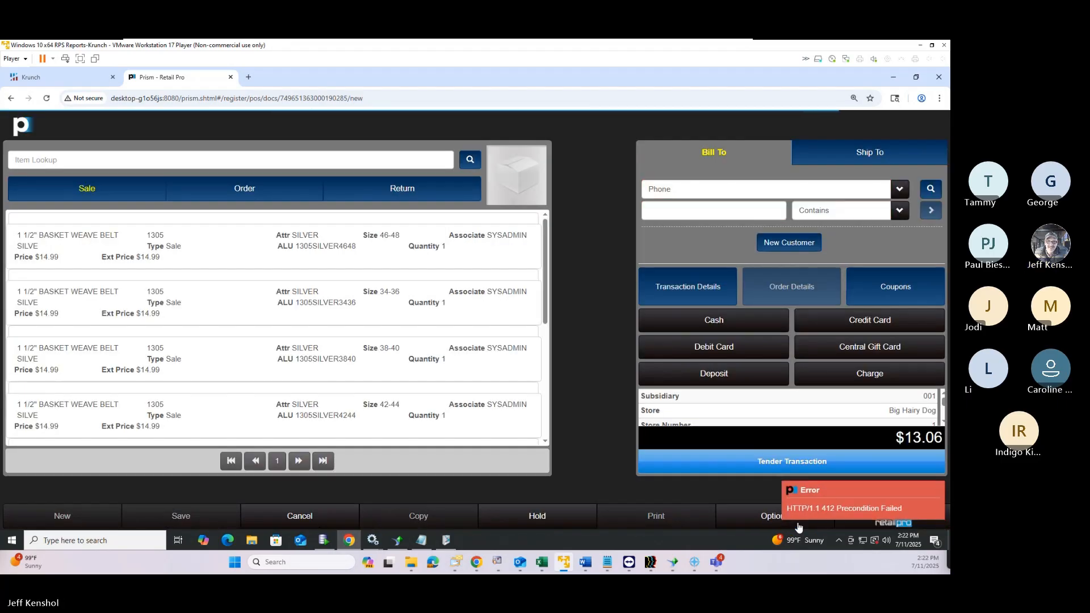
# Check Options and the Prism menu without changes, then open tendering for the $13.06 balance
pyautogui.click(797, 525)
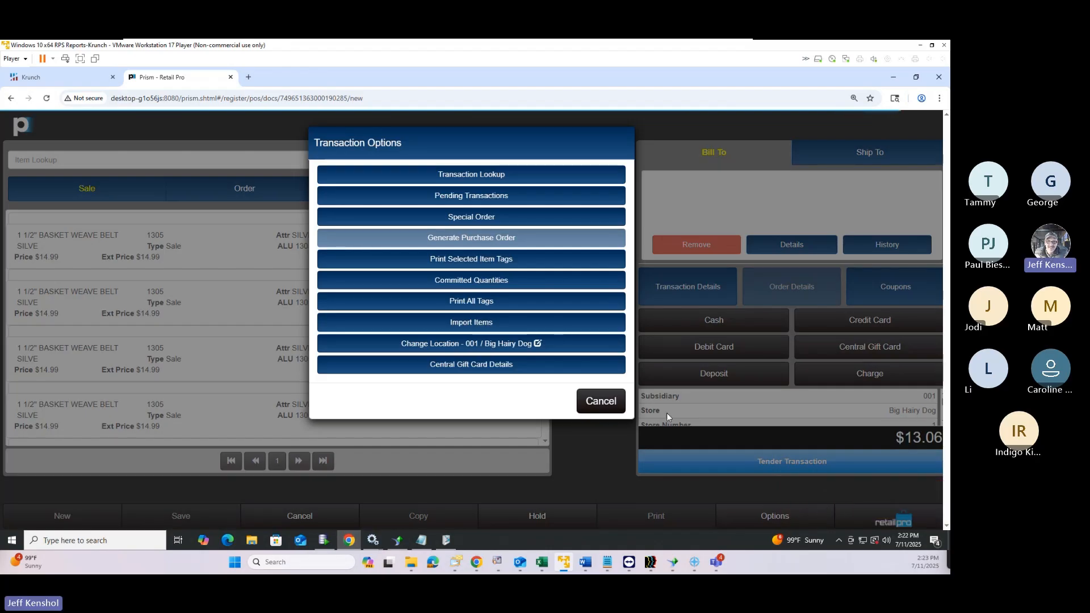
pyautogui.click(610, 399)
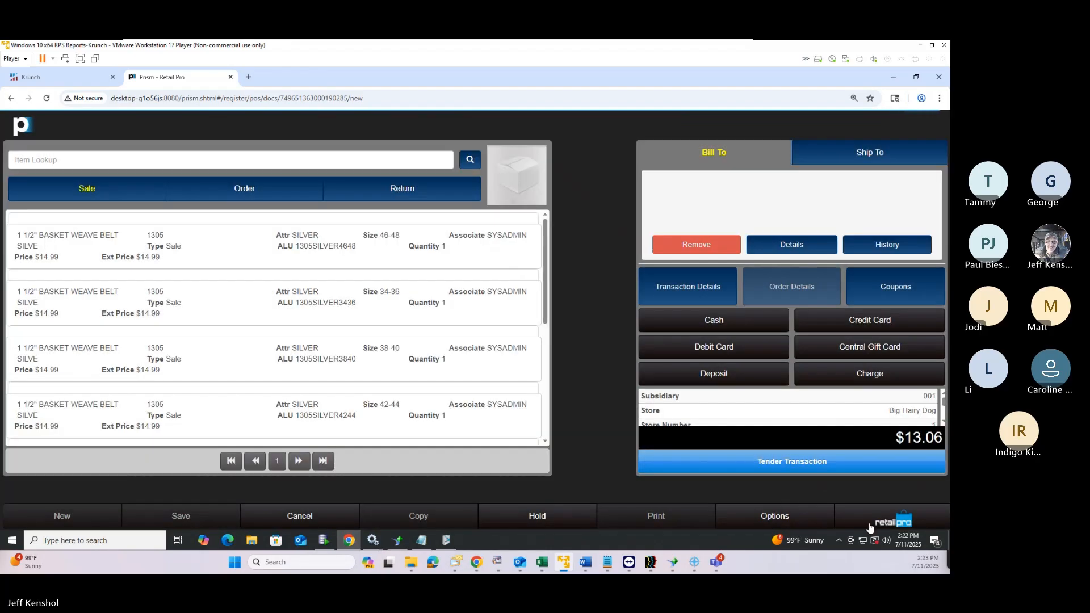
pyautogui.click(890, 522)
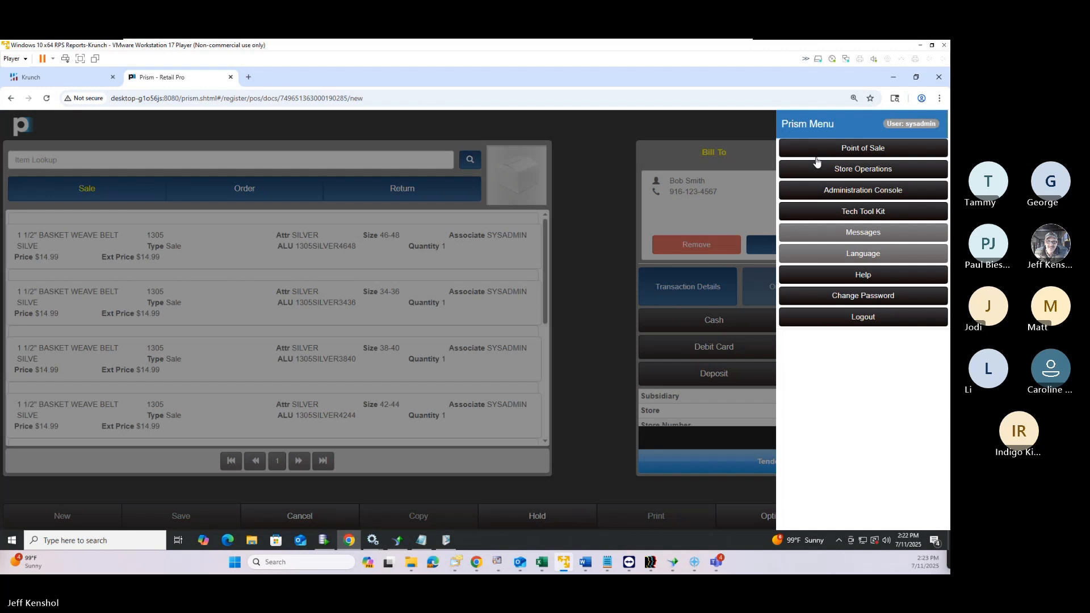
pyautogui.click(611, 198)
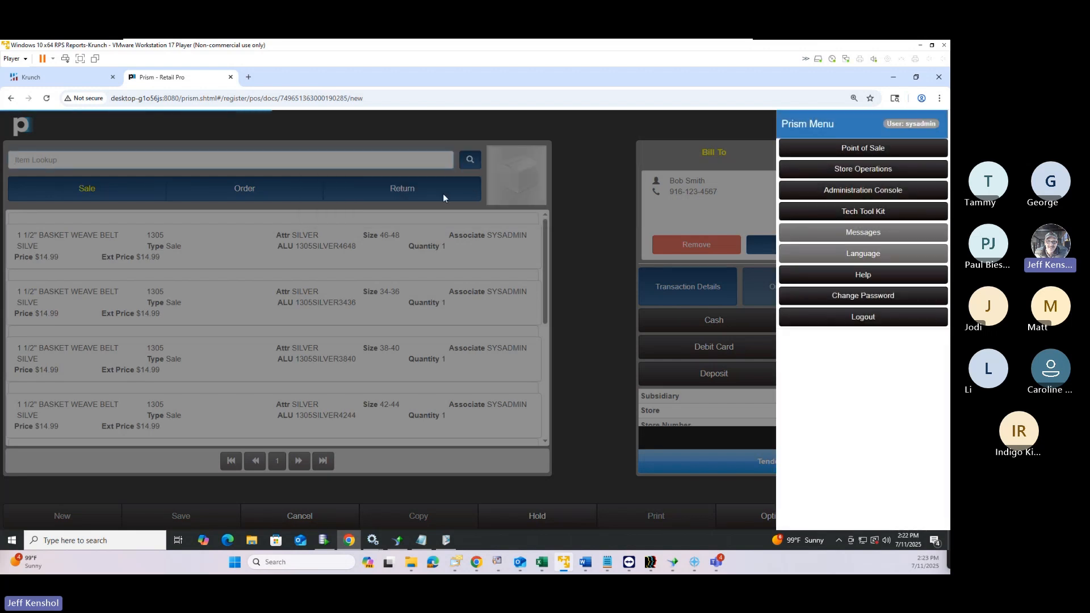
pyautogui.click(577, 408)
pyautogui.click(857, 522)
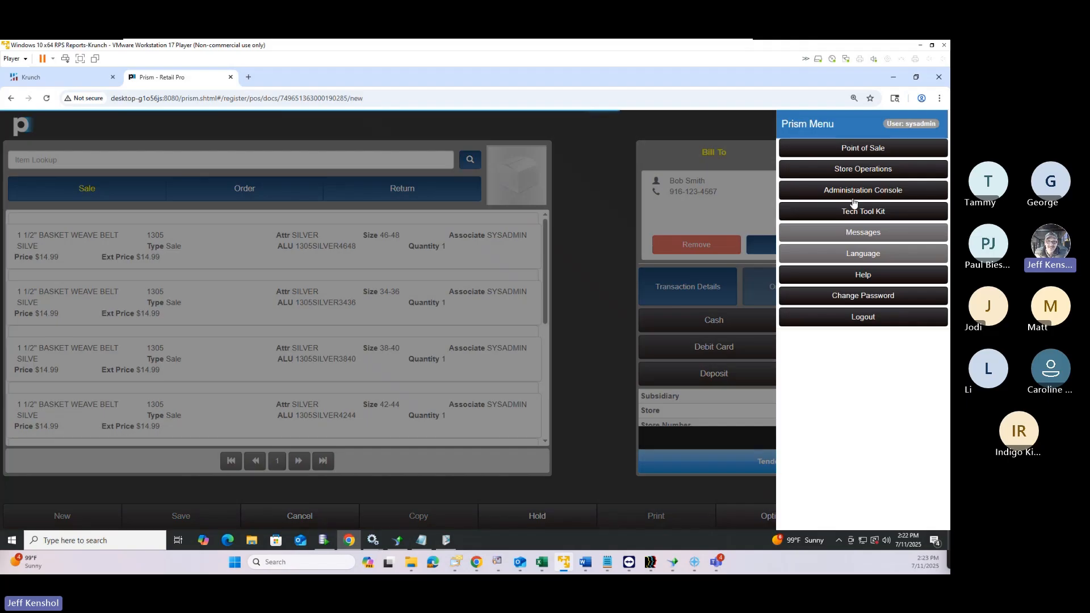
pyautogui.click(625, 366)
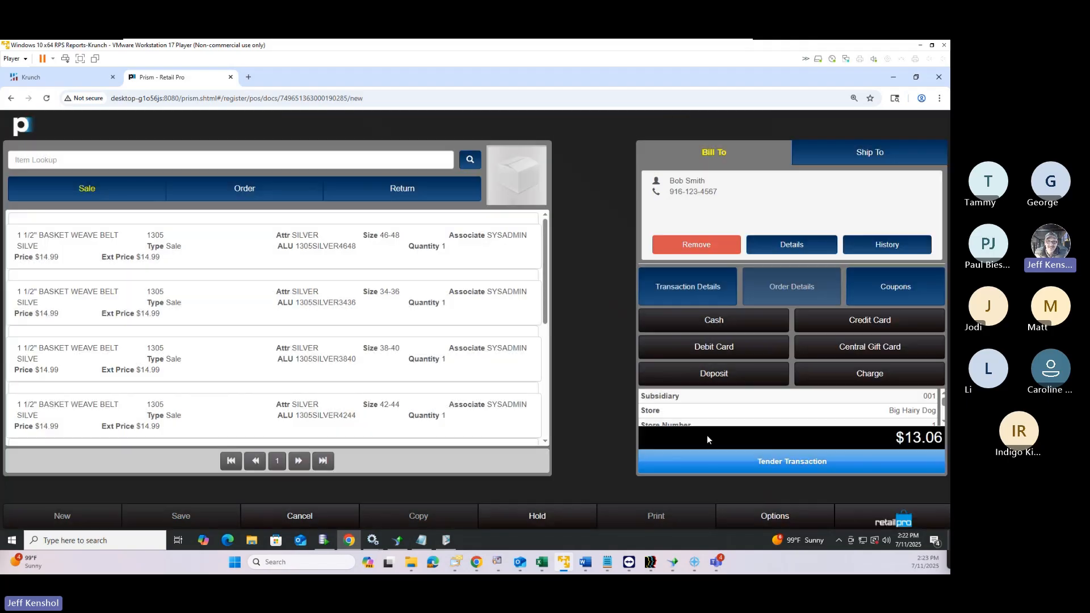
pyautogui.click(747, 462)
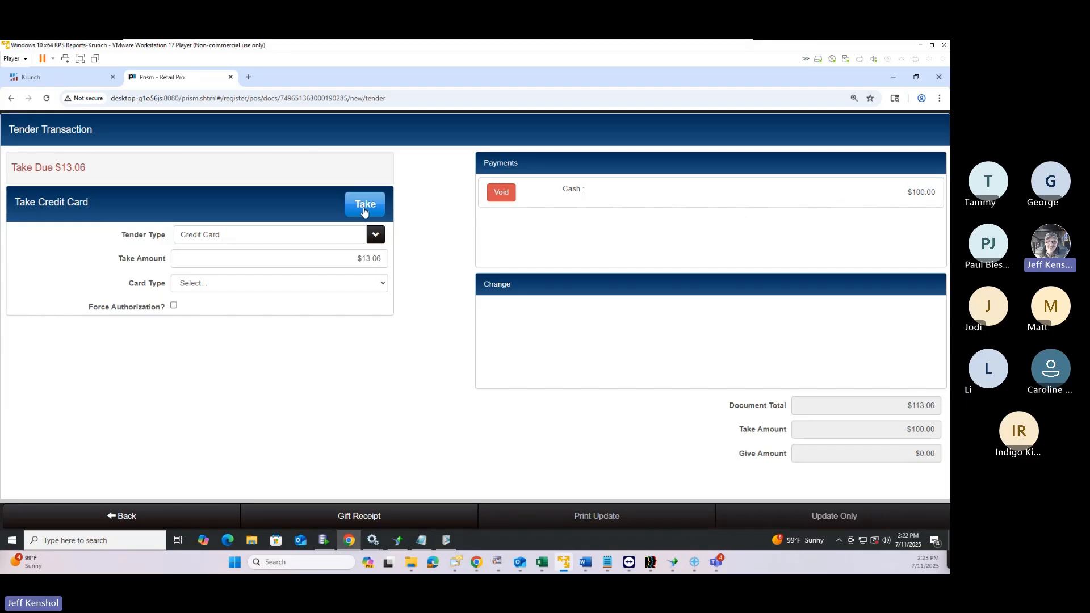
# Pay the $13.06 balance with a Central Gift Card number and finalize with Update Only
pyautogui.click(329, 241)
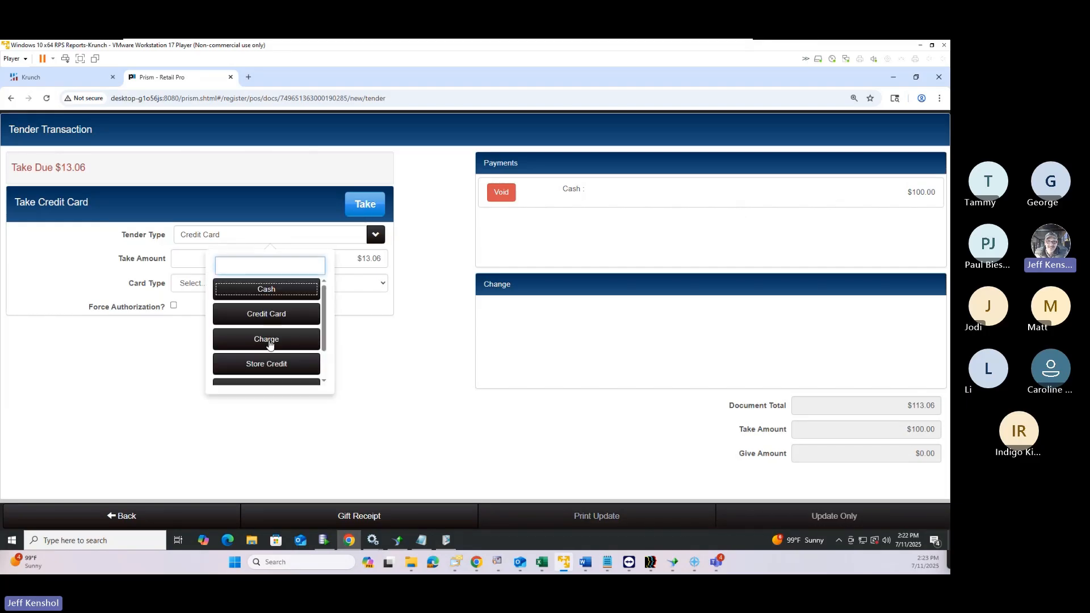
pyautogui.scroll(-1, 266, 366)
pyautogui.scroll(-1, 267, 367)
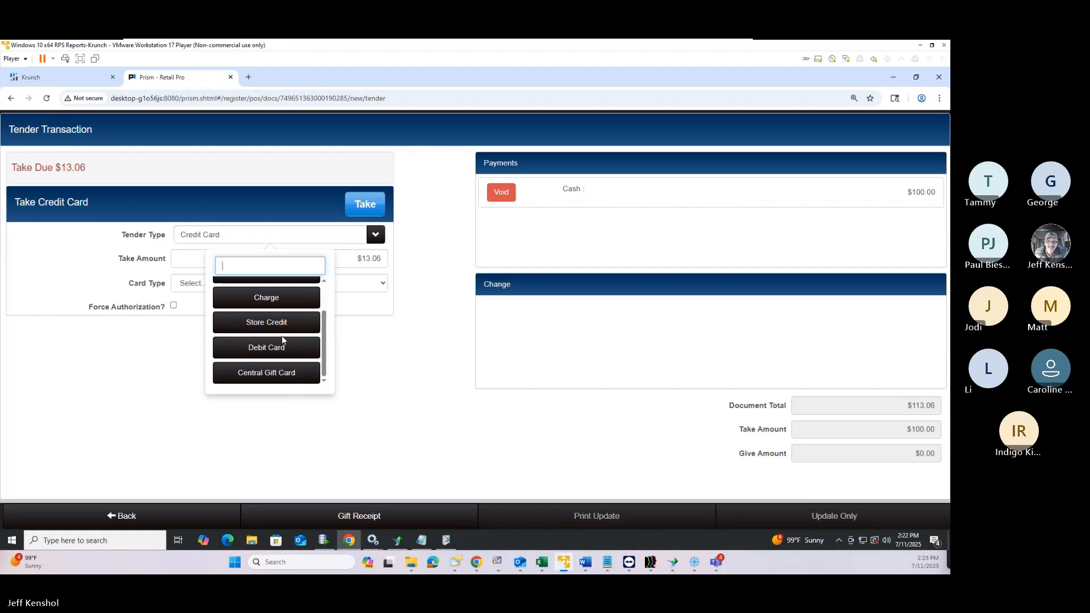
pyautogui.click(275, 375)
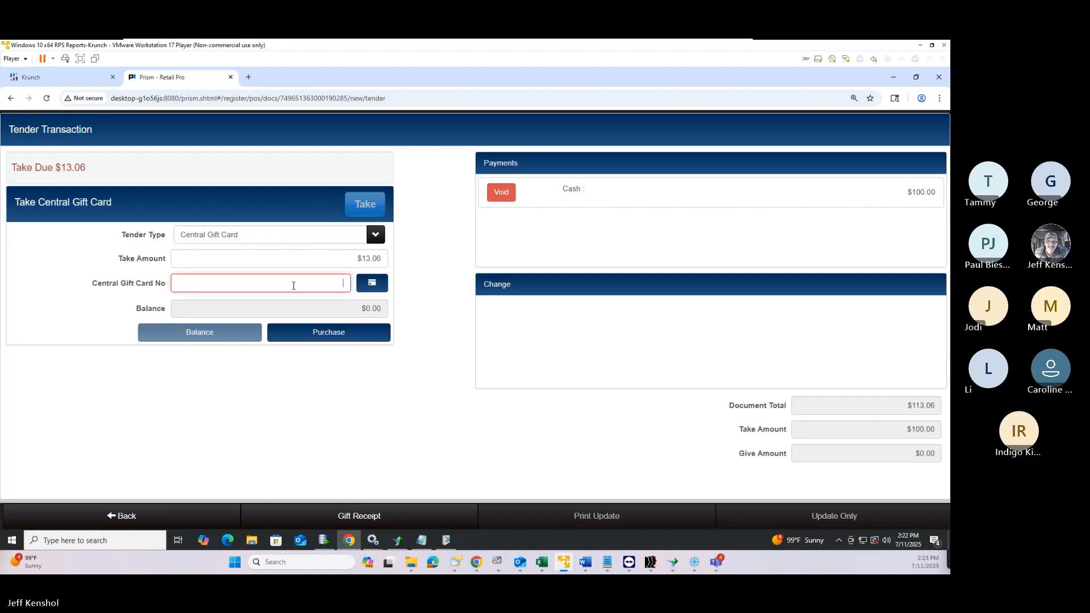
pyautogui.click(293, 284)
pyautogui.write('123123')
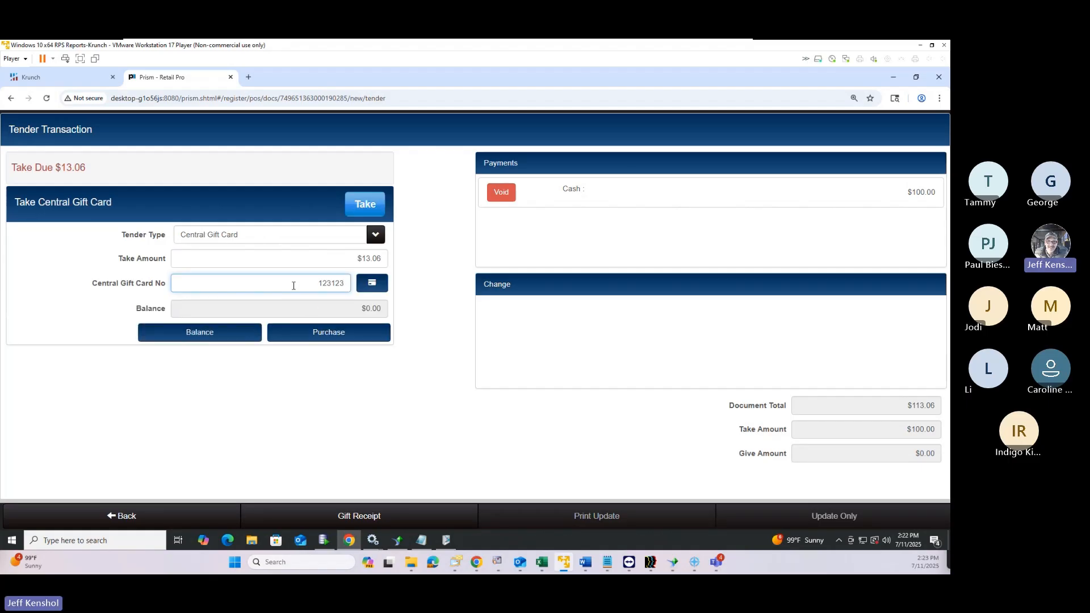
pyautogui.click(369, 211)
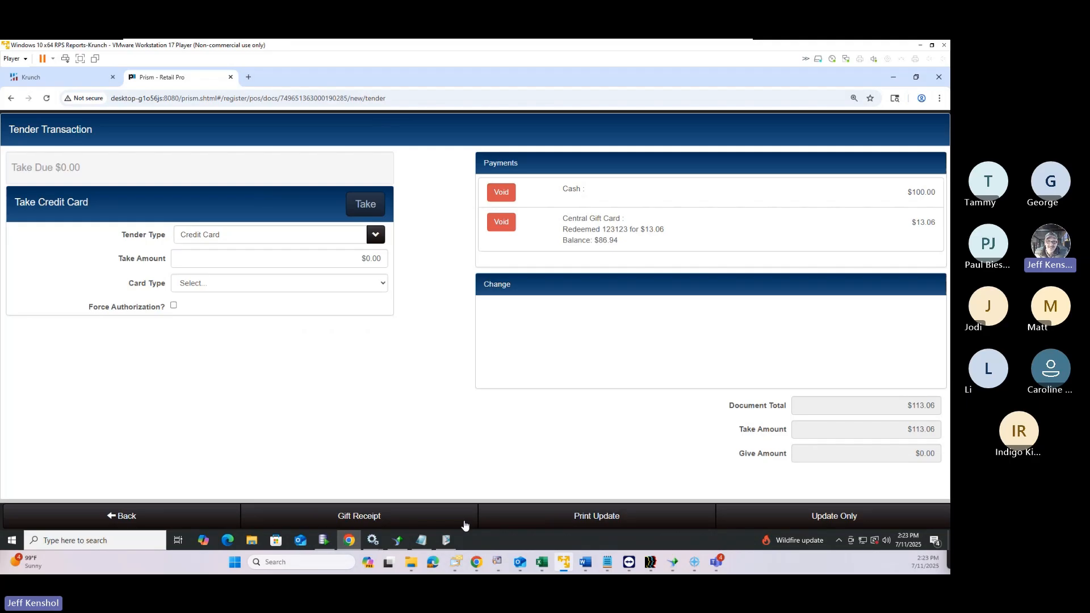
pyautogui.click(828, 522)
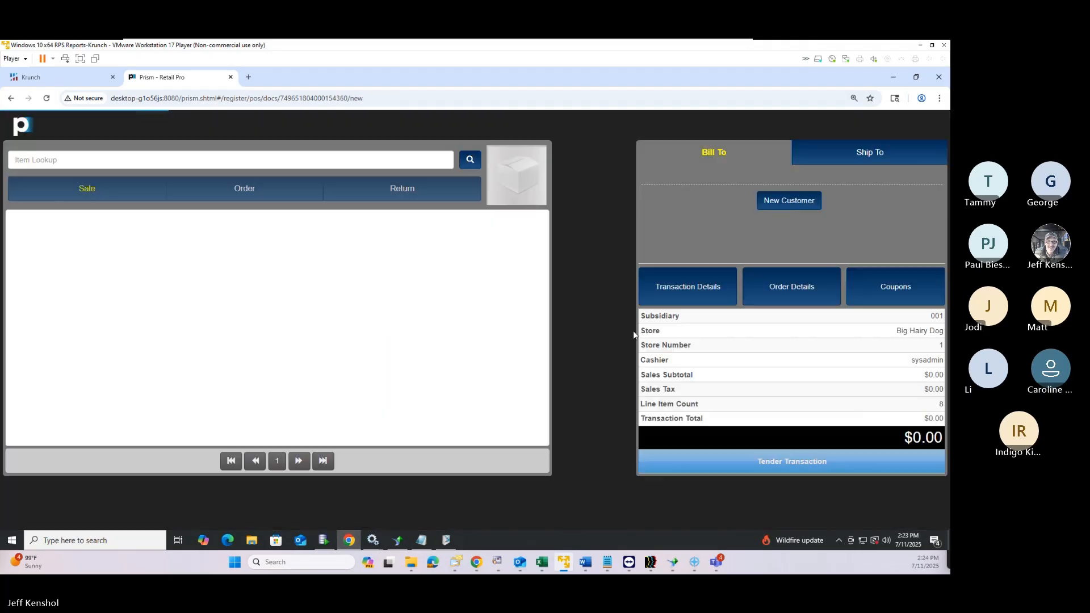
pyautogui.click(760, 516)
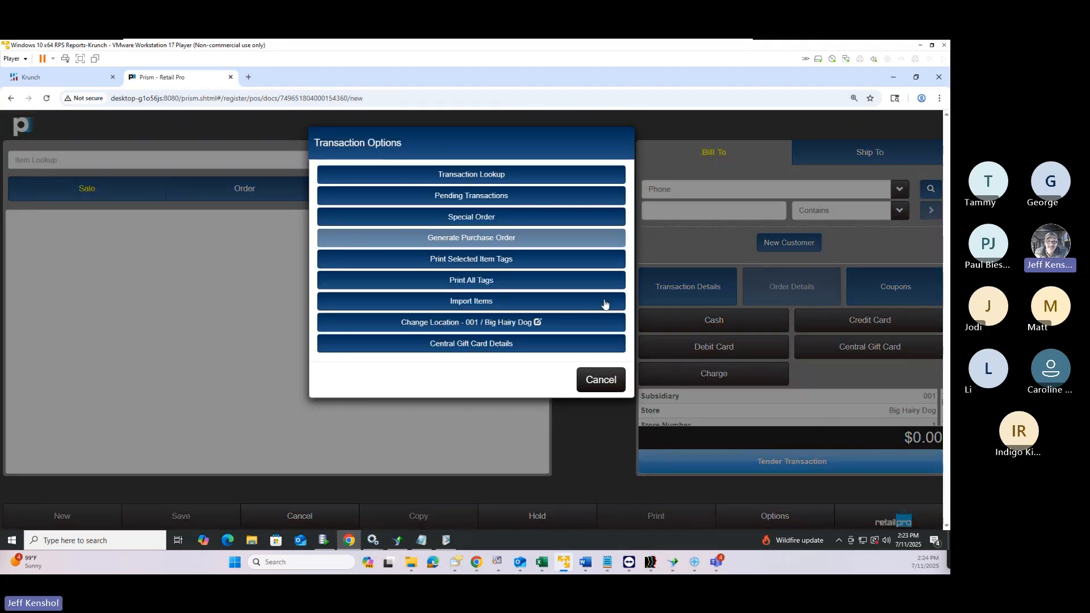
pyautogui.click(472, 348)
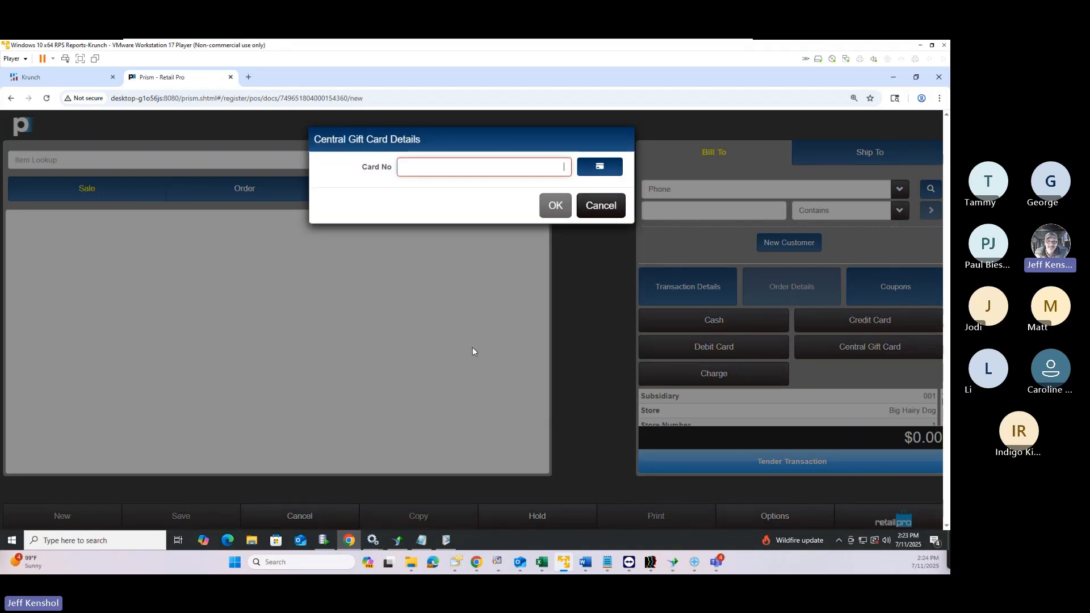
pyautogui.write('123')
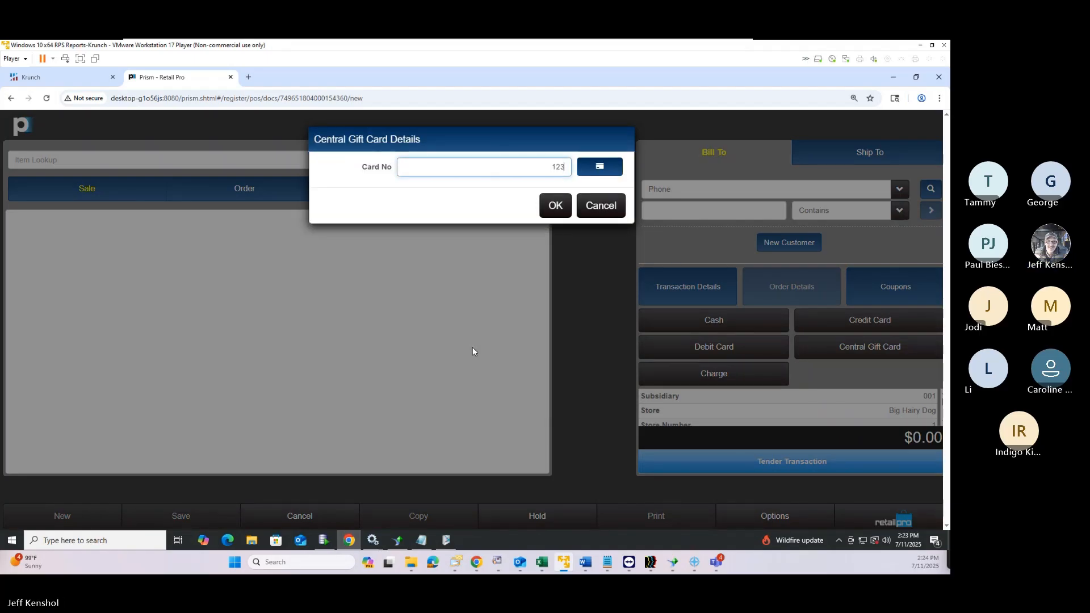
pyautogui.write('123')
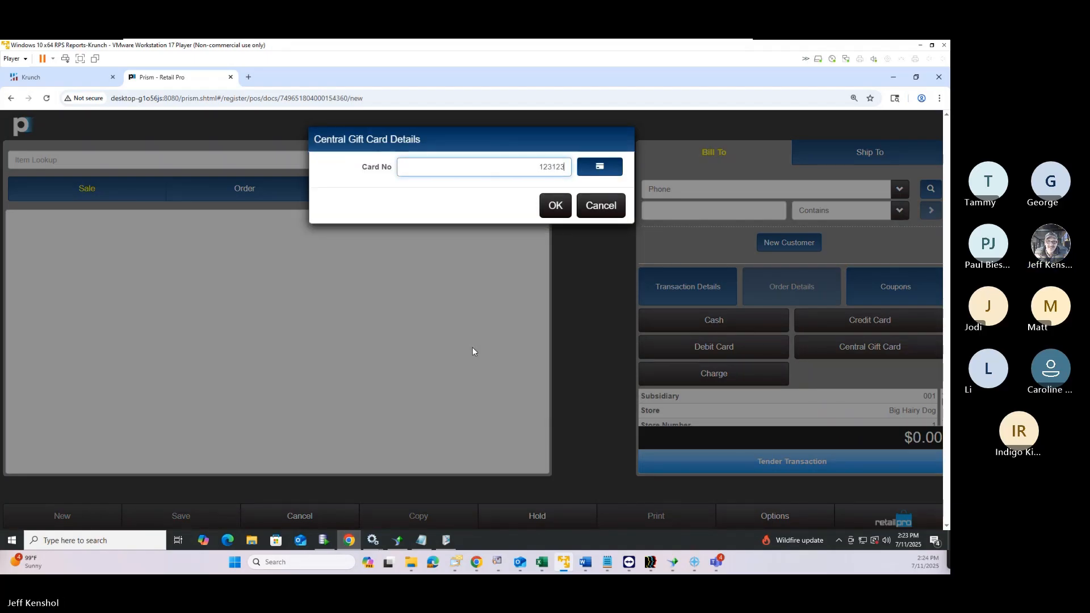
pyautogui.click(555, 207)
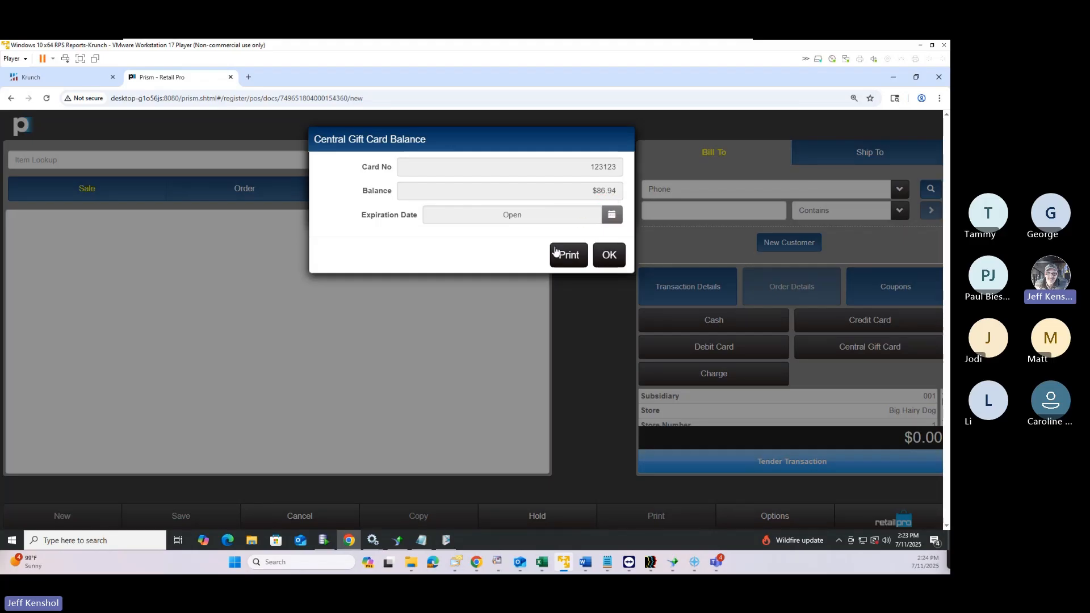
pyautogui.click(610, 258)
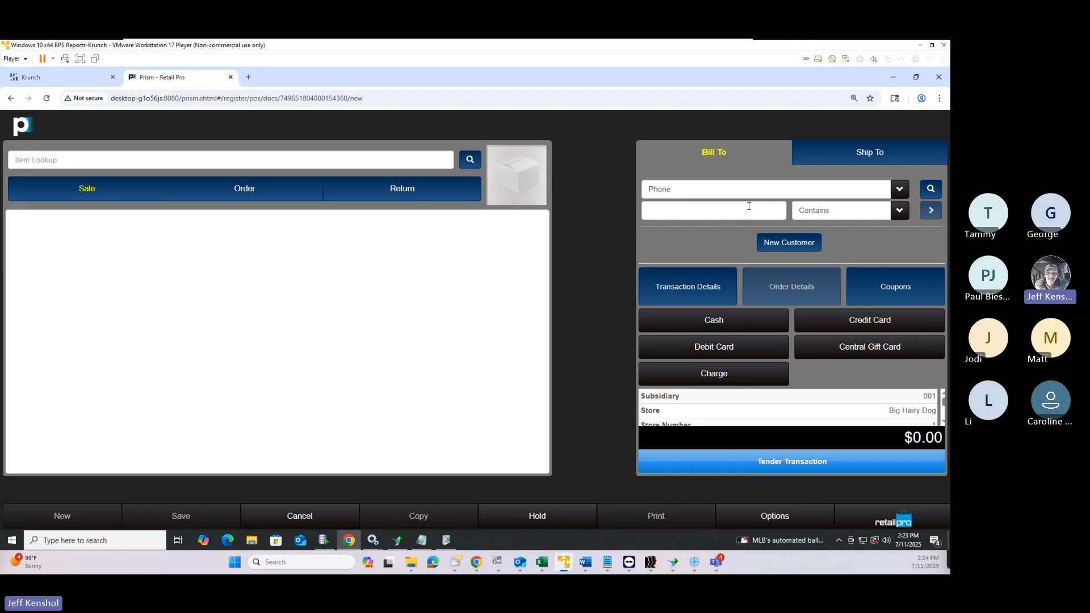
pyautogui.click(769, 462)
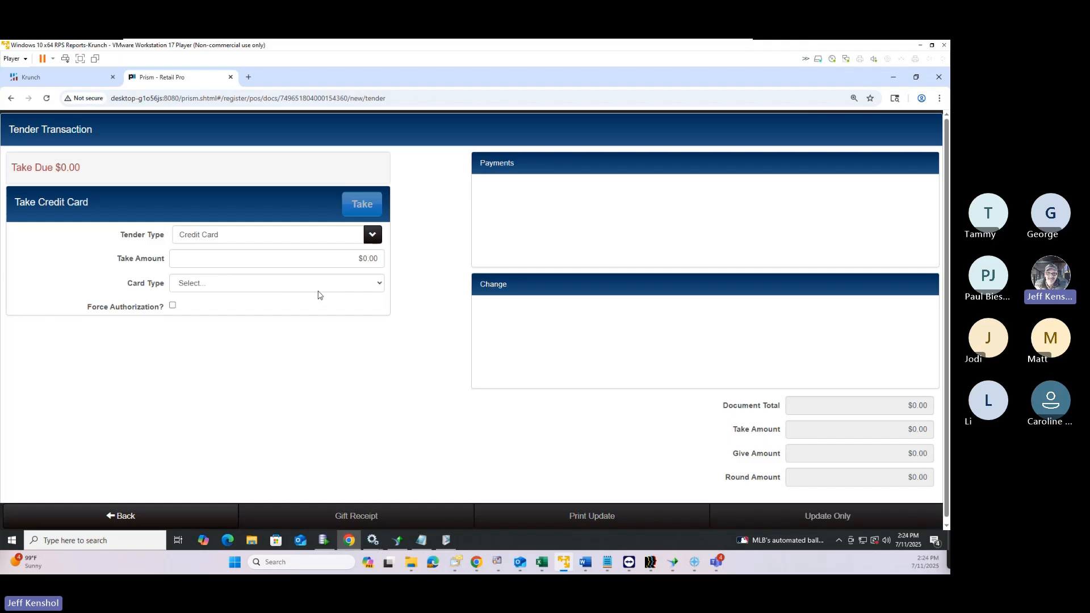
# Issue a new $50 Central Gift Card on the transaction
pyautogui.click(262, 240)
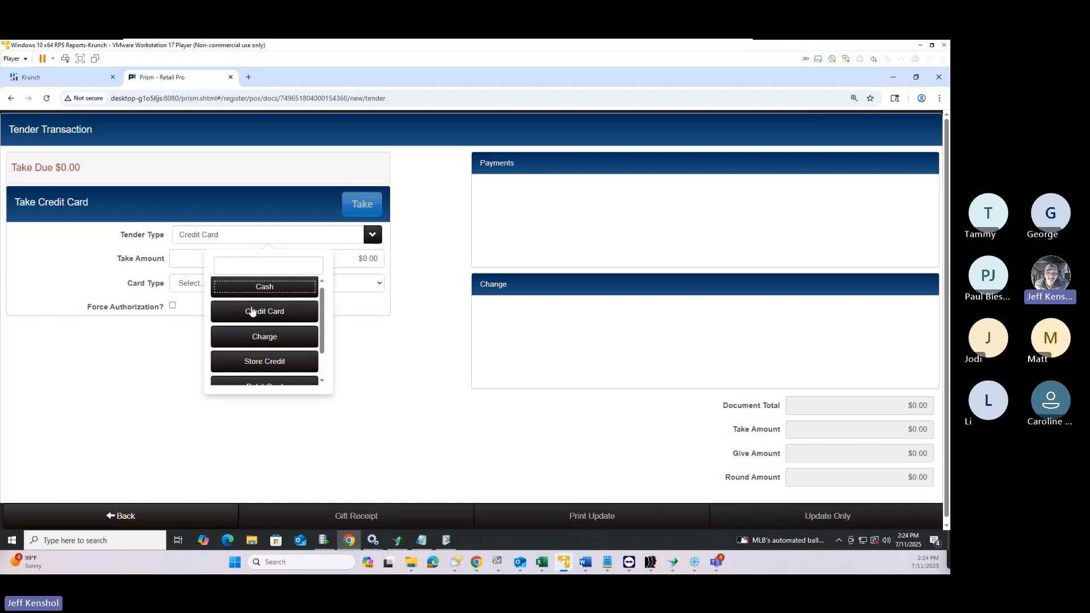
pyautogui.scroll(-2, 241, 341)
pyautogui.click(269, 377)
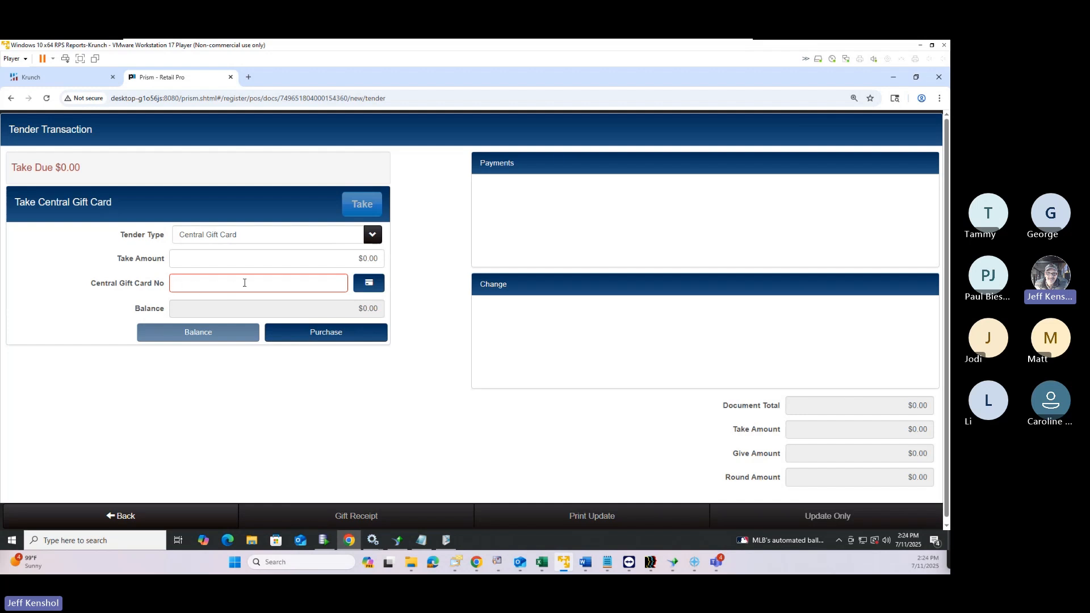
pyautogui.click(333, 336)
pyautogui.click(359, 243)
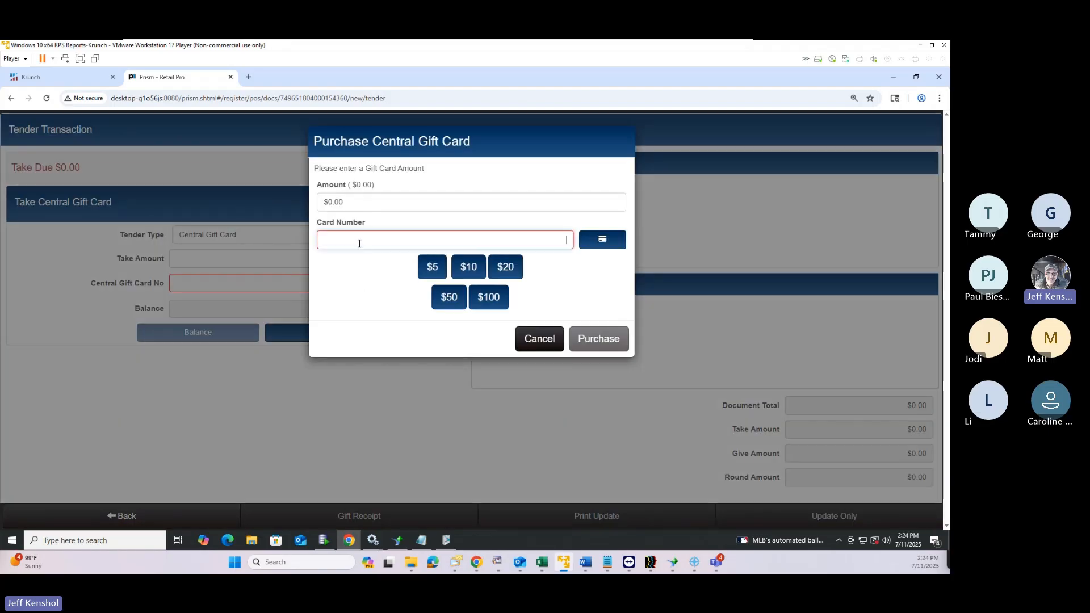
pyautogui.write('321321')
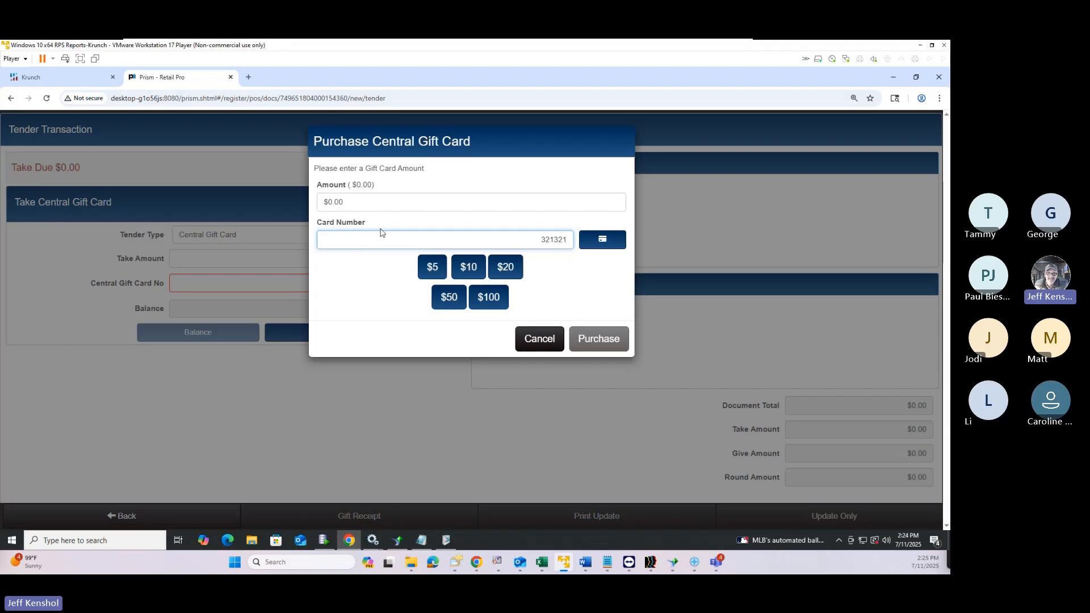
pyautogui.click(373, 205)
pyautogui.write('50')
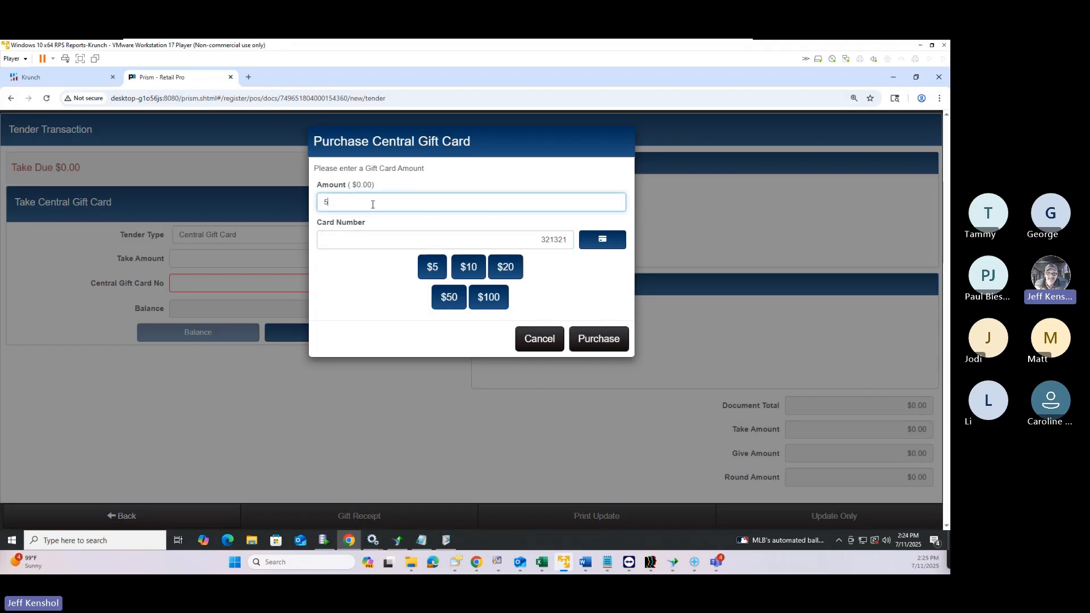
pyautogui.click(601, 339)
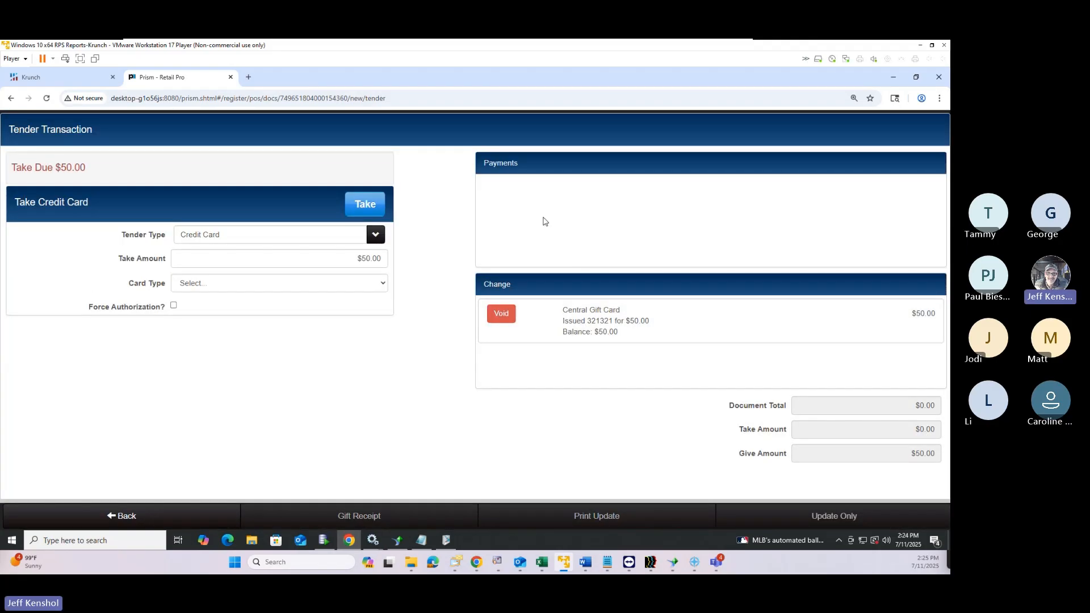
# Take $50 cash, save with Print Update, and acknowledge the Tender Reminder
pyautogui.click(315, 237)
pyautogui.click(267, 289)
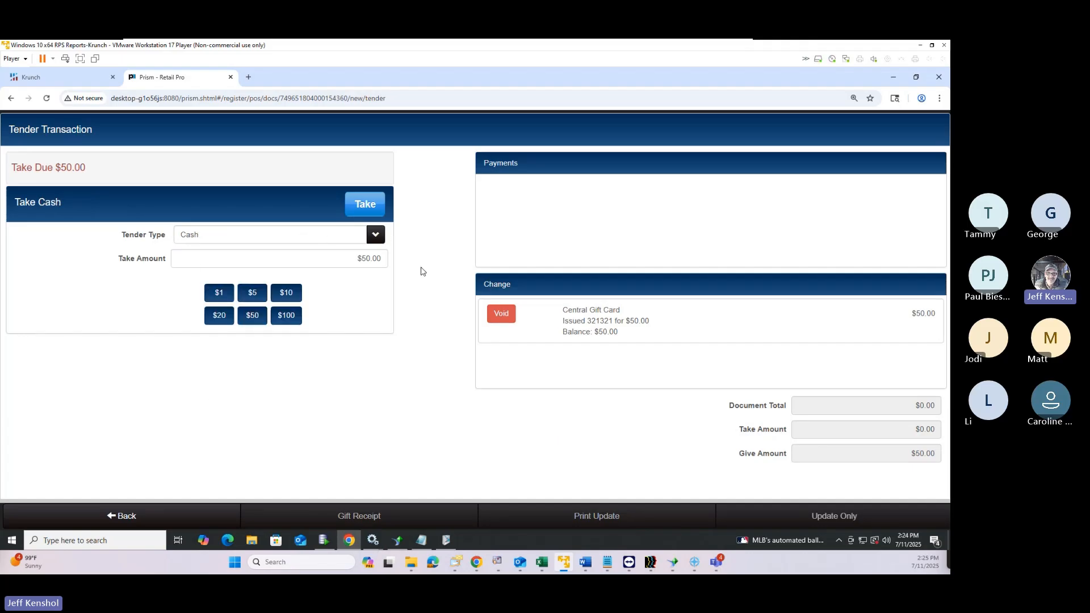
pyautogui.click(384, 210)
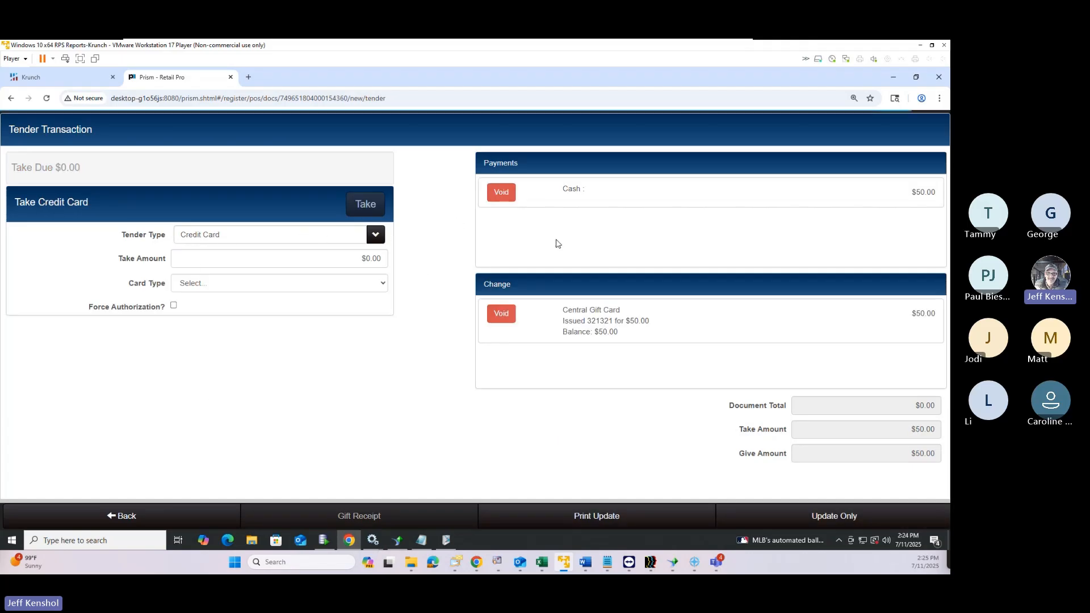
pyautogui.click(602, 526)
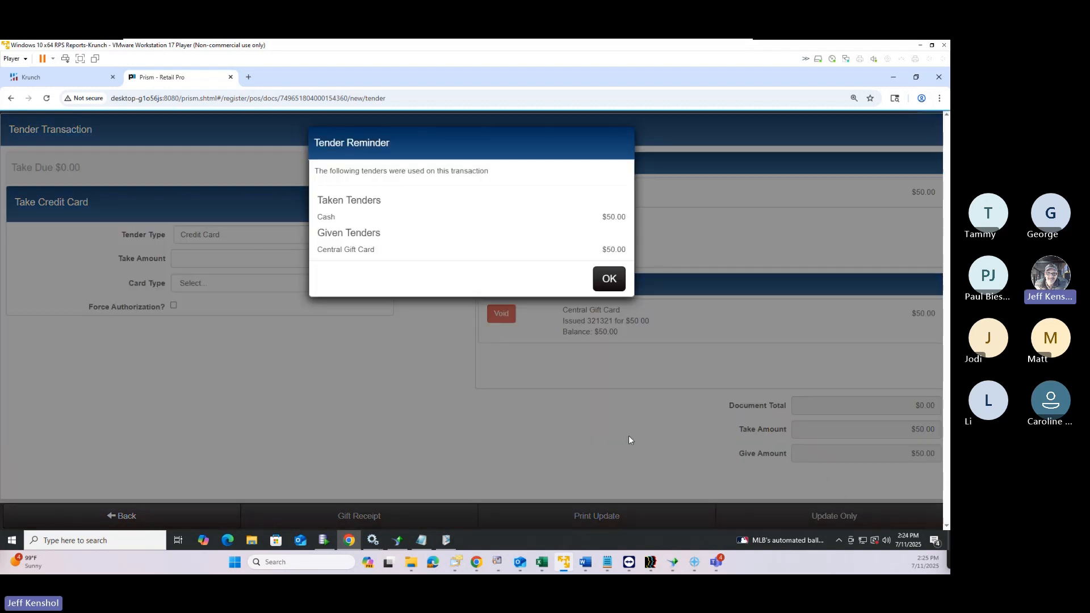
pyautogui.click(606, 279)
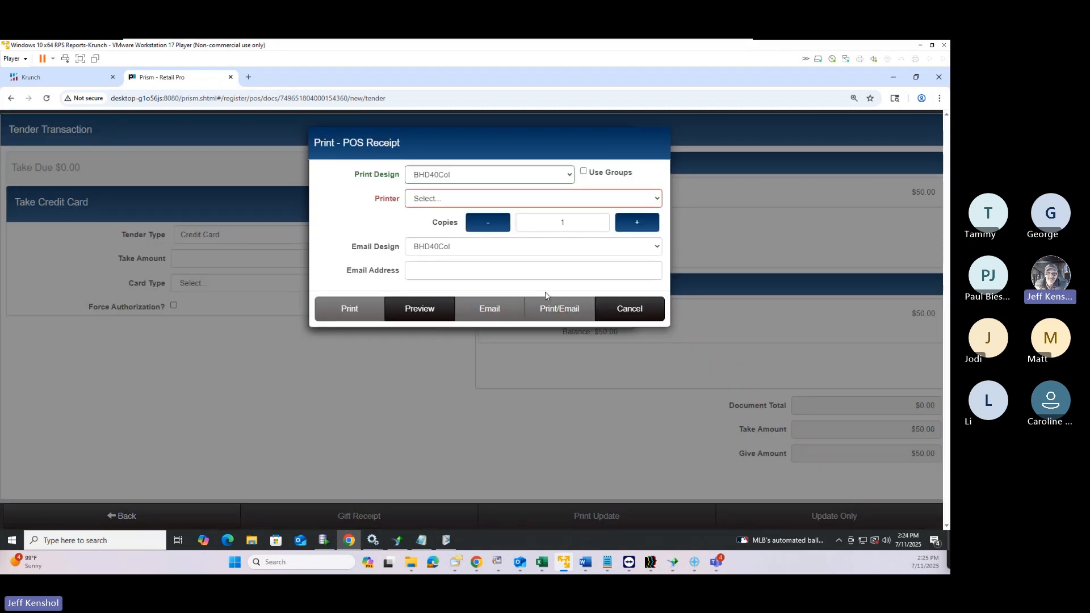
# Preview the gift card receipt enlarged, then cancel both the preview and printing
pyautogui.click(427, 318)
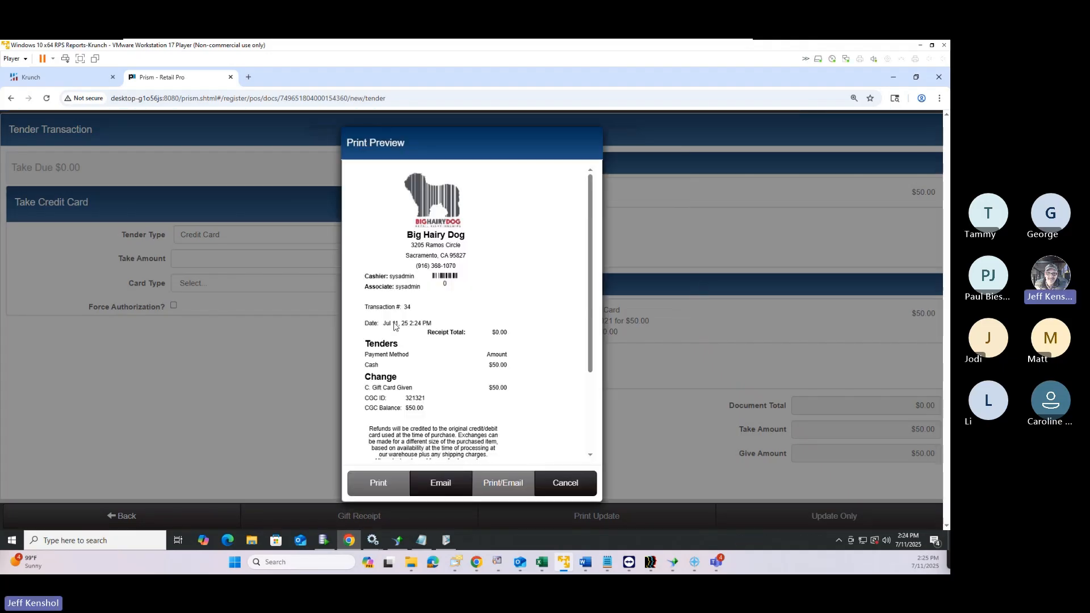
pyautogui.hotkey('ctrl', '+')
pyautogui.hotkey('ctrl', '+')
pyautogui.hotkey('ctrl', '+')
pyautogui.hotkey('ctrl', '+')
pyautogui.scroll(-3, 396, 321)
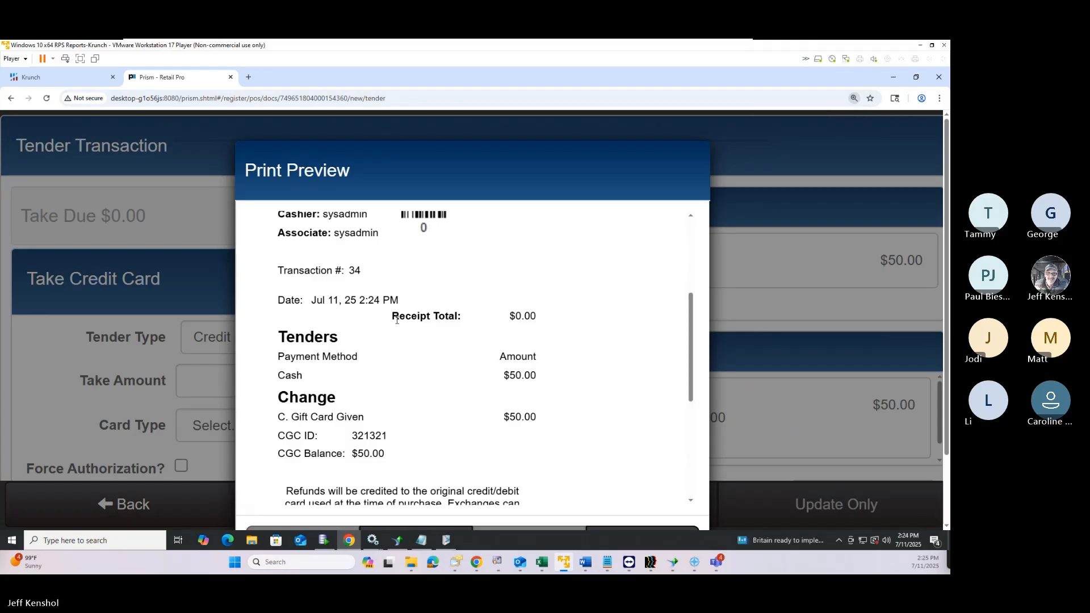
pyautogui.scroll(3, 397, 321)
pyautogui.scroll(-2, 396, 324)
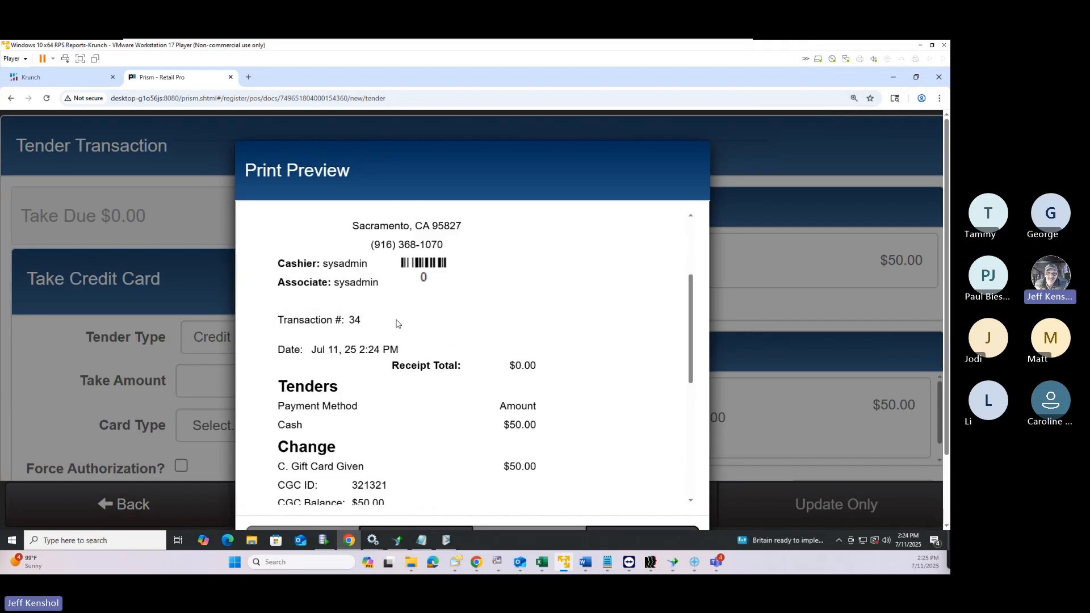
pyautogui.scroll(-2, 396, 324)
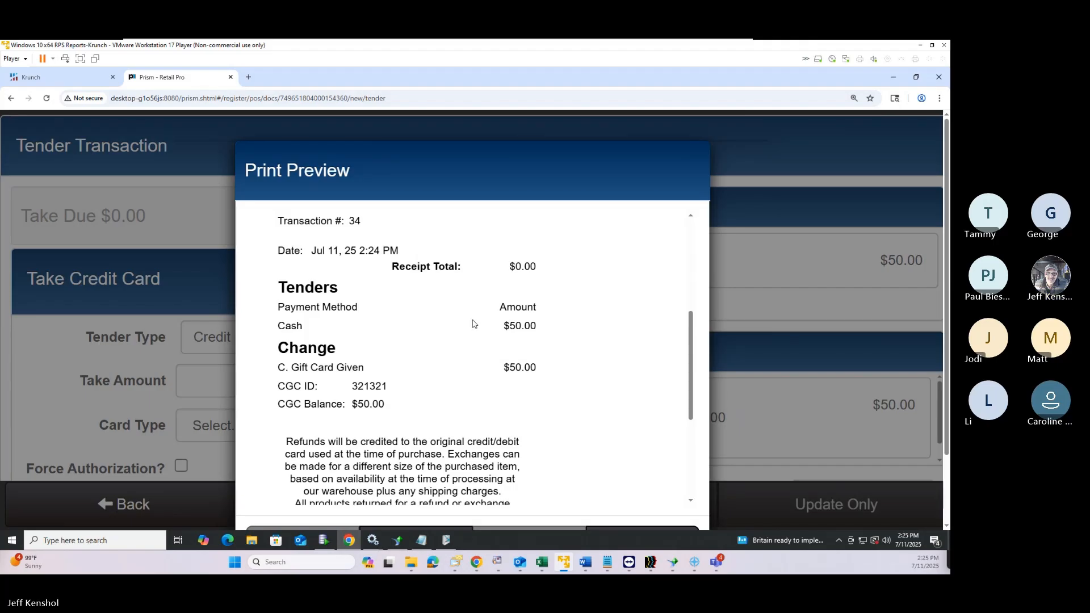
pyautogui.keyDown('ctrl'); pyautogui.scroll(-5, 463, 338); pyautogui.keyUp('ctrl')
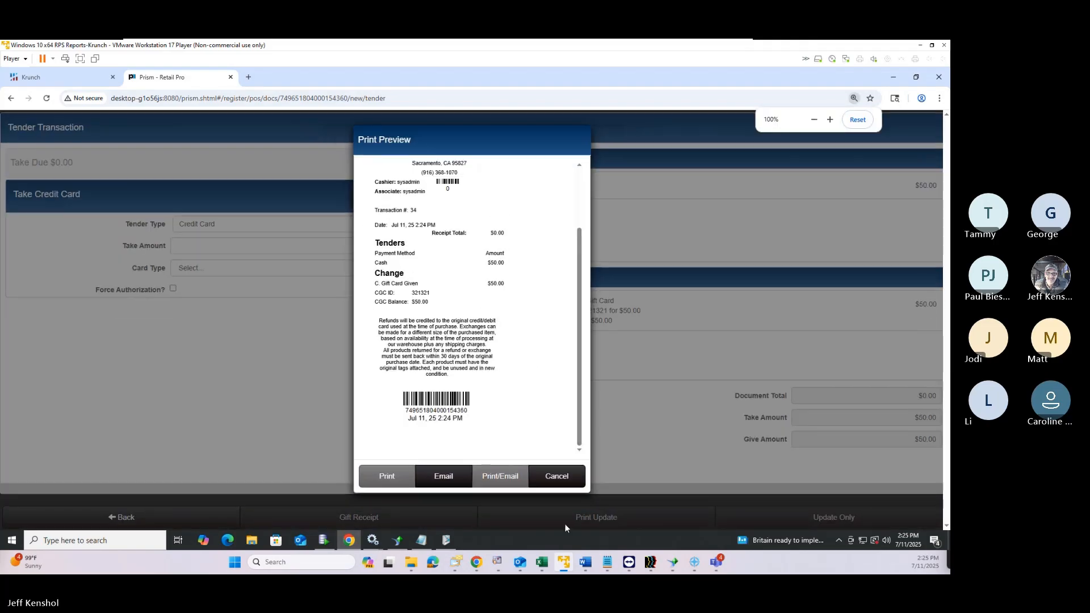
pyautogui.click(555, 483)
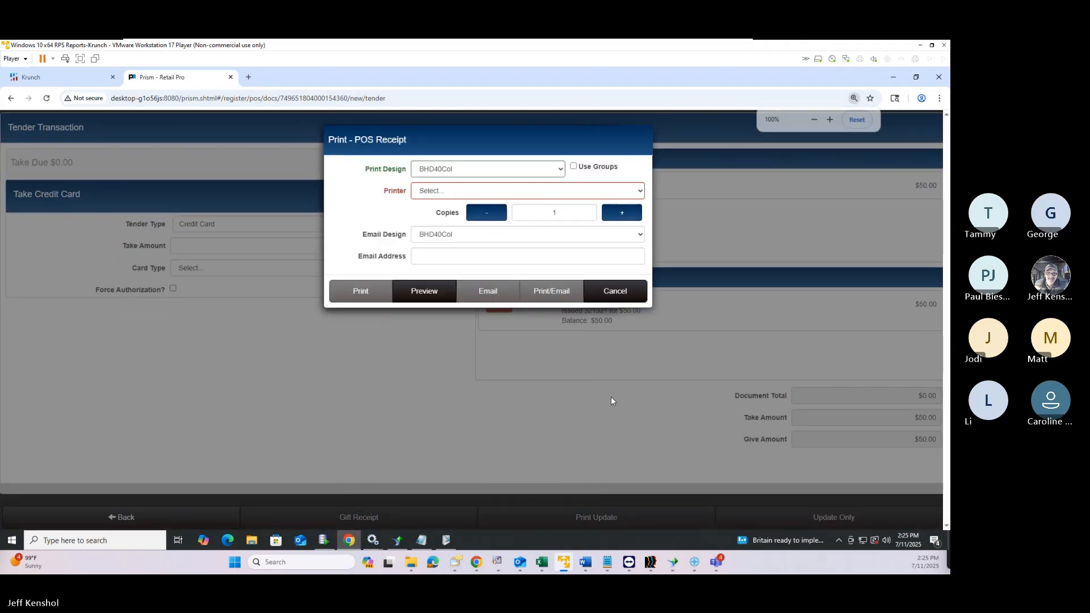
pyautogui.click(610, 293)
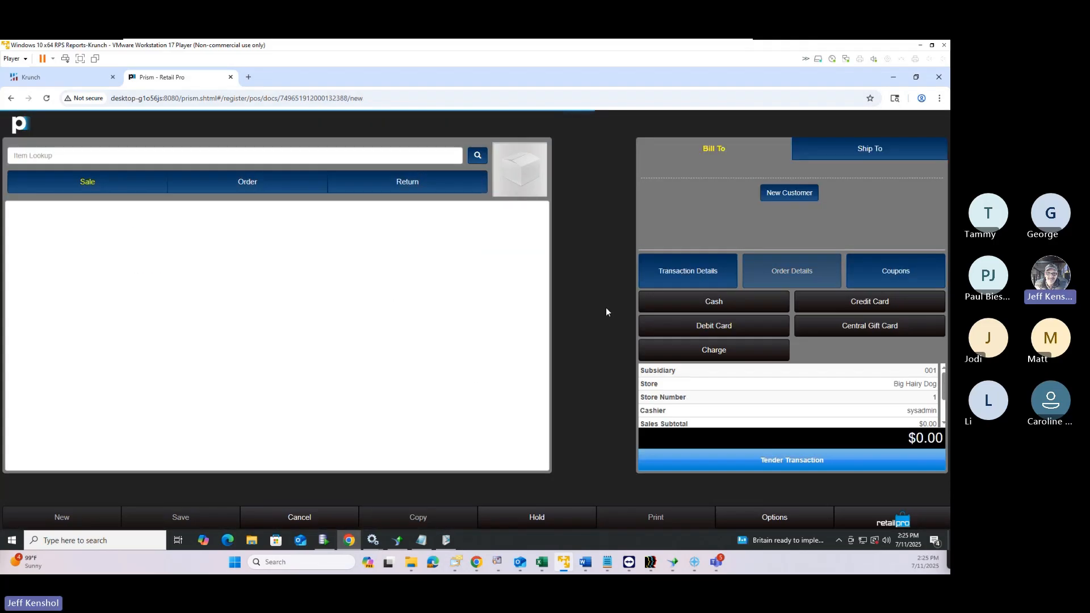
pyautogui.click(321, 160)
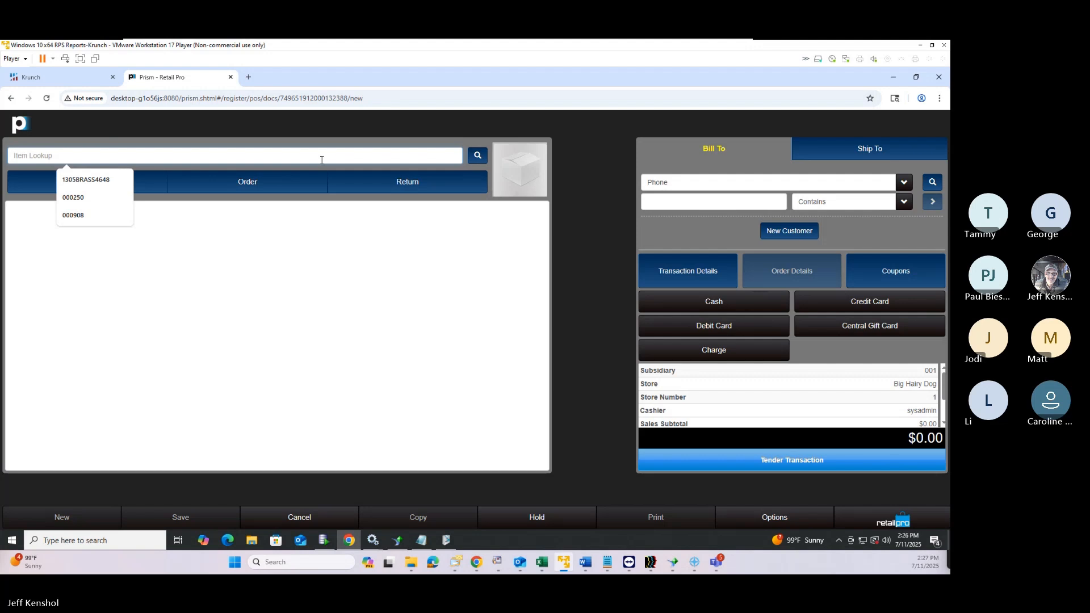
# Add the SILVER 50-52 basket weave belt from active inventory to the sale
pyautogui.click(474, 161)
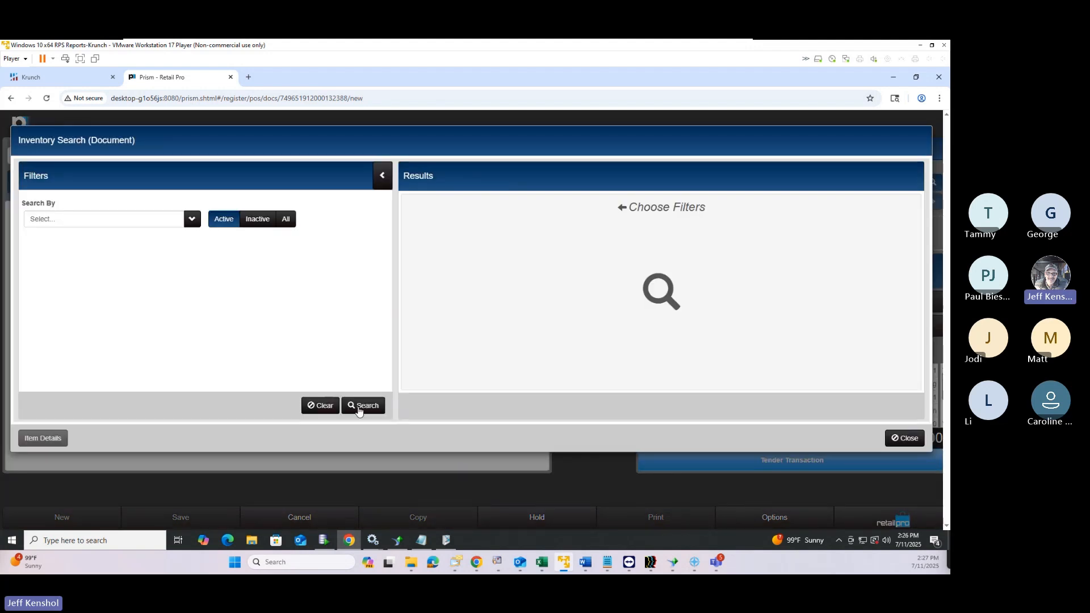
pyautogui.click(359, 406)
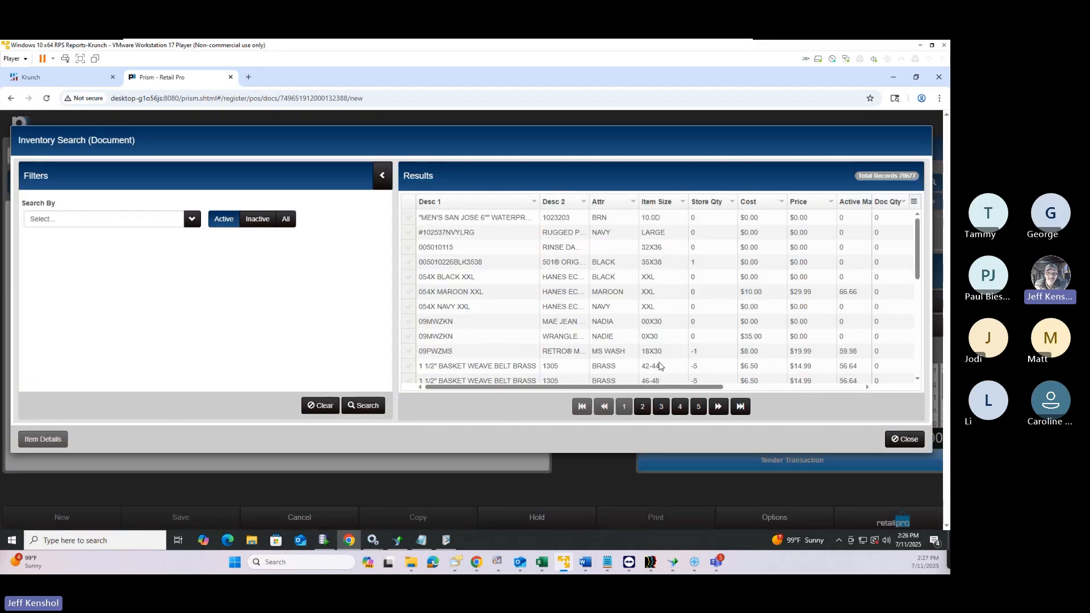
pyautogui.scroll(-3, 659, 366)
pyautogui.doubleClick(624, 326)
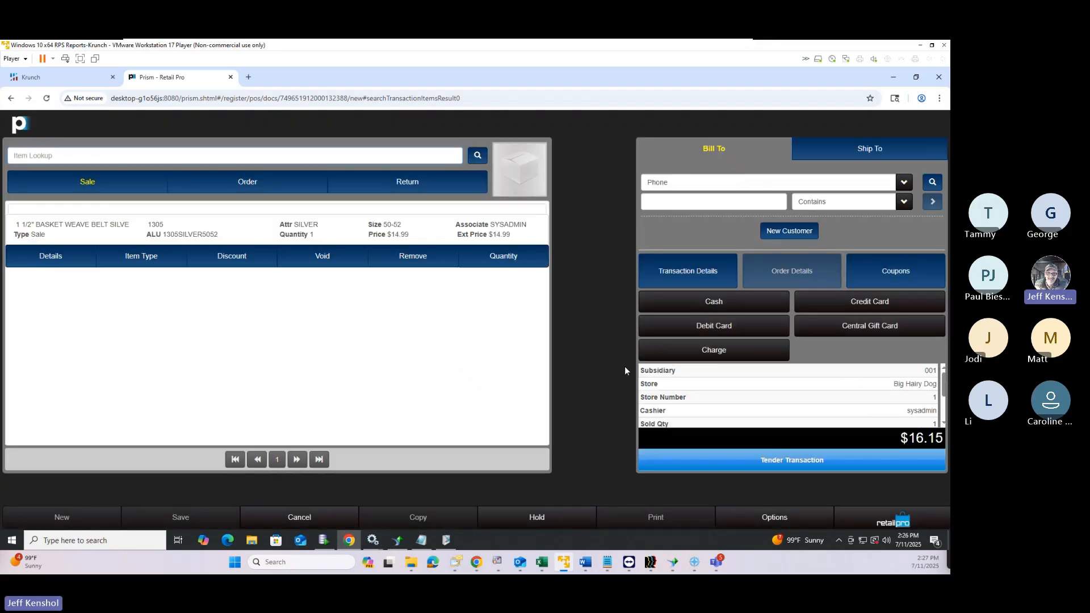
# Pay the $16.15 with the Central Gift Card and finalize with Update Only
pyautogui.click(782, 459)
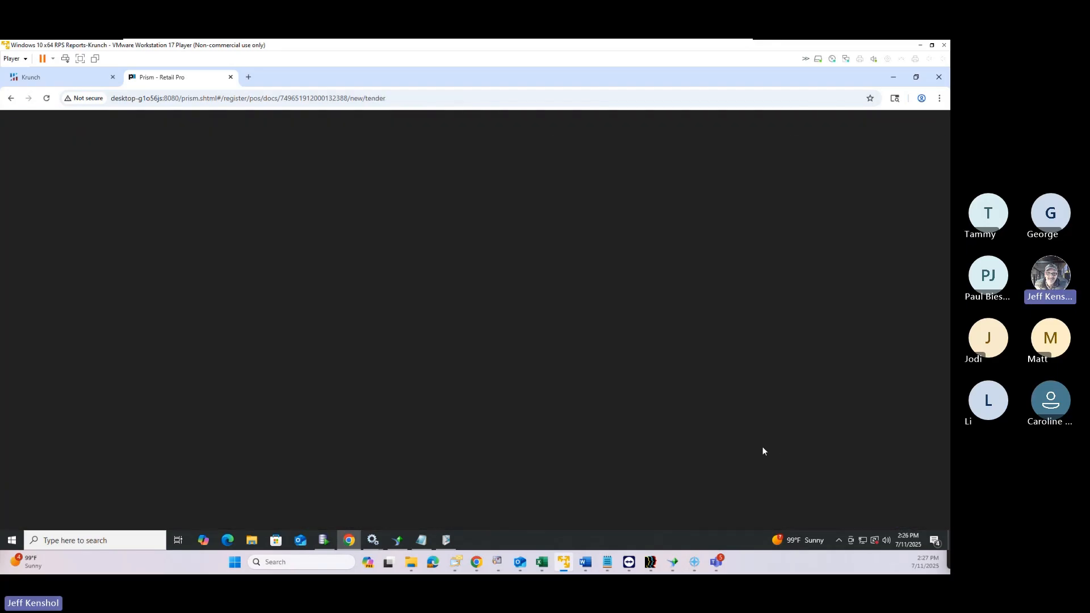
pyautogui.click(269, 230)
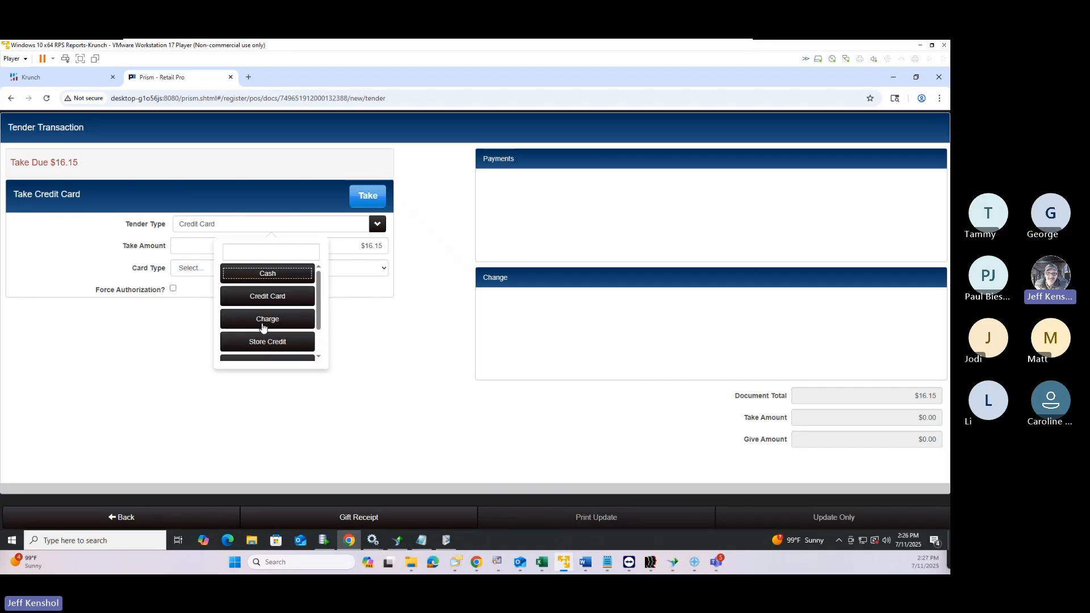
pyautogui.scroll(-2, 267, 341)
pyautogui.click(271, 354)
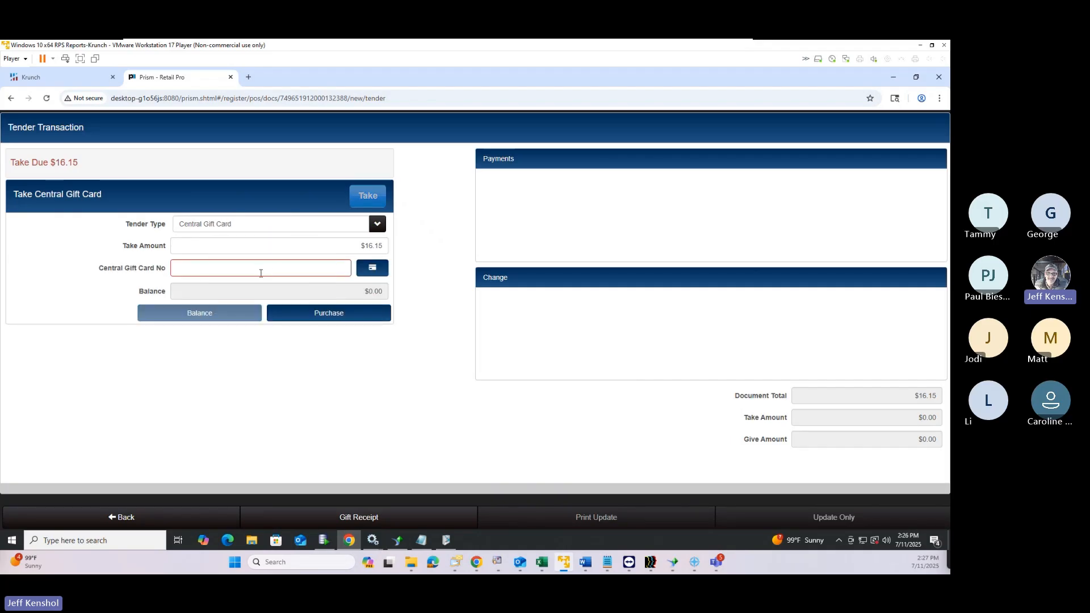
pyautogui.click(260, 273)
pyautogui.write('3213')
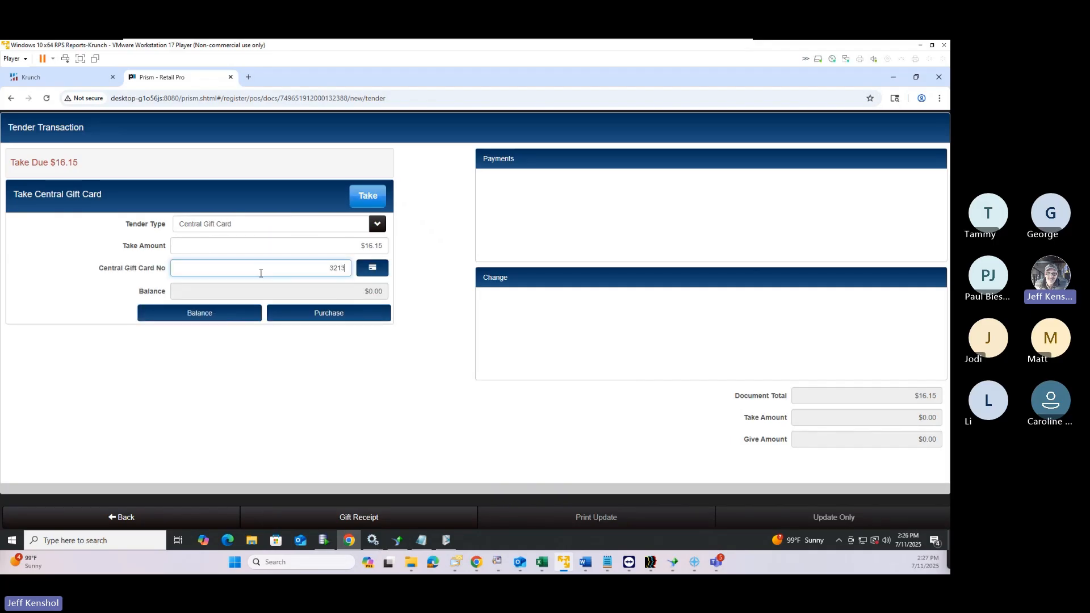
pyautogui.write('21')
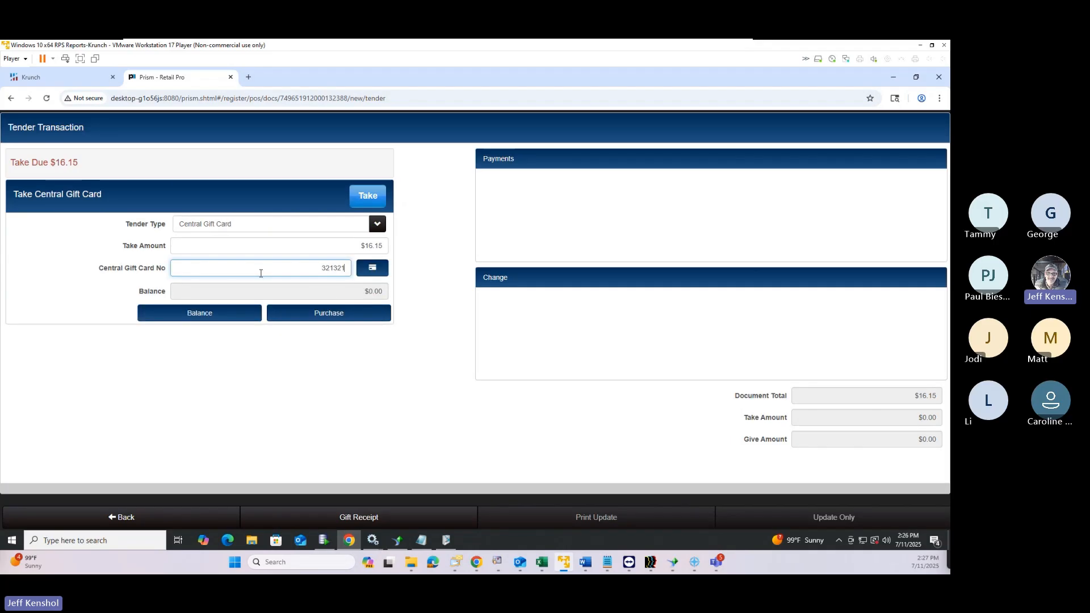
pyautogui.click(367, 196)
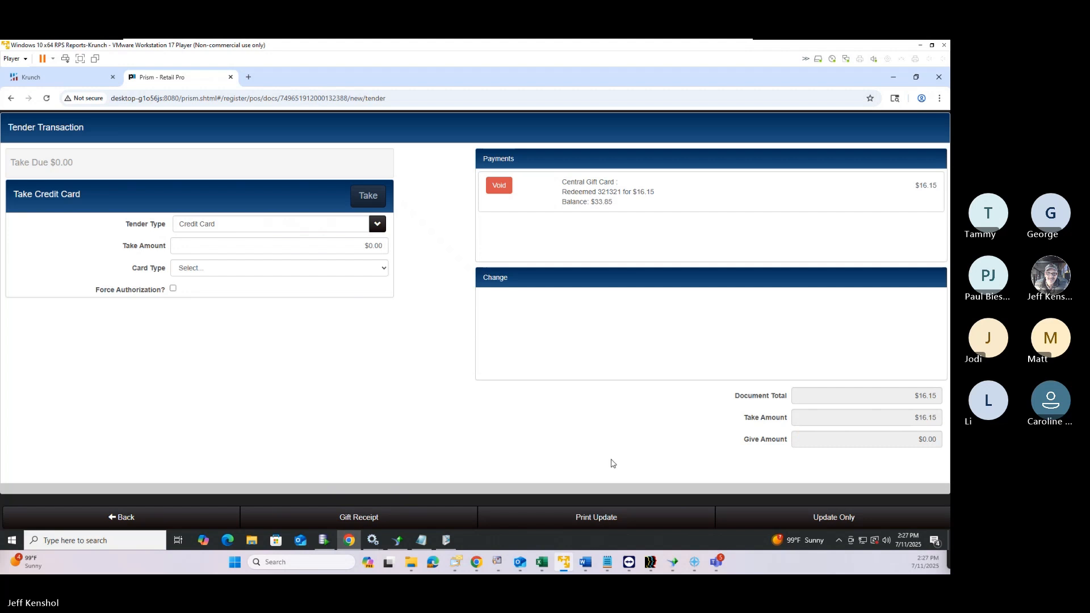
pyautogui.click(840, 519)
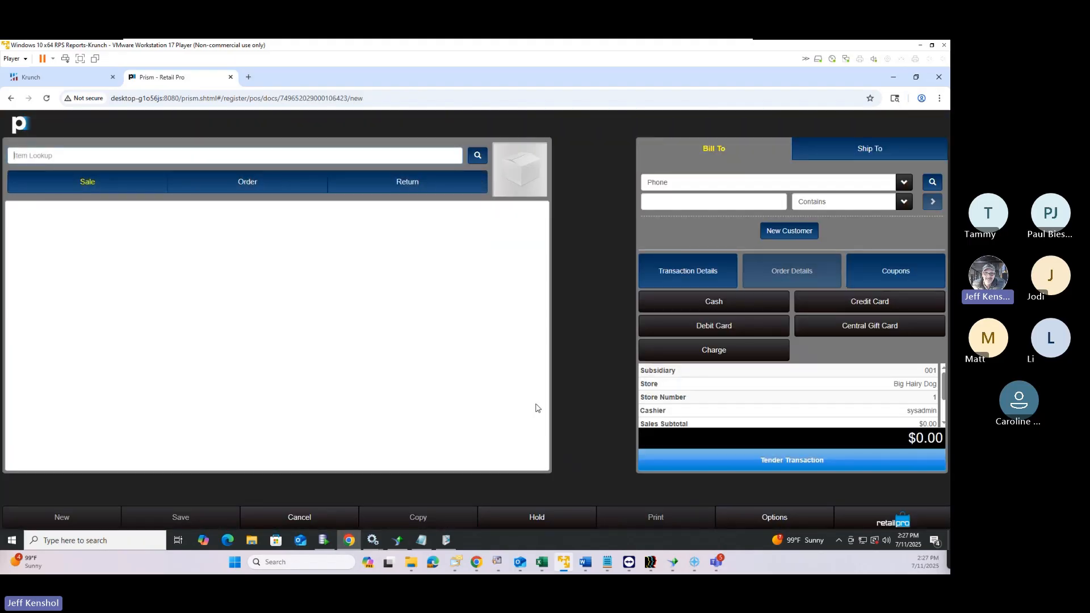
# Open Node Preferences in the Admin Console with subsidiary 001 as the context
pyautogui.click(894, 521)
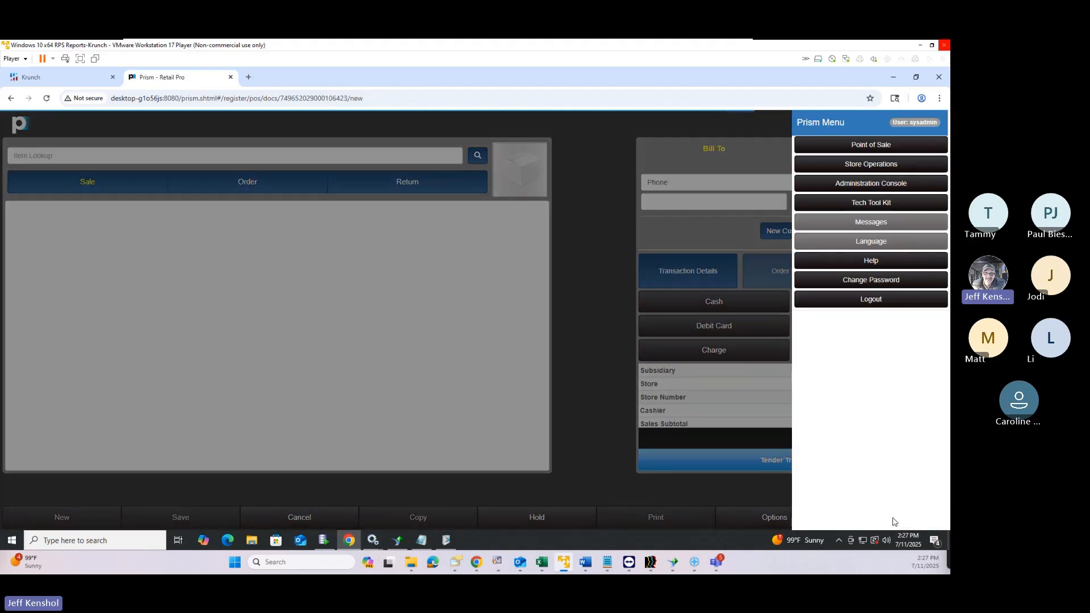
pyautogui.click(859, 186)
pyautogui.click(37, 211)
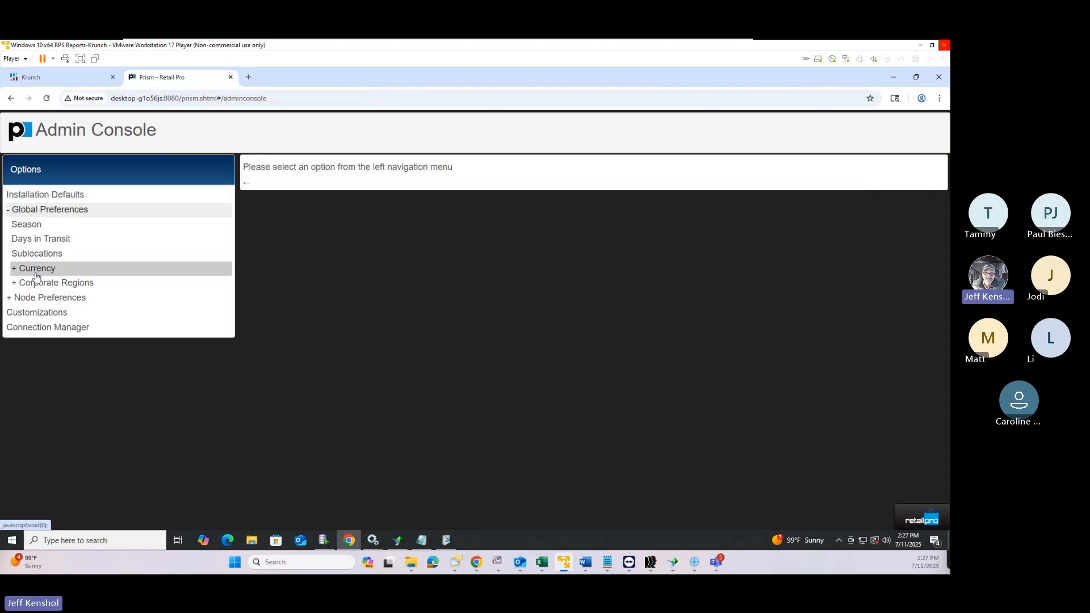
pyautogui.click(36, 210)
pyautogui.click(48, 224)
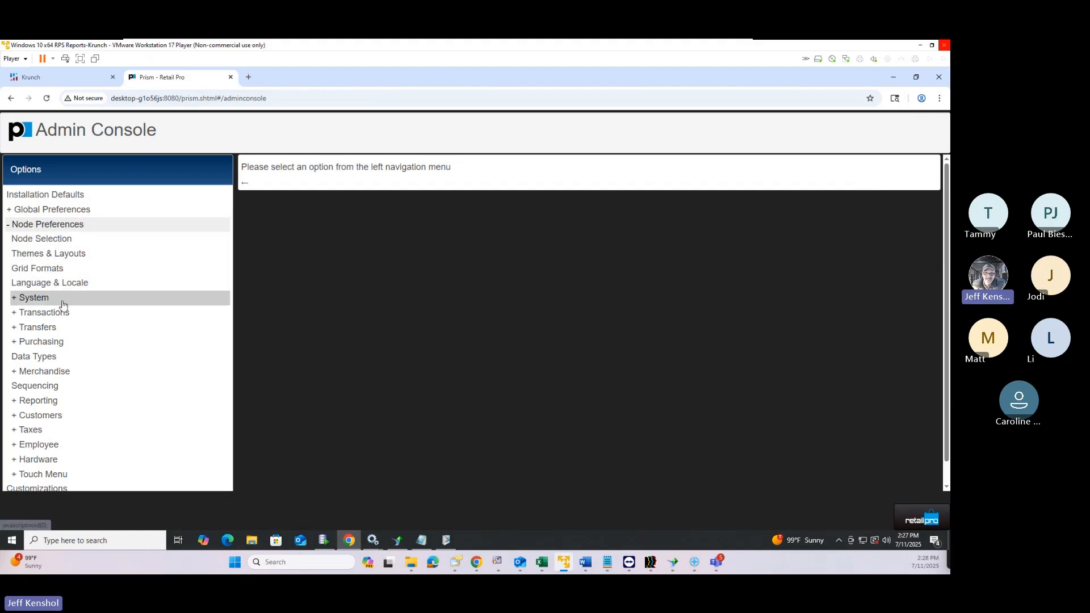
pyautogui.click(72, 239)
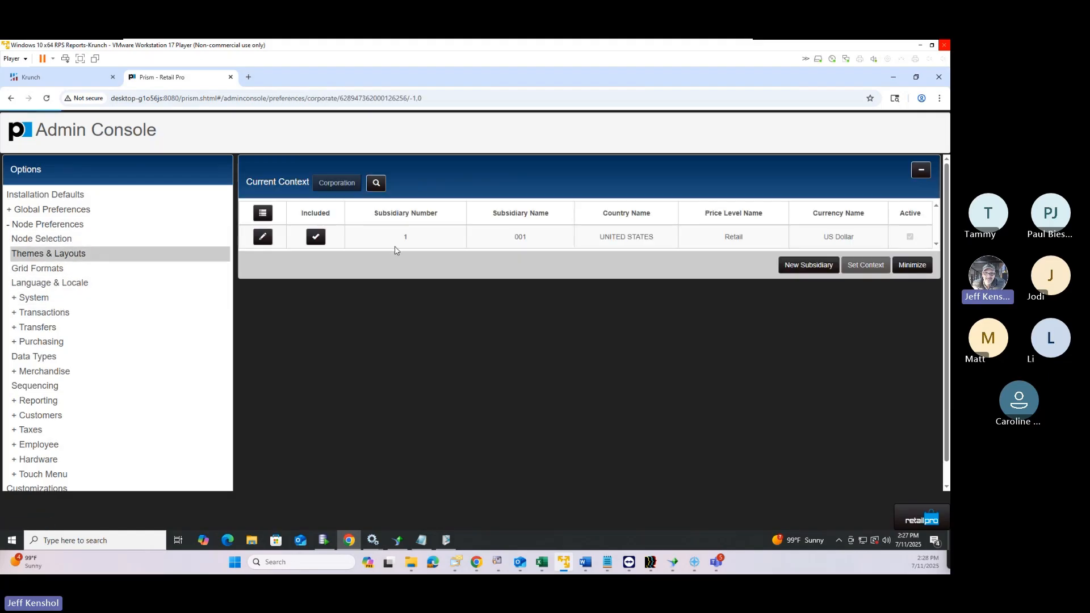
pyautogui.click(425, 243)
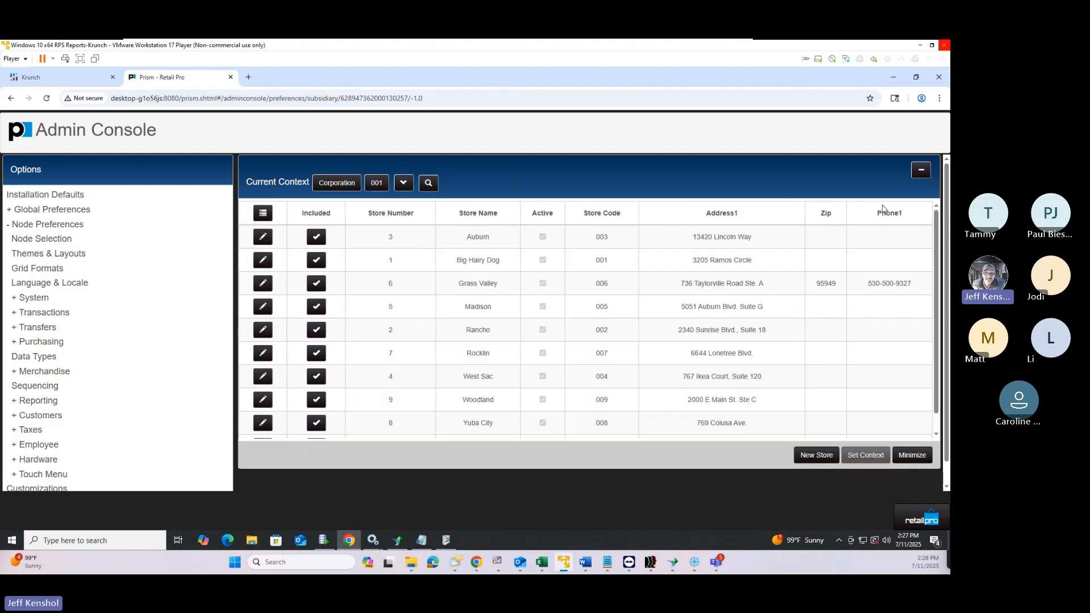
pyautogui.click(920, 171)
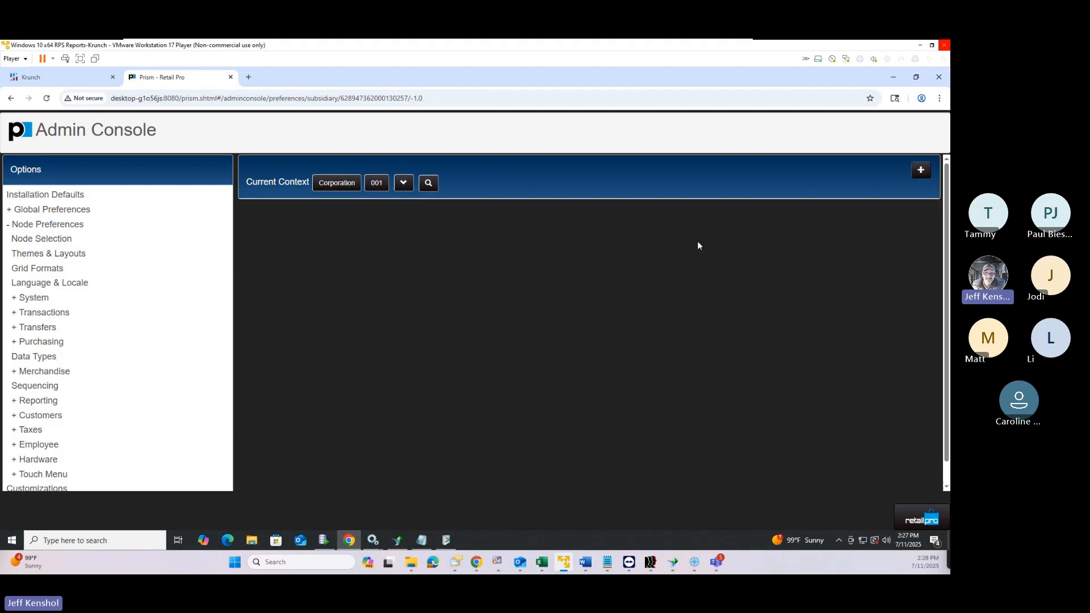
pyautogui.click(59, 242)
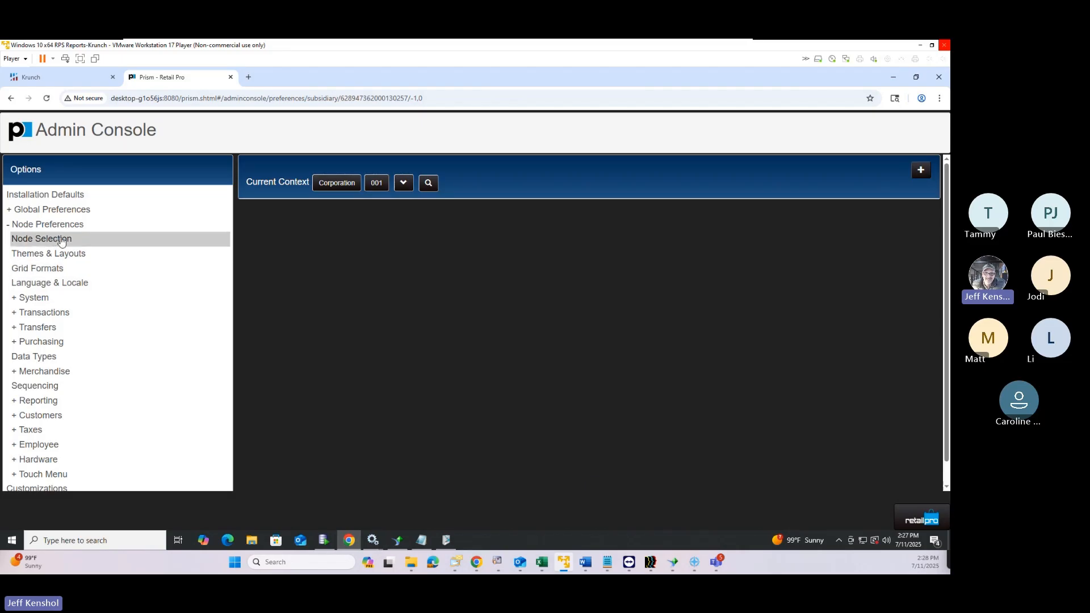
# Enable 'Automatically Print/Update balanced document' under Transactions > General and save
pyautogui.click(62, 313)
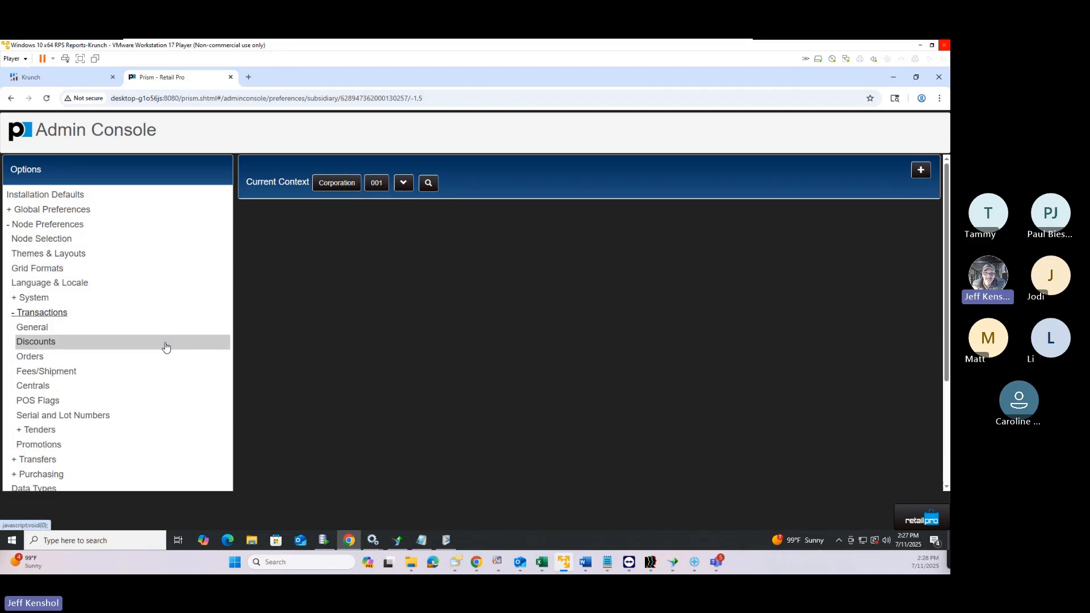
pyautogui.click(83, 326)
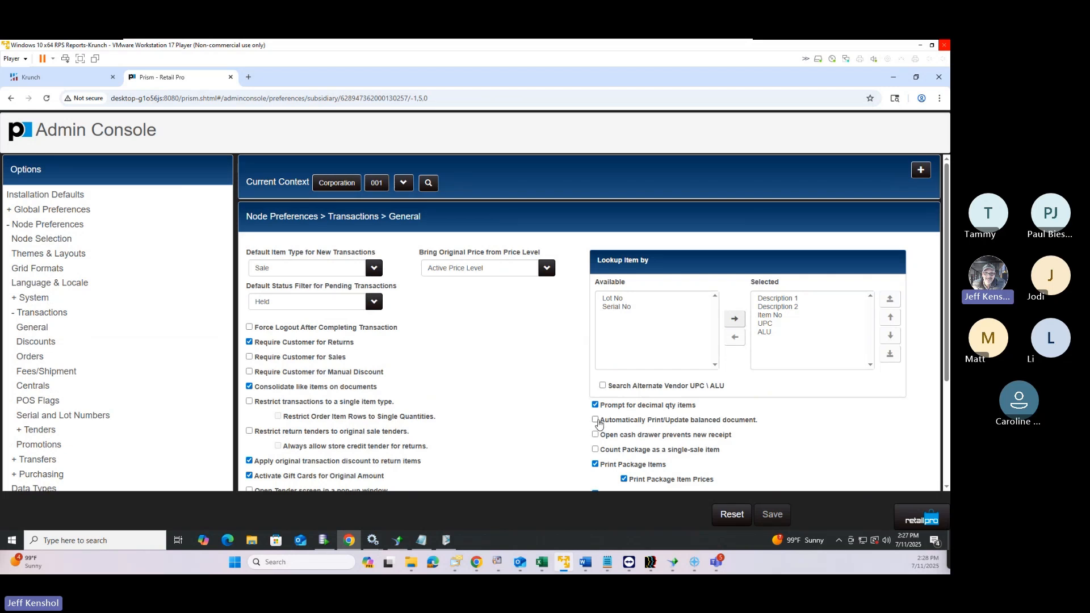
pyautogui.click(595, 421)
pyautogui.moveTo(604, 423); pyautogui.dragTo(768, 422)
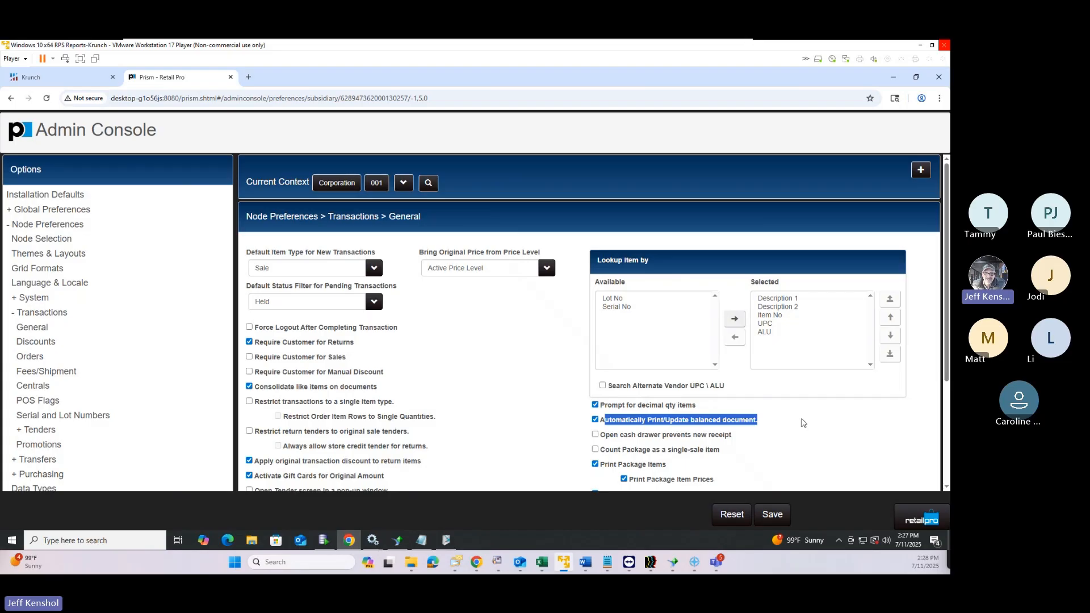
pyautogui.click(778, 517)
pyautogui.click(914, 521)
# Start a new POS sale, add item 101 (ATAC 100-M), and proceed to tendering
pyautogui.click(876, 151)
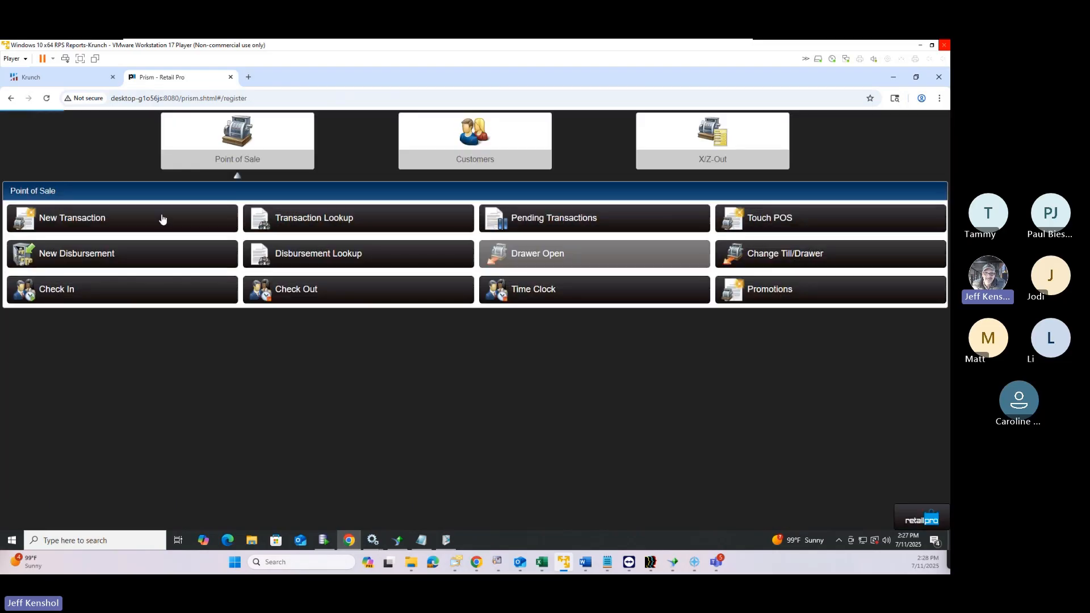
pyautogui.click(113, 218)
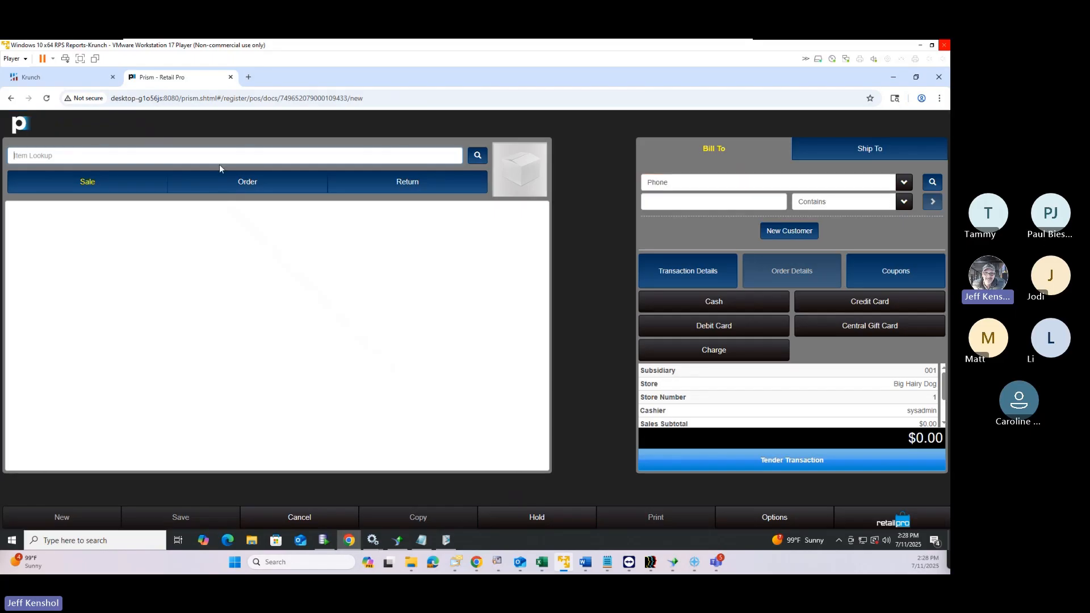
pyautogui.click(232, 158)
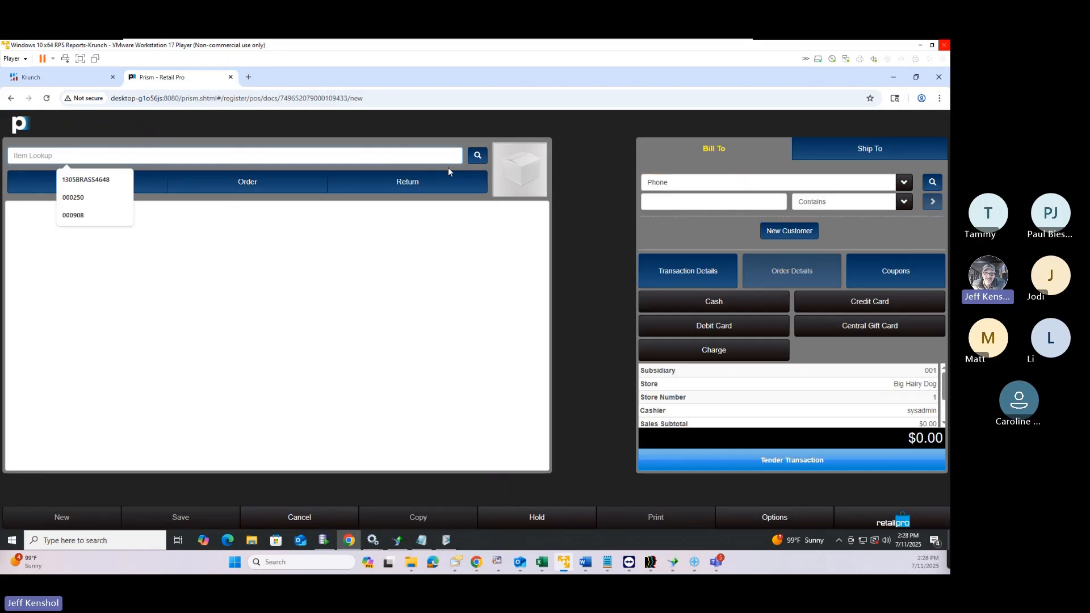
pyautogui.write('101')
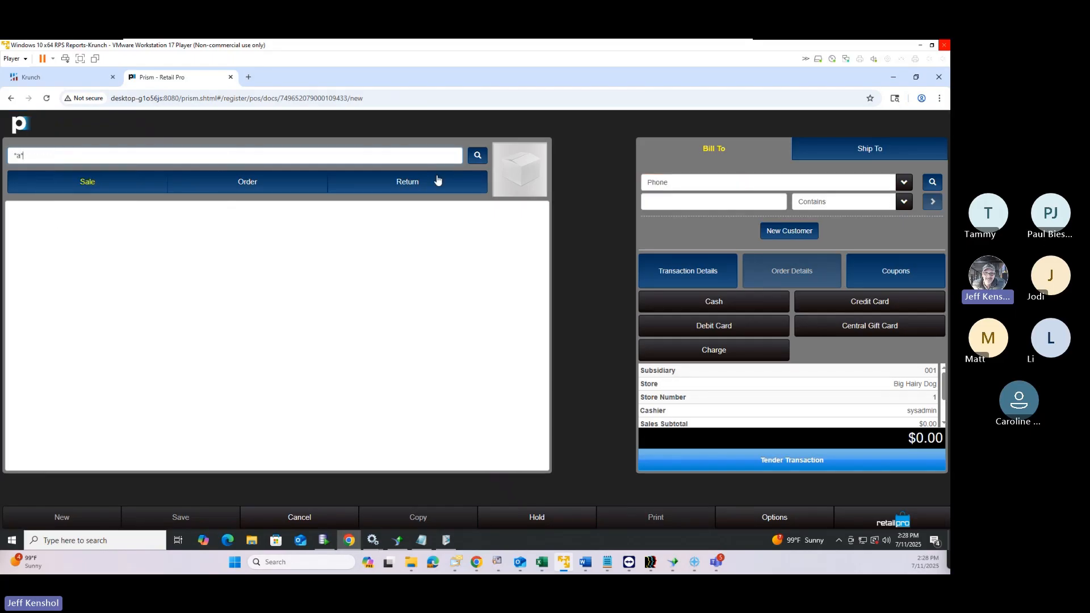
pyautogui.press('Return')
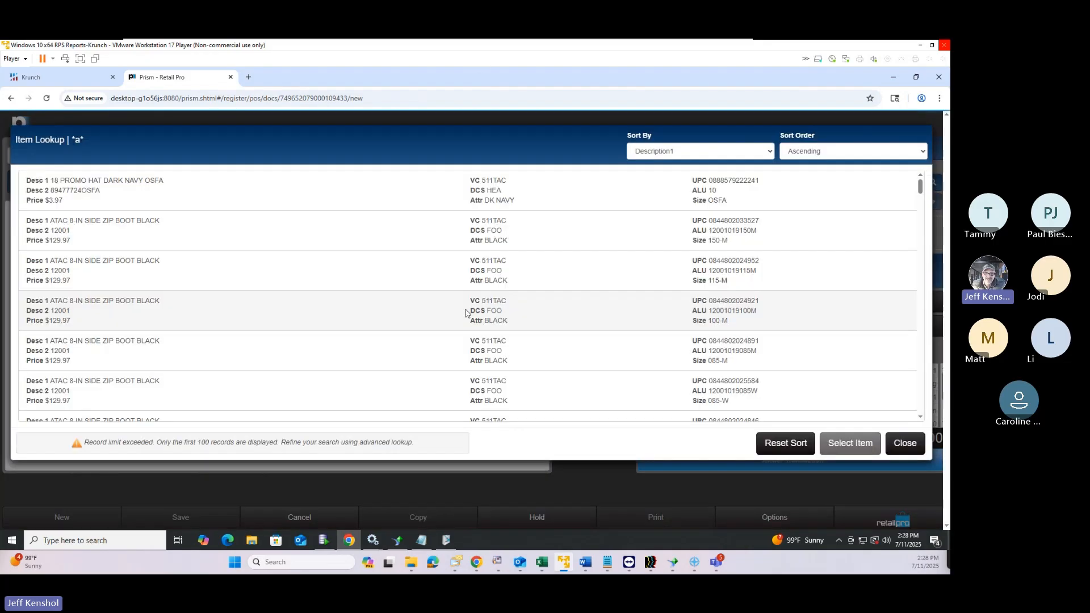
pyautogui.doubleClick(442, 315)
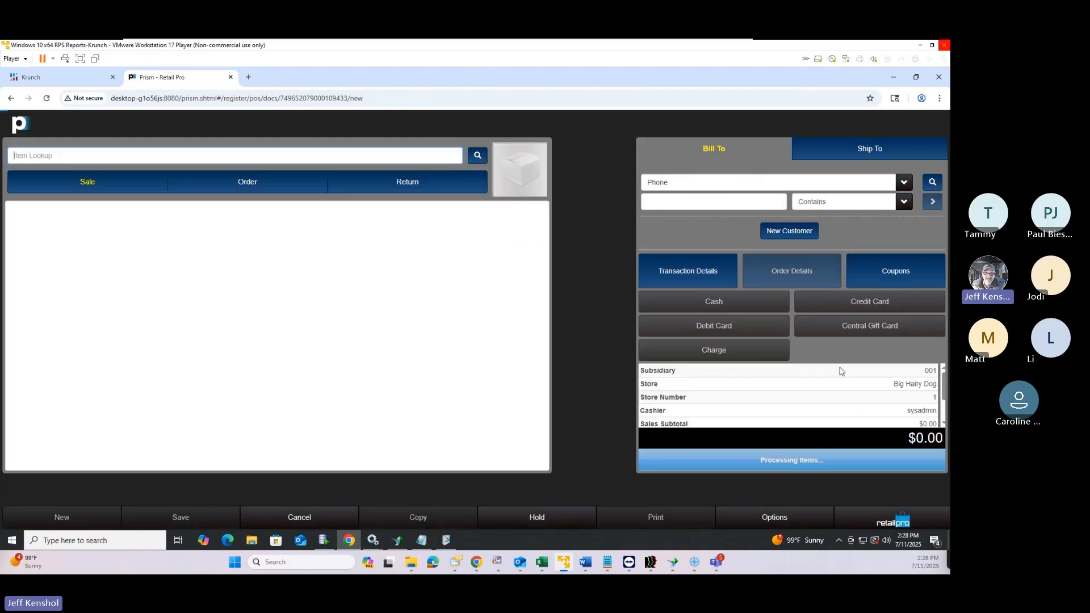
pyautogui.click(831, 461)
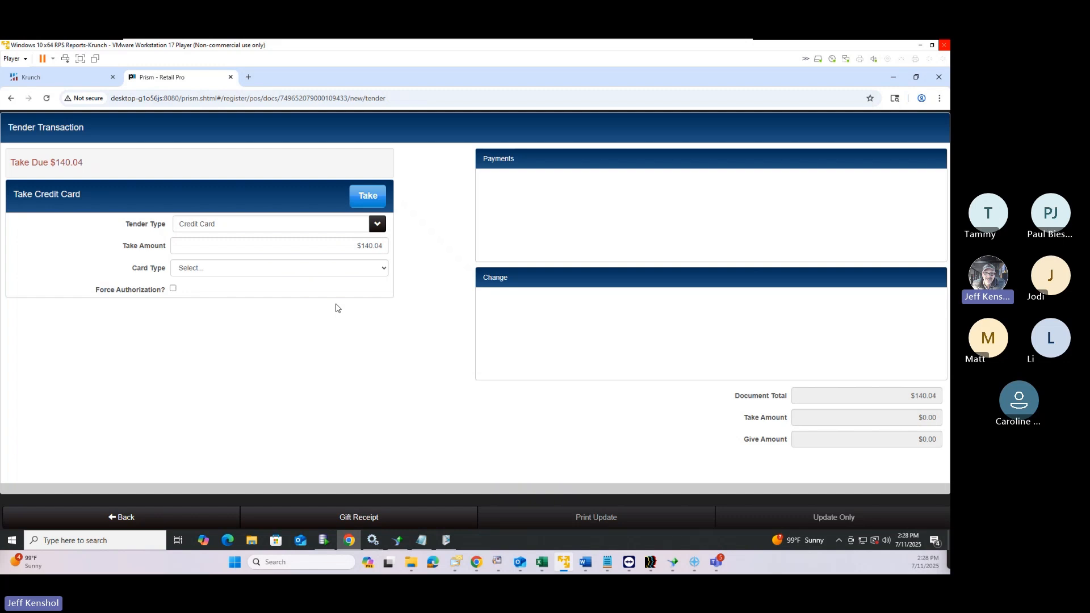
# Tender the full $140.04 in Cash
pyautogui.click(251, 230)
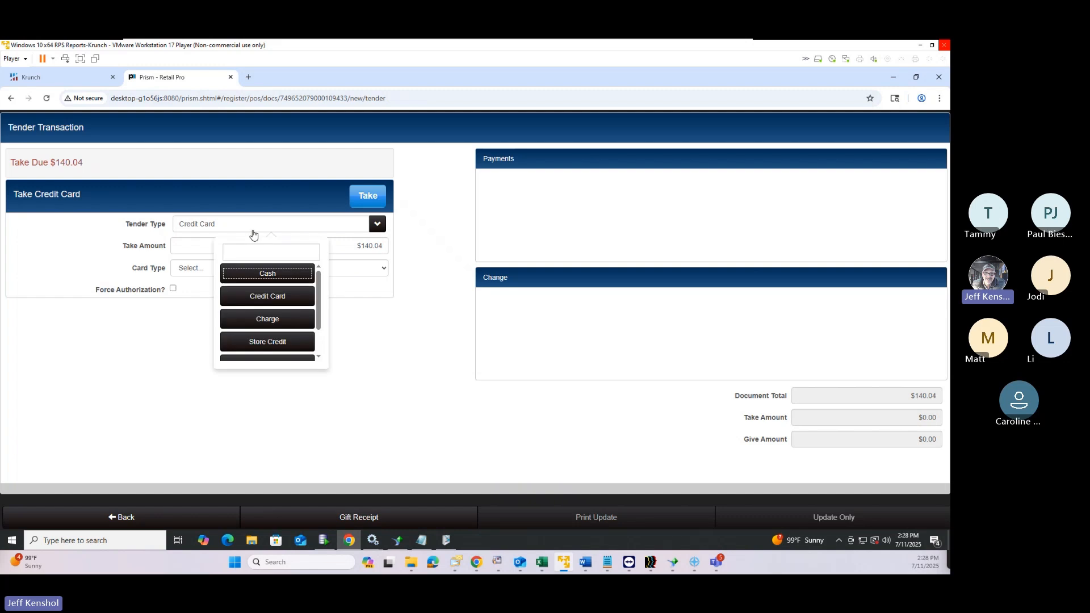
pyautogui.click(256, 275)
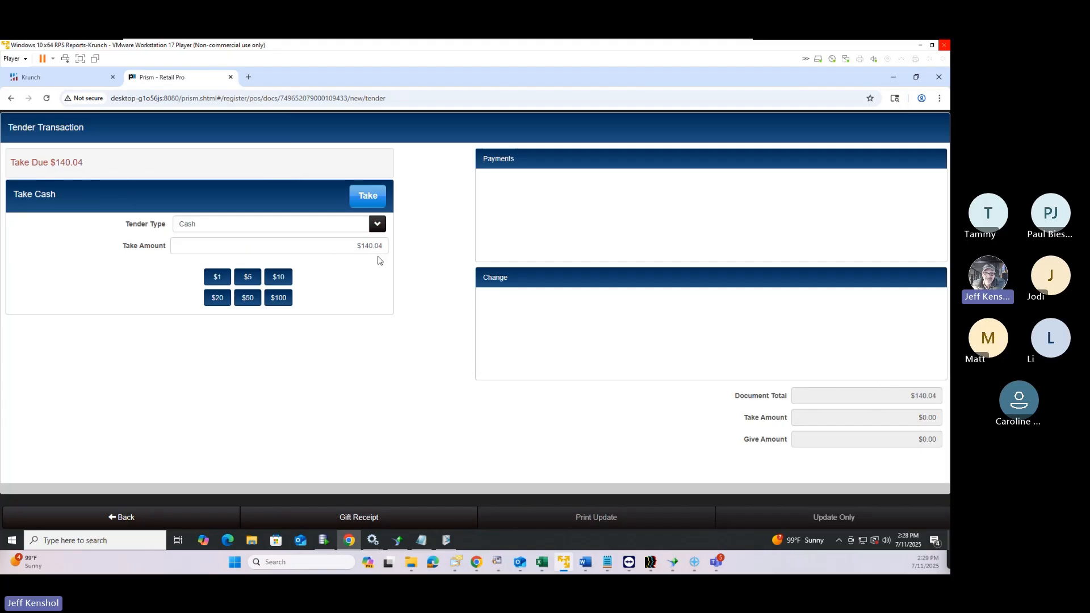
pyautogui.click(370, 202)
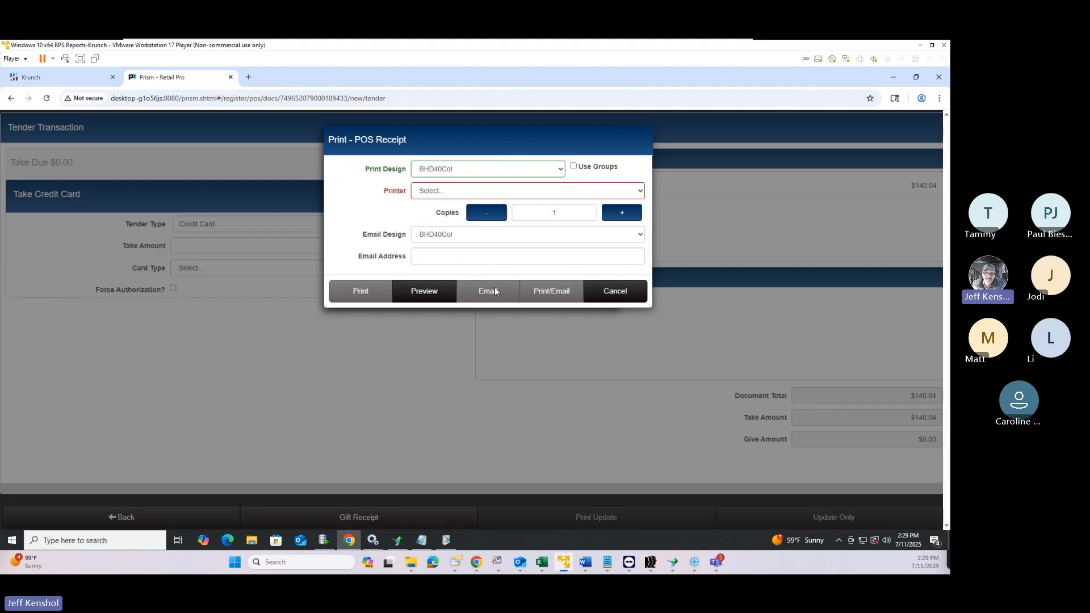
# Check the empty printer list, then close the receipt dialog without printing
pyautogui.click(462, 192)
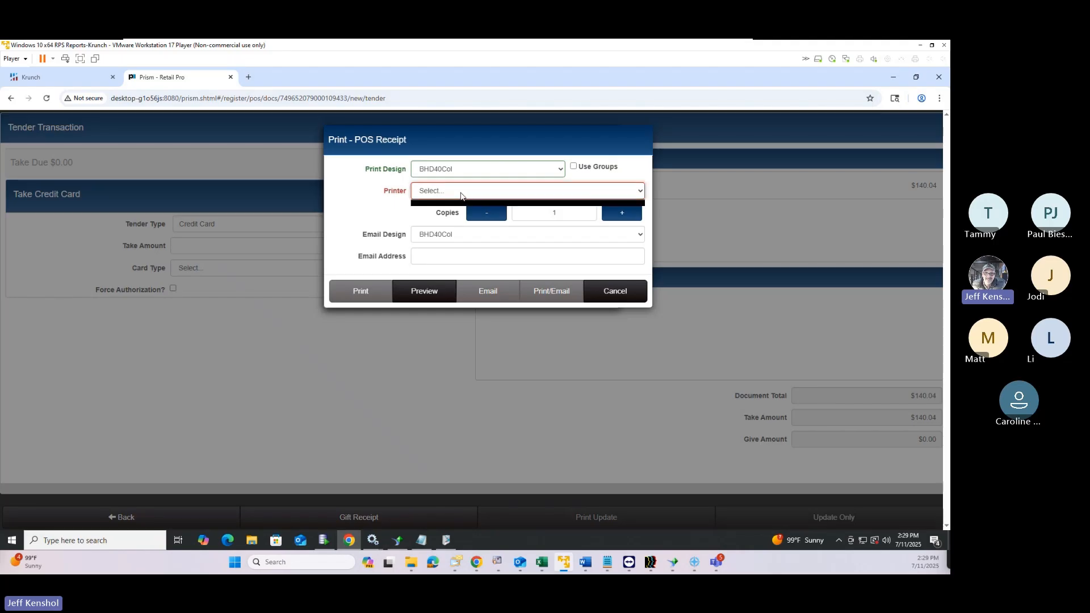
pyautogui.click(584, 190)
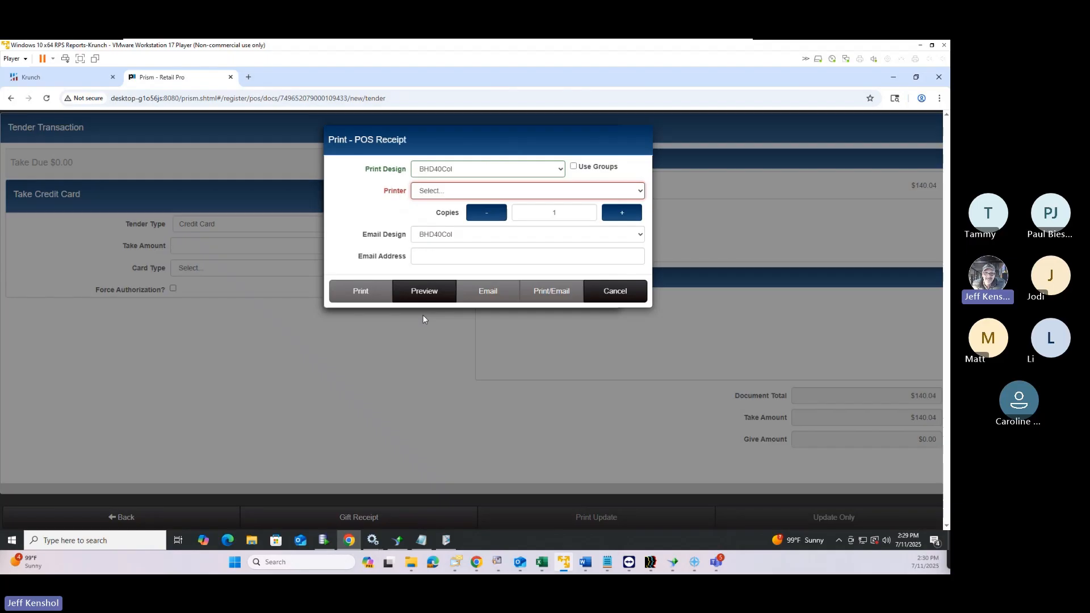
pyautogui.click(621, 292)
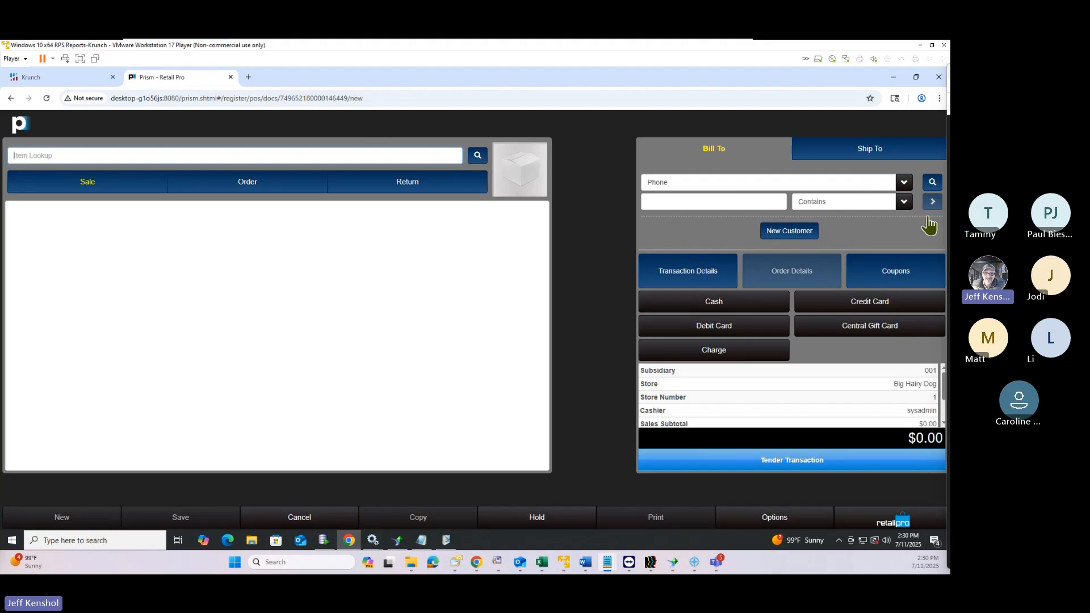
# Search customers by Customer ID, select the match, and attach them as Bill To
pyautogui.click(932, 183)
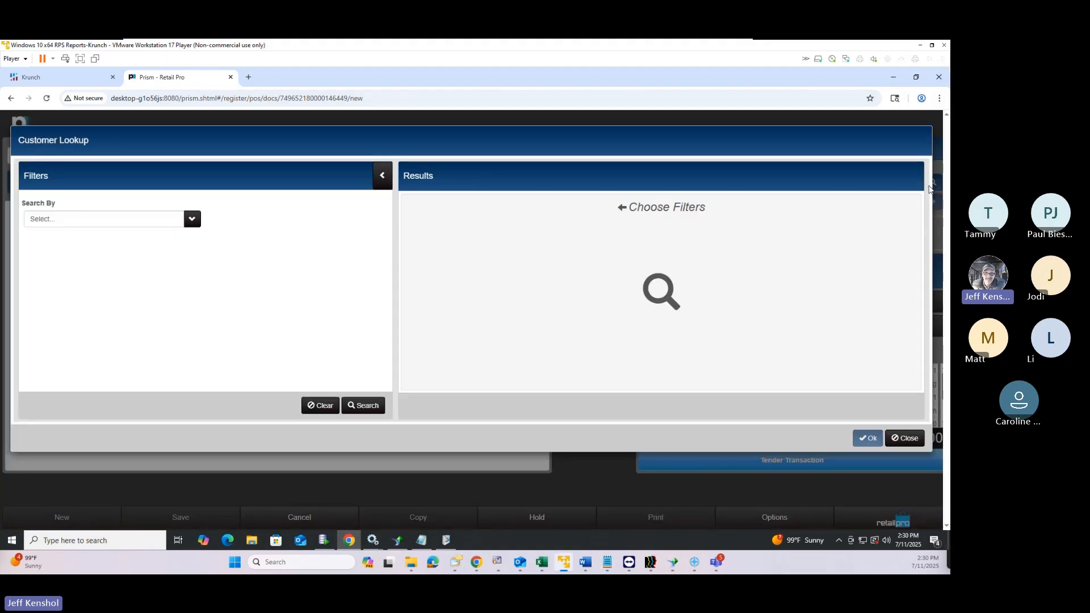
pyautogui.click(154, 223)
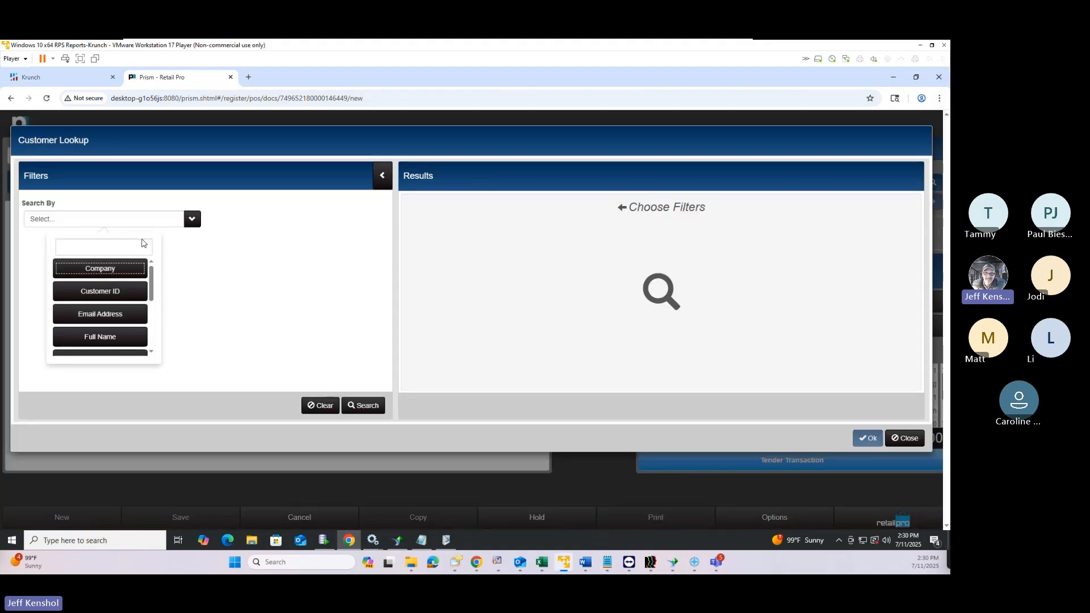
pyautogui.click(112, 299)
pyautogui.click(100, 267)
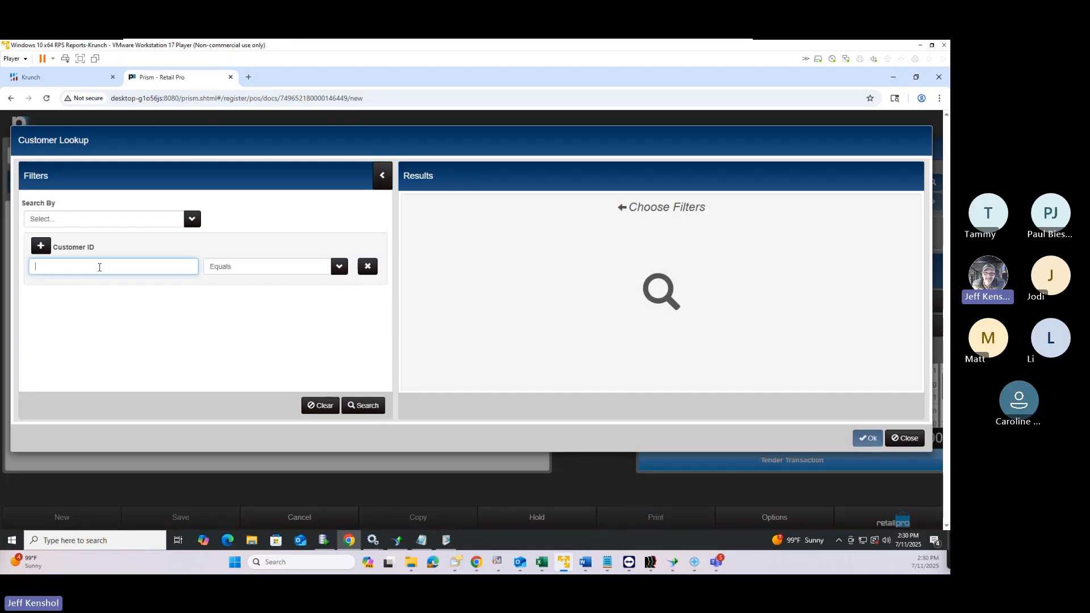
pyautogui.write('57478')
pyautogui.click(375, 406)
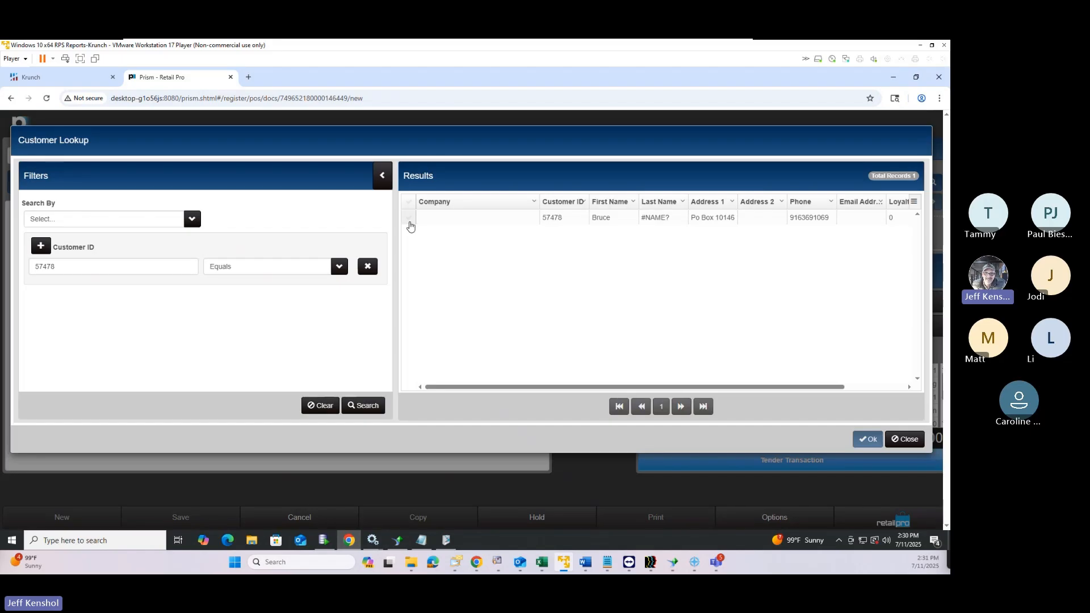
pyautogui.click(409, 219)
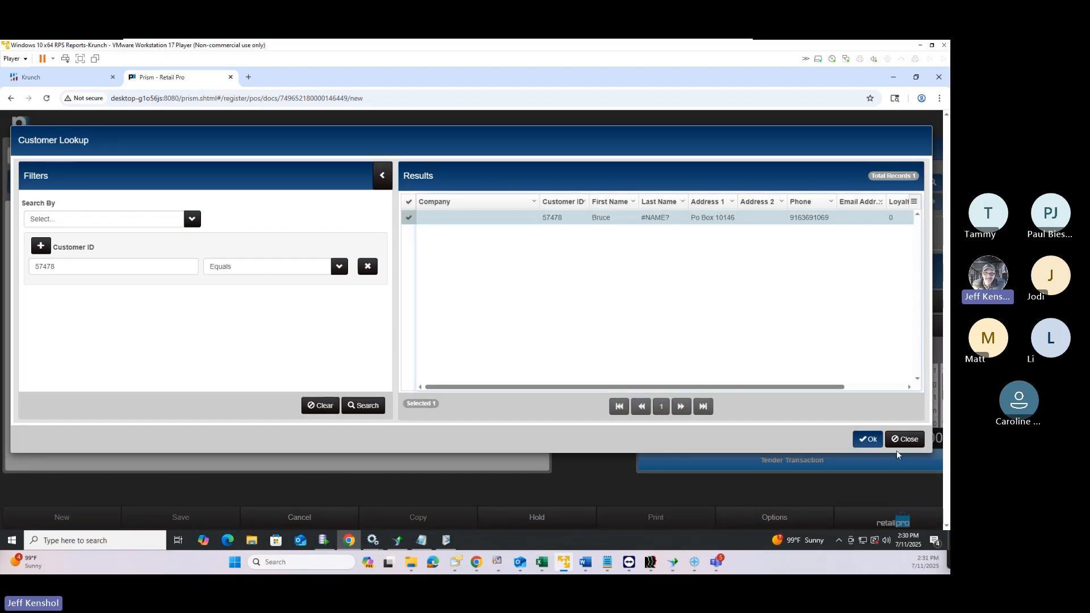
pyautogui.click(869, 440)
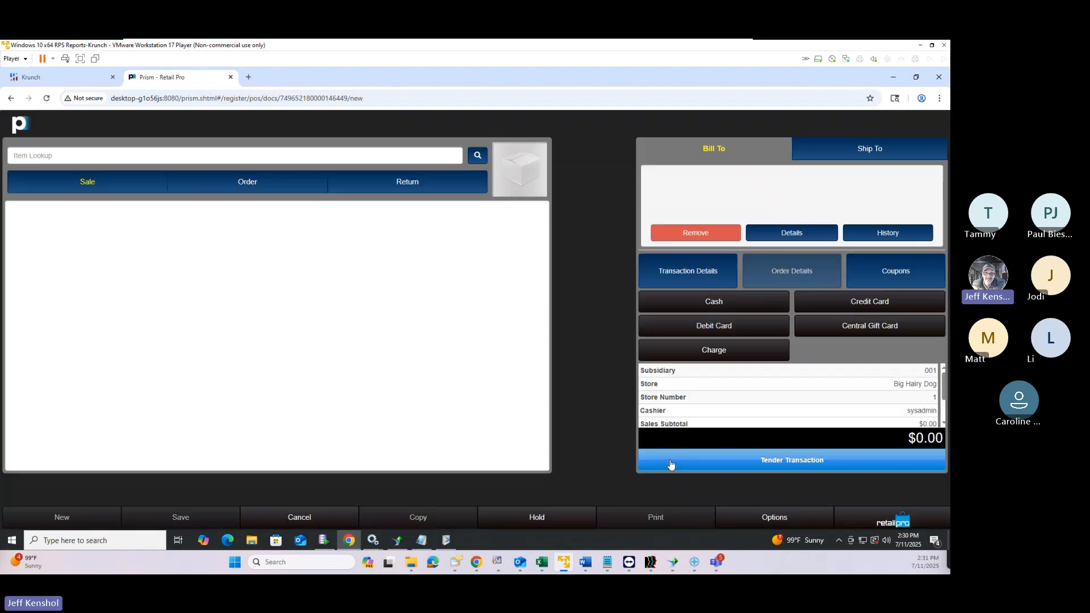
# Open the attached customer's details and search their purchase history
pyautogui.click(802, 233)
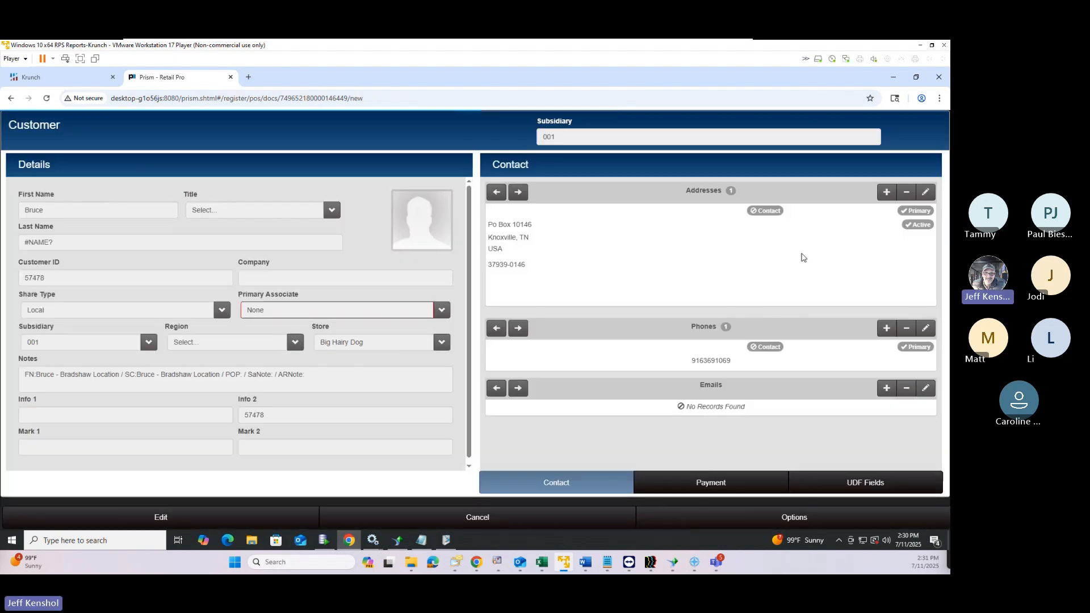
pyautogui.click(775, 521)
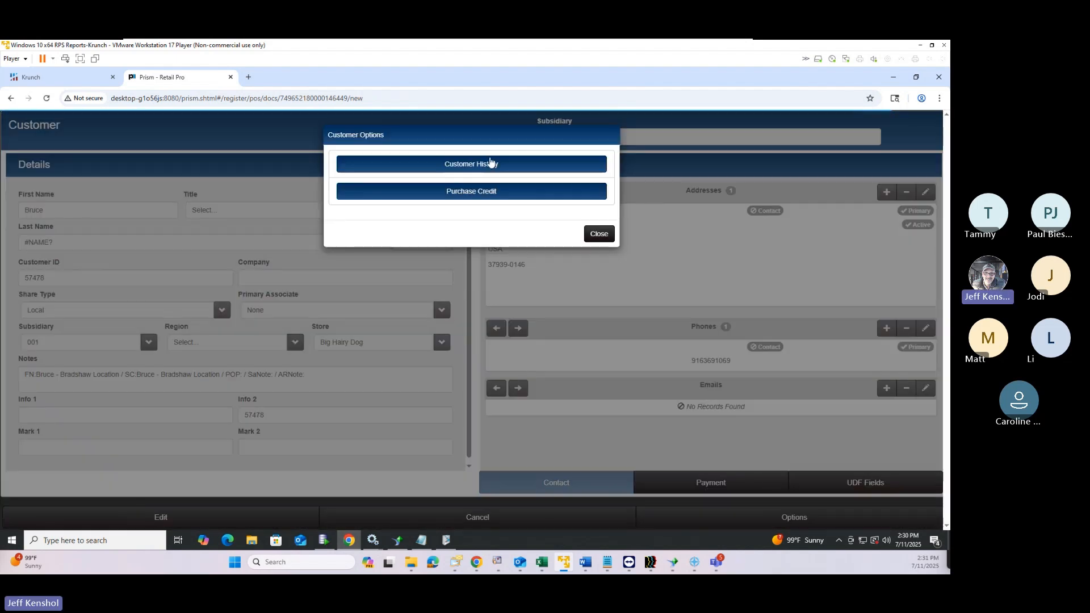
pyautogui.click(444, 165)
pyautogui.click(366, 462)
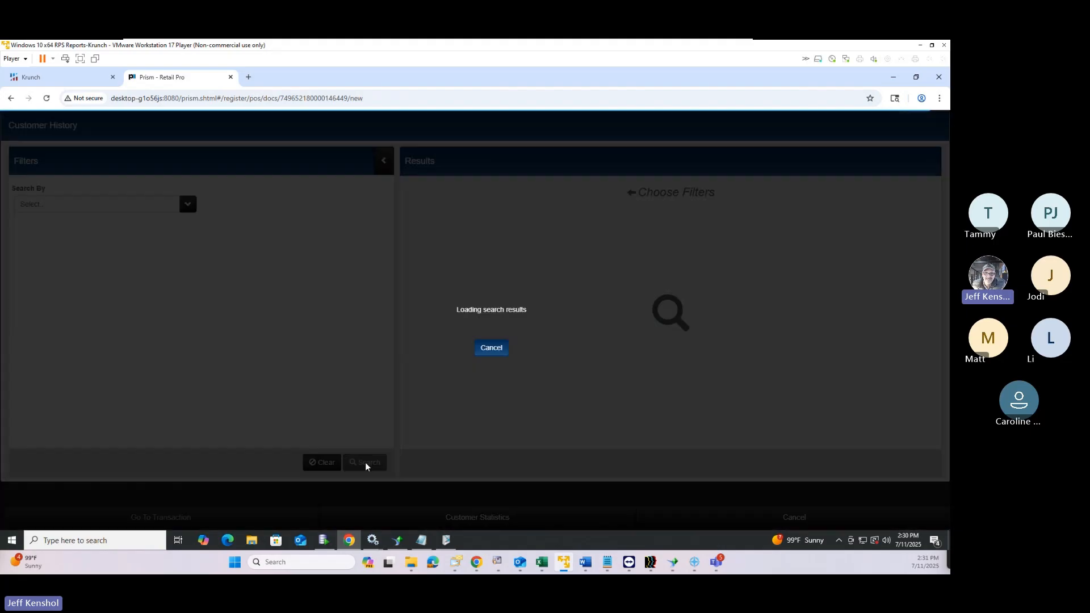
pyautogui.click(370, 462)
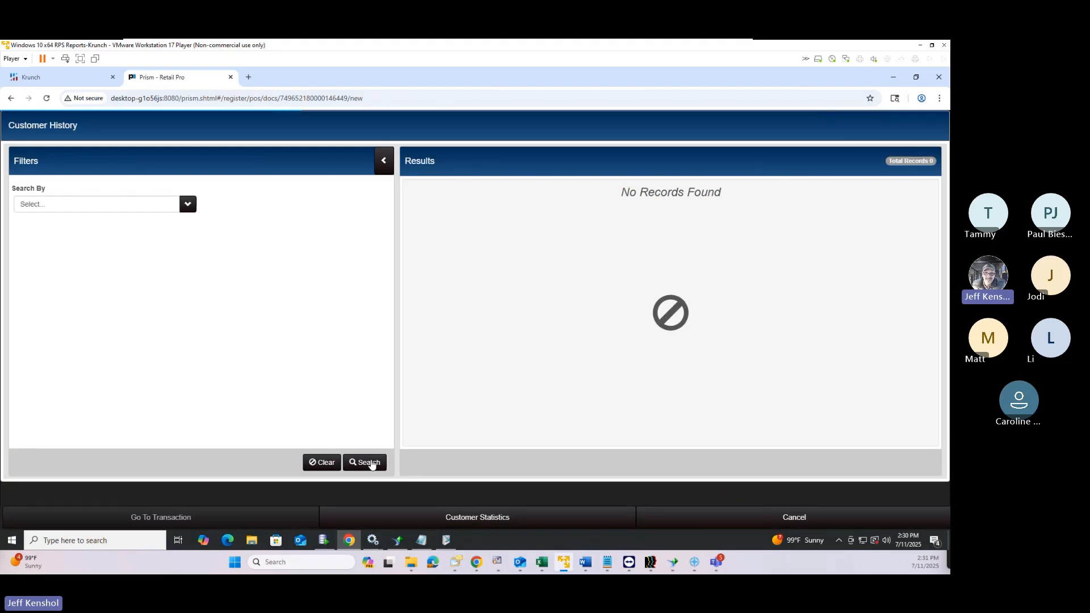
pyautogui.click(375, 463)
pyautogui.click(802, 517)
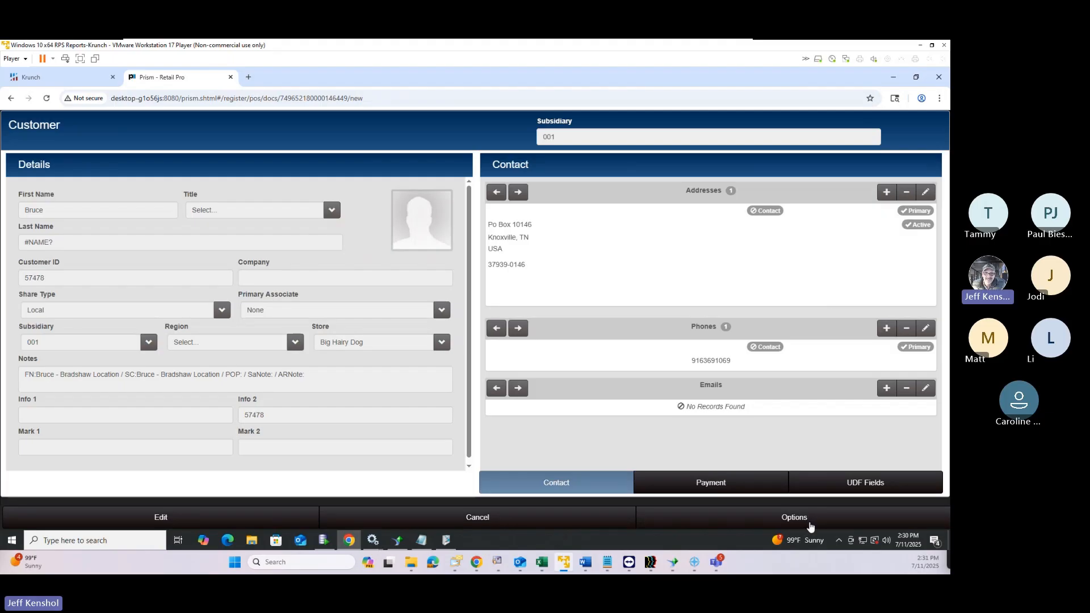
# Return from the customer details to the sale and open the Prism main menu
pyautogui.click(810, 525)
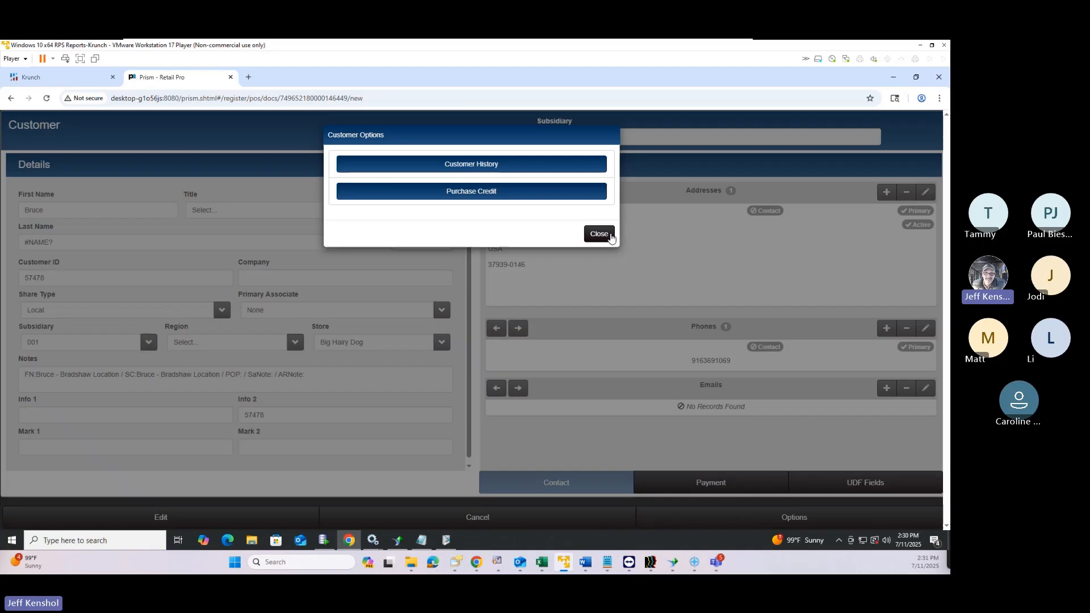
pyautogui.click(604, 235)
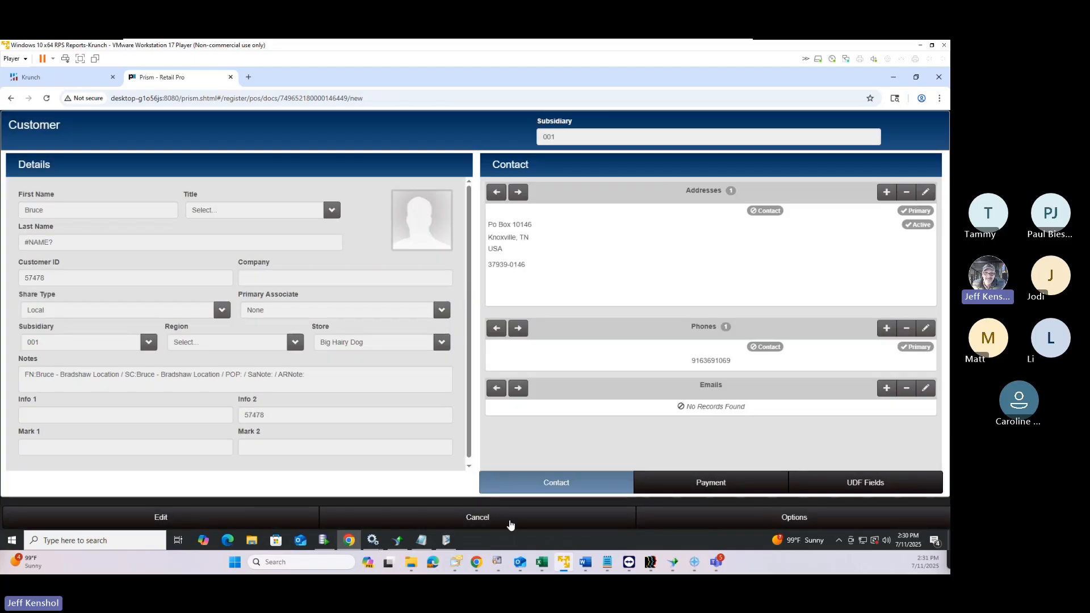
pyautogui.click(483, 525)
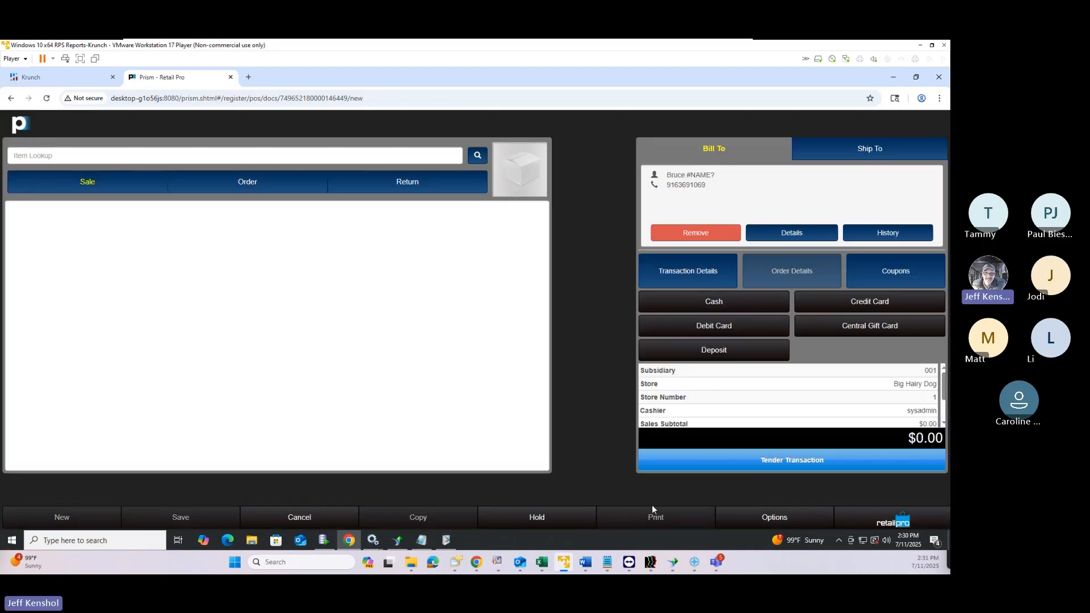
pyautogui.click(907, 521)
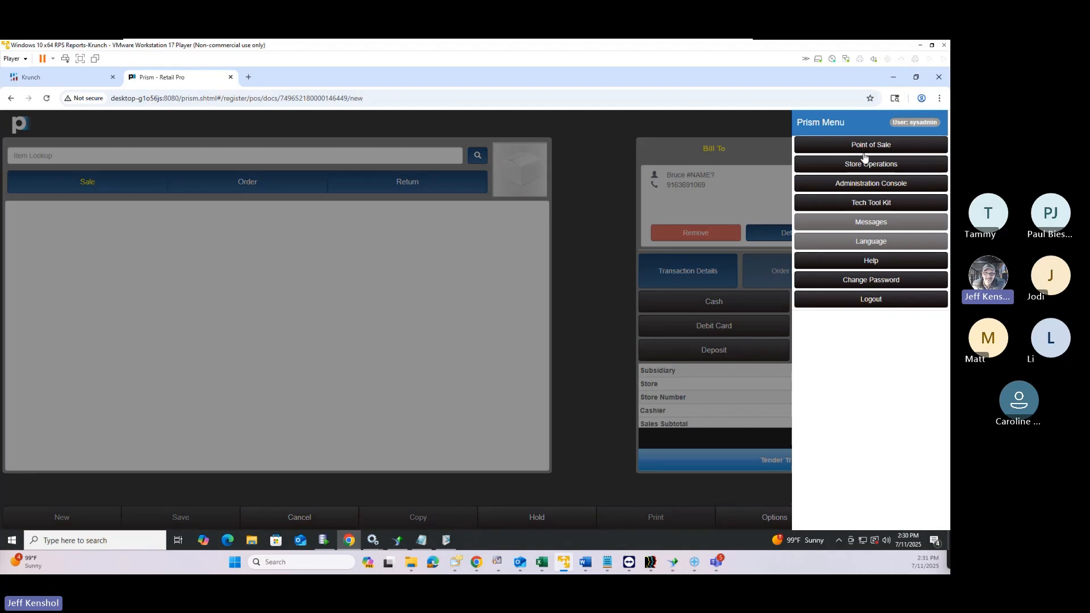
# Find Reclamation District #1000 in Point of Sale > Customers > Customer Lookup and open its Details options
pyautogui.click(869, 145)
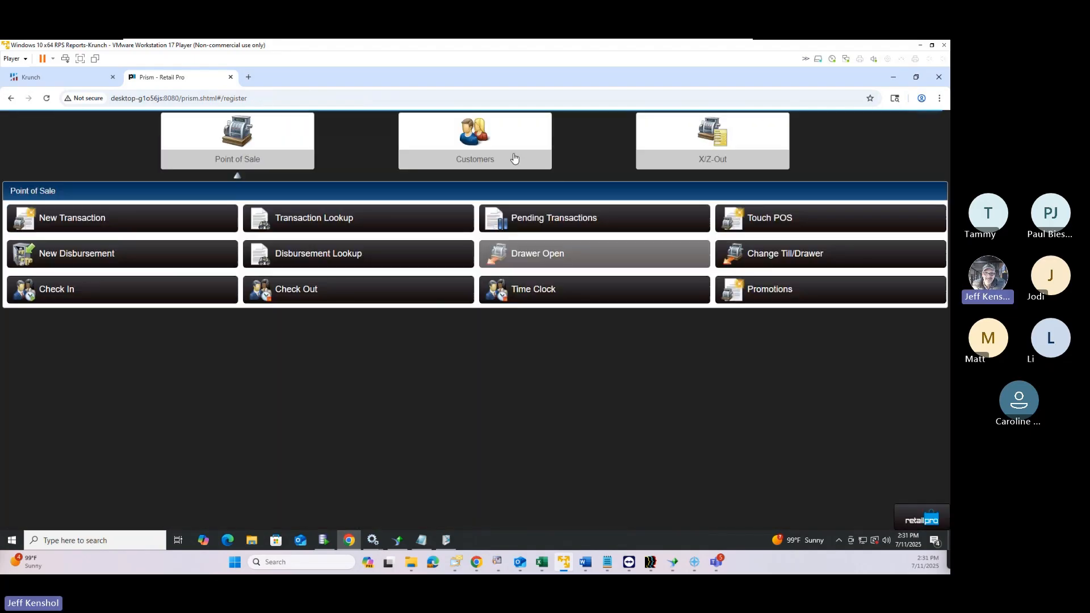
pyautogui.click(511, 156)
pyautogui.click(142, 225)
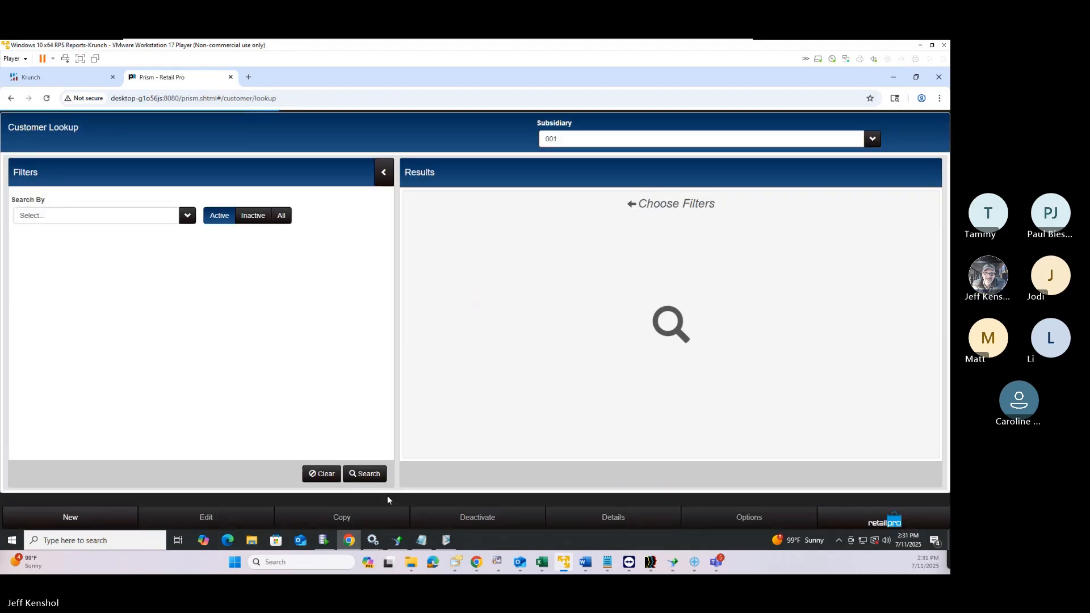
pyautogui.click(380, 474)
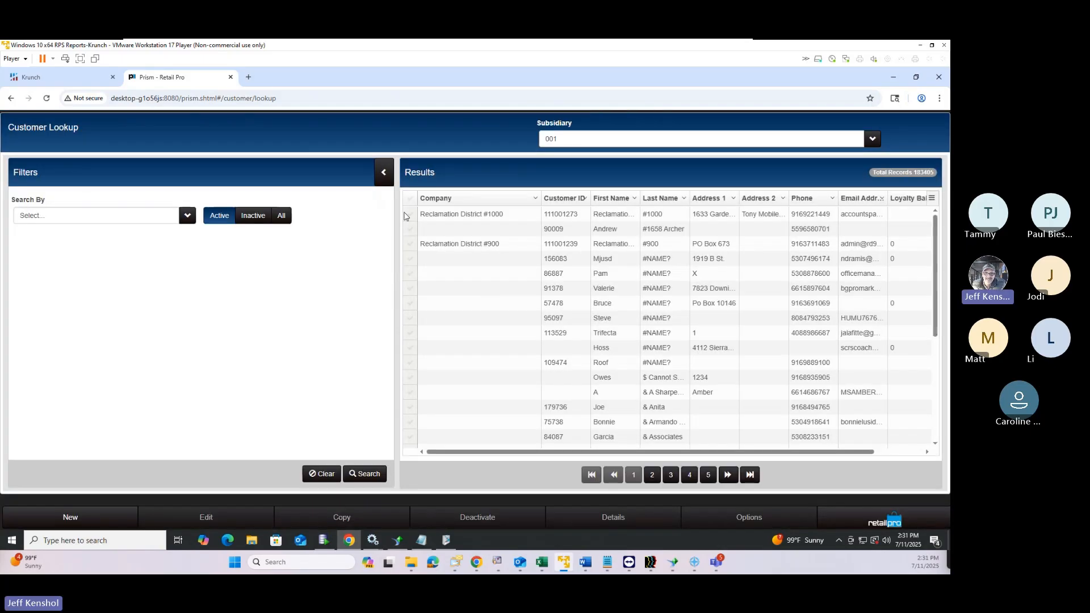
pyautogui.click(410, 214)
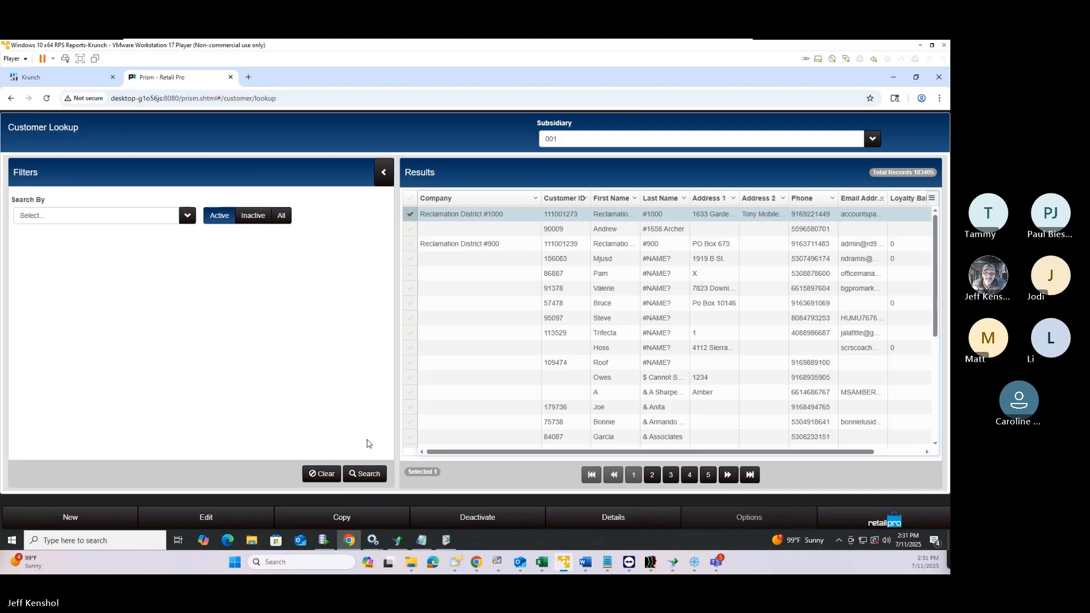
pyautogui.click(647, 518)
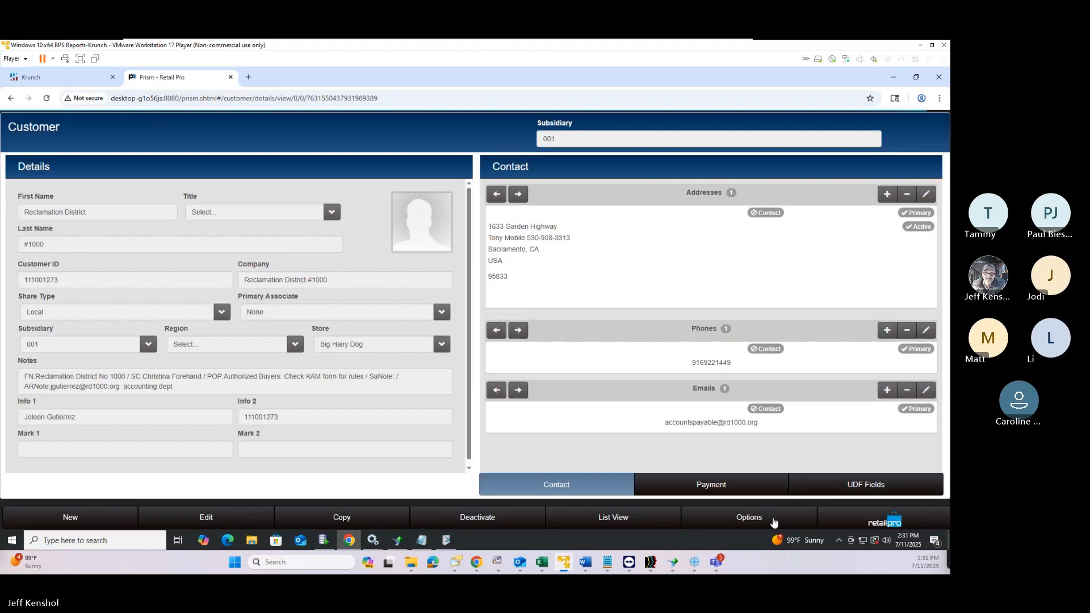
pyautogui.click(764, 519)
# Load Reclamation District #1000's customer history with the Filters panel collapsed
pyautogui.click(471, 172)
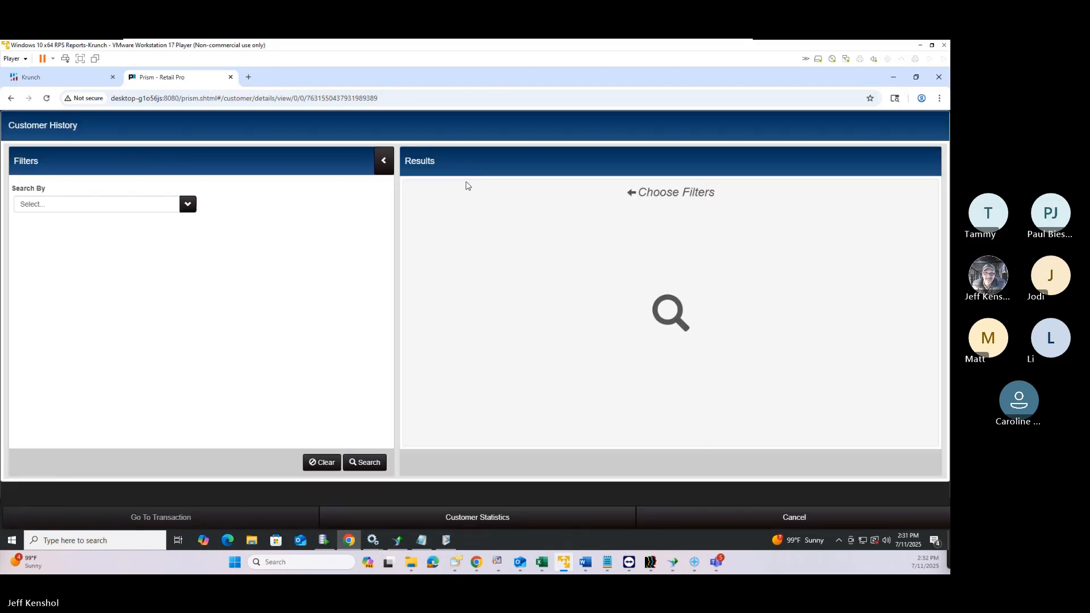
pyautogui.click(359, 464)
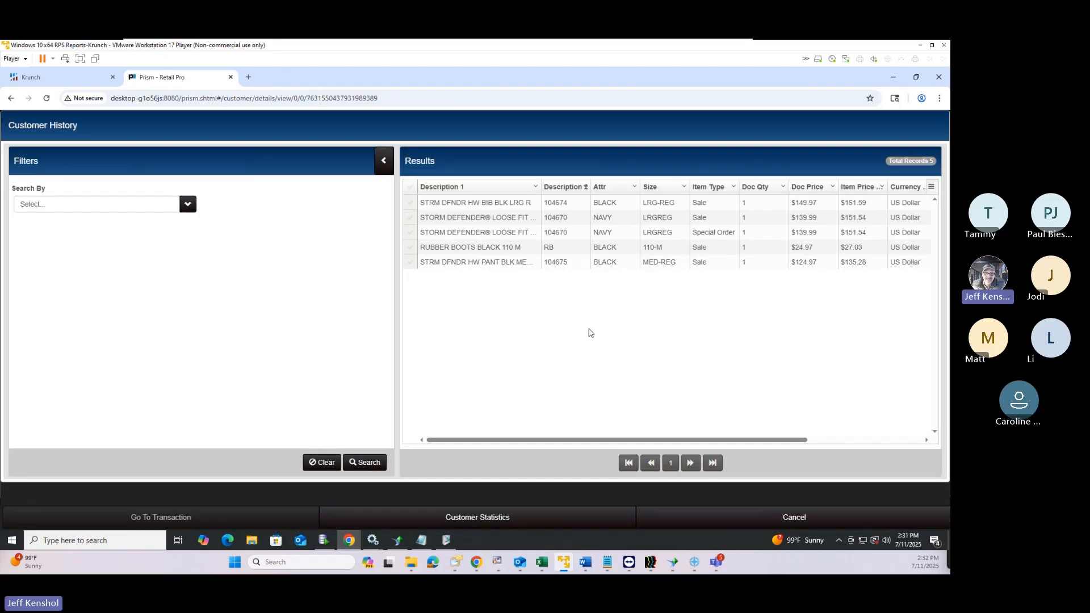
pyautogui.click(384, 162)
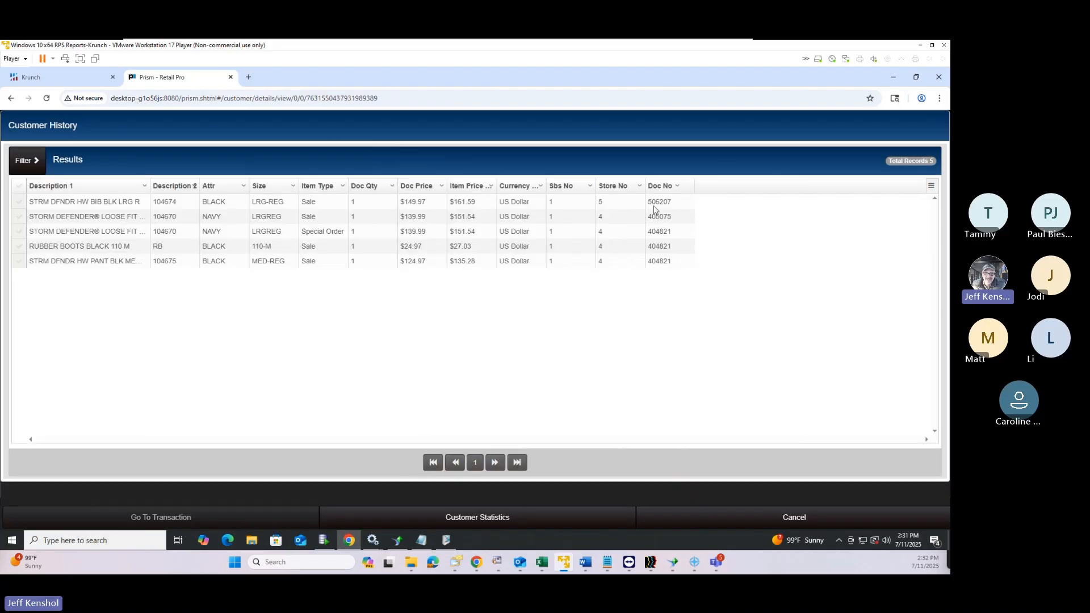
# Review the store, currency and document columns, then open Storm Defender sale 405075
pyautogui.click(604, 202)
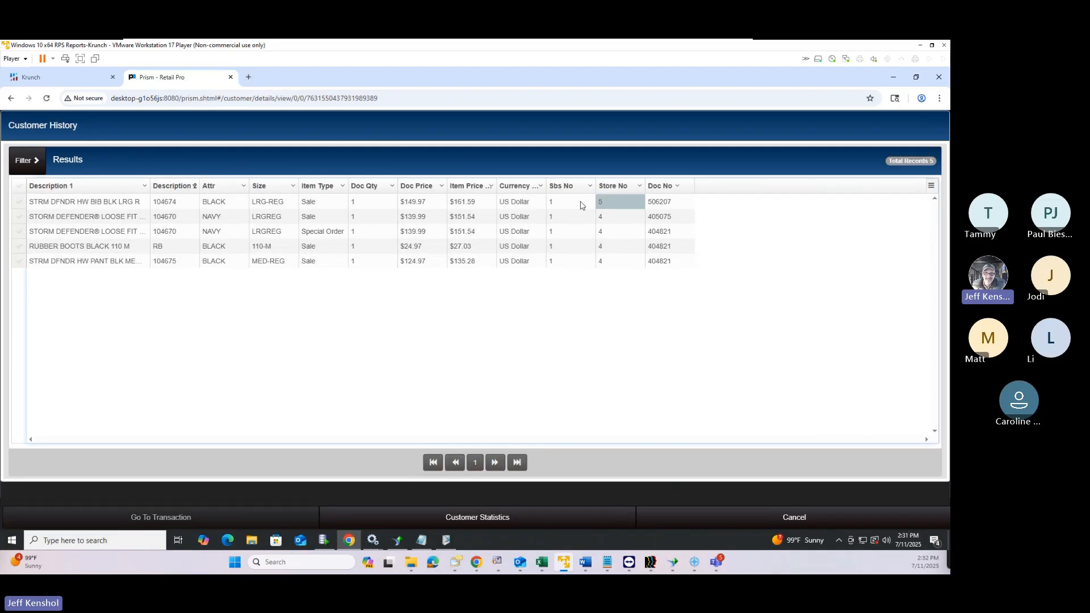
pyautogui.click(522, 204)
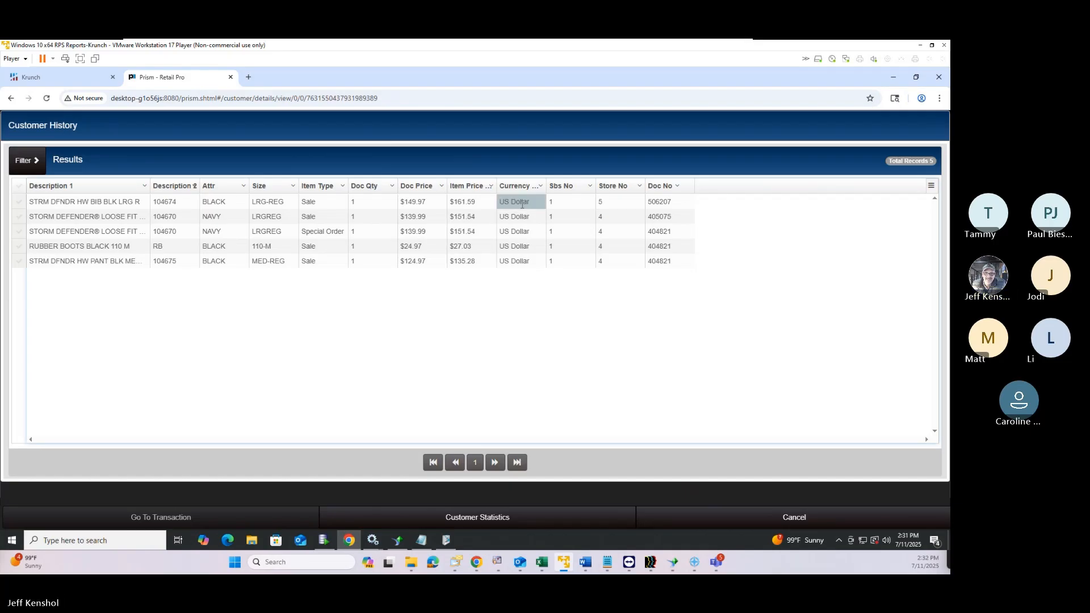
pyautogui.click(565, 208)
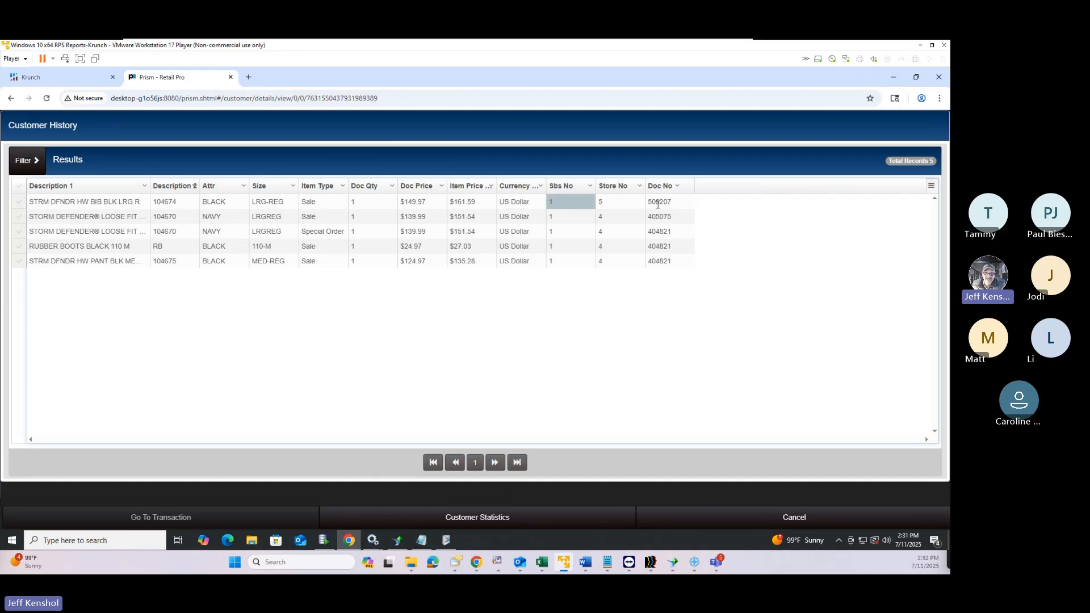
pyautogui.click(658, 204)
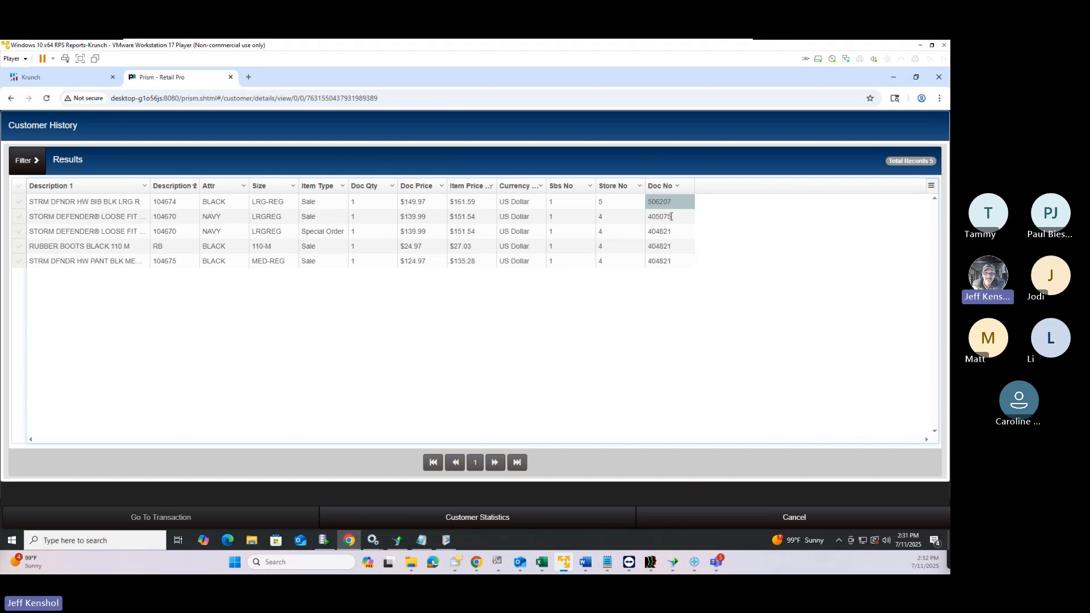
pyautogui.click(19, 217)
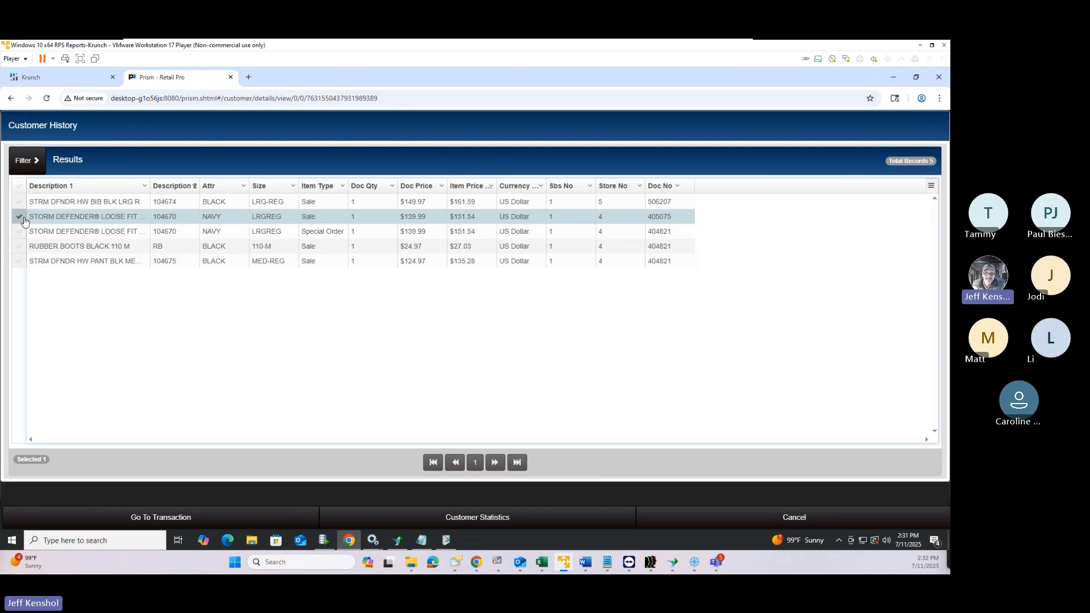
pyautogui.click(151, 517)
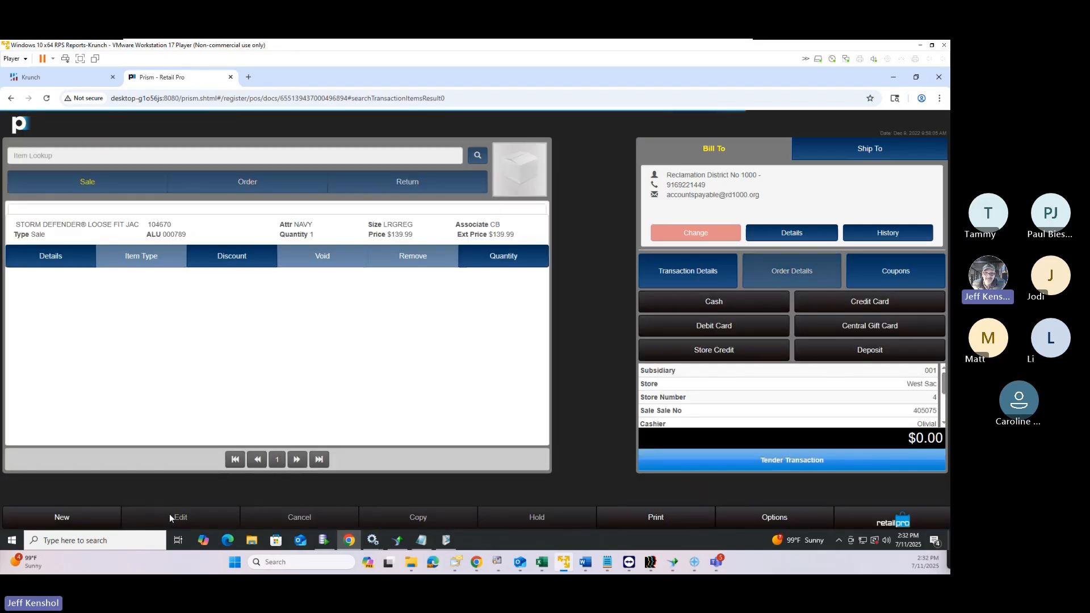
# Leave the reopened sale for the Store Operations home via the Prism Menu
pyautogui.click(880, 525)
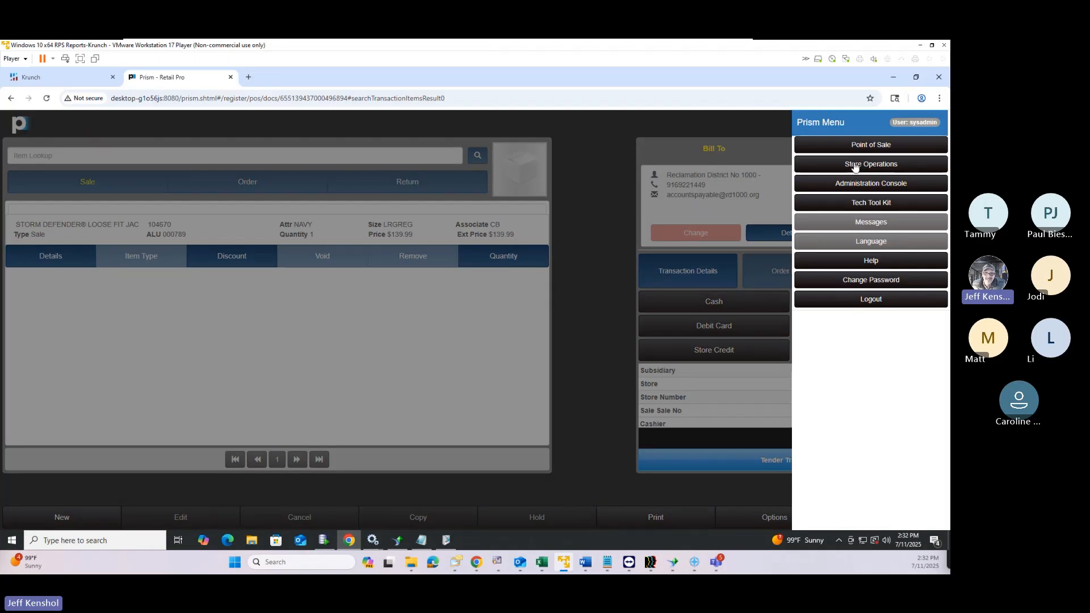
pyautogui.click(854, 165)
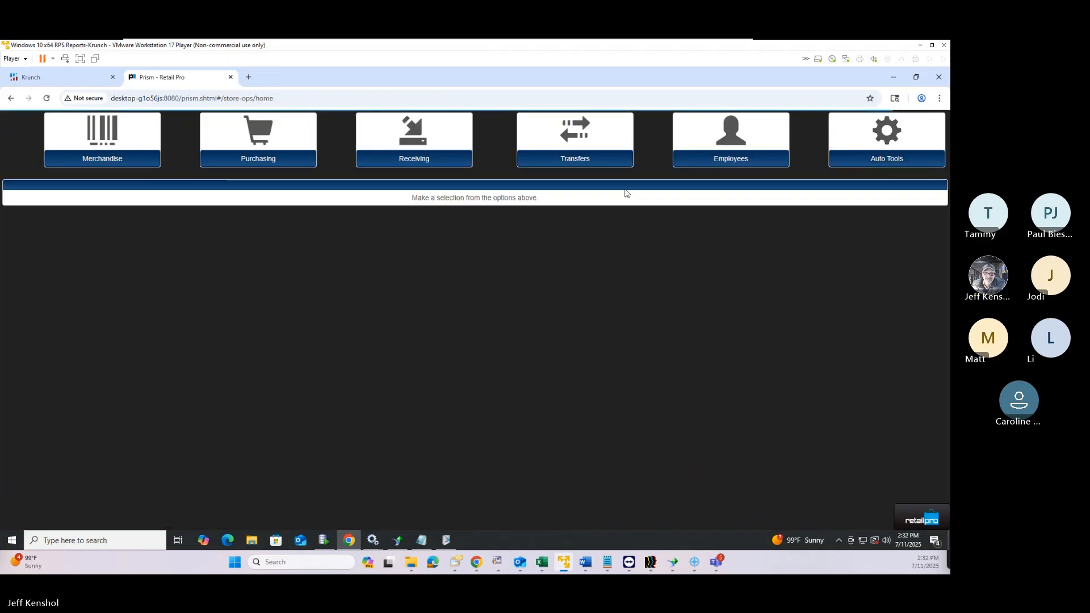
# Search Merchandise > Inventory, select the 1 1/2" Basket Weave Belt Brass 50-52, and show its Item History
pyautogui.click(76, 159)
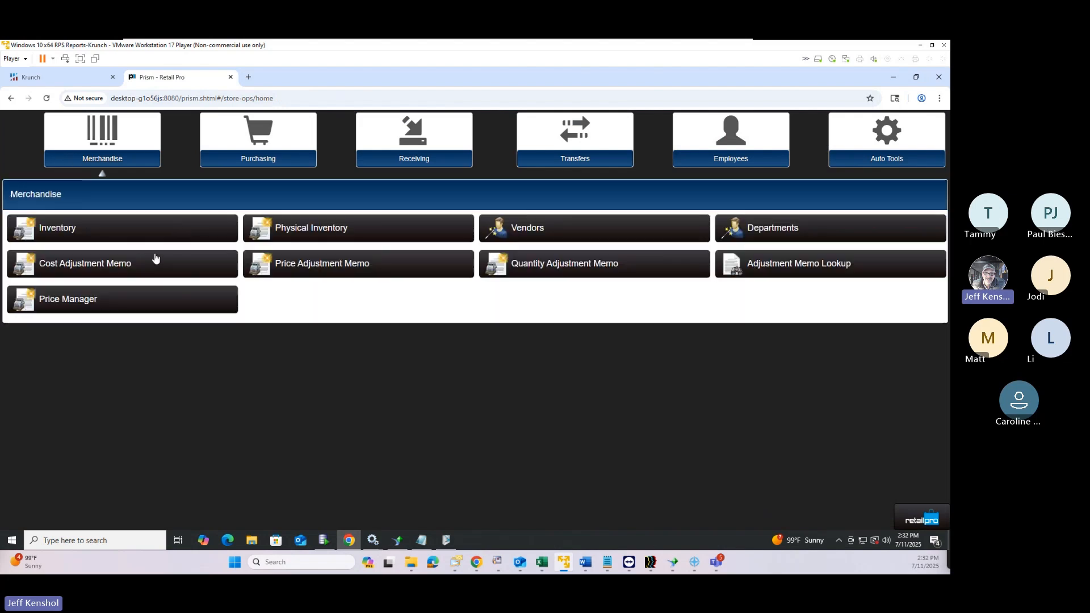
pyautogui.click(125, 230)
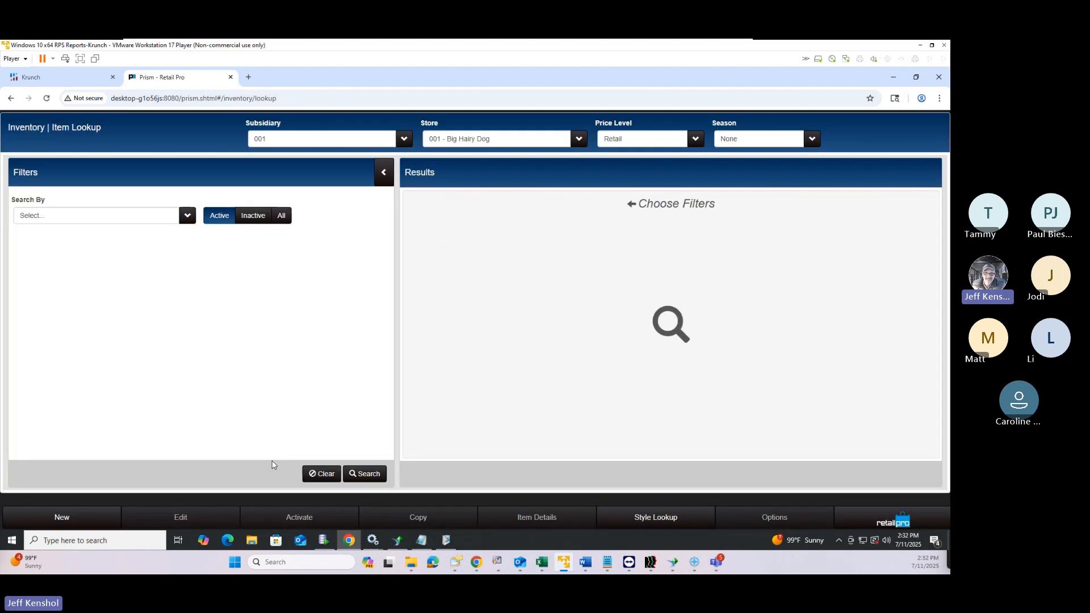
pyautogui.click(363, 473)
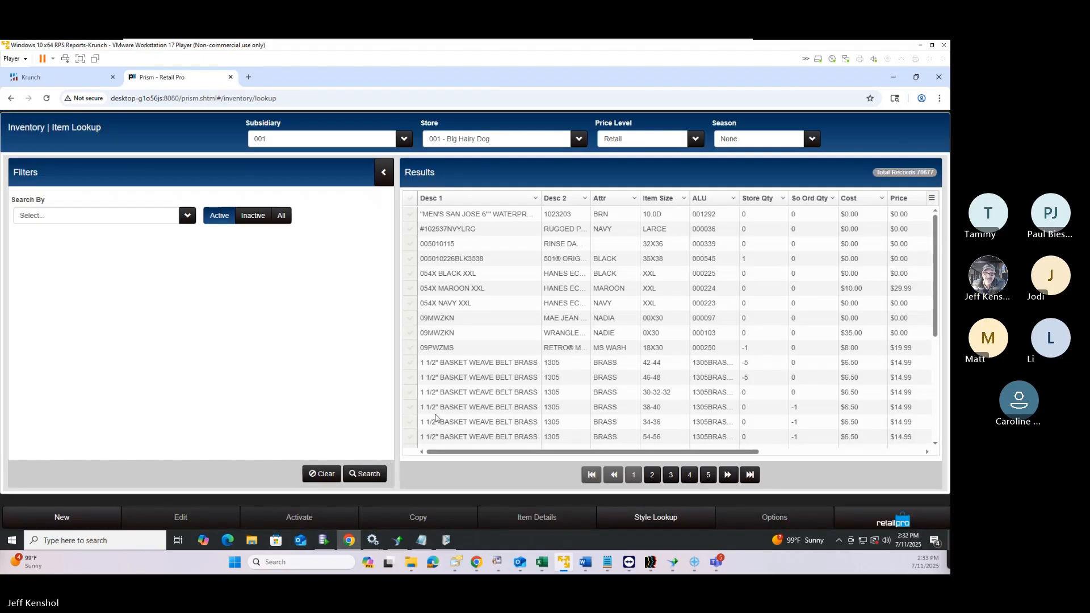
pyautogui.scroll(-3, 435, 418)
pyautogui.click(410, 318)
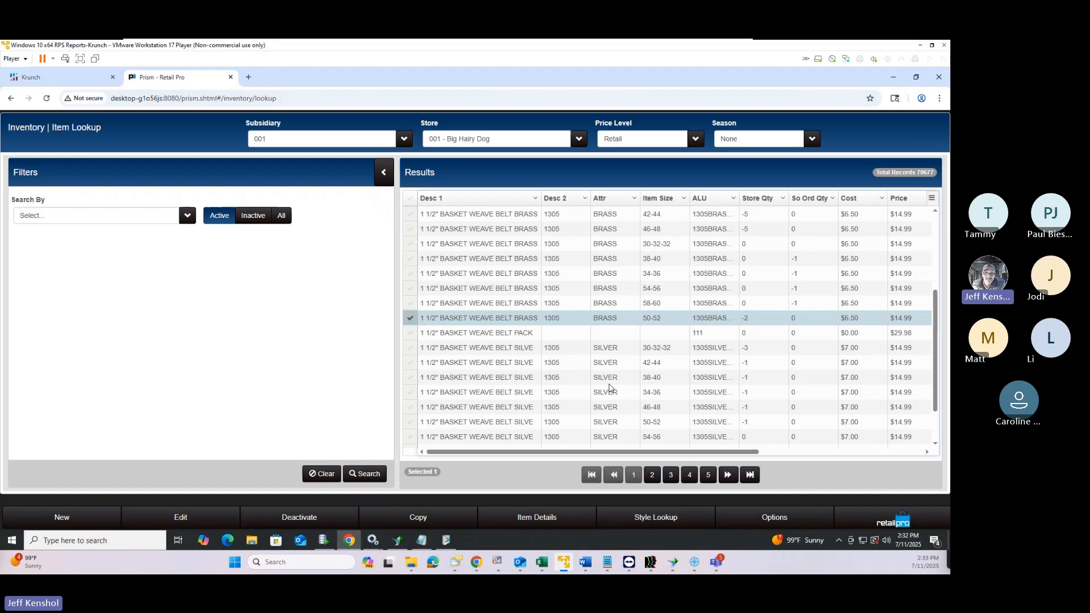
pyautogui.click(767, 519)
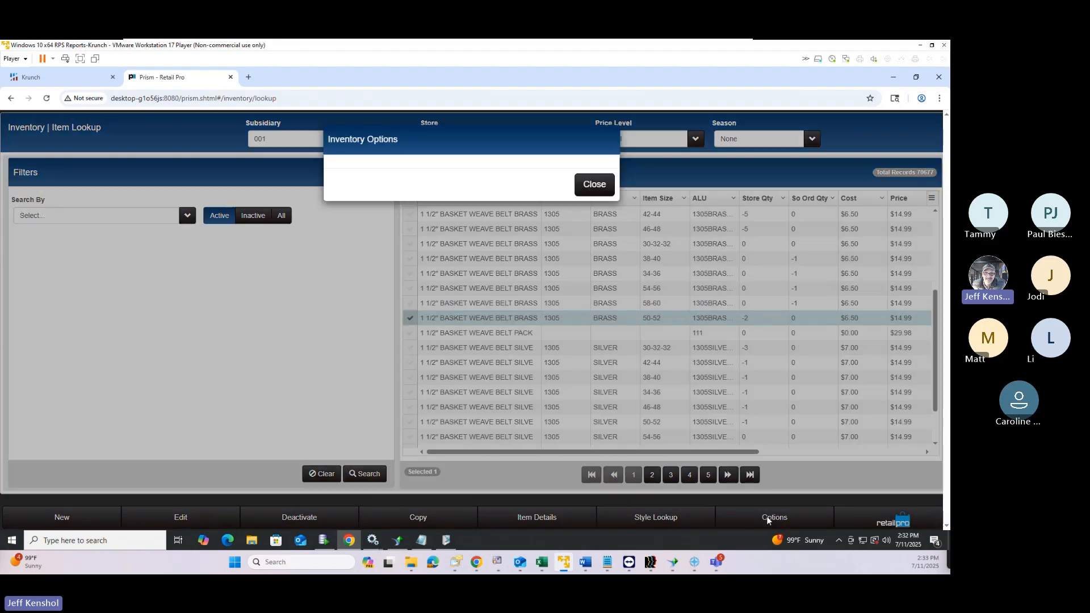
pyautogui.click(487, 199)
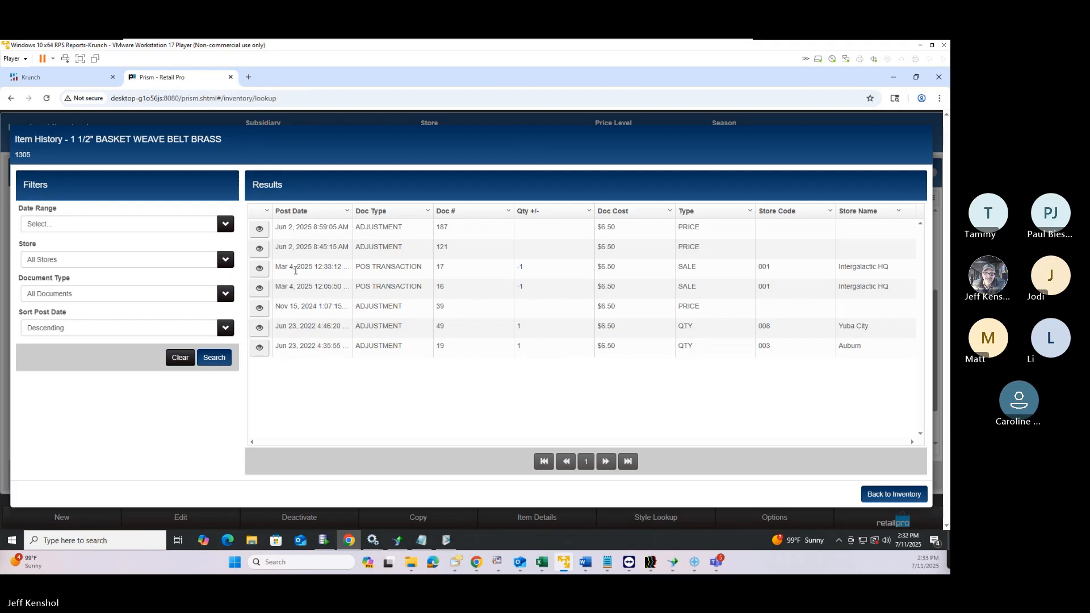
# Open POS sale document 17 from the Mar 4, 2025 item history row
pyautogui.moveTo(295, 267); pyautogui.dragTo(410, 253)
pyautogui.click(351, 268)
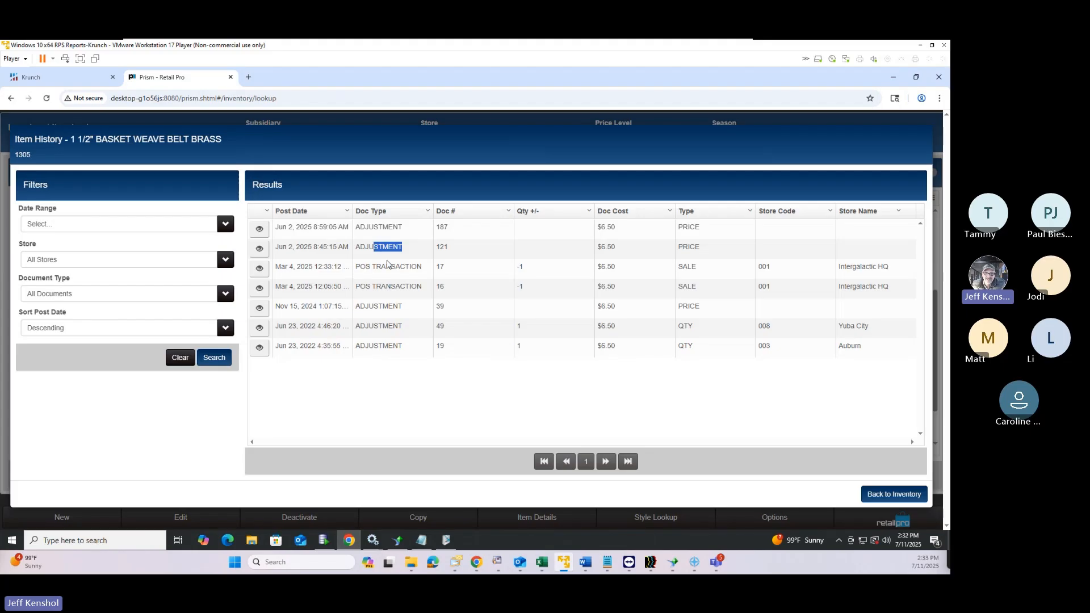
pyautogui.click(388, 264)
pyautogui.click(259, 268)
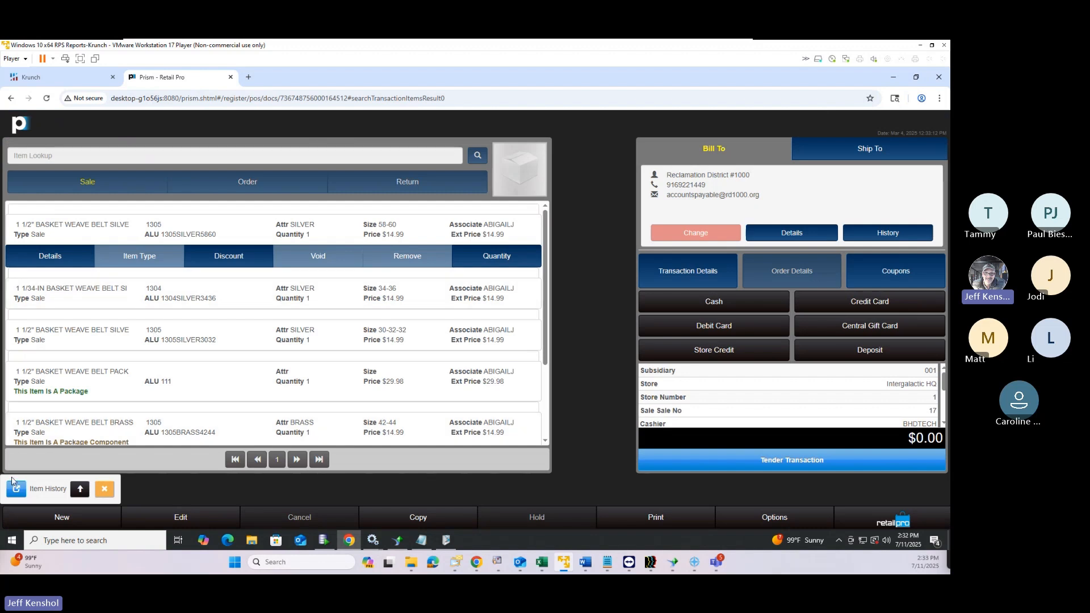
# Move the Item History shortcut to the top and back down again
pyautogui.click(80, 489)
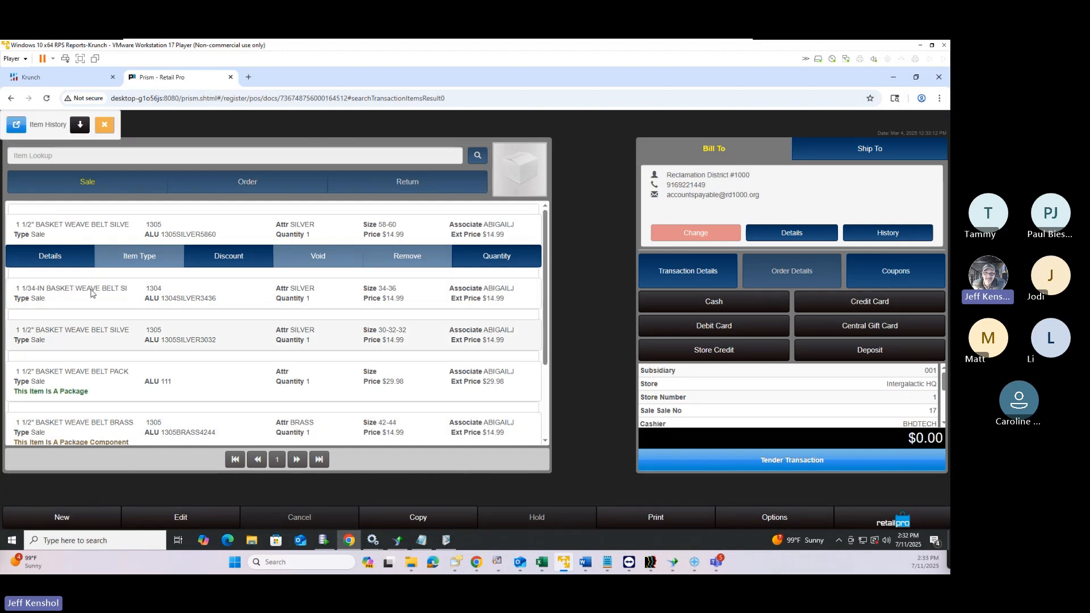
pyautogui.click(80, 127)
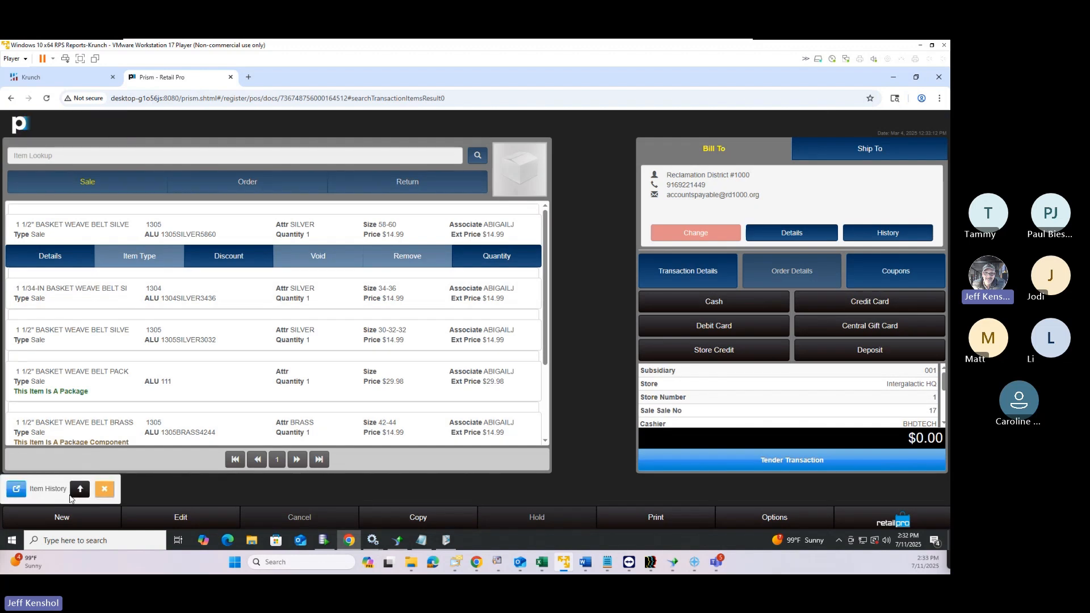
pyautogui.click(80, 490)
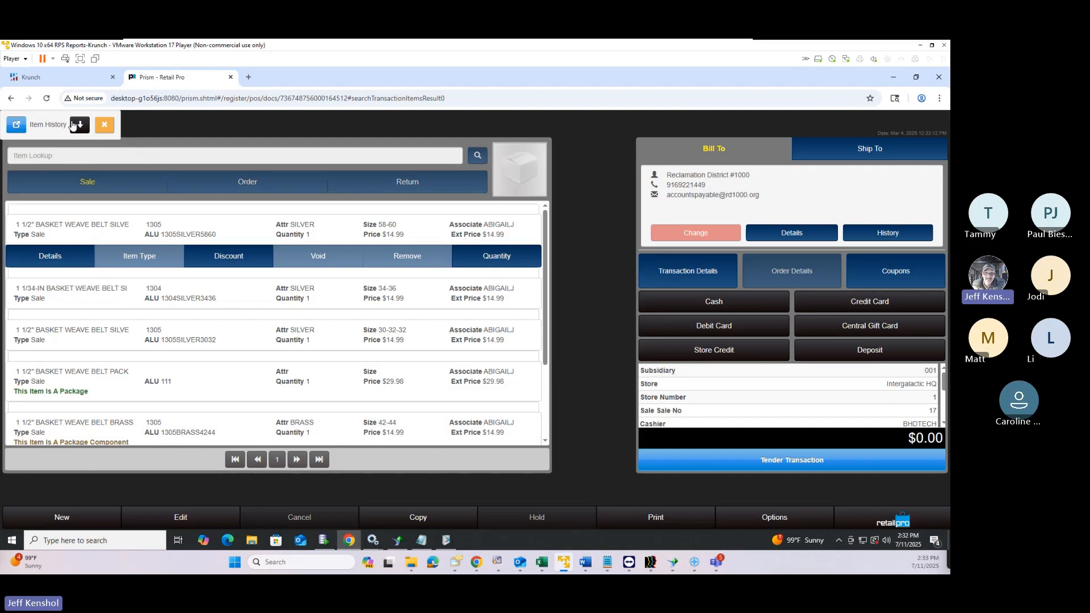
pyautogui.click(79, 126)
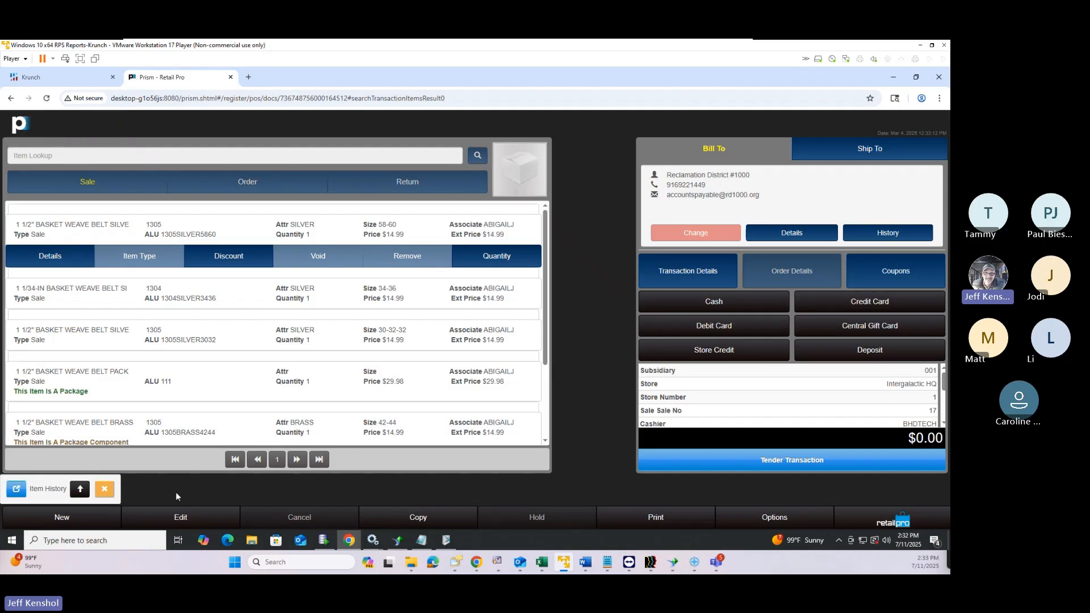
# Open the brass belt's item history, view POS transactions 16 and 17, then open the Prism menu
pyautogui.click(16, 489)
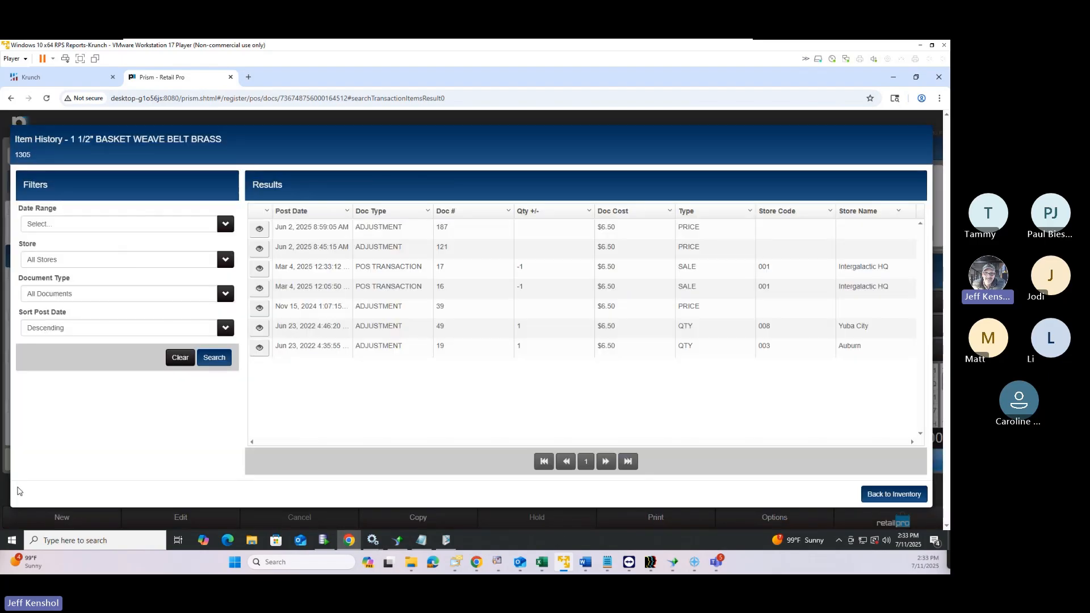
pyautogui.click(260, 289)
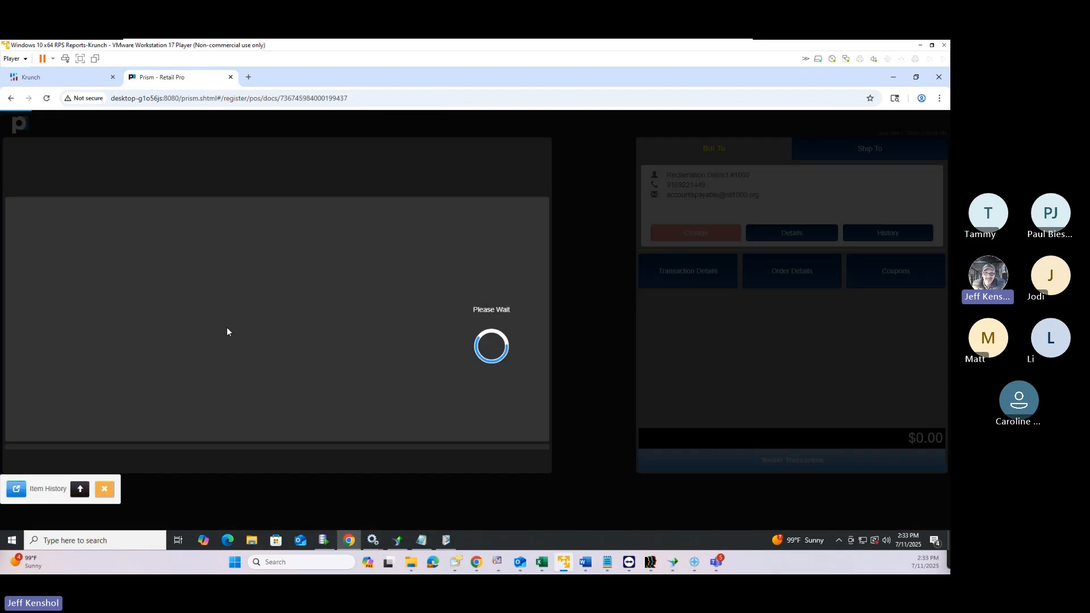
pyautogui.click(16, 490)
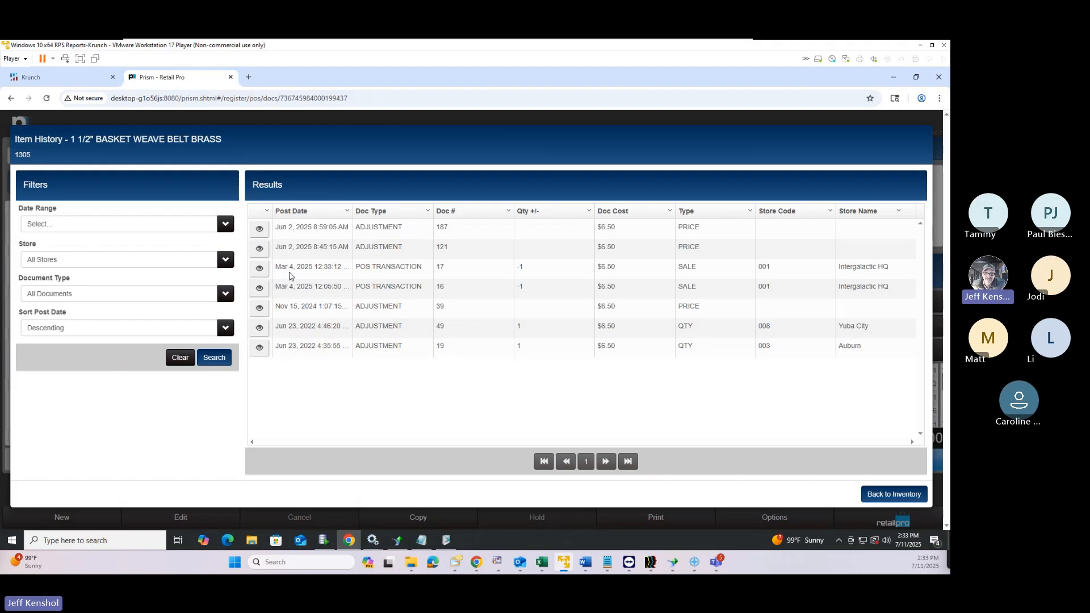
pyautogui.click(259, 271)
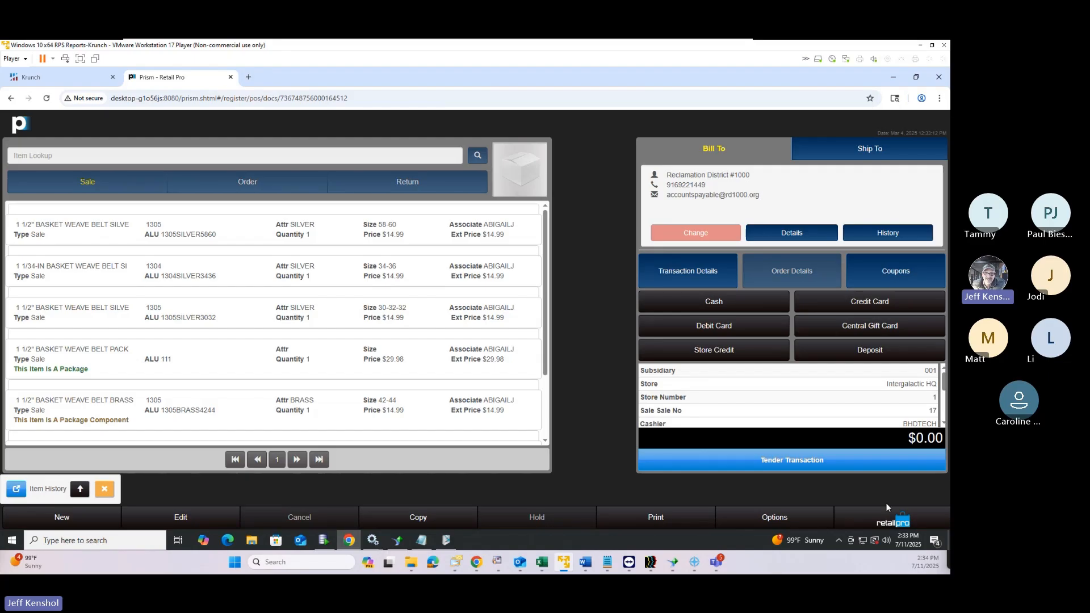
pyautogui.click(891, 523)
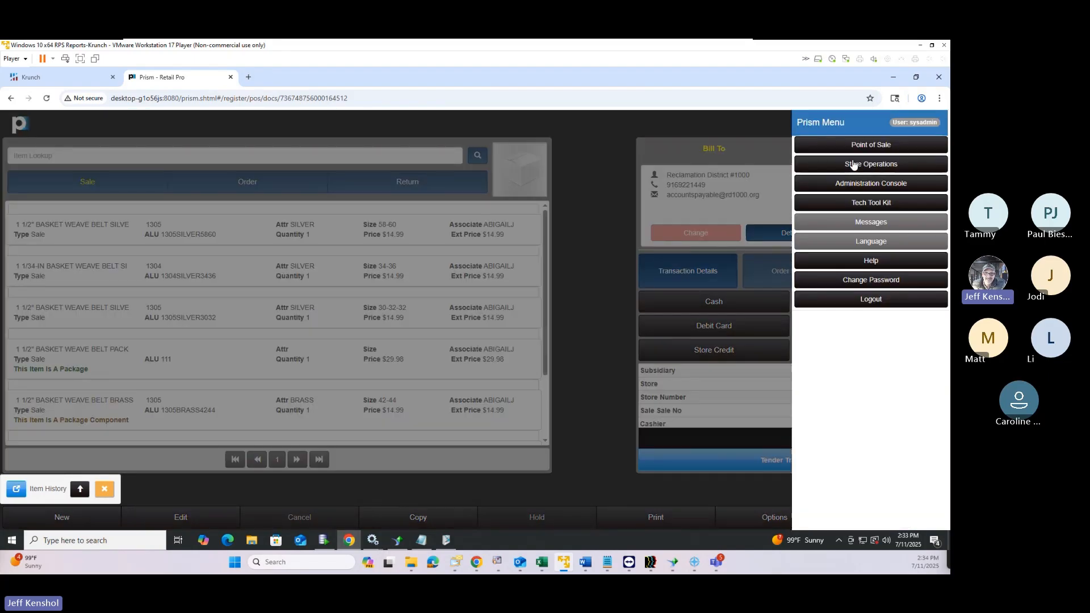
# Go to the register home page and launch Tech Tool Kit from the Prism menu
pyautogui.click(857, 150)
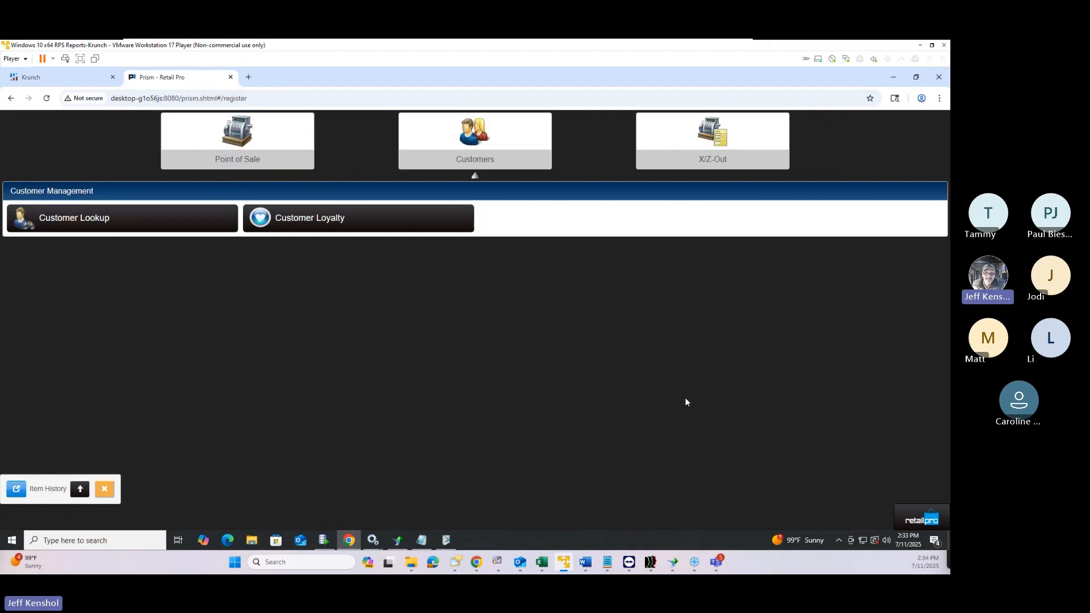
pyautogui.click(920, 521)
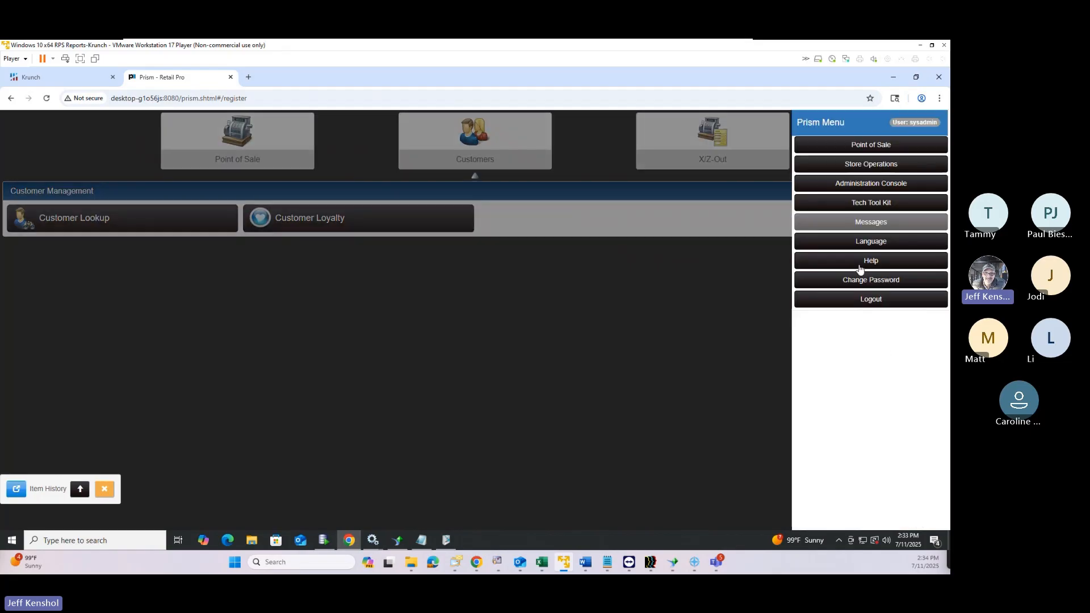
pyautogui.click(878, 206)
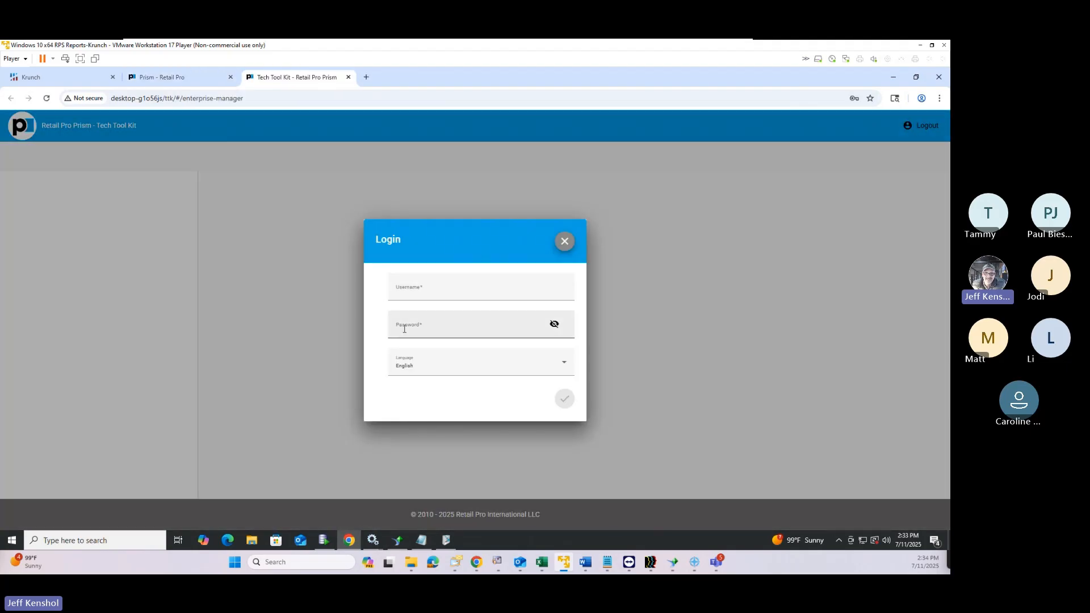
# Log in with the saved administrator credentials, entering the username and revealing the password
pyautogui.click(410, 327)
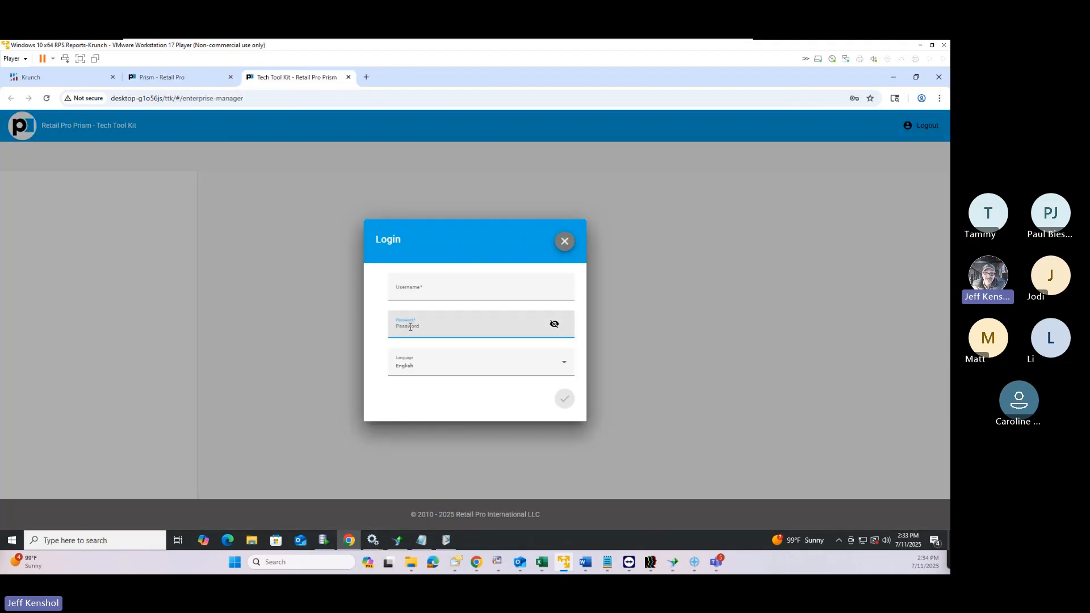
pyautogui.press('Tab')
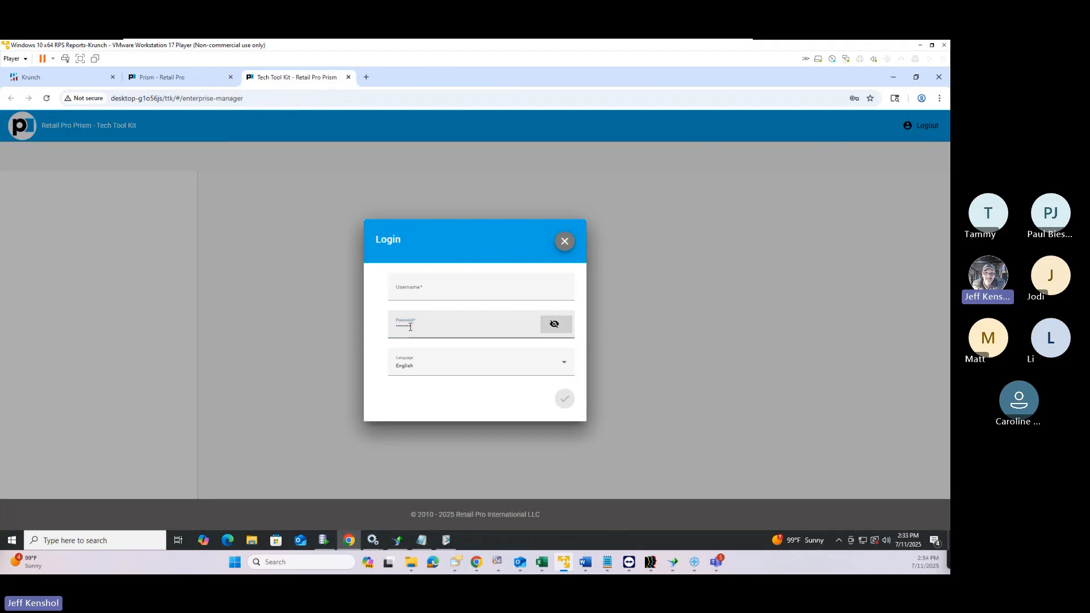
pyautogui.press('Return')
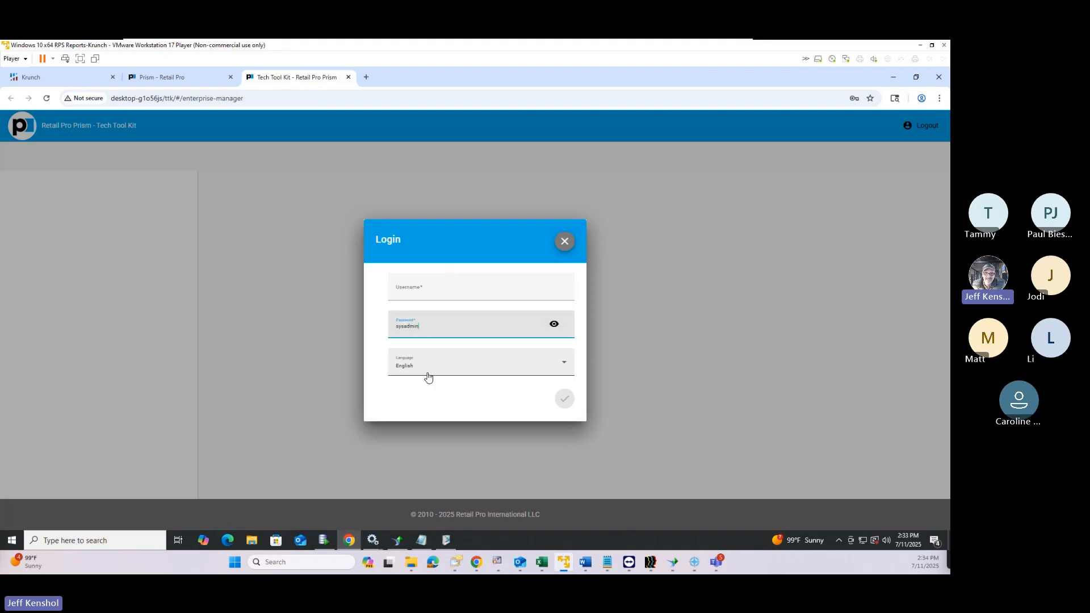
pyautogui.click(434, 288)
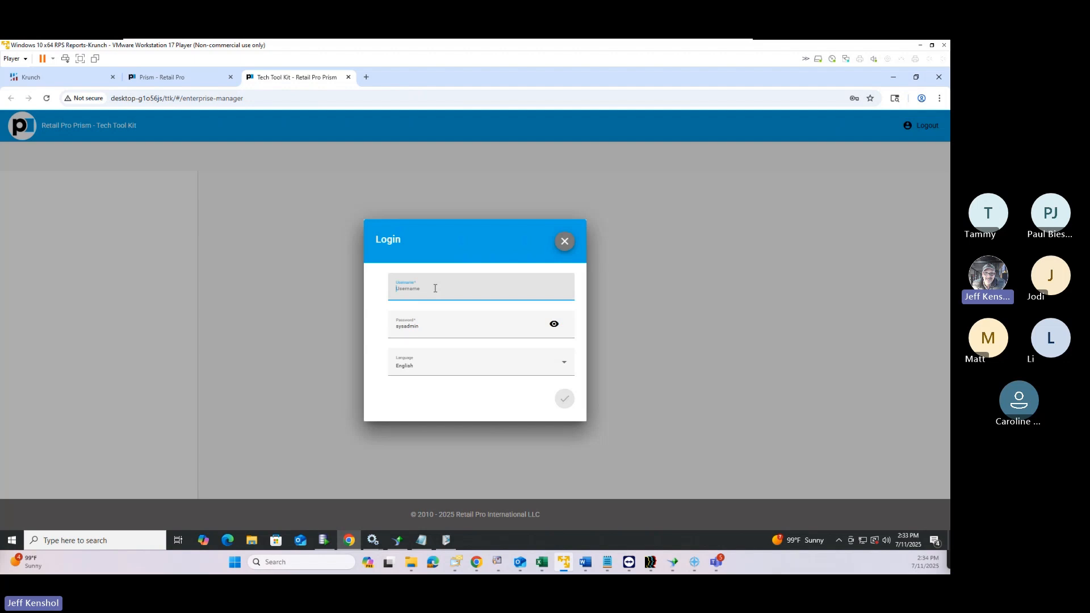
pyautogui.write('sysadmin')
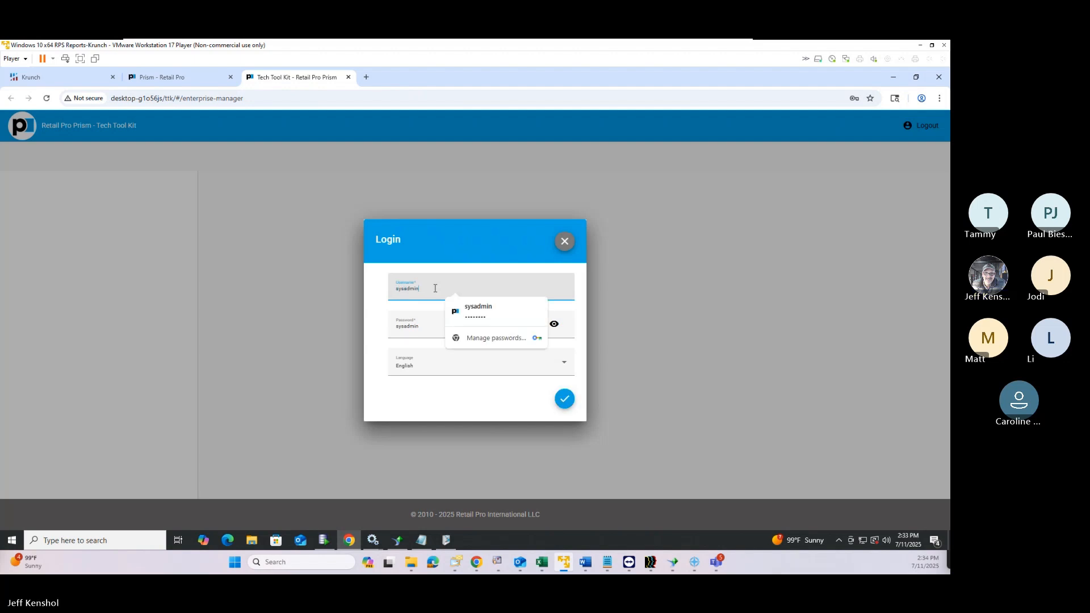
pyautogui.click(522, 313)
pyautogui.click(563, 403)
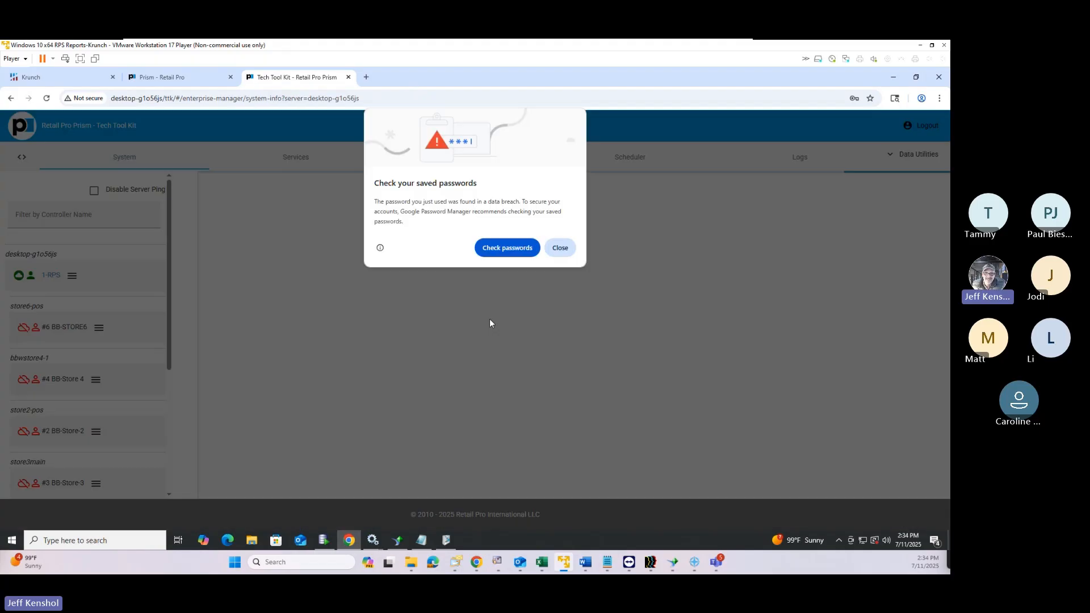
# Dismiss the password warning and expand the License Agent Service in the Services list
pyautogui.click(556, 246)
pyautogui.click(307, 161)
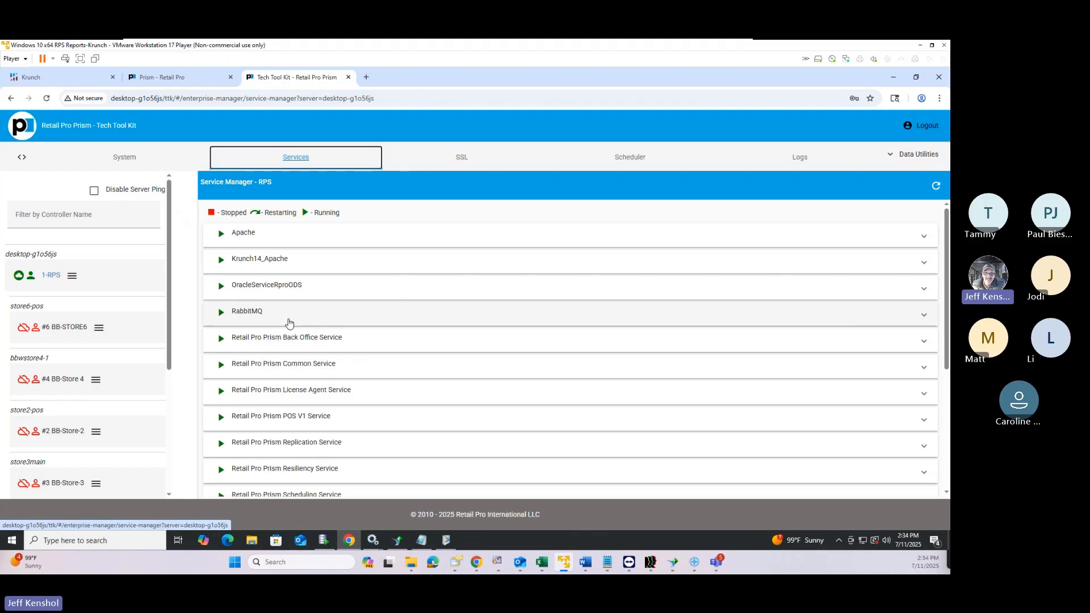
pyautogui.click(236, 393)
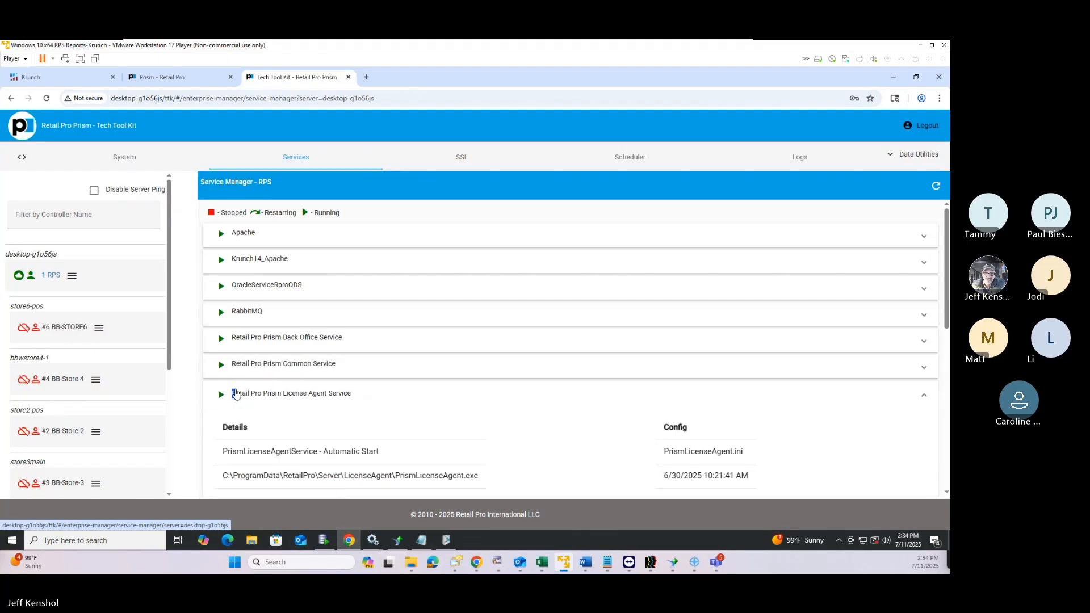
pyautogui.scroll(-3, 554, 405)
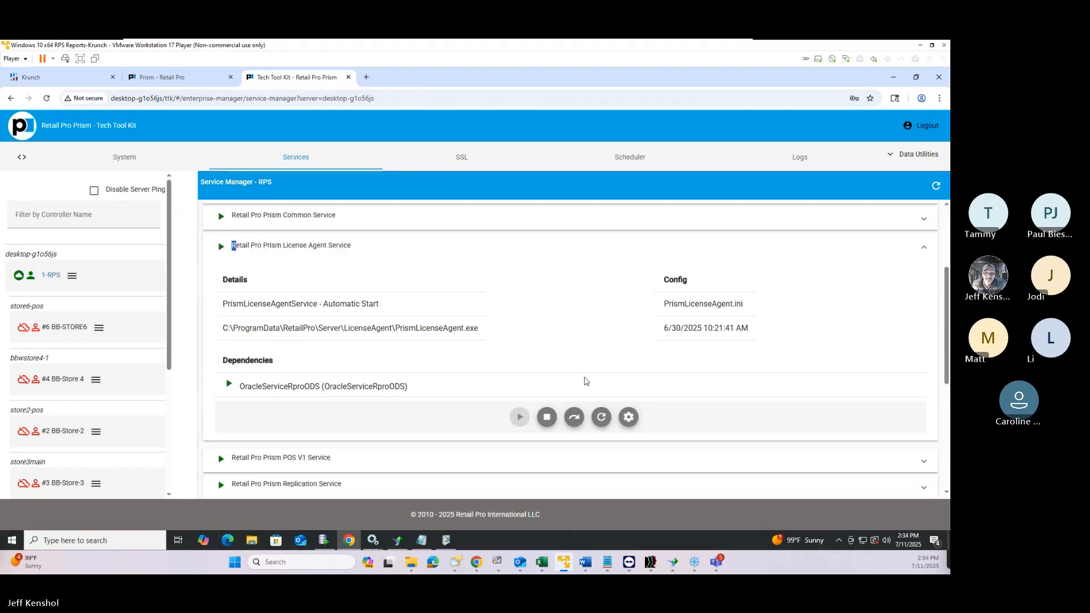
# Review the License Agent Service configuration, including RemoveAllSessionsOnServiceStart, and close without saving
pyautogui.click(636, 426)
pyautogui.scroll(-10, 408, 341)
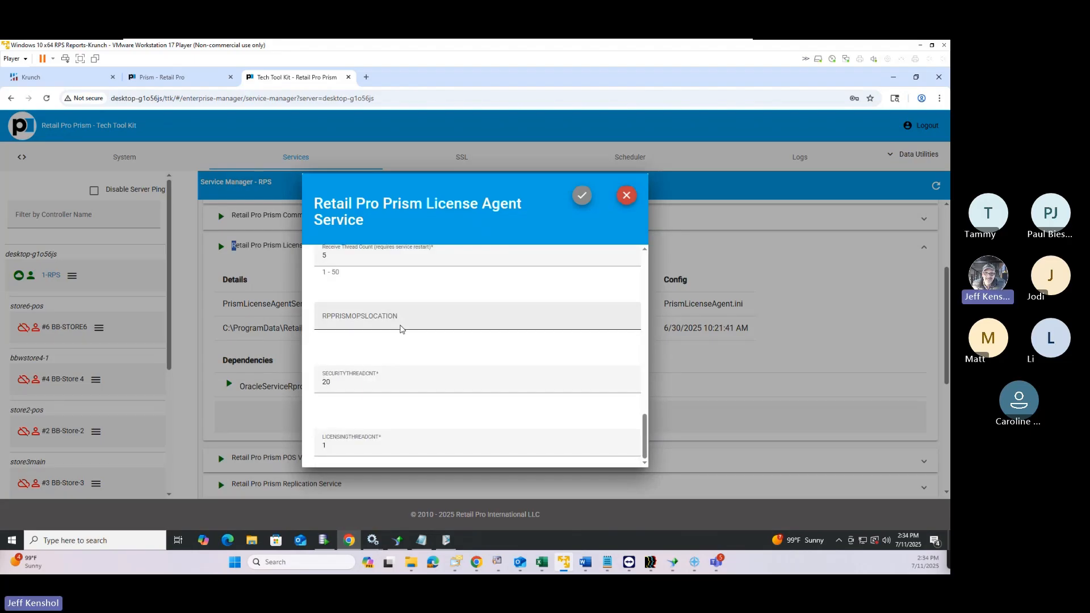
pyautogui.scroll(2, 400, 328)
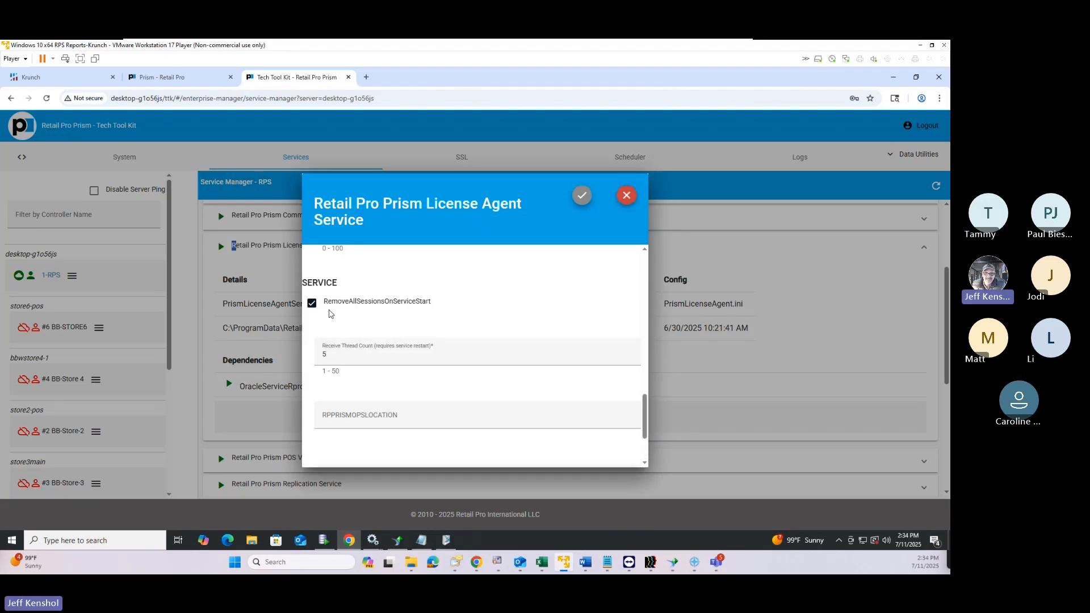
pyautogui.moveTo(327, 302); pyautogui.dragTo(446, 307)
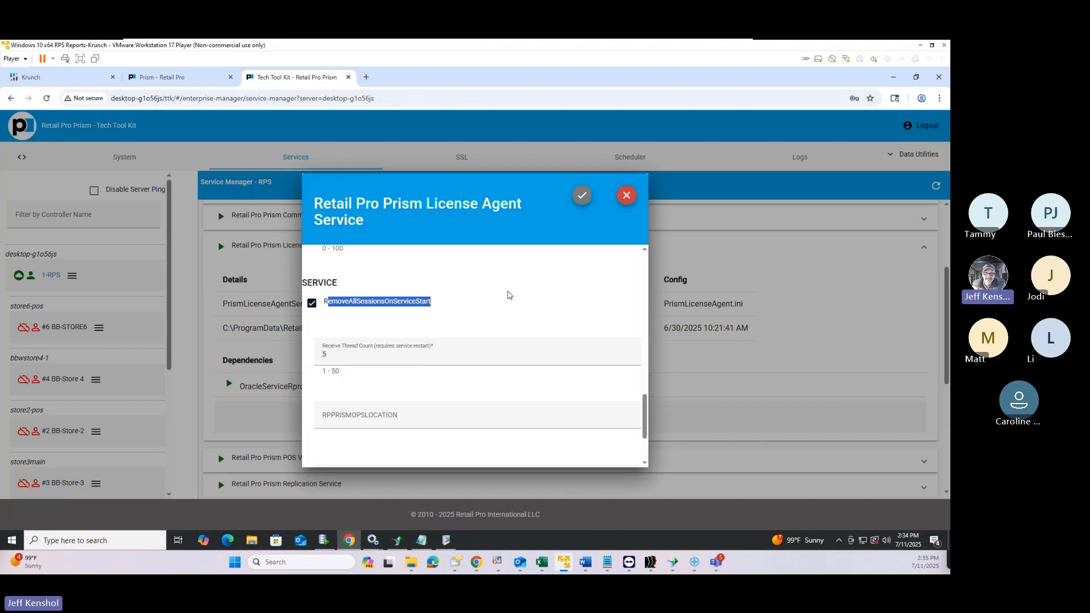
pyautogui.click(626, 195)
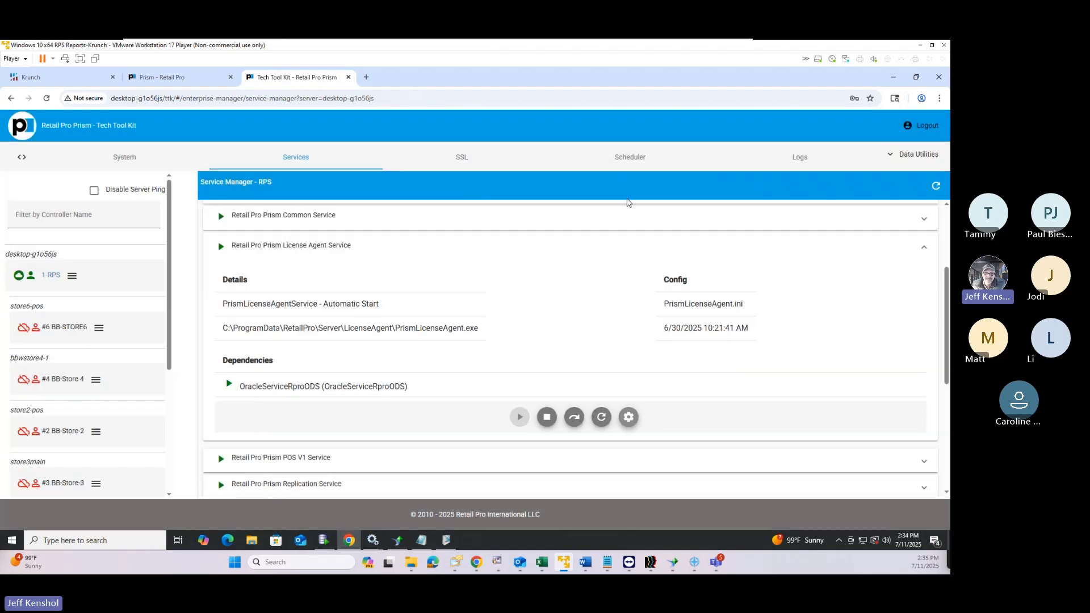
pyautogui.click(74, 277)
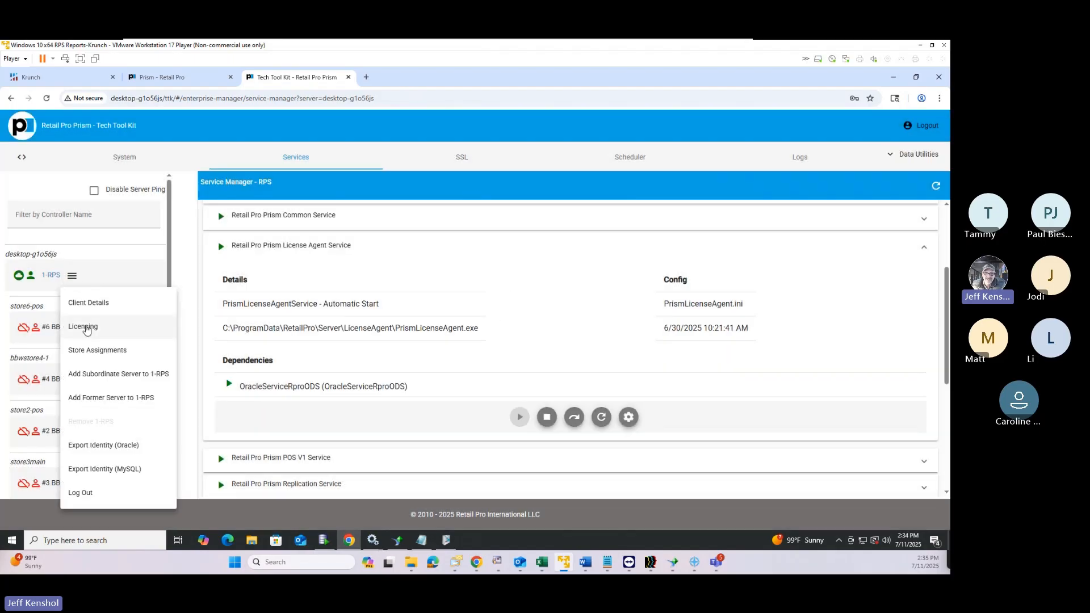
# Open the 1-RPS server's Licensing page and sync its software subscription with Retail Pro
pyautogui.click(171, 80)
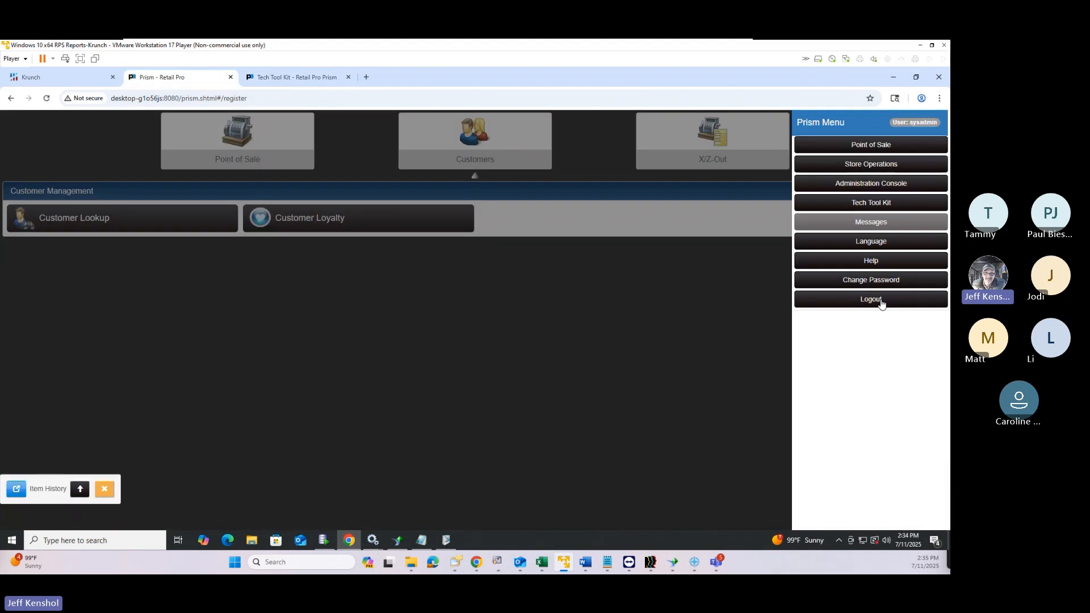
pyautogui.click(262, 79)
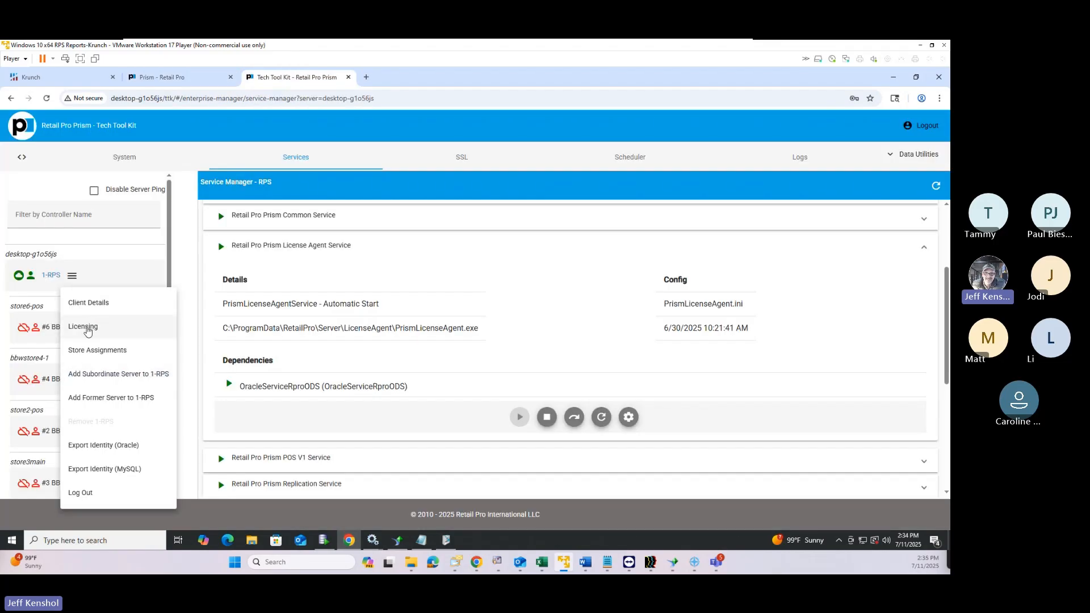
pyautogui.click(88, 328)
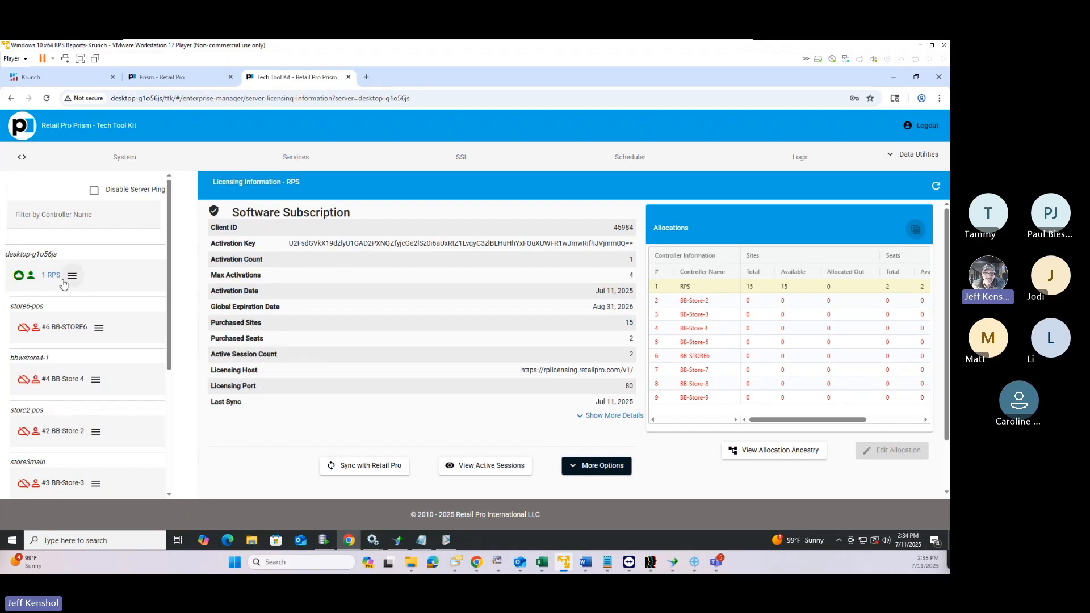
pyautogui.click(358, 467)
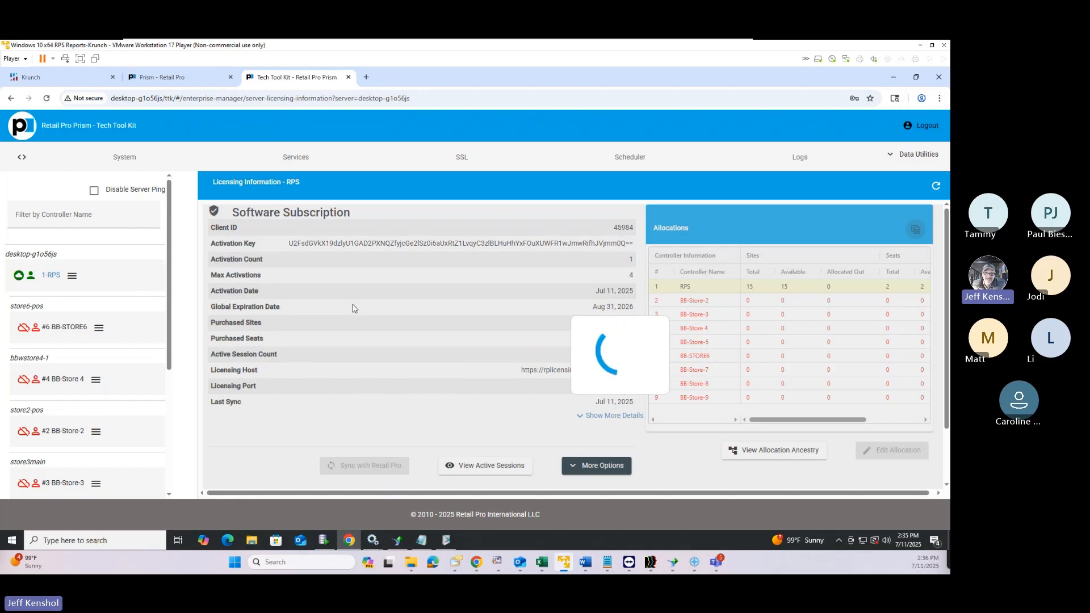
# Return to the Prism register, close the main menu, and show the Point of Sale options
pyautogui.click(170, 77)
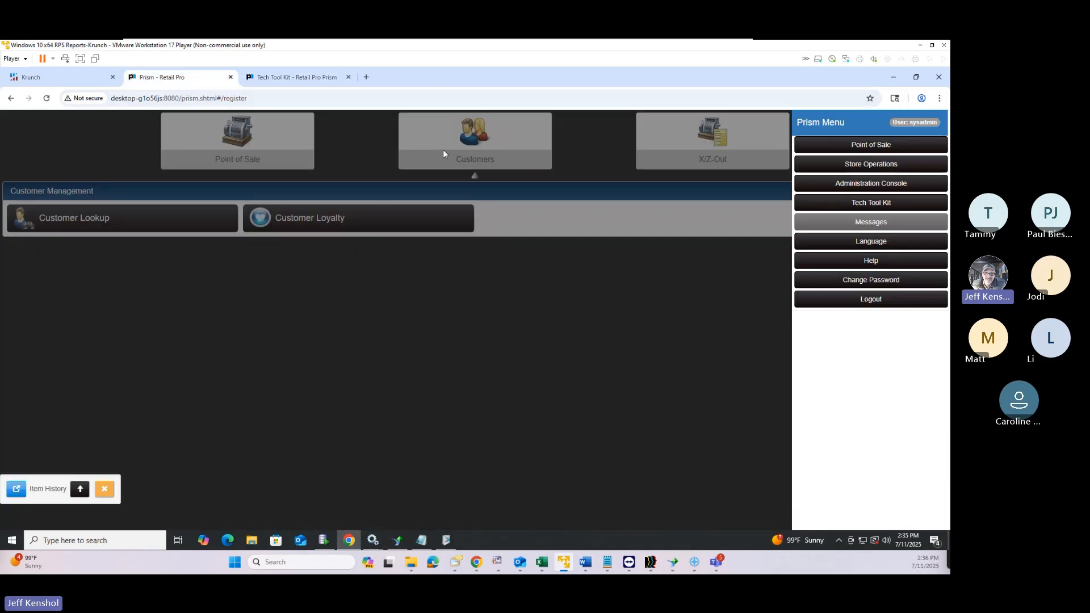
pyautogui.click(552, 394)
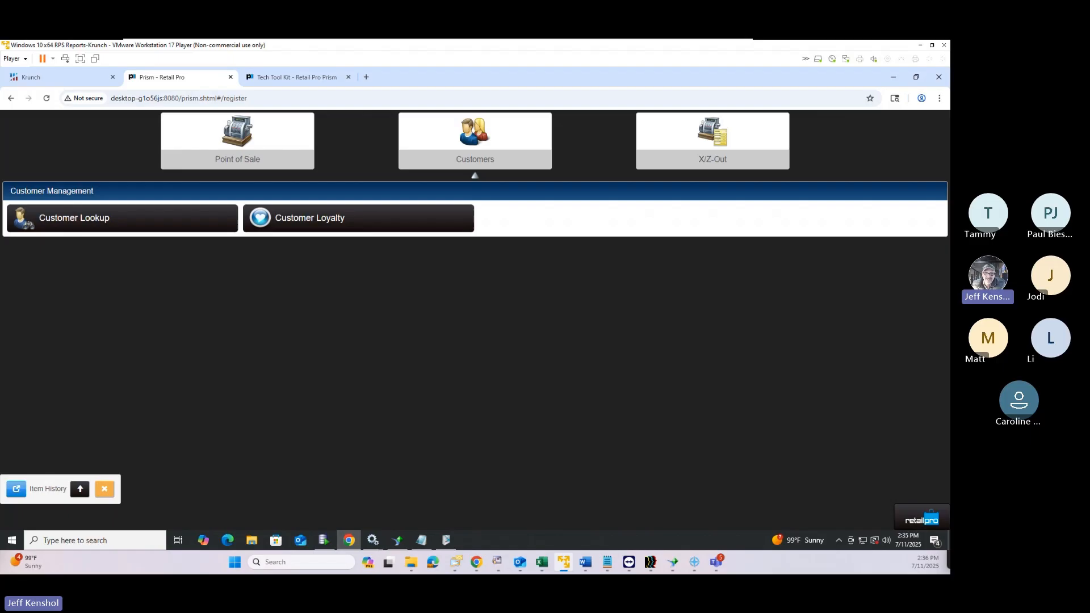
pyautogui.hotkey('alt', 'Tab')
pyautogui.hotkey('alt', 'Tab')
pyautogui.click(257, 163)
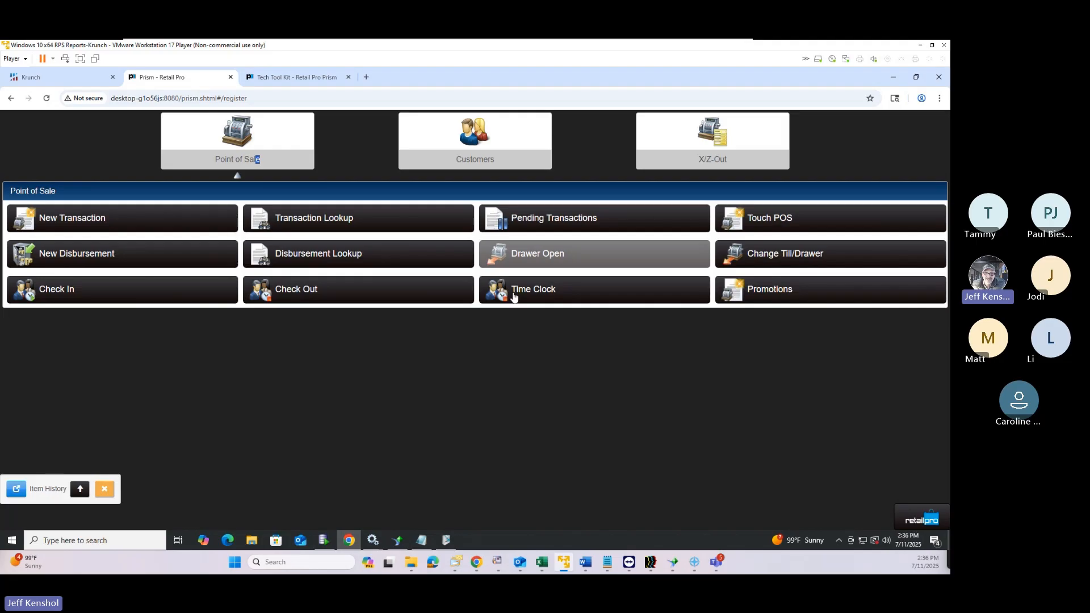
# Glance at the belt's item history, then go to the Point of Sale register page
pyautogui.click(22, 491)
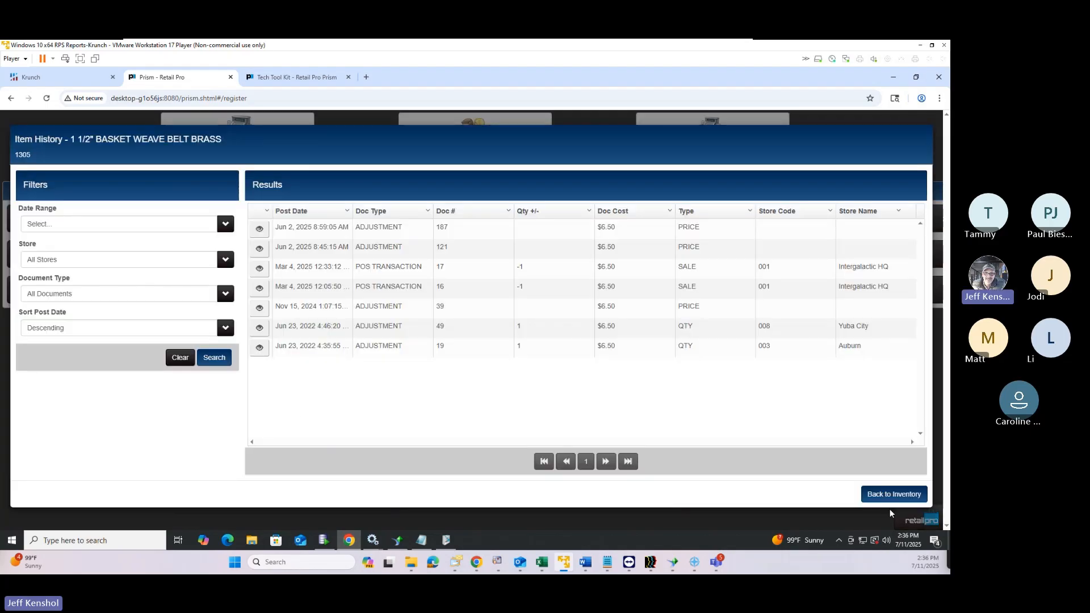
pyautogui.click(868, 495)
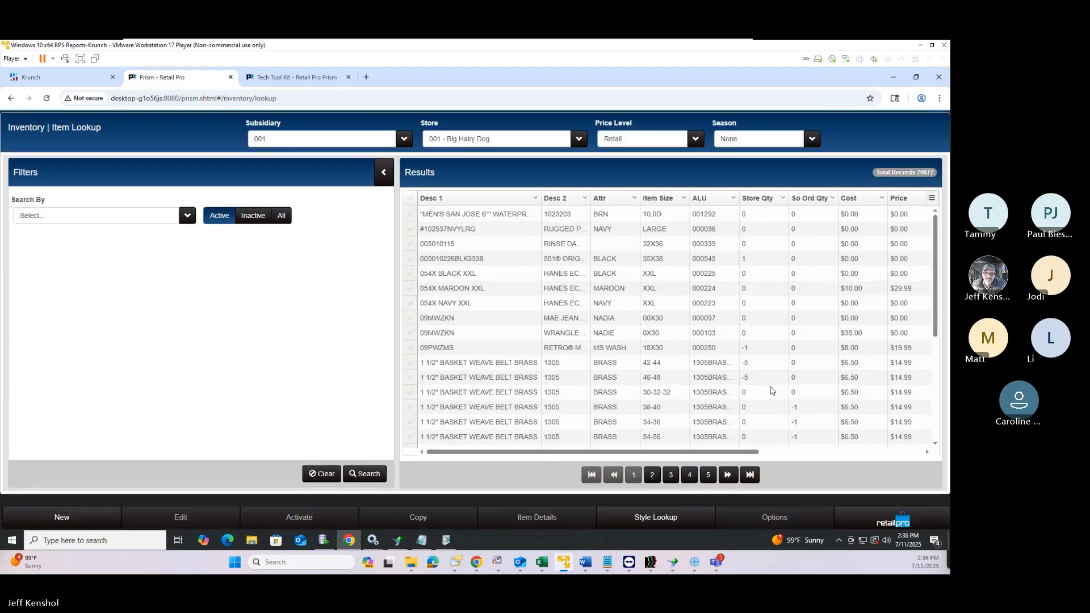
pyautogui.click(895, 525)
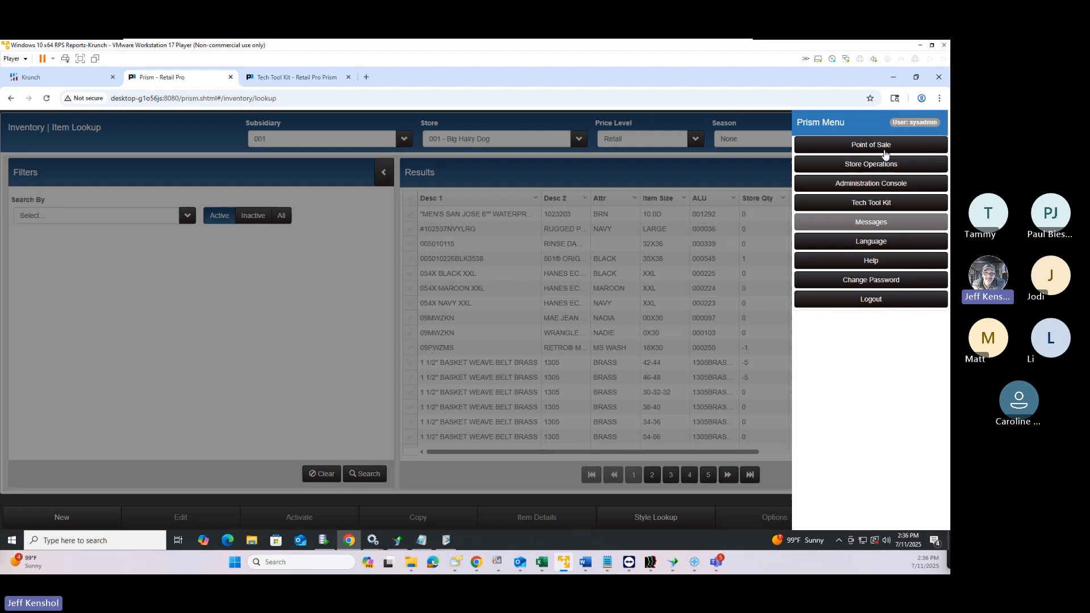
pyautogui.click(867, 148)
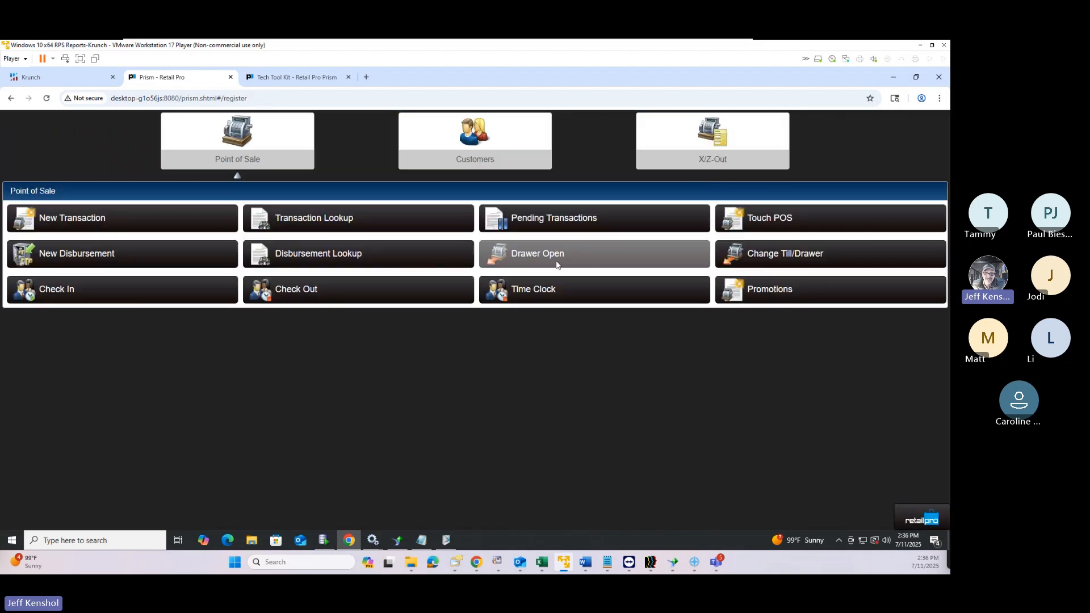
# Start a Paid Out disbursement with reason Repair and a $20.00 cash tender
pyautogui.click(101, 253)
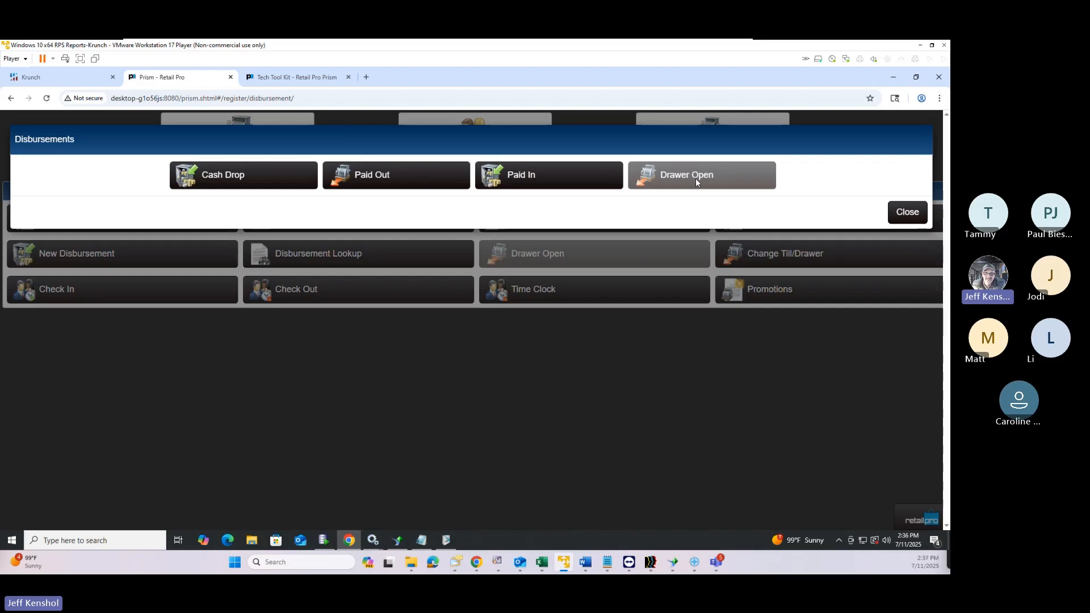
pyautogui.click(385, 178)
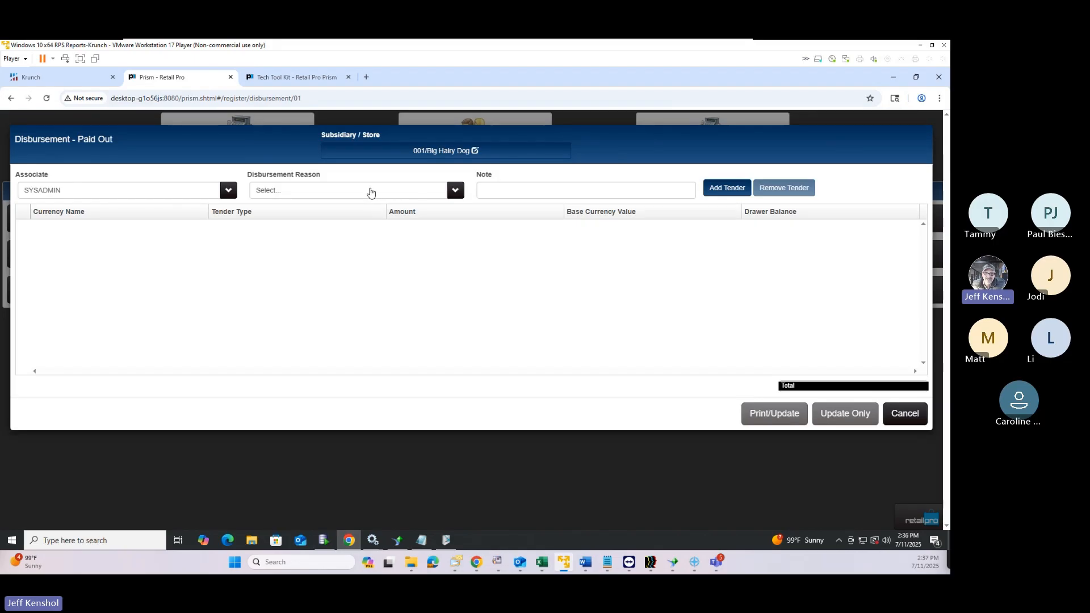
pyautogui.click(370, 193)
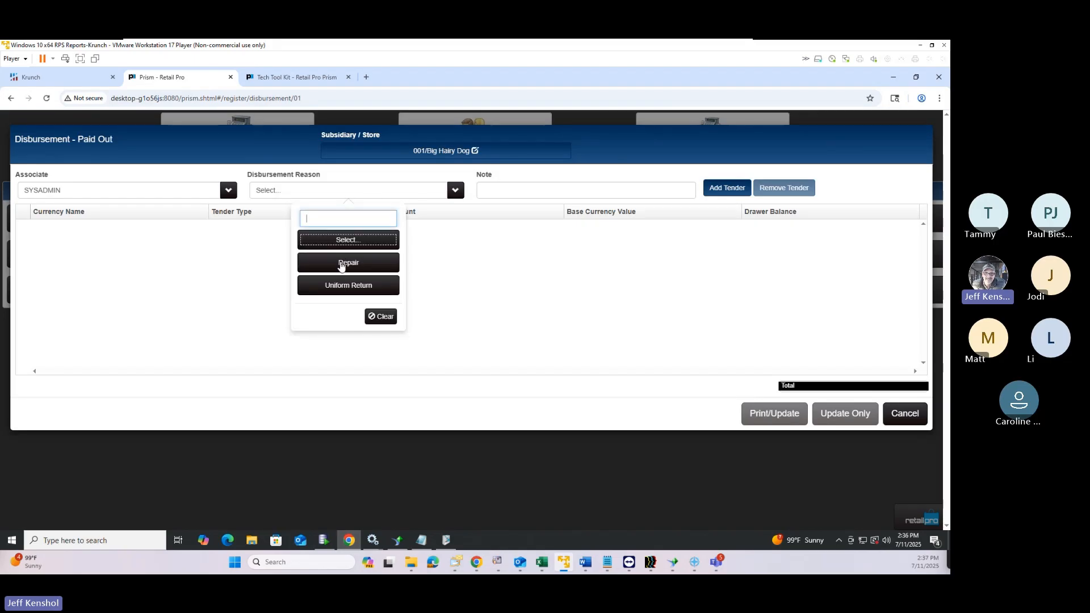
pyautogui.click(342, 264)
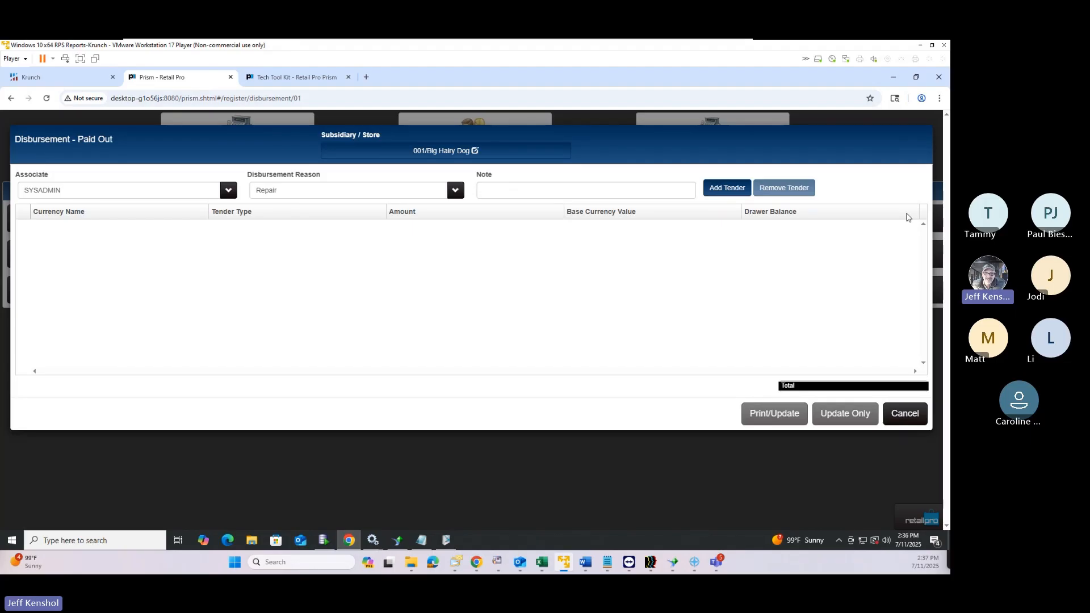
pyautogui.click(728, 188)
pyautogui.click(431, 226)
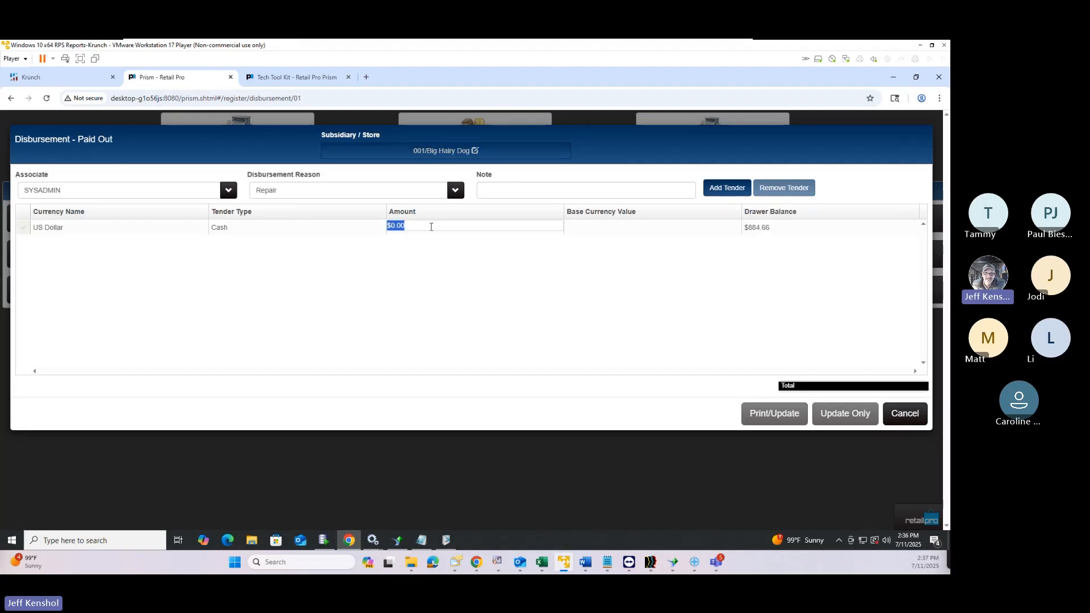
pyautogui.write('20')
pyautogui.press('Tab')
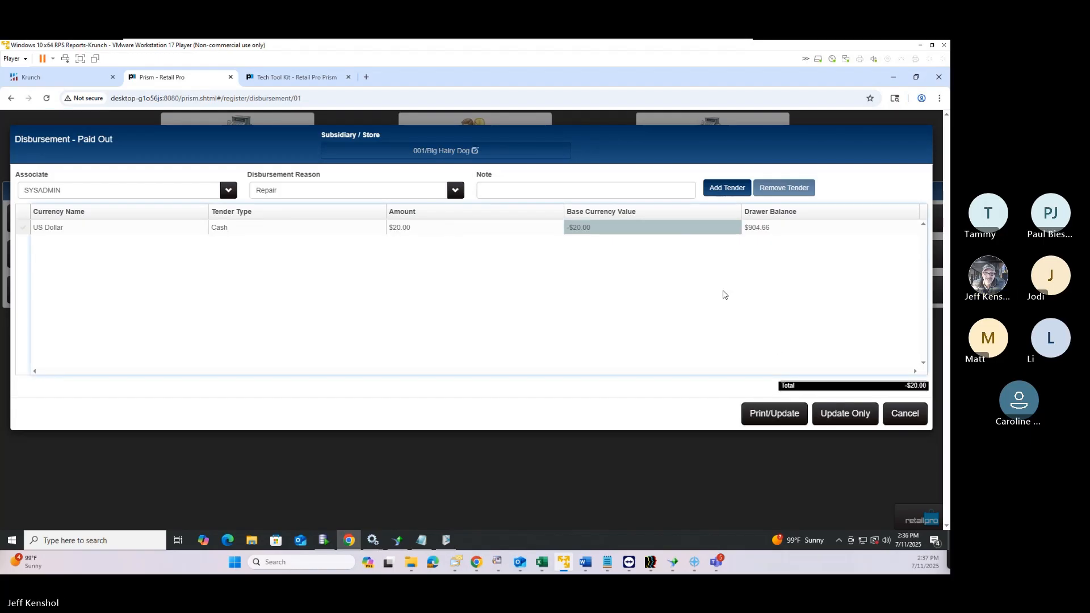
# Add the note 'Paper Towels', save, and preview the Disbursements 40col receipt
pyautogui.click(594, 194)
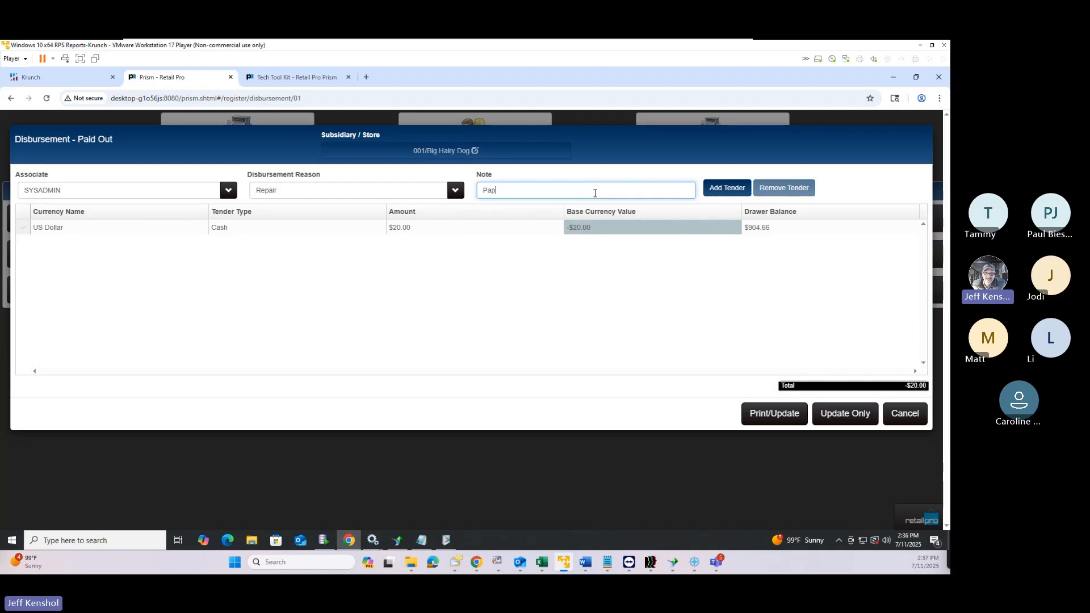
pyautogui.write('Paper Towels')
pyautogui.click(781, 418)
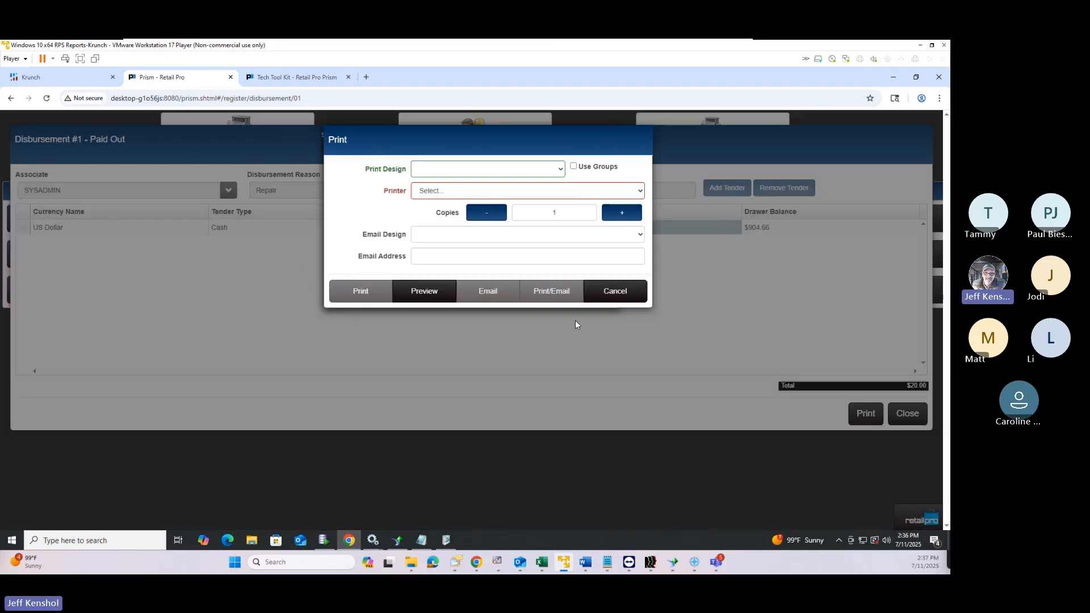
pyautogui.click(477, 171)
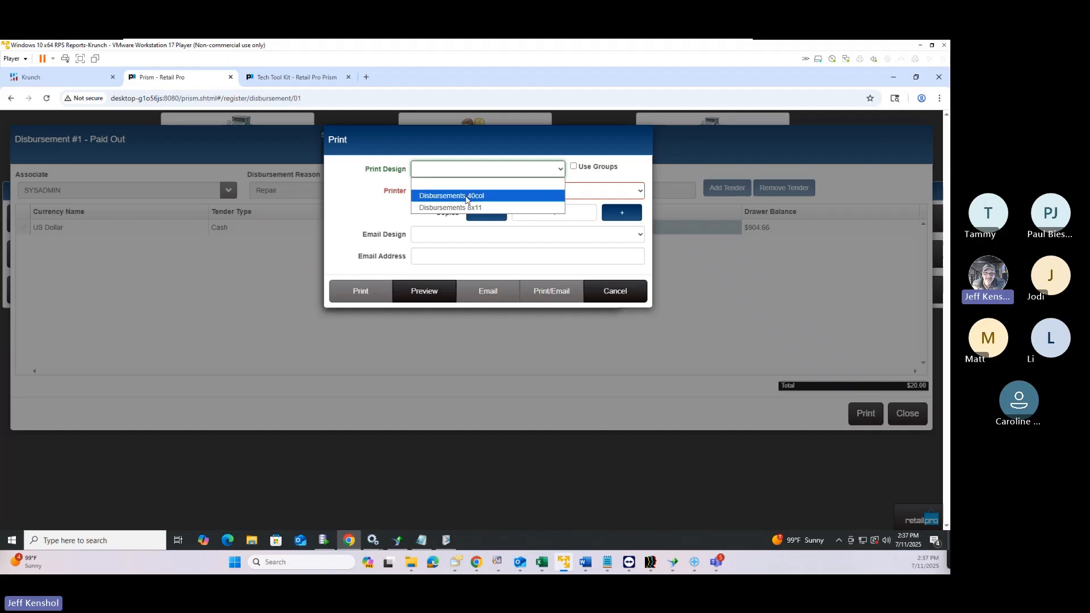
pyautogui.click(466, 196)
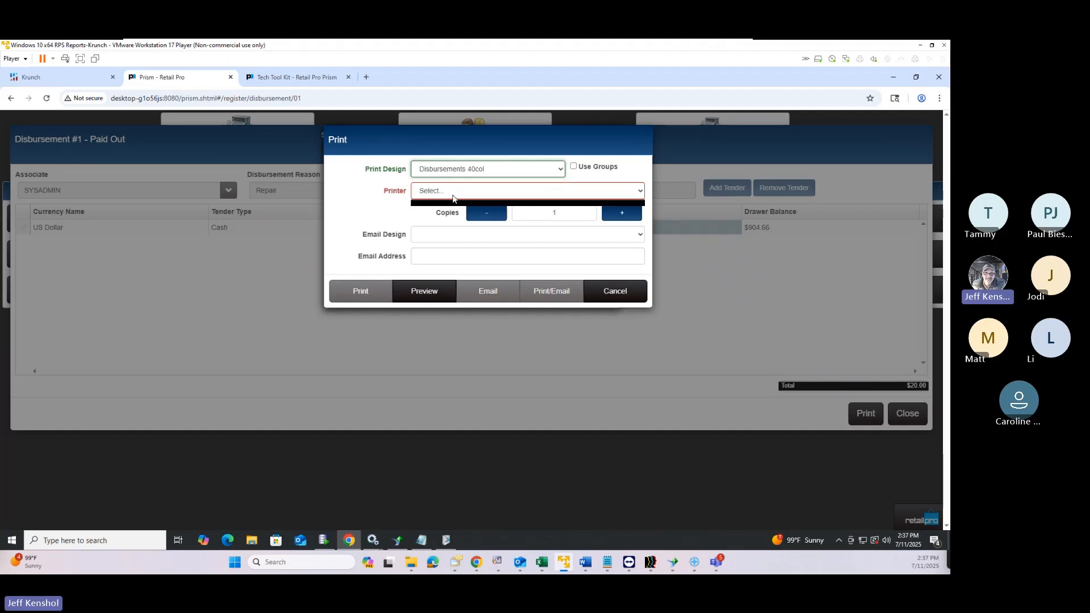
pyautogui.click(425, 293)
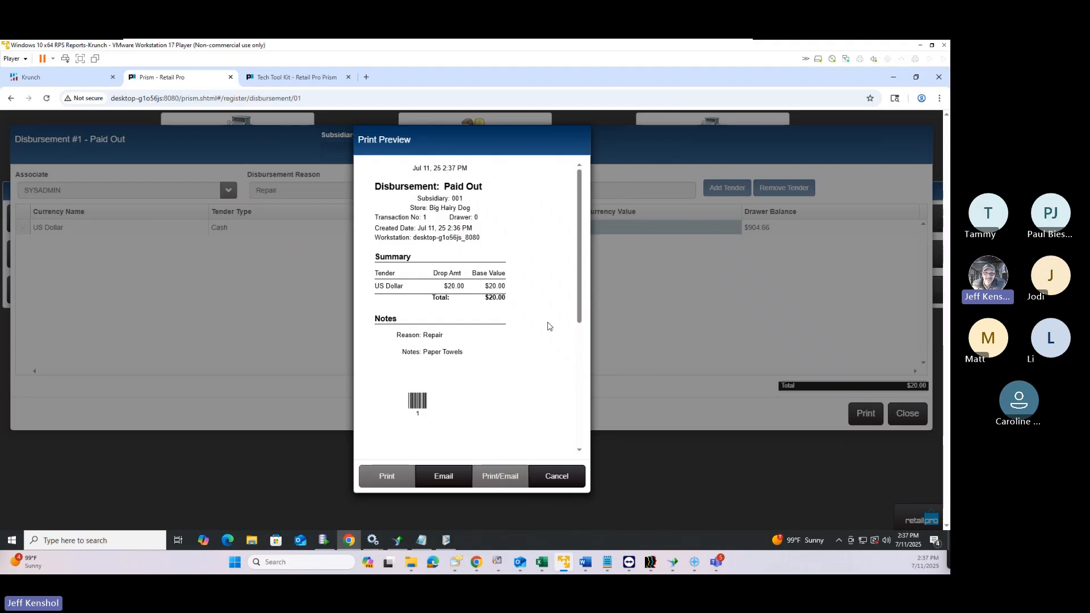
pyautogui.click(554, 476)
# Skip printing, then open a Paid In disbursement, check its Drawer Fill reason, and discard it
pyautogui.click(616, 292)
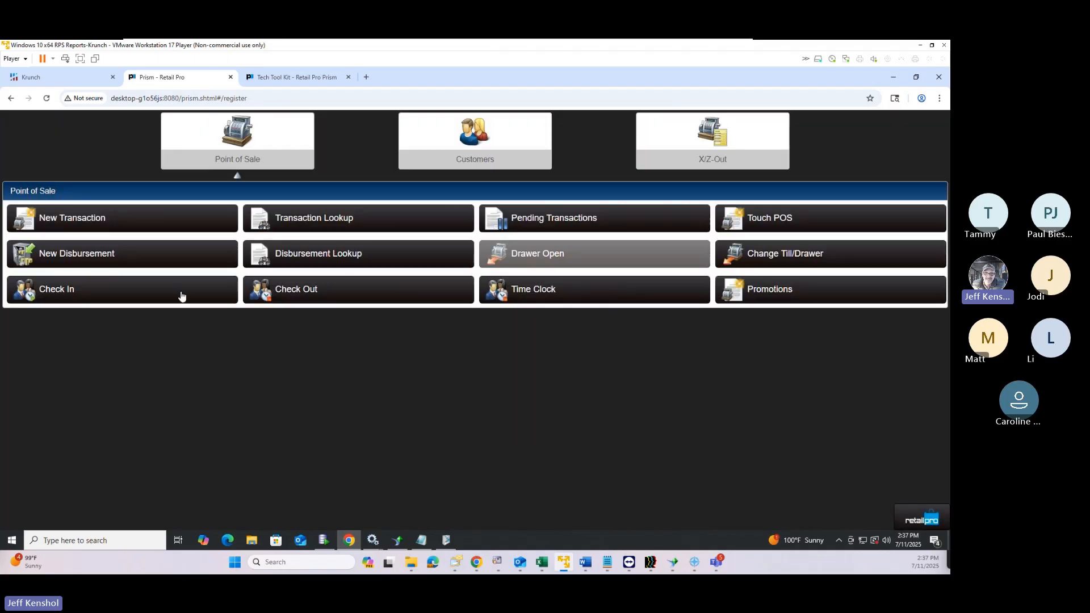
pyautogui.click(152, 253)
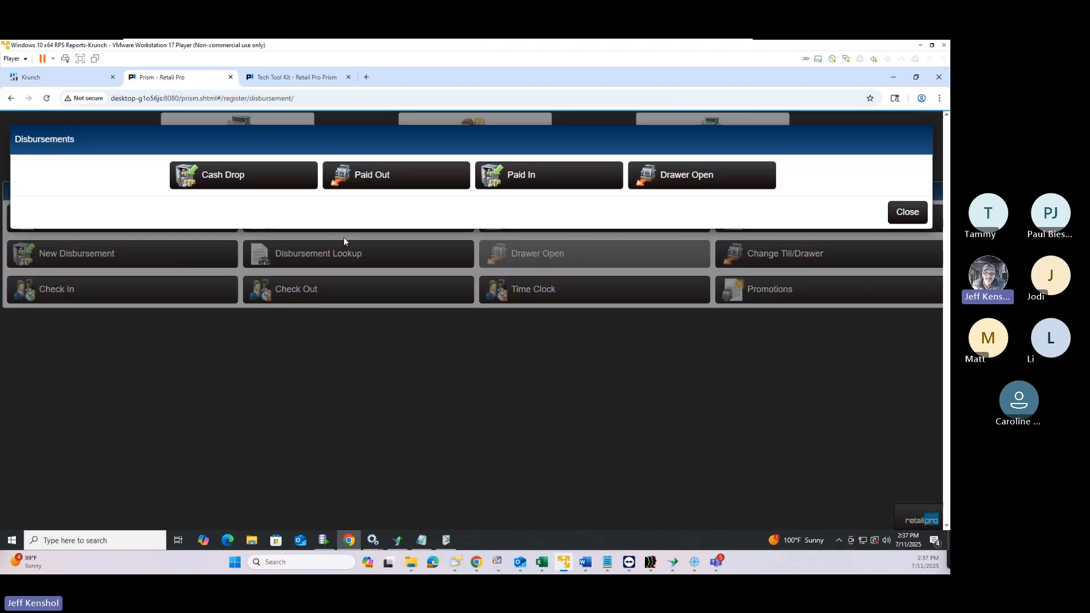
pyautogui.click(538, 176)
pyautogui.click(359, 193)
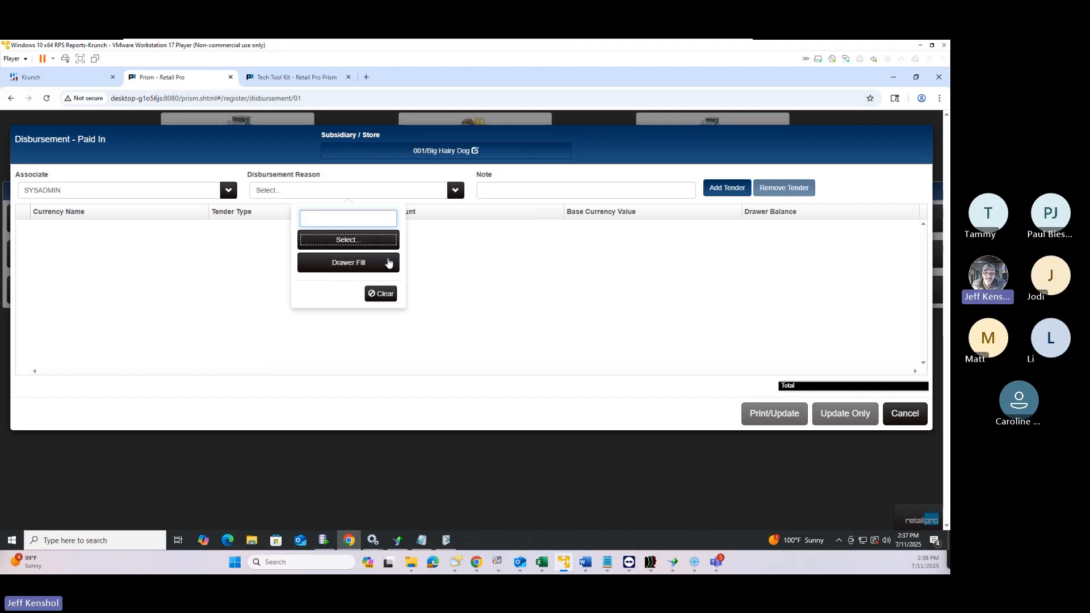
pyautogui.click(903, 421)
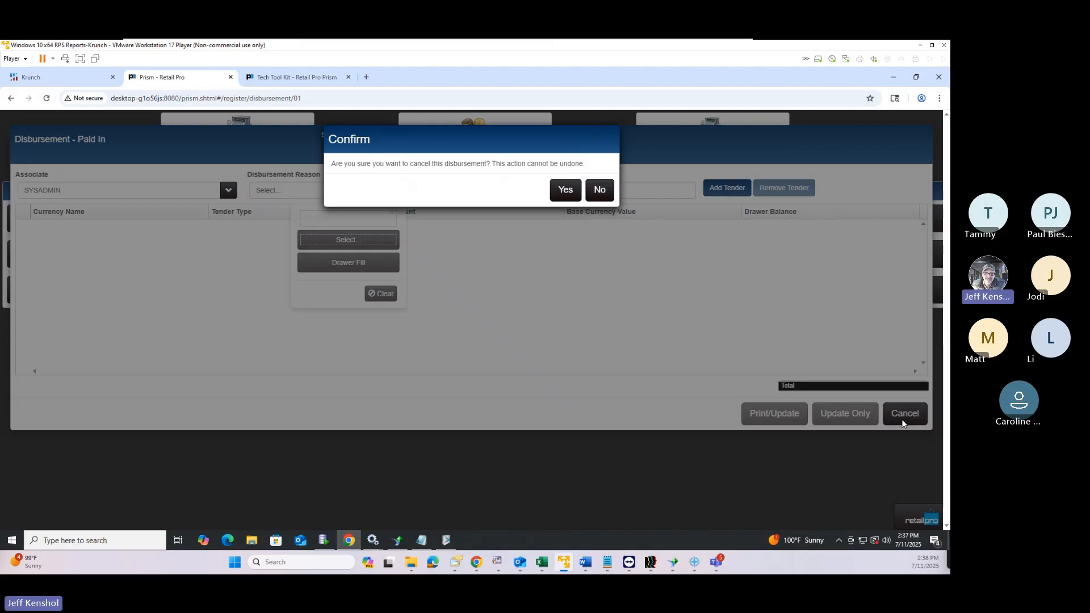
pyautogui.click(572, 196)
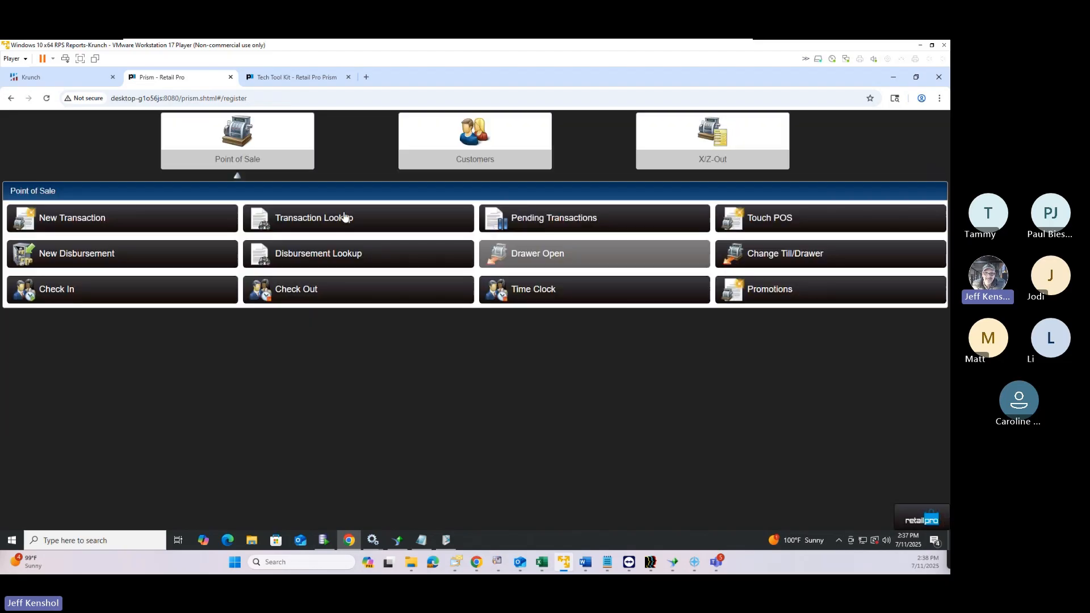
pyautogui.click(157, 263)
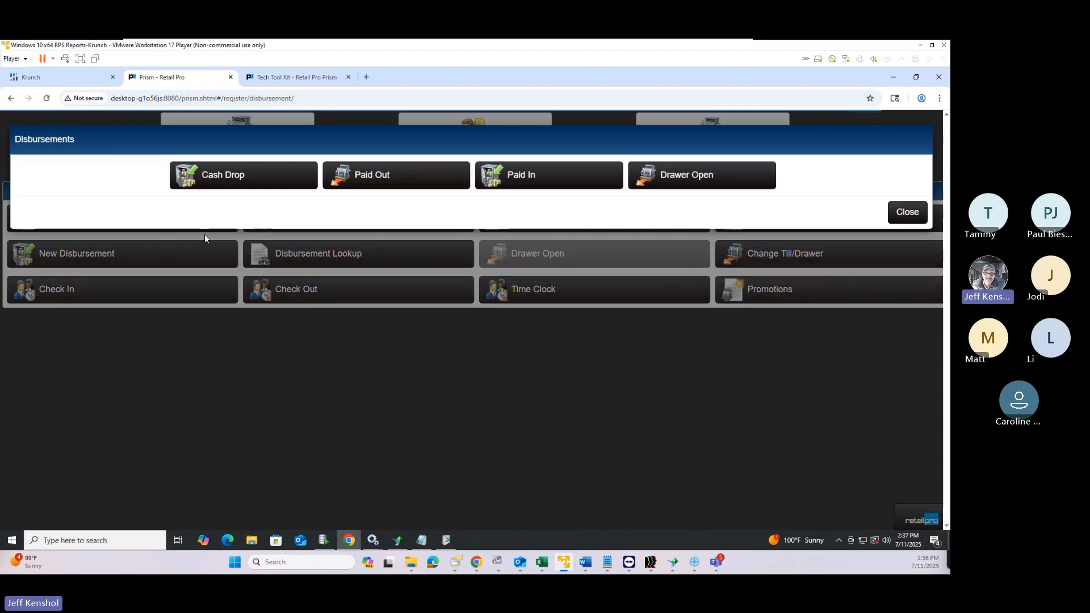
# Draft a Cash Drop with reason Cash Drop, a $100.00 cash tender, and a second tender line
pyautogui.click(233, 181)
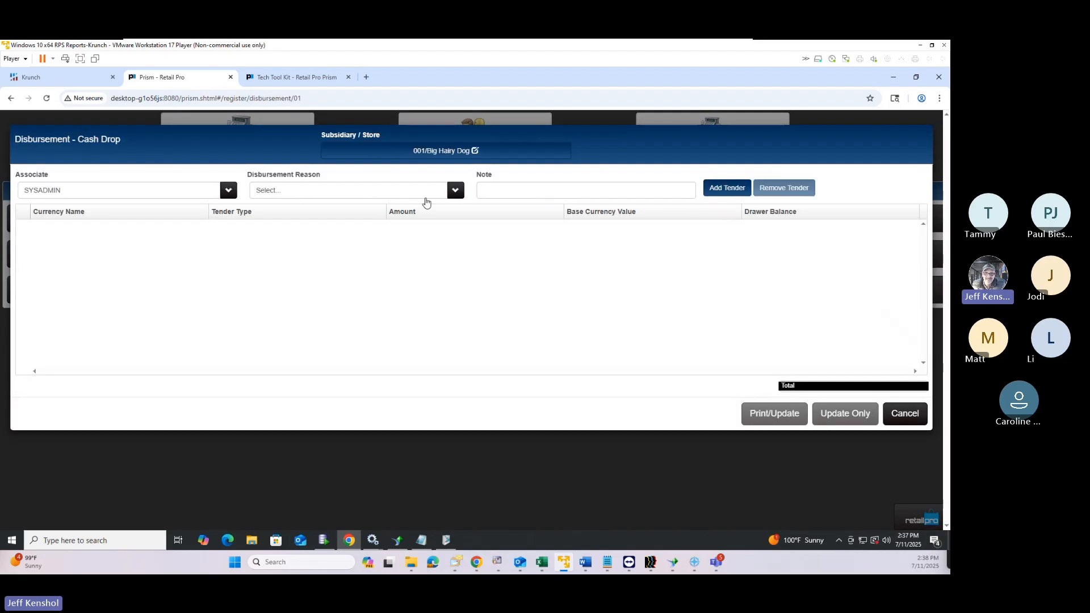
pyautogui.click(389, 194)
pyautogui.click(352, 263)
pyautogui.click(722, 195)
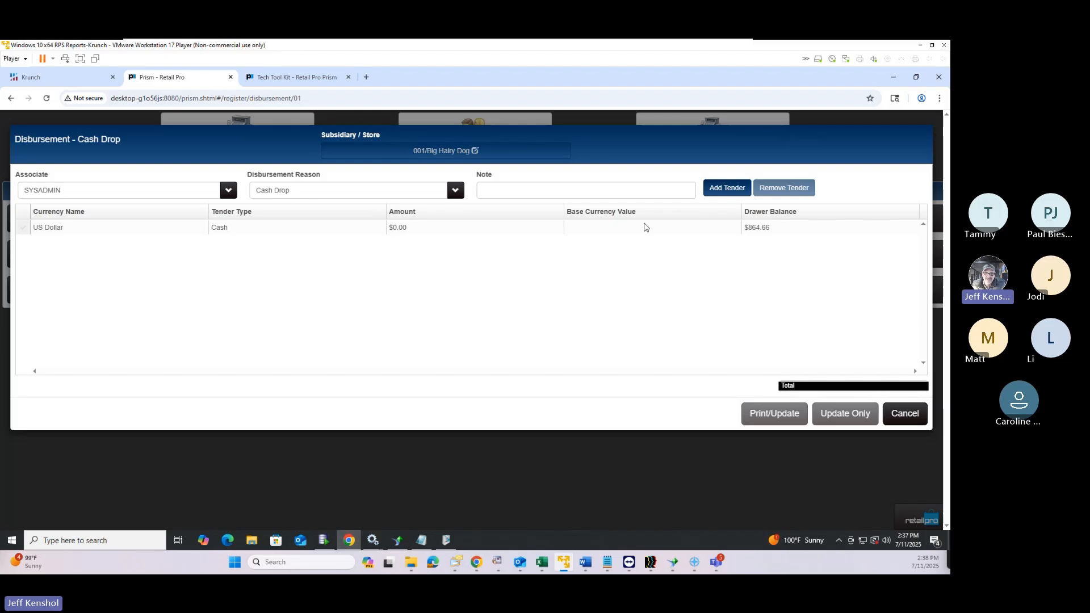
pyautogui.click(726, 194)
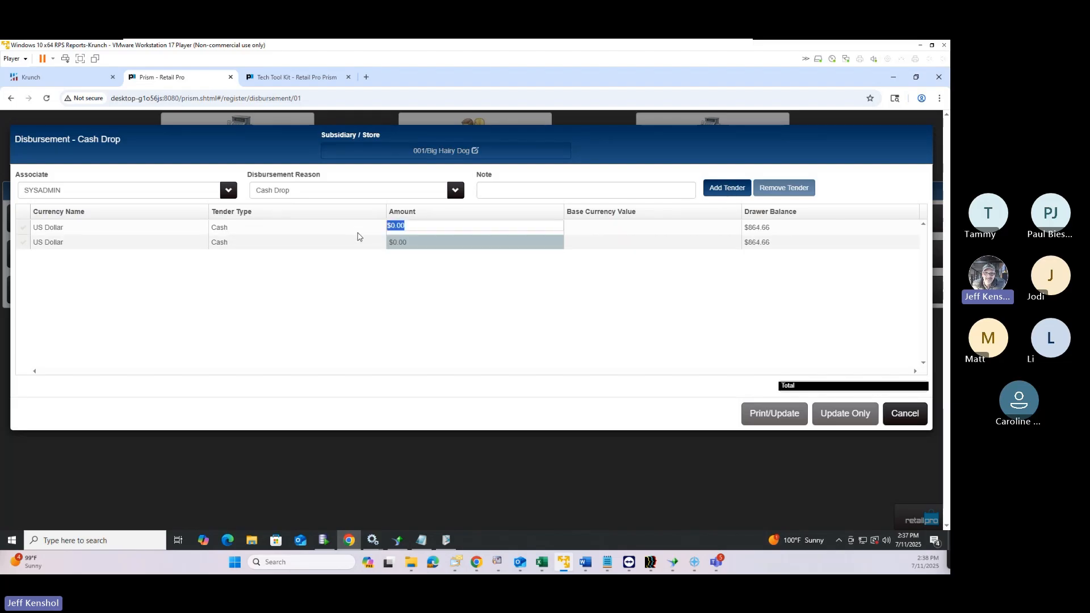
pyautogui.write('100')
pyautogui.click(632, 249)
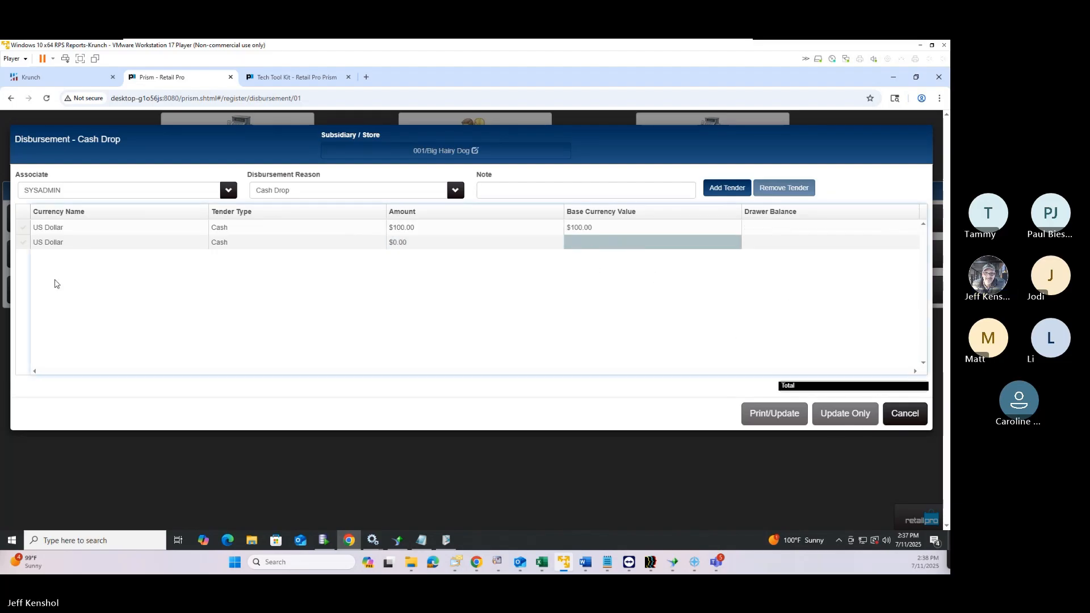
pyautogui.click(66, 244)
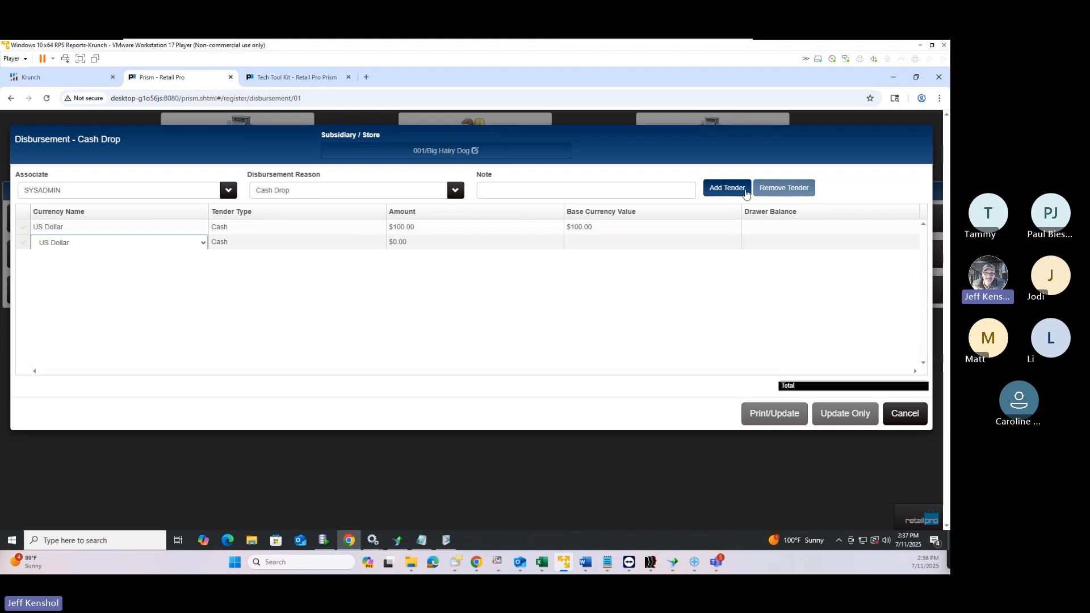
pyautogui.click(278, 247)
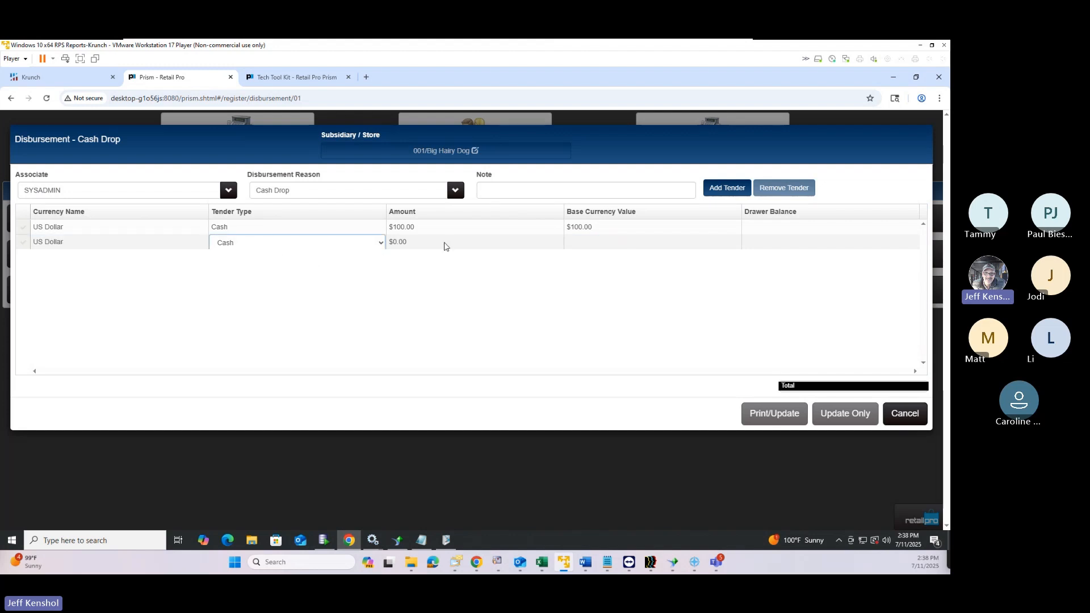
pyautogui.click(442, 242)
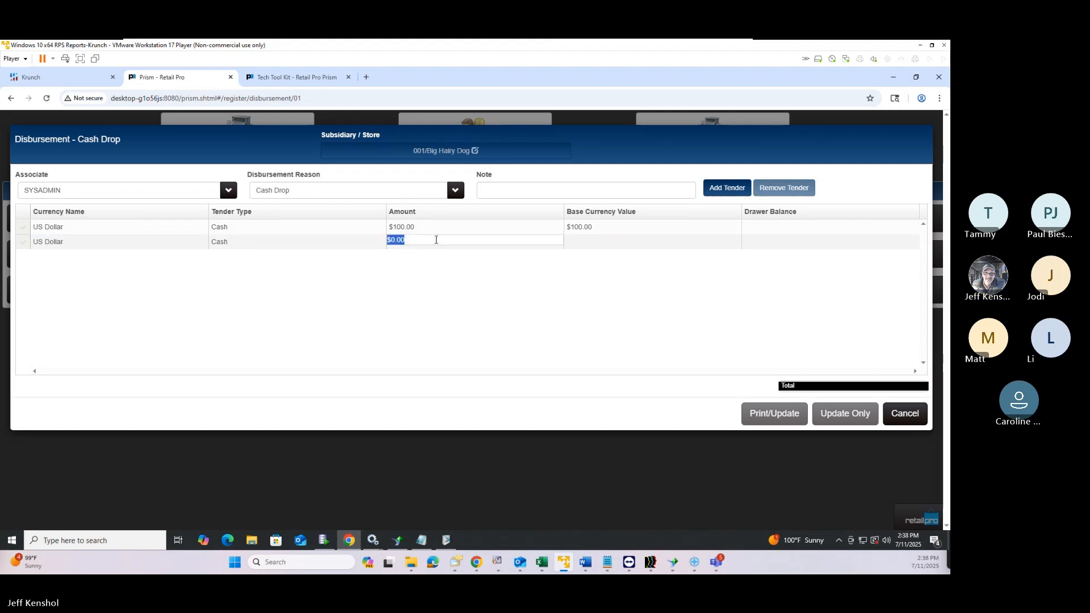
# Discard the Cash Drop draft and start a fresh Cash Drop disbursement
pyautogui.click(902, 419)
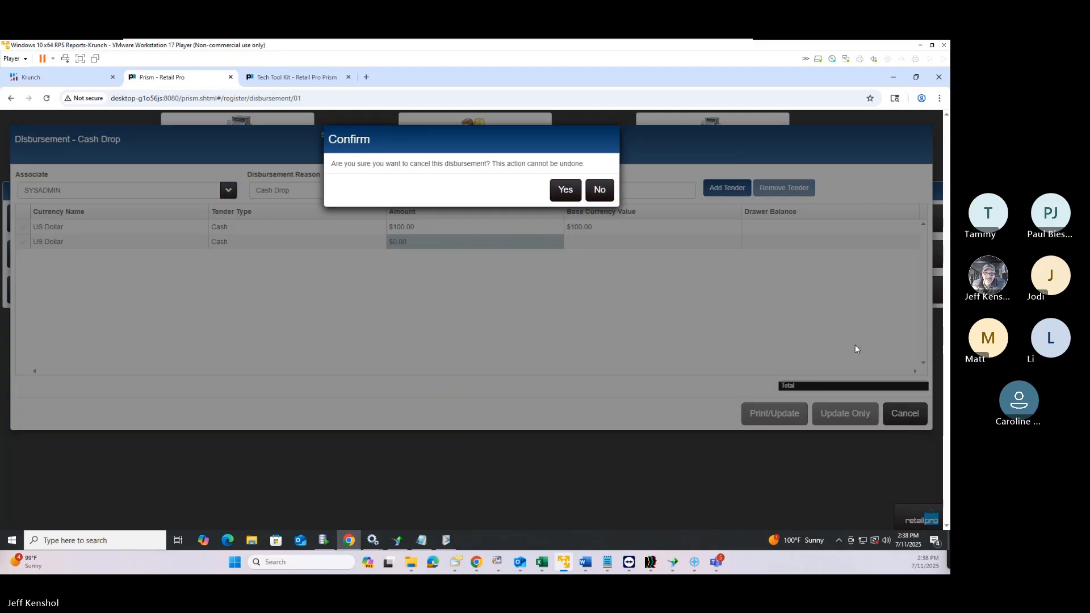
pyautogui.click(565, 190)
pyautogui.click(105, 260)
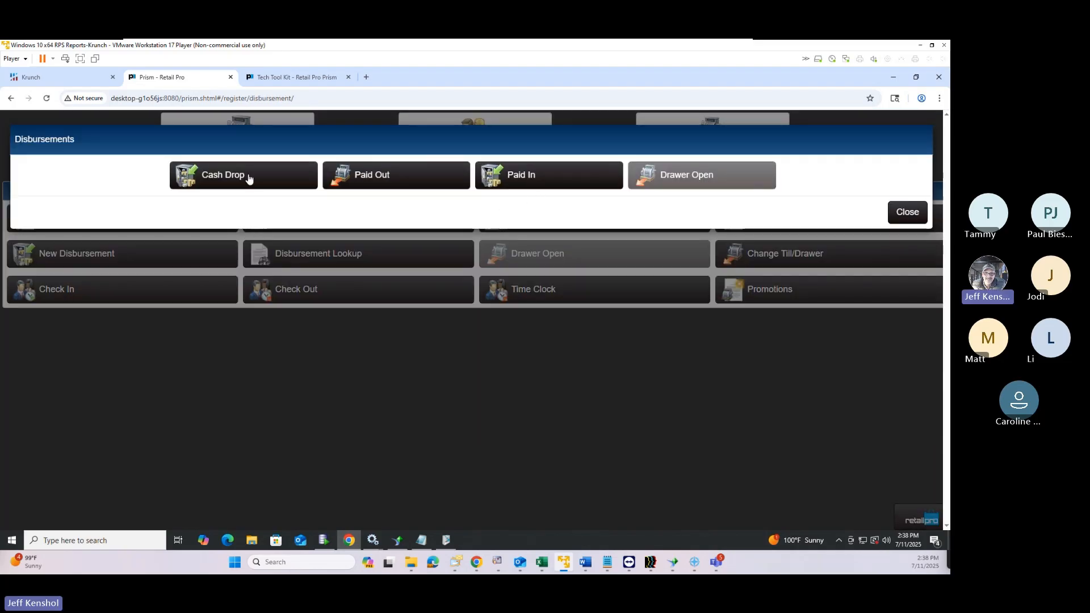
pyautogui.click(246, 178)
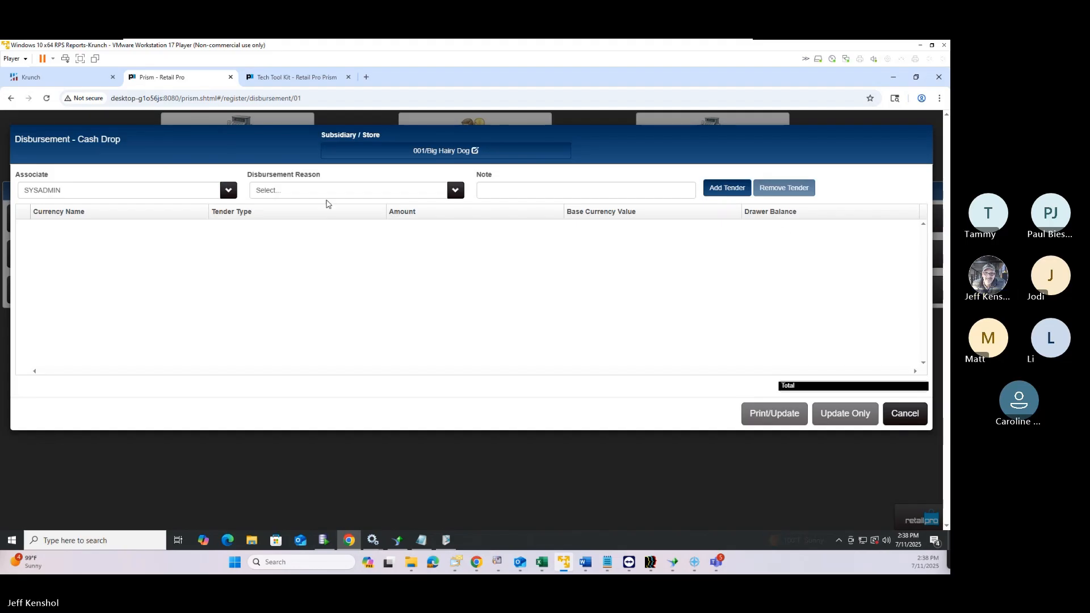
# Set the reason to Cash Drop and add a $100.00 US Dollar cash tender
pyautogui.click(281, 193)
pyautogui.click(328, 261)
pyautogui.click(728, 193)
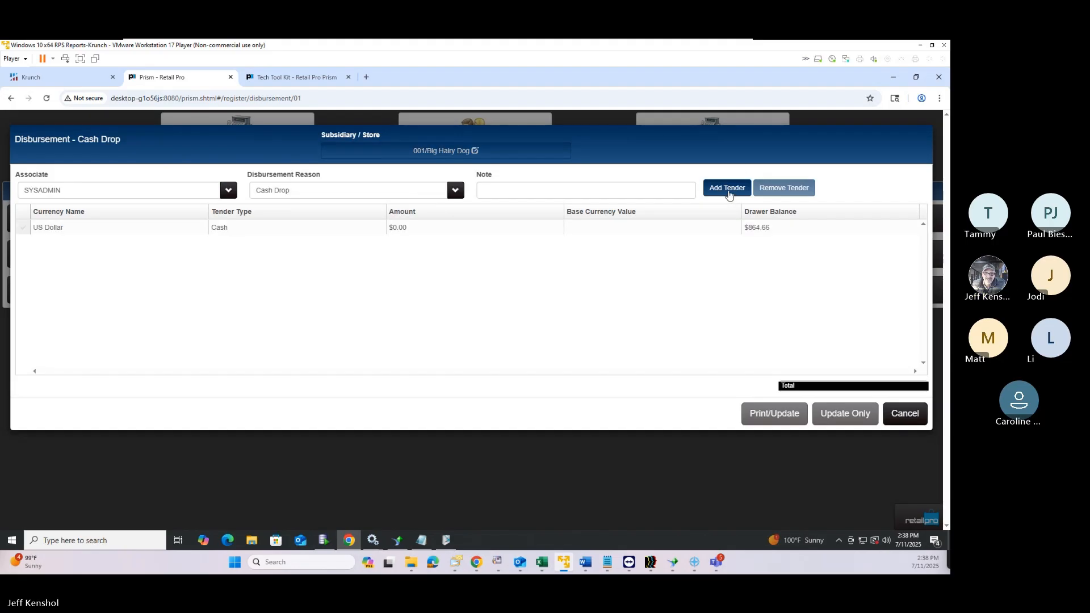
pyautogui.click(434, 230)
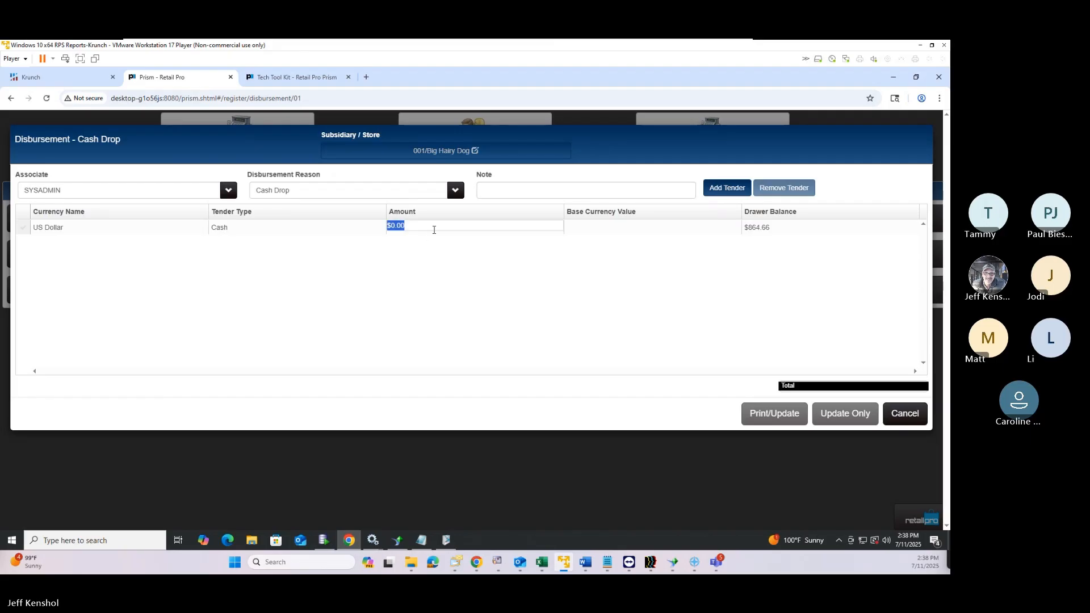
pyautogui.write('100')
pyautogui.press('Tab')
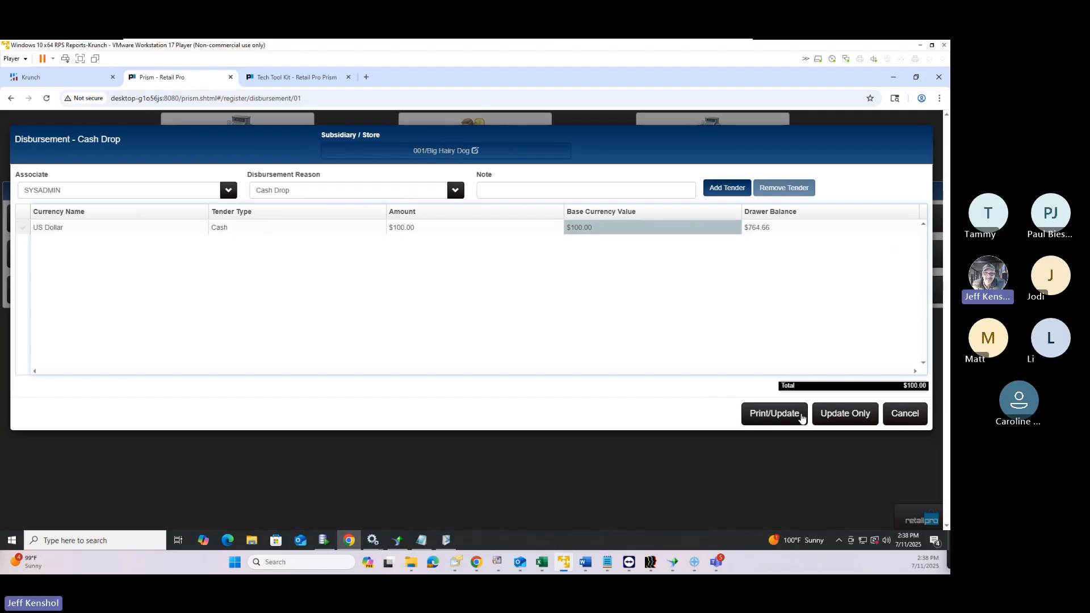
# Save the drop and preview 2 copies in Disbursements 40col design without printing
pyautogui.click(786, 418)
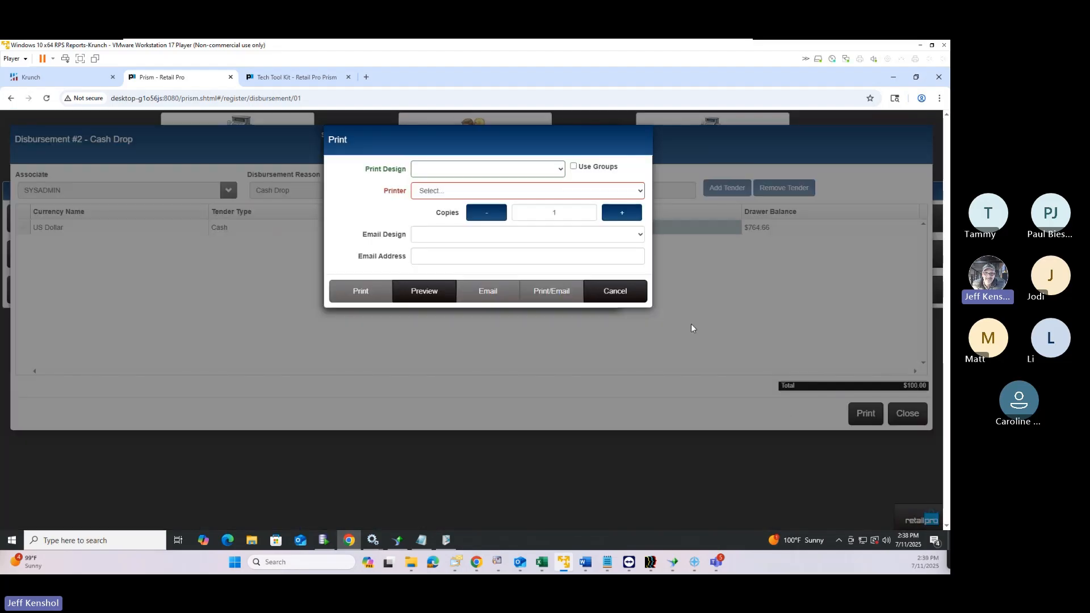
pyautogui.click(623, 216)
pyautogui.click(457, 172)
pyautogui.click(442, 193)
pyautogui.click(416, 299)
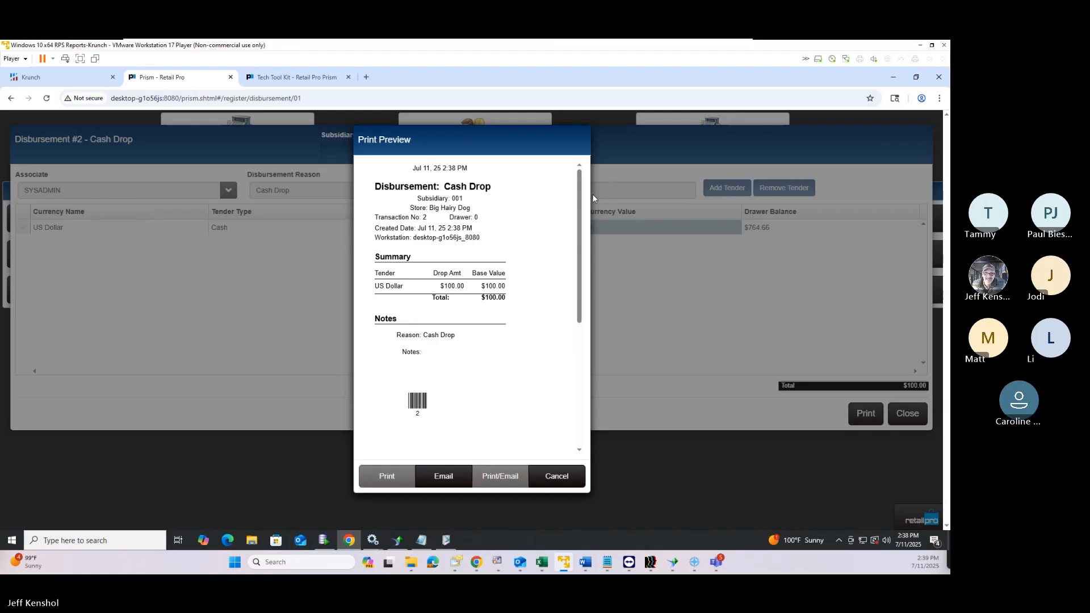
pyautogui.click(558, 479)
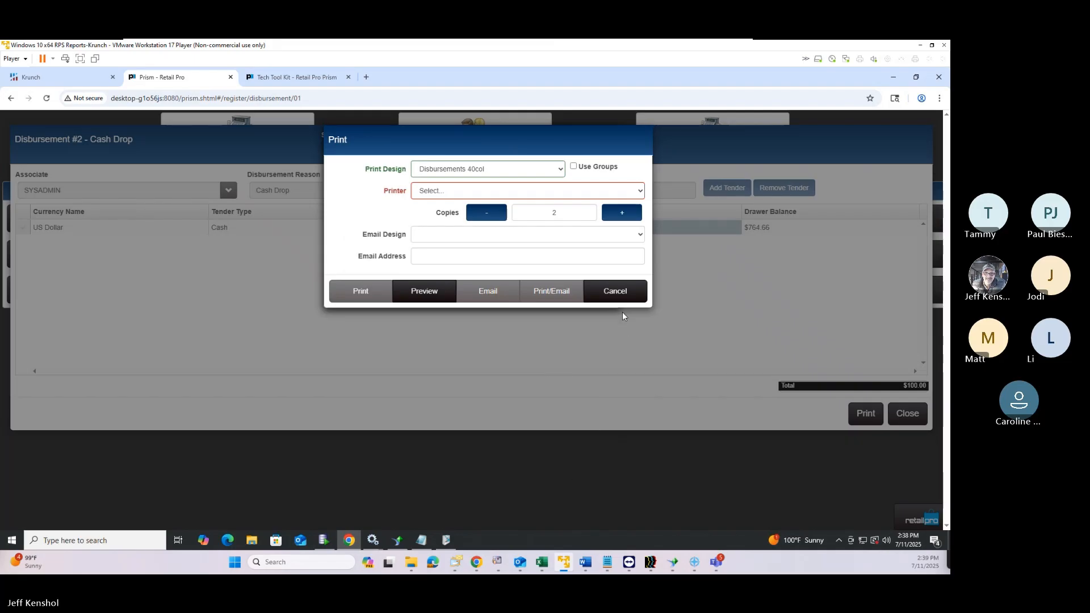
pyautogui.click(623, 294)
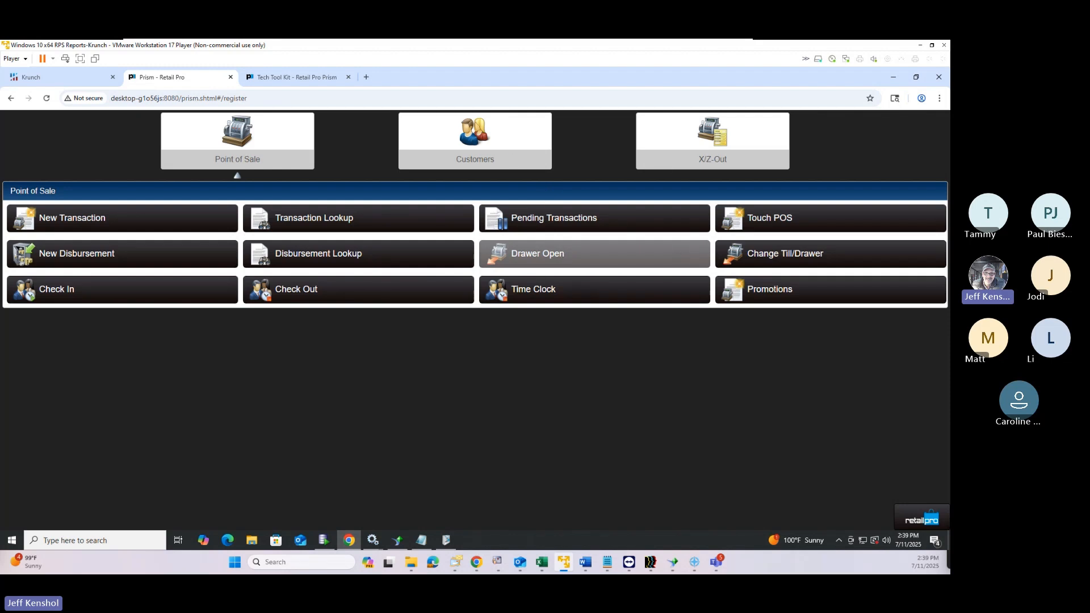
# Glance at the Word outline's X/Z Outs topics, then show Prism's X-Out and Z-Out choices
pyautogui.moveTo(949, 77); pyautogui.dragTo(663, 67)
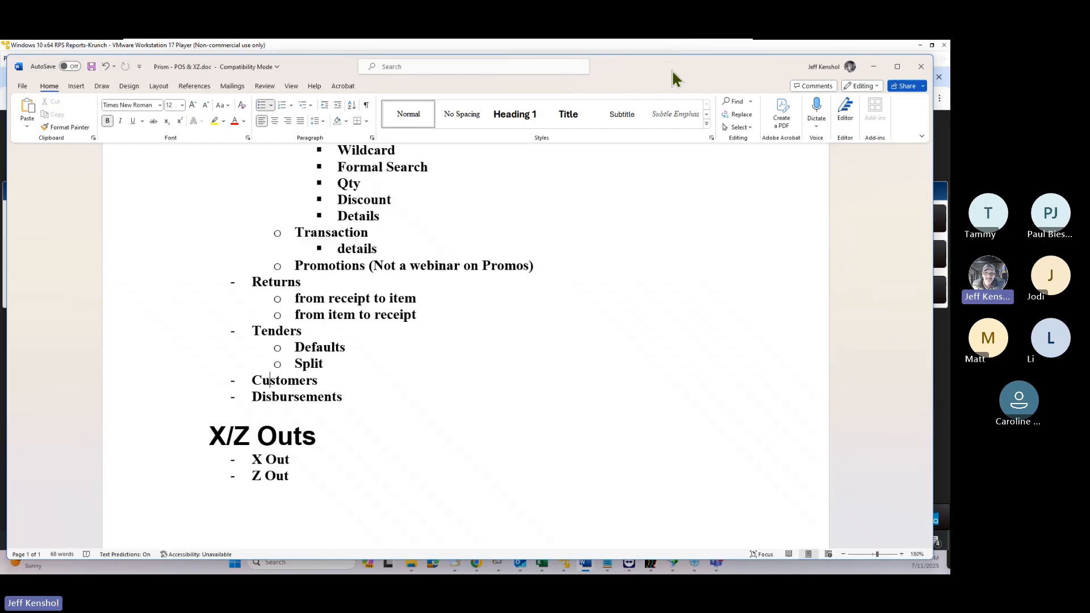
pyautogui.moveTo(673, 69); pyautogui.dragTo(1089, 67)
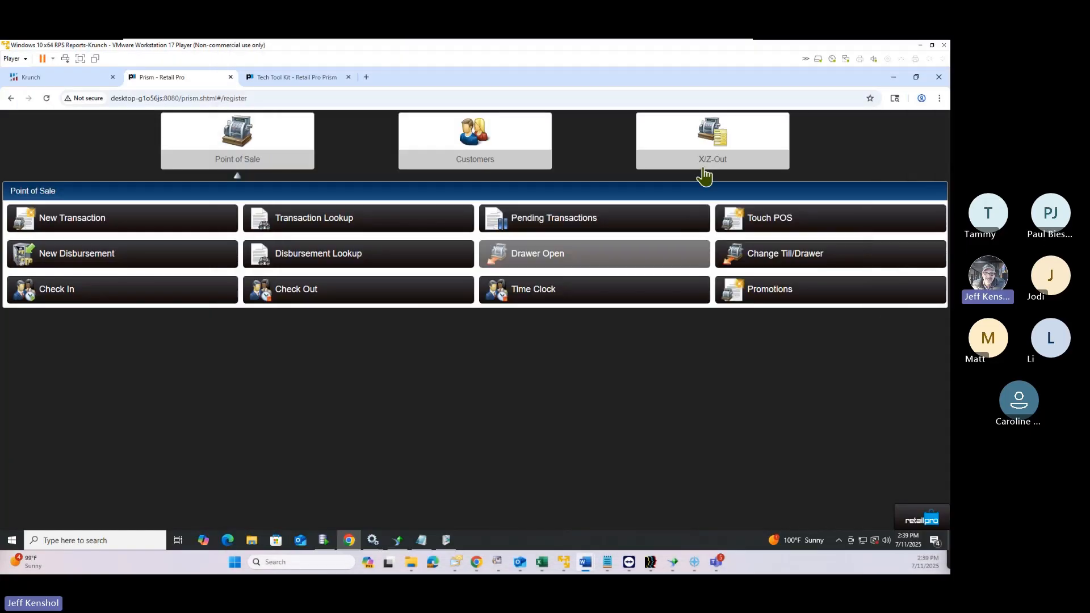
pyautogui.click(714, 149)
pyautogui.click(713, 149)
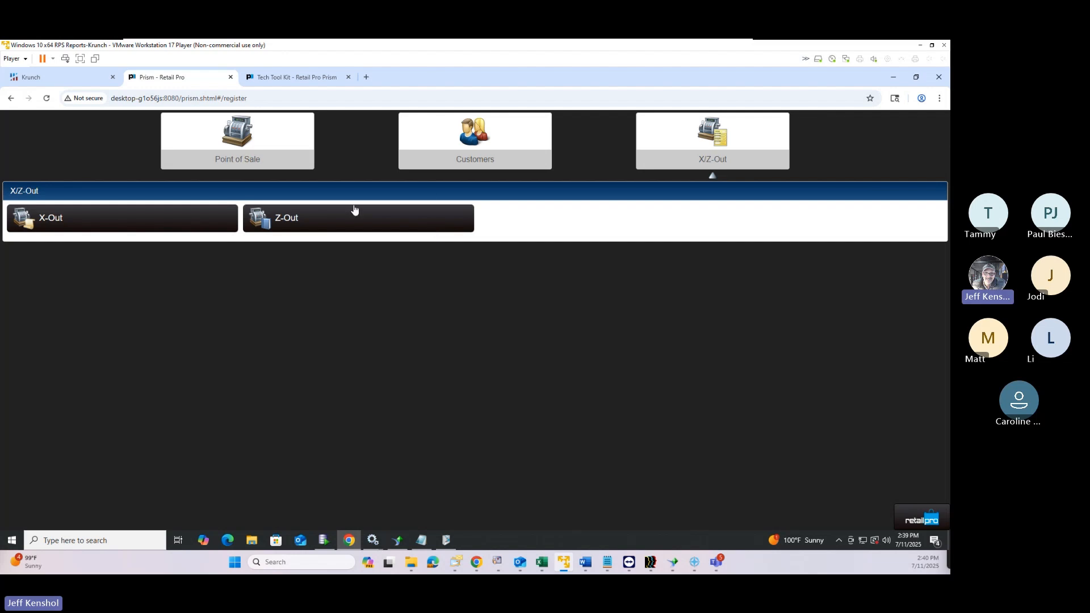
# Start a Z-Out close of the open register to reach its US Dollar count, with $150.00 to leave
pyautogui.click(338, 220)
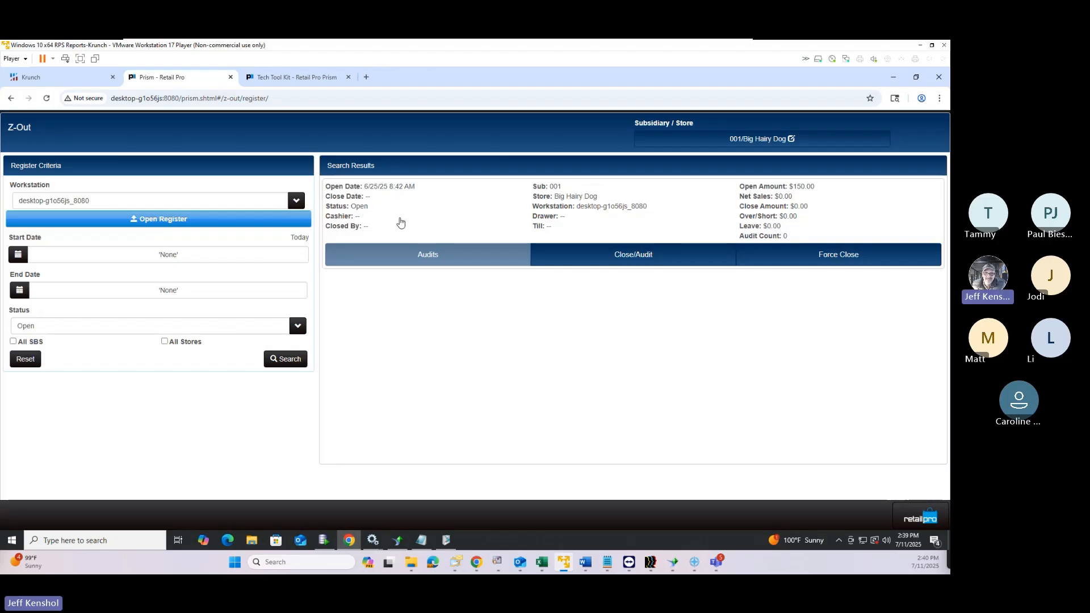
pyautogui.moveTo(364, 189); pyautogui.dragTo(401, 189)
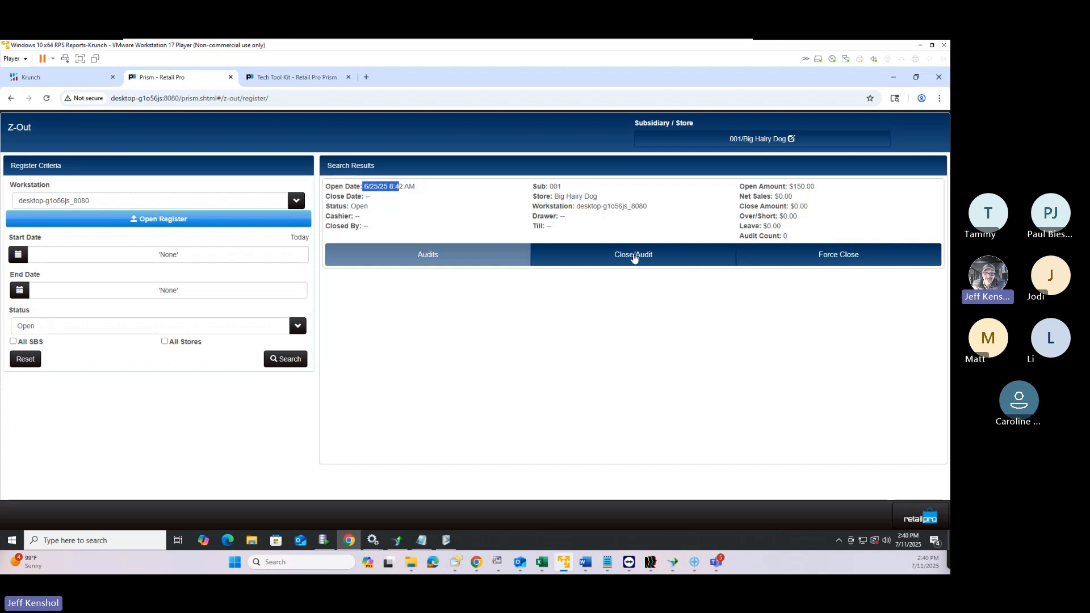
pyautogui.click(634, 257)
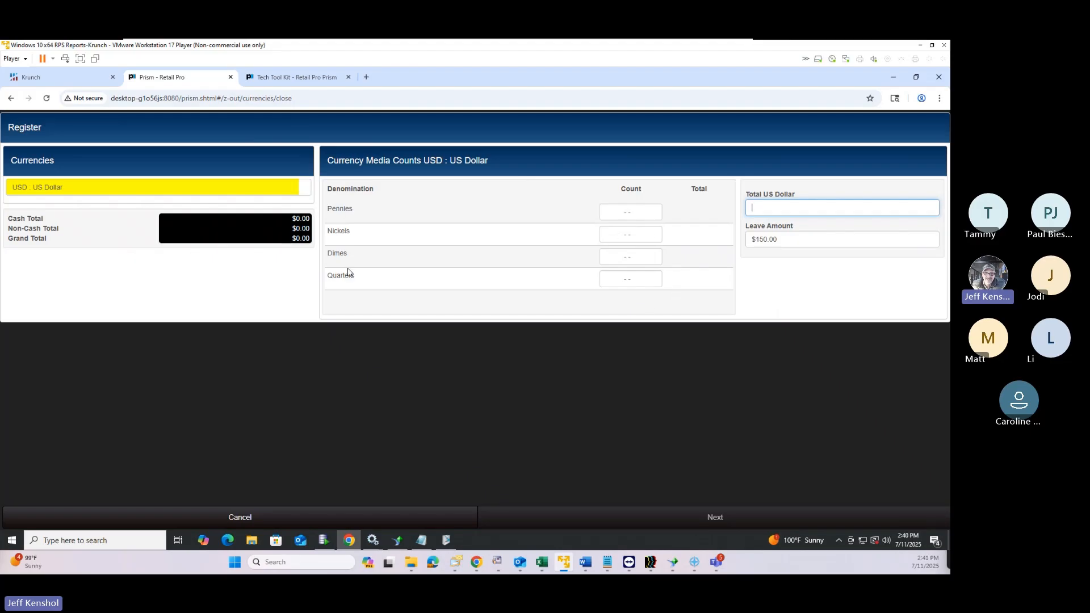
# Record a $350.00 Total US Dollar count, replacing the initial 300, then proceed to non-cash tenders
pyautogui.click(762, 210)
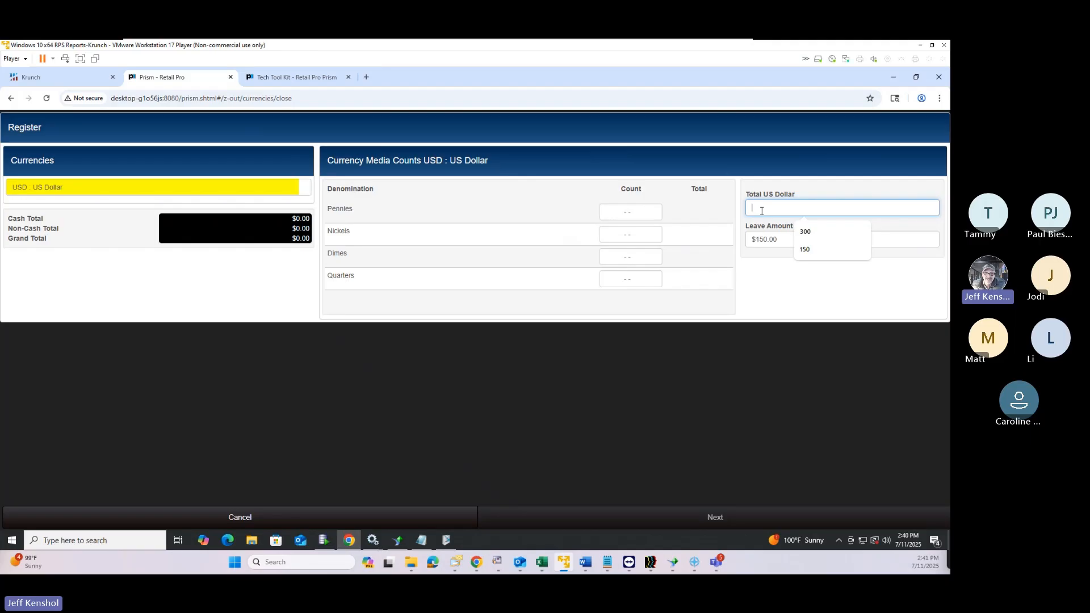
pyautogui.write('300')
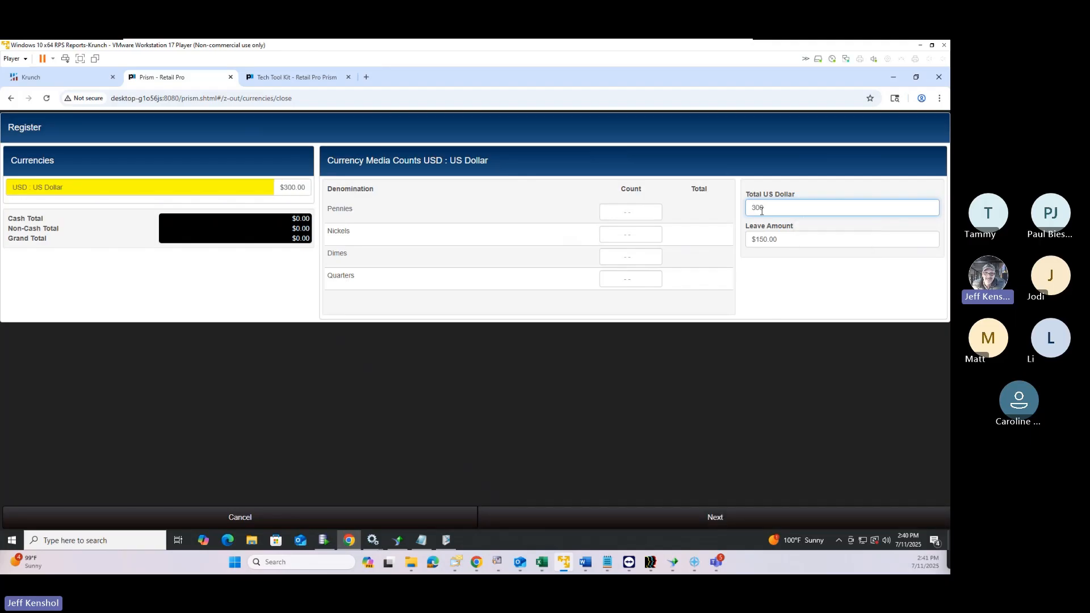
pyautogui.click(626, 213)
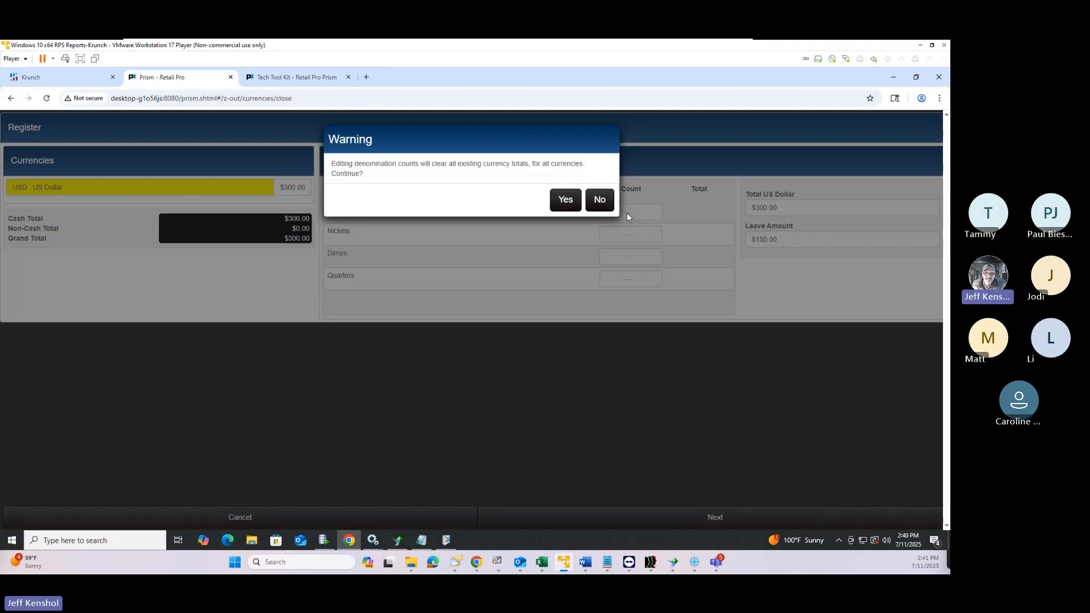
pyautogui.click(567, 201)
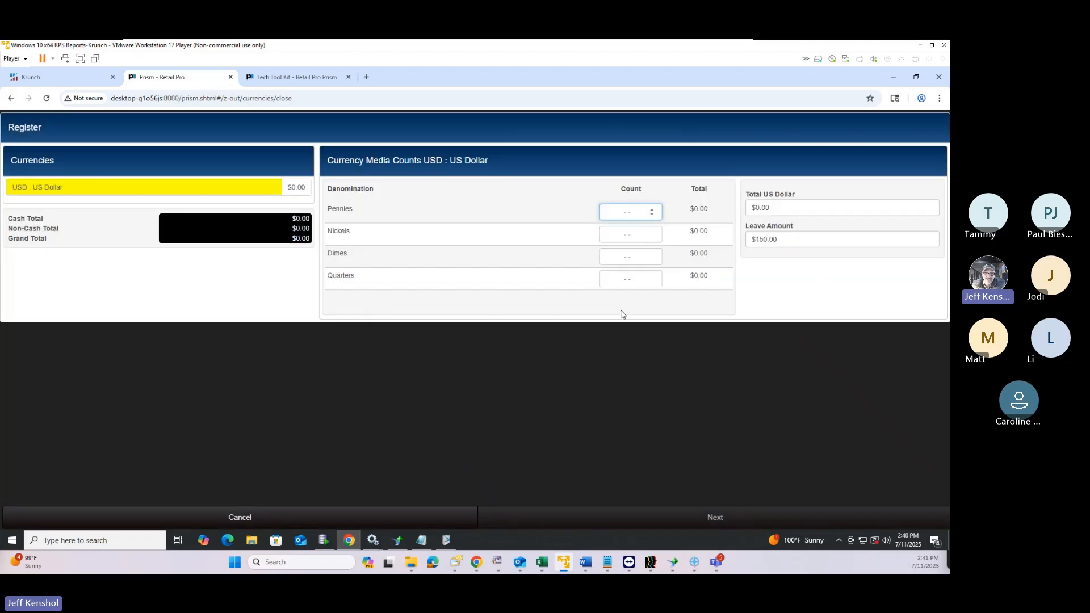
pyautogui.click(775, 208)
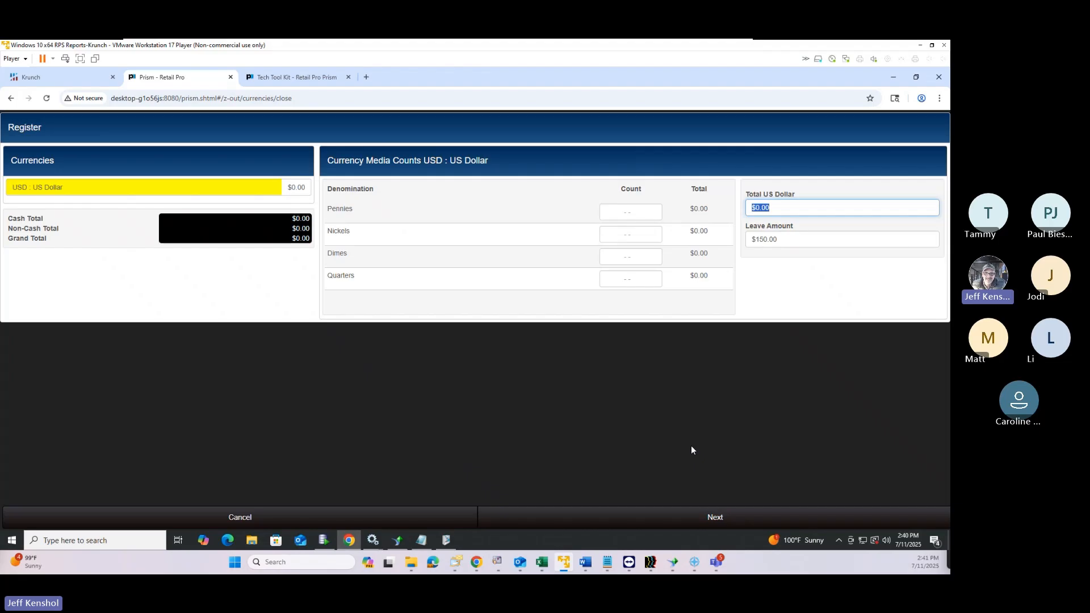
pyautogui.write('350')
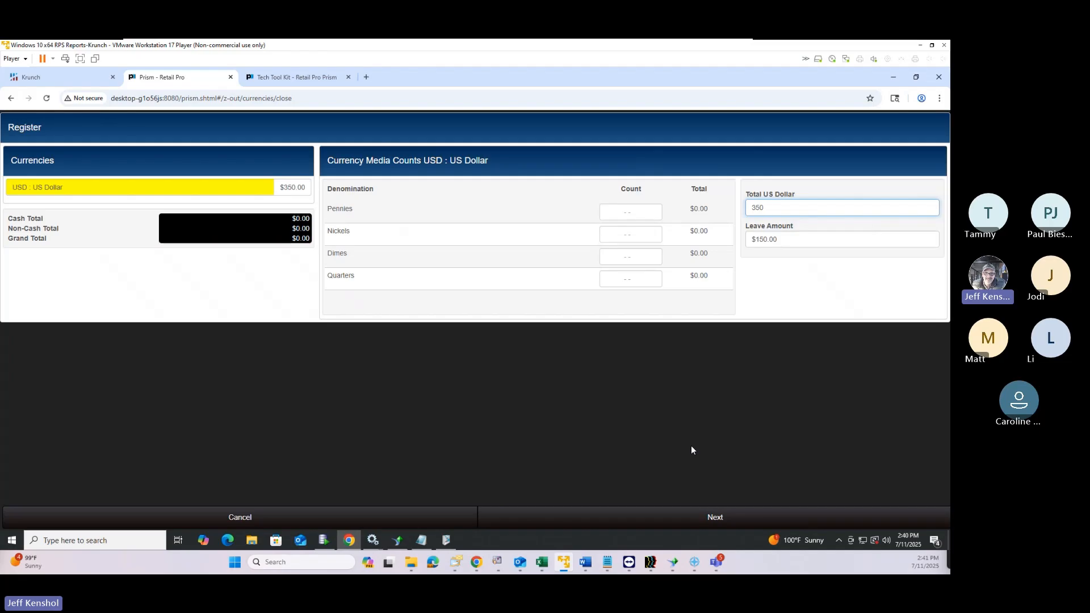
pyautogui.press('Tab')
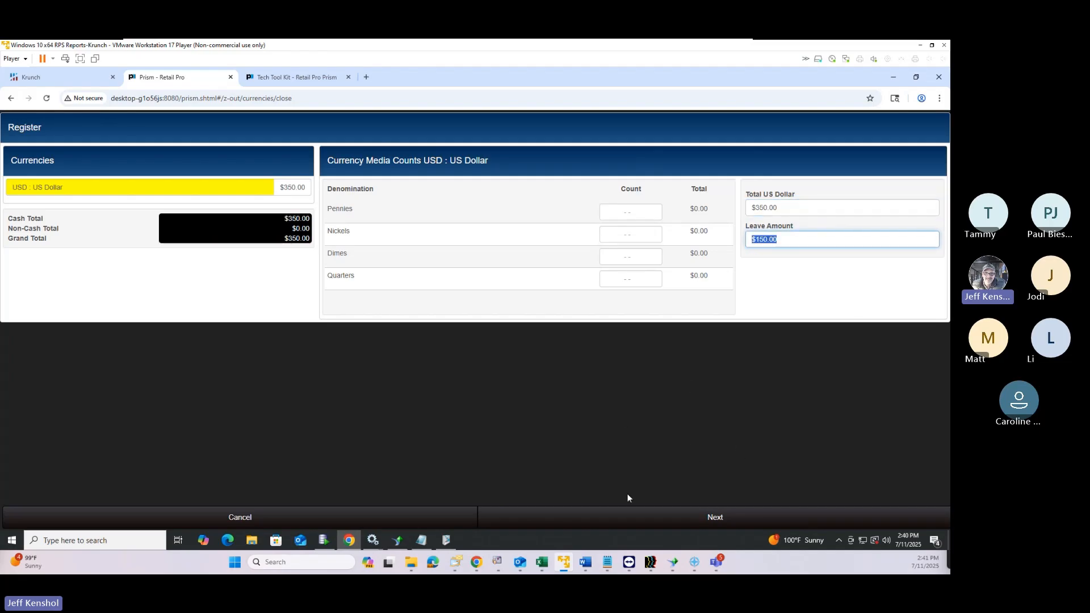
pyautogui.click(713, 523)
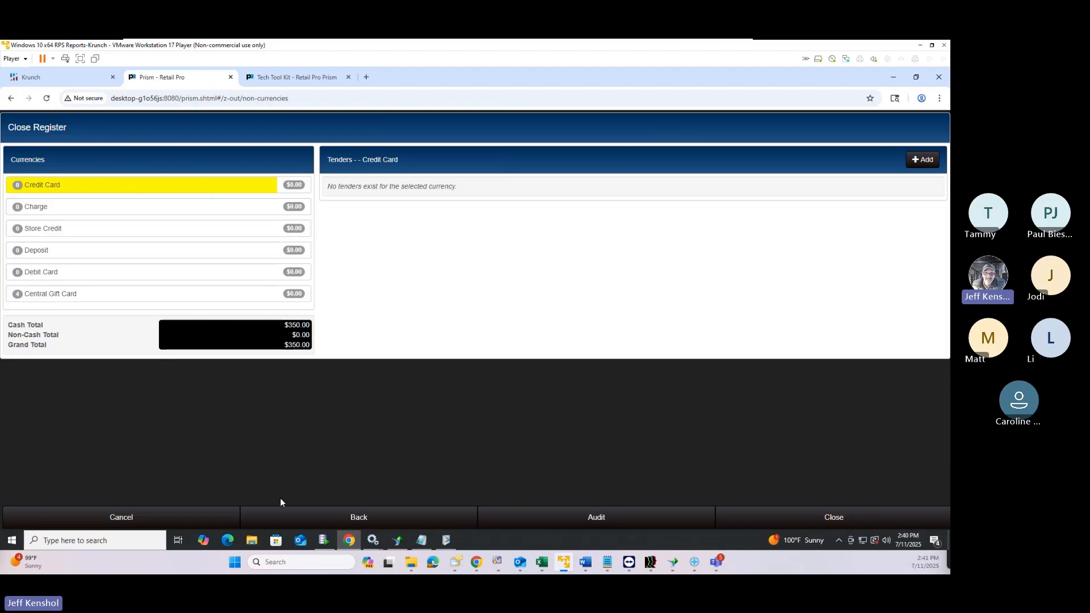
# Under Central Gift Card, check off tenders #29, #35, #34 and #33 as audited
pyautogui.click(65, 208)
pyautogui.click(19, 190)
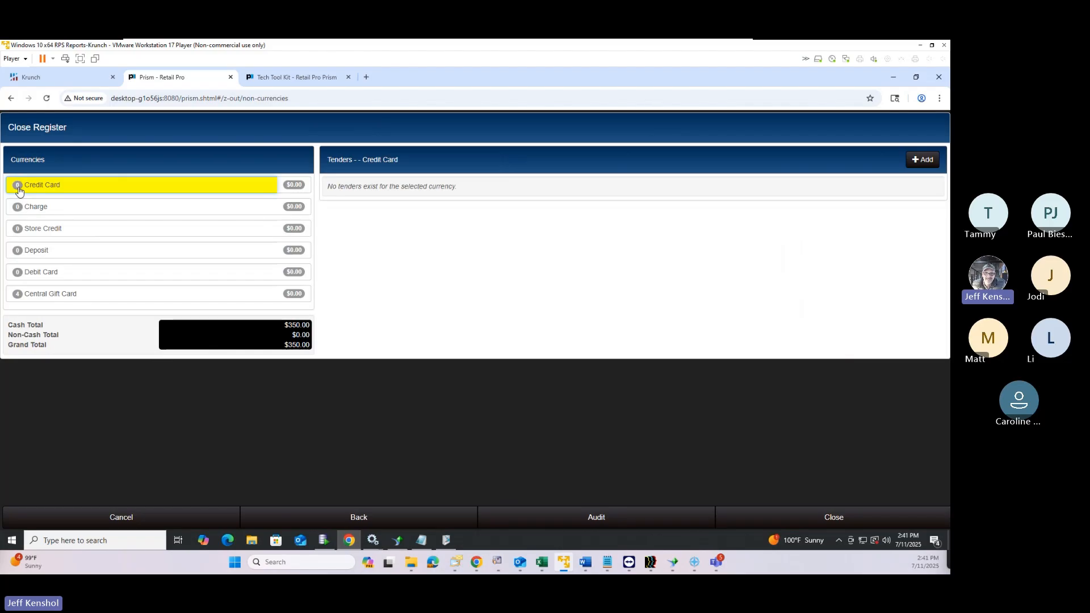
pyautogui.click(74, 299)
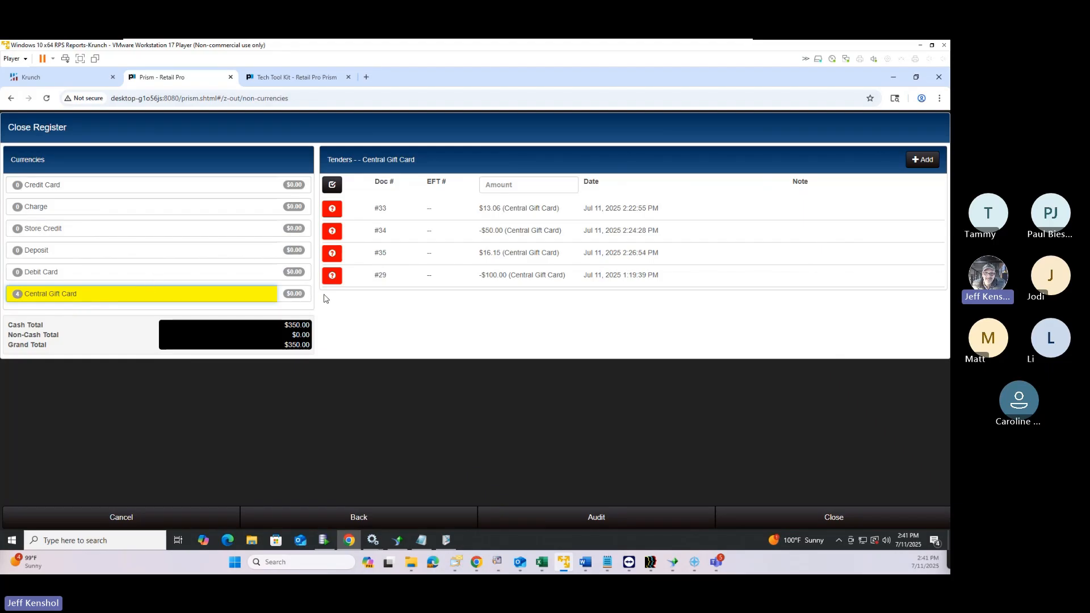
pyautogui.click(334, 276)
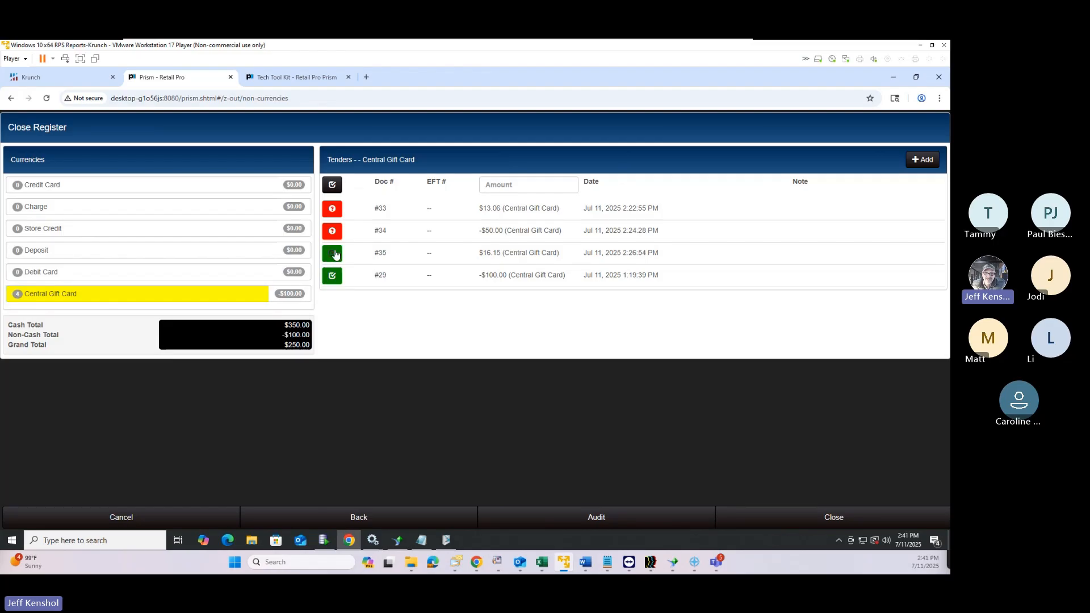
pyautogui.click(333, 253)
pyautogui.click(333, 232)
pyautogui.click(333, 210)
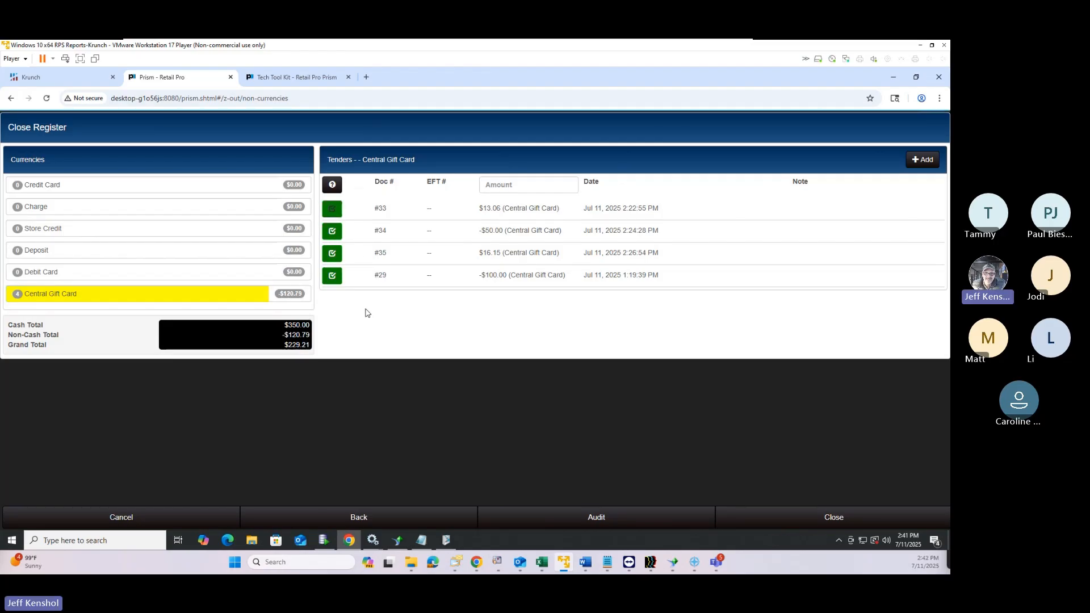
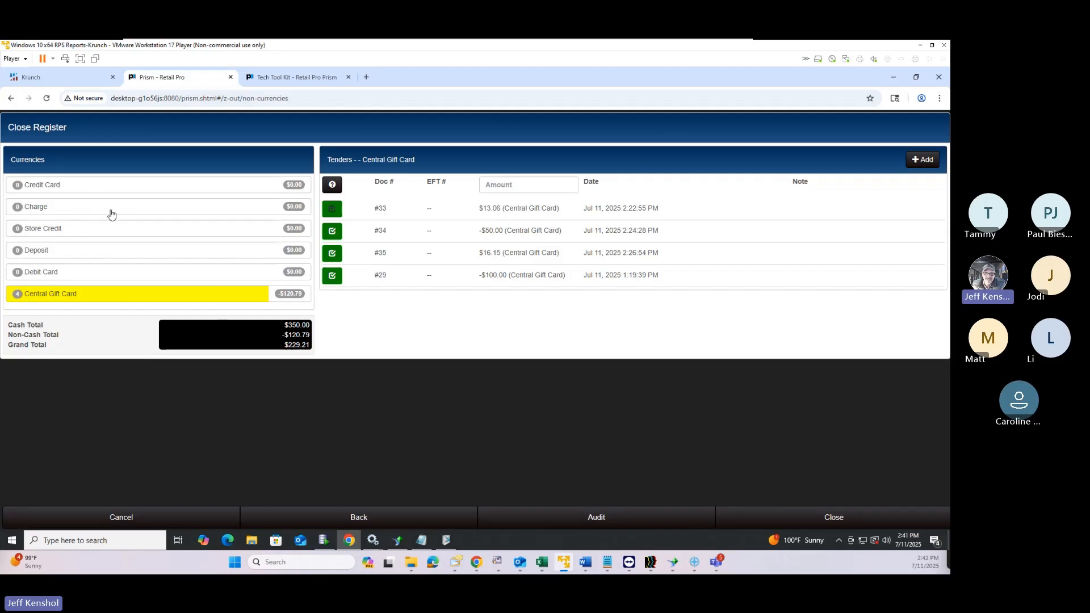
# Close the register, confirm the closure, then go back to recount the $350.00 cash count
pyautogui.click(829, 519)
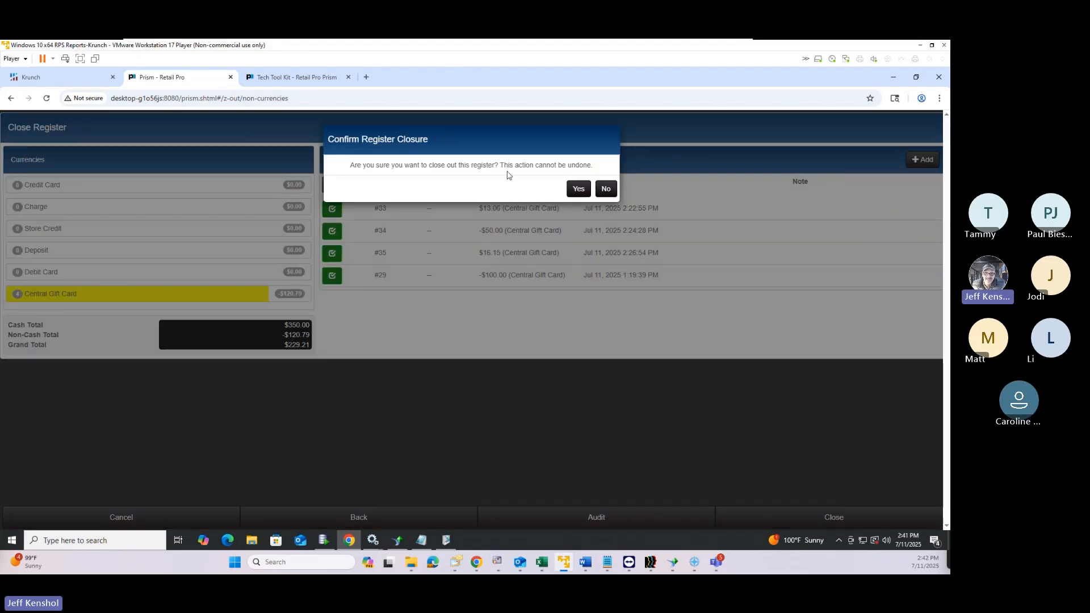
pyautogui.click(578, 189)
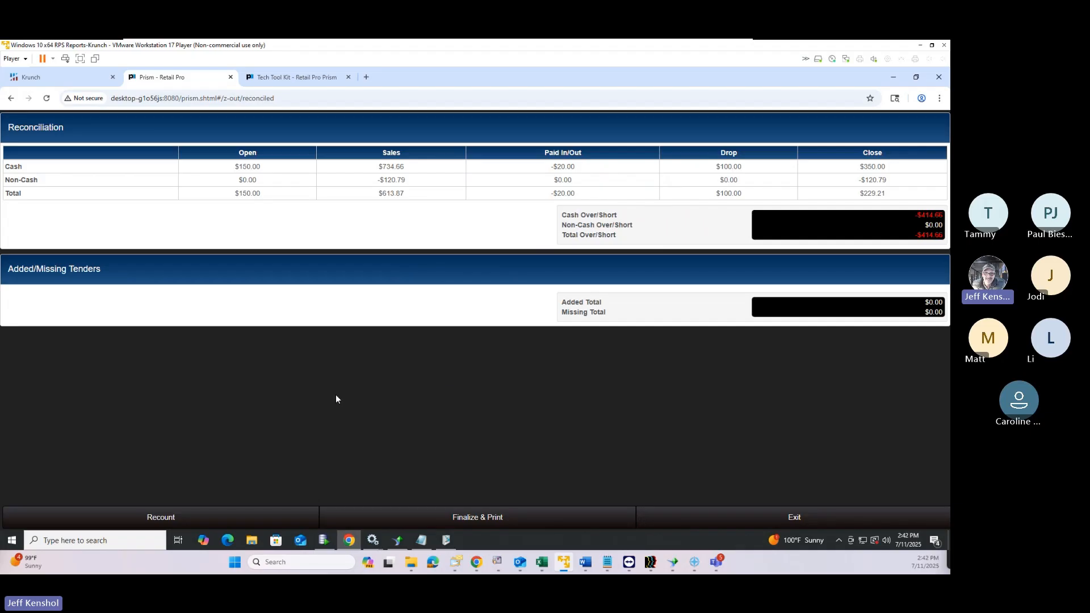
pyautogui.click(169, 521)
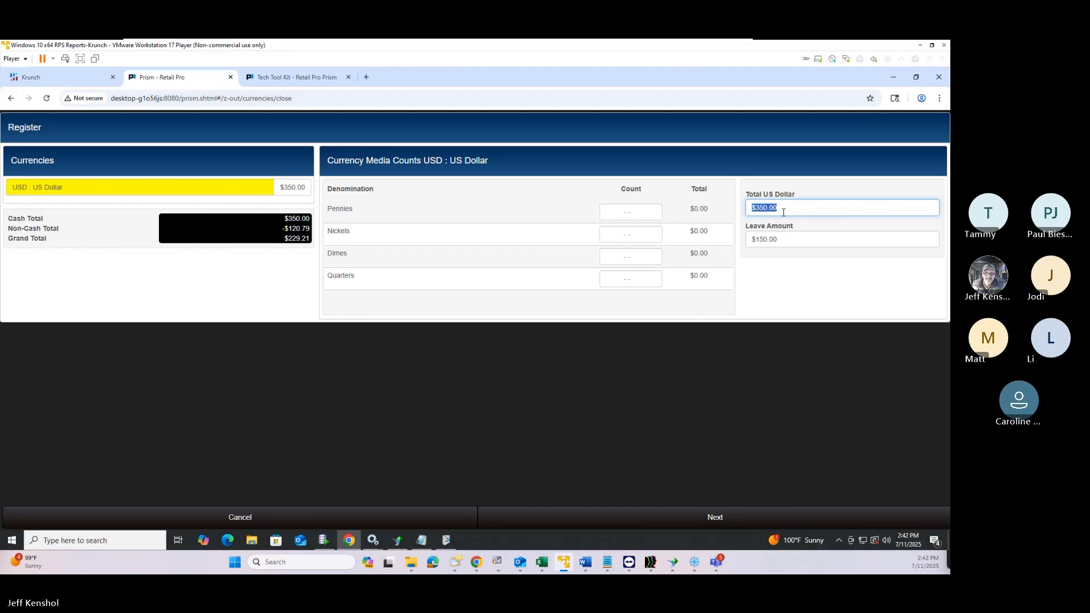
# Recount Total US Dollar as $774.00 and close again, showing a $9.34 cash overage
pyautogui.write('774')
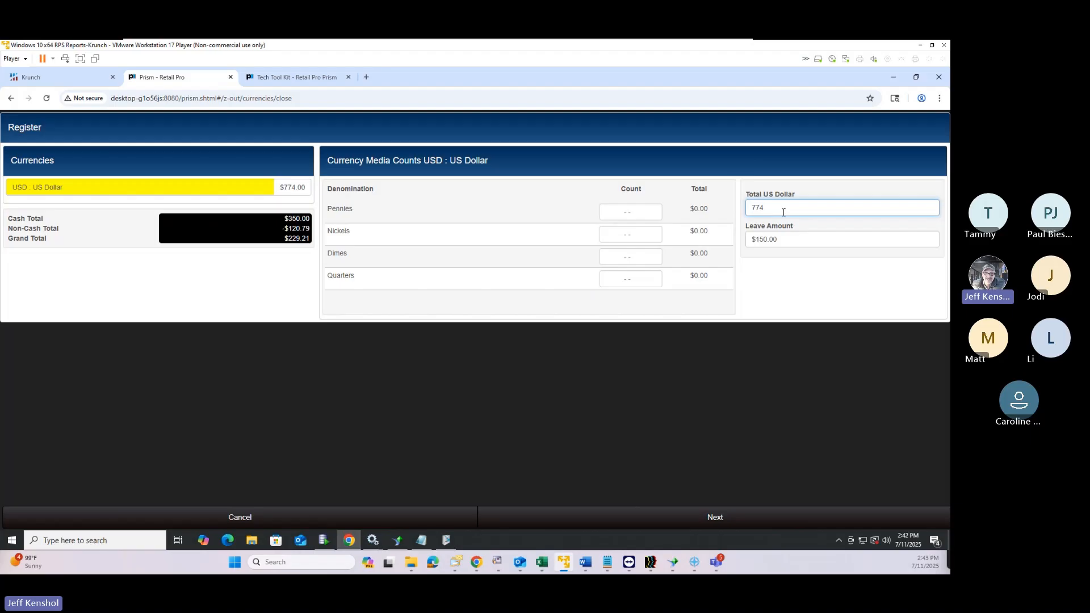
pyautogui.press('Tab')
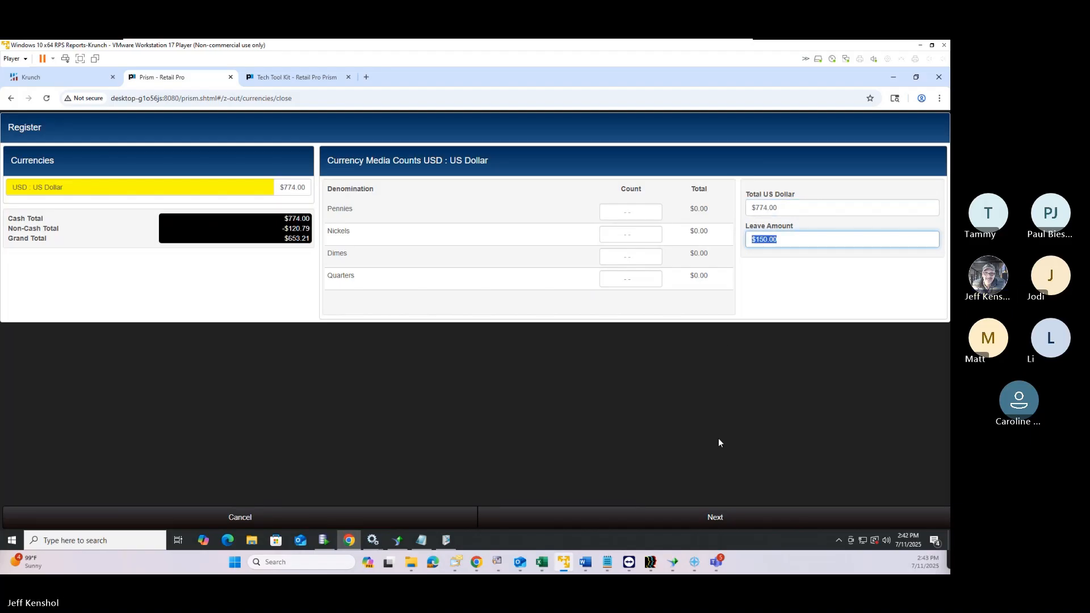
pyautogui.click(704, 519)
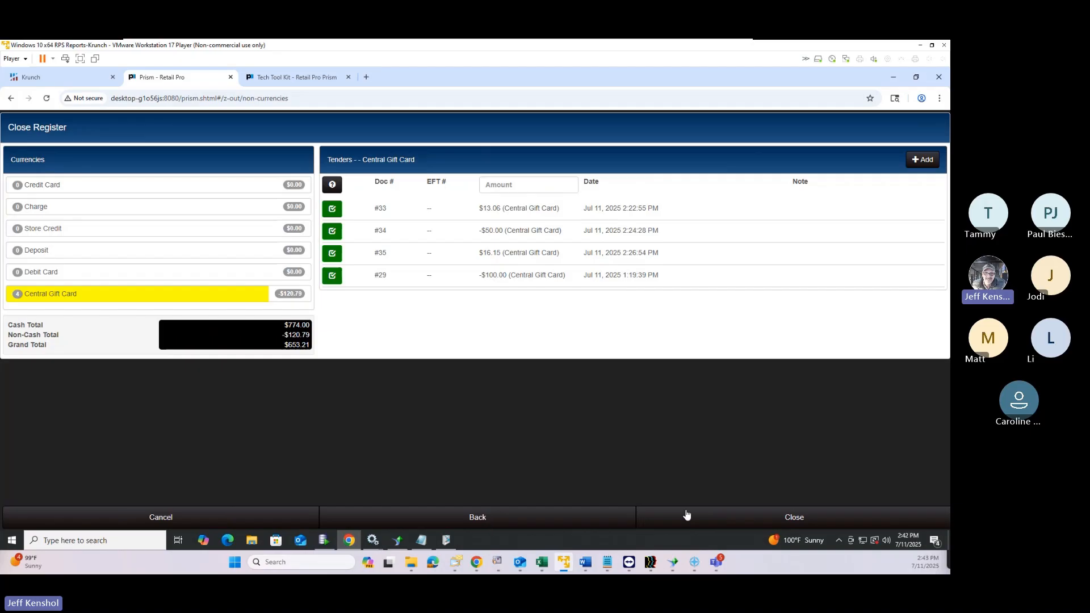
pyautogui.click(761, 517)
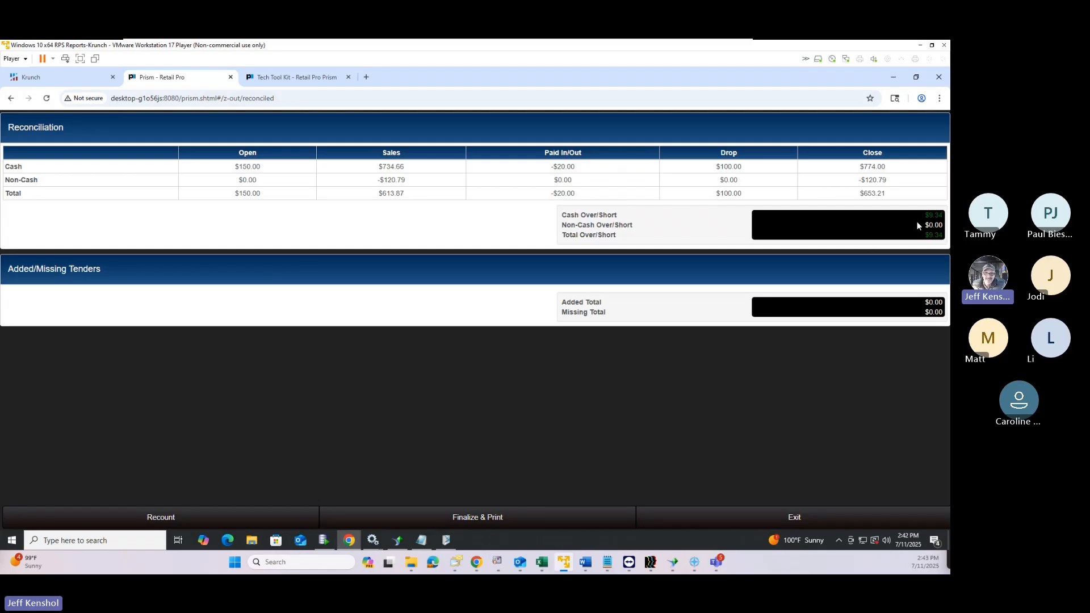
pyautogui.moveTo(925, 215); pyautogui.dragTo(945, 222)
# Finalize the close and preview it with the Z Out Close 40 Col print design
pyautogui.click(485, 514)
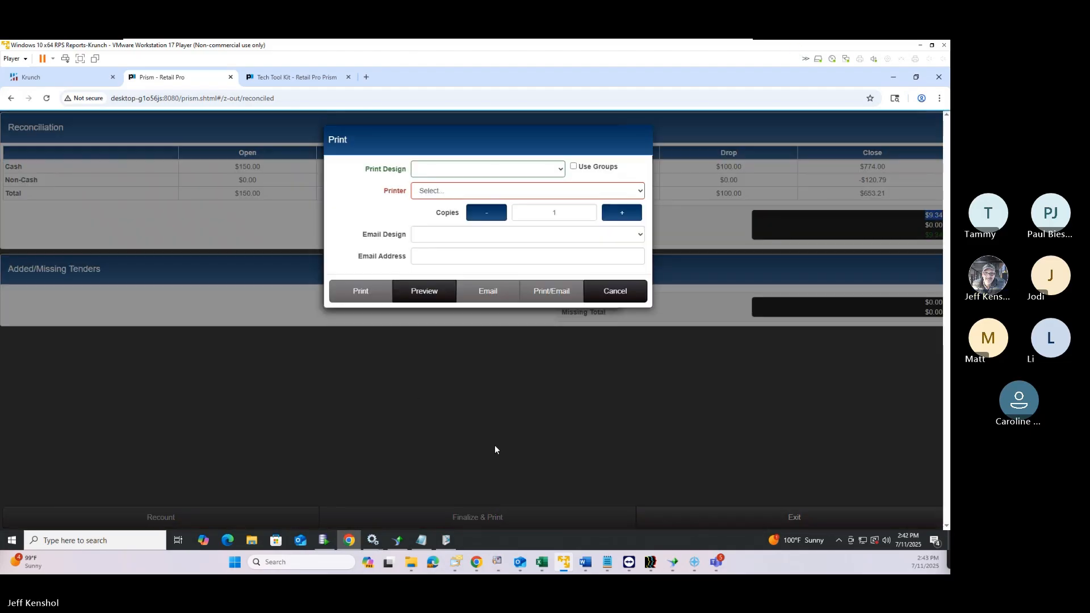
pyautogui.click(441, 169)
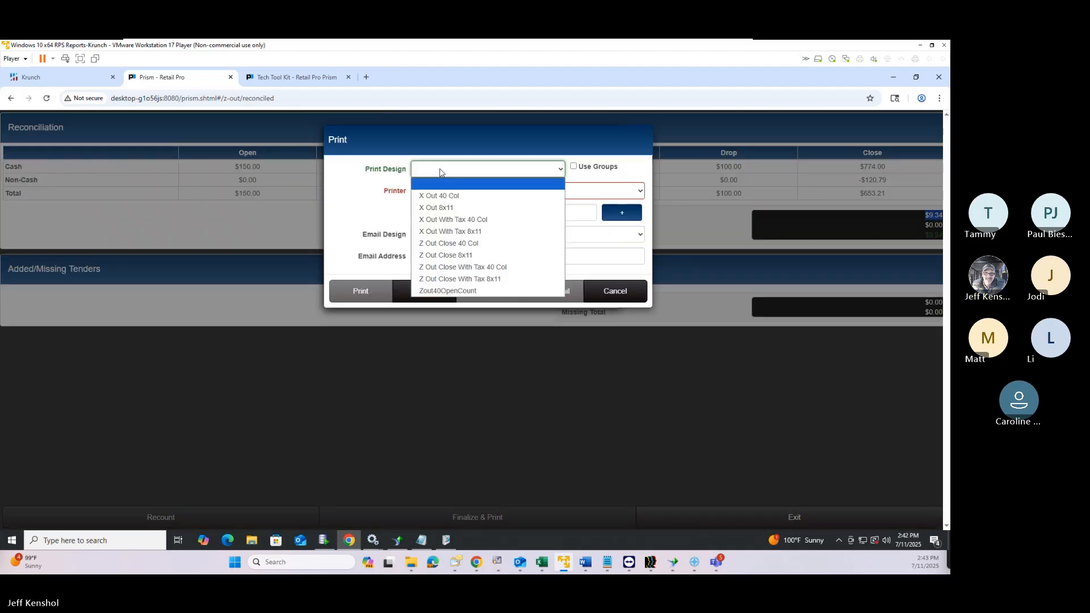
pyautogui.click(454, 246)
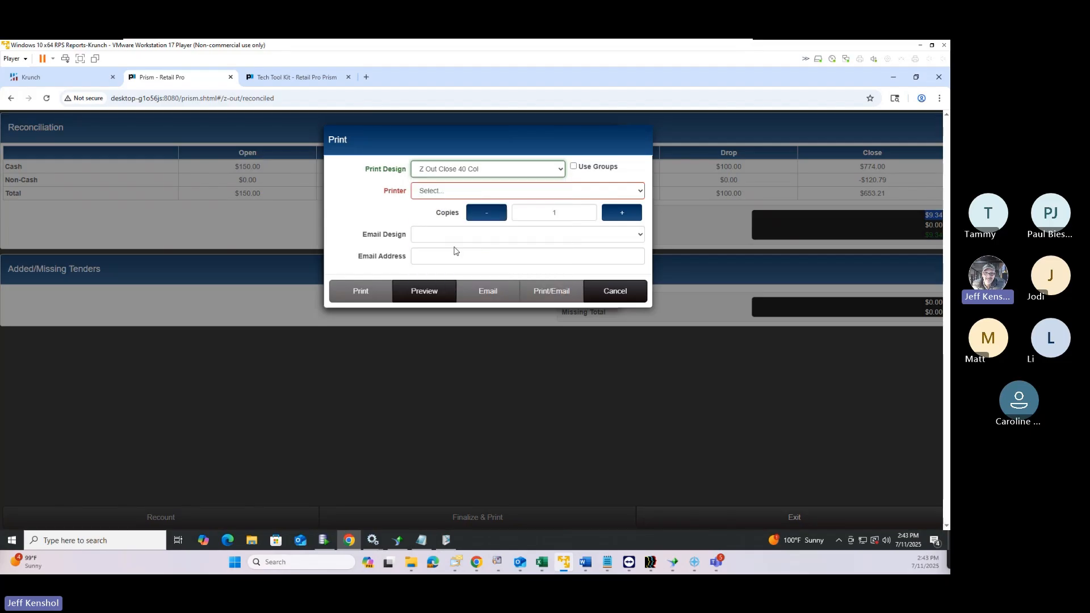
pyautogui.click(431, 292)
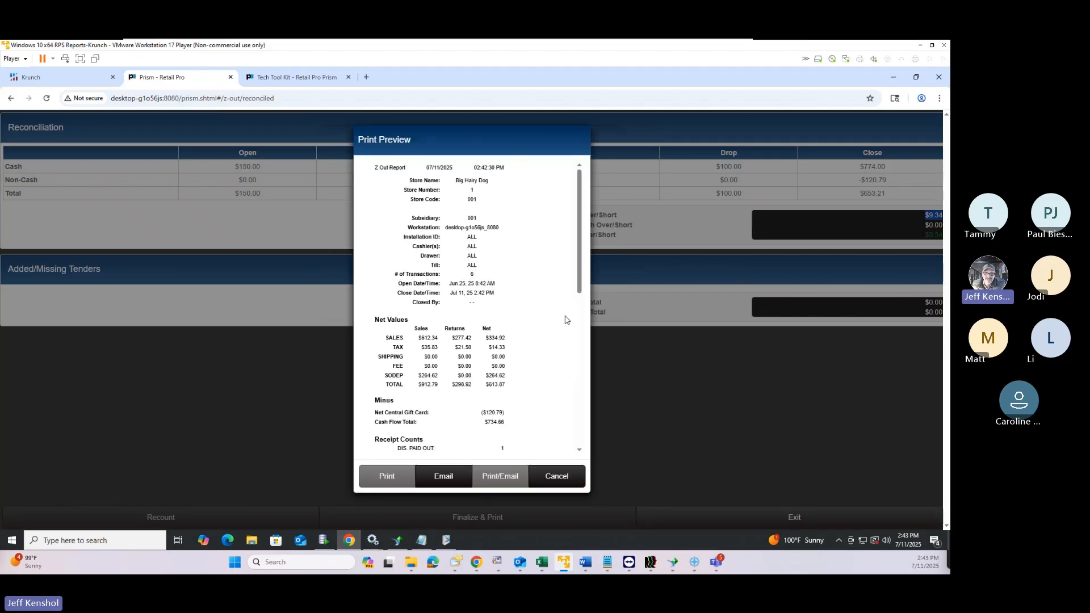
# Scroll the preview and highlight the $613.87 net total and $734.66 cash flow total
pyautogui.keyDown('ctrl'); pyautogui.scroll(5, 367, 349); pyautogui.keyUp('ctrl')
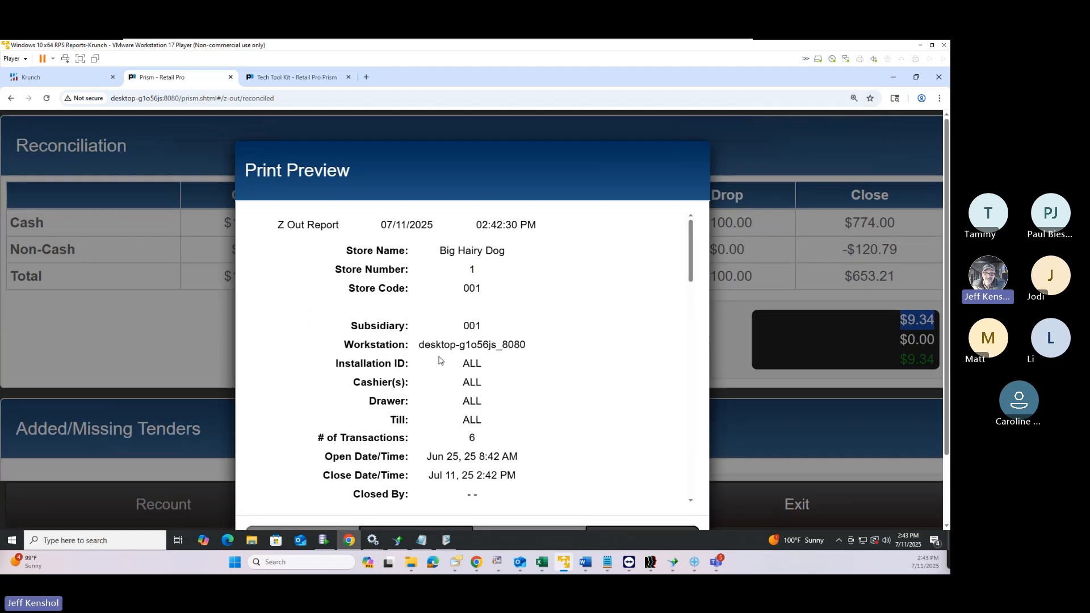
pyautogui.scroll(-2, 454, 375)
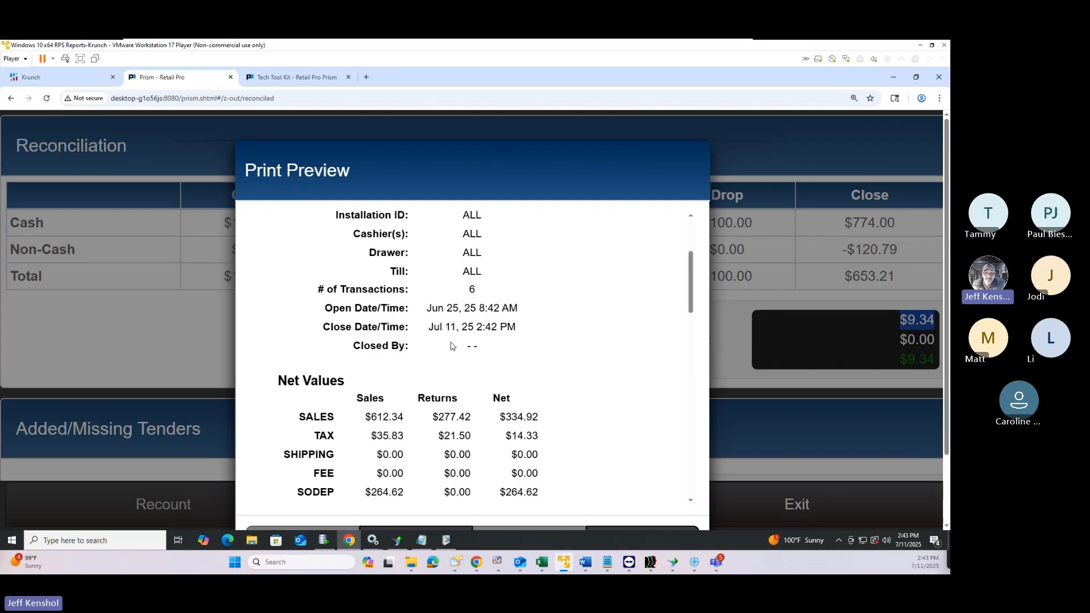
pyautogui.scroll(-2, 451, 345)
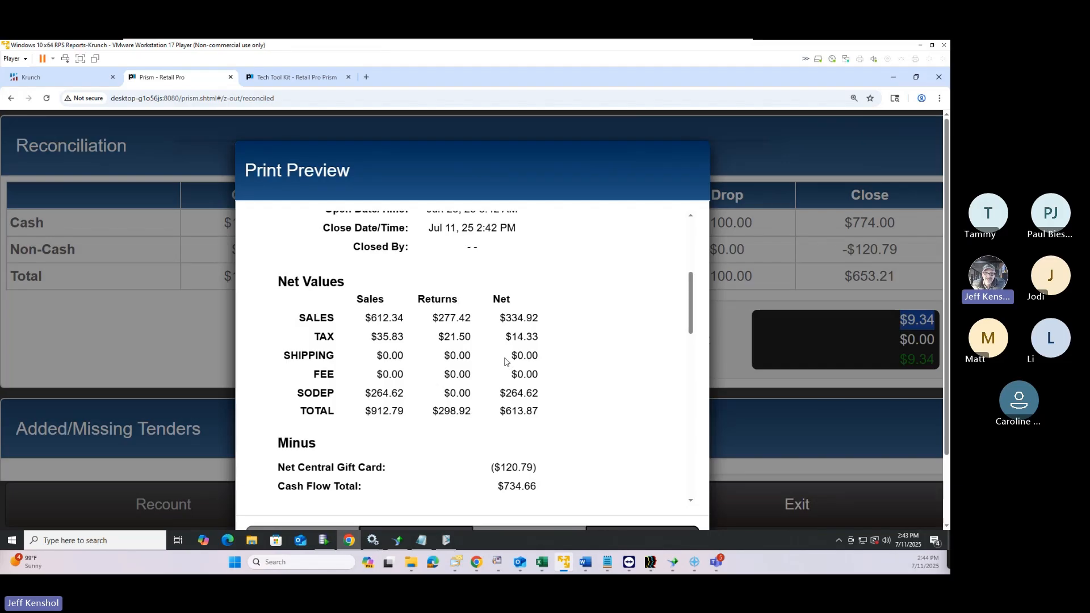
pyautogui.scroll(-1, 506, 361)
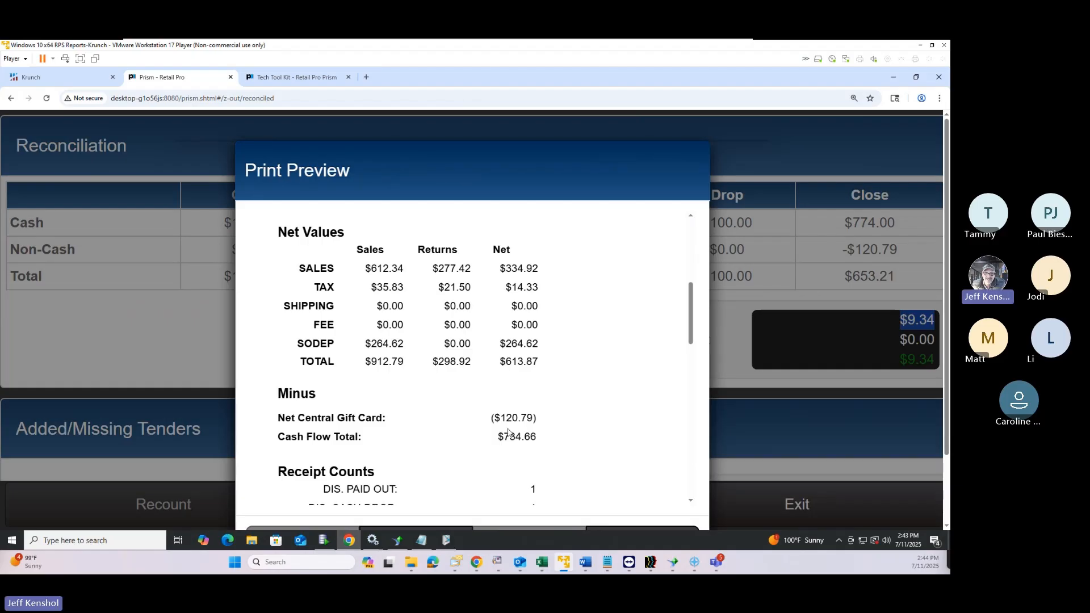
pyautogui.click(502, 361)
pyautogui.moveTo(500, 361); pyautogui.dragTo(532, 362)
pyautogui.moveTo(497, 438)
pyautogui.mouseDown()
pyautogui.moveTo(549, 445)
pyautogui.moveTo(504, 438)
pyautogui.mouseUp()
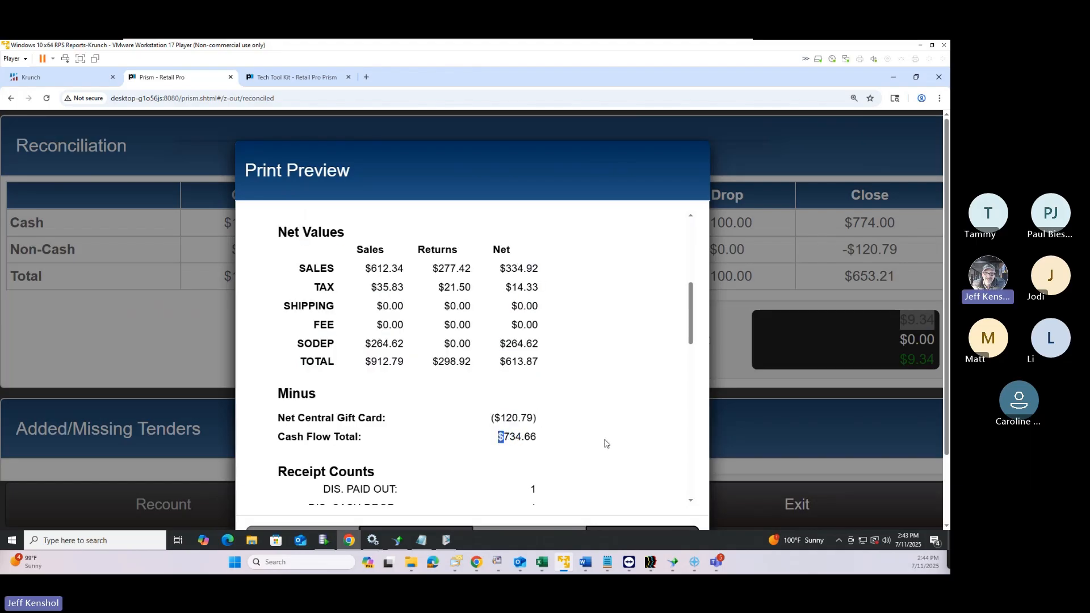
pyautogui.scroll(-3, 605, 444)
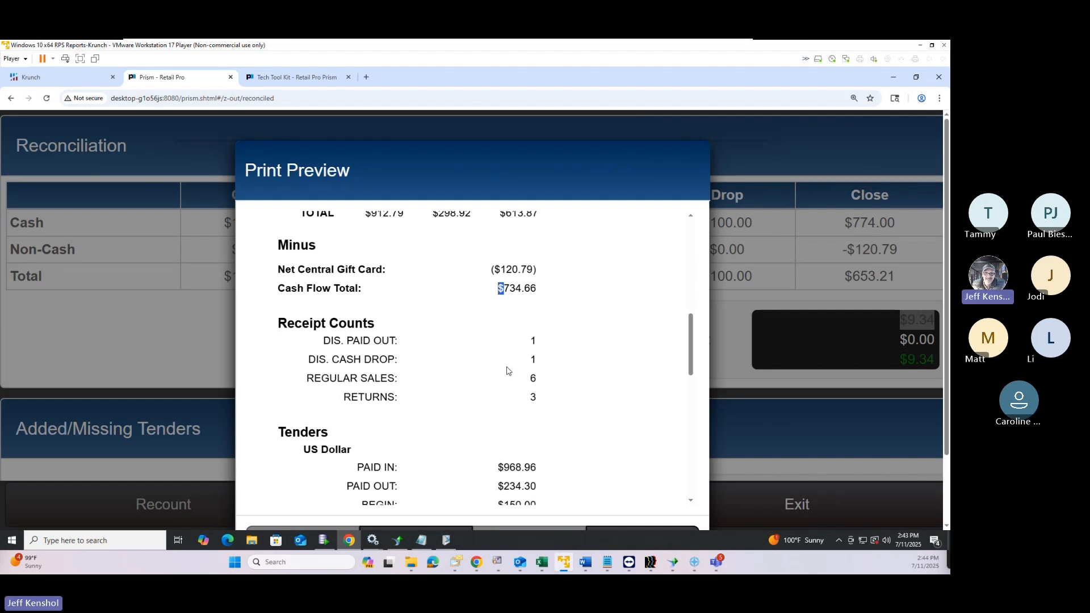
pyautogui.click(397, 396)
pyautogui.moveTo(284, 338); pyautogui.dragTo(286, 331)
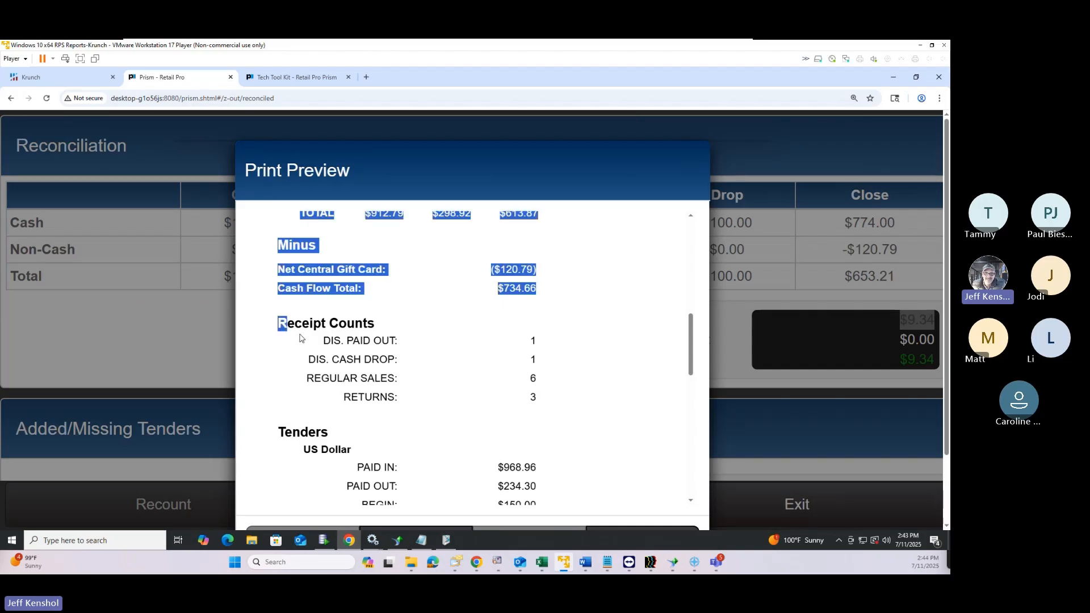
pyautogui.click(310, 341)
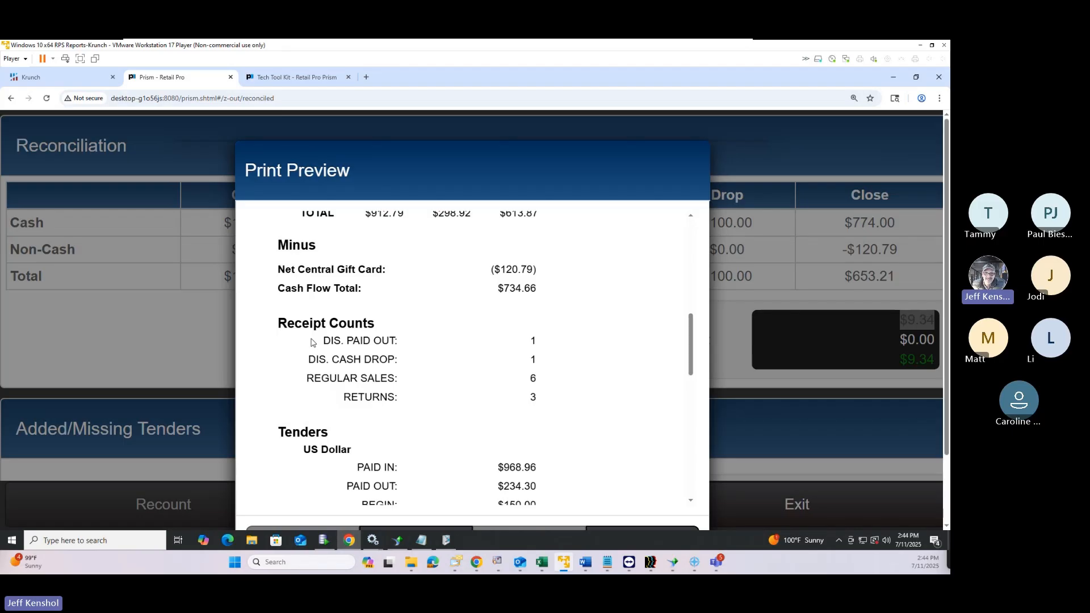
pyautogui.scroll(10, 311, 343)
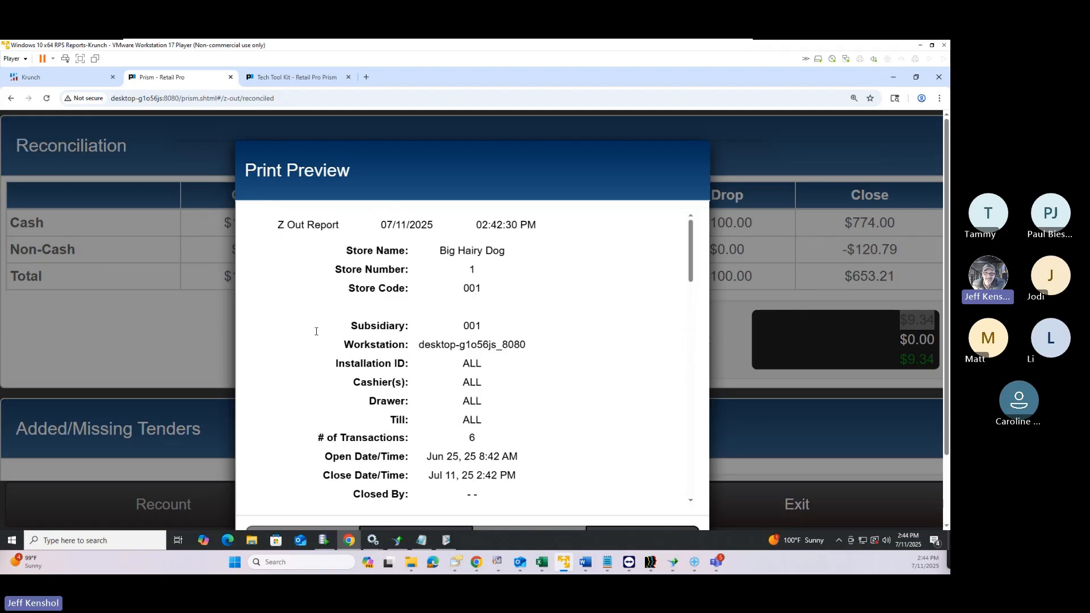
pyautogui.scroll(-10, 316, 332)
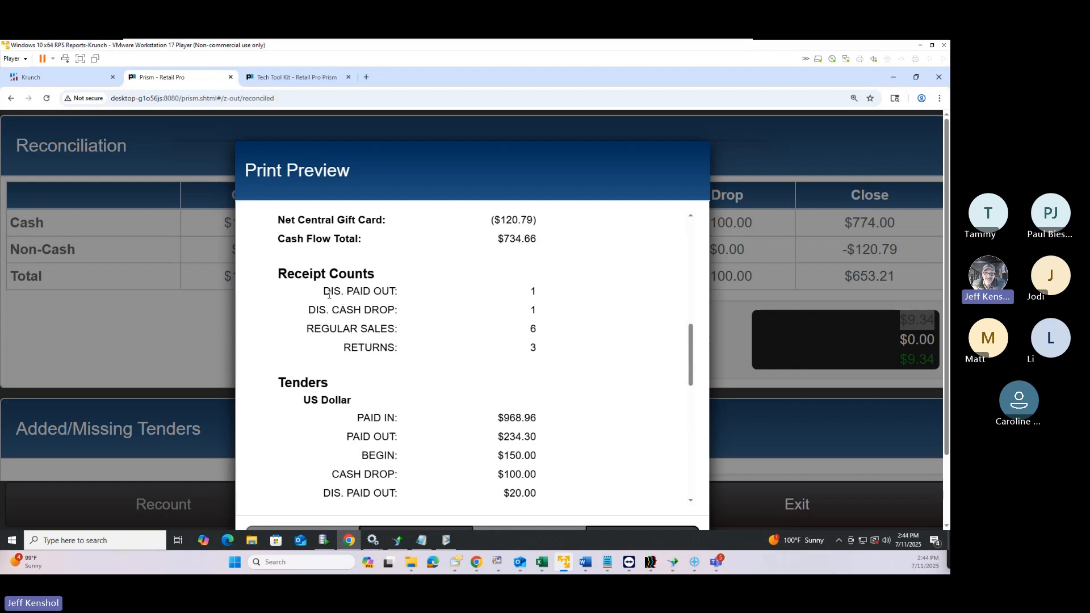
pyautogui.moveTo(329, 293); pyautogui.dragTo(353, 311)
pyautogui.scroll(-3, 419, 371)
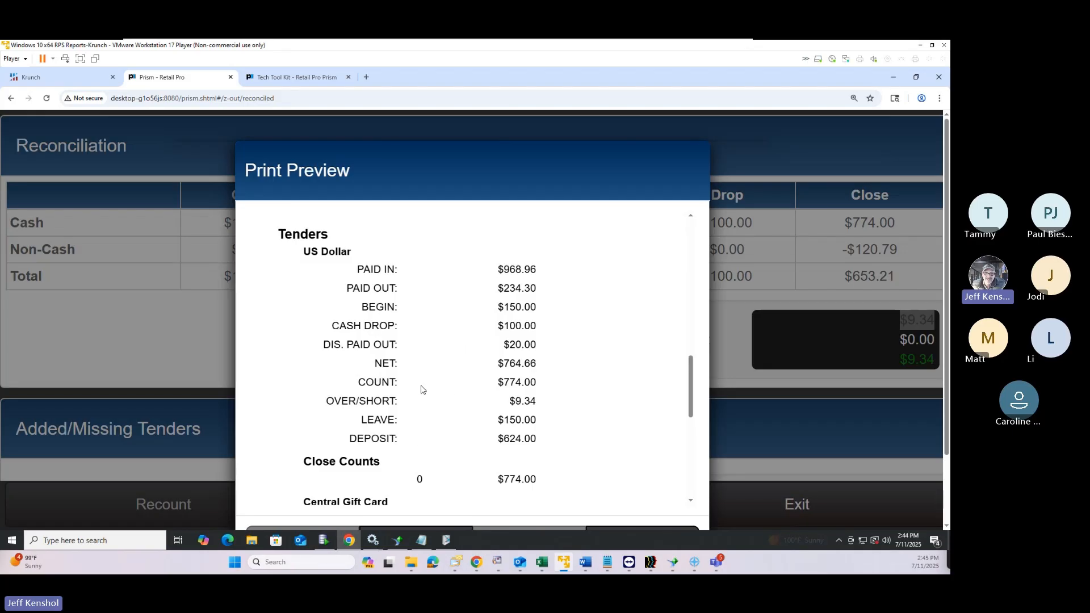
# Highlight the US Dollar paid-in, net and tender figures, then the $624.00 deposit amount
pyautogui.moveTo(495, 270); pyautogui.dragTo(531, 341)
pyautogui.click(510, 324)
pyautogui.click(405, 362)
pyautogui.moveTo(504, 364); pyautogui.dragTo(540, 405)
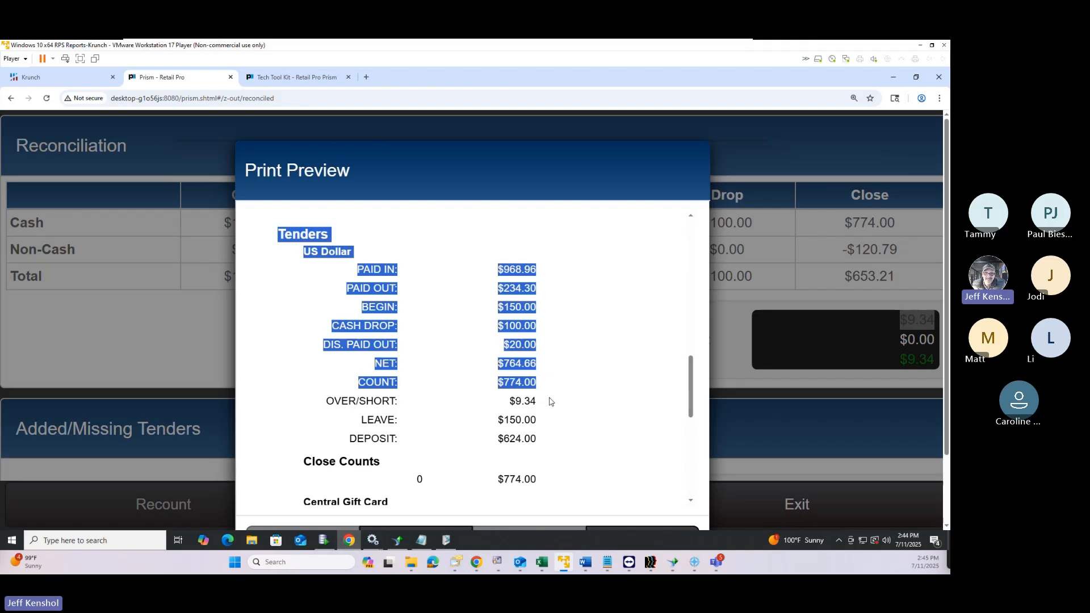
pyautogui.click(550, 398)
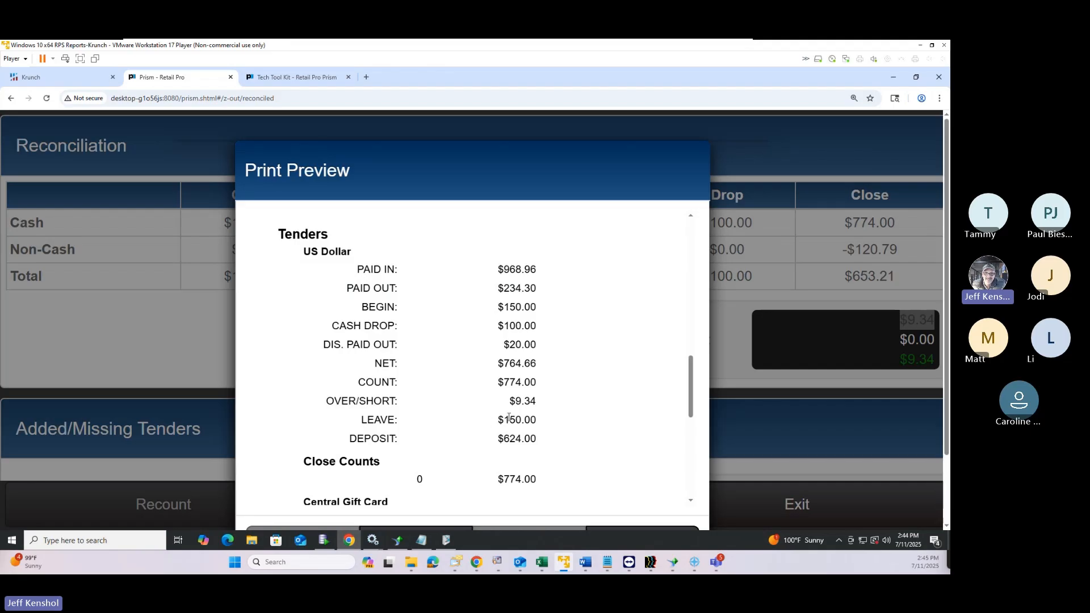
pyautogui.moveTo(499, 434); pyautogui.dragTo(531, 423)
pyautogui.click(521, 449)
pyautogui.doubleClick(519, 442)
# Scroll to the Central Gift Card EFT entries: ($120.79), $0.00 over/short, four matched
pyautogui.scroll(-3, 606, 454)
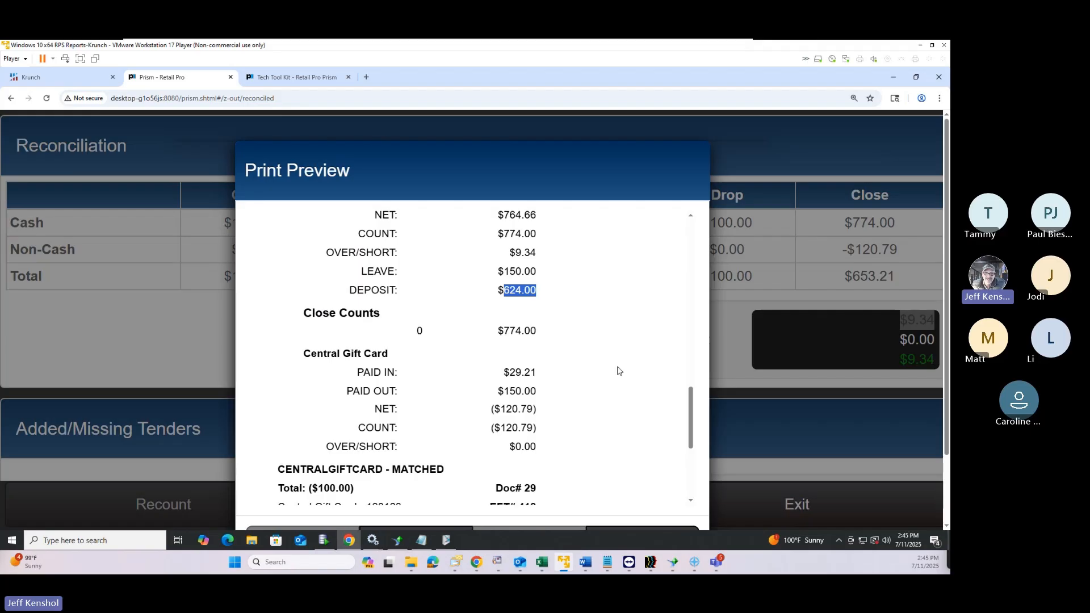
pyautogui.scroll(-3, 619, 370)
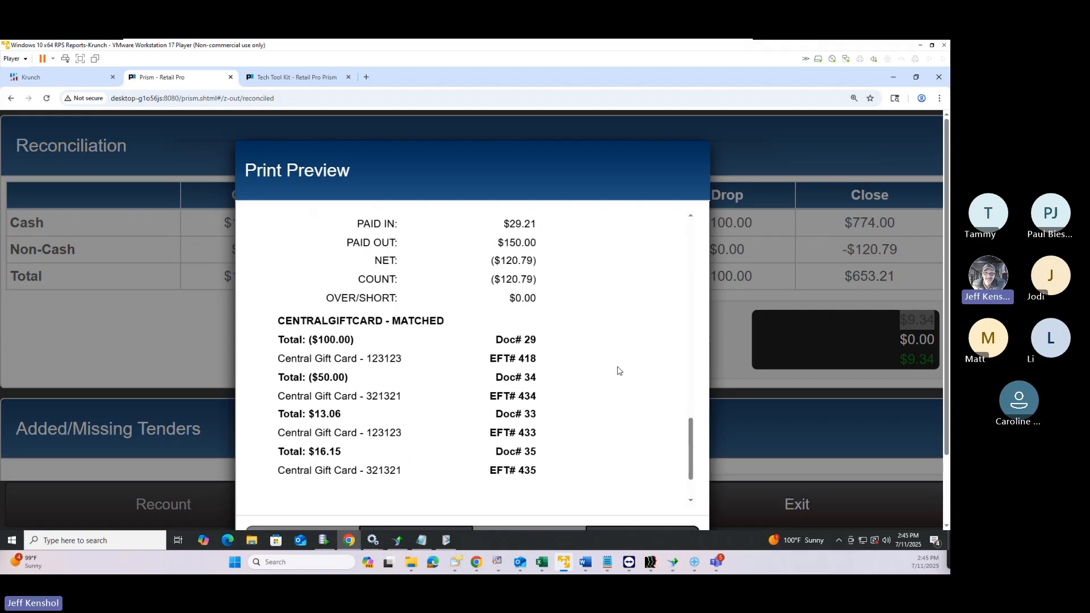
pyautogui.scroll(3, 618, 371)
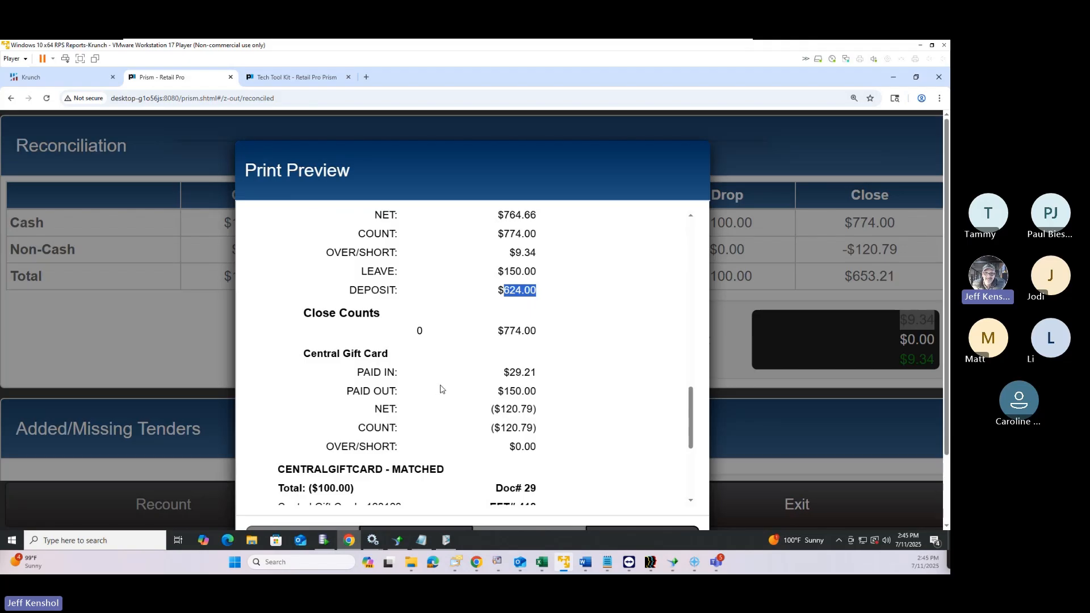
pyautogui.scroll(-4, 441, 389)
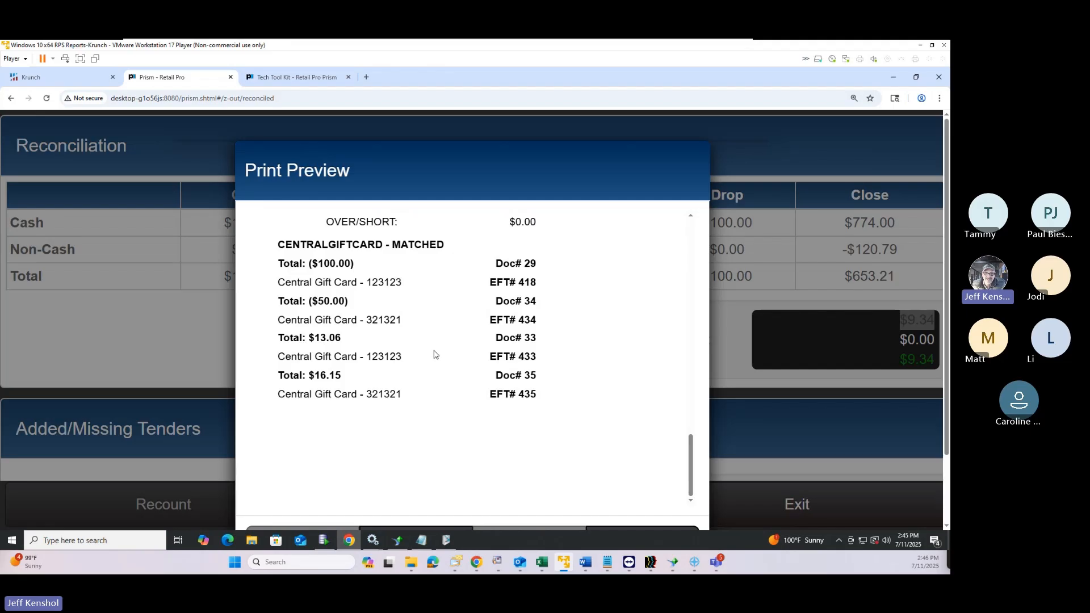
pyautogui.scroll(4, 454, 357)
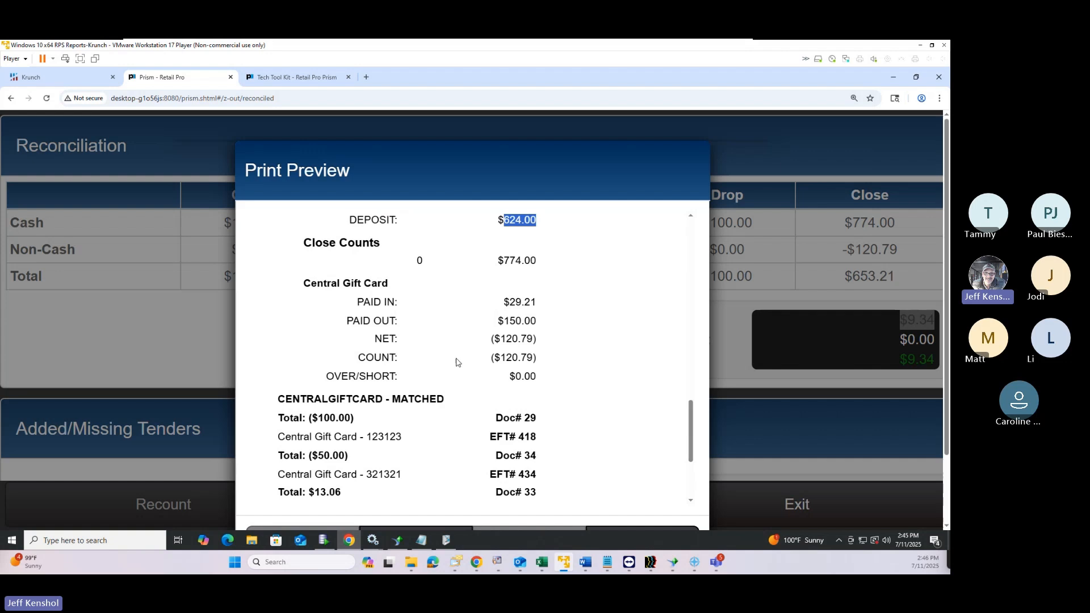
pyautogui.scroll(-6, 456, 362)
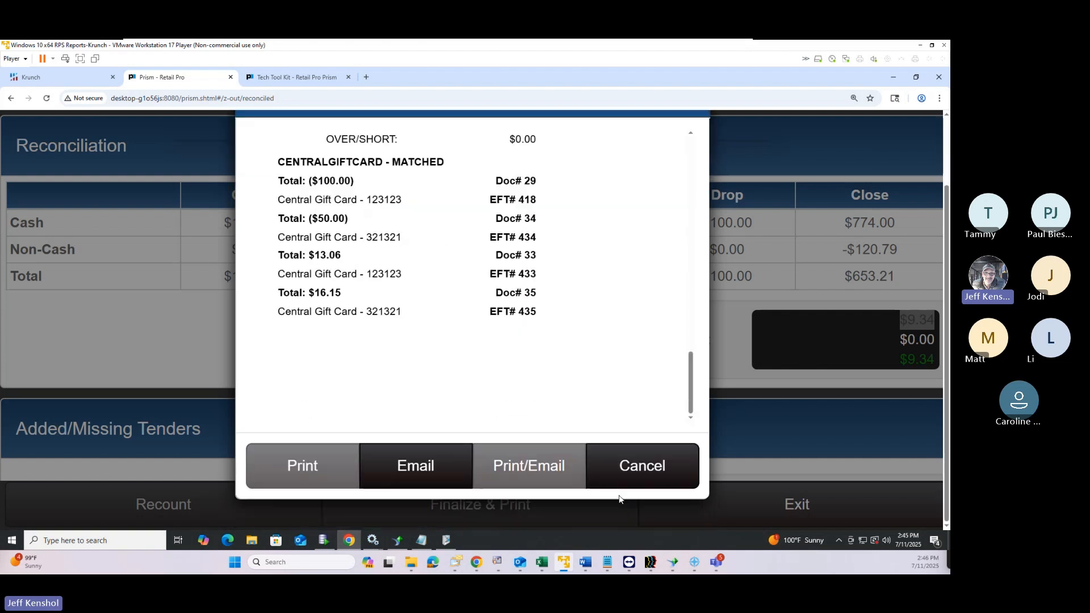
# Cancel the print preview and Print dialog without printing, and reset page zoom
pyautogui.click(643, 476)
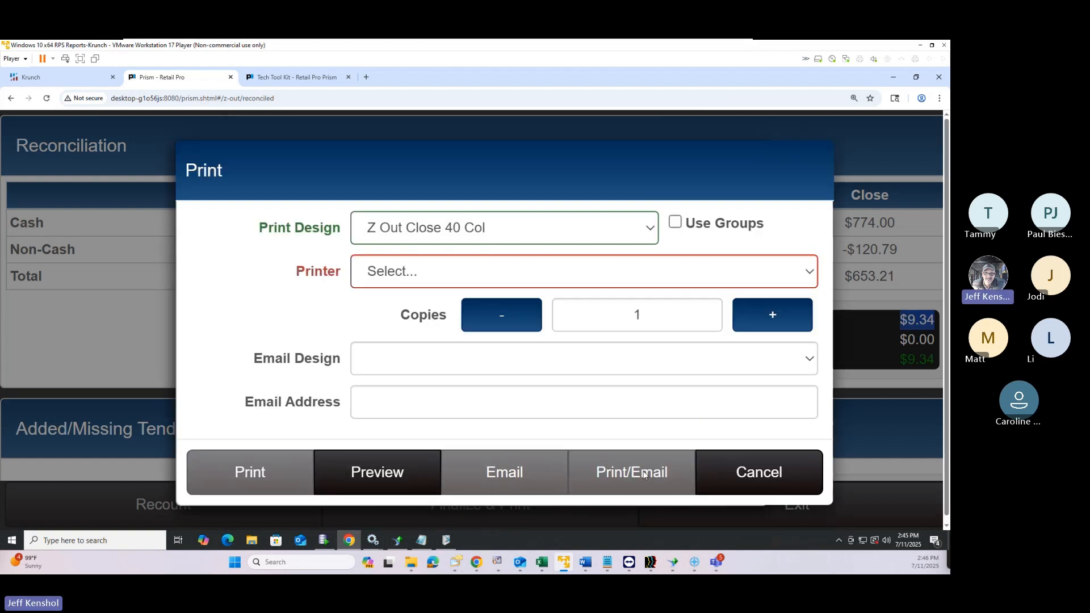
pyautogui.click(757, 476)
pyautogui.hotkey('ctrl', '0')
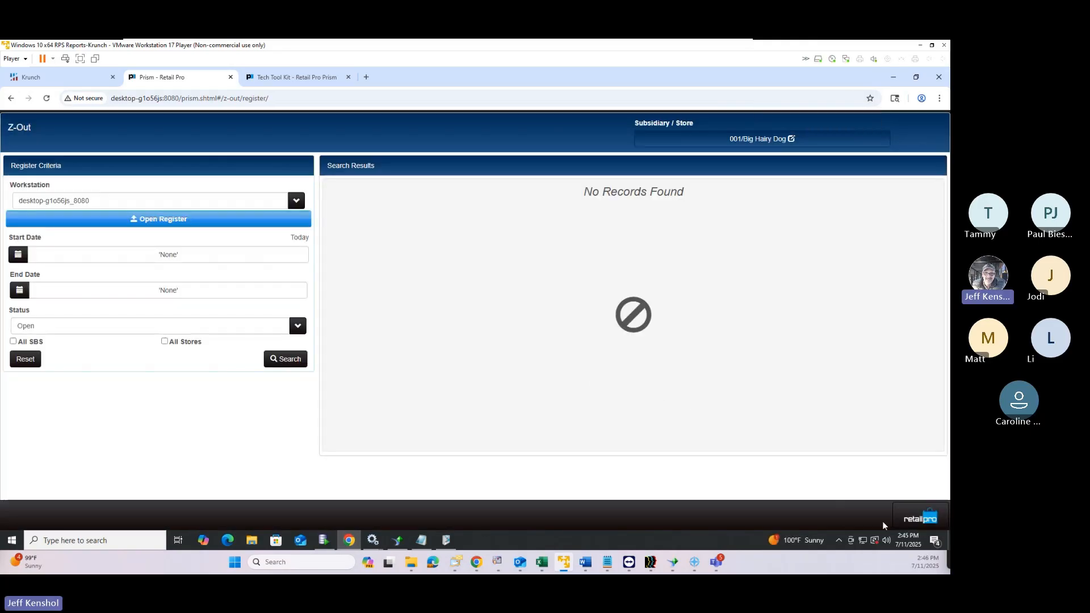
# Go to Point of Sale, decline opening a register, and reach the Z-Out register page
pyautogui.click(917, 518)
pyautogui.click(824, 147)
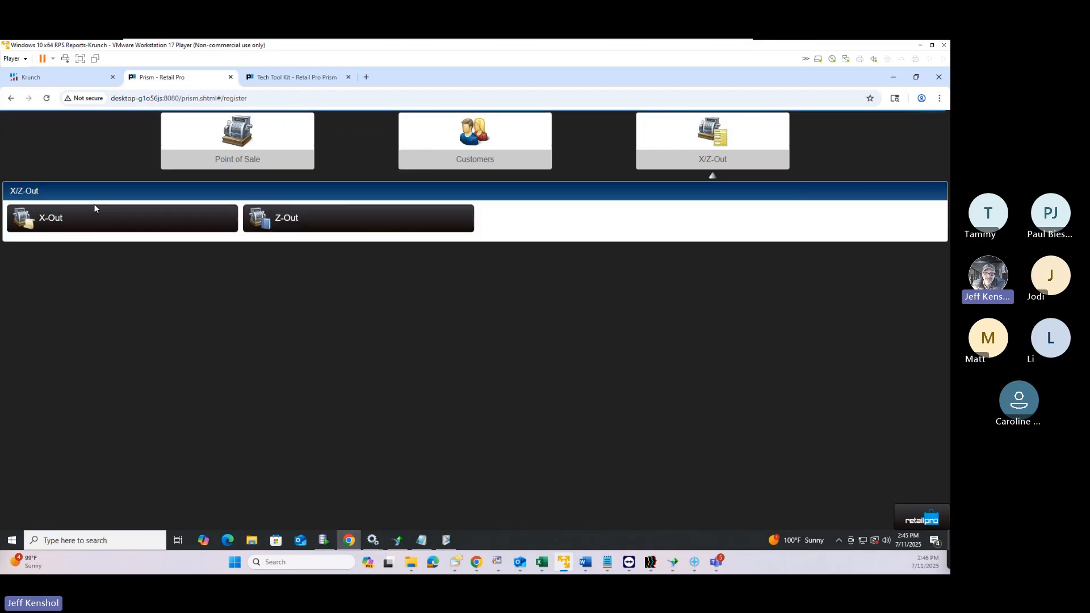
pyautogui.click(133, 207)
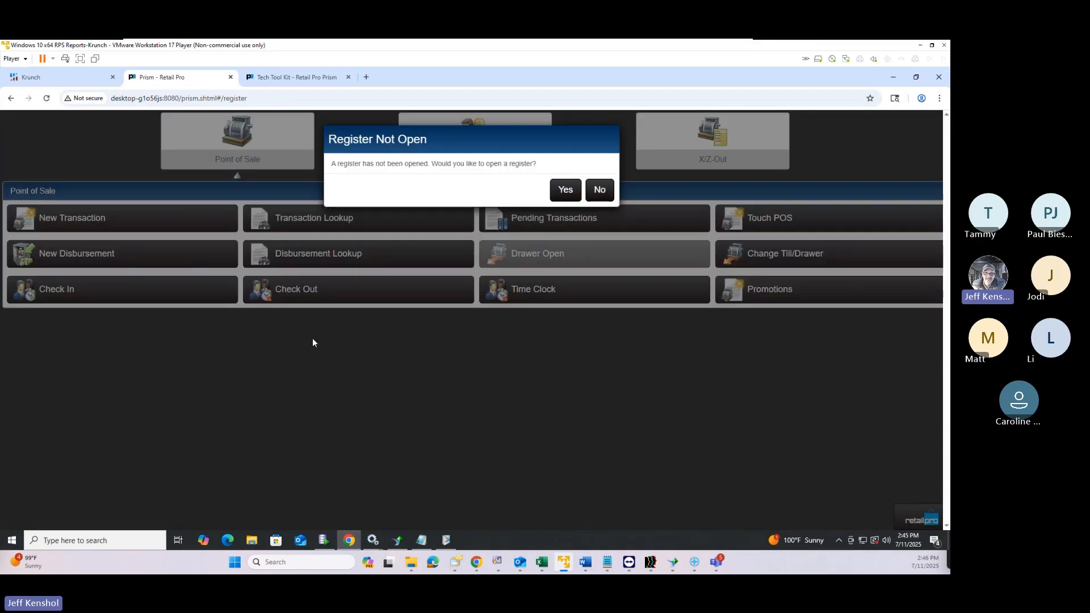
pyautogui.moveTo(544, 164); pyautogui.dragTo(325, 157)
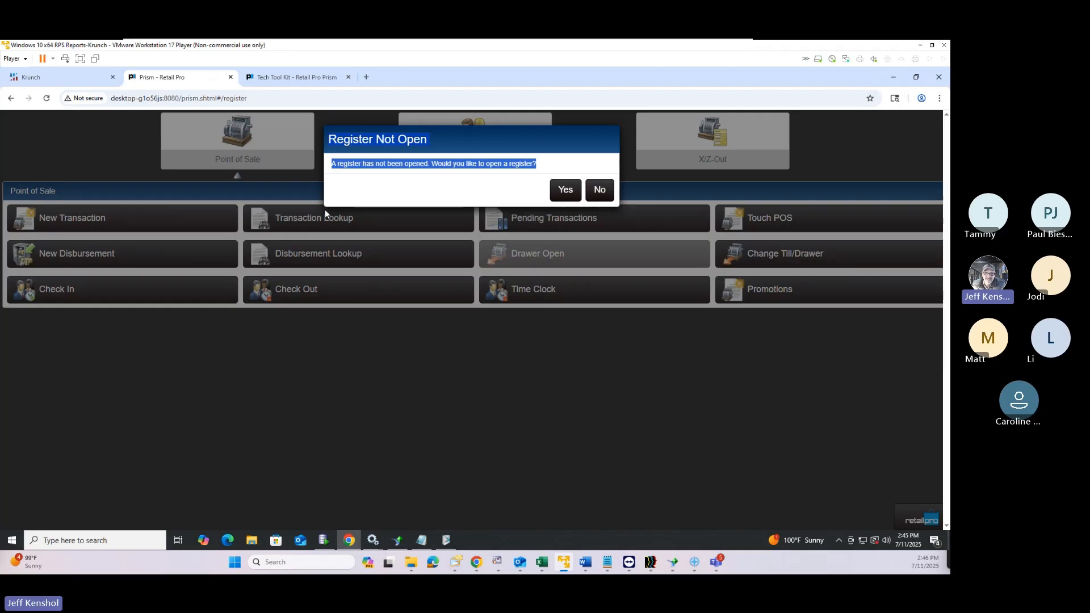
pyautogui.click(601, 197)
pyautogui.click(711, 160)
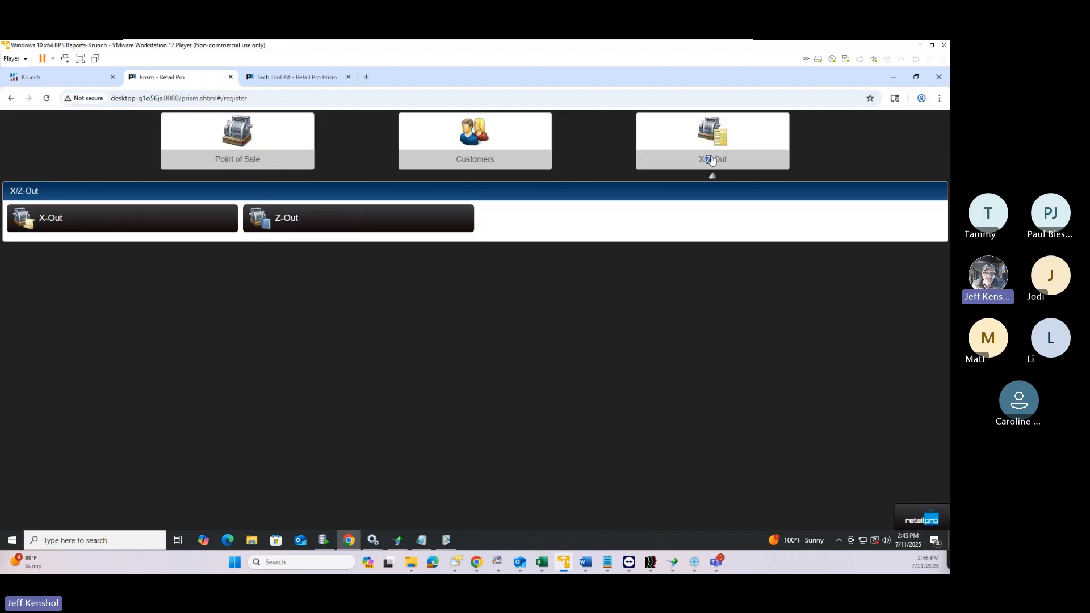
pyautogui.click(297, 219)
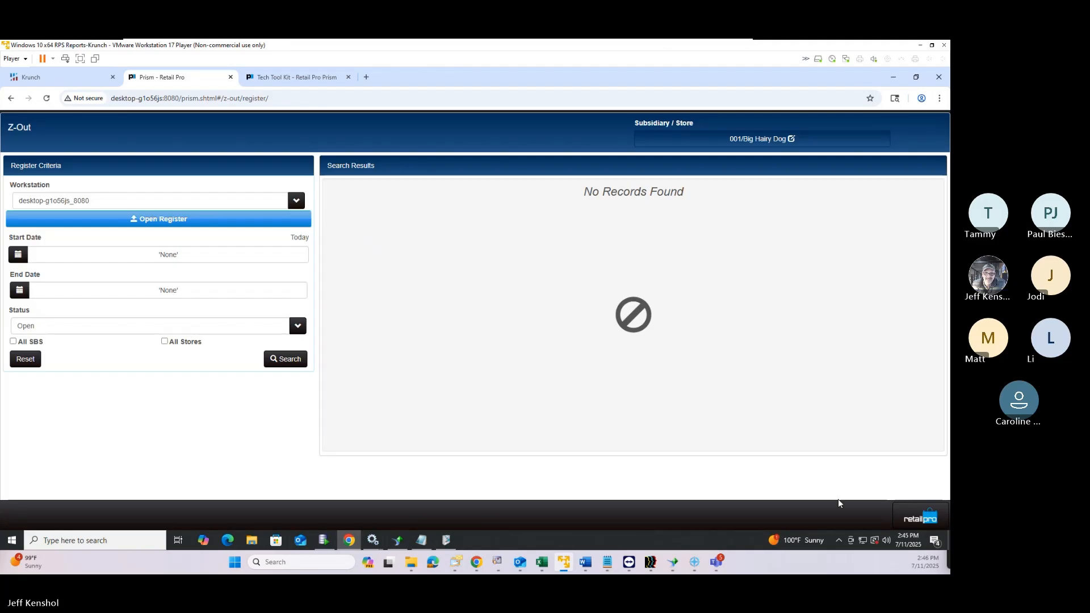
# In Admin Console Global Preferences > Currency > General, select US Dollar
pyautogui.click(923, 521)
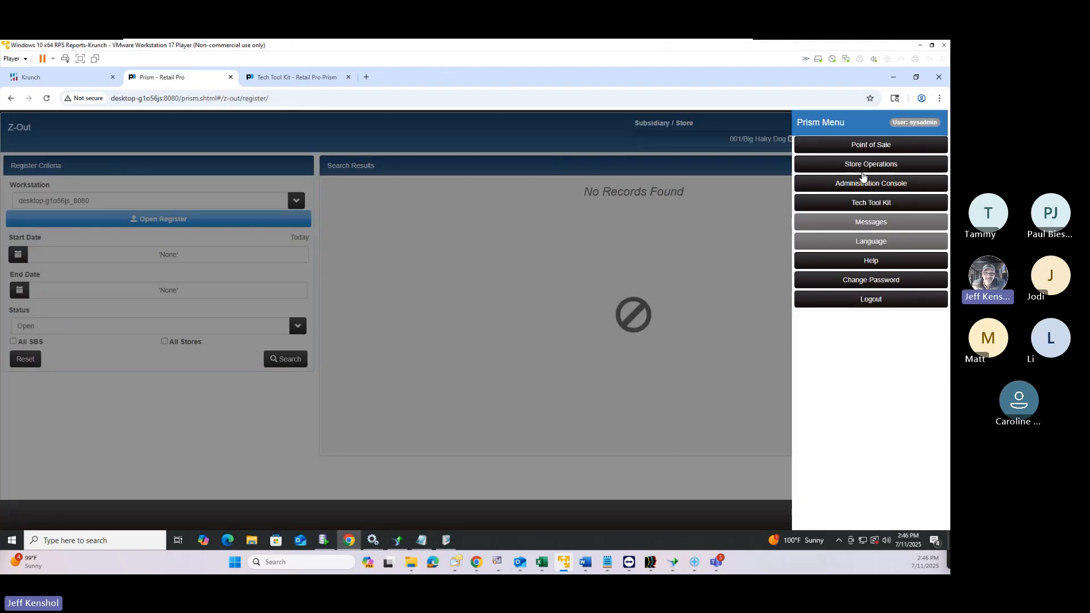
pyautogui.click(866, 191)
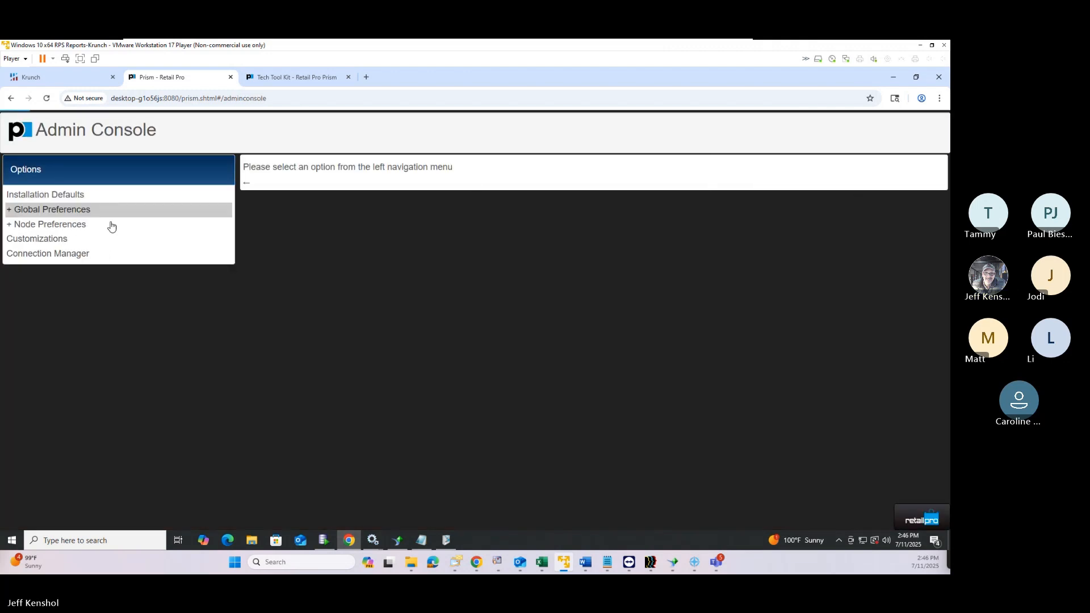
pyautogui.click(36, 223)
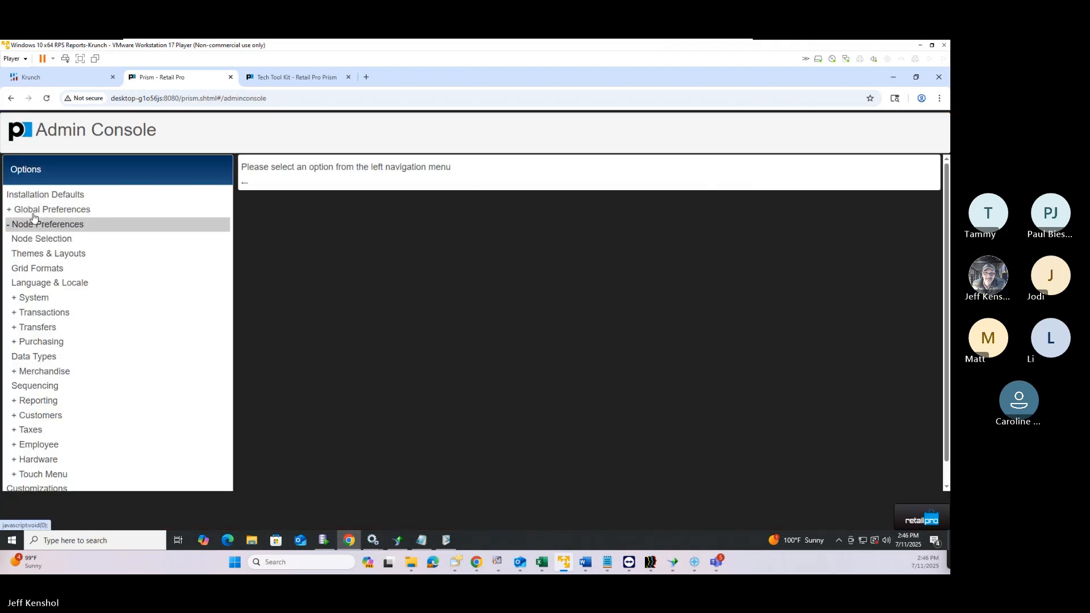
pyautogui.click(34, 209)
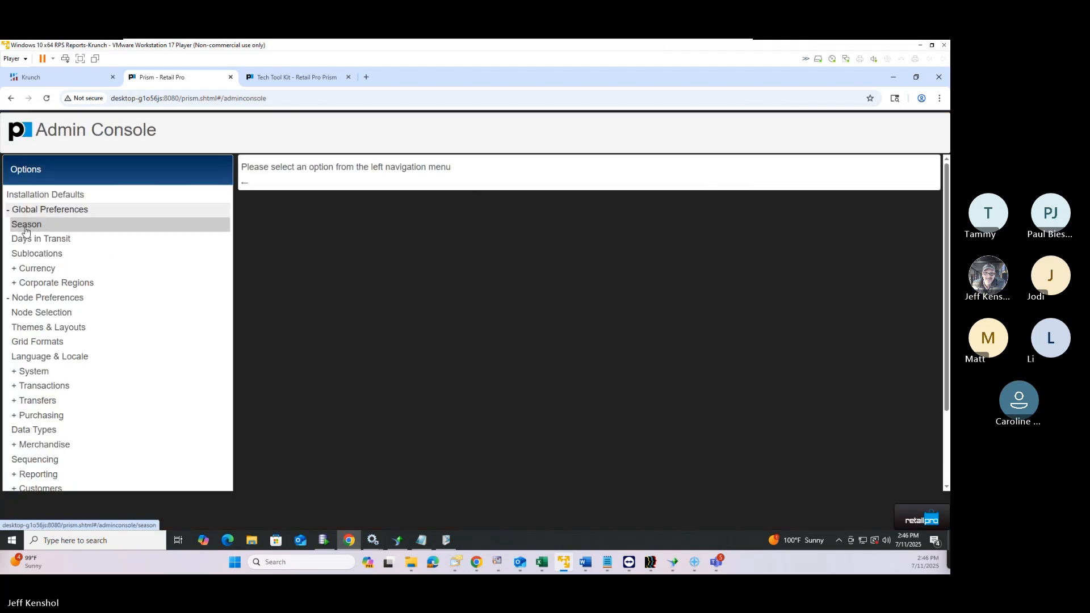
pyautogui.click(37, 268)
pyautogui.click(46, 284)
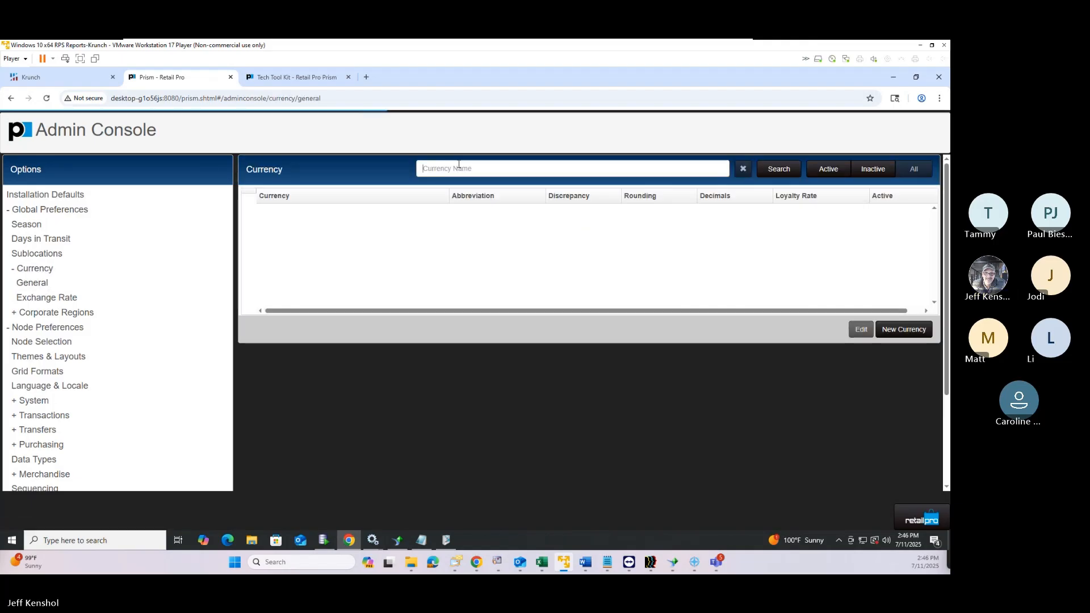
pyautogui.write('us')
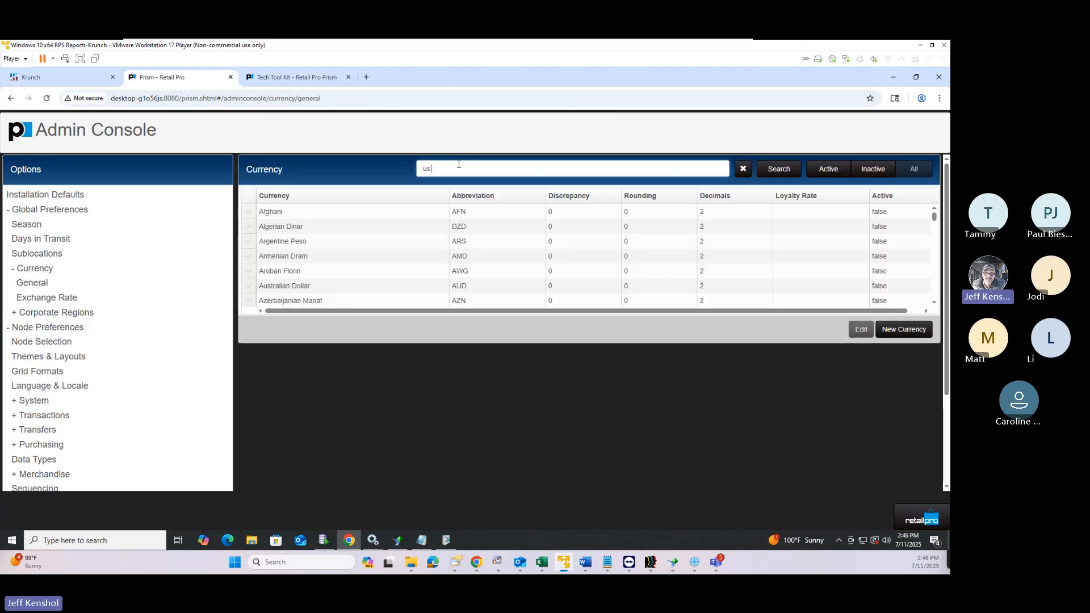
pyautogui.write(' d')
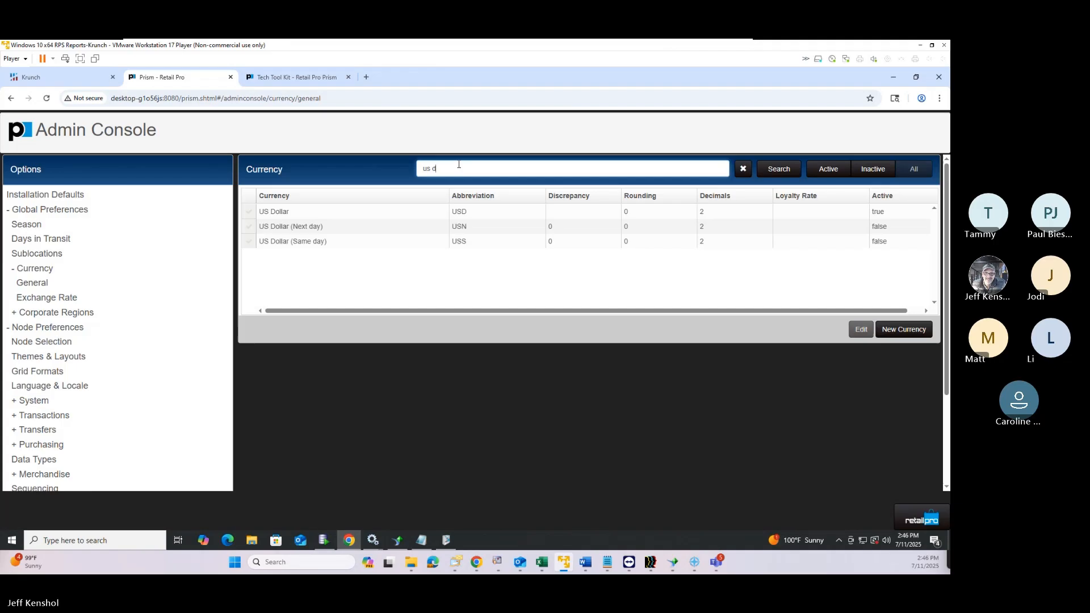
pyautogui.click(248, 214)
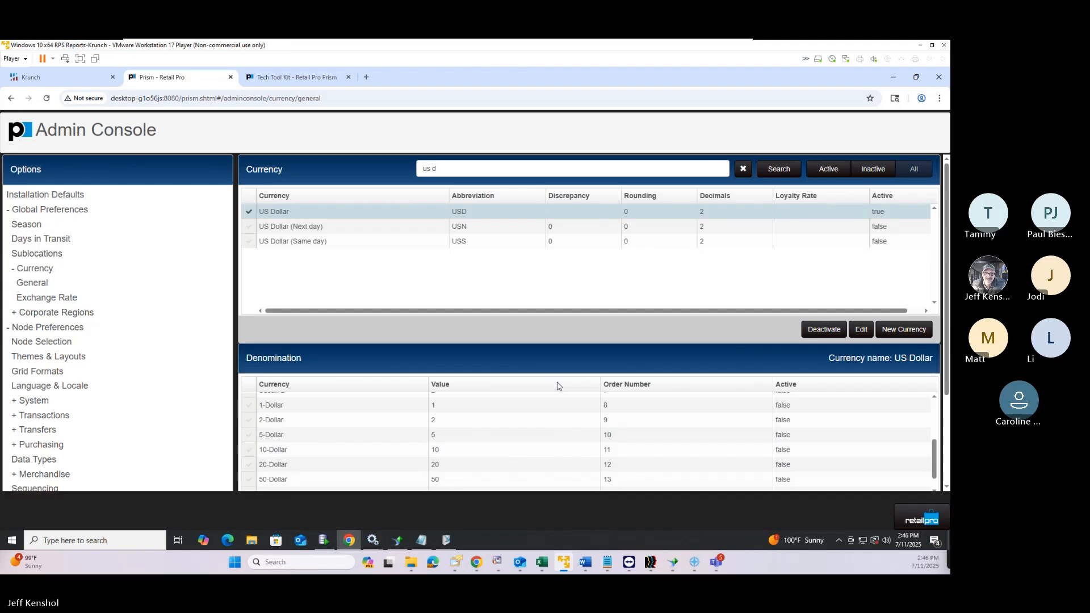
# Make the 100-Dollar denomination active and save it
pyautogui.scroll(3, 610, 419)
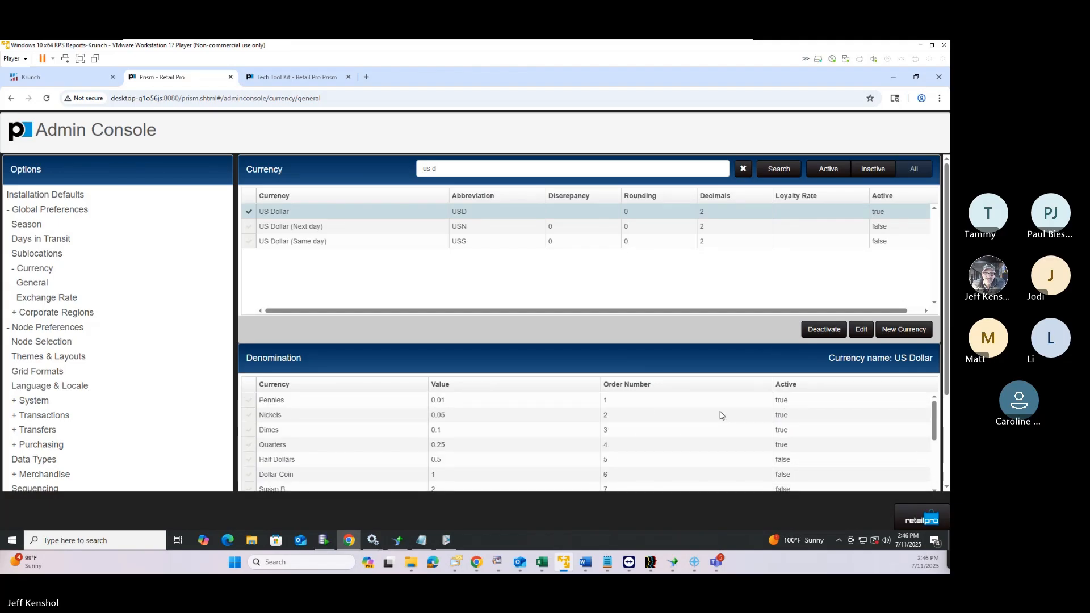
pyautogui.scroll(-3, 744, 416)
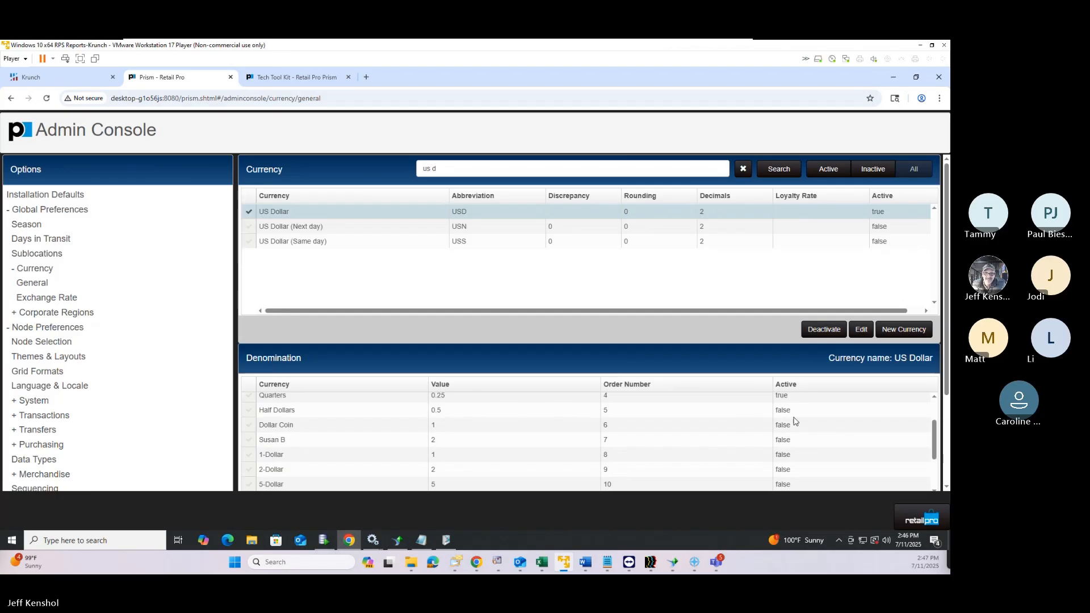
pyautogui.scroll(-2, 351, 444)
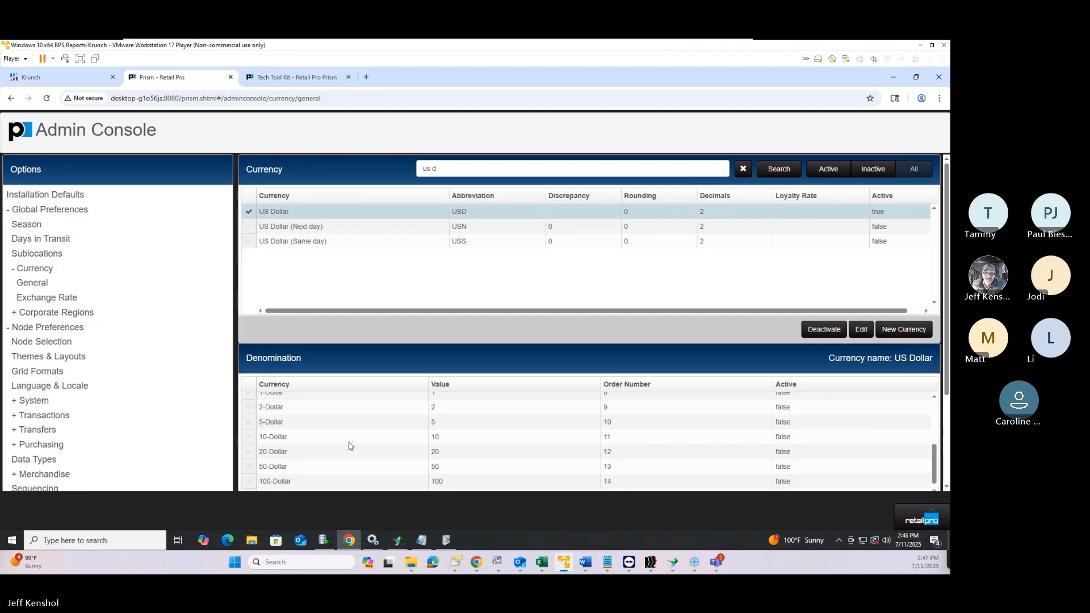
pyautogui.click(259, 478)
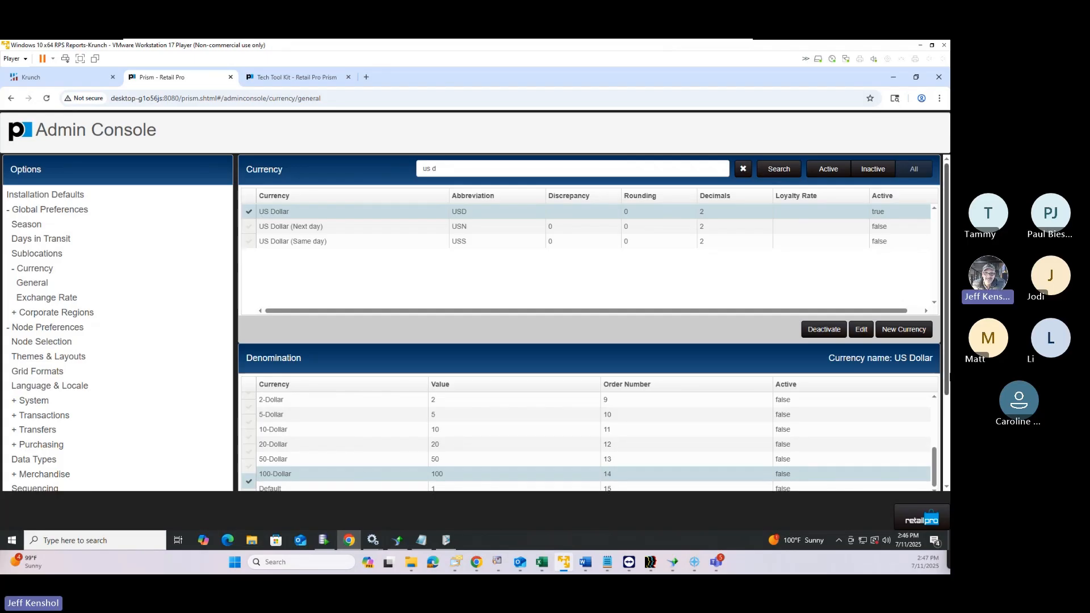
pyautogui.scroll(-3, 932, 440)
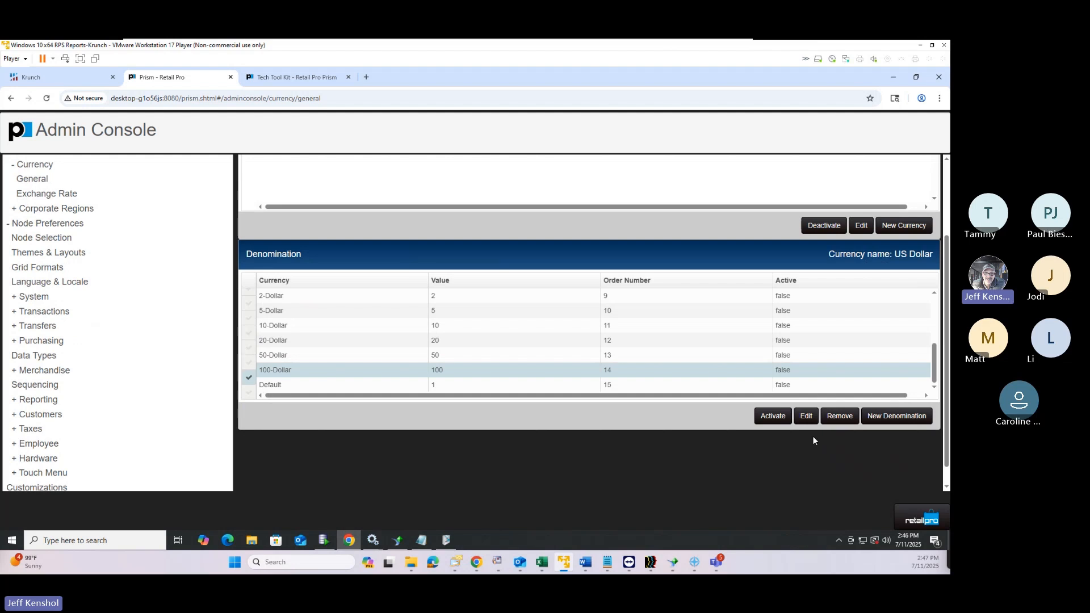
pyautogui.click(807, 419)
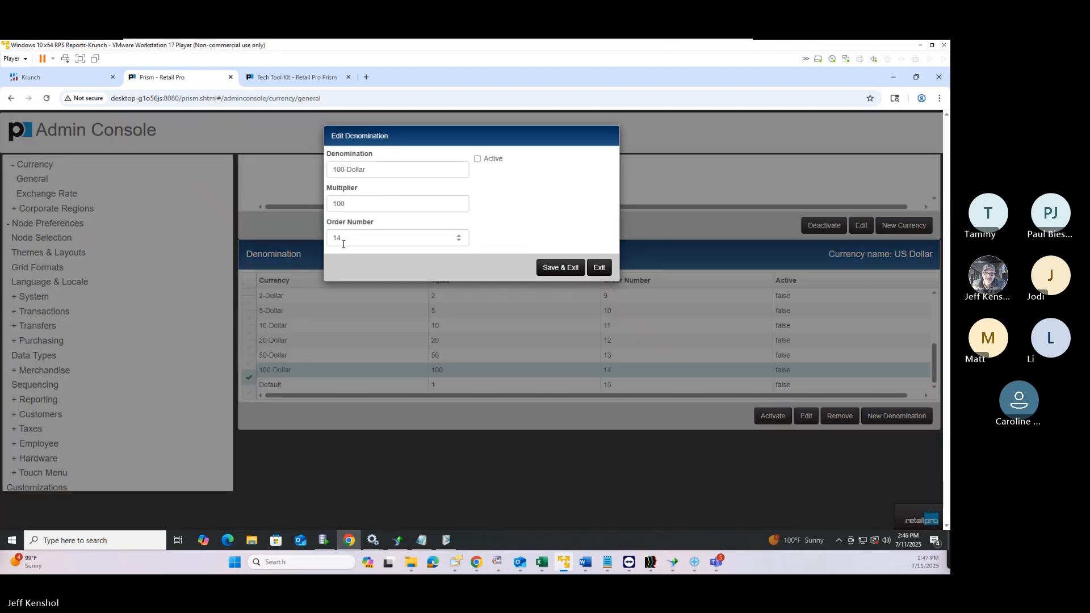
pyautogui.click(478, 159)
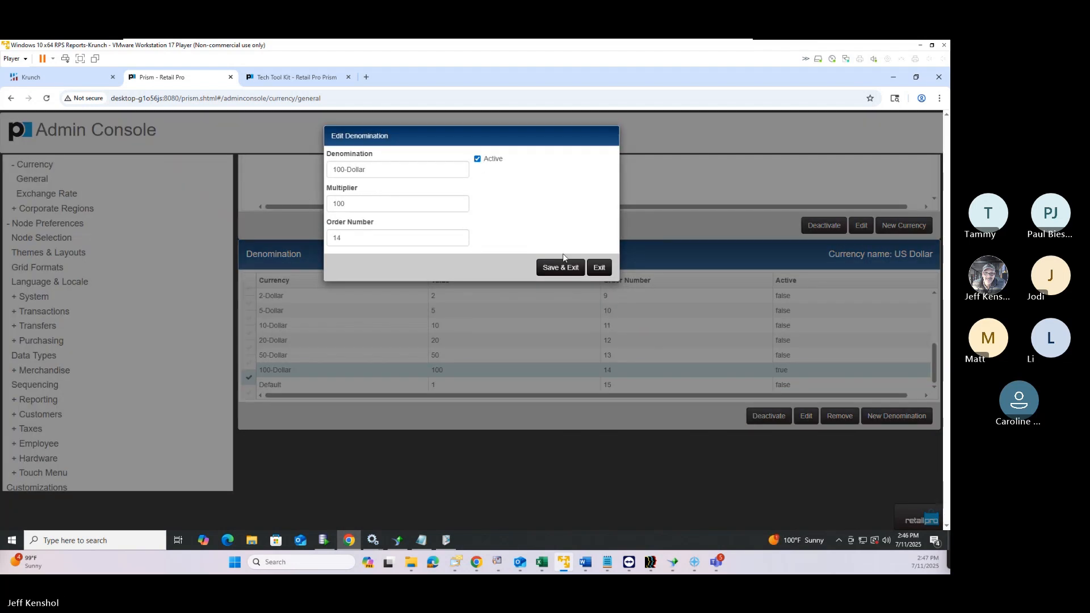
pyautogui.click(562, 268)
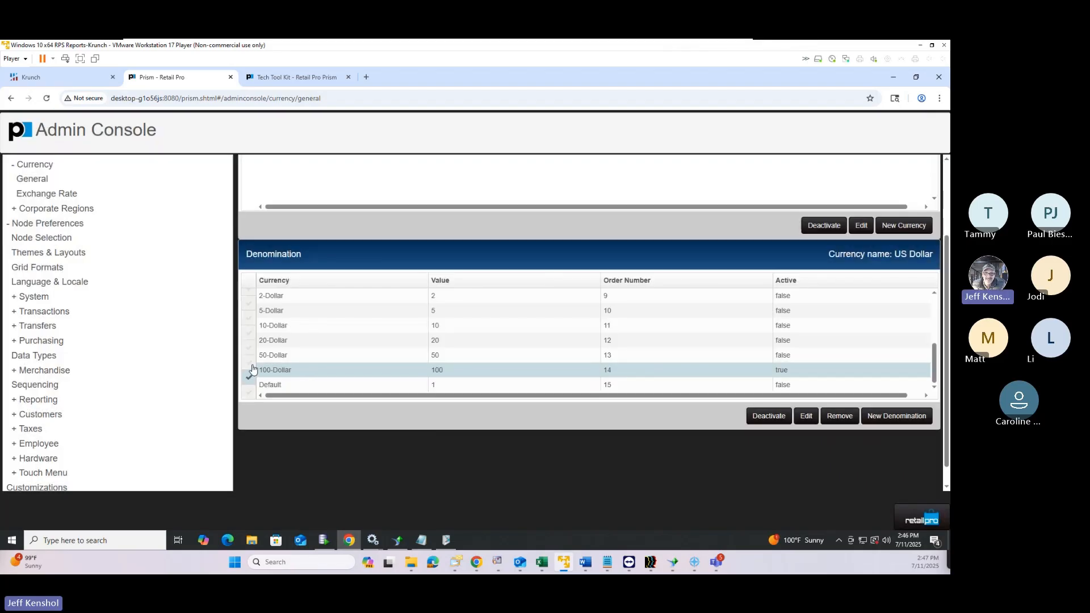
# Make the 50-Dollar denomination active and save it
pyautogui.click(250, 357)
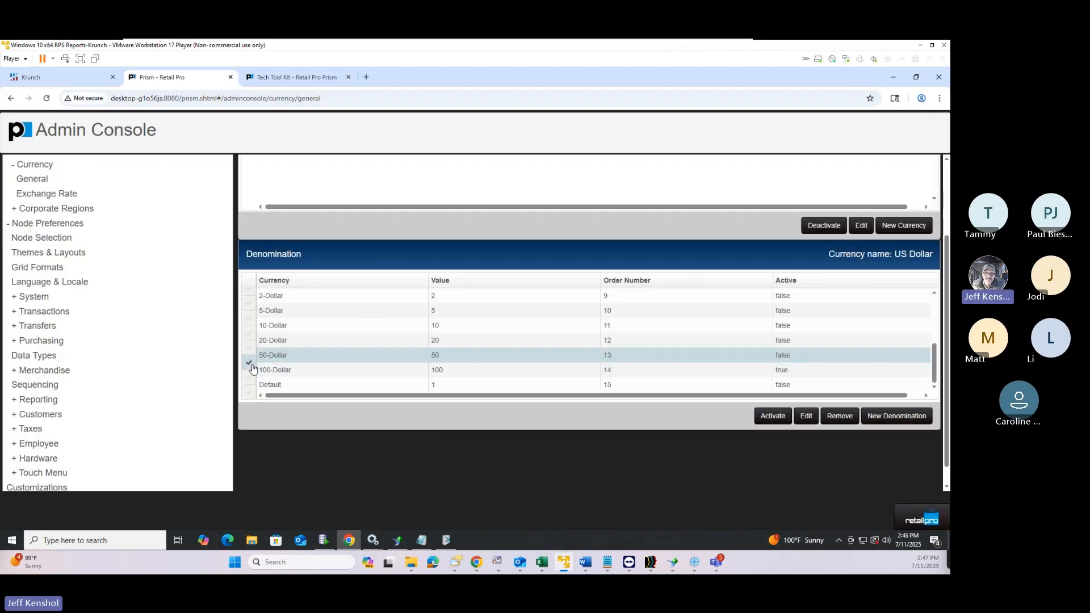
pyautogui.click(806, 419)
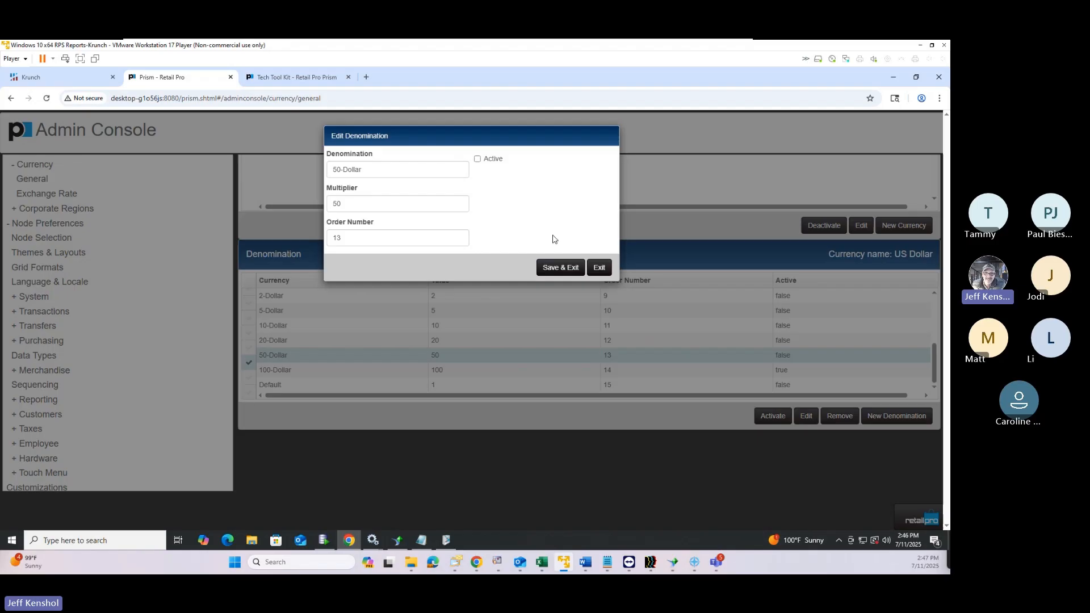
pyautogui.click(478, 161)
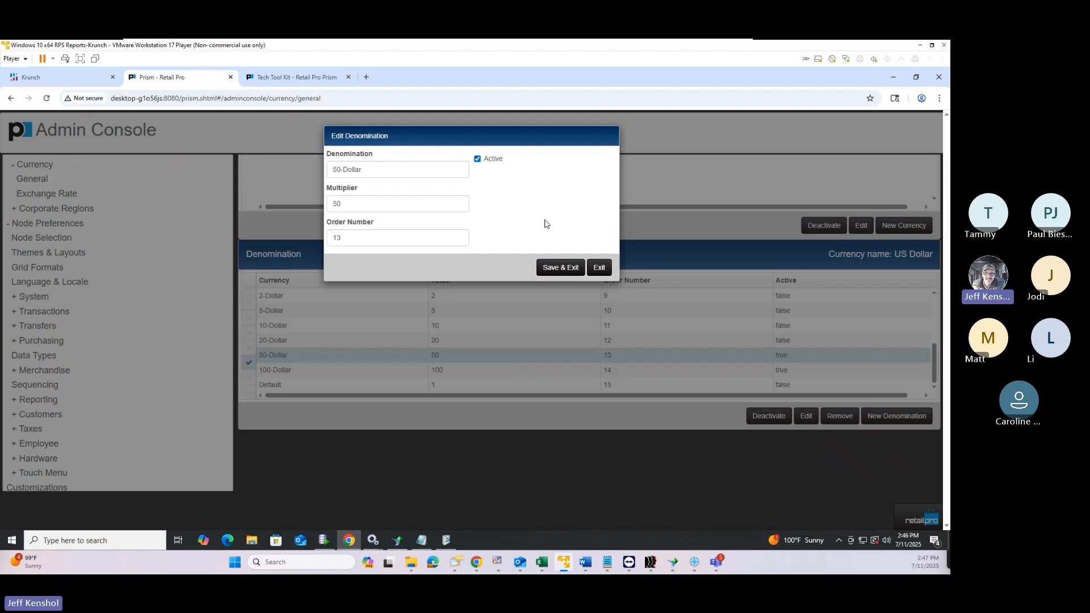
pyautogui.click(580, 275)
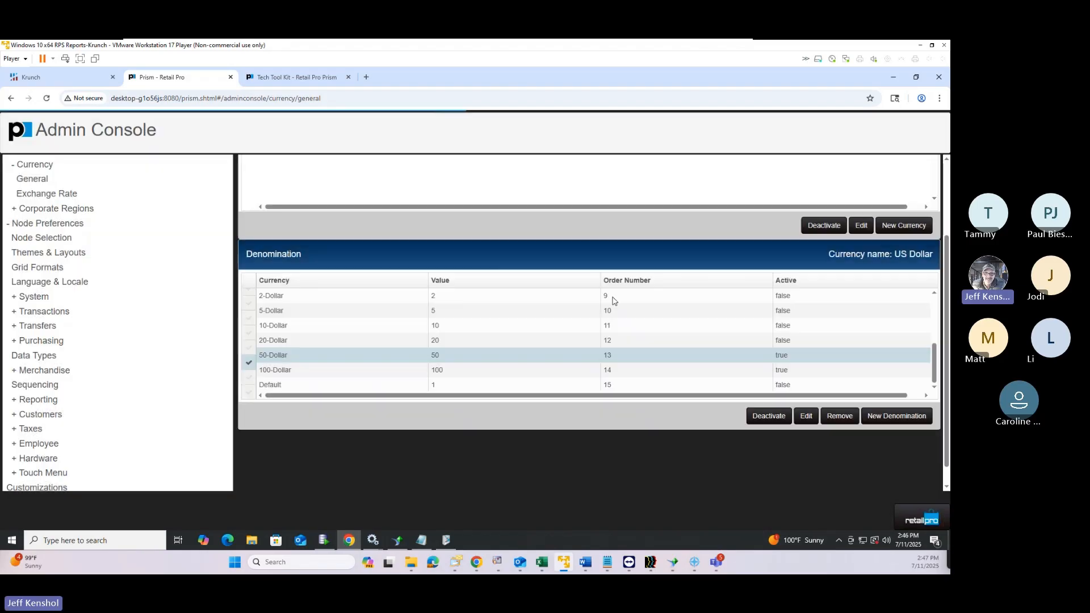
pyautogui.click(910, 525)
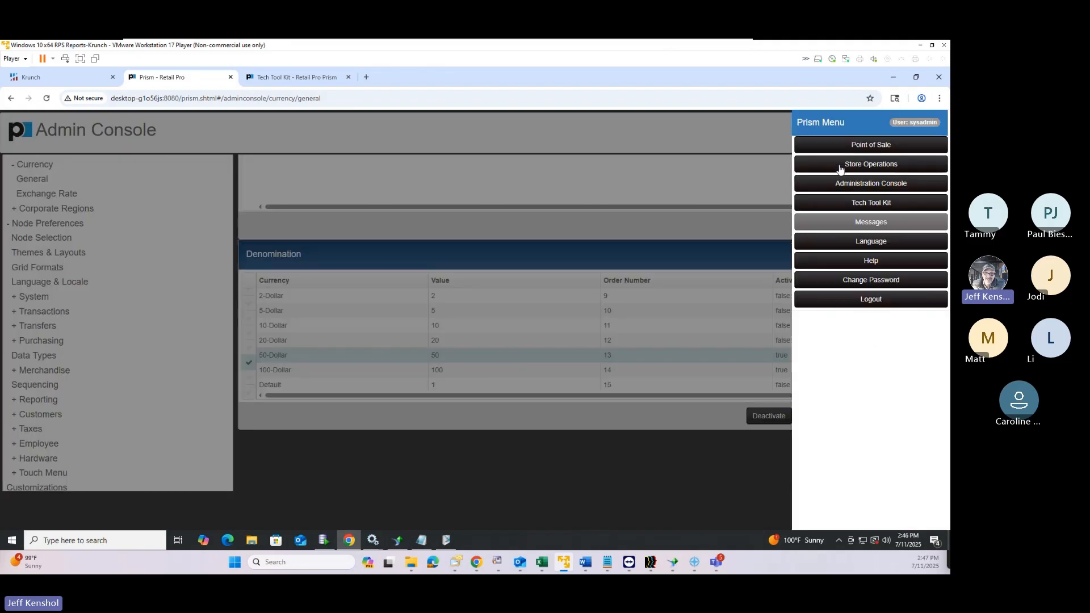
# Open a register from Z-Out, clearing totals and counting one 100-Dollar and one 50-Dollar bill
pyautogui.click(844, 145)
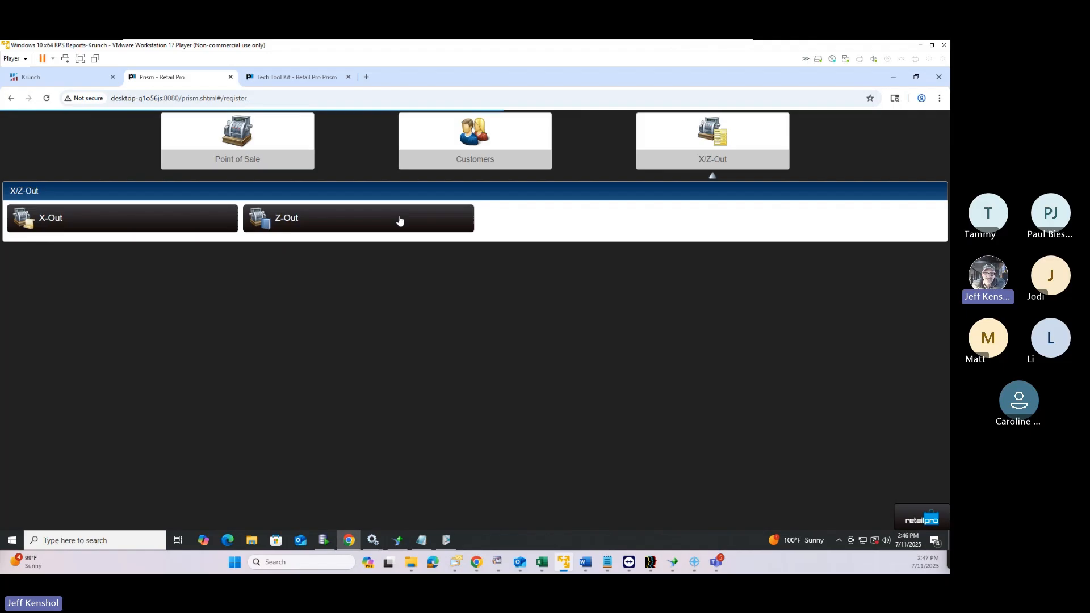
pyautogui.click(317, 229)
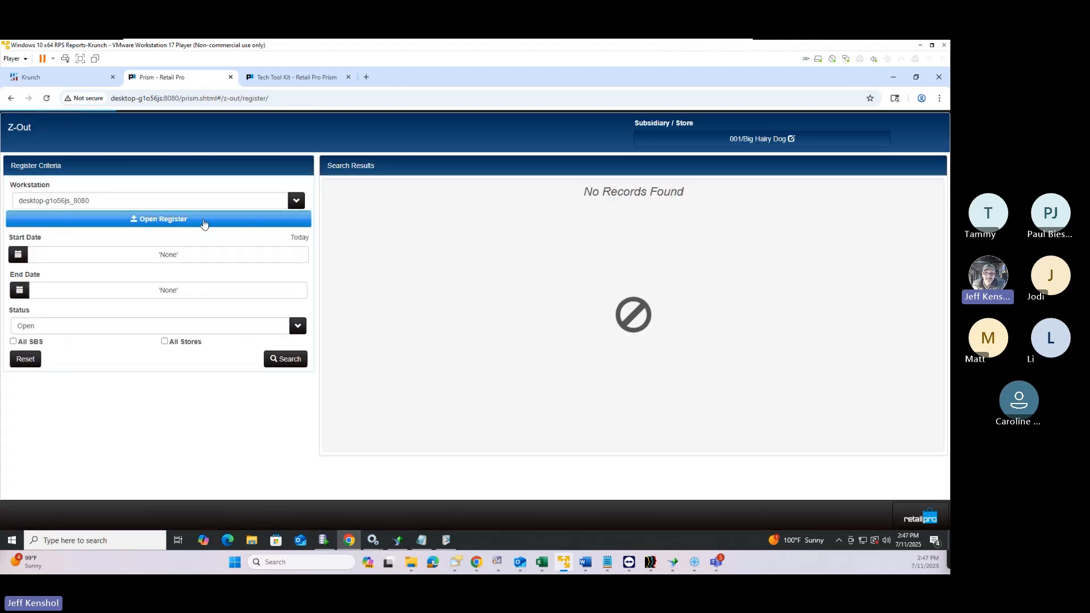
pyautogui.click(196, 223)
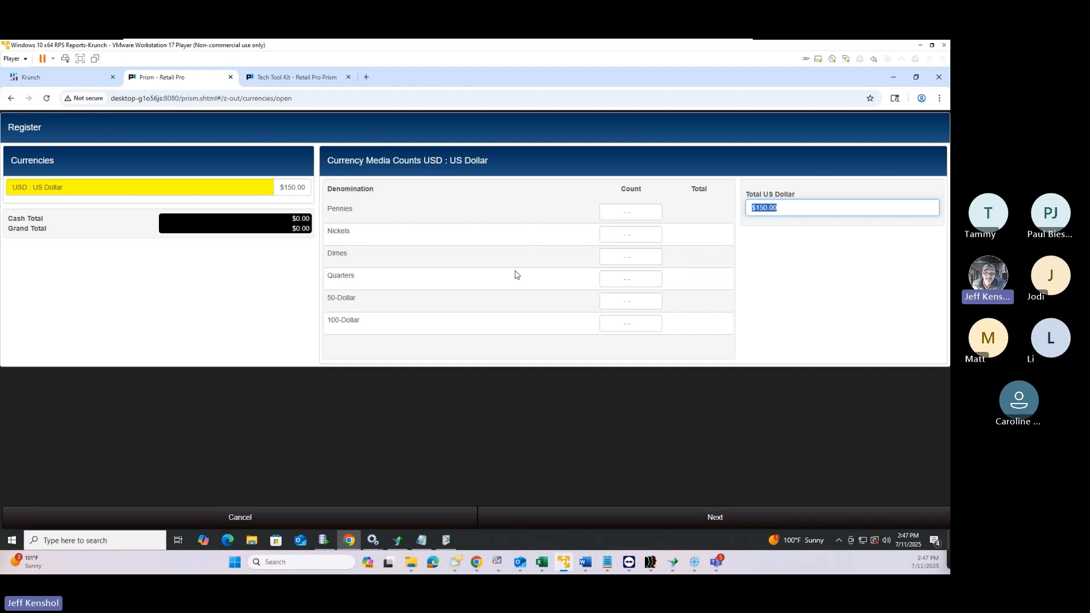
pyautogui.click(629, 325)
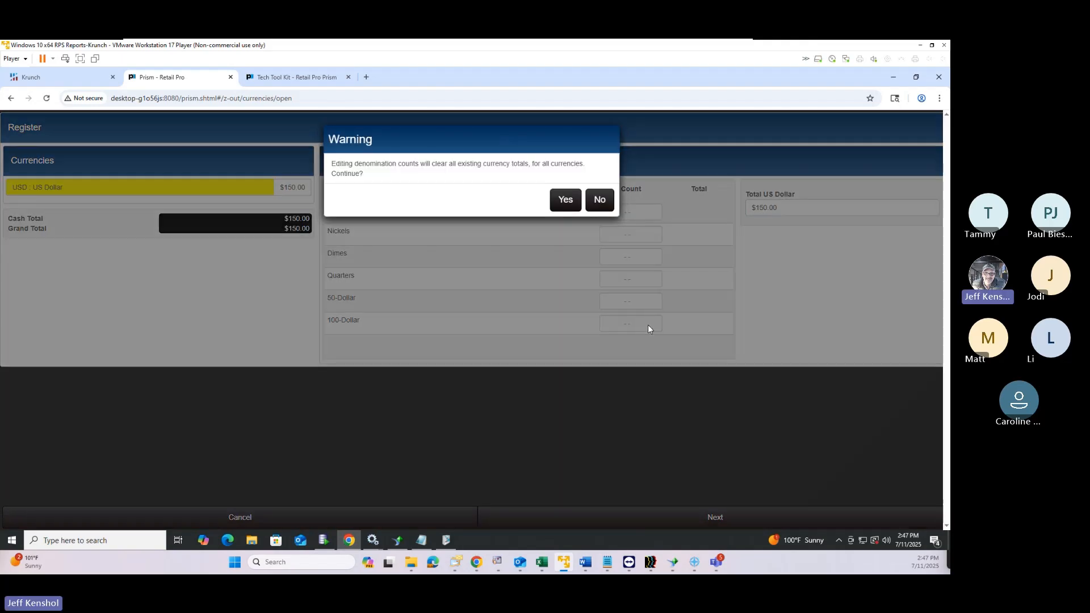
pyautogui.click(570, 203)
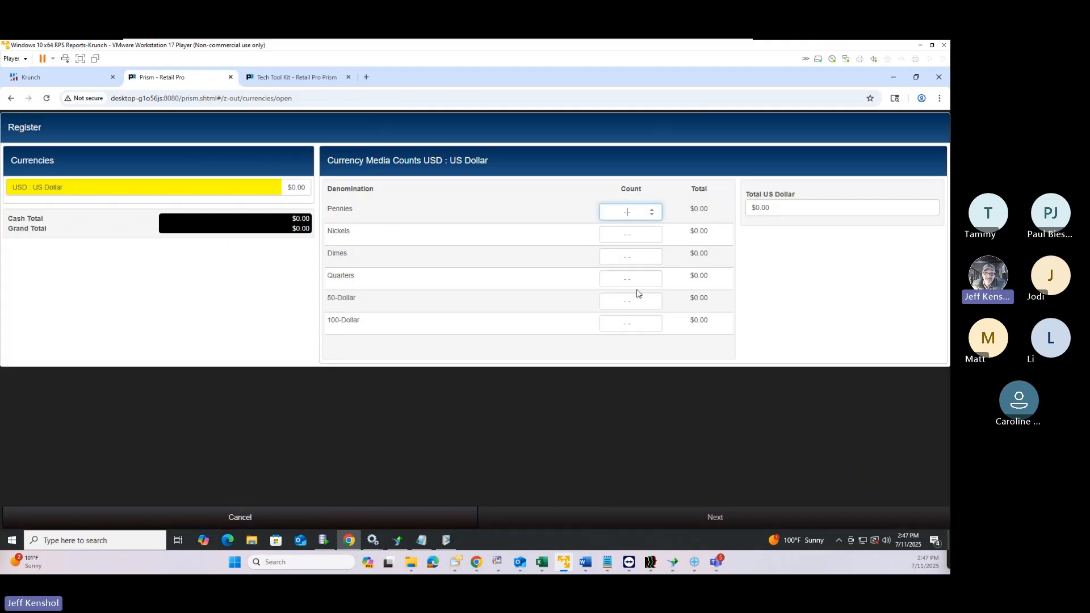
pyautogui.click(629, 325)
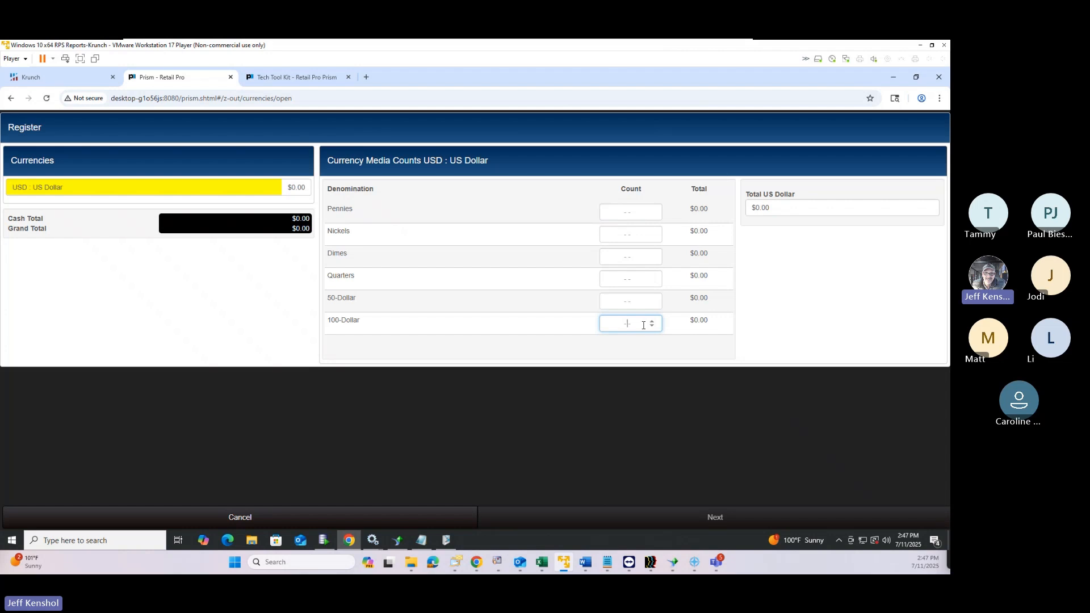
pyautogui.write('1')
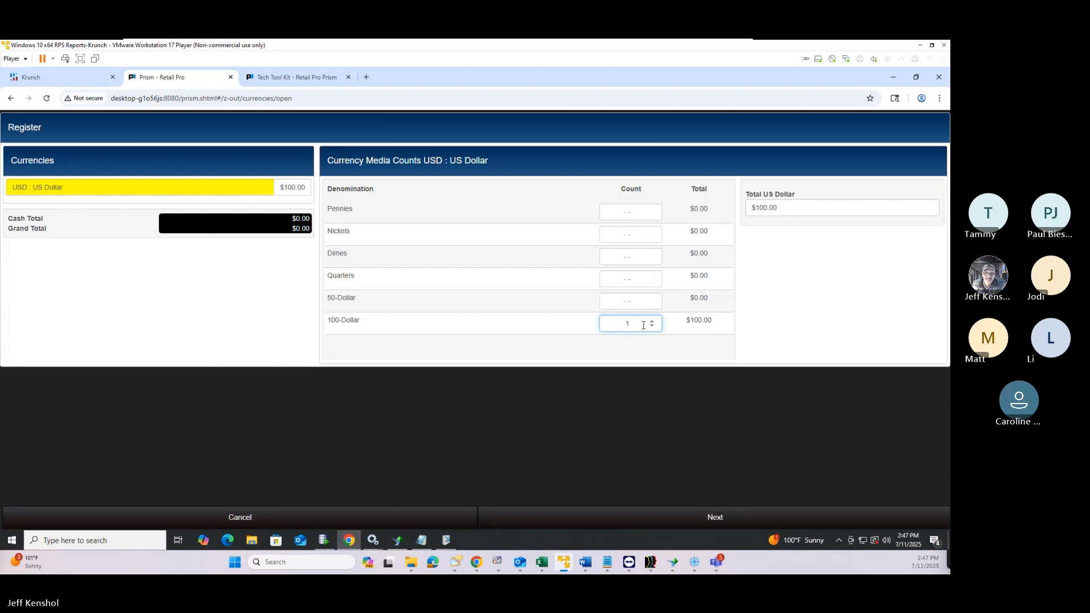
pyautogui.click(627, 302)
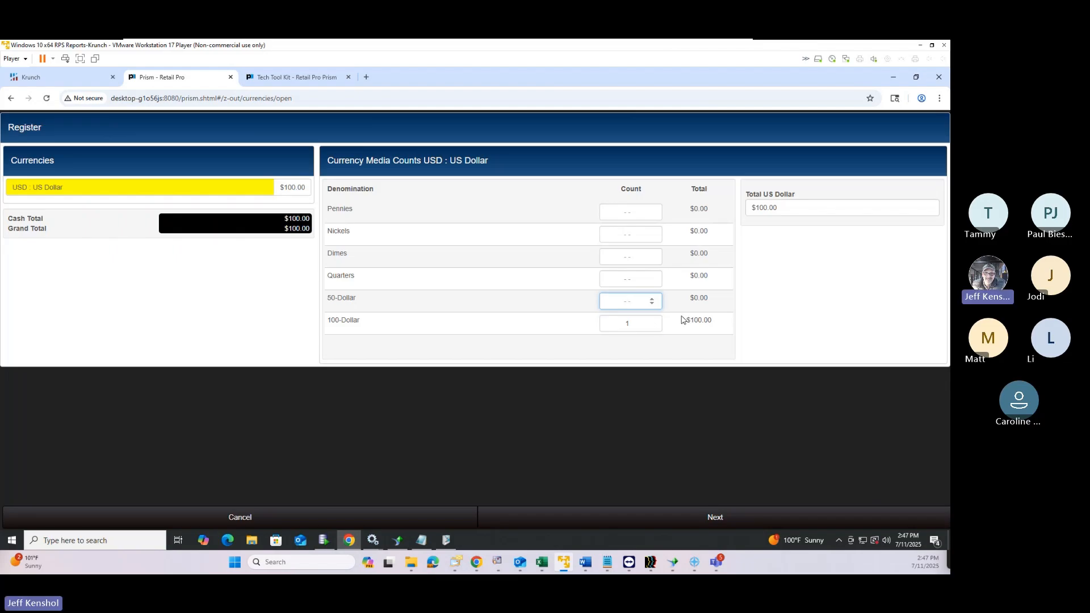
pyautogui.write('1')
pyautogui.click(721, 519)
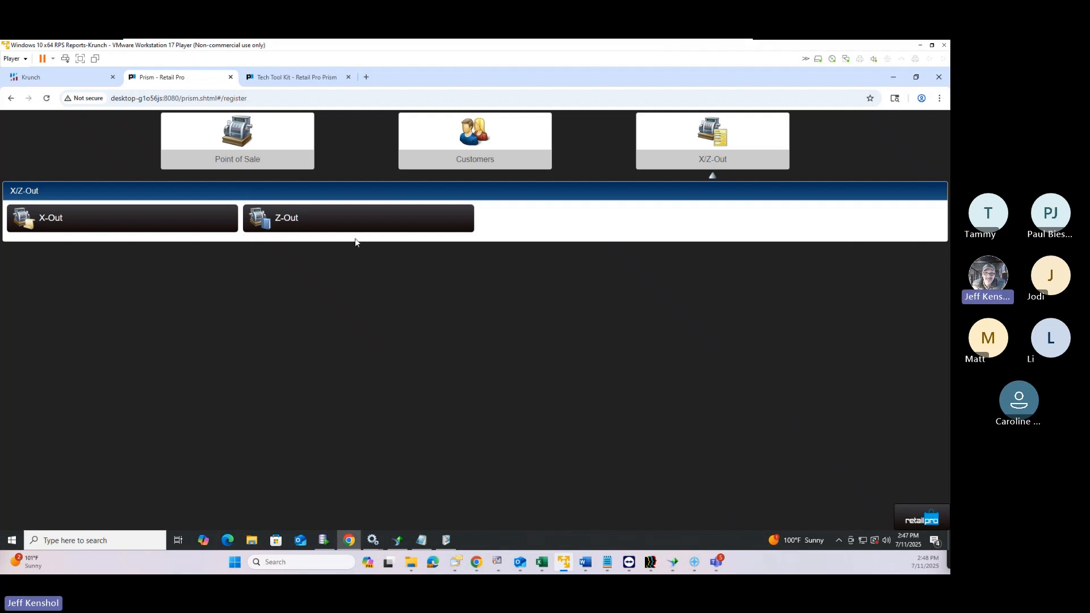
# On the Z-Out screen, set the search Start Date to January 1, 2023
pyautogui.click(342, 223)
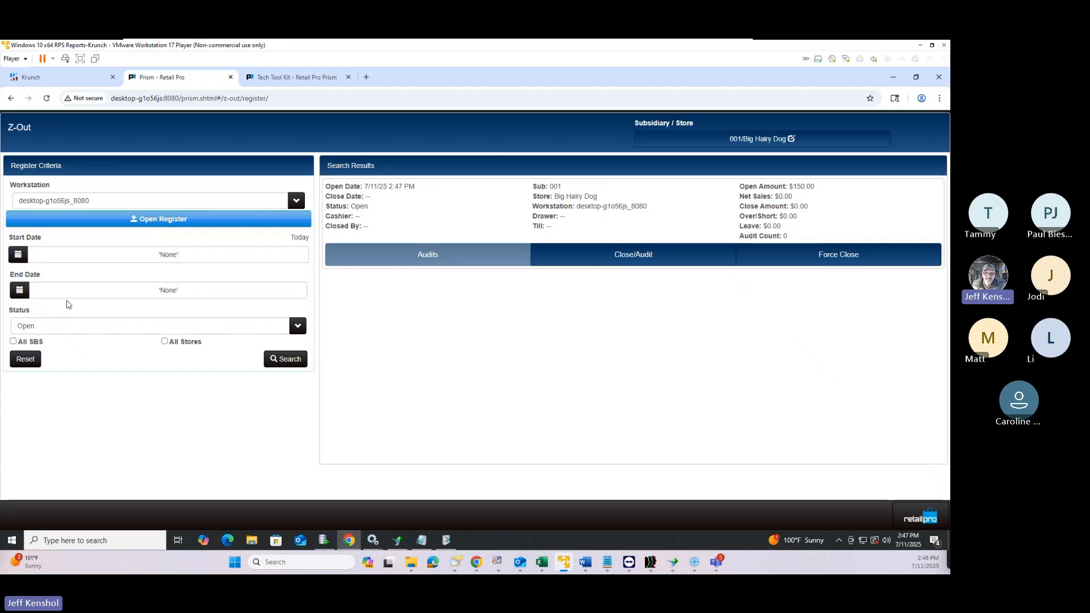
pyautogui.click(103, 255)
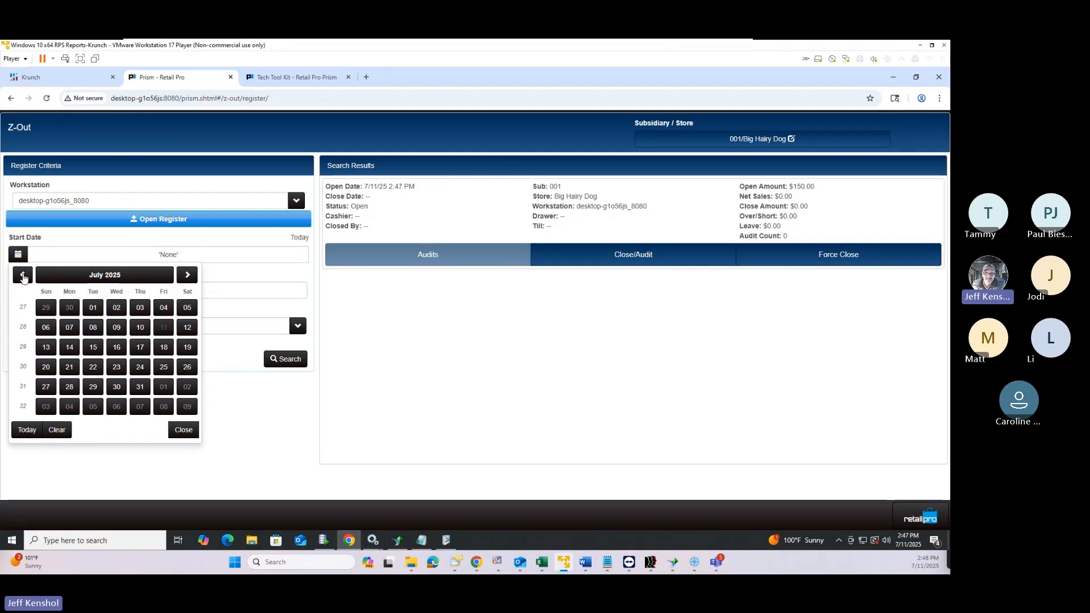
pyautogui.click(22, 275)
pyautogui.click(22, 274)
pyautogui.click(22, 275)
pyautogui.click(22, 275)
pyautogui.click(22, 275)
pyautogui.click(22, 275)
pyautogui.click(22, 275)
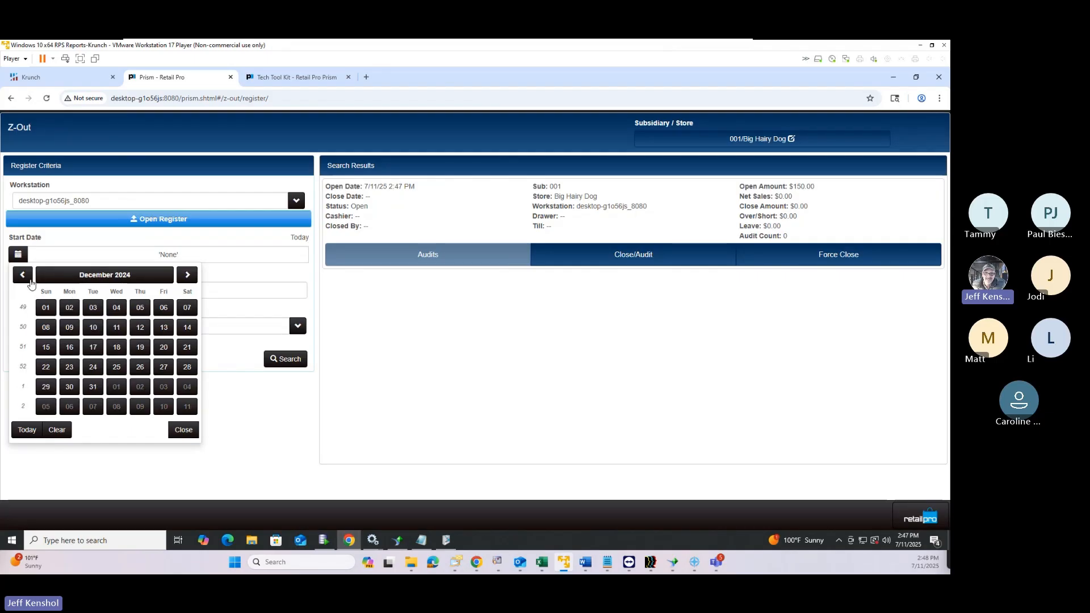
pyautogui.click(23, 274)
pyautogui.click(22, 274)
pyautogui.click(22, 274)
pyautogui.click(22, 275)
pyautogui.click(22, 275)
pyautogui.click(22, 274)
pyautogui.click(31, 282)
pyautogui.click(31, 282)
pyautogui.click(31, 282)
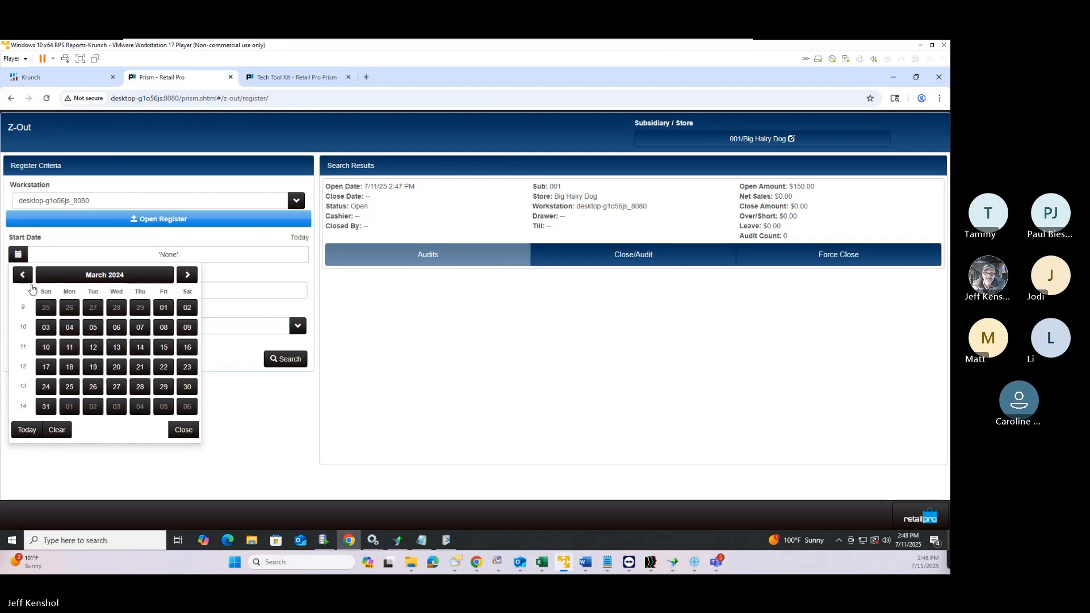
pyautogui.click(28, 278)
pyautogui.click(86, 277)
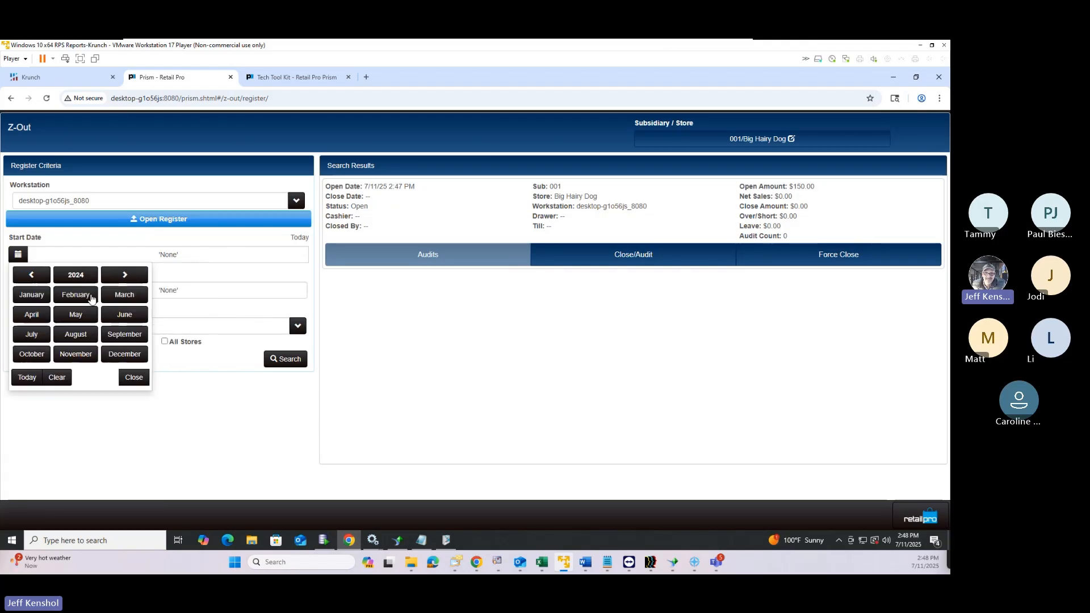
pyautogui.click(38, 278)
pyautogui.click(44, 298)
pyautogui.click(47, 309)
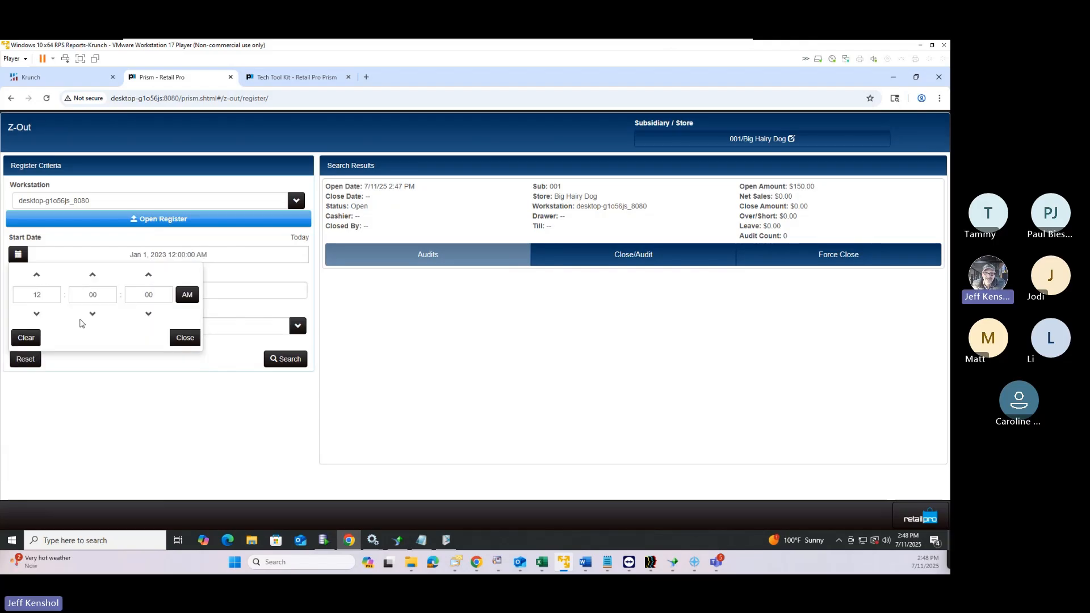
pyautogui.click(182, 338)
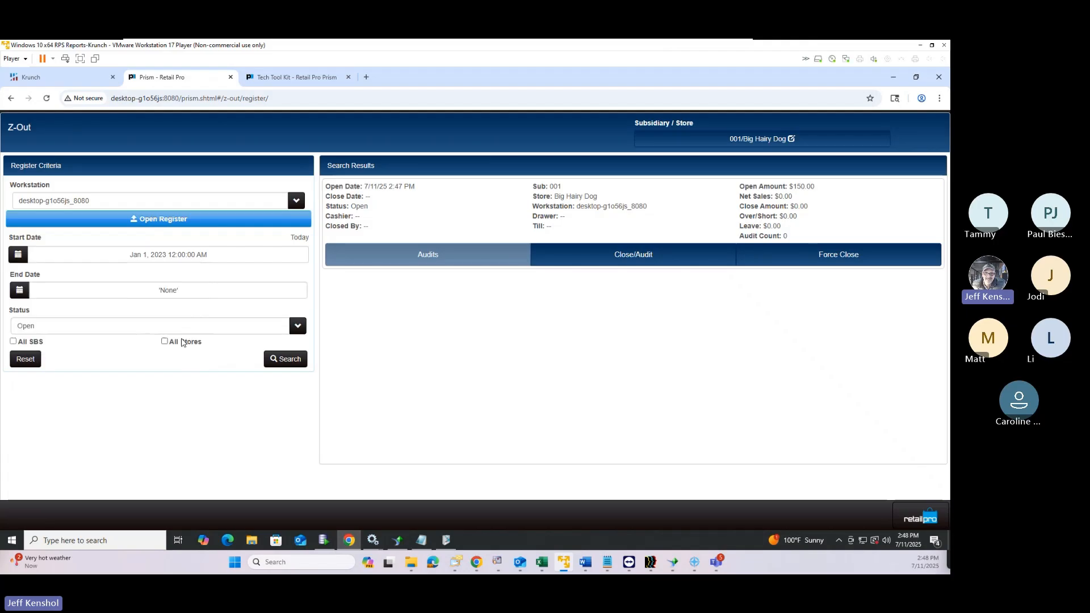
# Set the search End Date to January 15, 2023
pyautogui.click(137, 292)
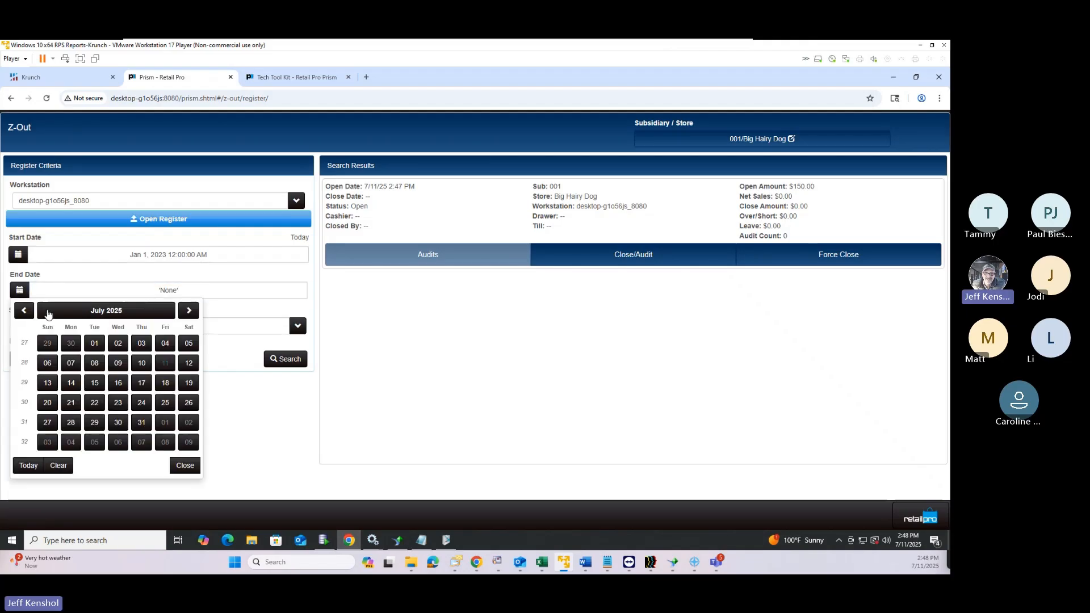
pyautogui.click(98, 313)
pyautogui.click(33, 310)
pyautogui.click(33, 310)
pyautogui.click(33, 310)
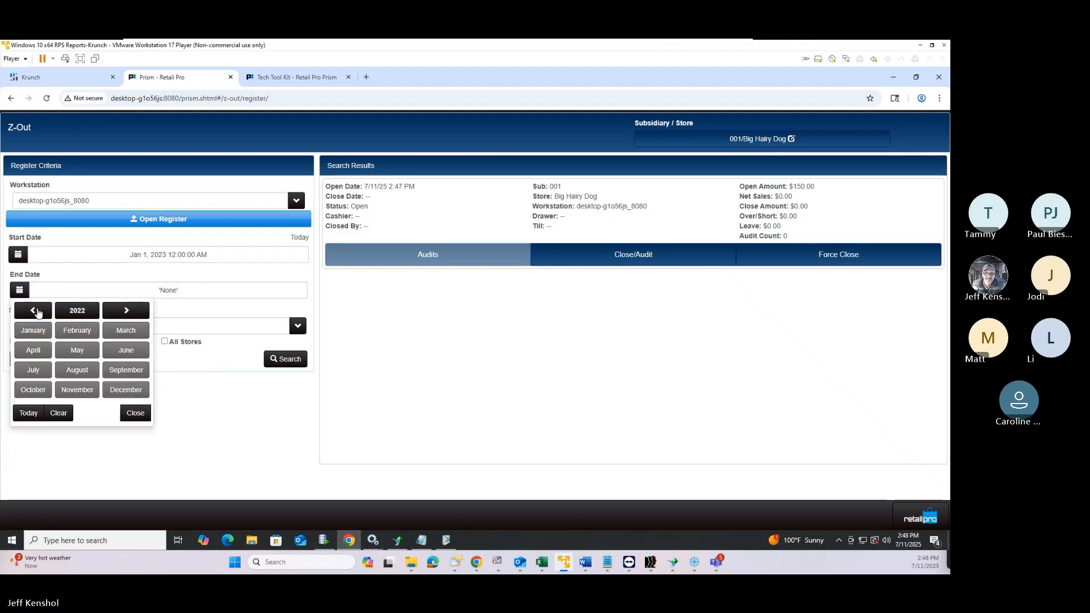
pyautogui.click(33, 309)
pyautogui.click(122, 311)
pyautogui.click(122, 311)
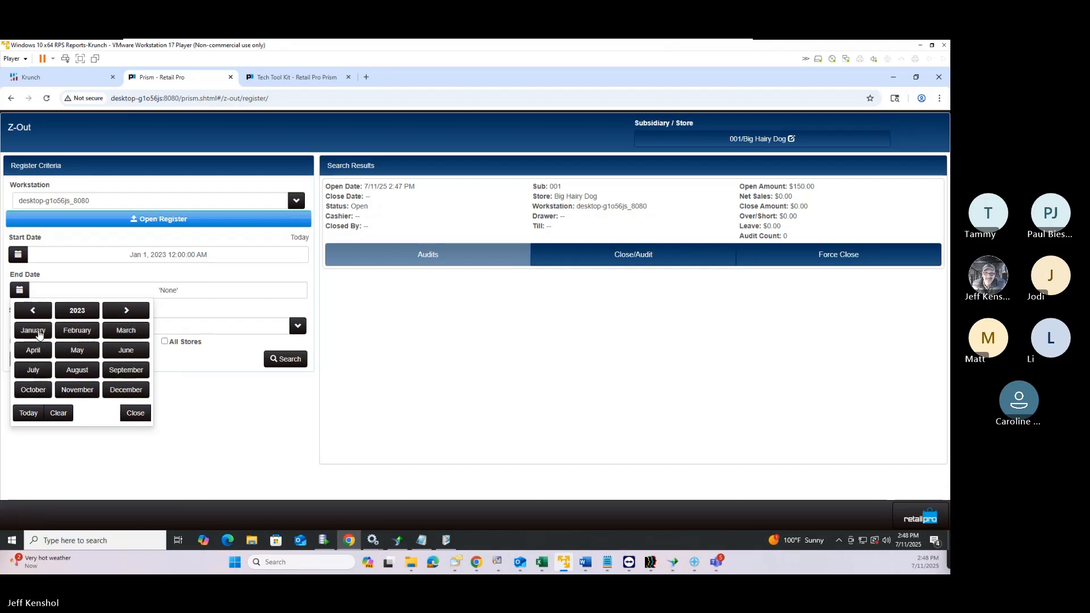
pyautogui.click(33, 330)
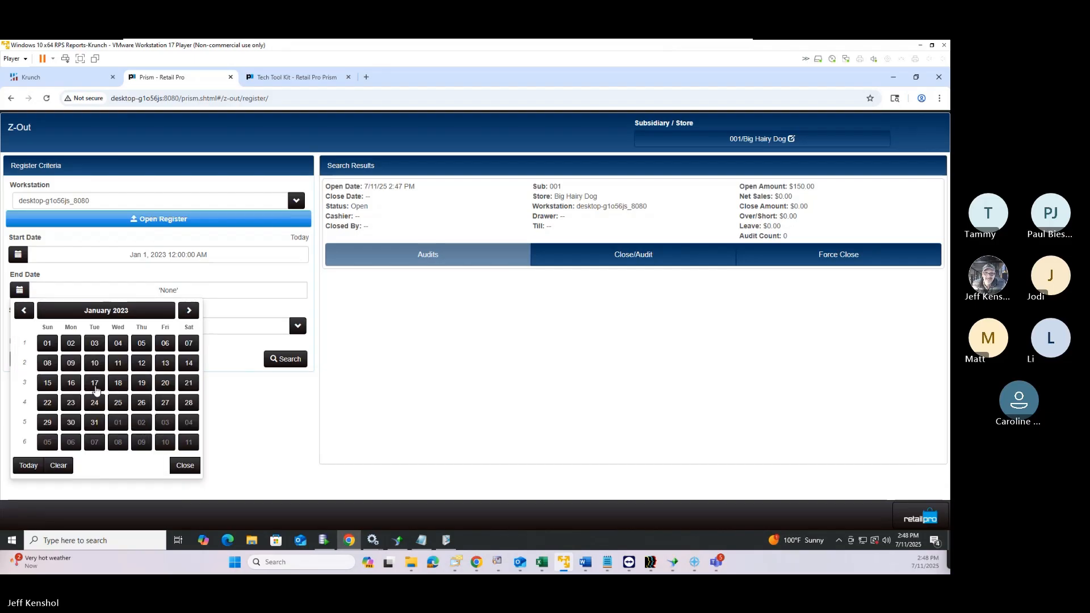
pyautogui.click(51, 386)
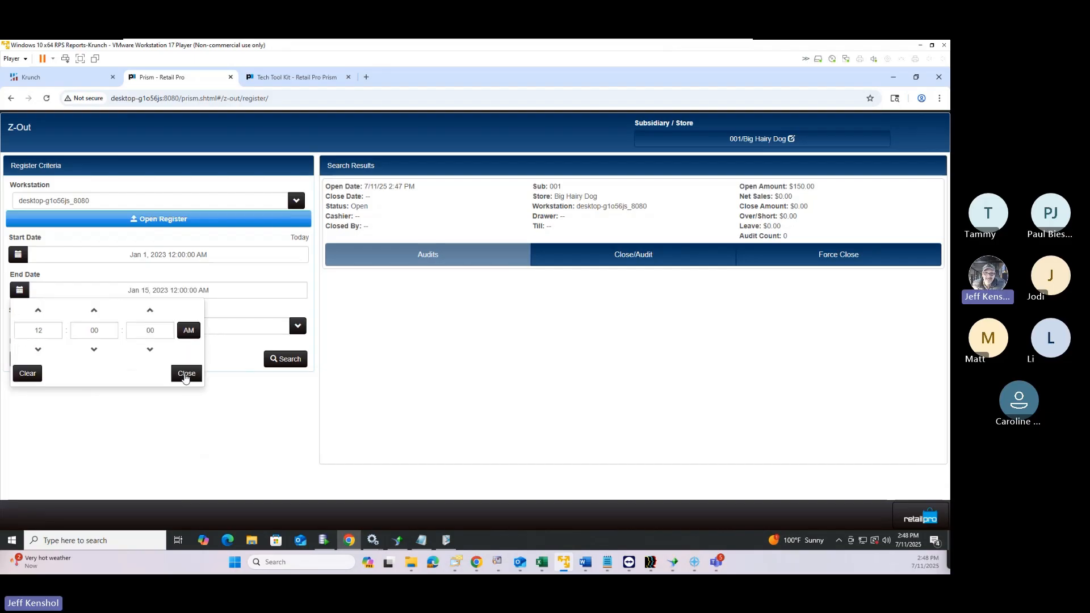
pyautogui.click(185, 372)
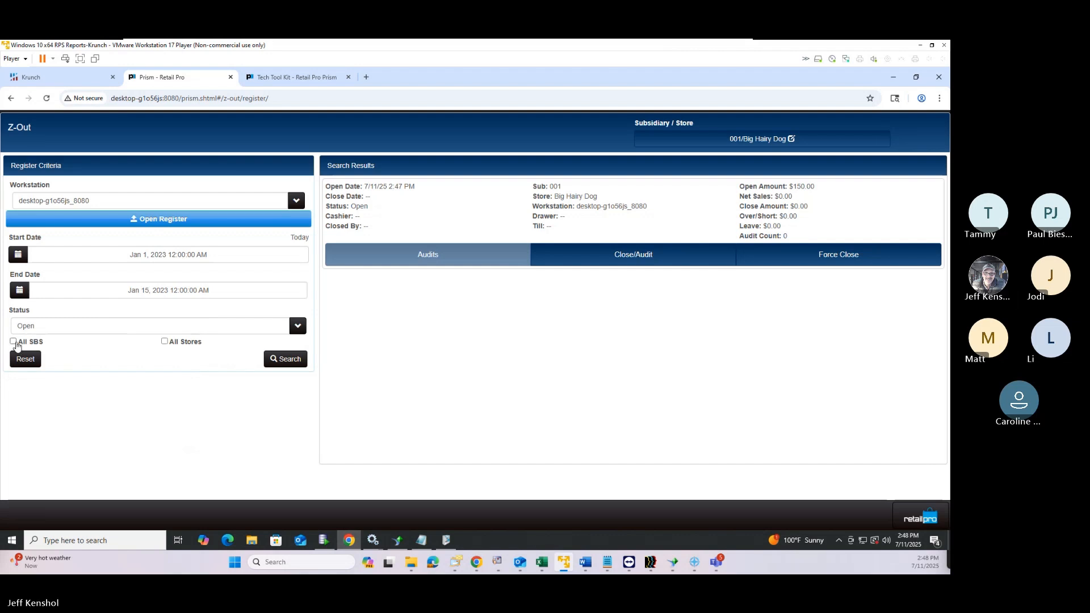
# Check All SBS, set Workstation and Status to All, and search the registers
pyautogui.click(13, 342)
pyautogui.click(275, 360)
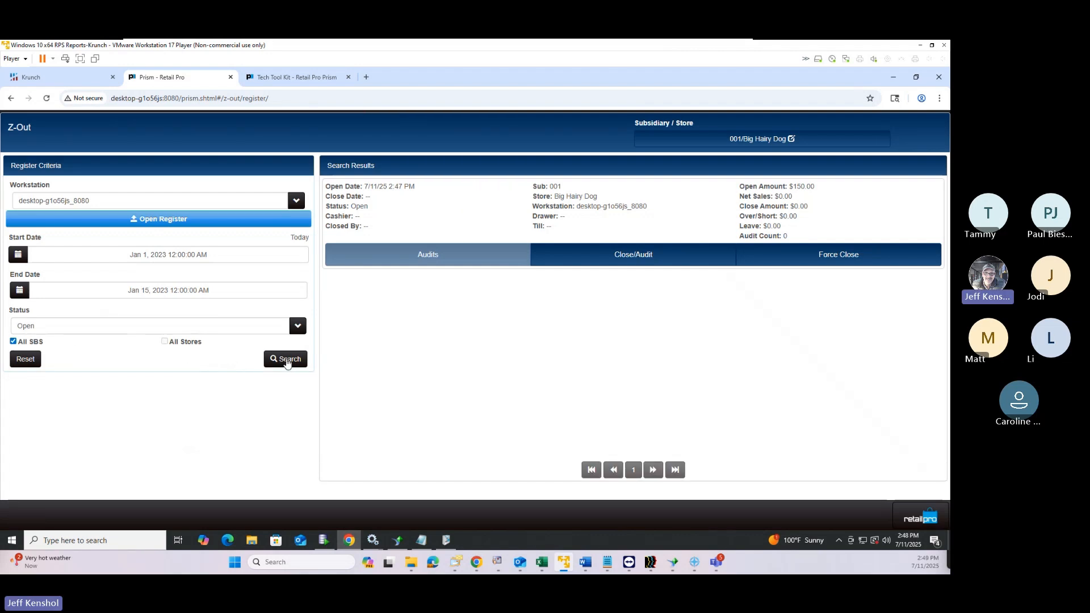
pyautogui.click(101, 208)
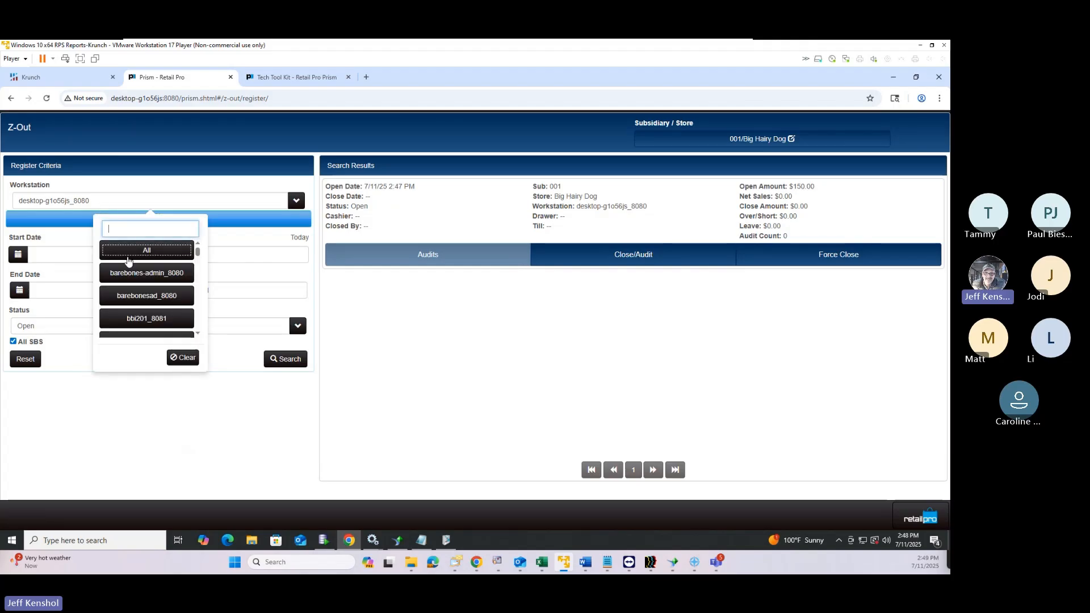
pyautogui.click(130, 255)
pyautogui.click(284, 362)
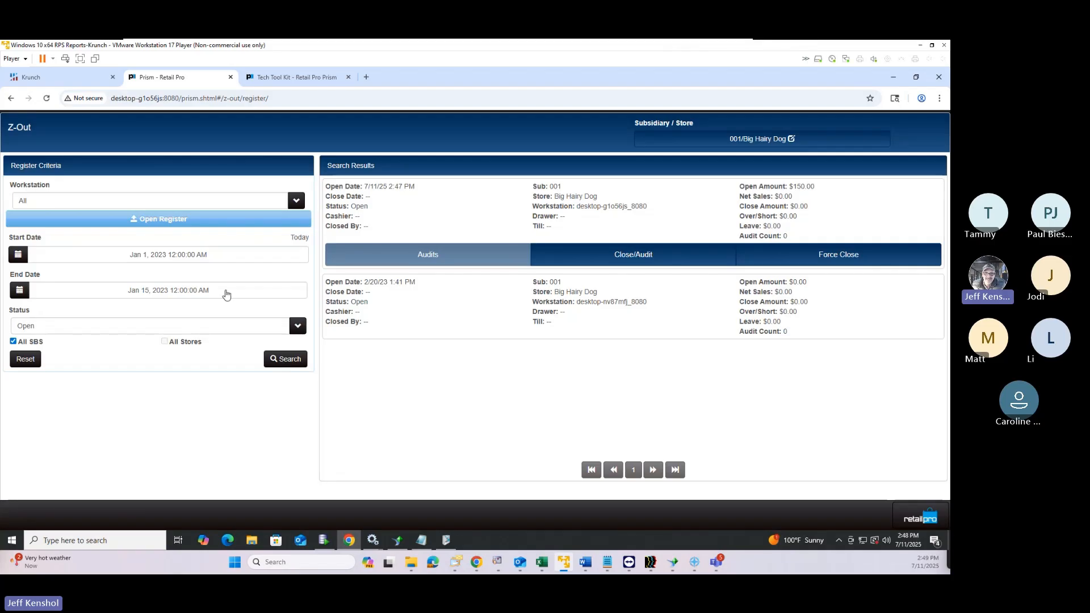
pyautogui.click(113, 333)
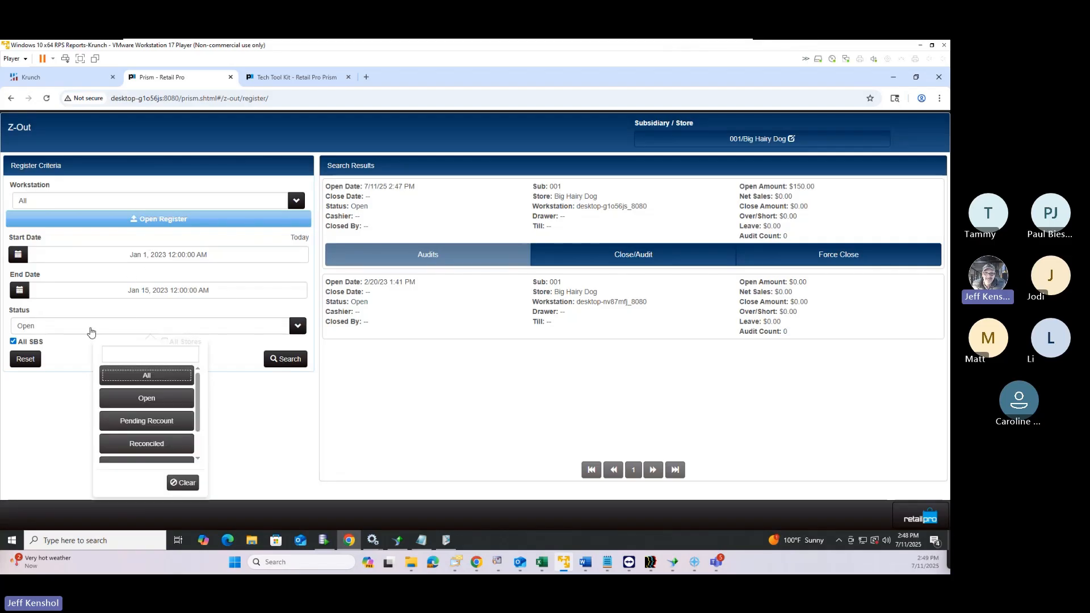
pyautogui.click(142, 373)
pyautogui.click(297, 364)
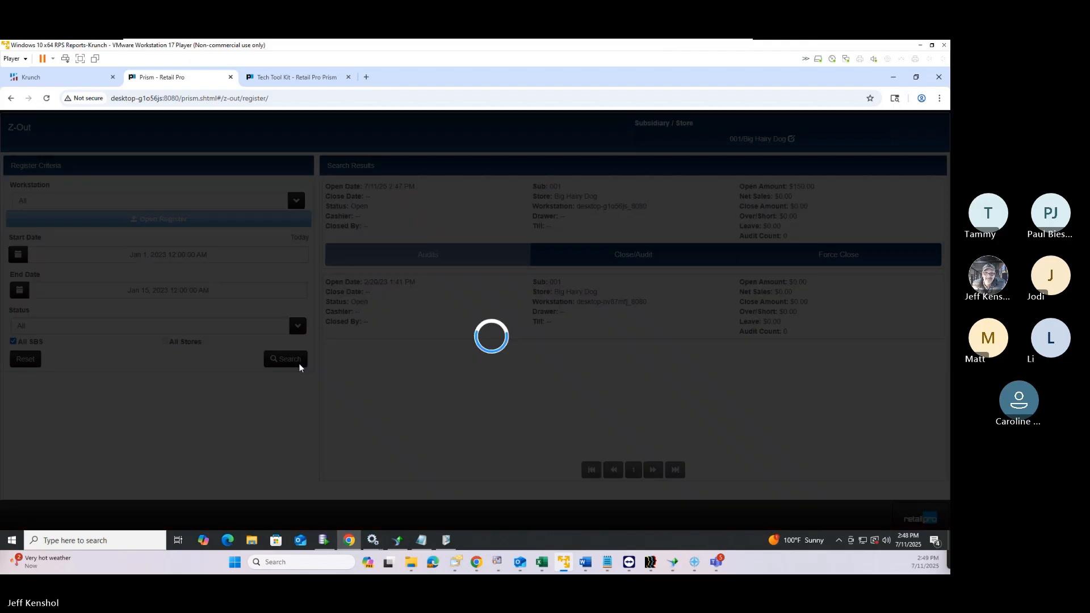
# Browse the Z-Out results, expand the West Sac register entry, then return to Point of Sale
pyautogui.scroll(-5, 732, 383)
pyautogui.scroll(-4, 727, 387)
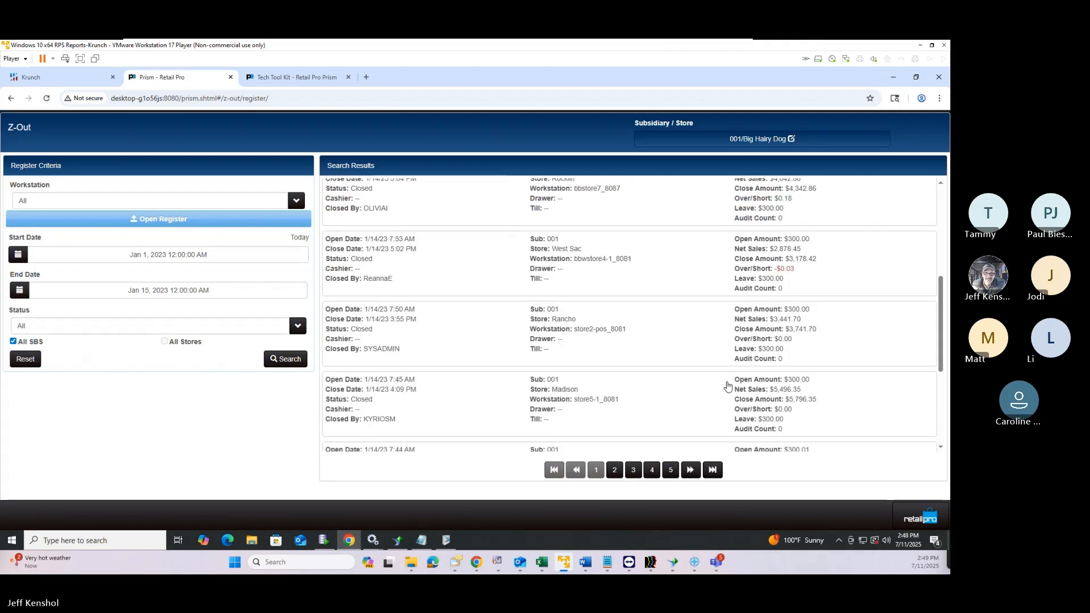
pyautogui.scroll(5, 727, 386)
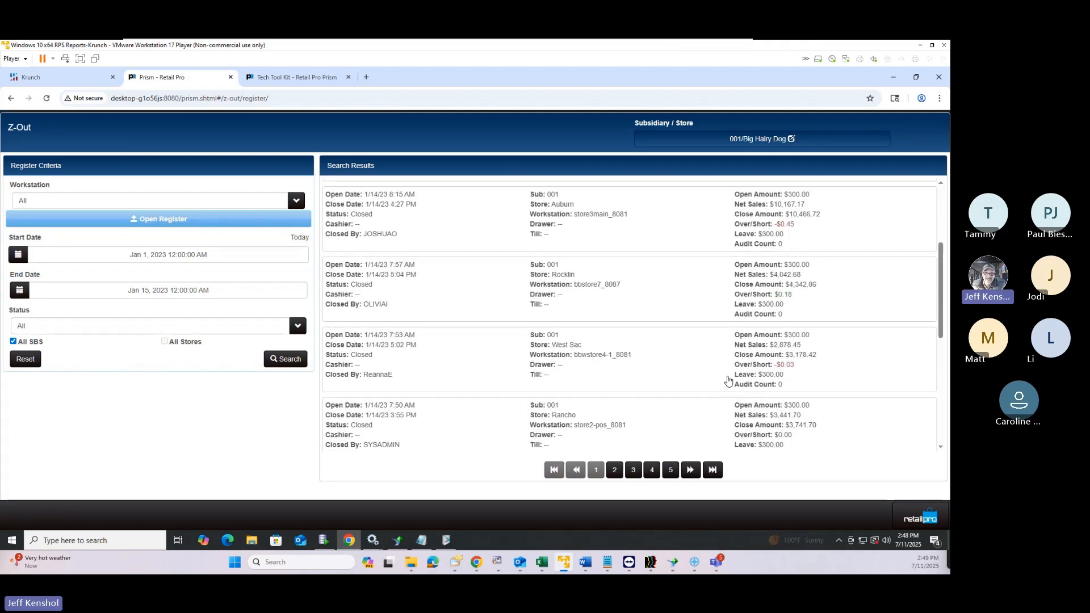
pyautogui.scroll(-5, 729, 381)
pyautogui.scroll(4, 728, 380)
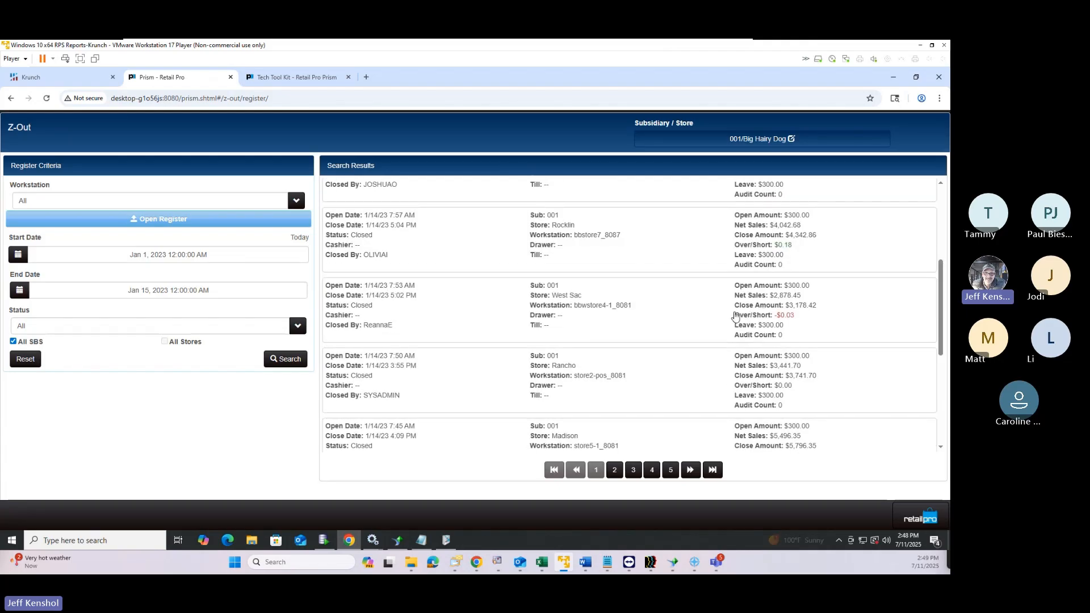
pyautogui.click(736, 316)
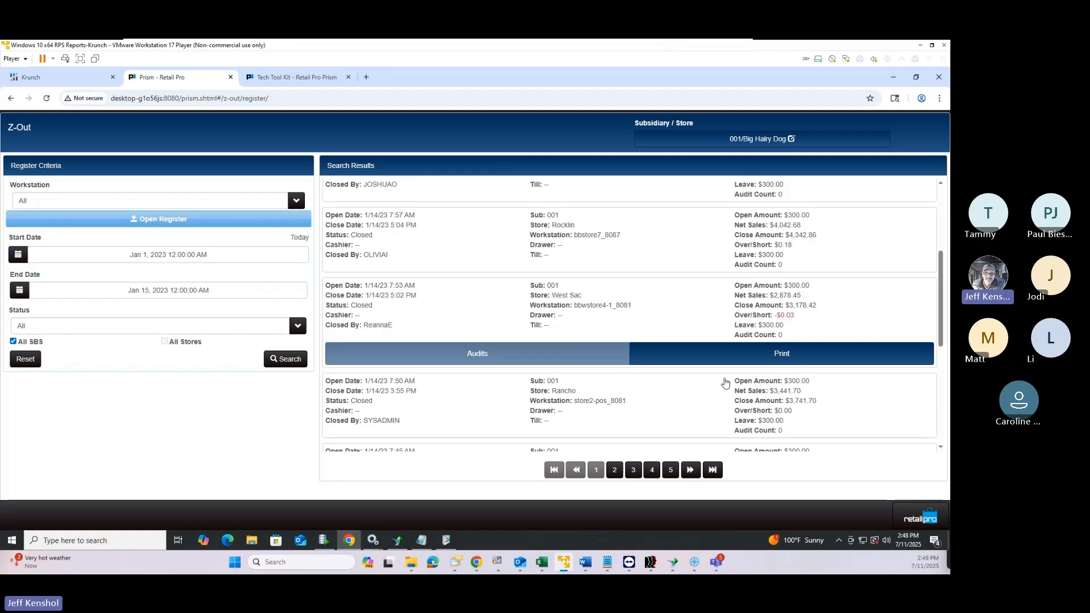
pyautogui.scroll(-4, 726, 383)
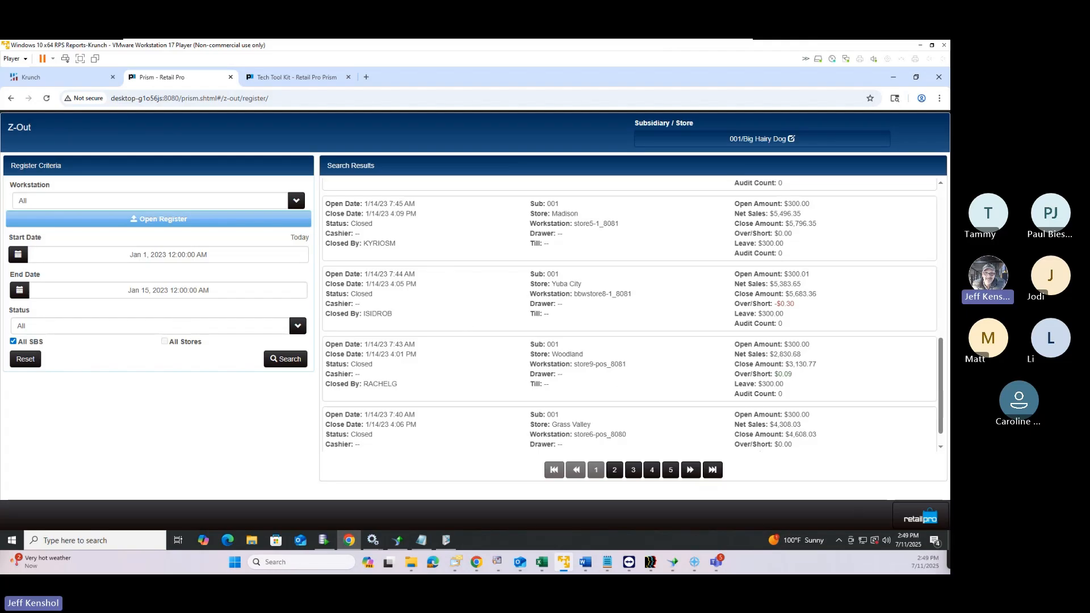
pyautogui.click(913, 520)
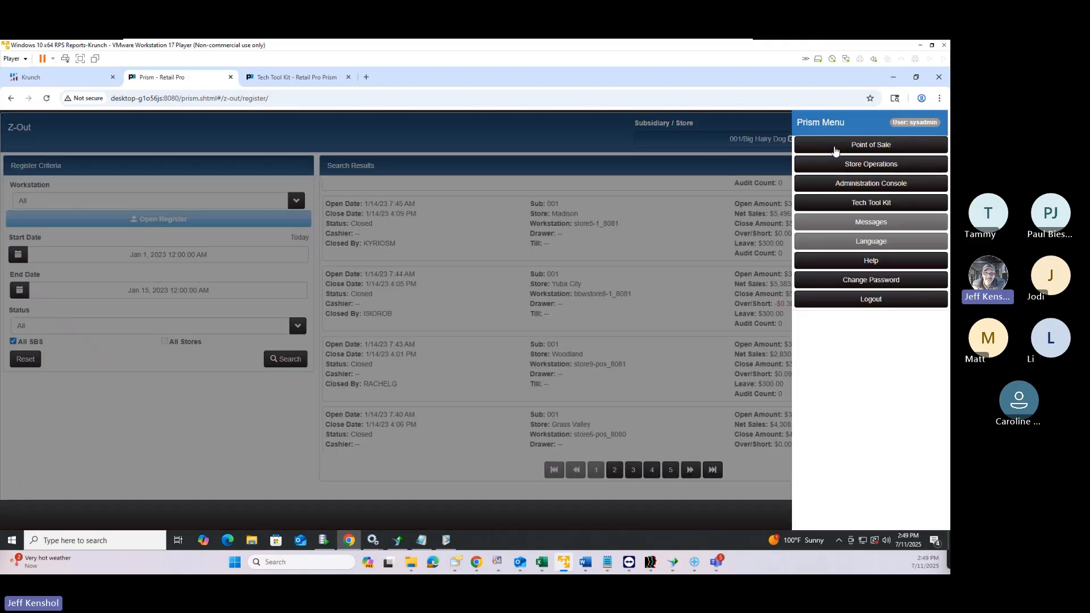
pyautogui.click(834, 148)
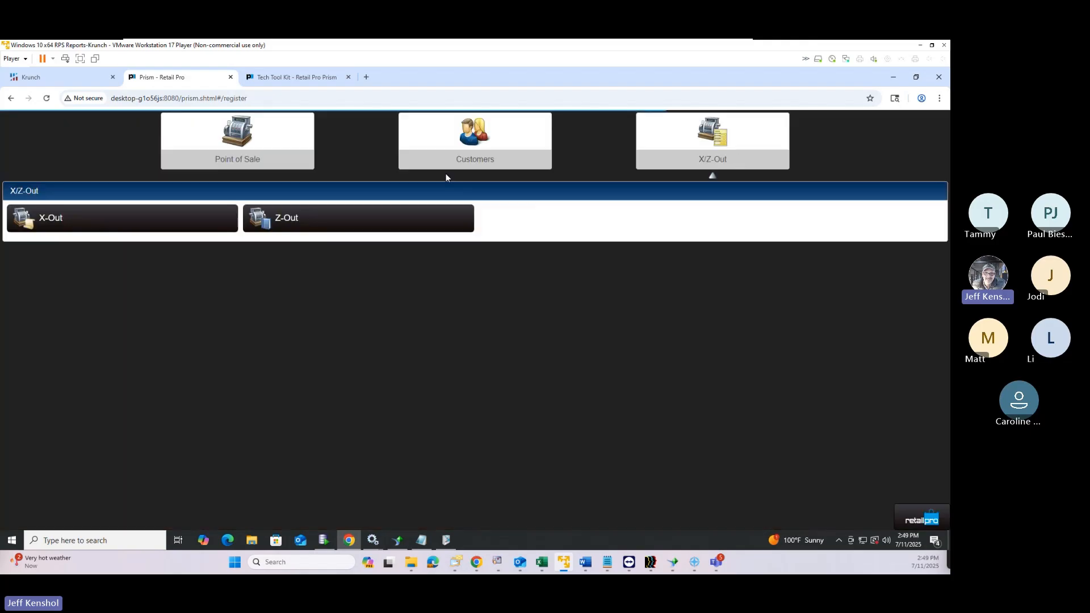
# In the X-Out report filters, set Start Date to January 1, 2023
pyautogui.click(151, 228)
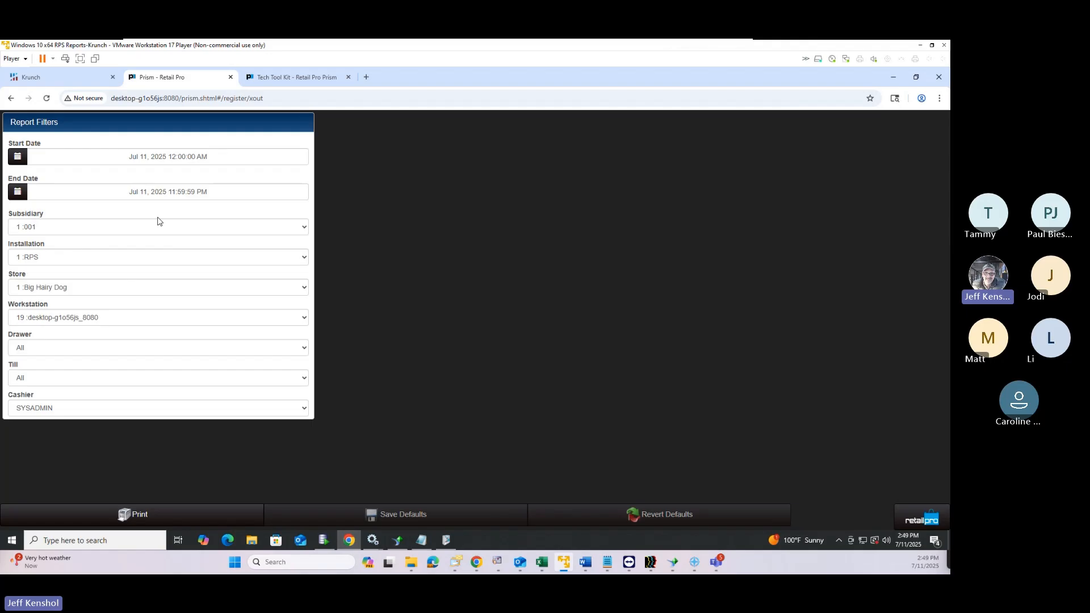
pyautogui.click(152, 162)
pyautogui.click(65, 185)
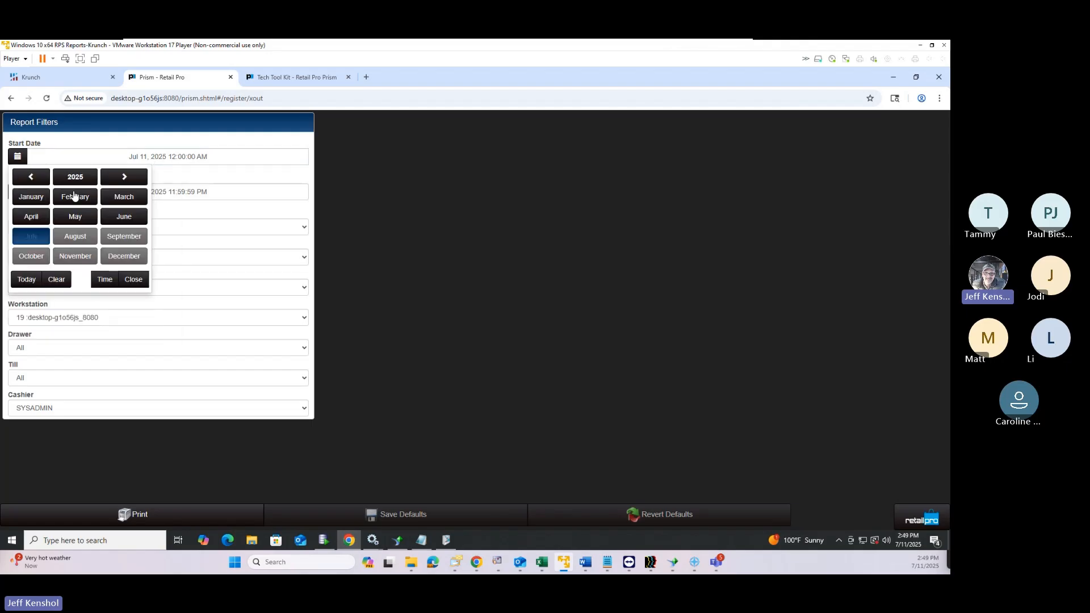
pyautogui.doubleClick(37, 179)
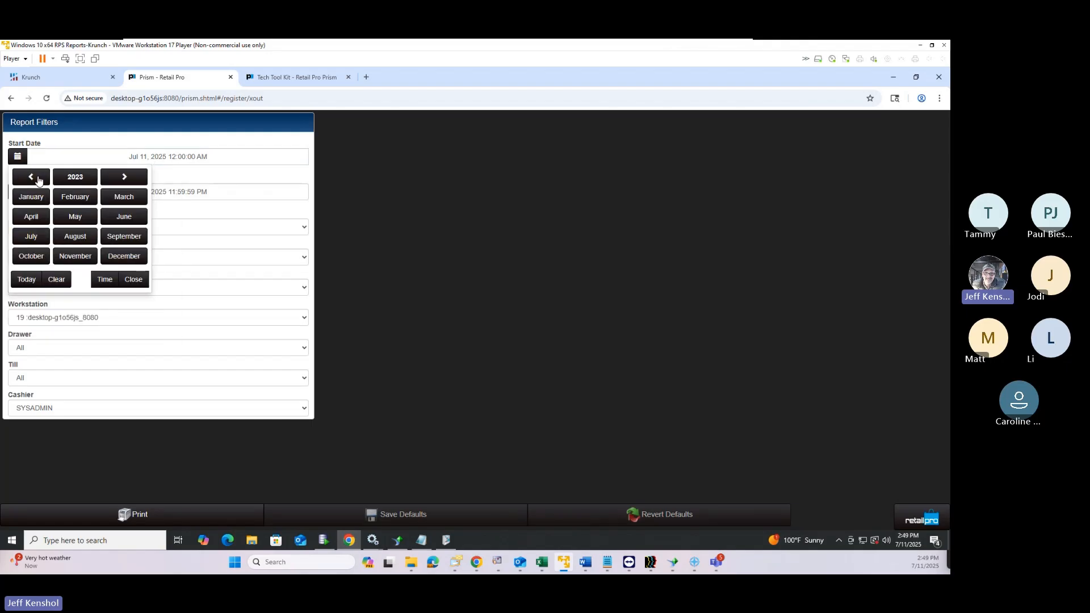
pyautogui.click(36, 200)
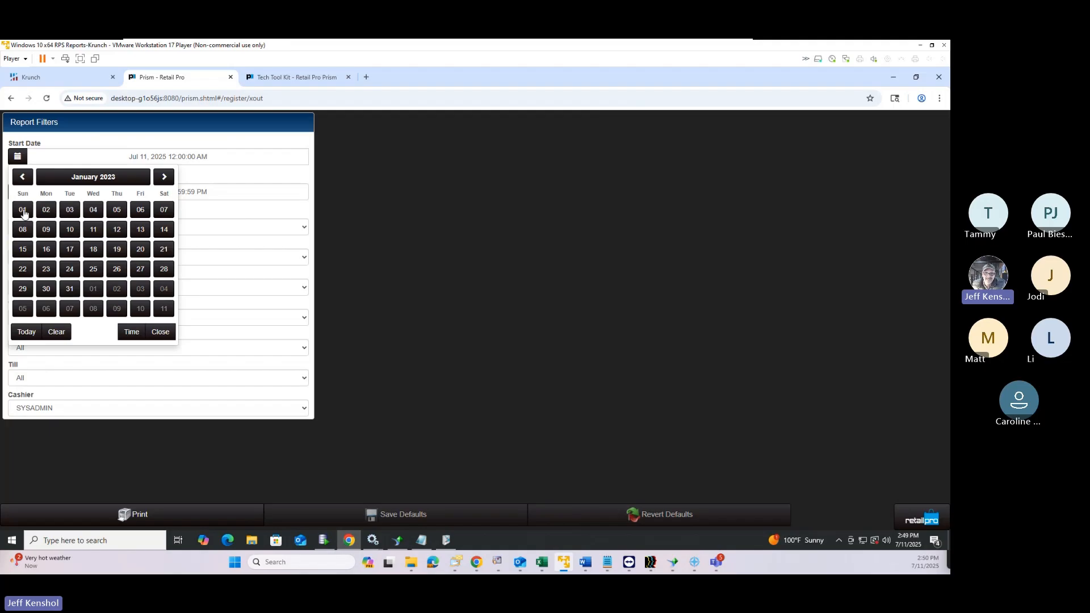
pyautogui.click(23, 210)
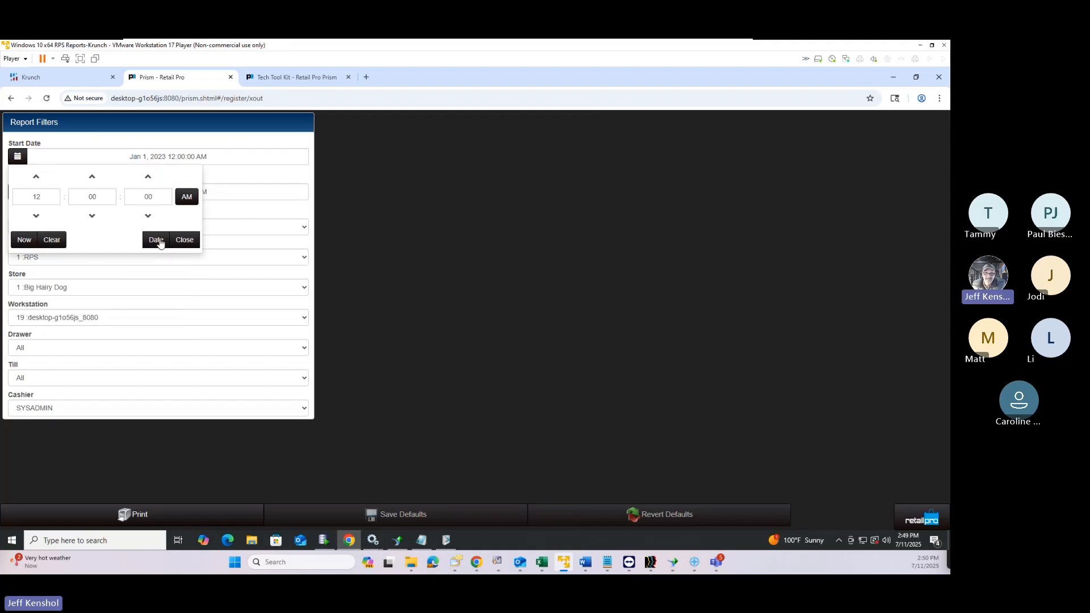
pyautogui.click(183, 240)
# Set the X-Out End Date to January 15, 2023
pyautogui.click(136, 195)
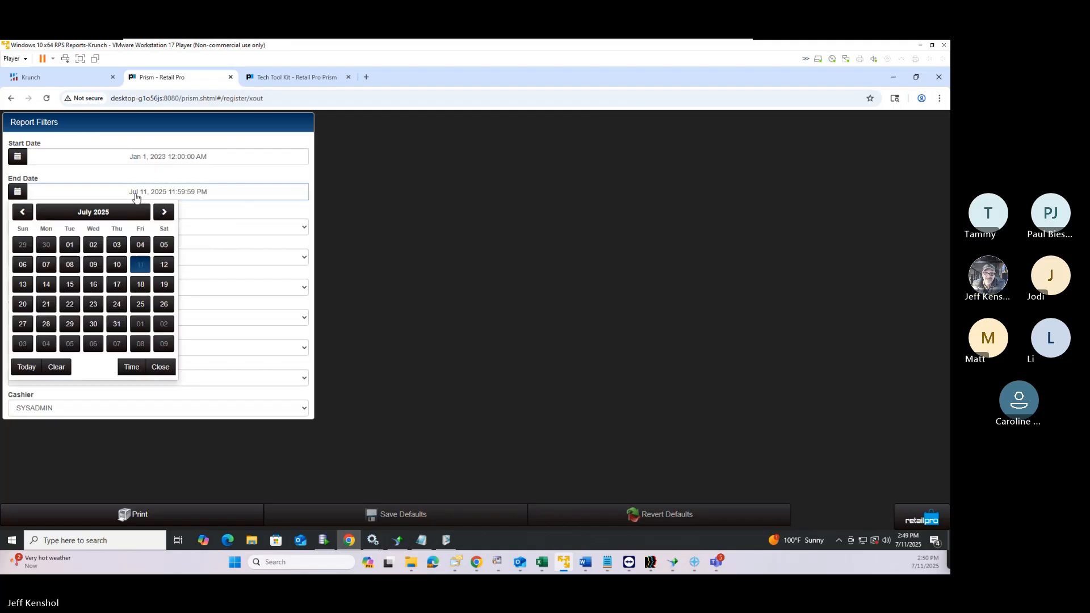
pyautogui.click(102, 213)
pyautogui.click(40, 214)
pyautogui.click(41, 215)
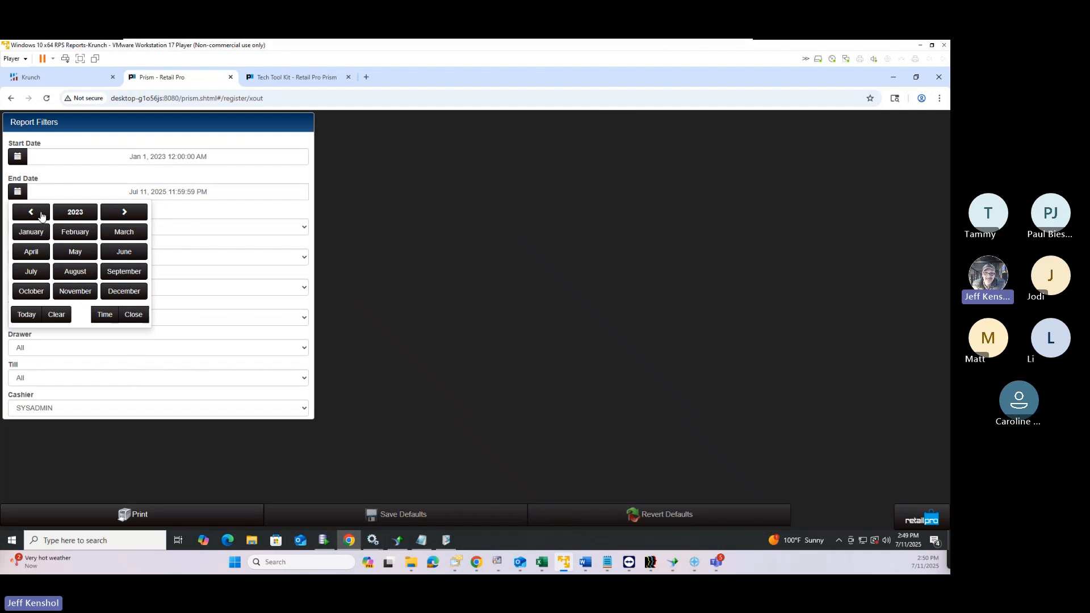
pyautogui.click(43, 234)
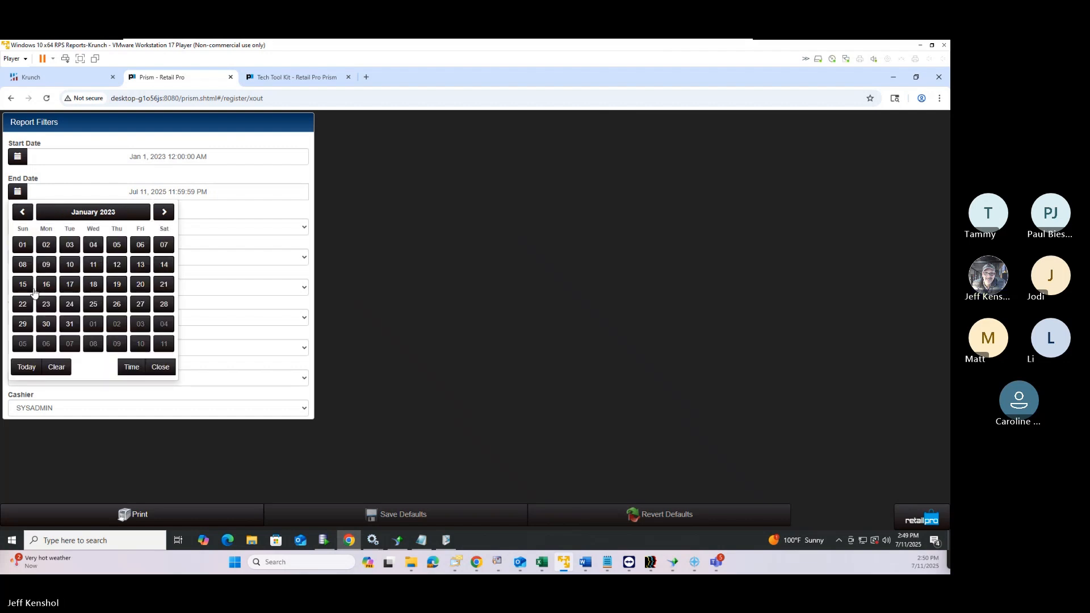
pyautogui.click(31, 288)
pyautogui.click(182, 277)
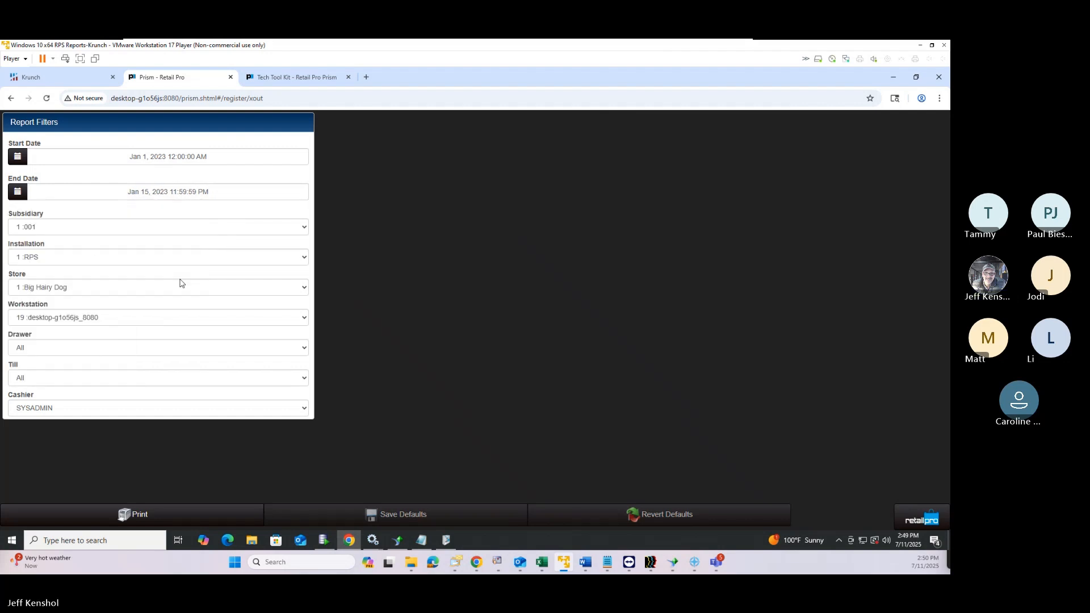
# Set both Workstation and Cashier to All for the X-Out report
pyautogui.click(85, 319)
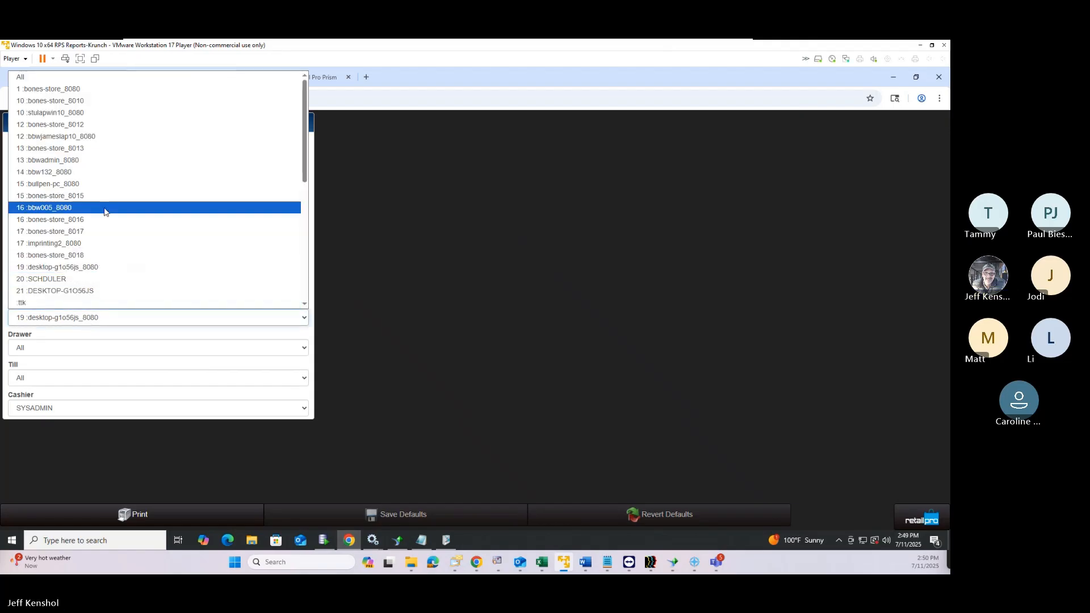
pyautogui.click(71, 78)
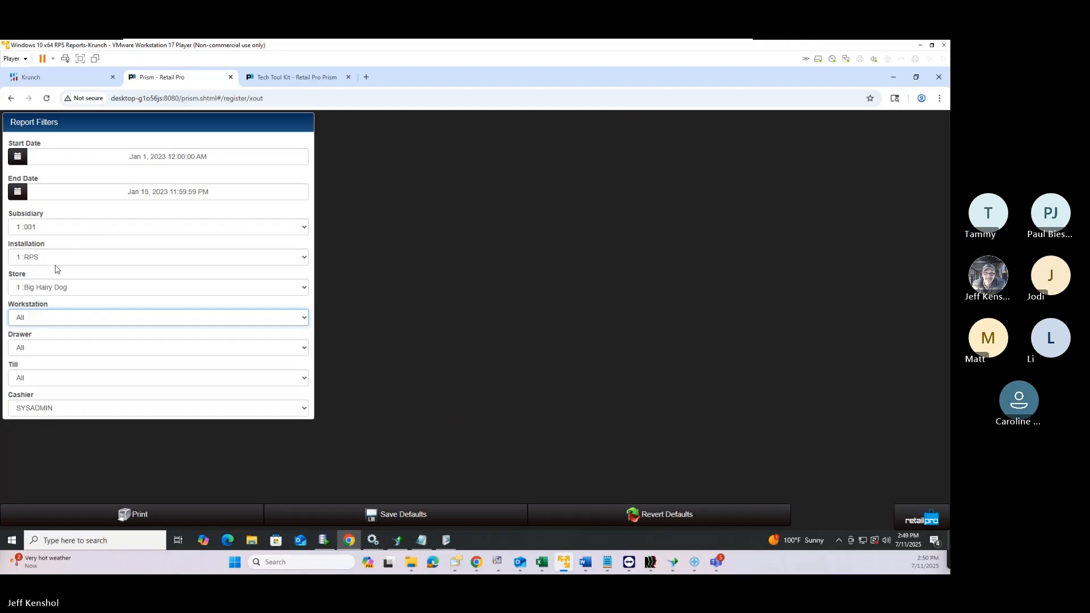
pyautogui.click(40, 410)
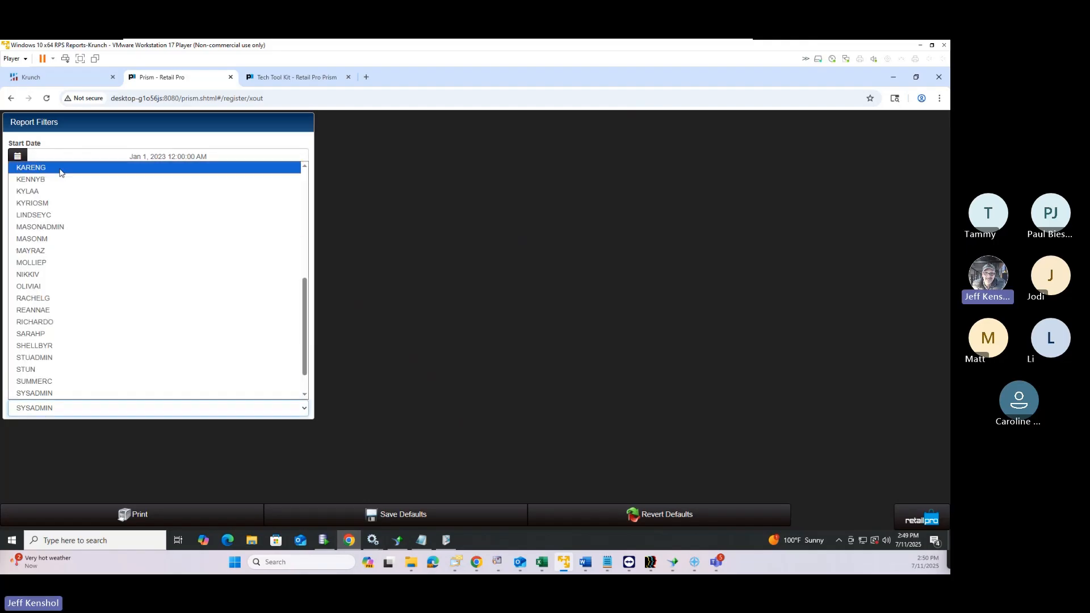
pyautogui.scroll(5, 52, 296)
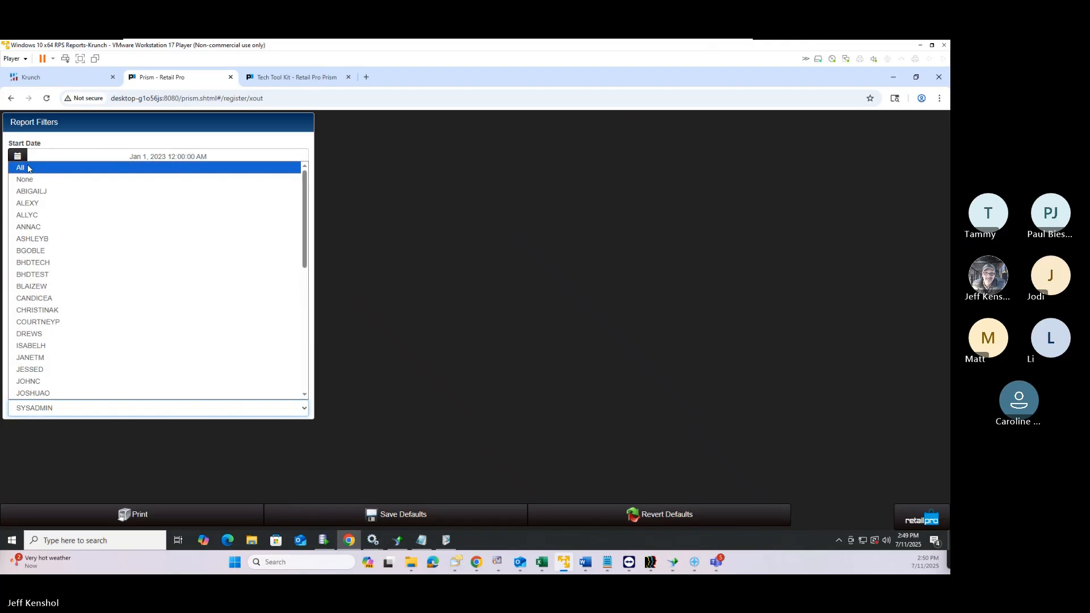
pyautogui.click(28, 168)
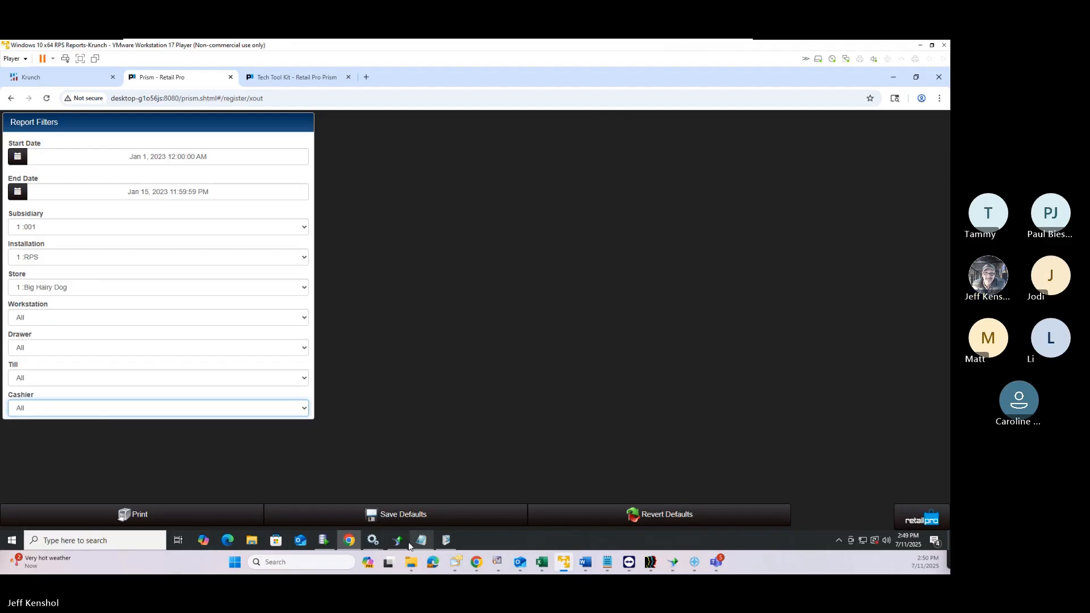
pyautogui.click(160, 516)
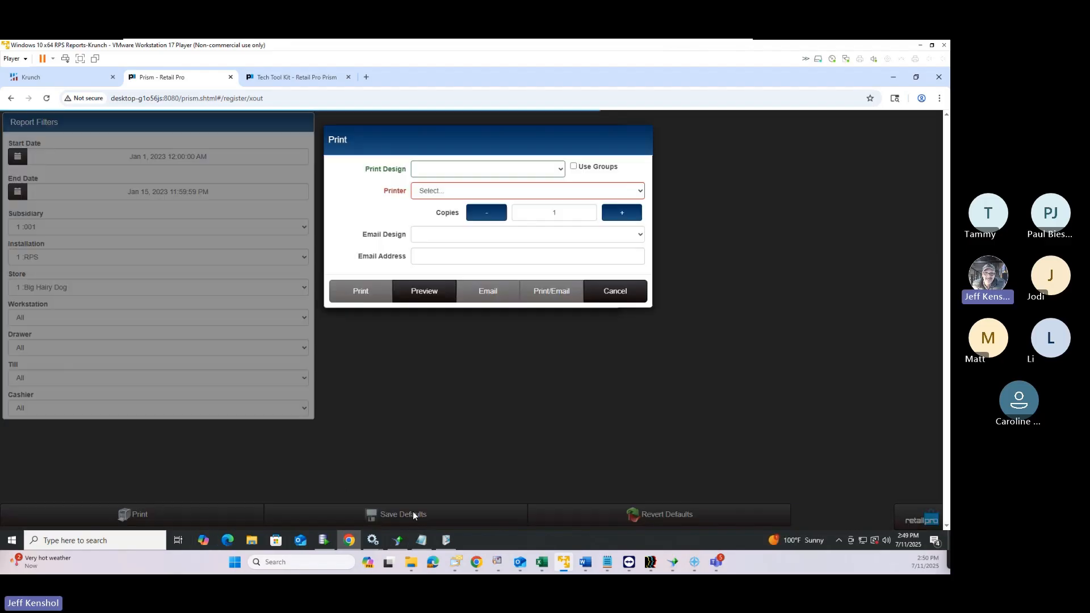
pyautogui.click(469, 168)
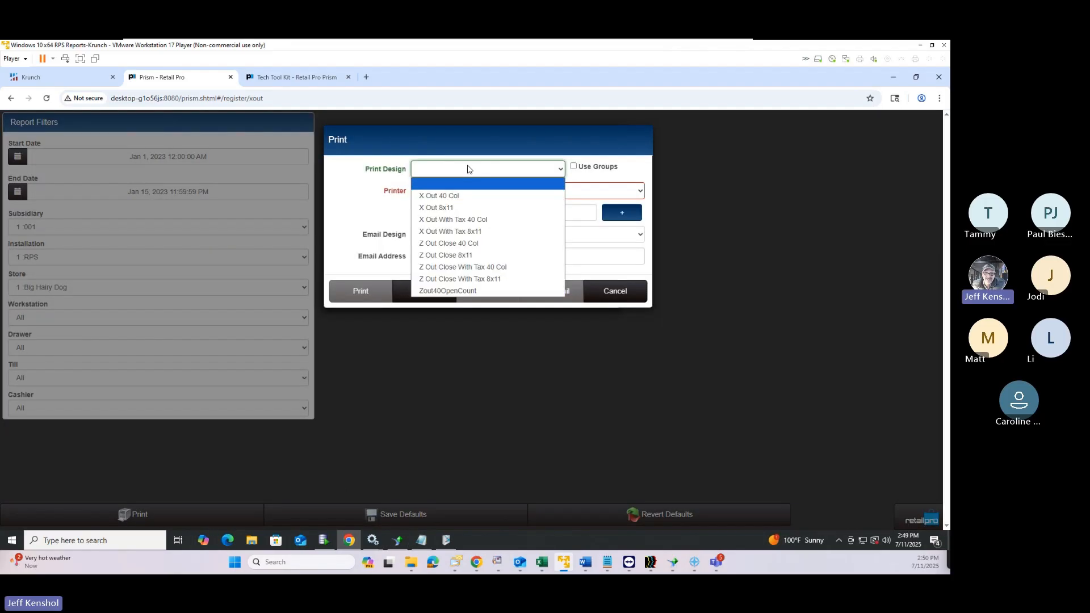
pyautogui.click(467, 168)
pyautogui.click(467, 168)
pyautogui.click(438, 194)
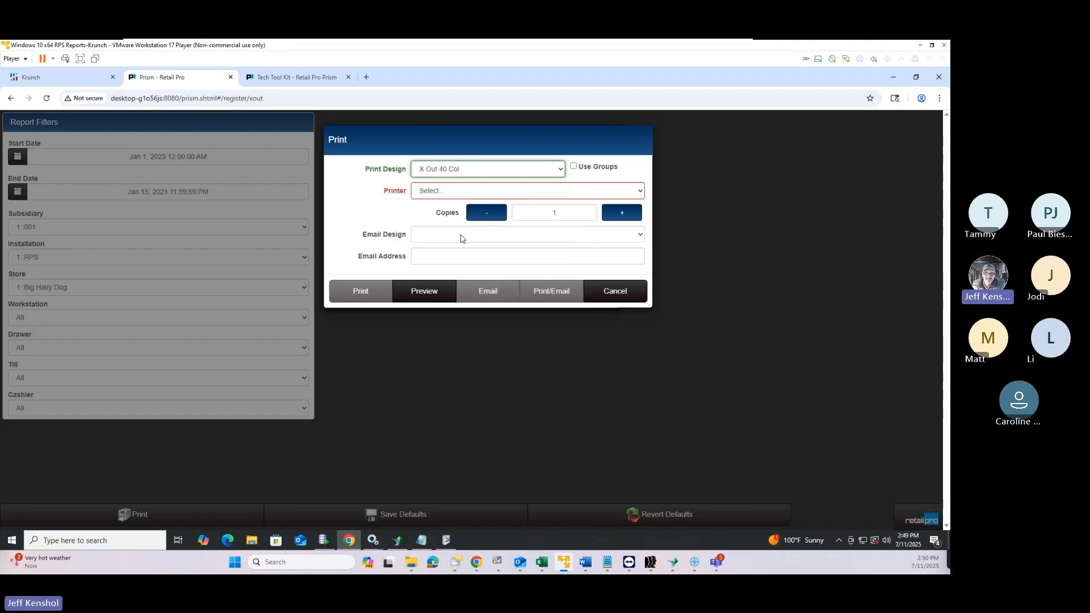
pyautogui.click(418, 298)
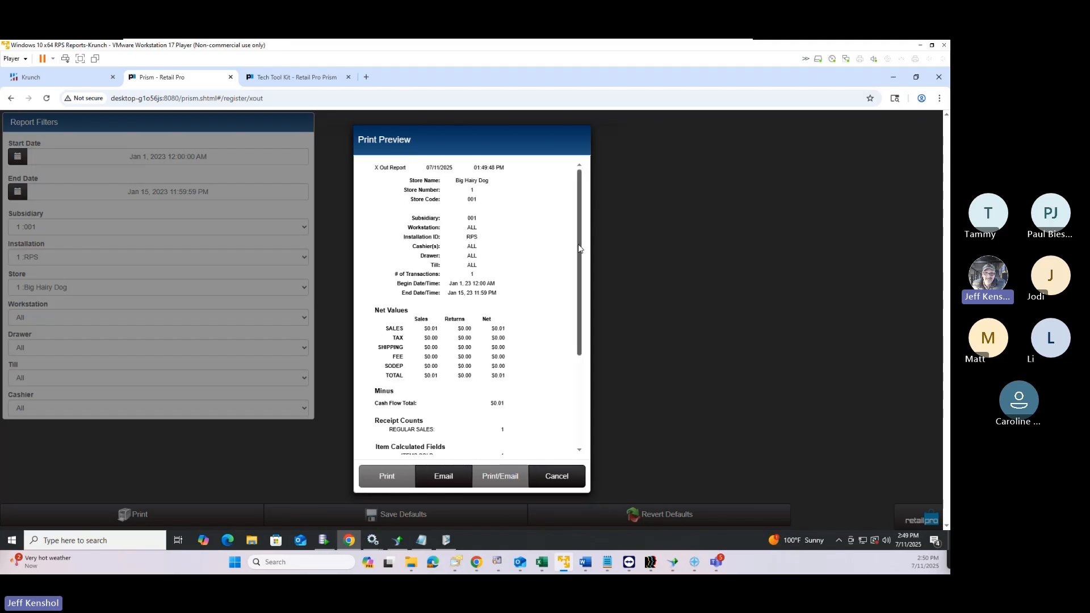
pyautogui.scroll(-3, 581, 223)
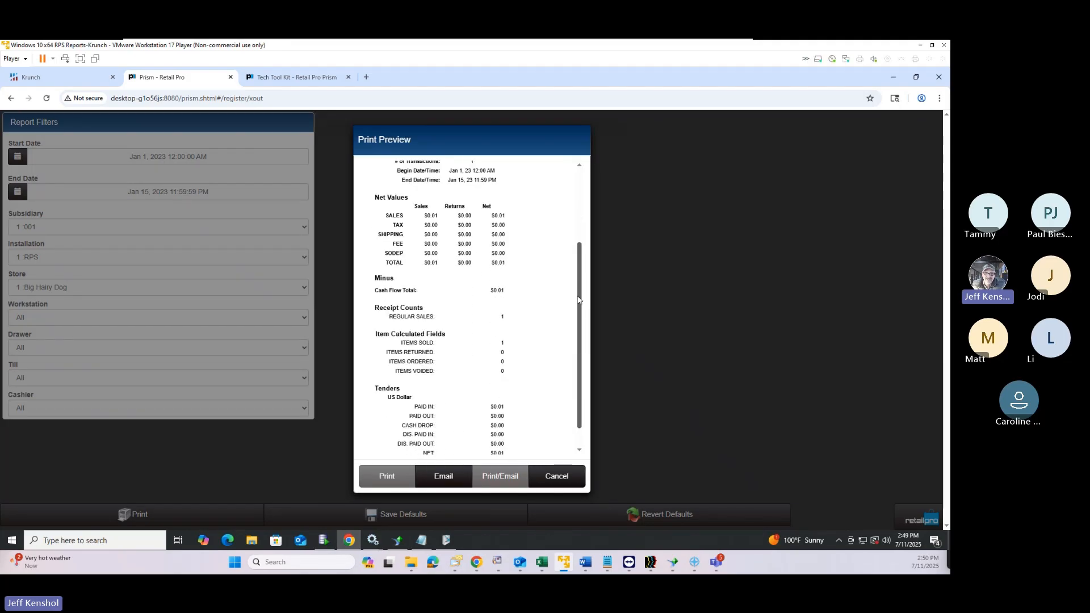
pyautogui.scroll(2, 579, 221)
pyautogui.scroll(1, 580, 222)
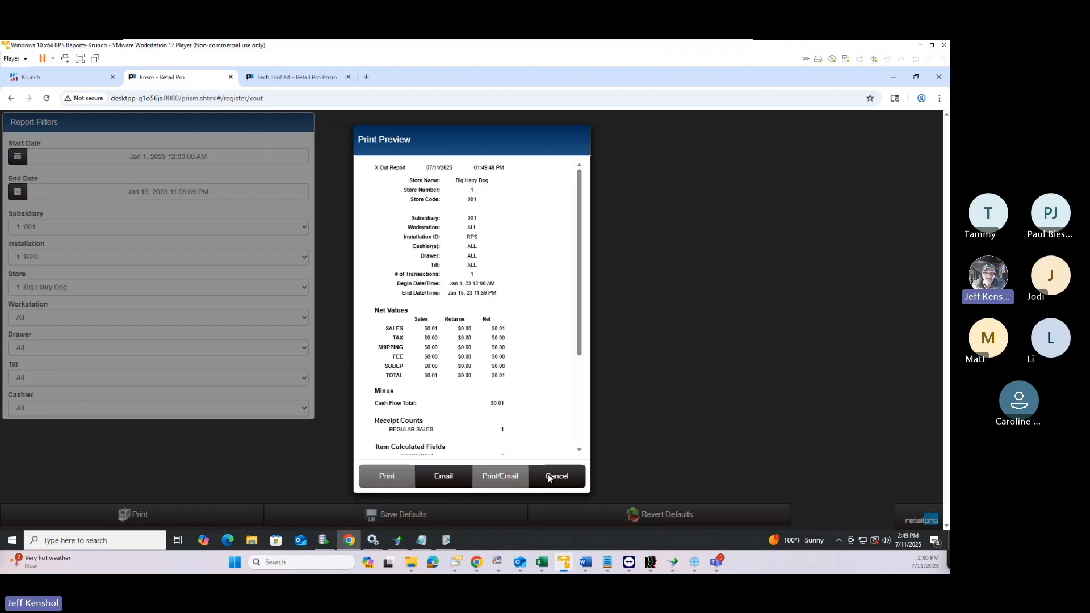
pyautogui.click(549, 478)
pyautogui.click(612, 290)
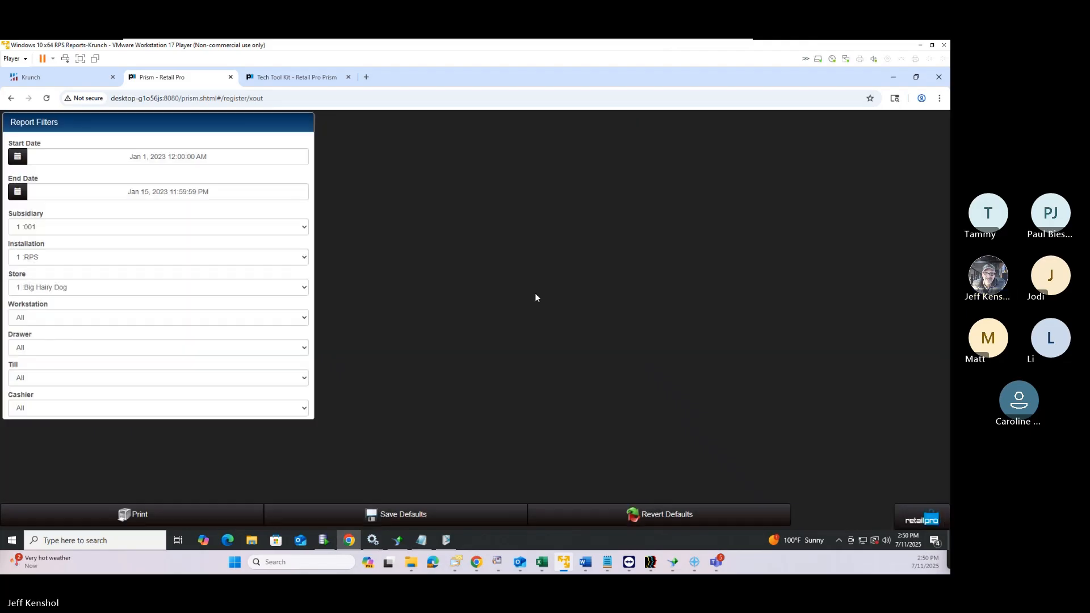
# Limit the X Out report's store filter to store 3 Auburn
pyautogui.click(71, 290)
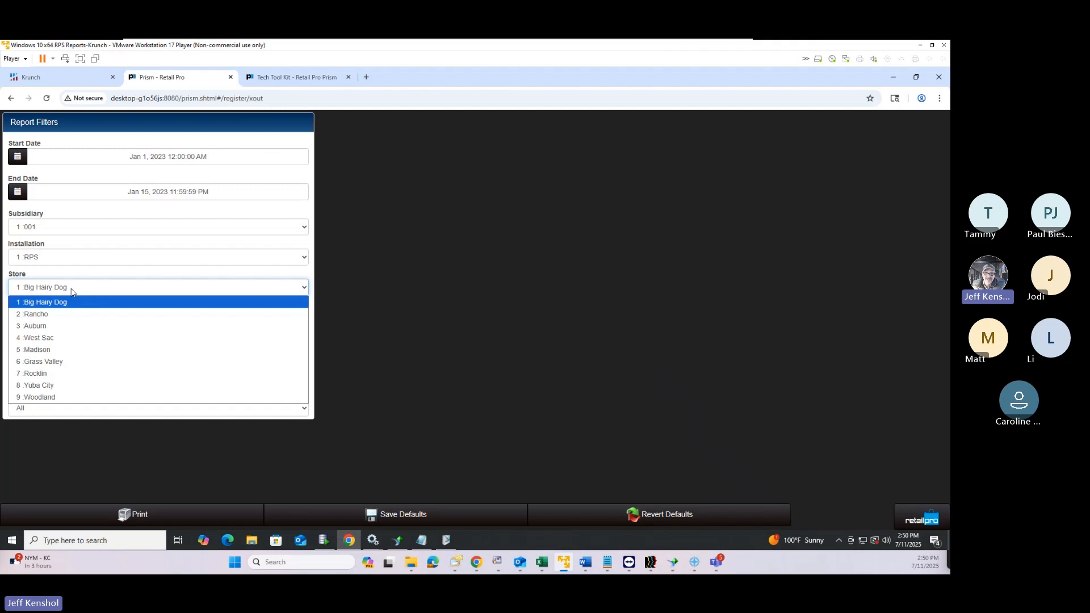
pyautogui.click(71, 289)
pyautogui.click(71, 290)
pyautogui.click(53, 328)
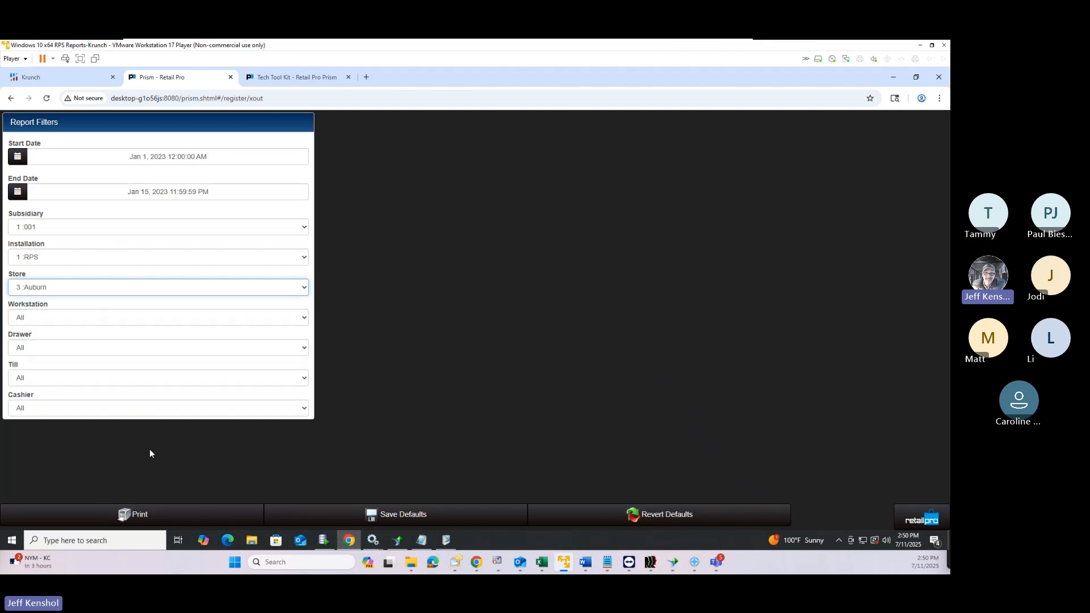
# Preview the Auburn report with the X Out 40 Col design, showing 0 transactions, then close it
pyautogui.click(137, 514)
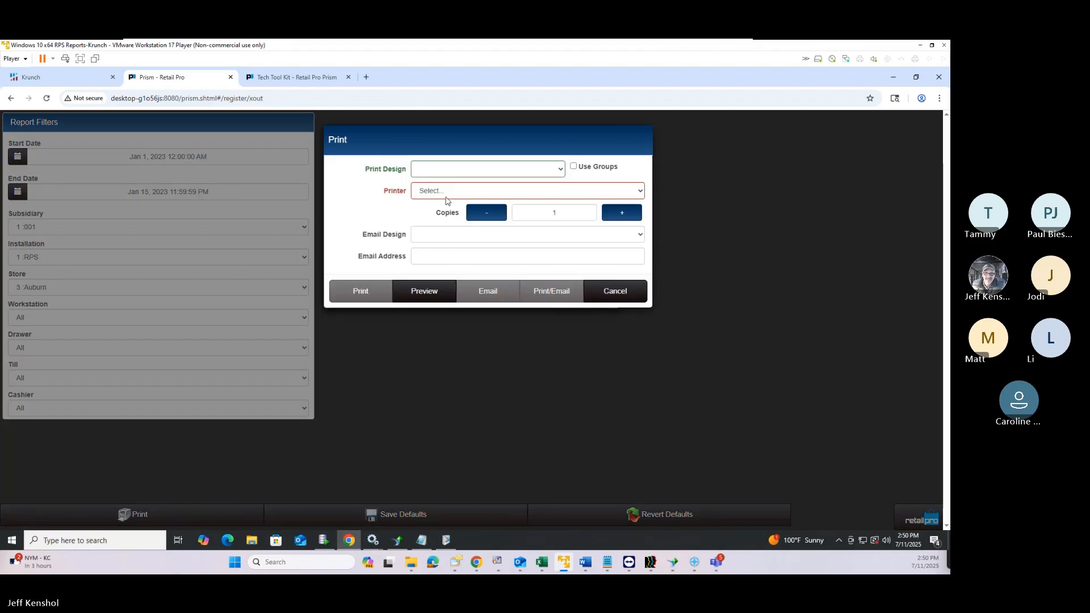
pyautogui.click(450, 170)
pyautogui.click(440, 195)
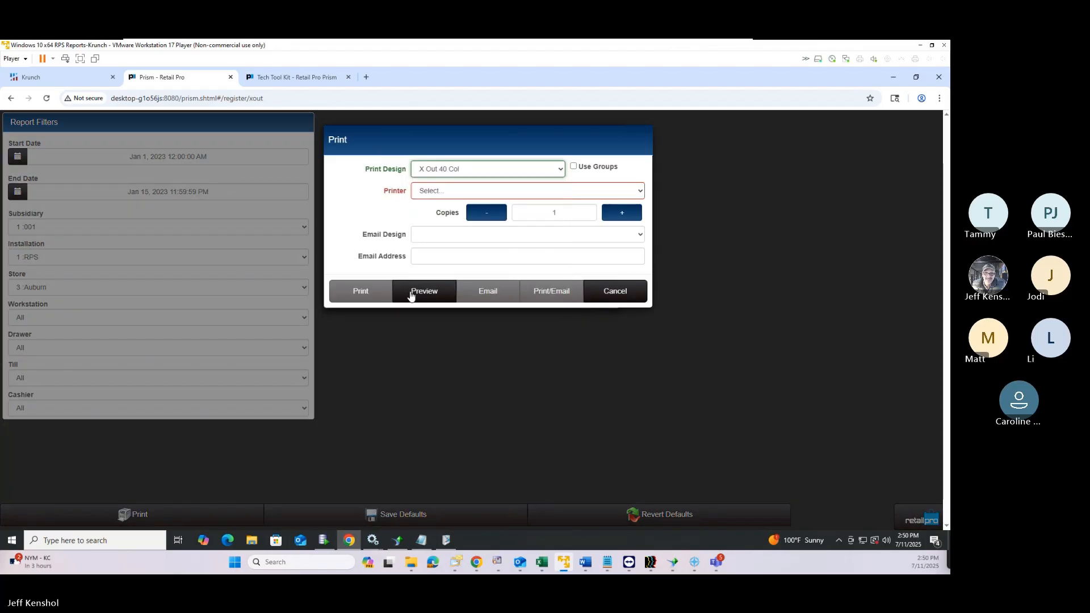
pyautogui.click(423, 293)
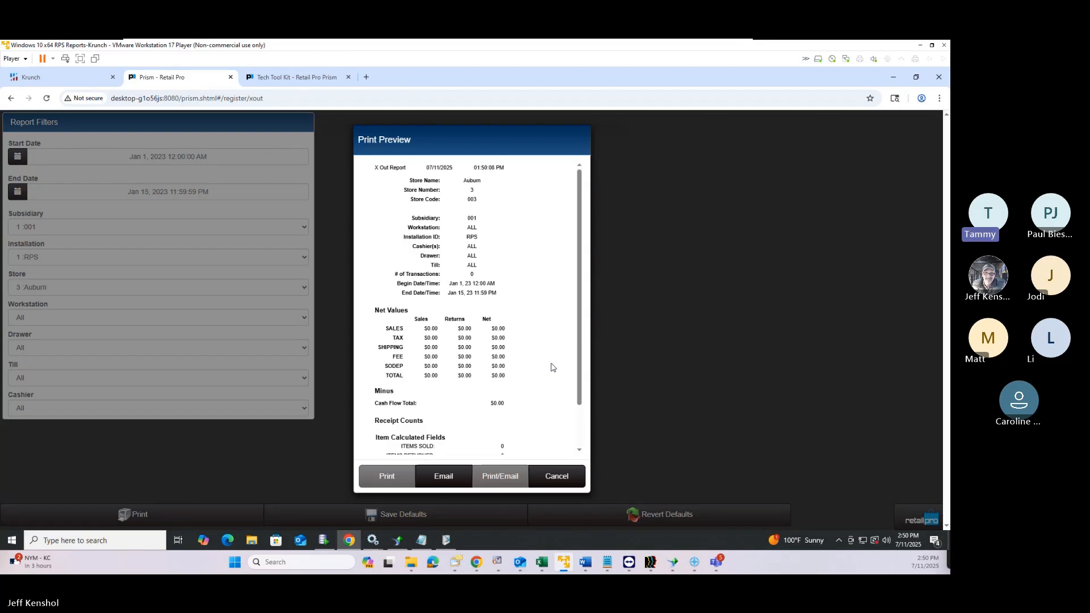
pyautogui.scroll(-2, 549, 370)
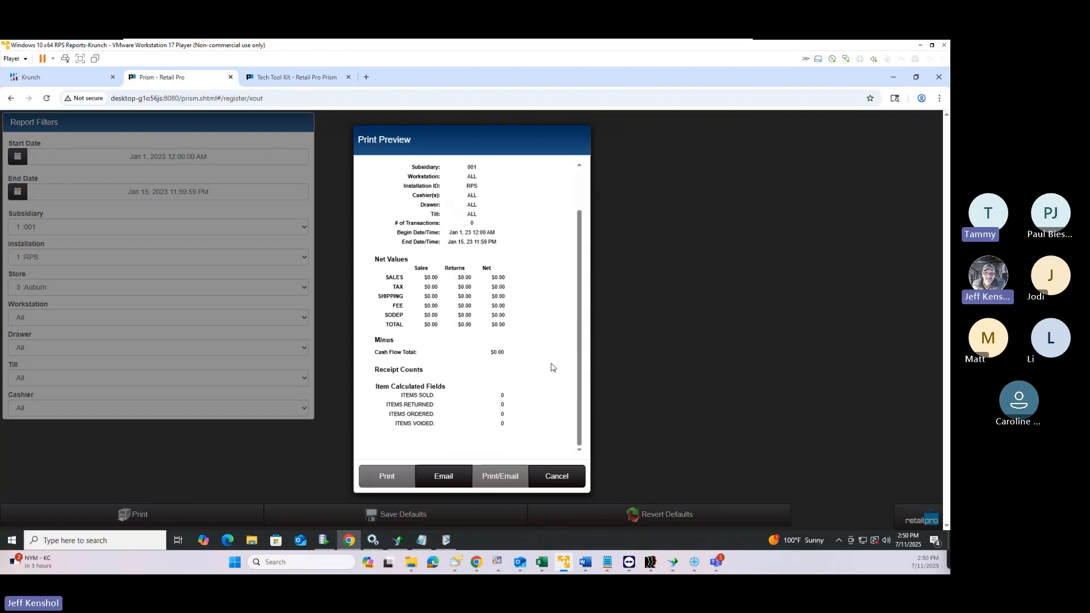
pyautogui.scroll(1, 550, 368)
pyautogui.scroll(-1, 550, 369)
pyautogui.scroll(1, 550, 369)
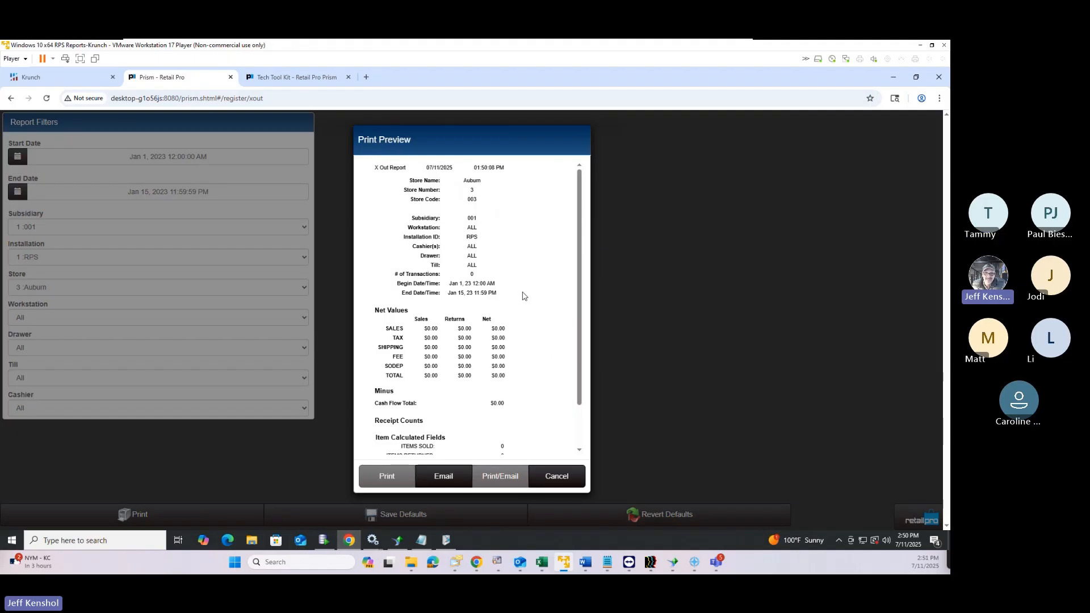
pyautogui.click(553, 483)
pyautogui.click(607, 296)
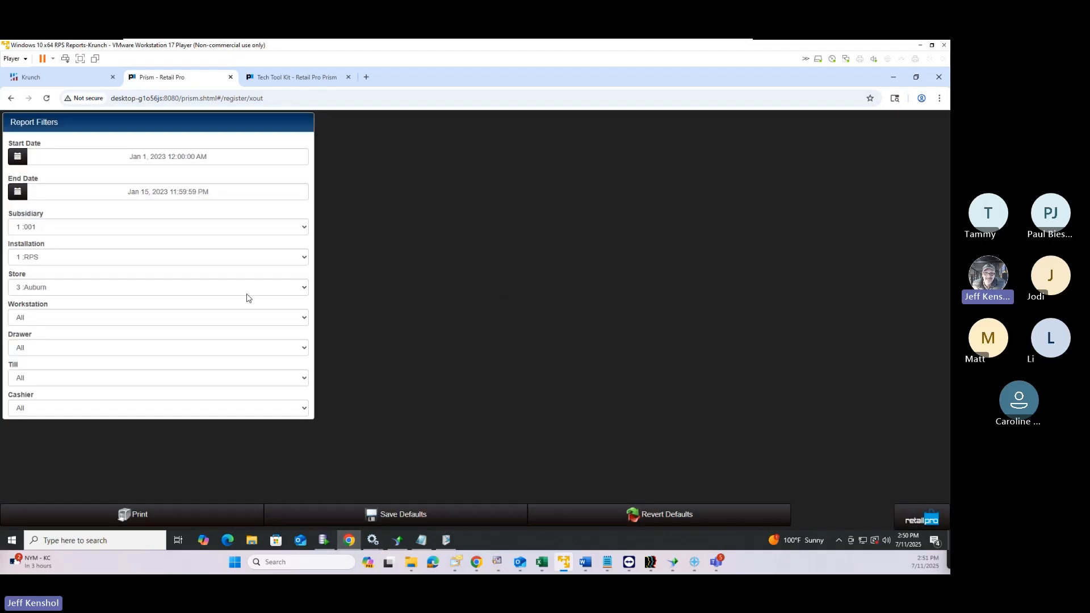
# Keep subsidiary 001 and set the Installation filter to All
pyautogui.click(74, 290)
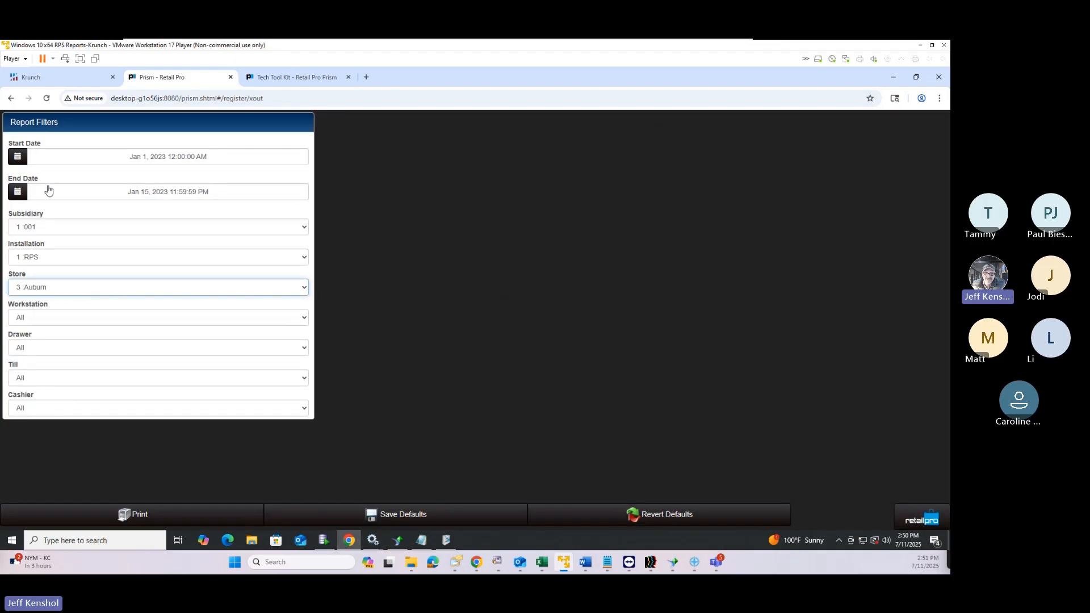
pyautogui.click(56, 229)
pyautogui.click(56, 230)
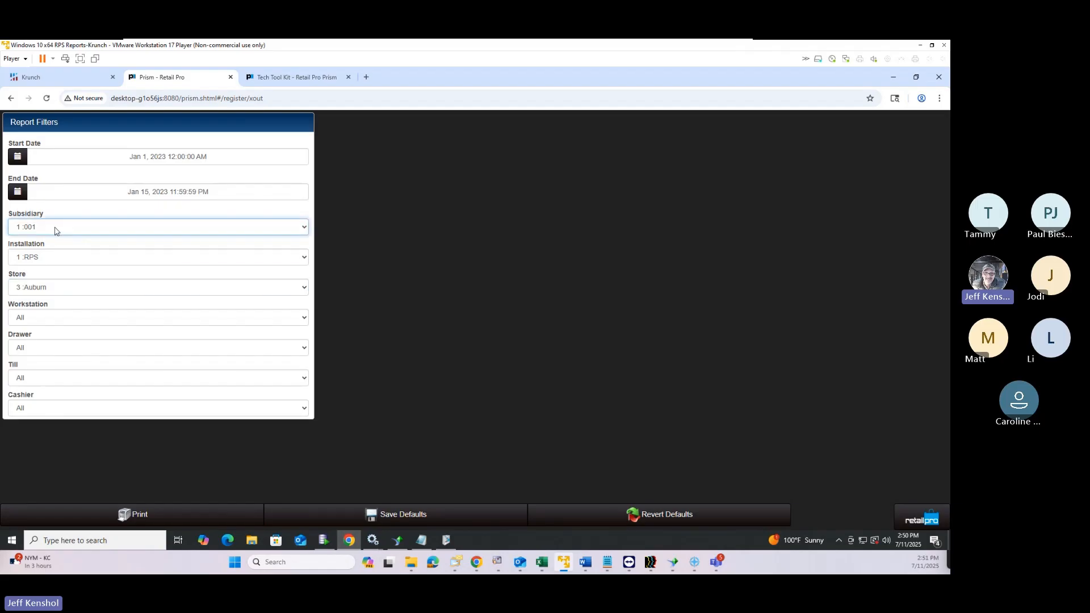
pyautogui.click(49, 262)
pyautogui.click(104, 272)
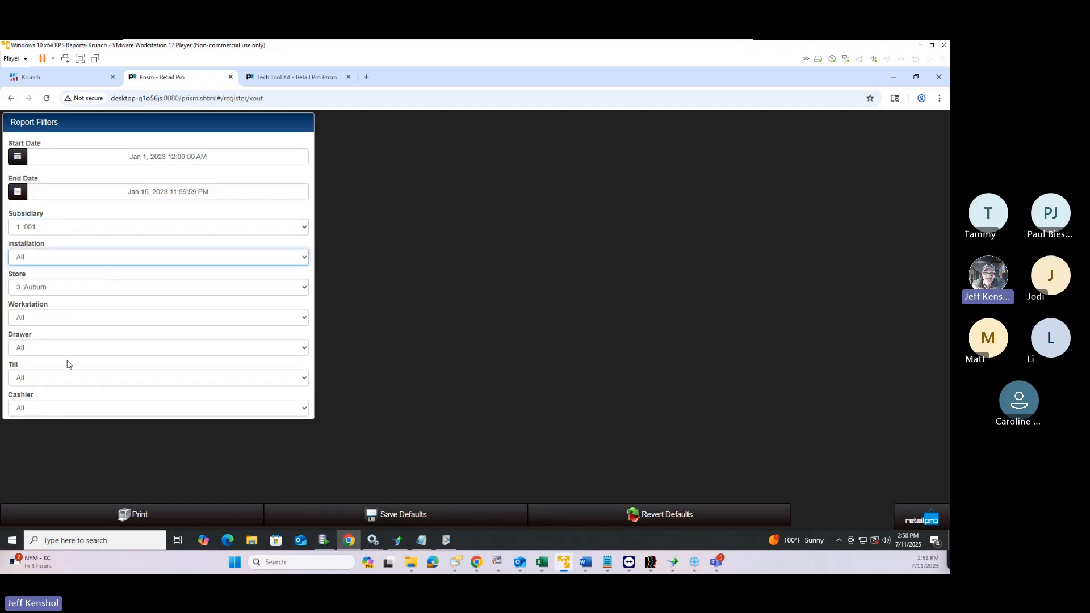
# Preview the X Out 40 Col report, now 753 transactions and $87,466.00 net, then close it
pyautogui.click(140, 515)
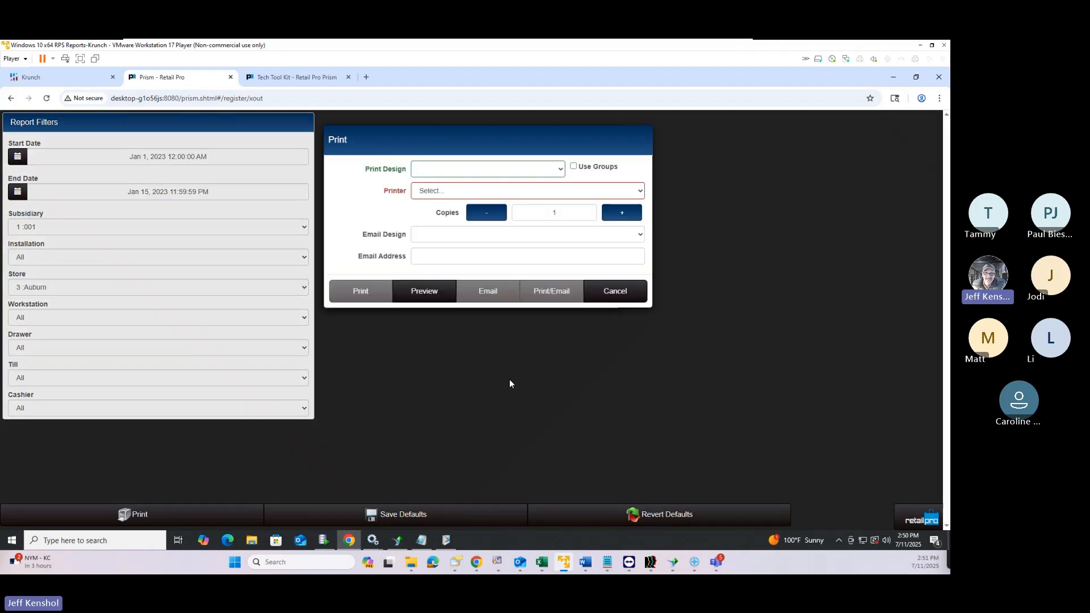
pyautogui.click(441, 168)
pyautogui.click(432, 226)
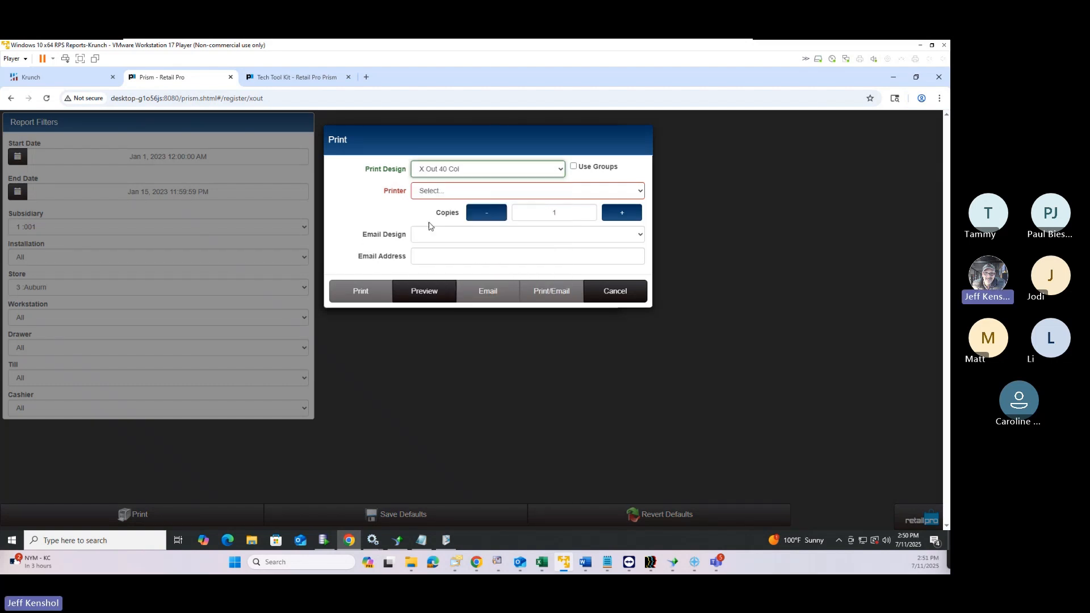
pyautogui.click(418, 294)
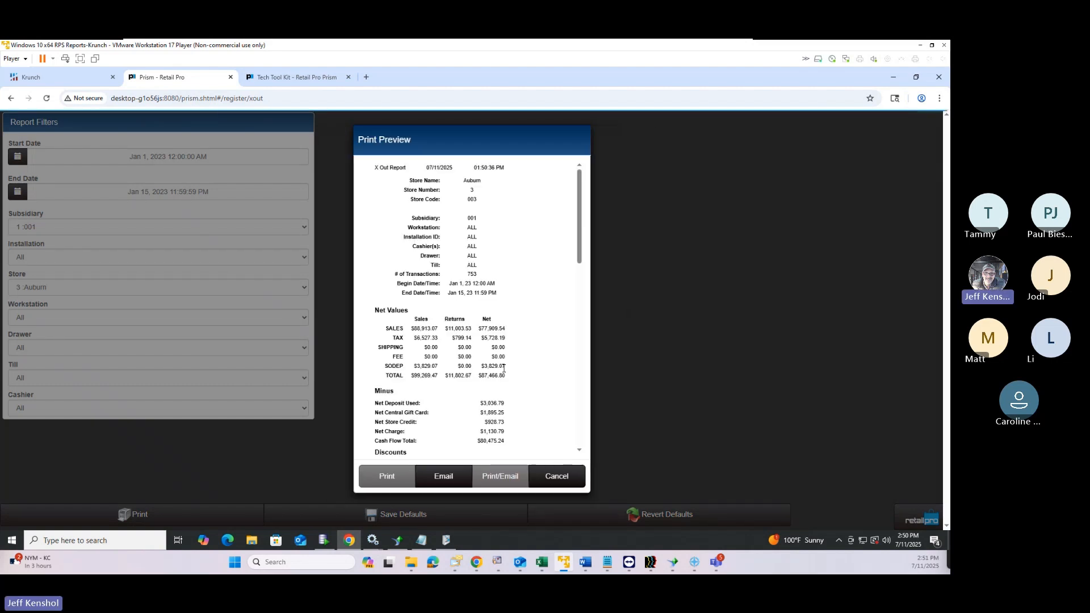
pyautogui.moveTo(582, 229)
pyautogui.mouseDown()
pyautogui.moveTo(582, 426)
pyautogui.moveTo(582, 222)
pyautogui.mouseUp()
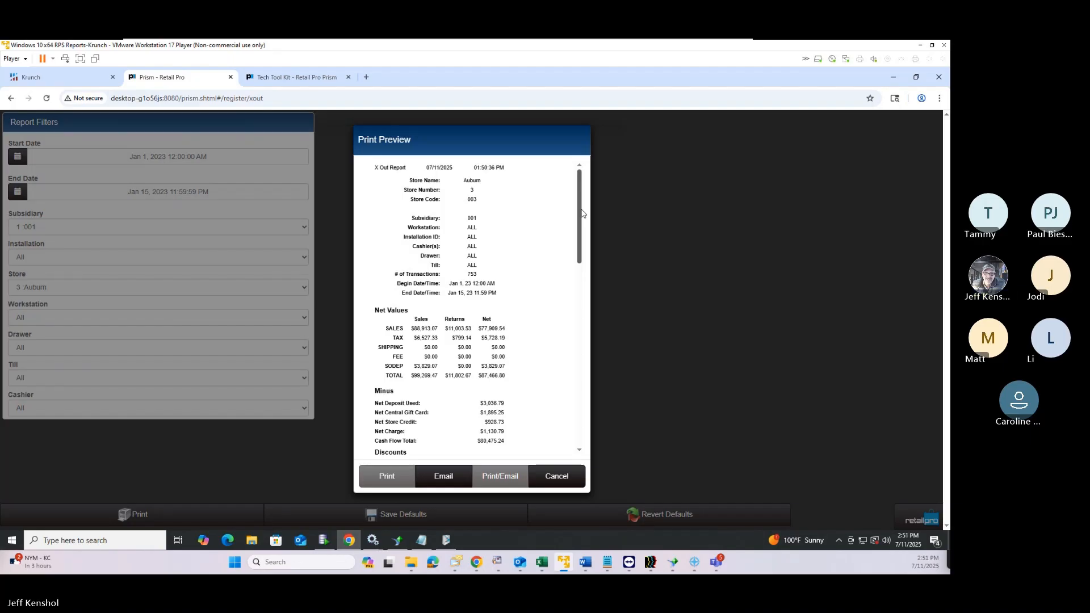
pyautogui.click(561, 475)
pyautogui.click(631, 292)
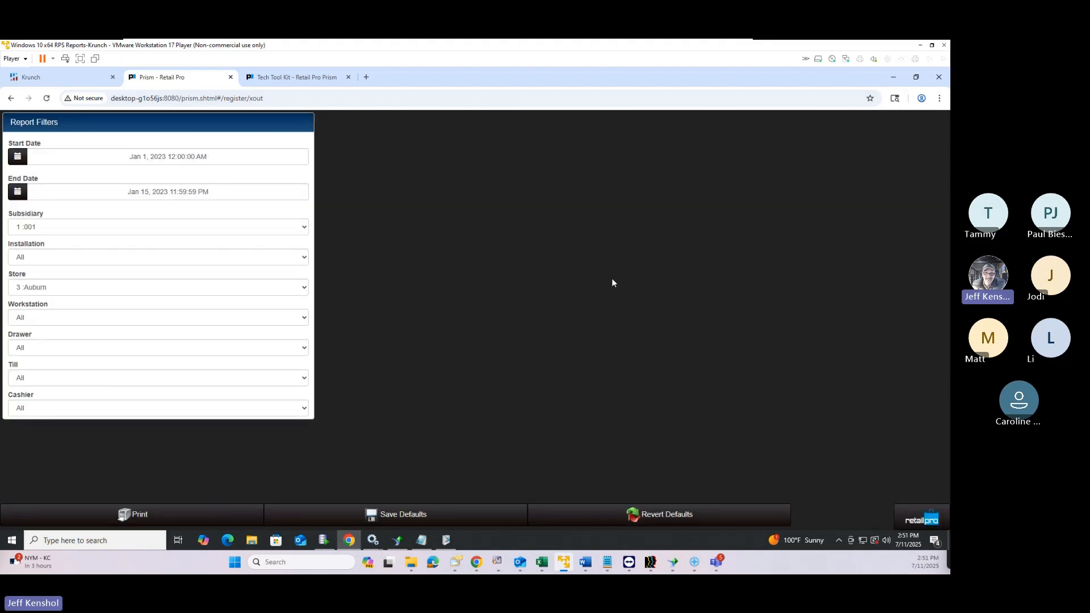
# On the Krunch reports site, filter reports by 'gift' and run Gift Card List (All)
pyautogui.click(56, 83)
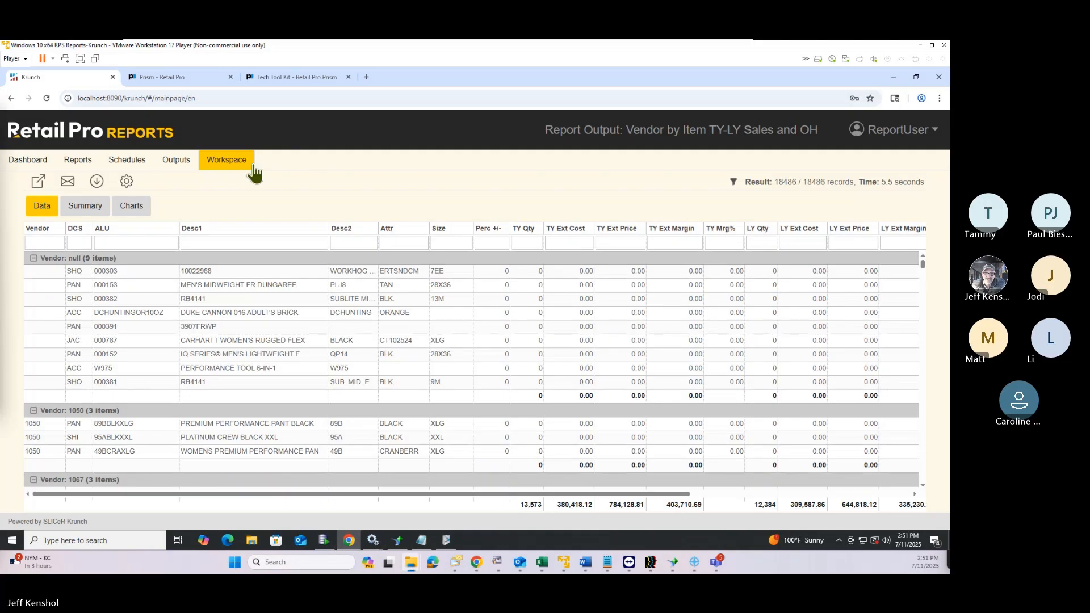
pyautogui.click(84, 164)
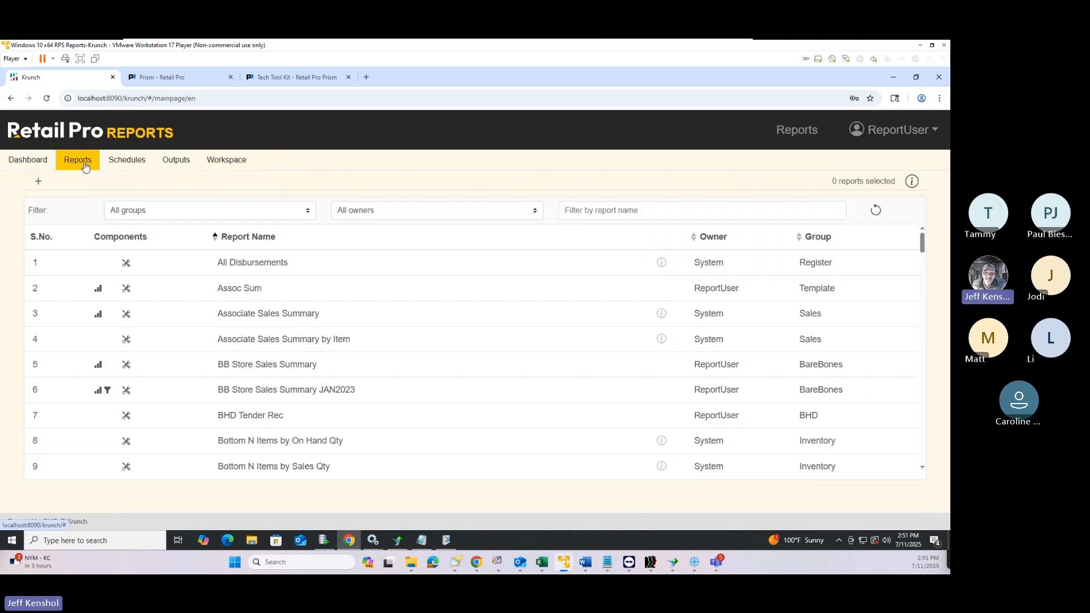
pyautogui.click(624, 211)
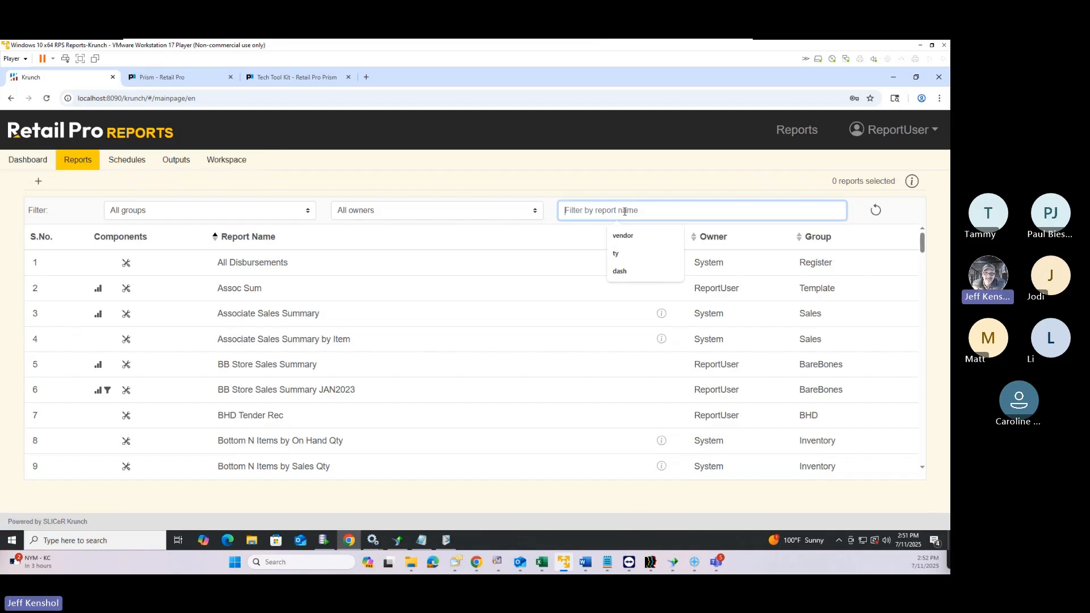
pyautogui.write('gift')
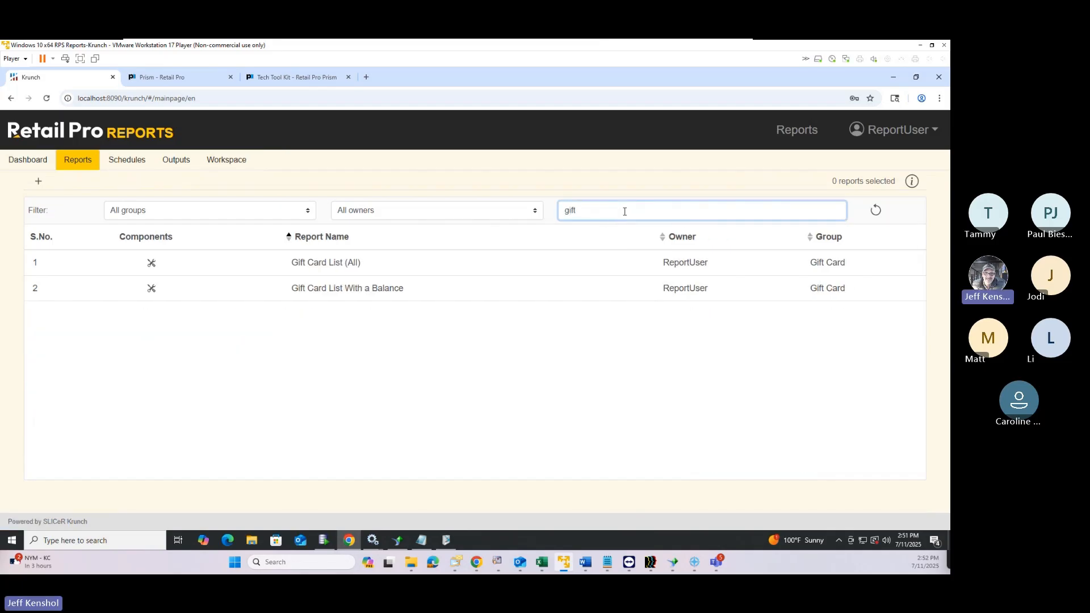
pyautogui.click(168, 268)
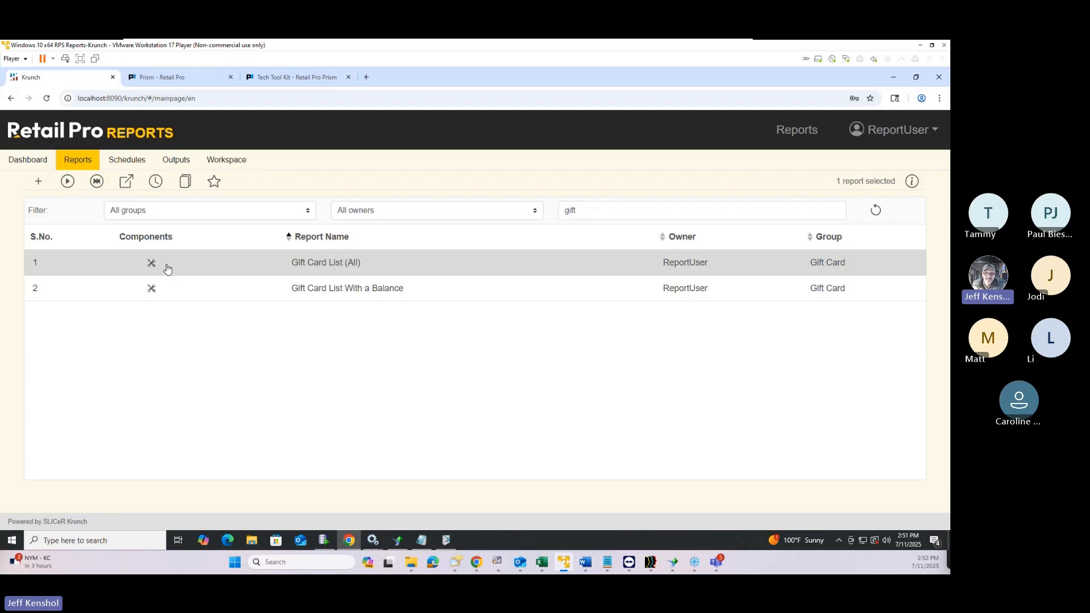
pyautogui.click(96, 181)
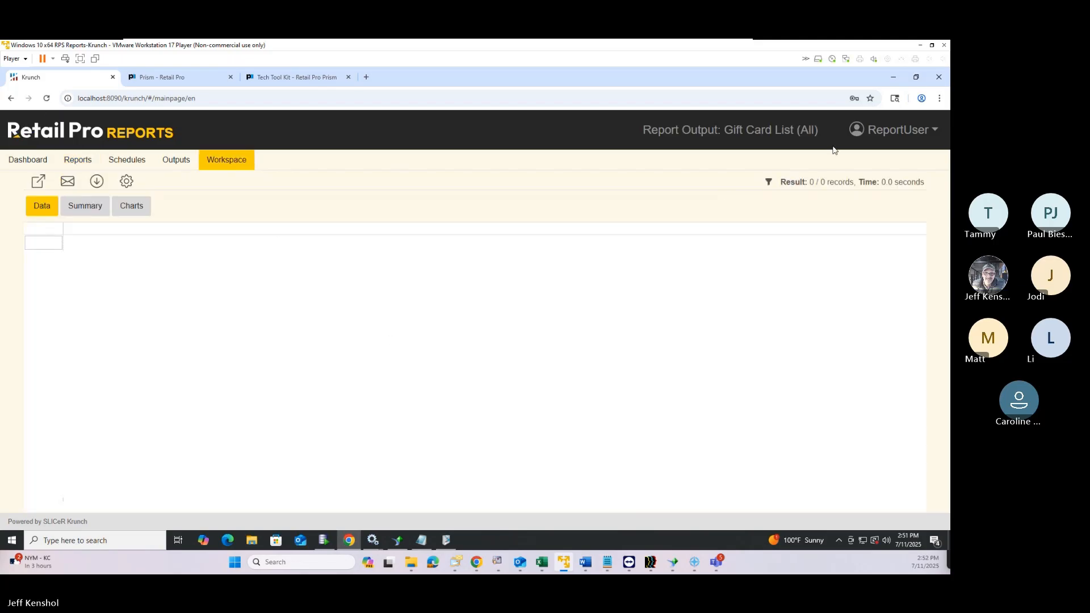
# Sign out of Retail Pro Reports and sign back in, ending the other session
pyautogui.click(895, 134)
pyautogui.click(873, 249)
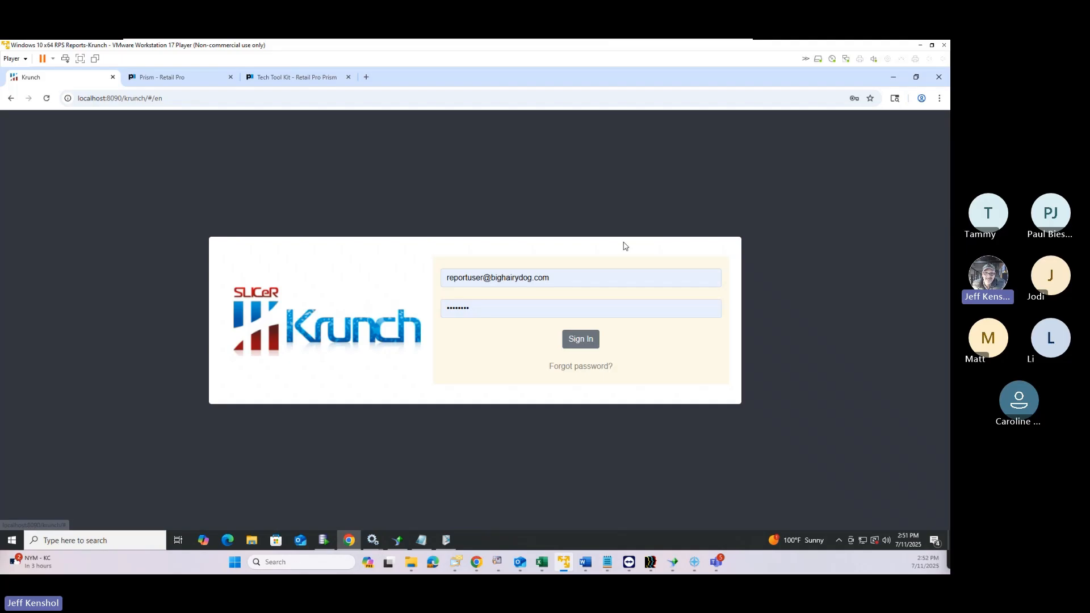
pyautogui.click(589, 341)
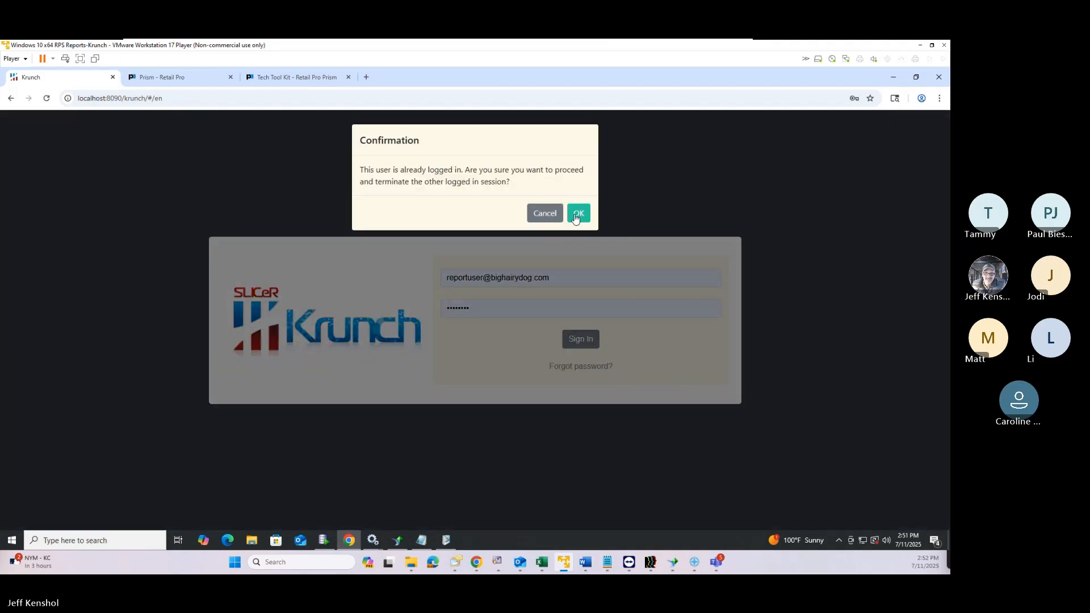
pyautogui.click(579, 214)
pyautogui.click(579, 341)
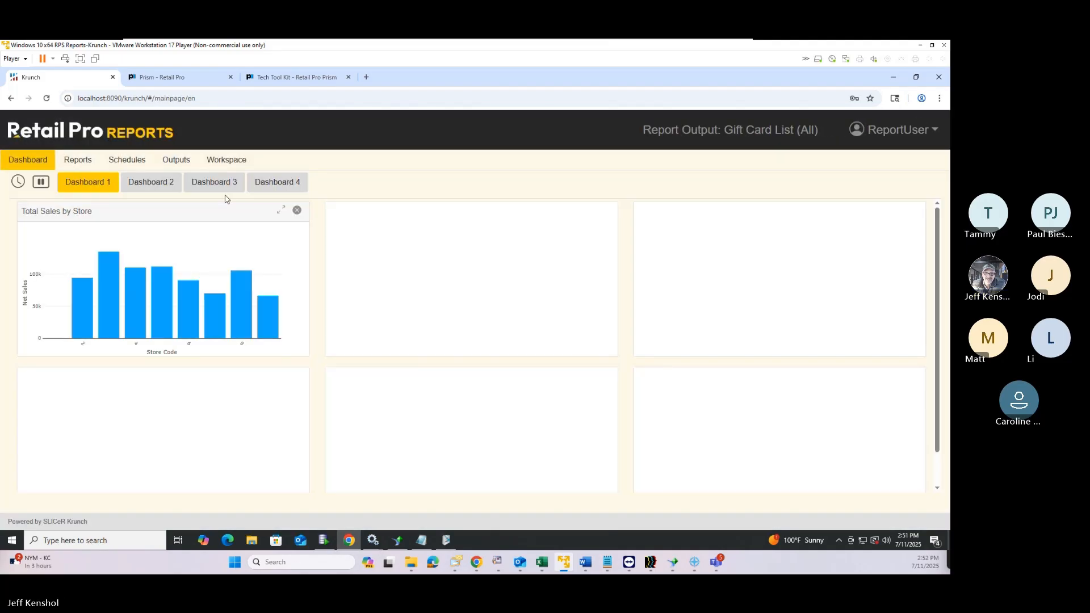
# Filter the report list by 'gift' again and rerun Gift Card List (All)
pyautogui.click(84, 162)
pyautogui.click(620, 212)
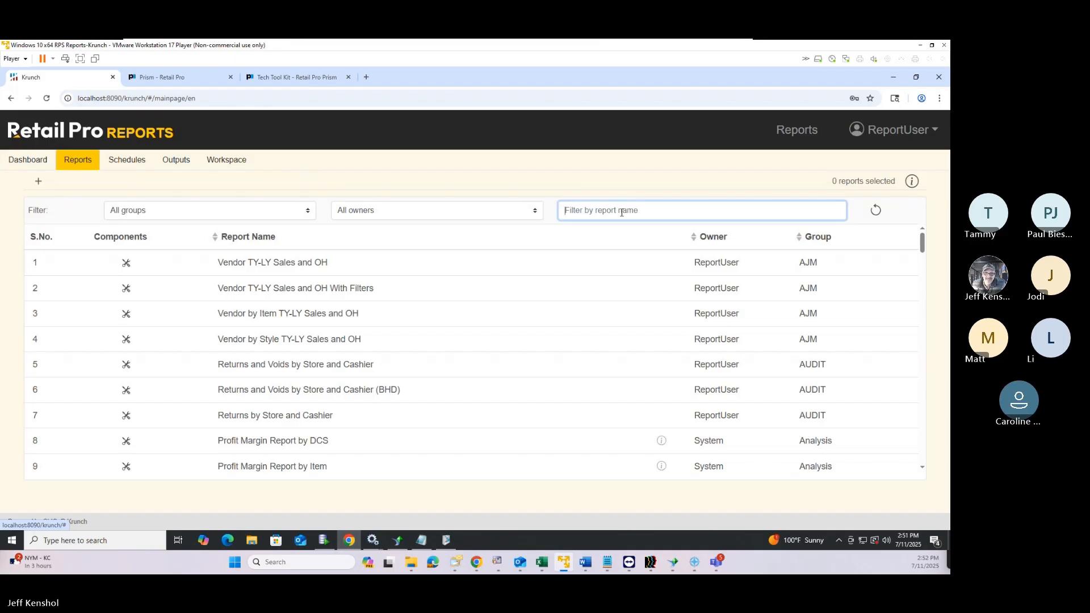
pyautogui.write('gift')
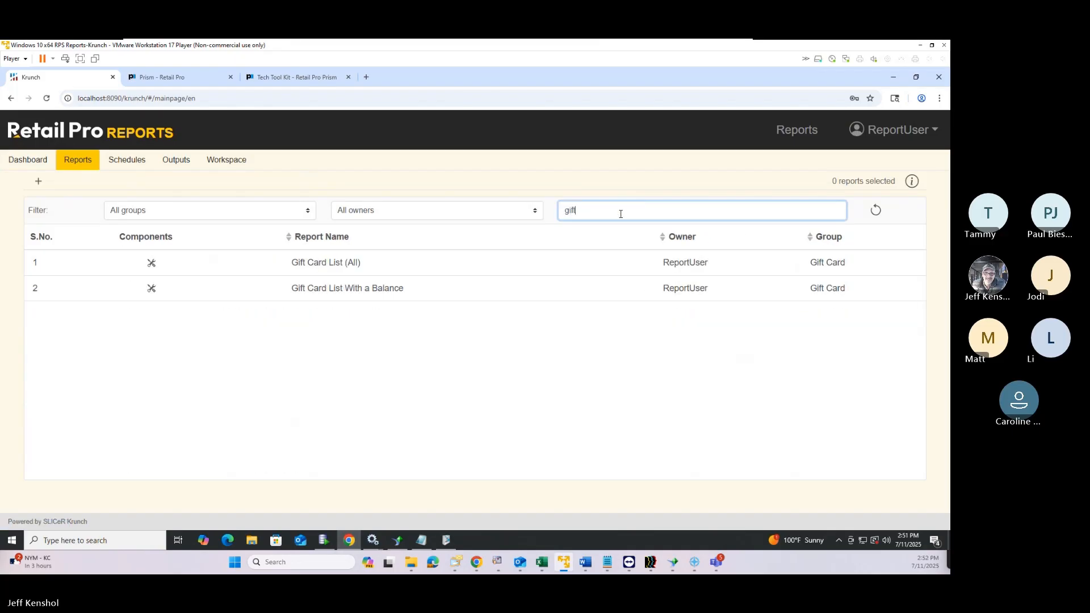
pyautogui.click(199, 263)
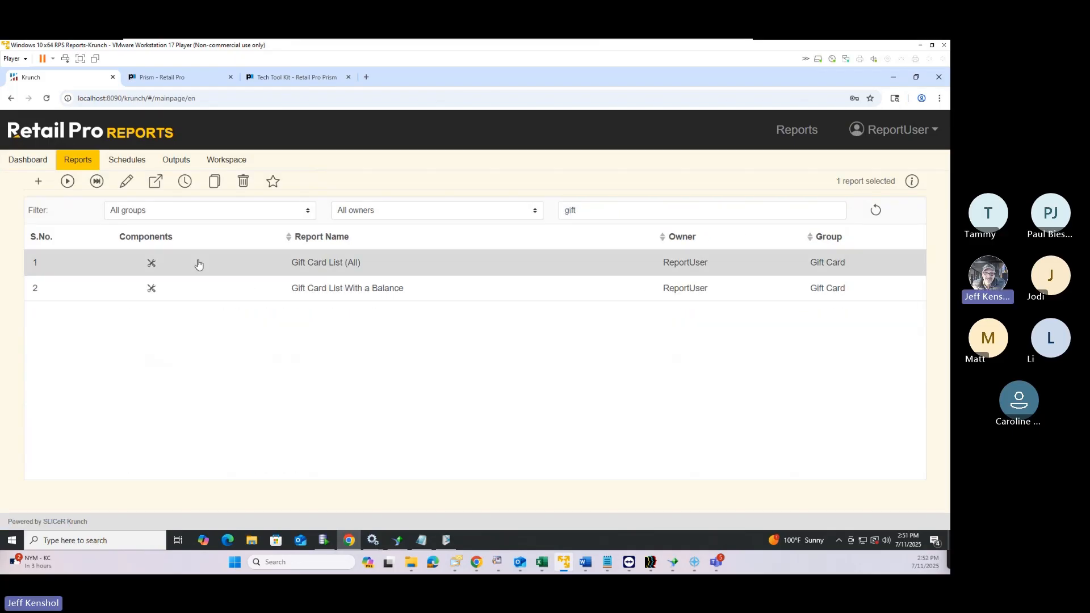
pyautogui.click(97, 181)
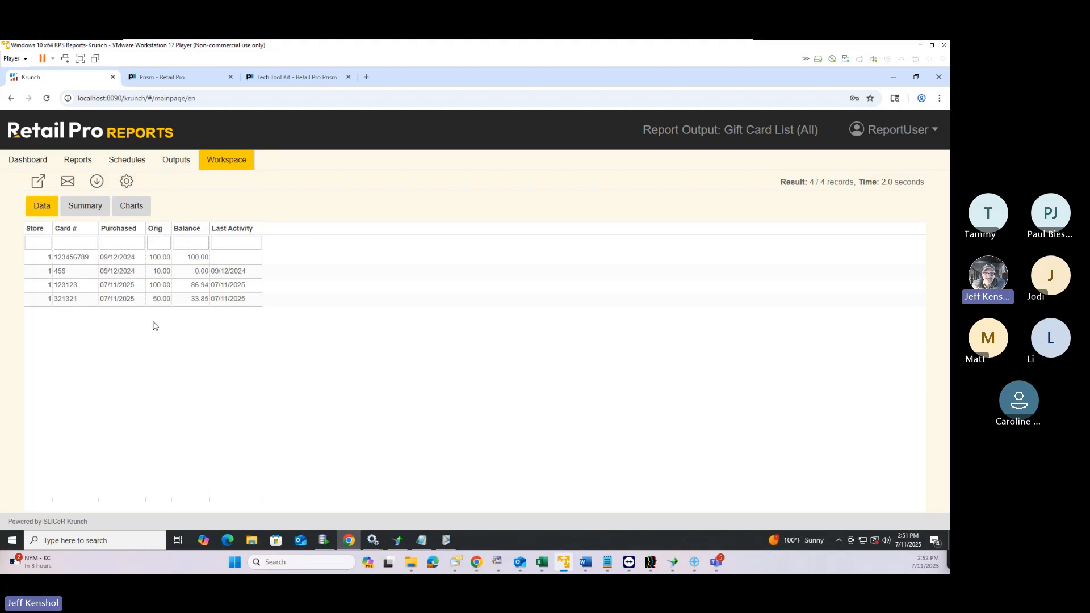
# Run Gift Card List With a Balance, showing 3 cards, and return to the report list
pyautogui.click(77, 162)
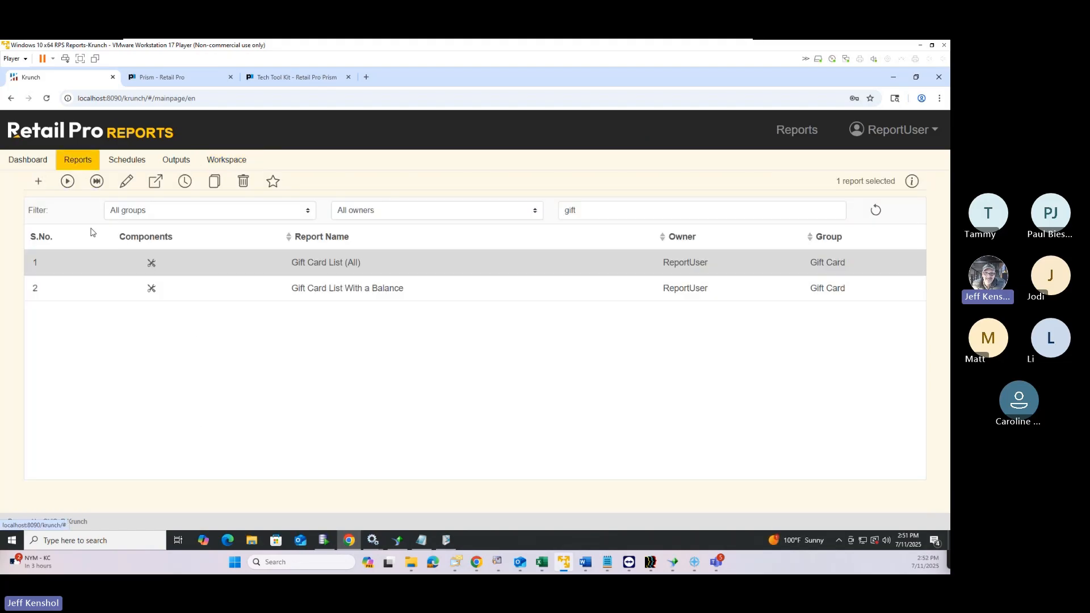
pyautogui.click(147, 297)
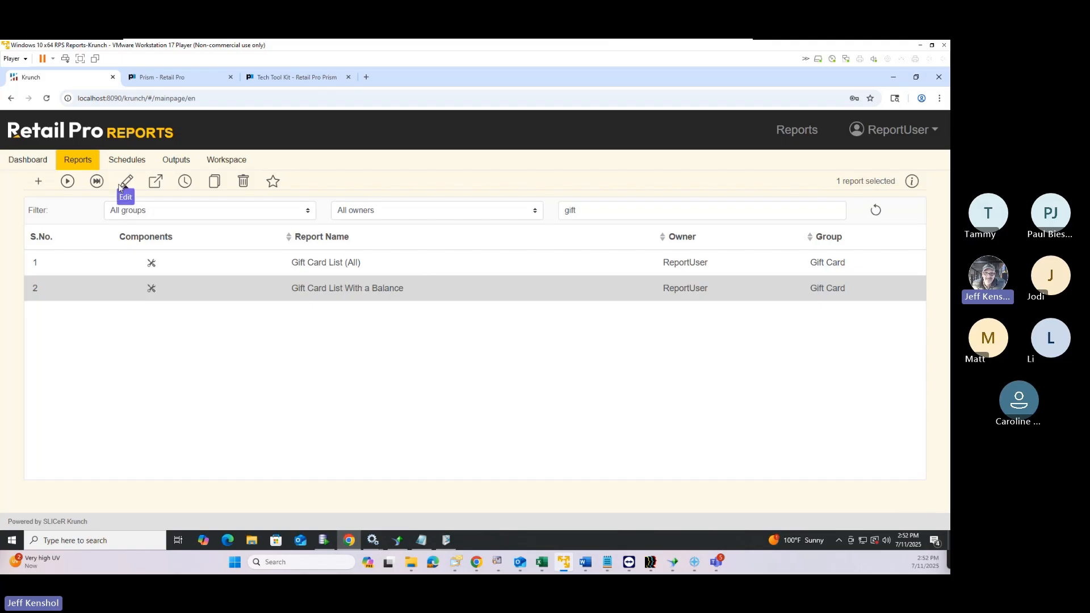
pyautogui.click(96, 181)
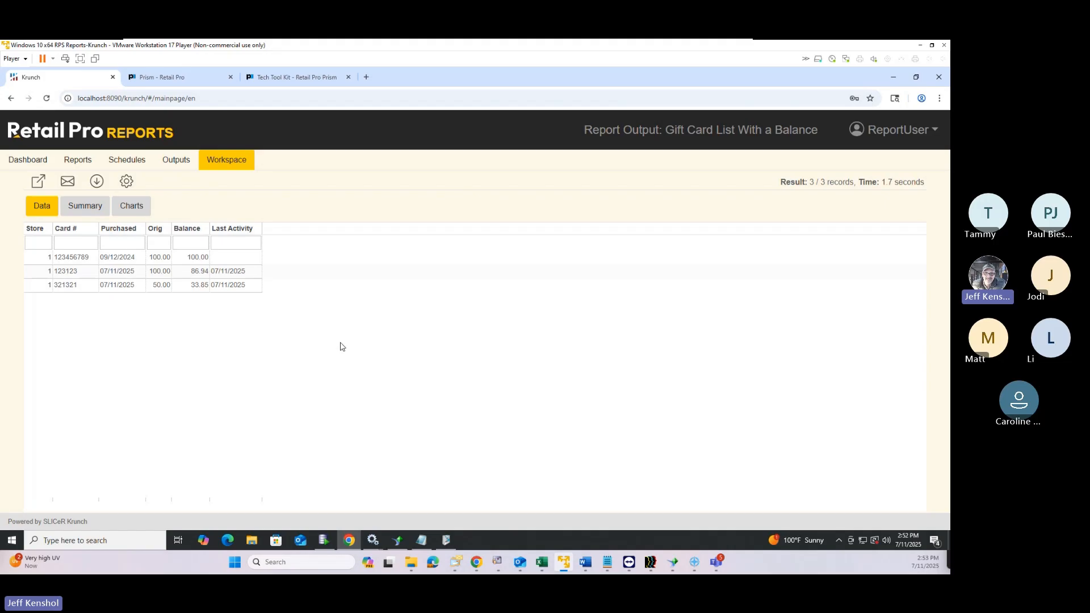
pyautogui.click(80, 161)
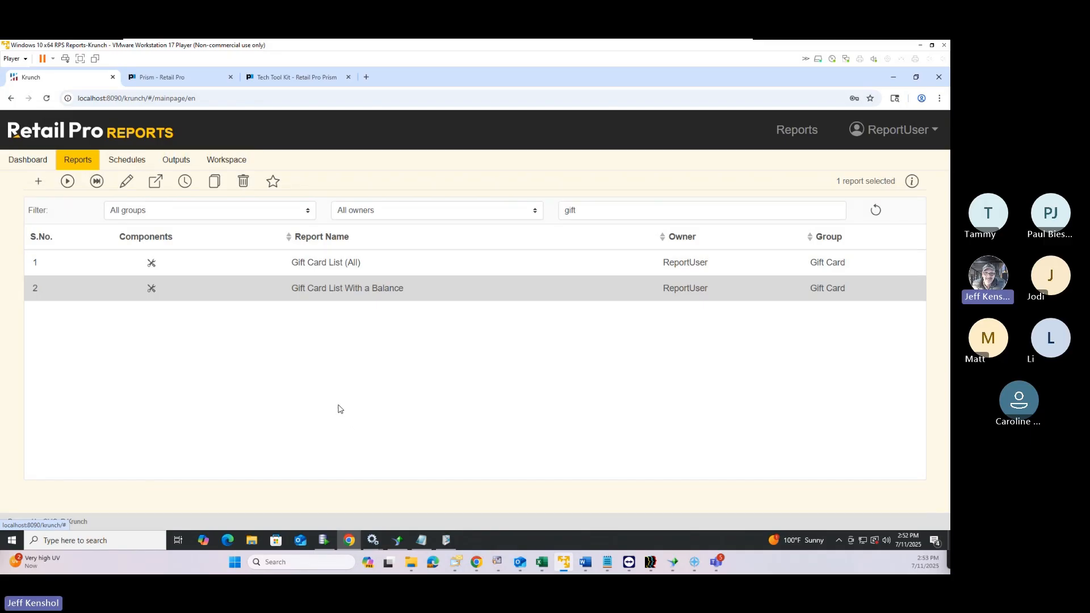
# Clear the 'gift' search so all reports list, keeping the All groups filter
pyautogui.click(582, 212)
pyautogui.press('BackSpace')
pyautogui.press('BackSpace')
pyautogui.press('BackSpace')
pyautogui.press('BackSpace')
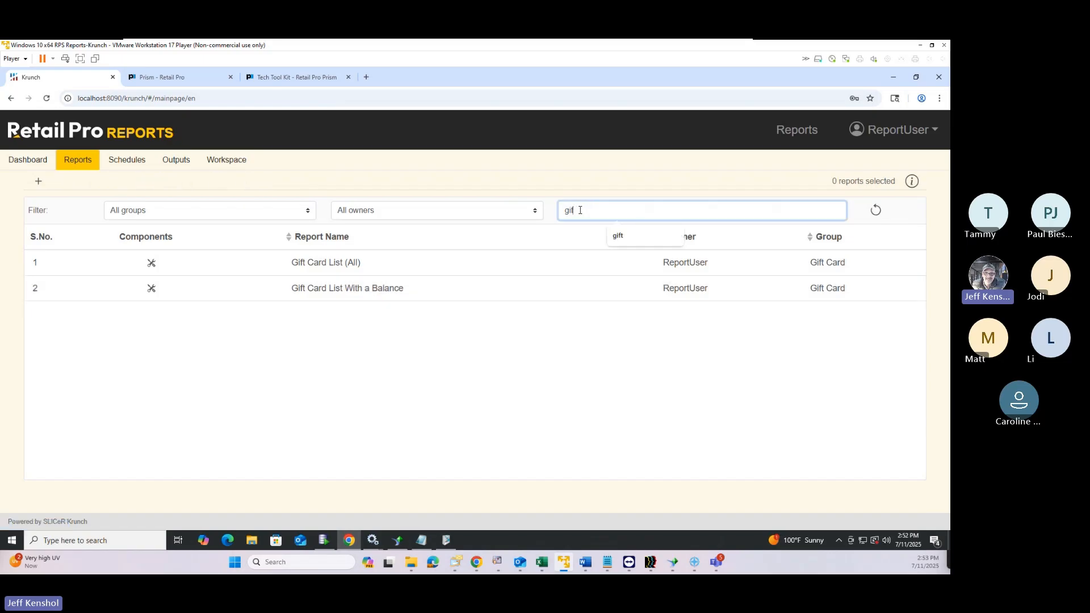
pyautogui.click(207, 211)
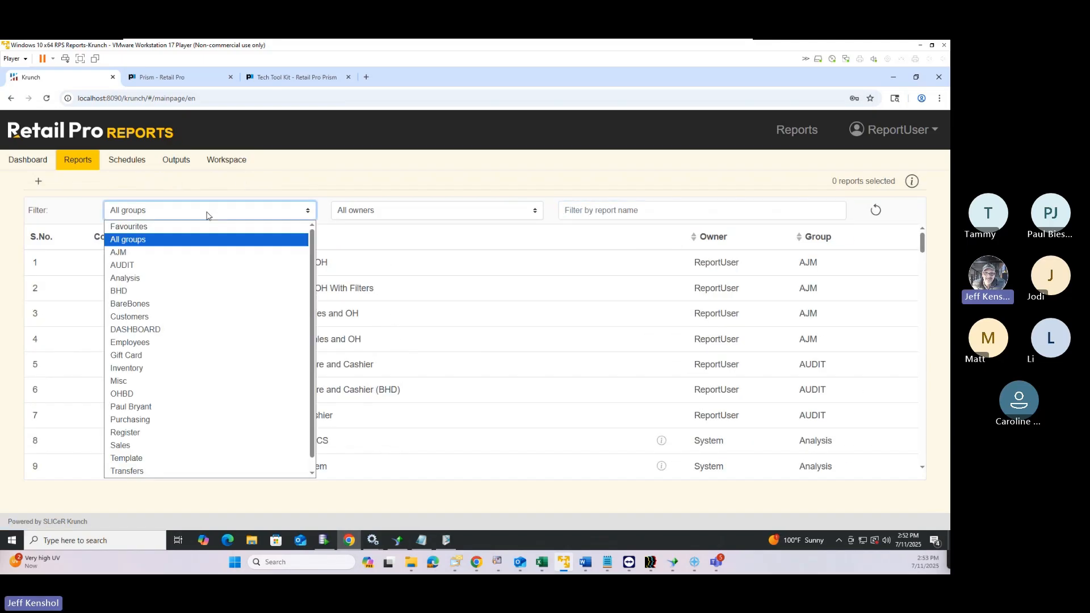
pyautogui.click(151, 228)
pyautogui.click(195, 214)
pyautogui.click(159, 227)
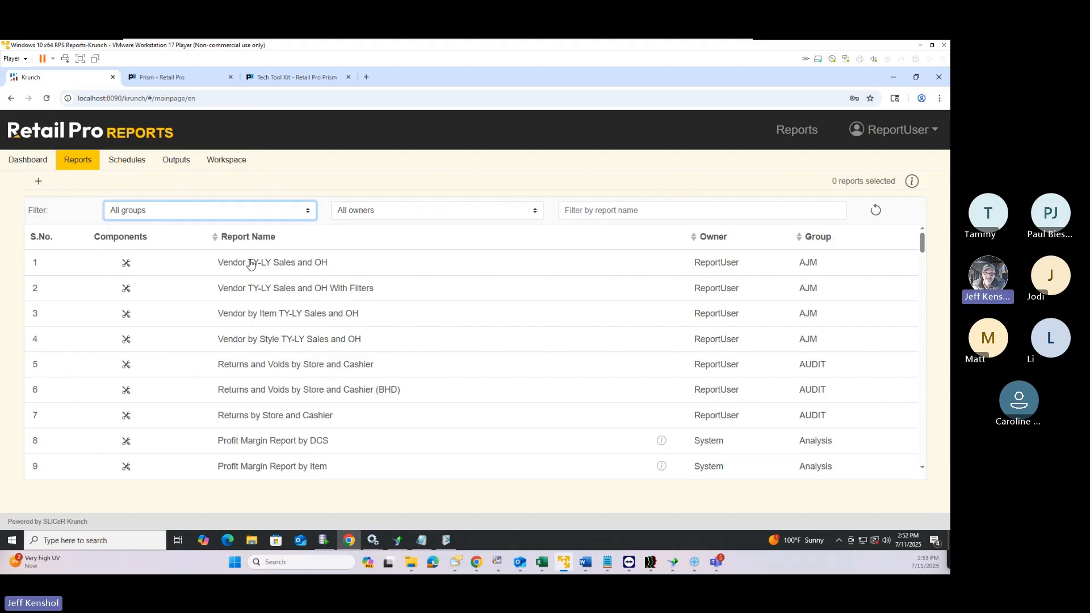
# Run Vendor TY-LY Sales and OH With Filters immediately, returning 0 of 0 records
pyautogui.click(181, 286)
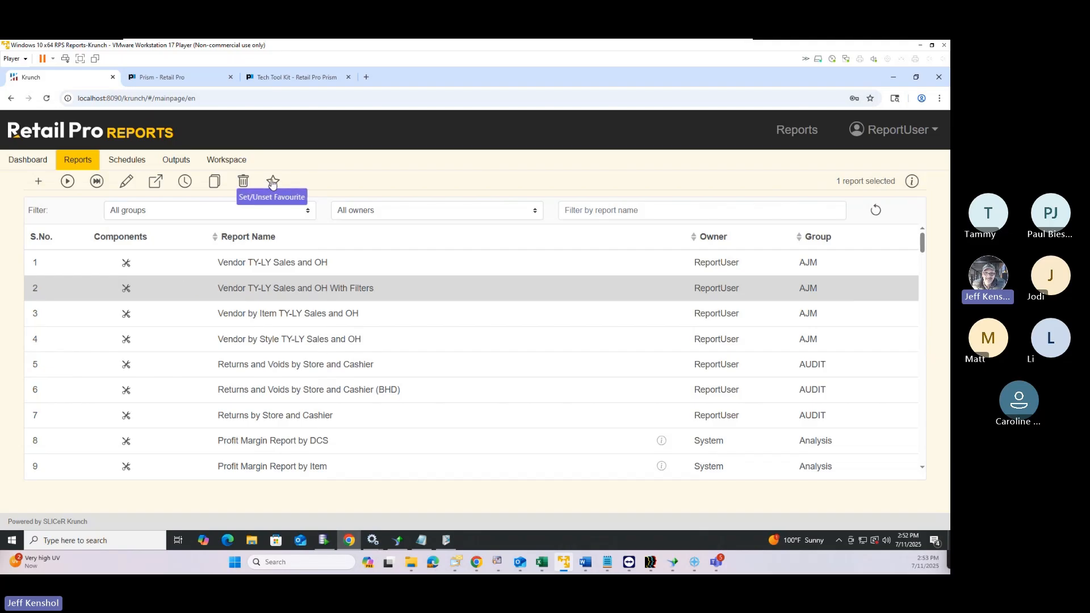
pyautogui.click(149, 212)
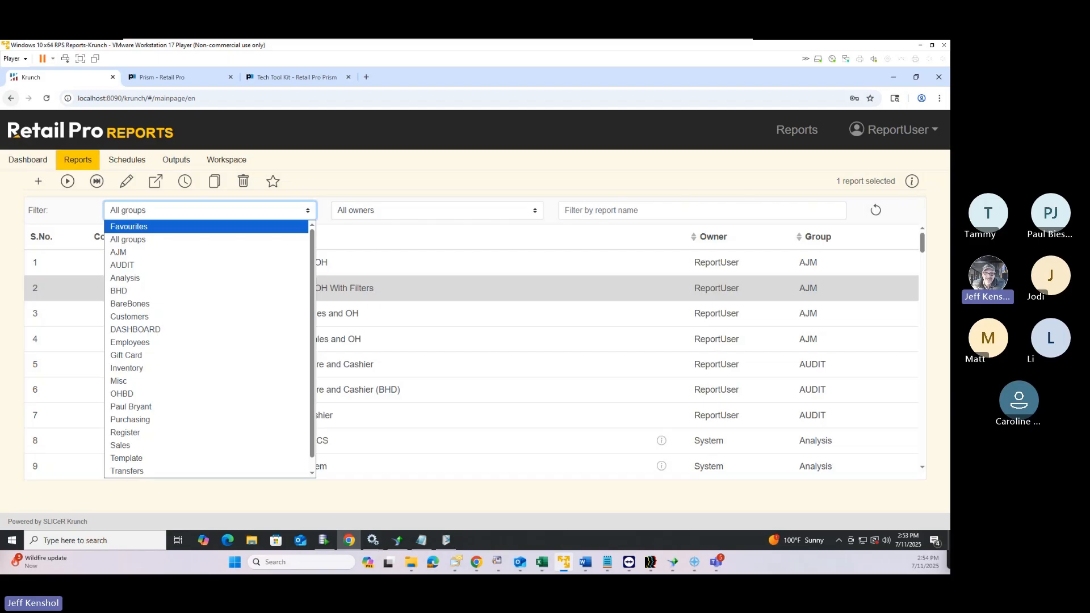
pyautogui.click(271, 210)
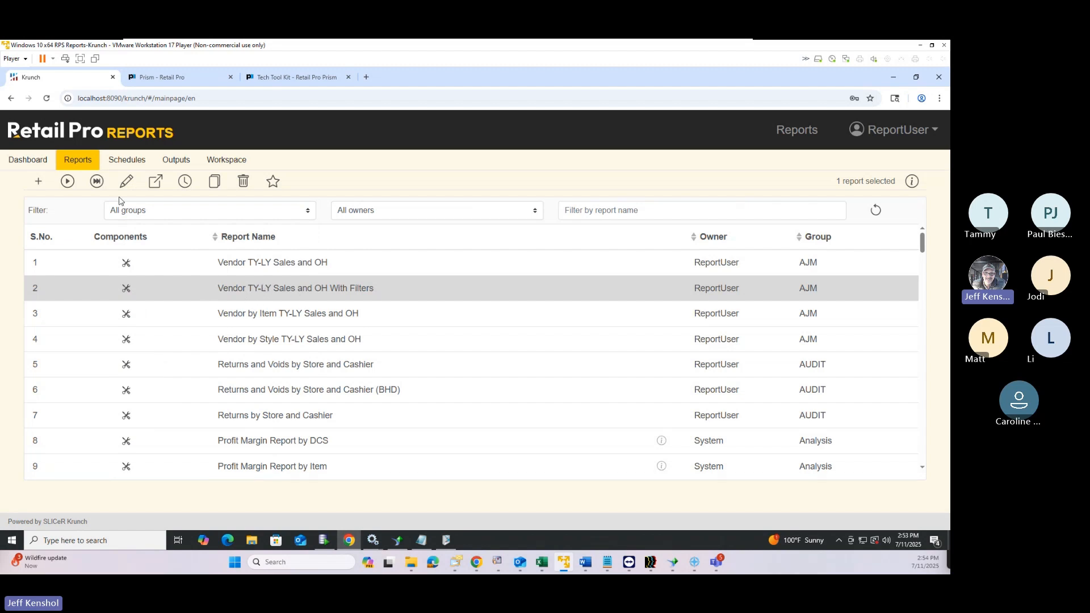
pyautogui.click(95, 181)
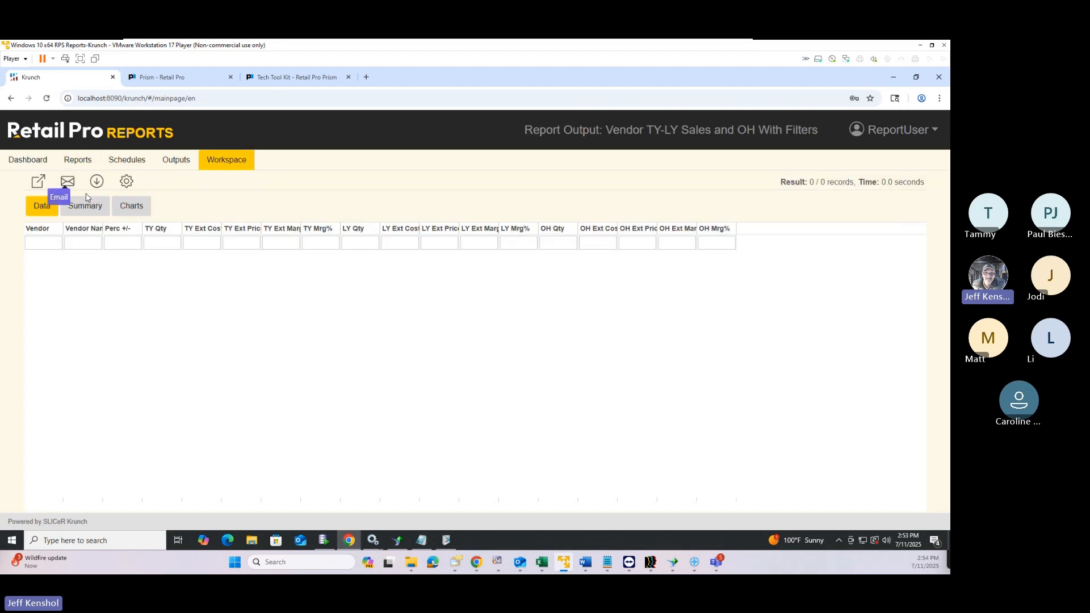
# In the report's Runtime Settings, set the first filter field to TY SOLD FILTER
pyautogui.click(126, 185)
pyautogui.click(266, 203)
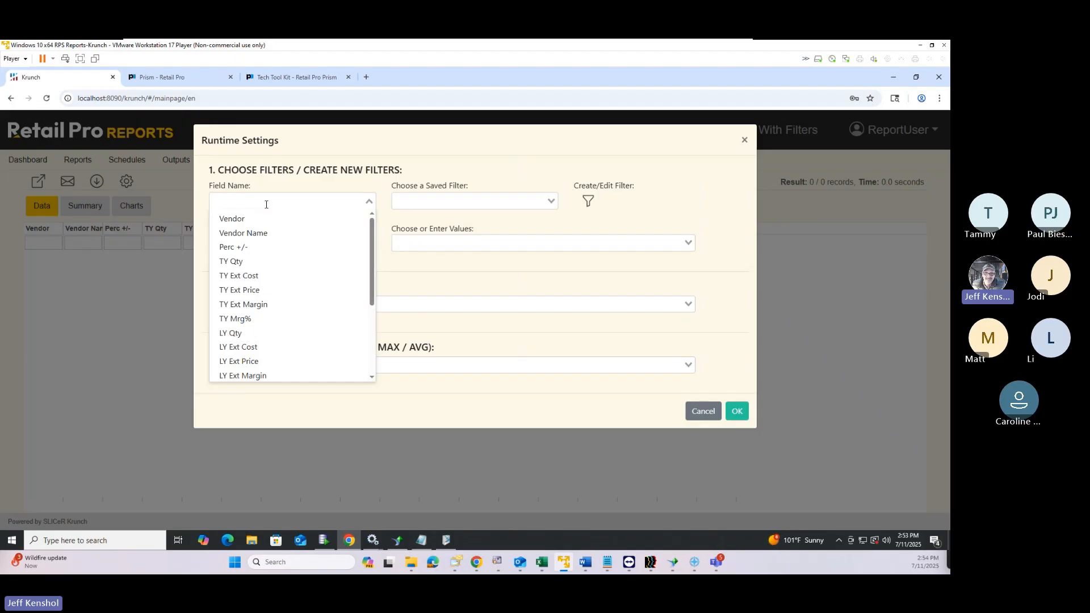
pyautogui.scroll(-4, 258, 261)
pyautogui.click(253, 357)
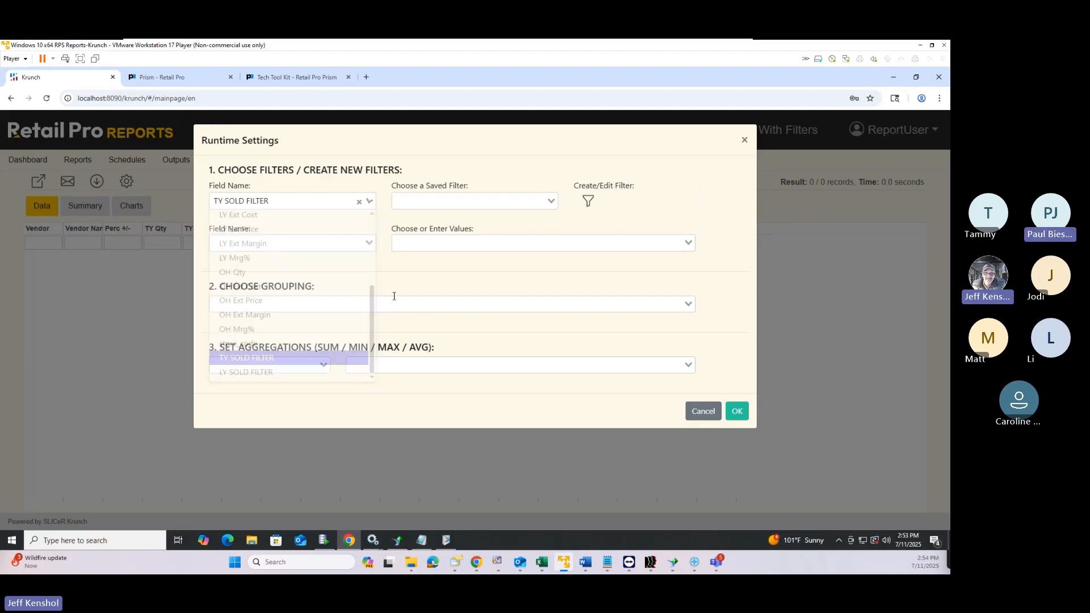
pyautogui.click(452, 206)
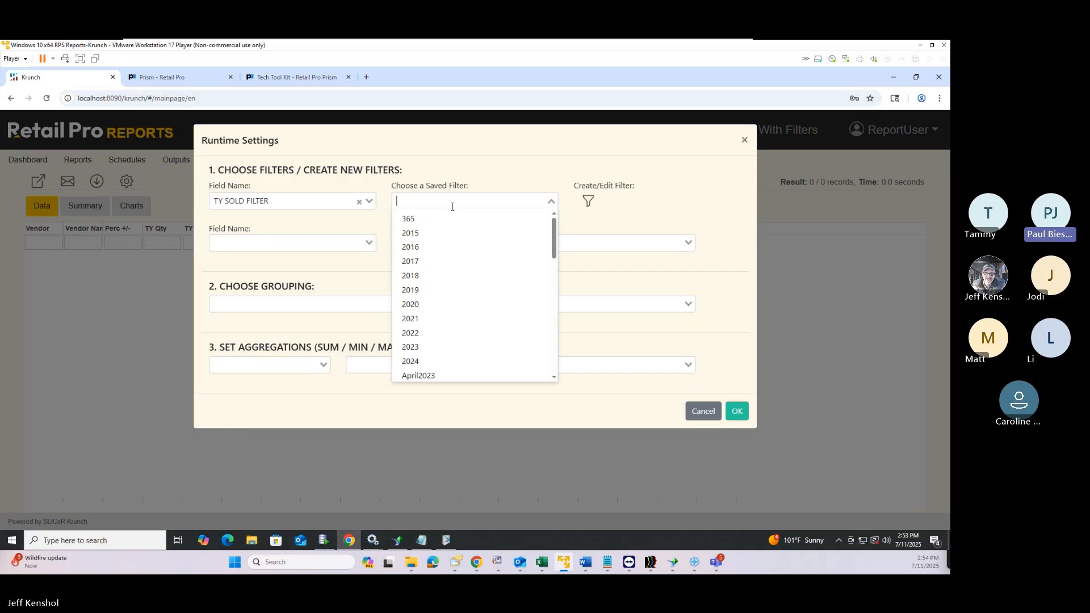
pyautogui.click(501, 174)
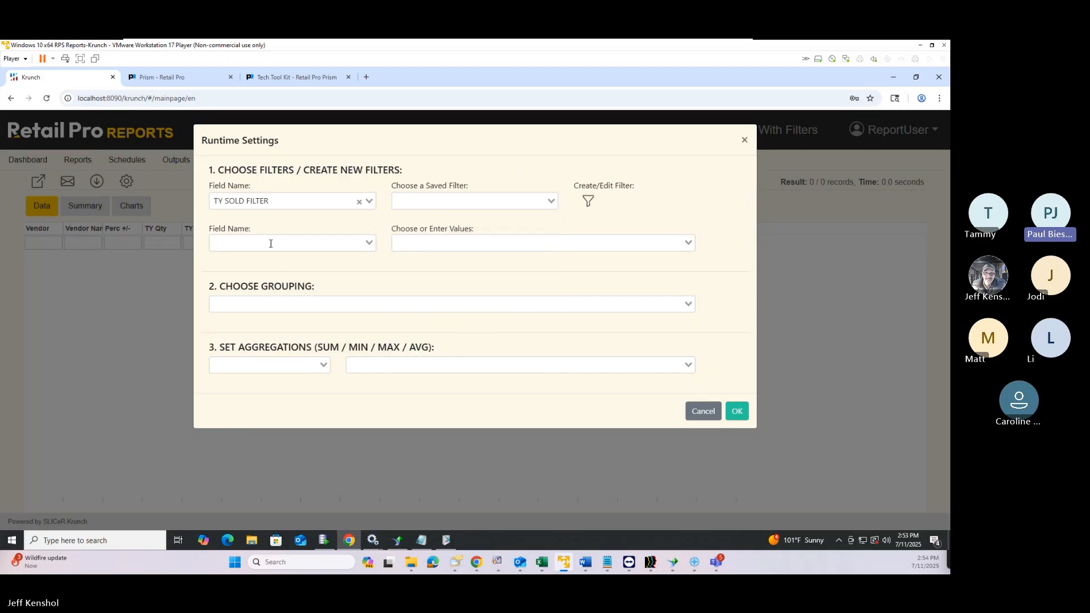
# Set a second filter row to TY SOLD FILTER and check its From date calendar
pyautogui.click(271, 245)
pyautogui.scroll(-6, 258, 323)
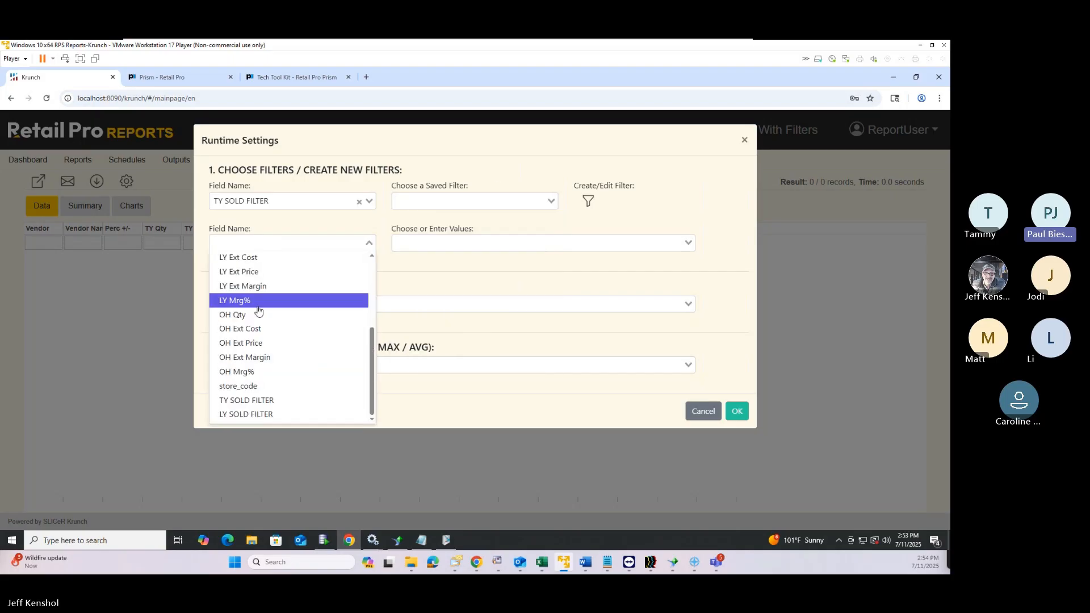
pyautogui.click(263, 404)
pyautogui.click(487, 237)
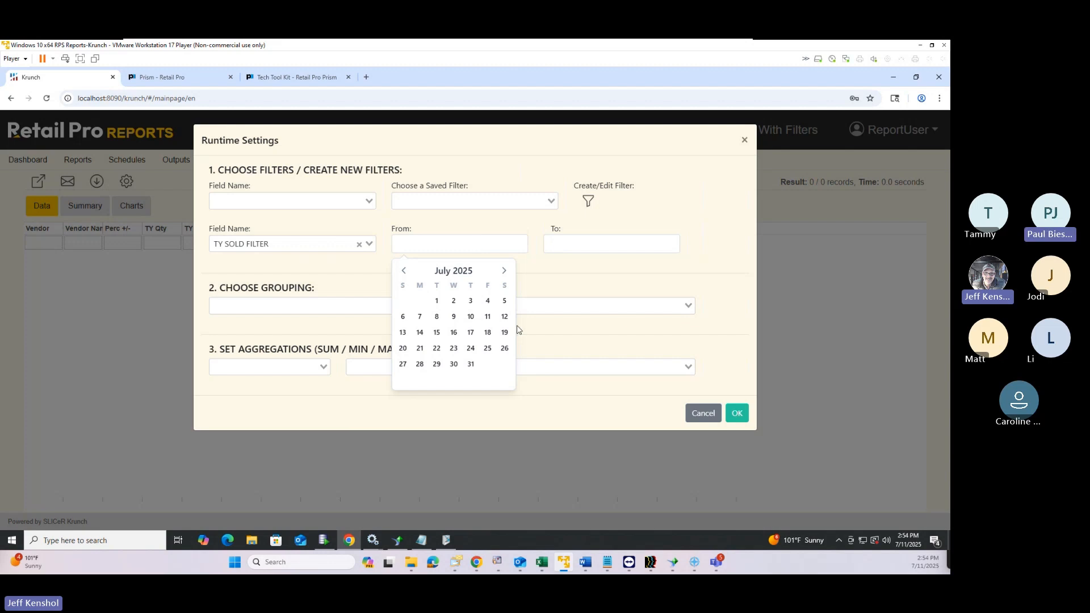
pyautogui.click(317, 275)
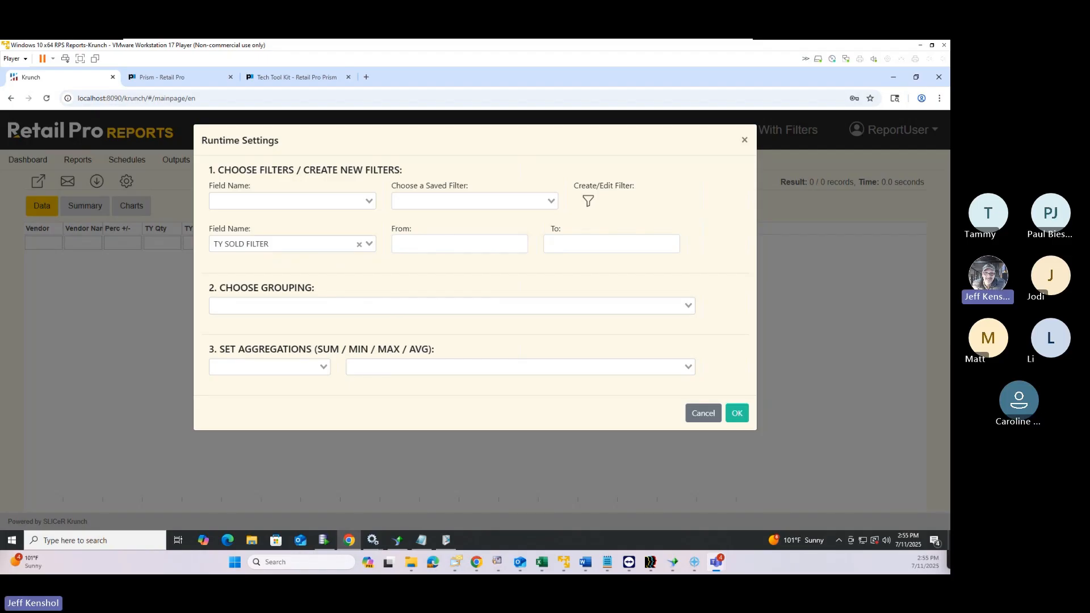
# Close Runtime Settings, return to the Prism tab and expand Admin Console's Node Preferences
pyautogui.click(737, 414)
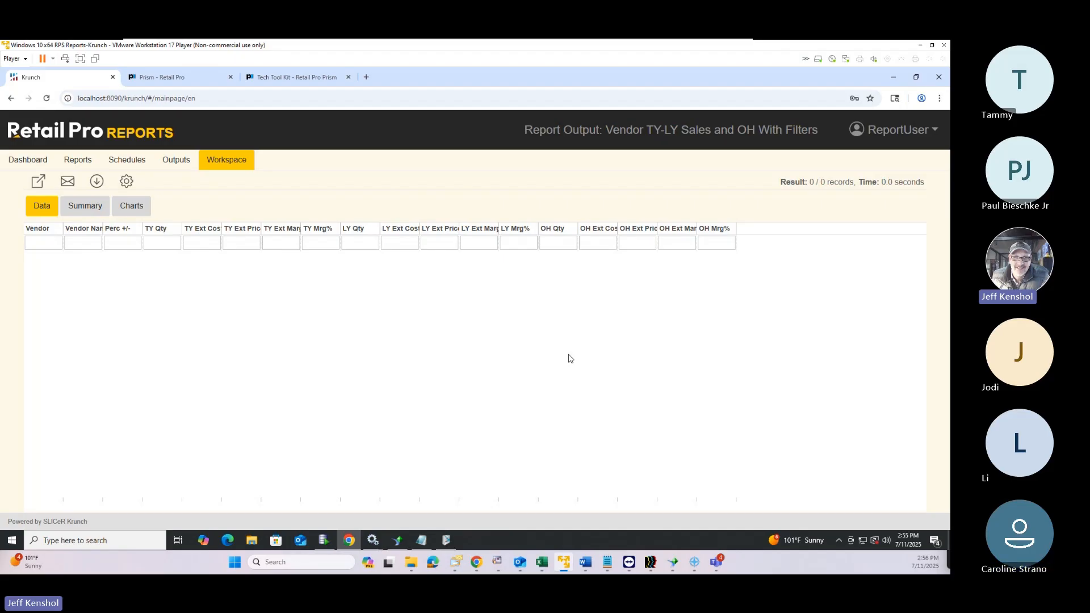
pyautogui.click(303, 78)
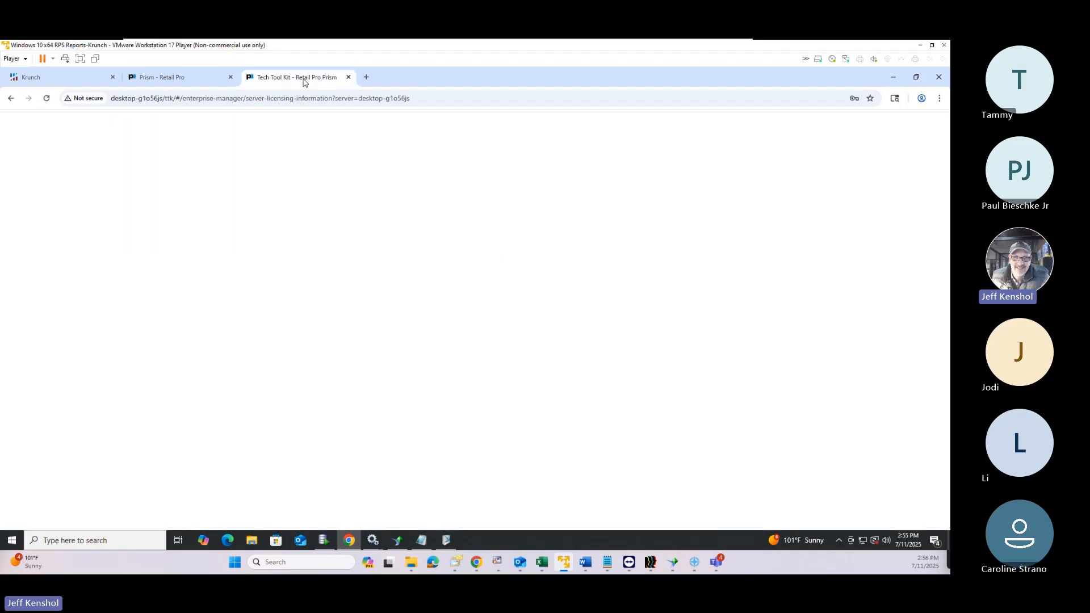
pyautogui.click(196, 81)
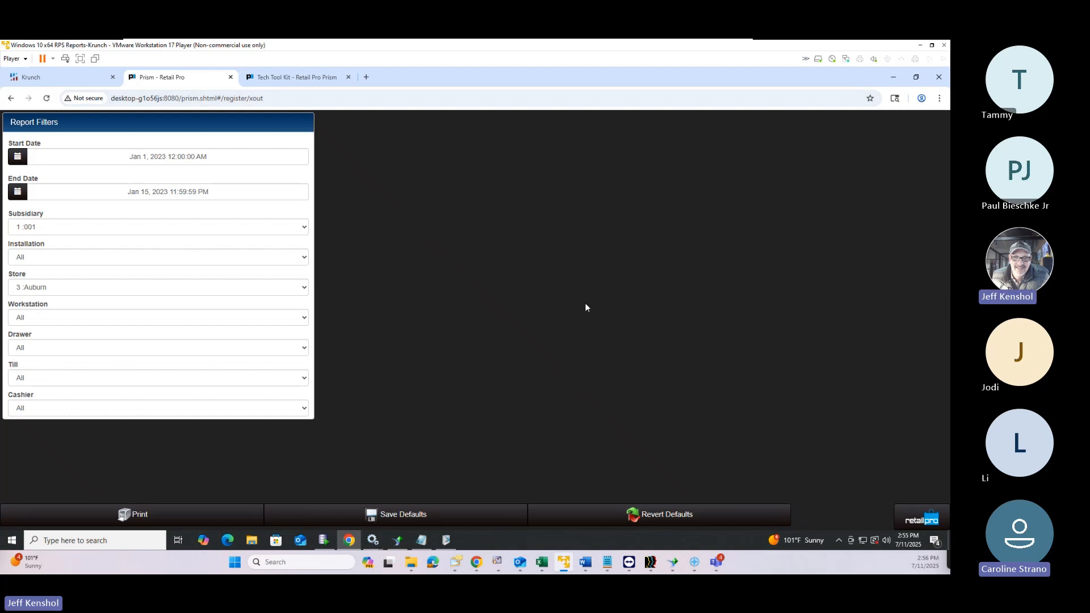
pyautogui.click(910, 520)
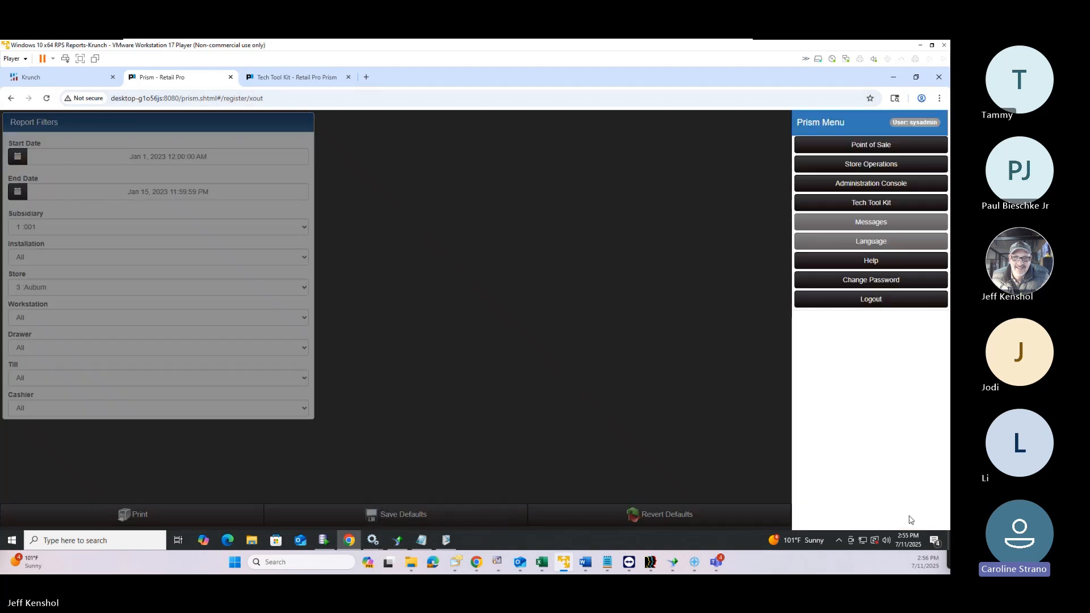
pyautogui.click(863, 182)
pyautogui.click(63, 225)
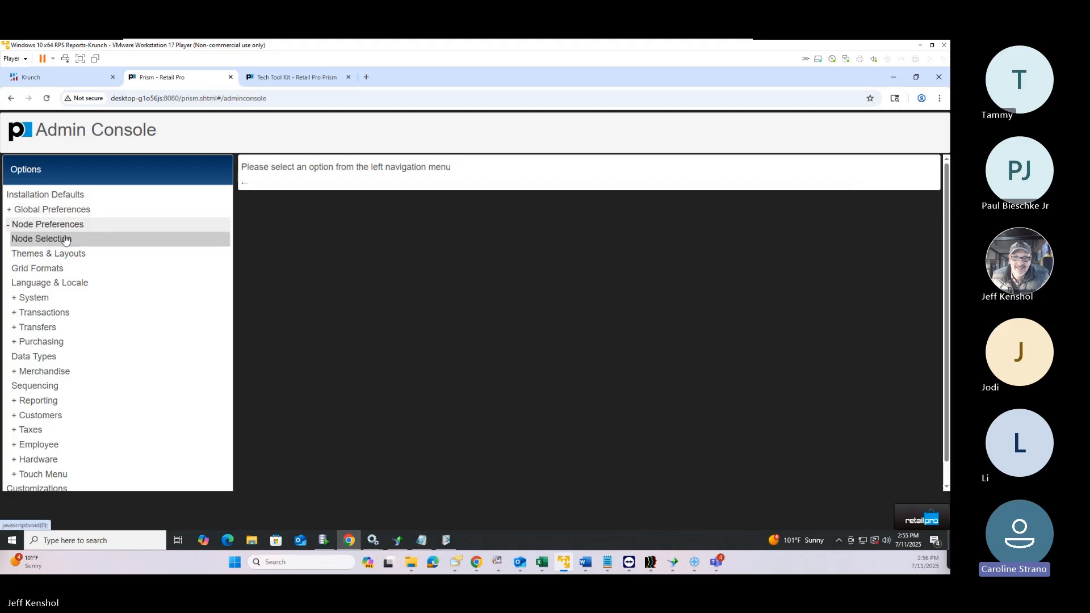
# Select subsidiary 001 as the node for the preferences
pyautogui.click(66, 239)
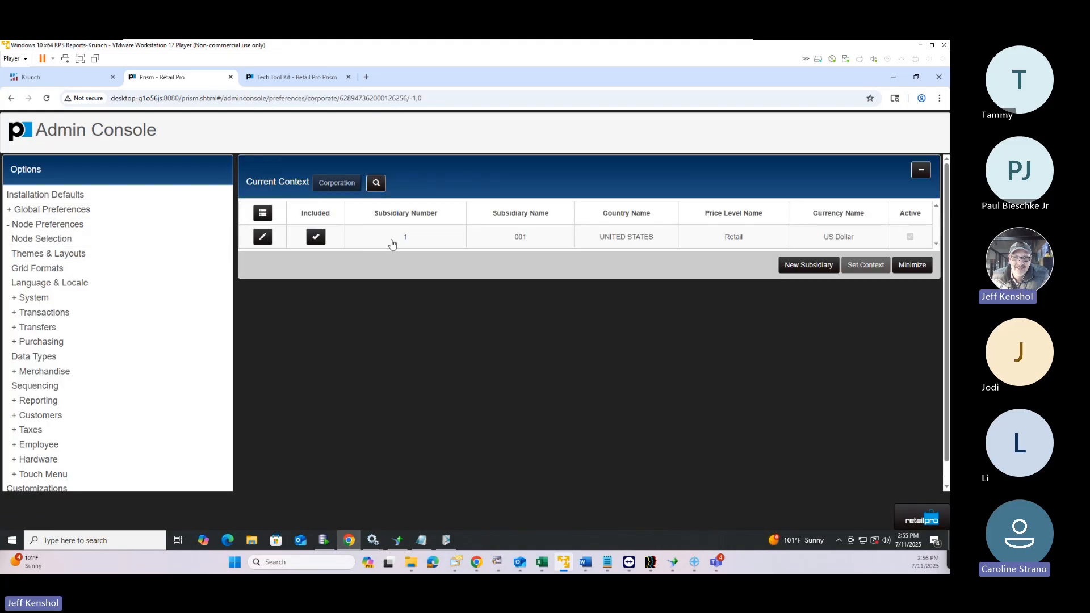
pyautogui.click(391, 244)
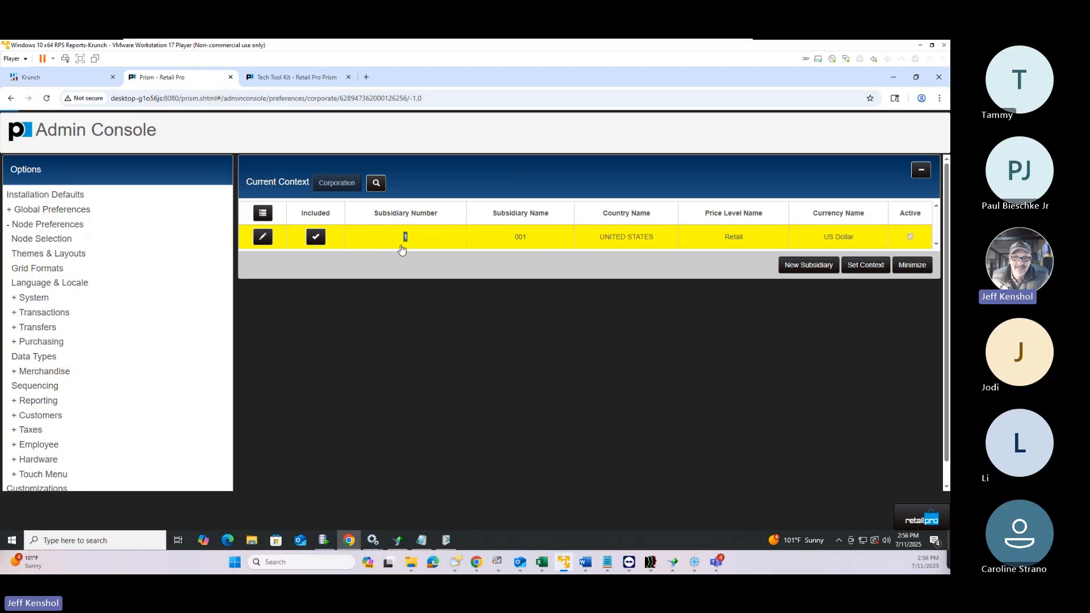
pyautogui.click(445, 242)
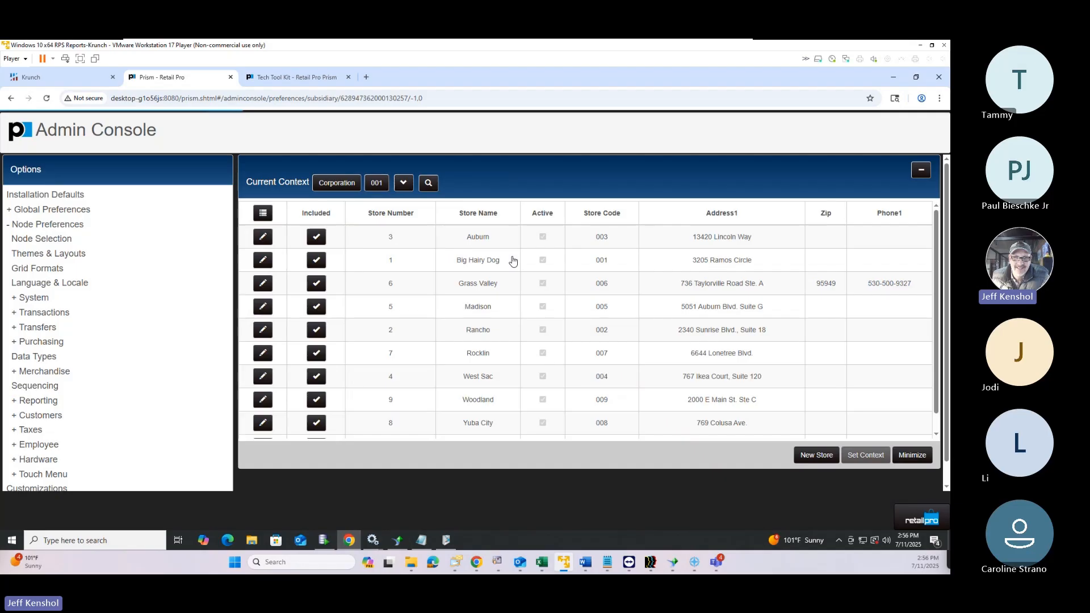
pyautogui.click(921, 170)
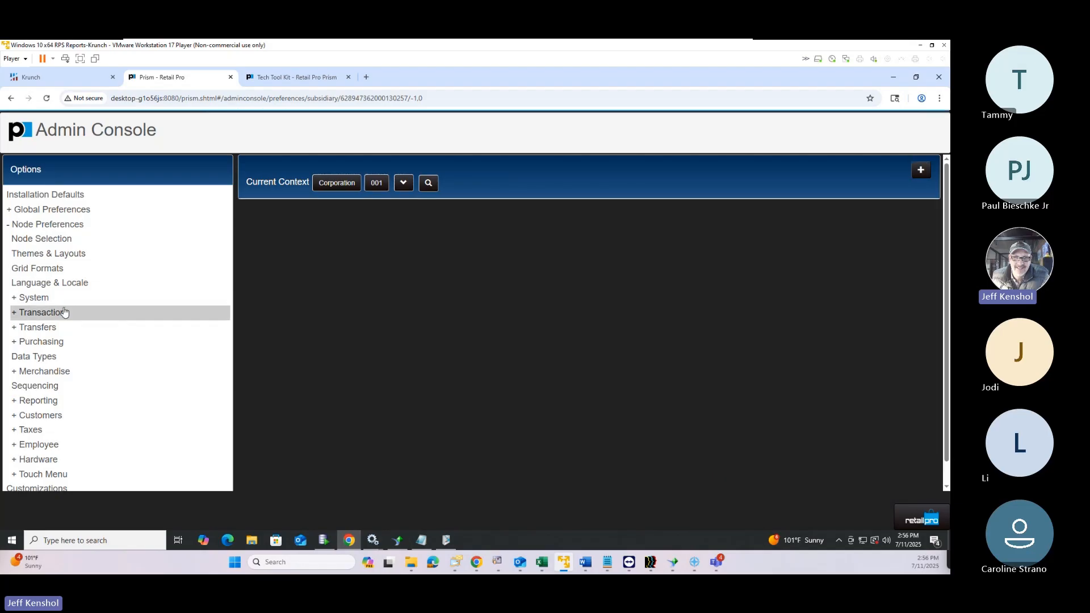
# Under Transactions > Fees/Shipment, add and save a new DONATION fee type
pyautogui.click(55, 316)
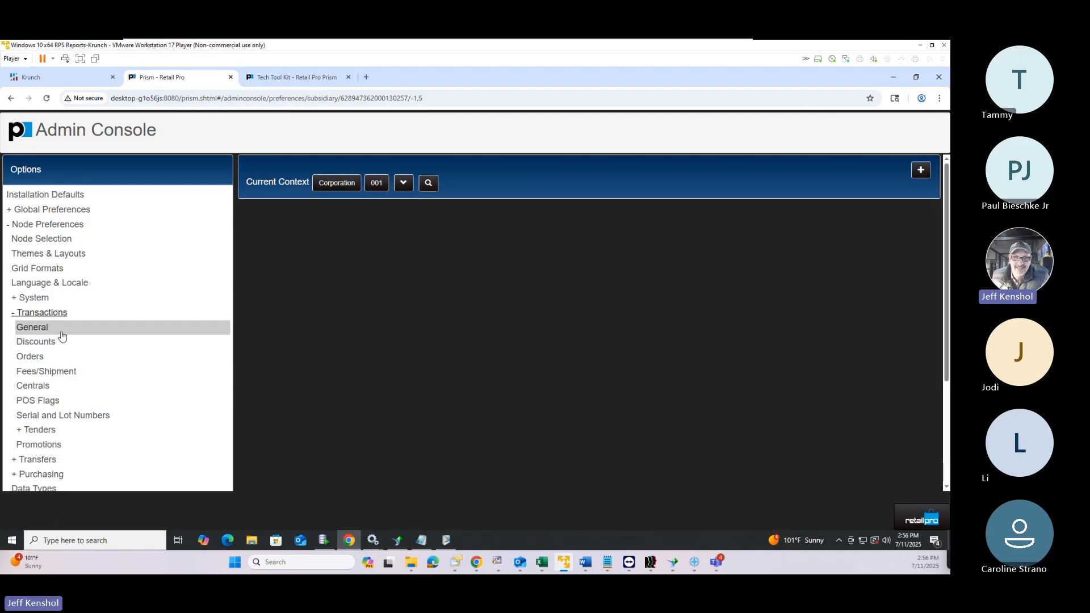
pyautogui.click(69, 371)
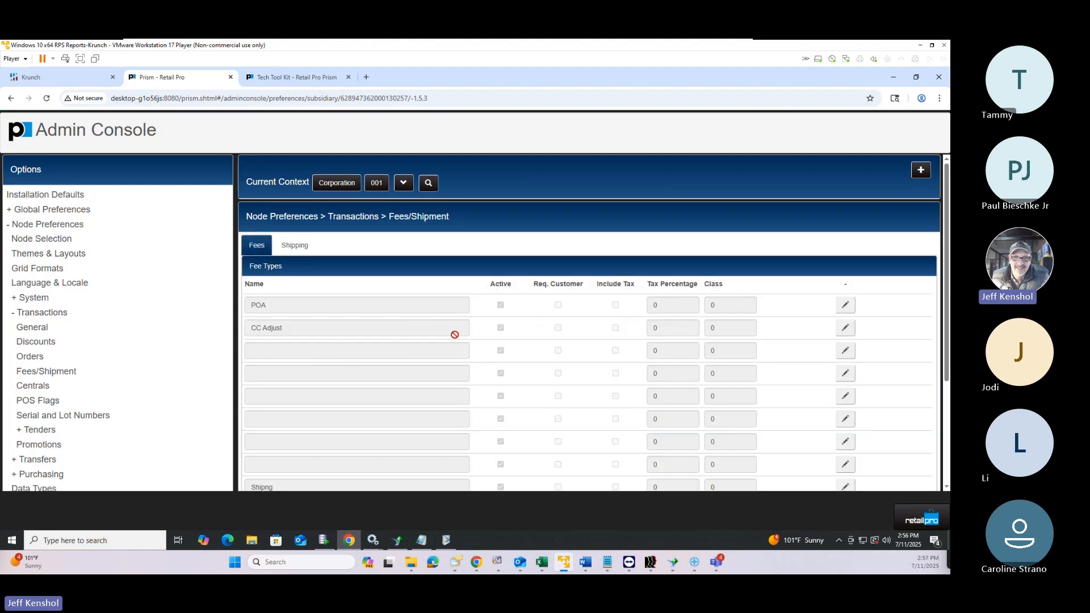
pyautogui.scroll(-1, 511, 369)
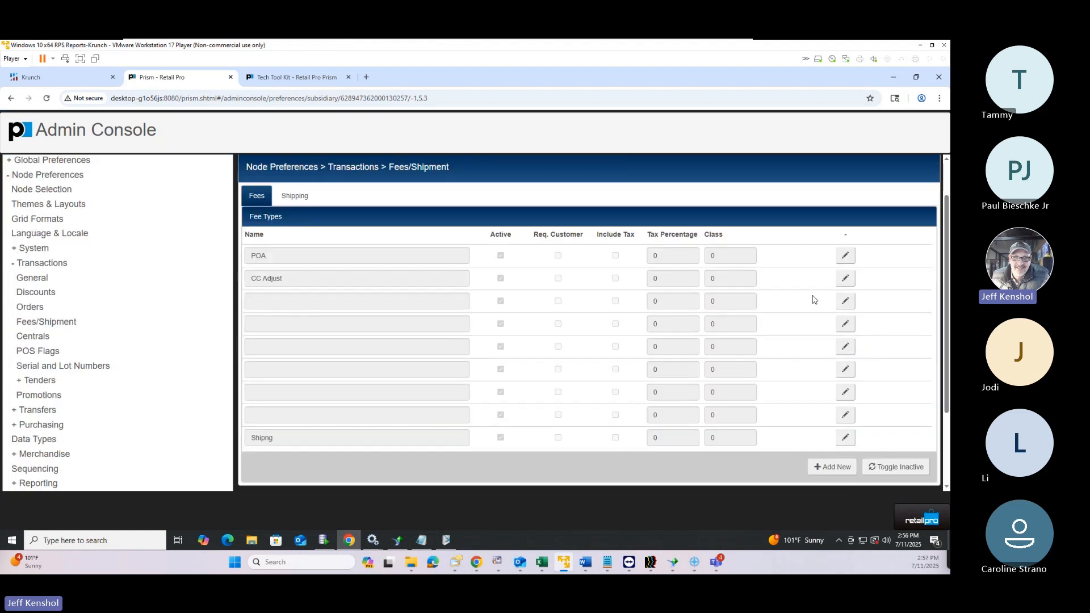
pyautogui.click(846, 301)
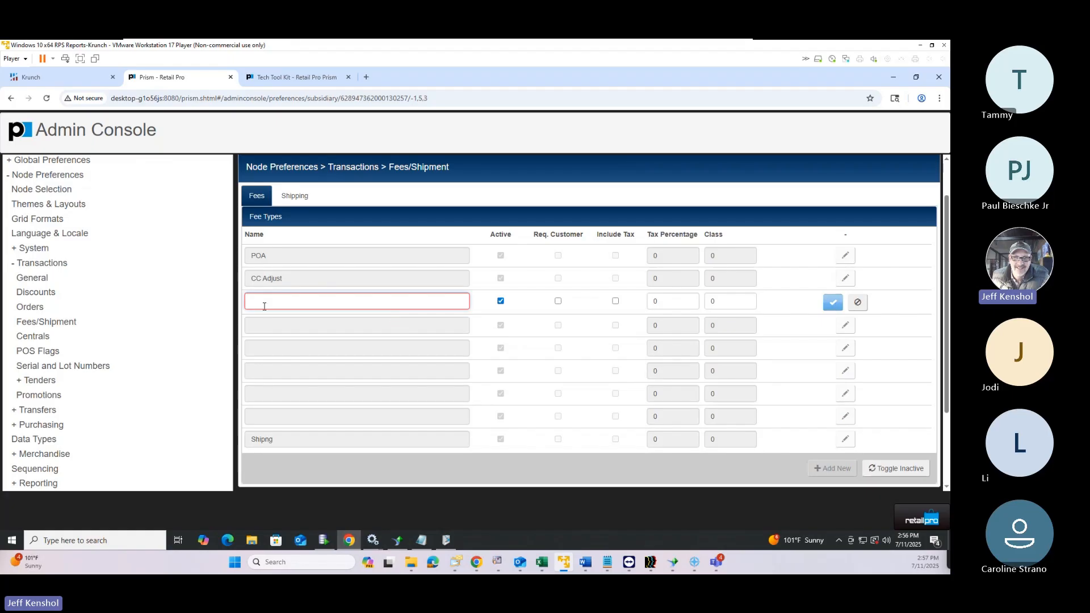
pyautogui.write('DONA')
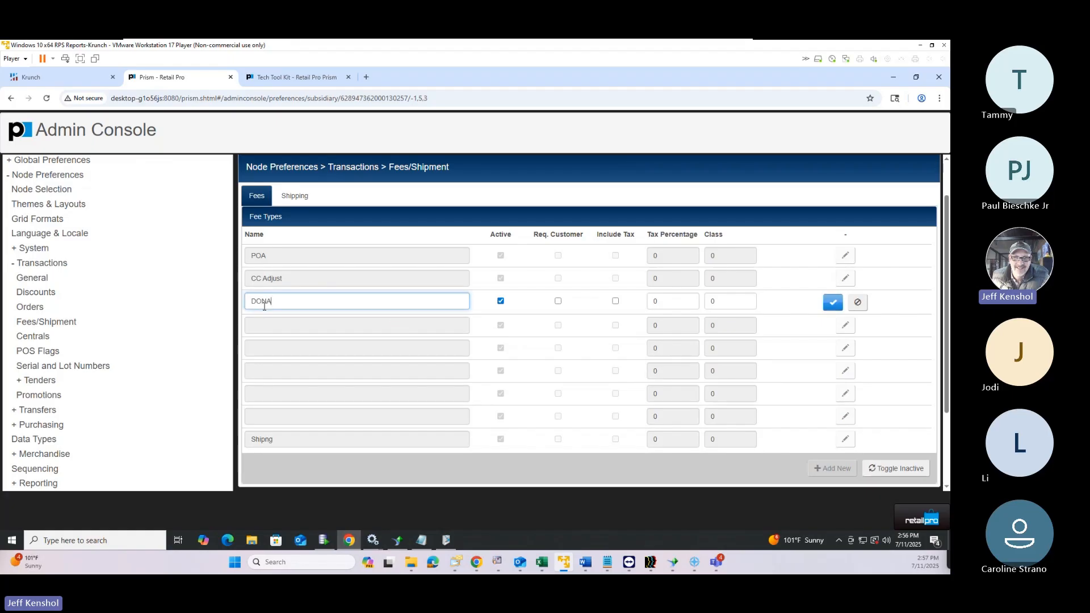
pyautogui.write('TION')
pyautogui.click(834, 304)
pyautogui.click(918, 523)
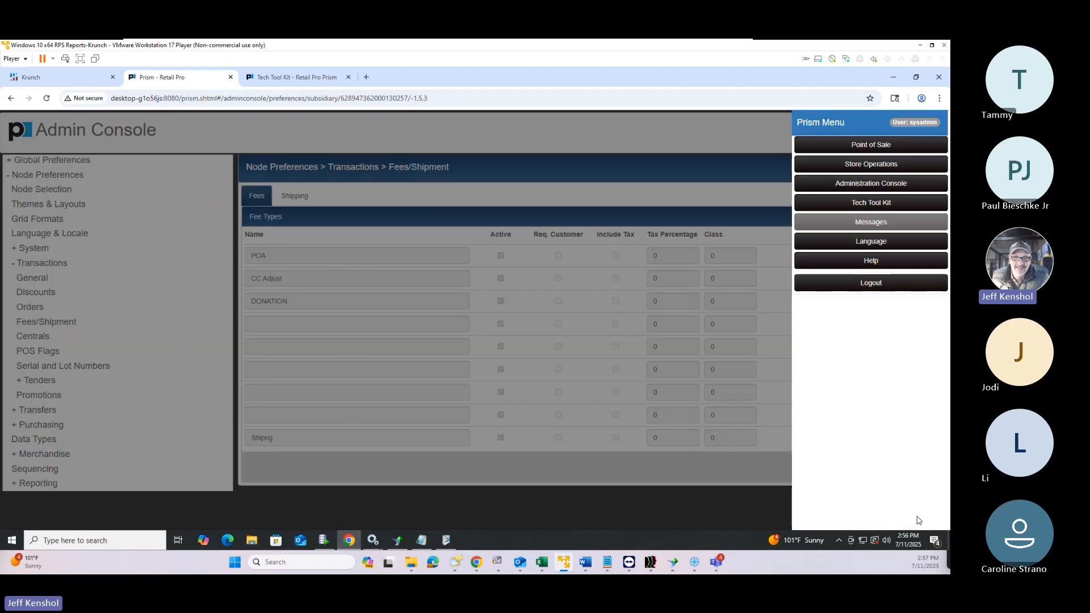
# Start a new sales transaction at Point of Sale and open its details
pyautogui.click(842, 164)
pyautogui.click(208, 137)
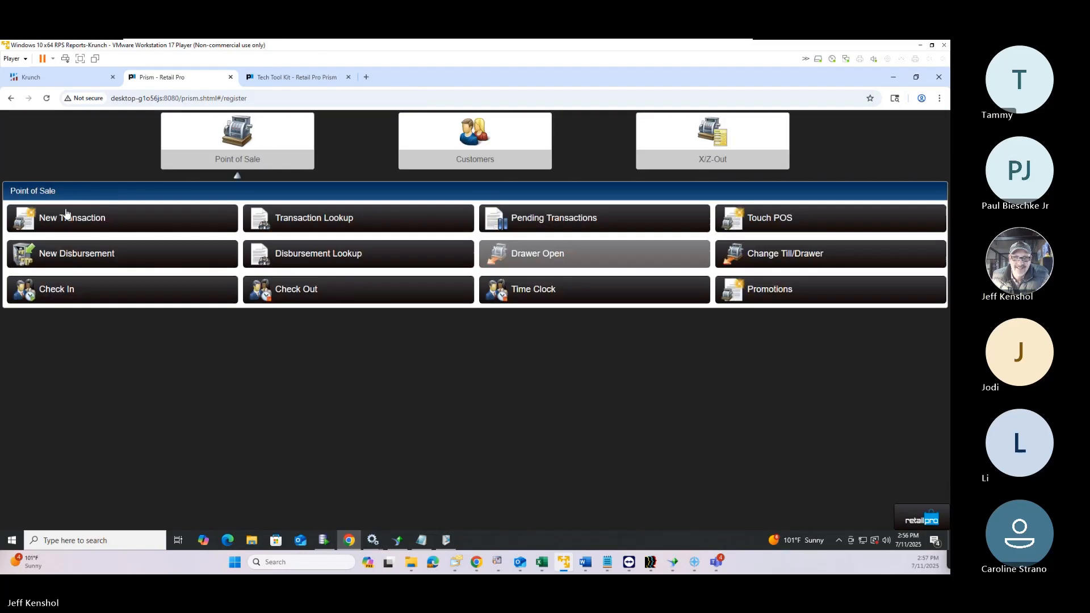
pyautogui.click(66, 214)
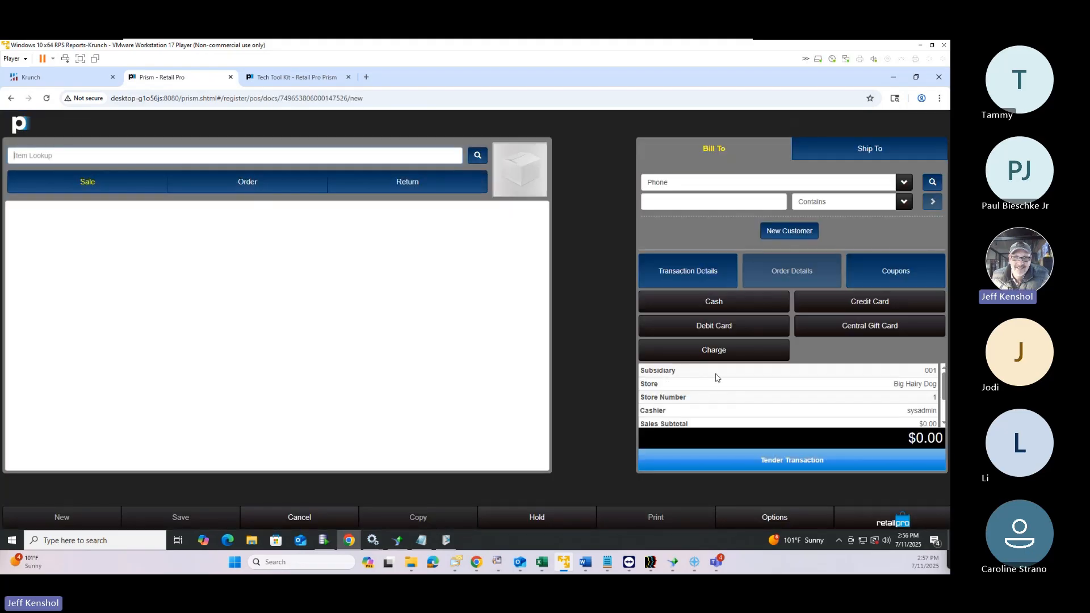
pyautogui.click(684, 278)
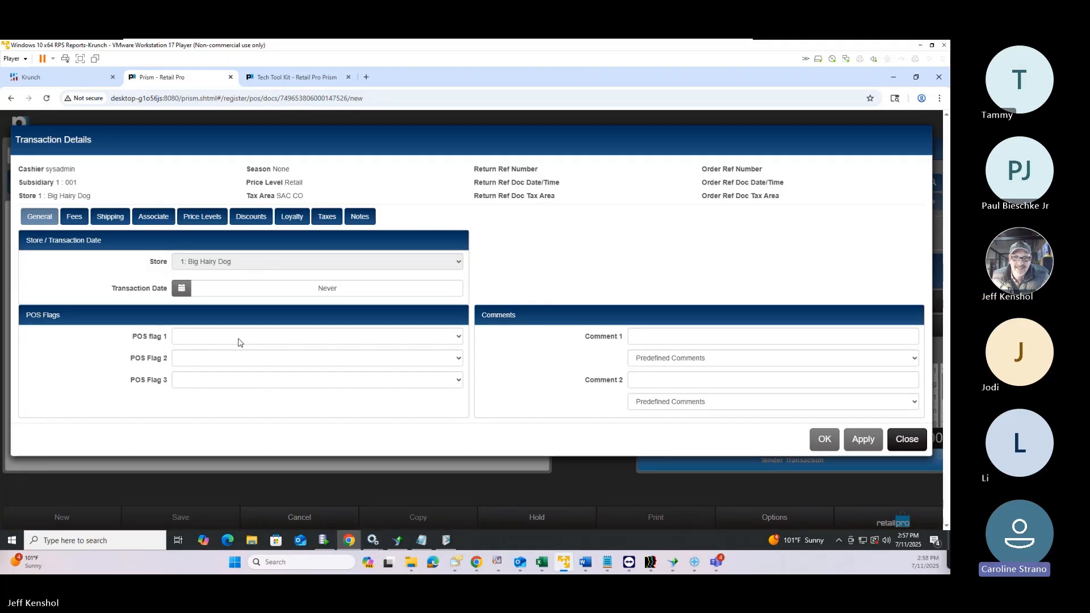
# Set the sales fee to -100 with fee type DONATION and confirm it
pyautogui.click(76, 221)
pyautogui.click(219, 260)
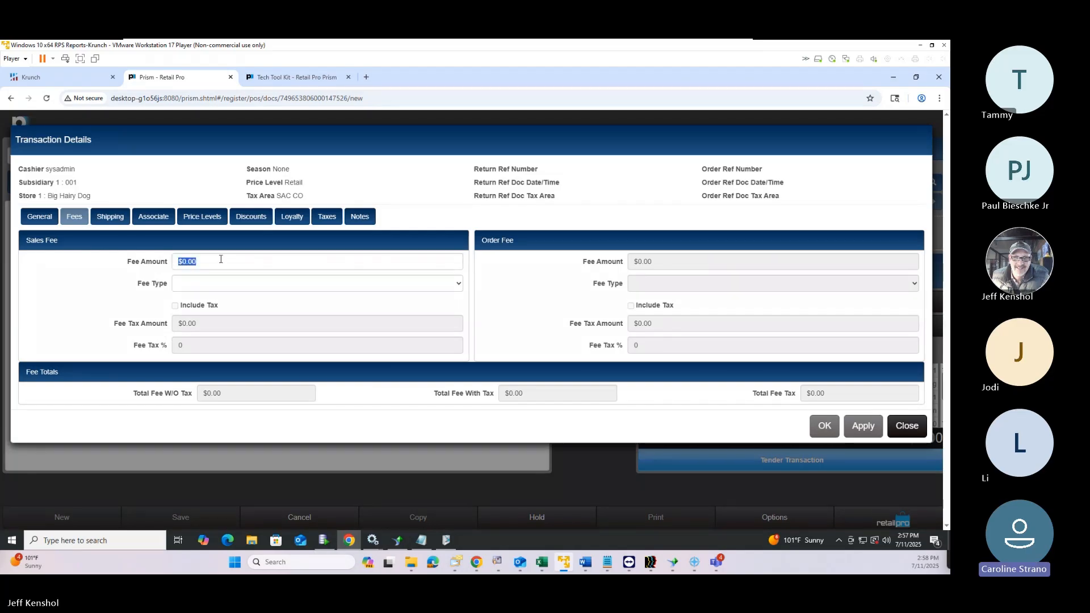
pyautogui.press('BackSpace')
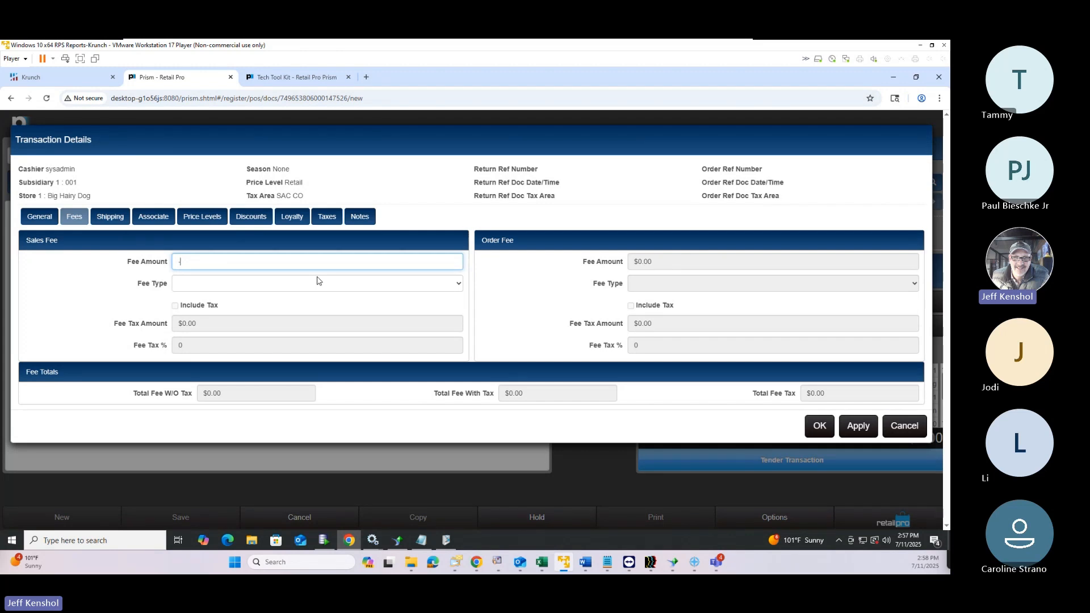
pyautogui.write('-100')
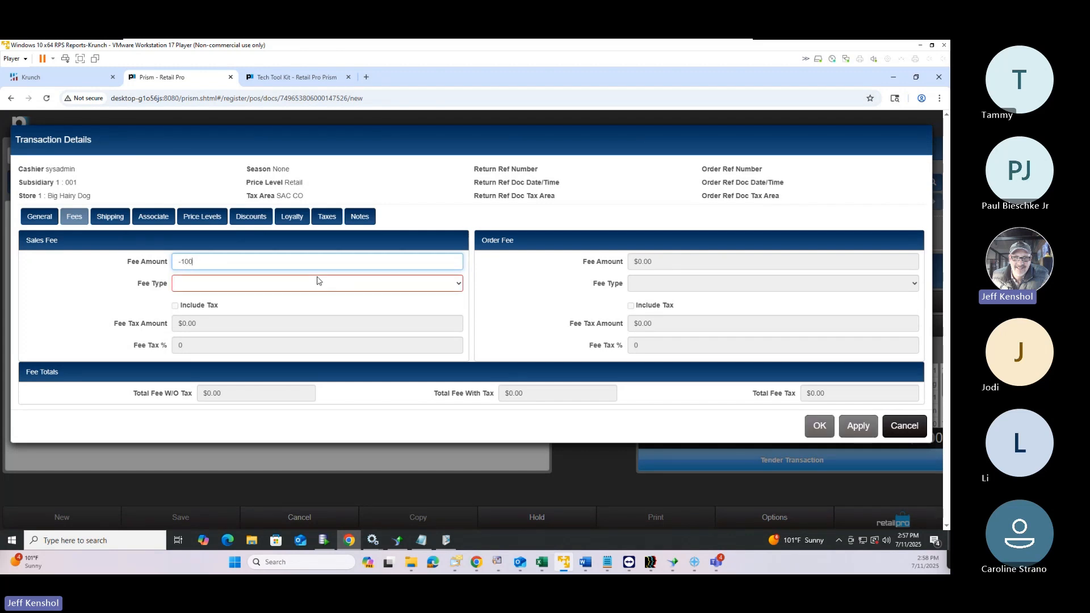
pyautogui.click(293, 284)
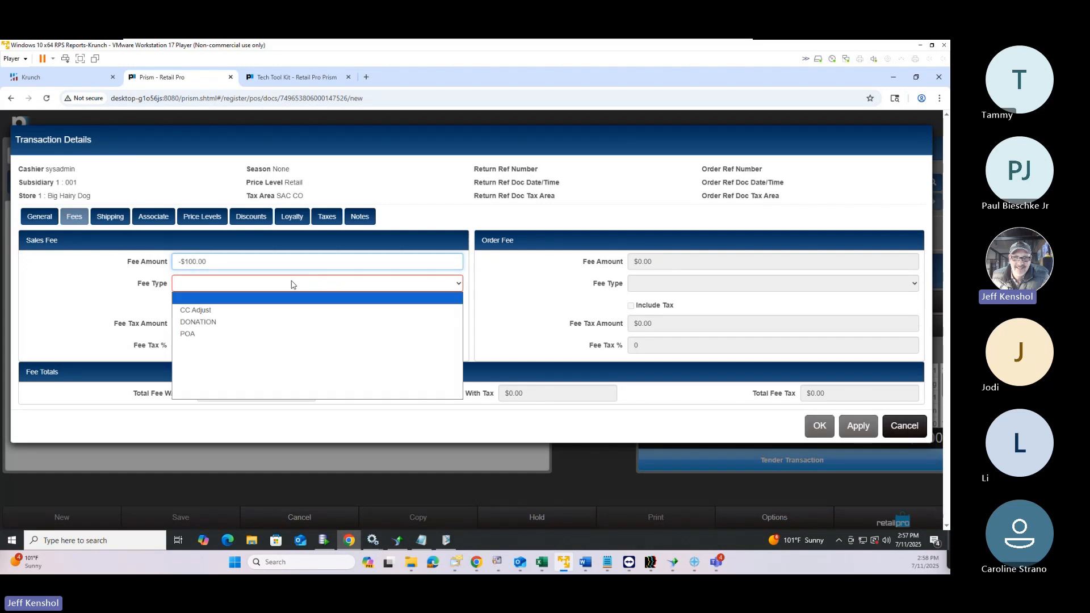
pyautogui.click(223, 318)
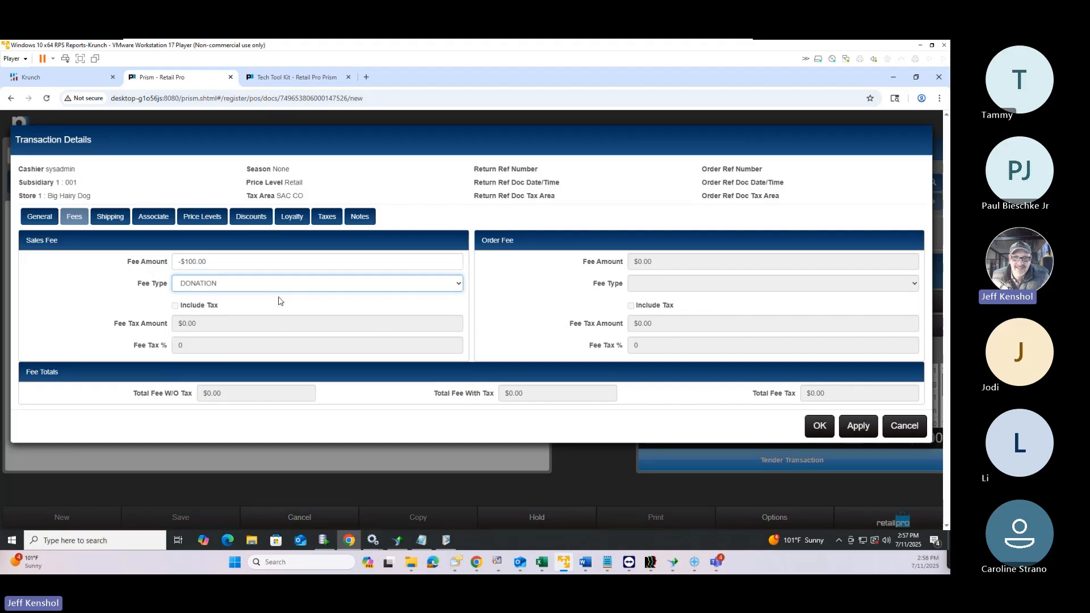
pyautogui.click(824, 430)
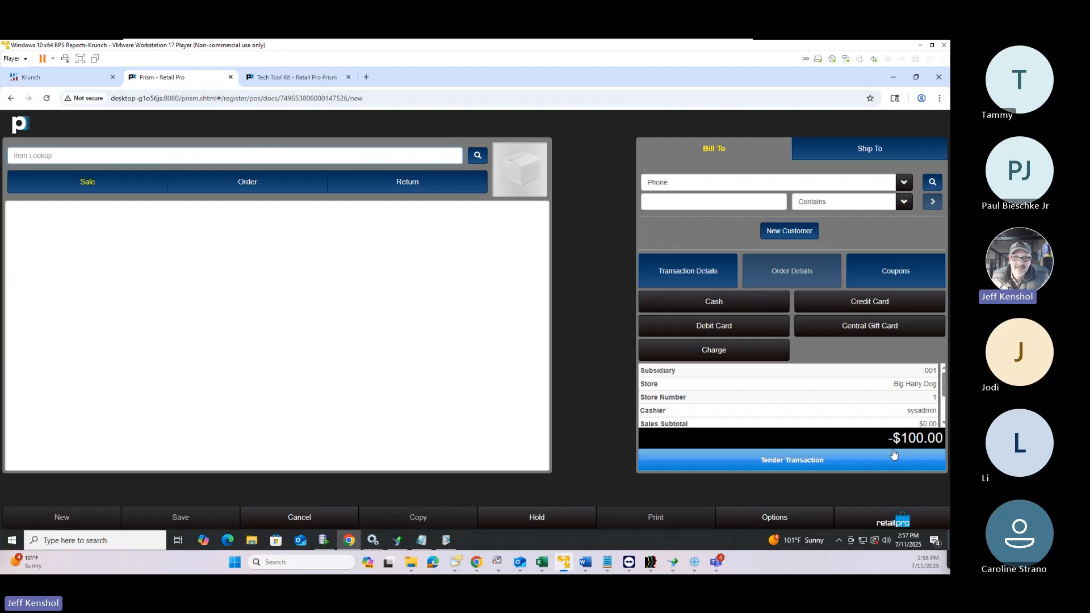
pyautogui.click(826, 461)
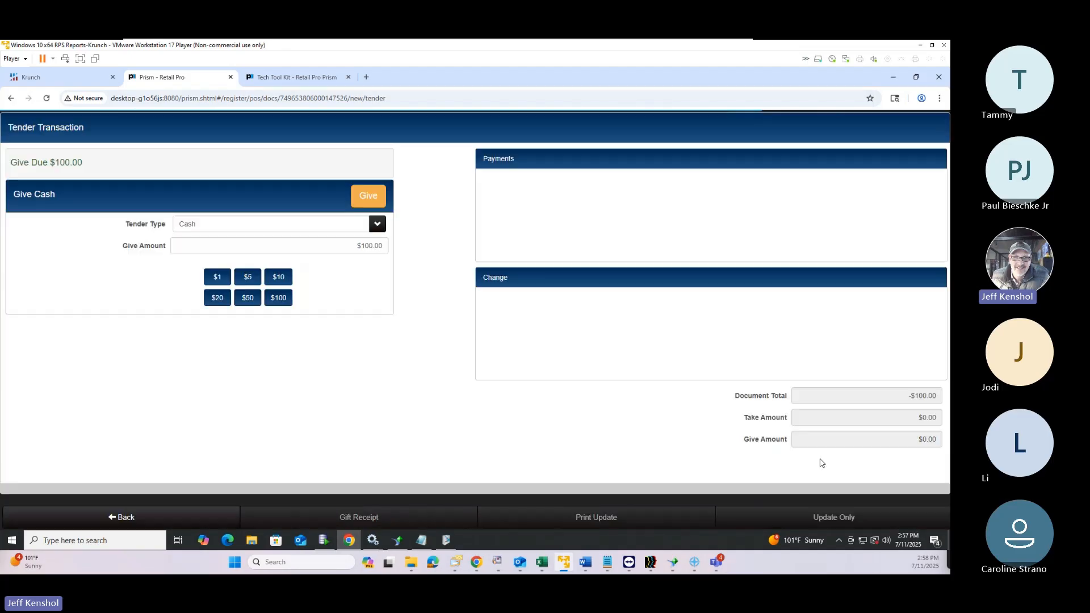
# Give out a $25.00 Central Gift Card as change, entering its card number
pyautogui.click(229, 227)
pyautogui.scroll(-1, 272, 346)
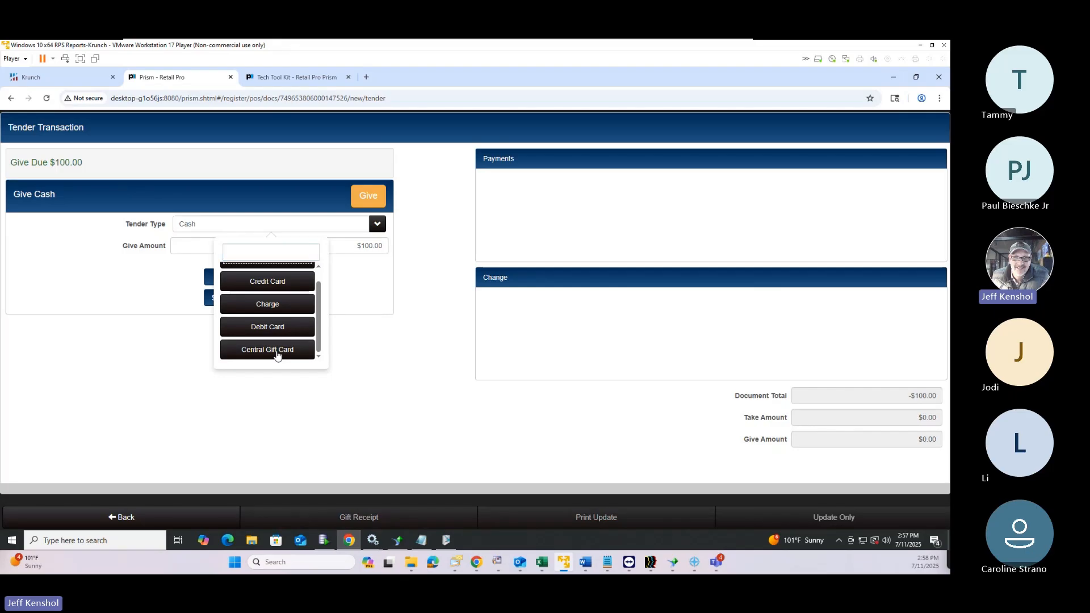
pyautogui.click(277, 350)
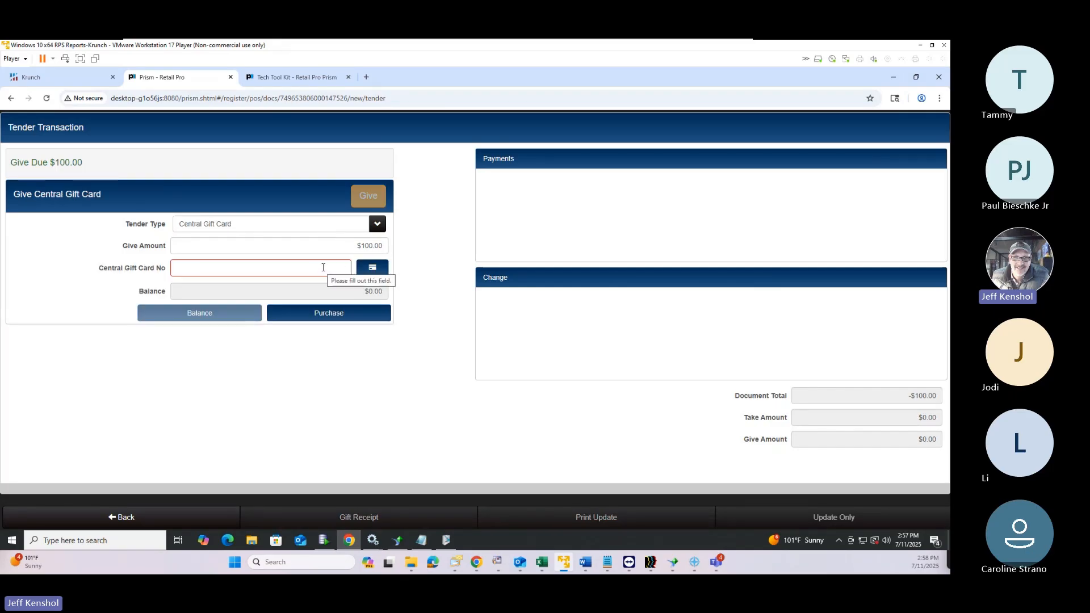
pyautogui.click(370, 249)
pyautogui.write('25')
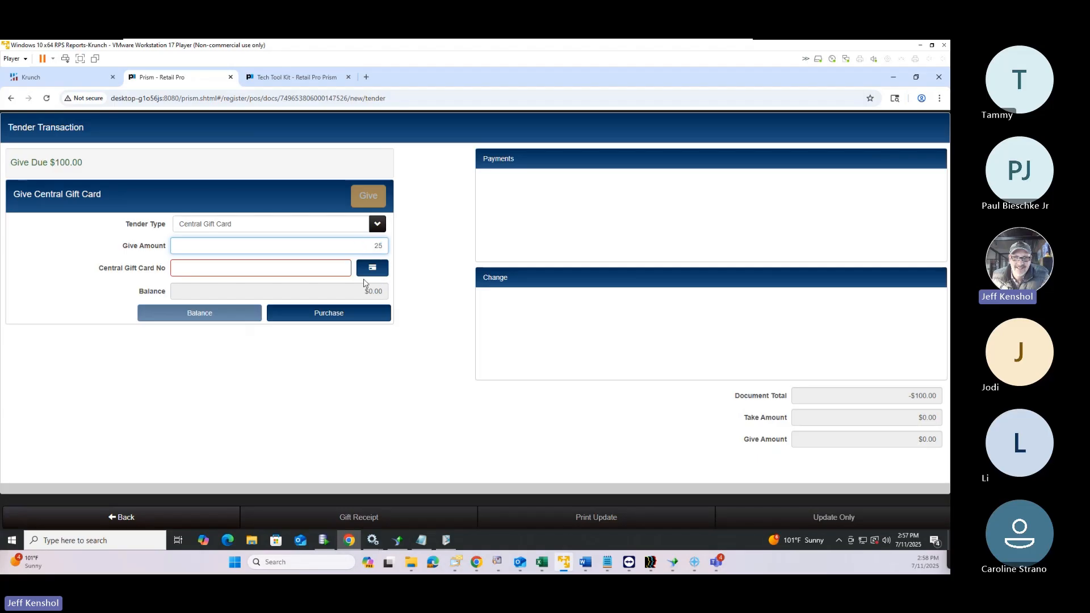
pyautogui.click(332, 270)
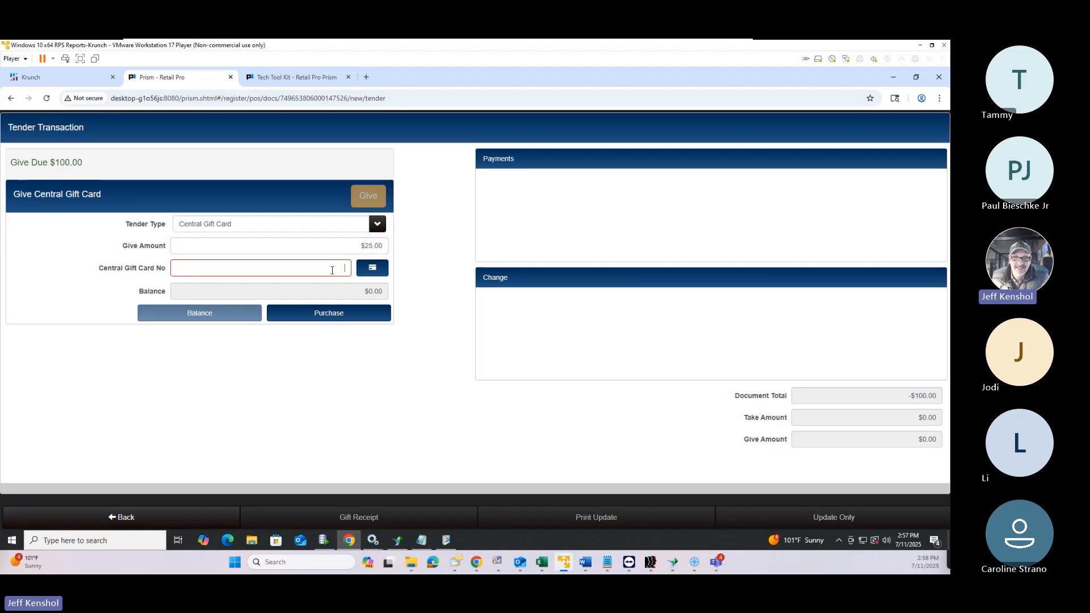
pyautogui.write('741')
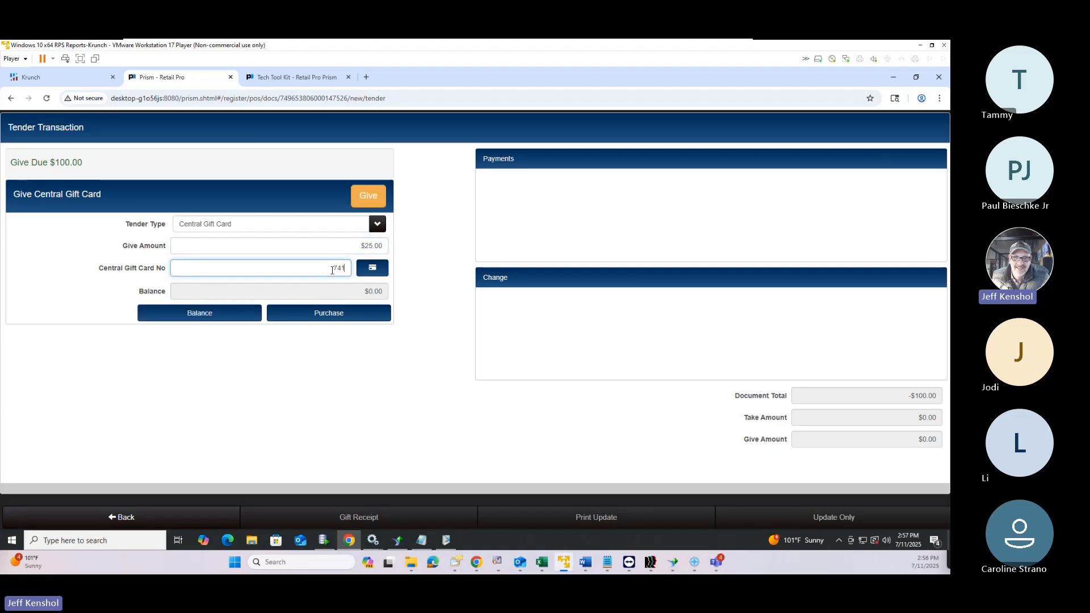
pyautogui.write('741')
pyautogui.click(334, 313)
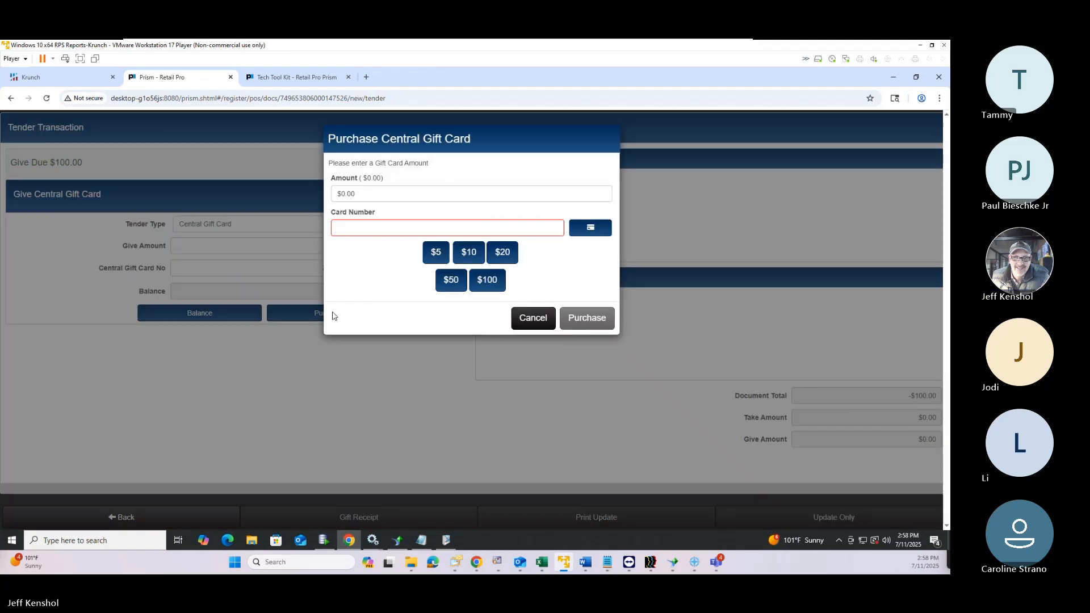
pyautogui.click(531, 317)
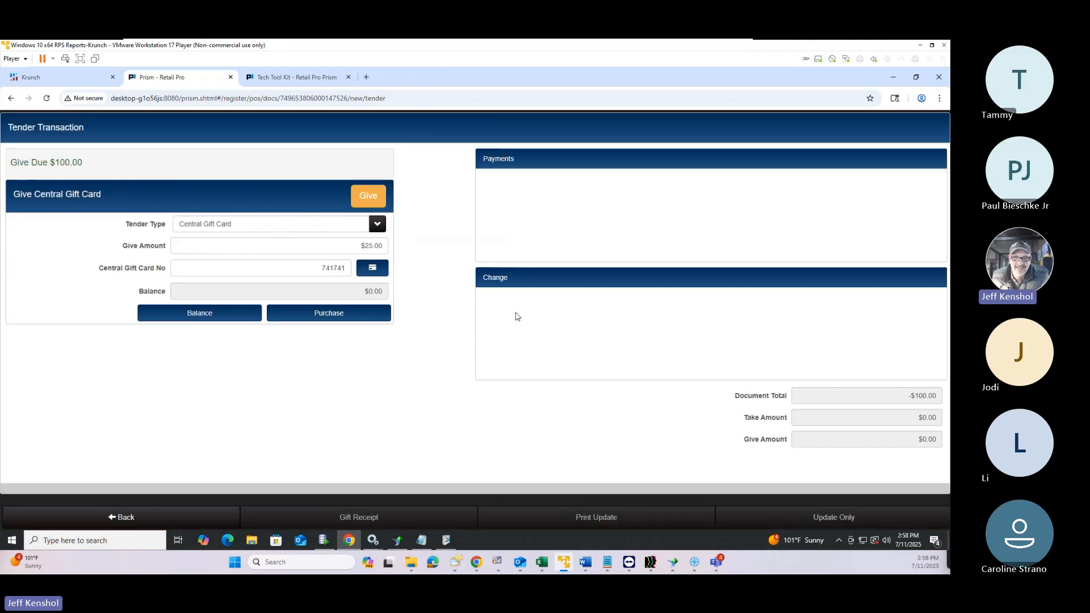
pyautogui.click(373, 197)
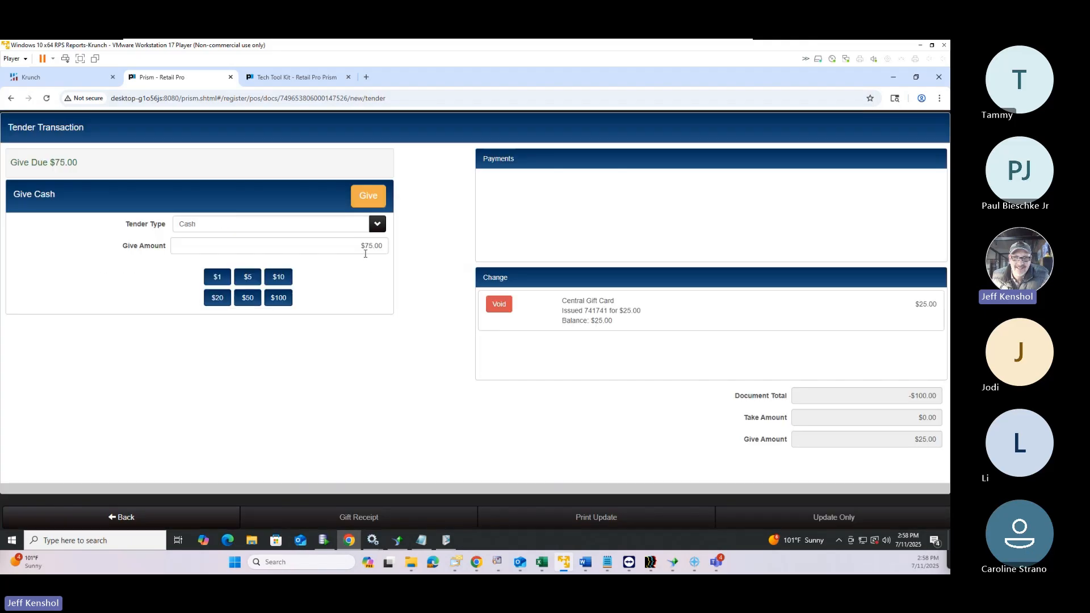
# Give out a second $25.00 Central Gift Card with its card number
pyautogui.click(364, 247)
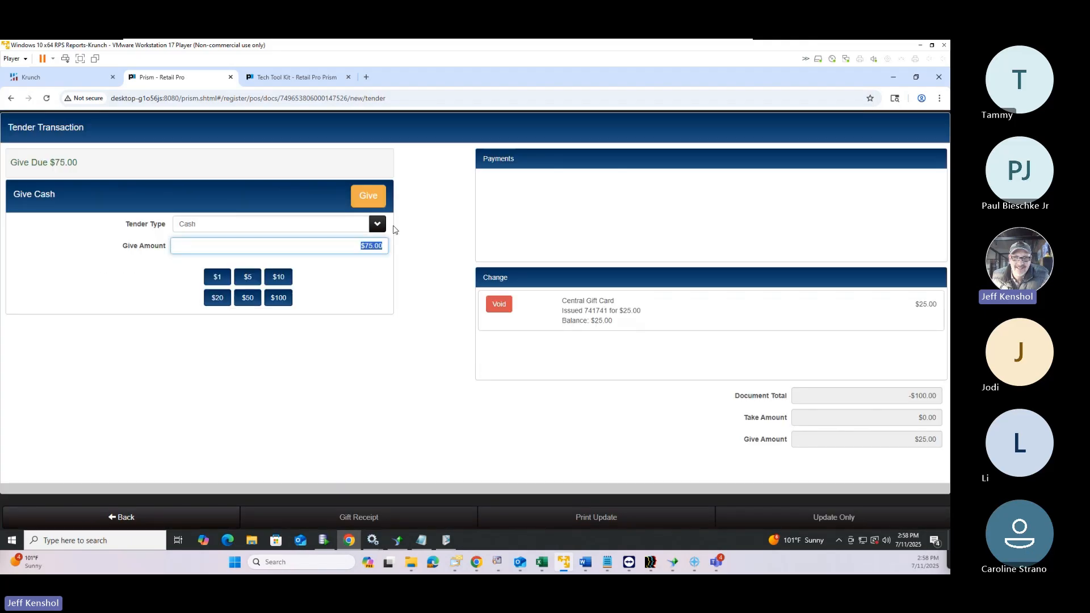
pyautogui.click(309, 224)
pyautogui.scroll(-1, 280, 323)
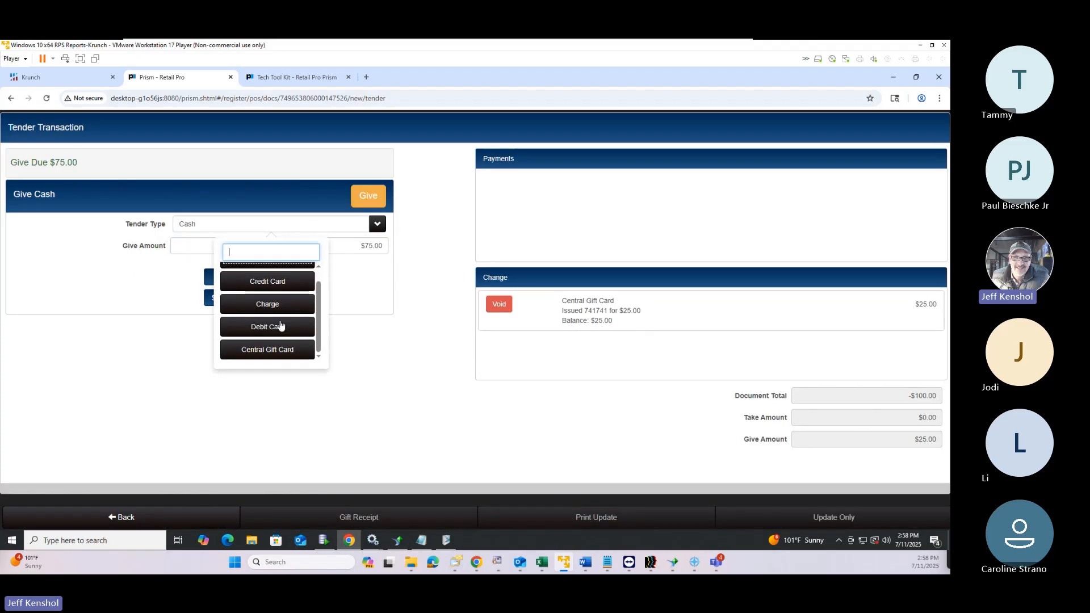
pyautogui.click(281, 349)
pyautogui.click(365, 247)
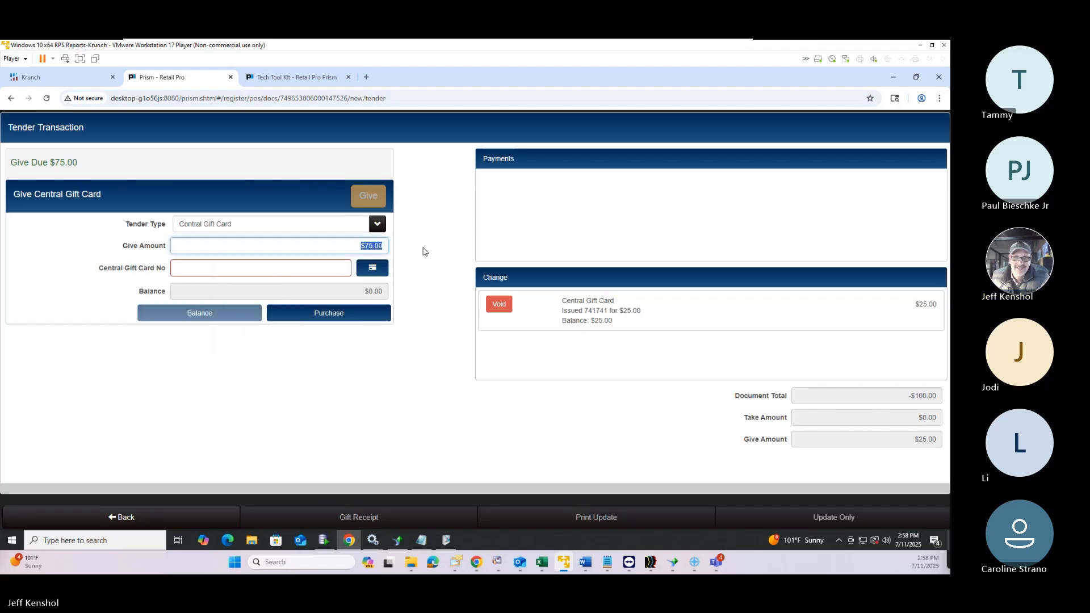
pyautogui.write('25')
pyautogui.click(303, 269)
pyautogui.write('852852')
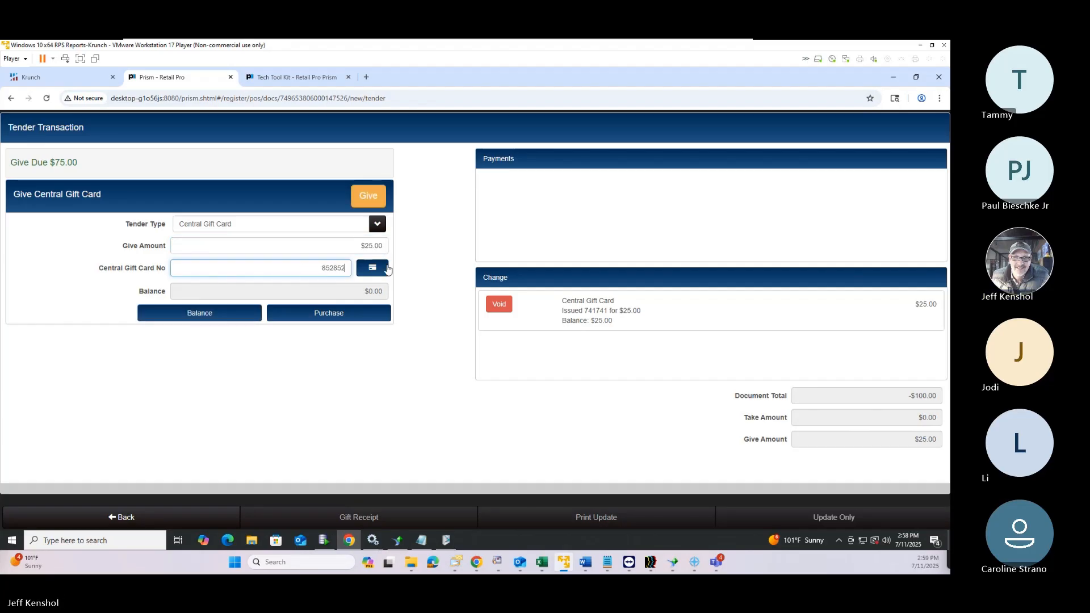
pyautogui.click(373, 197)
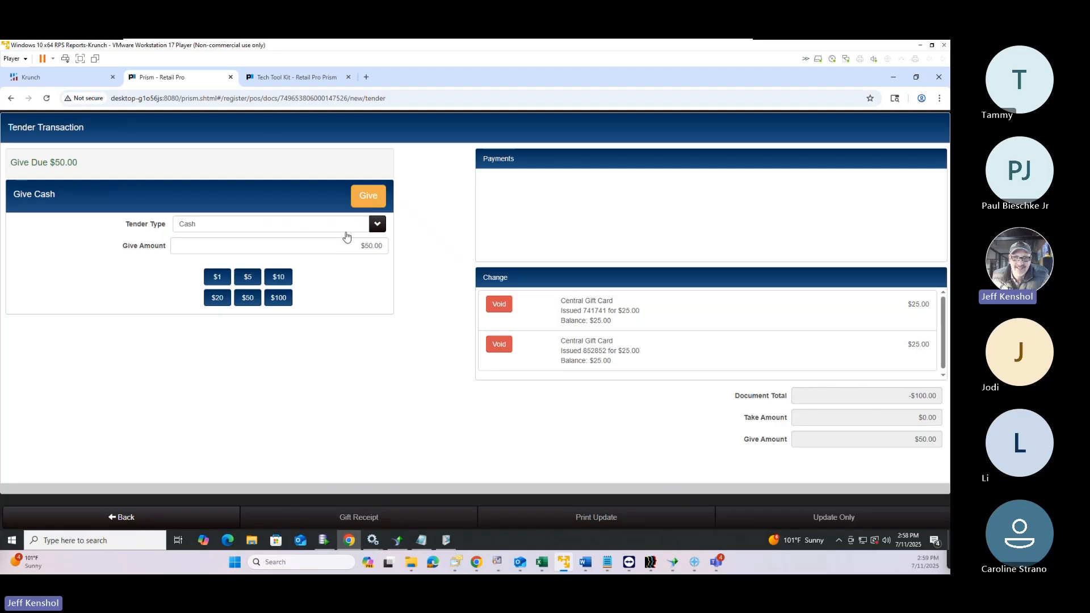
# Give out a $10 Central Gift Card as change, entering its card number
pyautogui.click(261, 227)
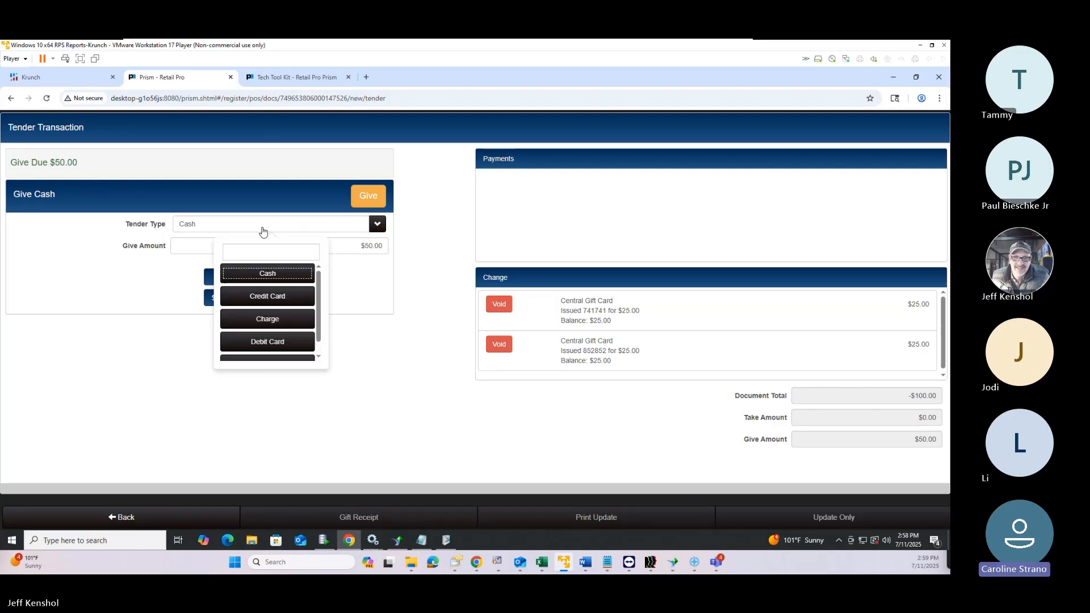
pyautogui.scroll(-1, 266, 328)
pyautogui.click(272, 349)
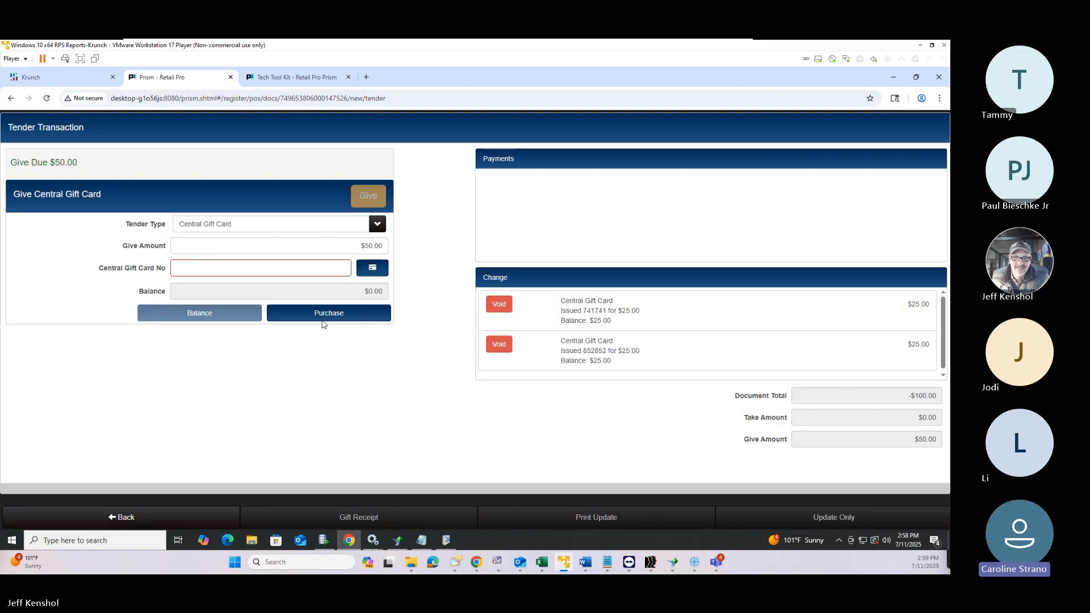
pyautogui.click(299, 271)
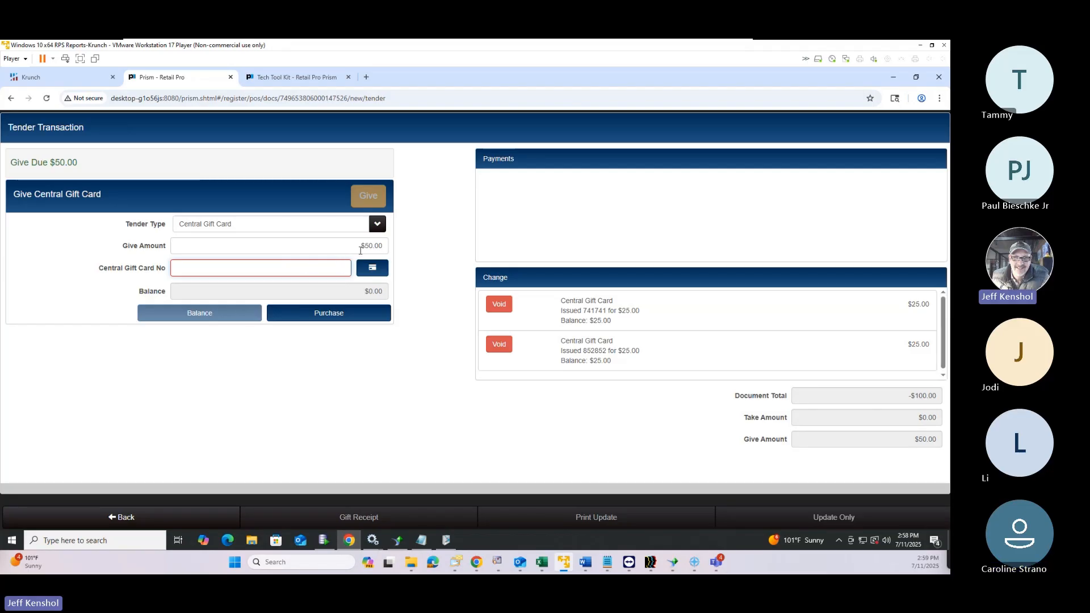
pyautogui.doubleClick(377, 246)
pyautogui.write('10')
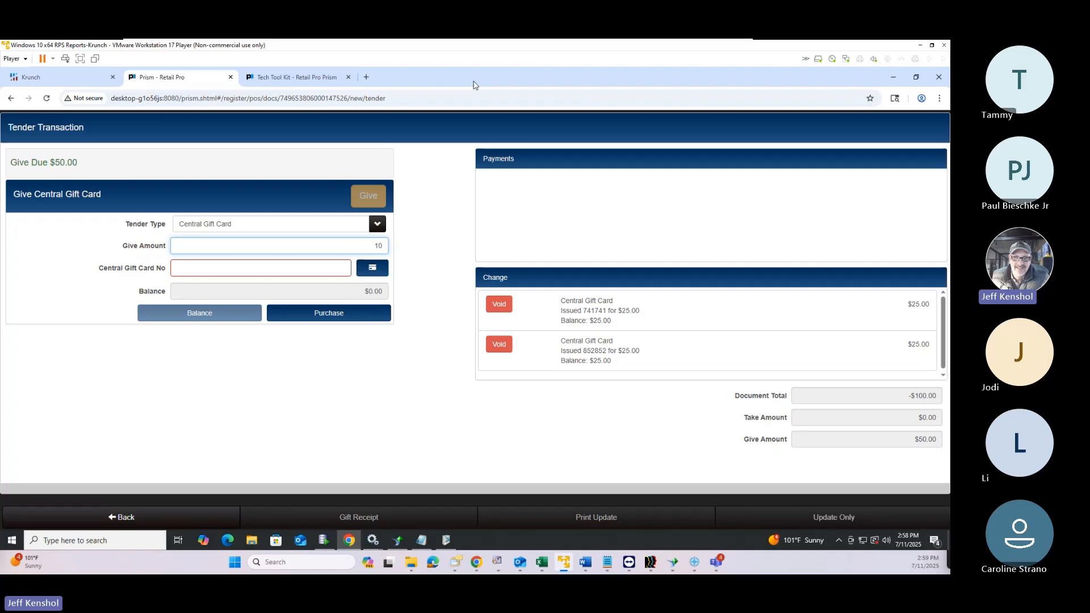
pyautogui.click(302, 270)
pyautogui.write('963963')
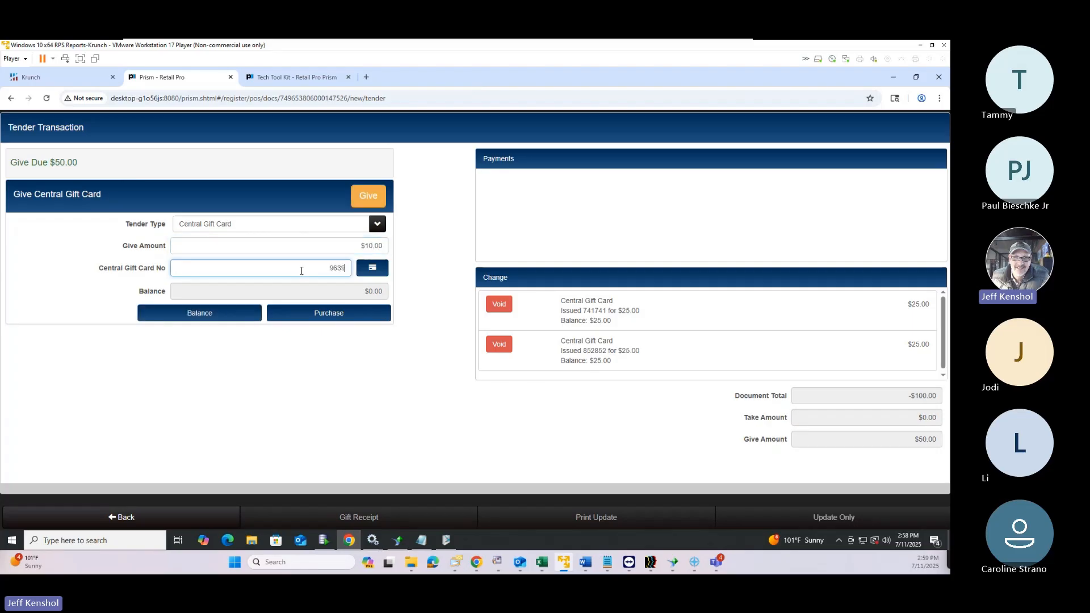
pyautogui.click(372, 198)
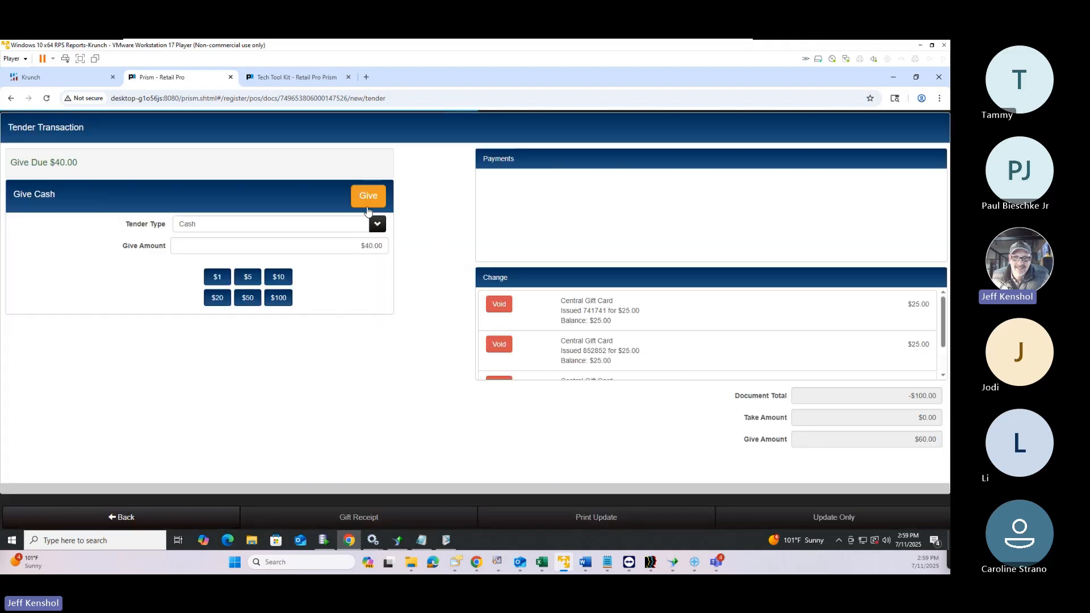
# Give out a second $10 Central Gift Card, correcting the mistyped card number first
pyautogui.click(338, 226)
pyautogui.scroll(-1, 273, 354)
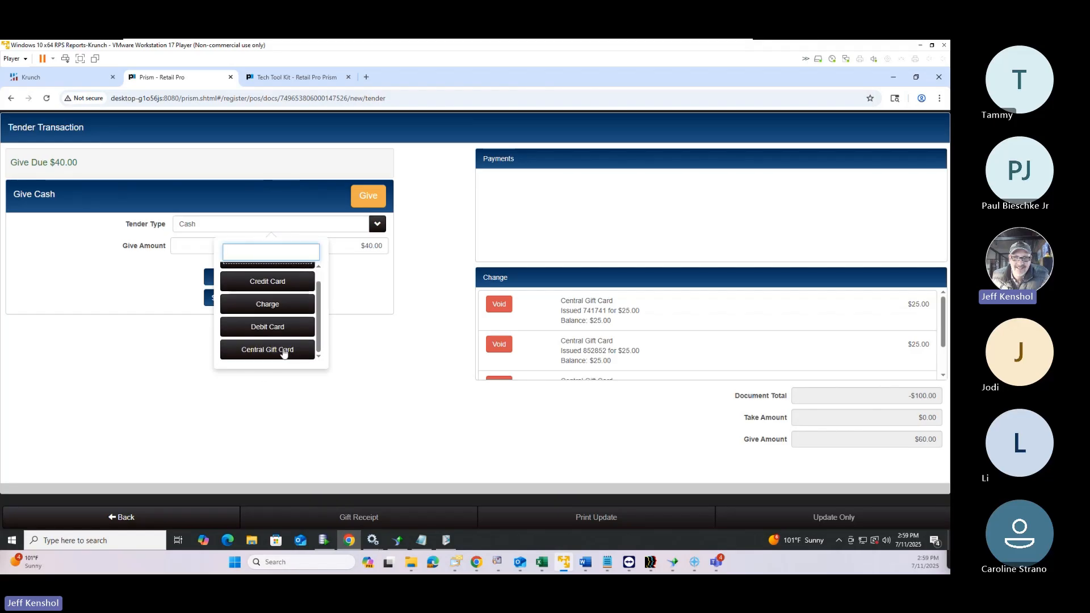
pyautogui.click(282, 350)
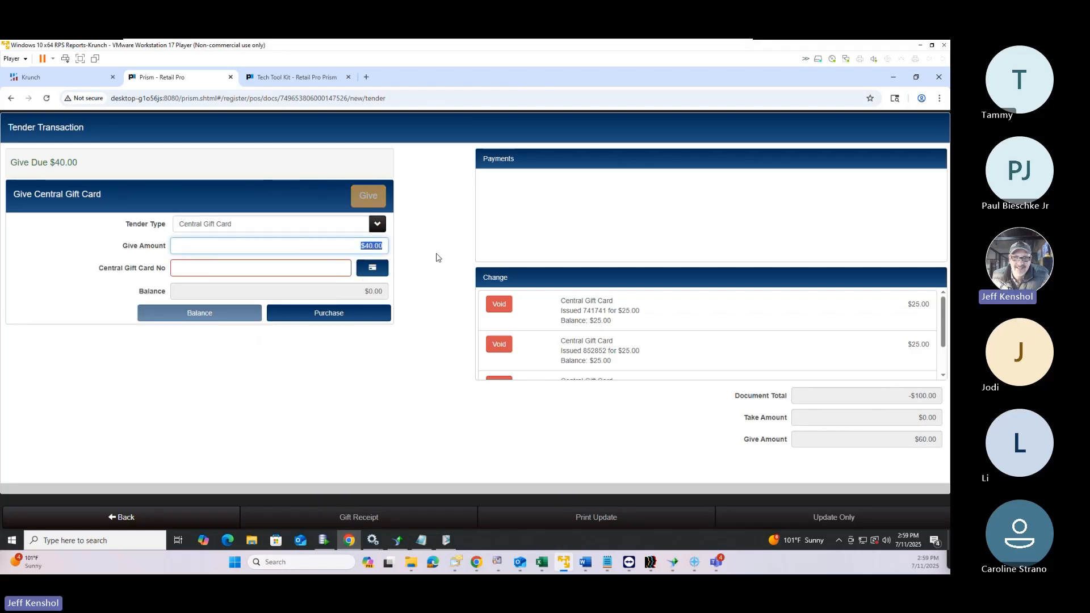
pyautogui.write('10')
pyautogui.click(329, 273)
pyautogui.write('3699369')
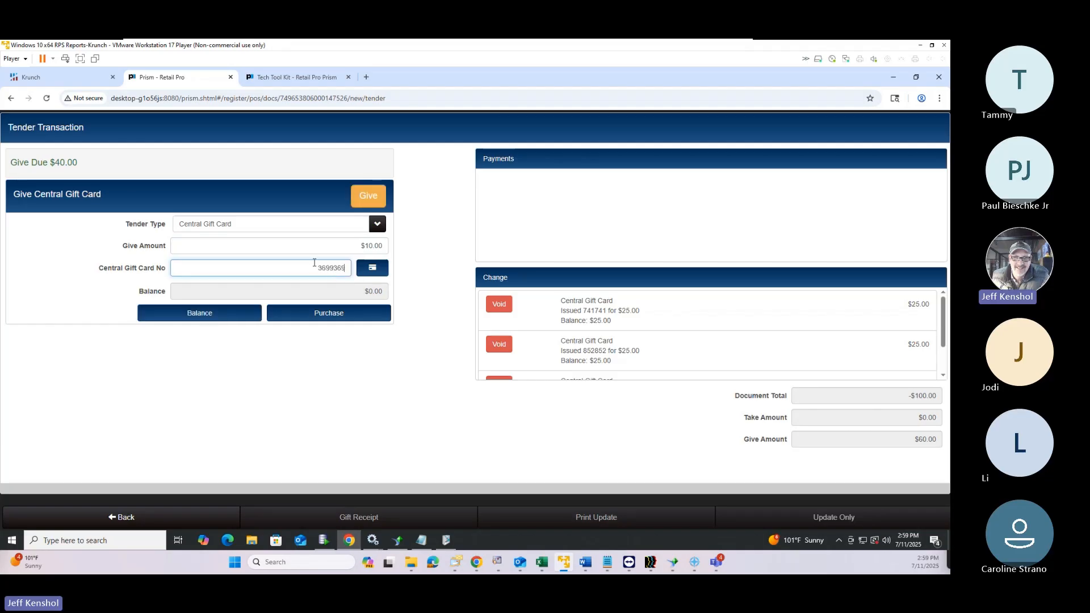
pyautogui.doubleClick(341, 271)
pyautogui.click(333, 265)
pyautogui.click(366, 197)
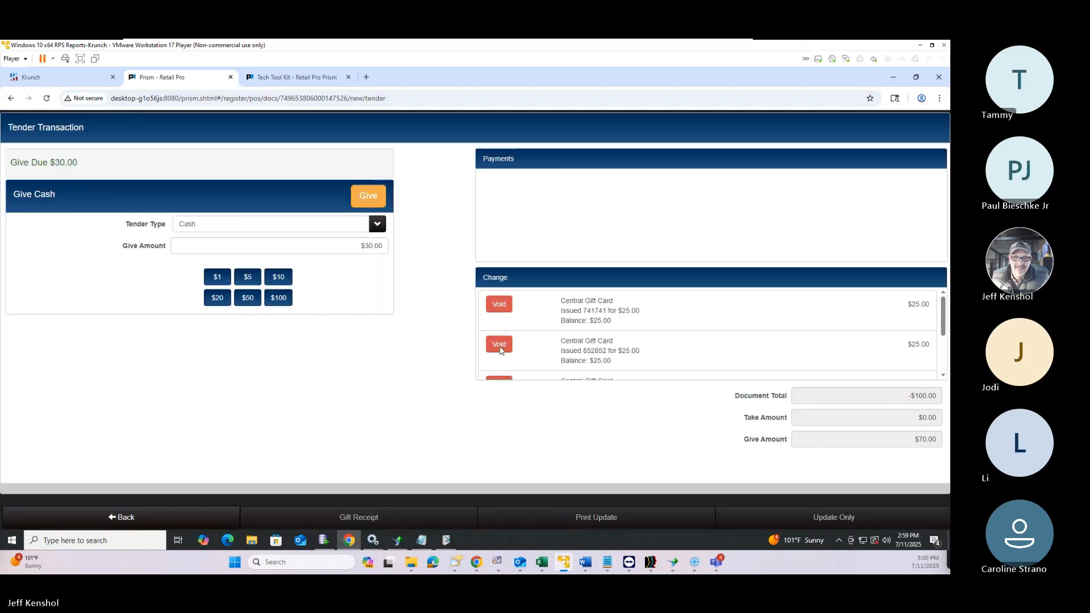
# Give out a third $10 Central Gift Card, leaving $20.00 still to give
pyautogui.scroll(-3, 577, 362)
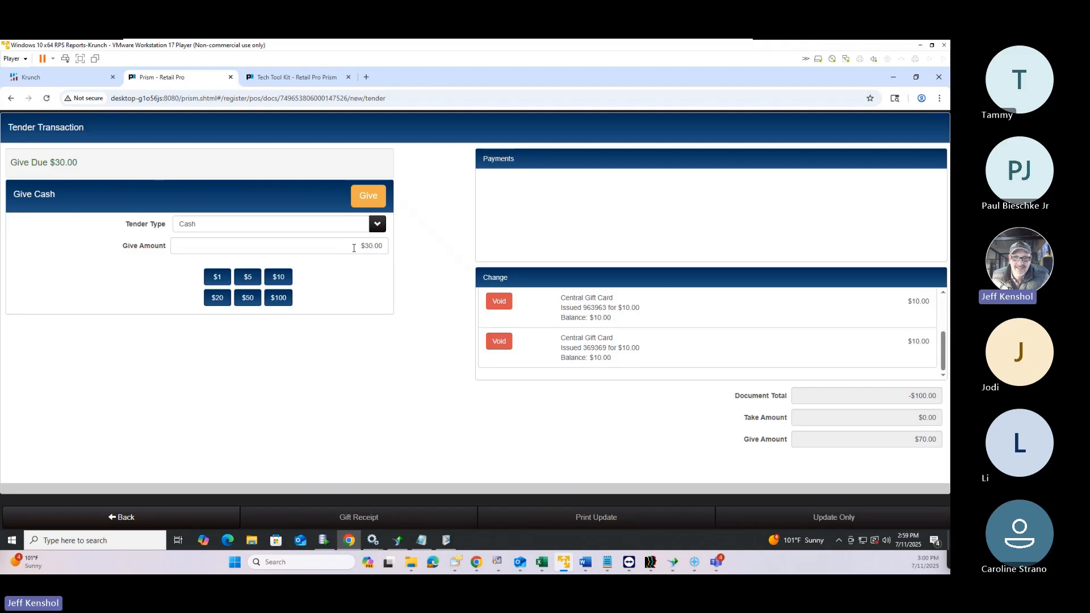
pyautogui.click(344, 223)
pyautogui.scroll(-1, 255, 336)
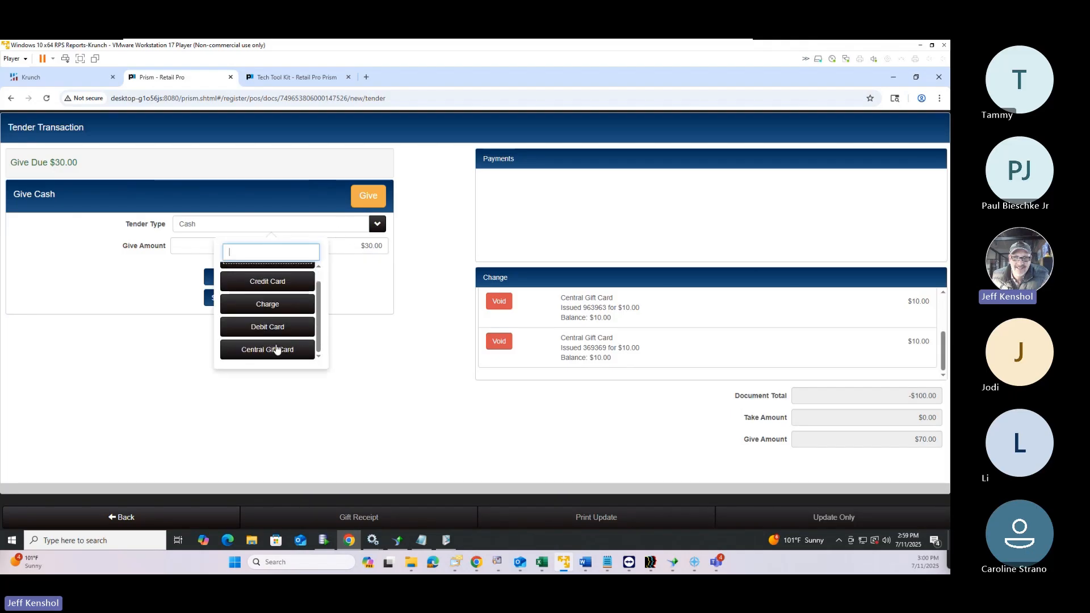
pyautogui.click(275, 348)
pyautogui.write('10')
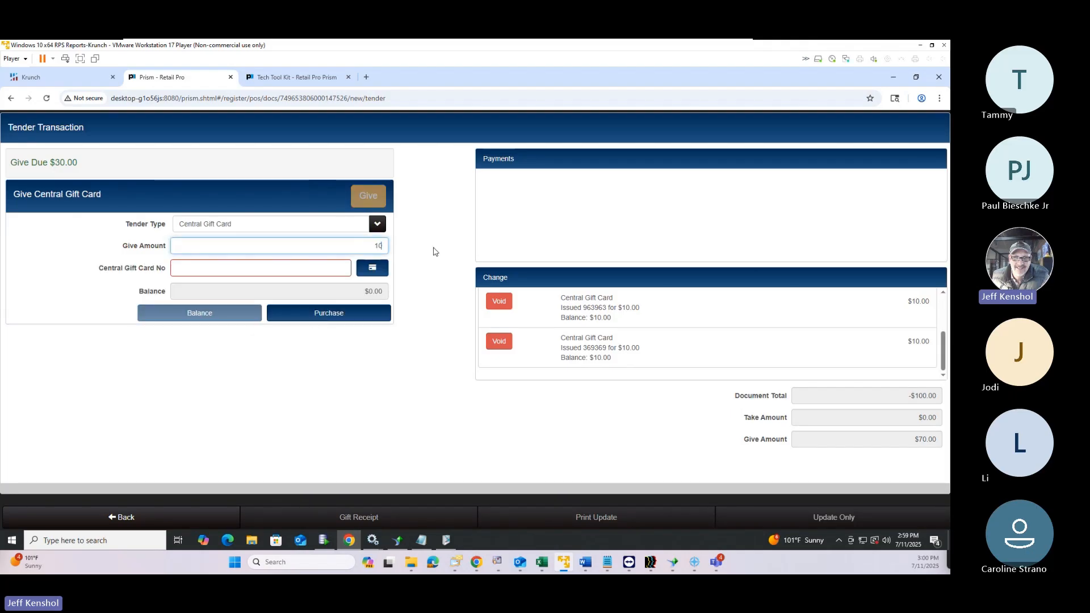
pyautogui.click(320, 268)
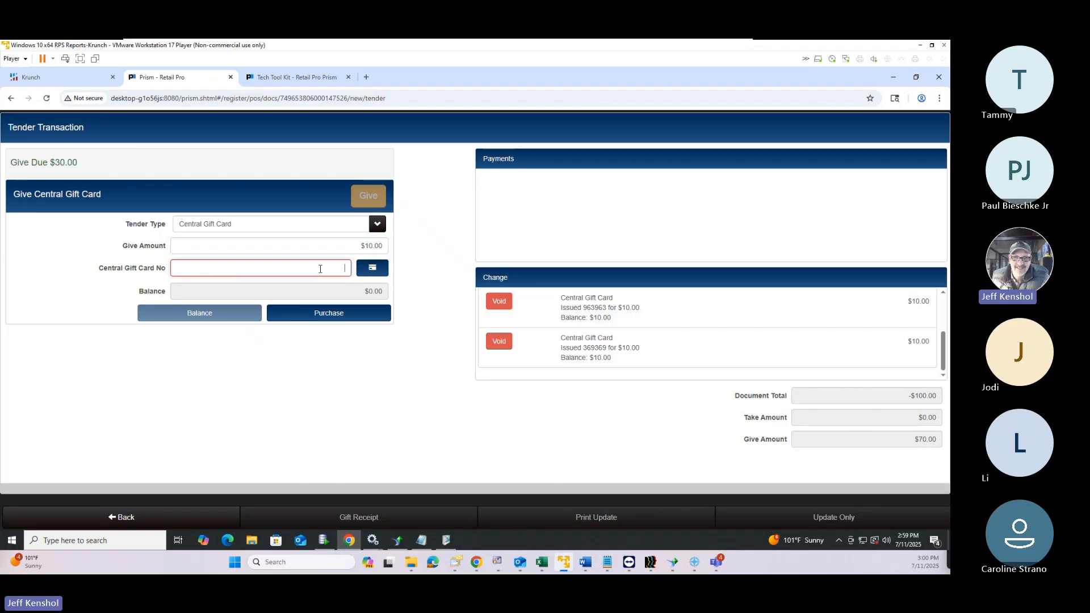
pyautogui.write('258258')
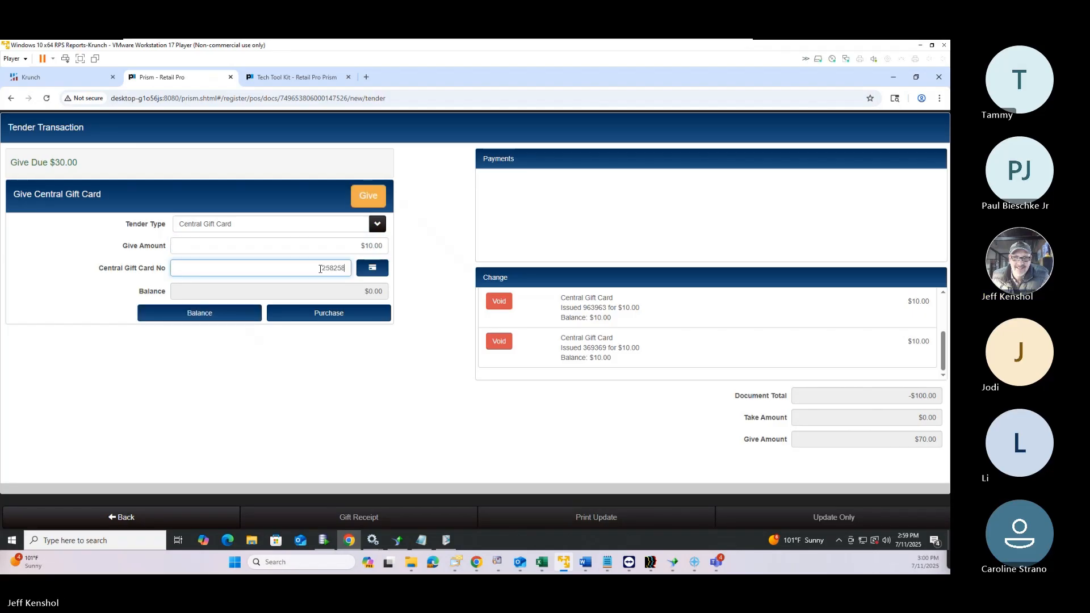
pyautogui.click(372, 206)
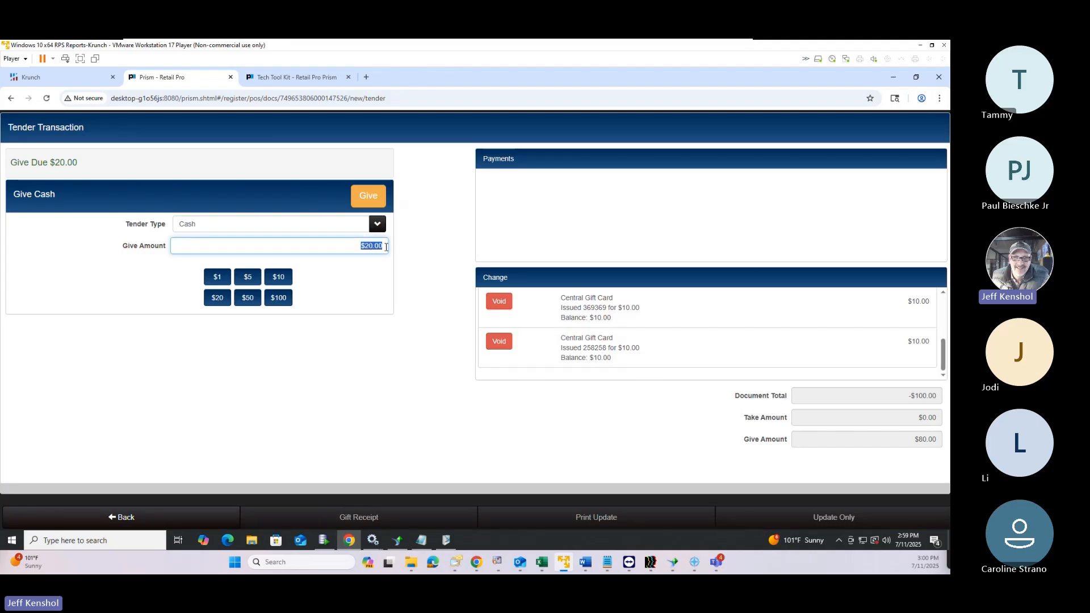
# Give out the remaining $20.00 as a Central Gift Card with its card number
pyautogui.write('10')
pyautogui.click(278, 226)
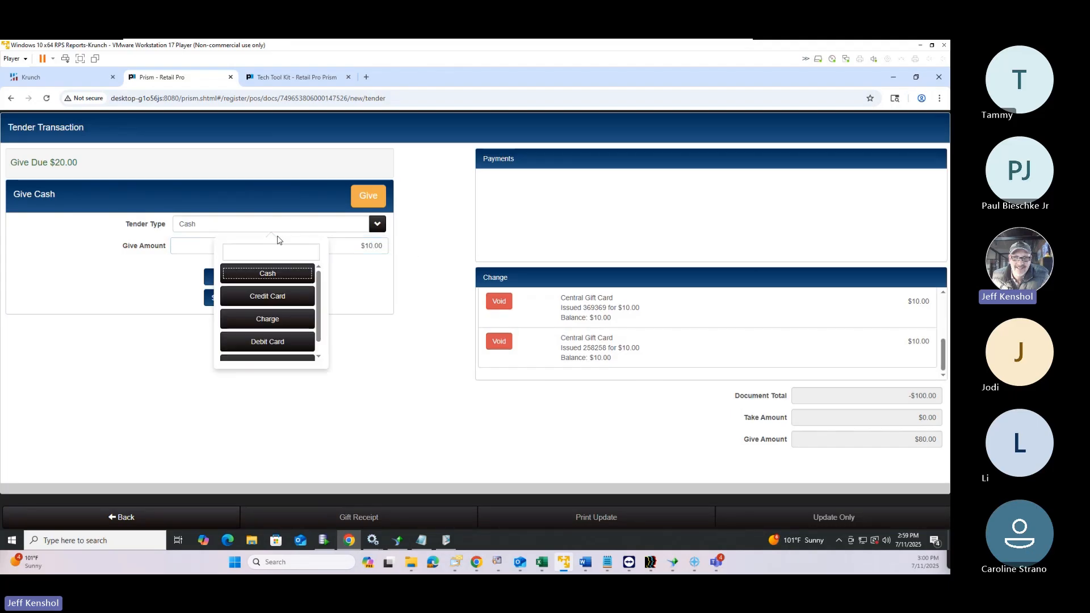
pyautogui.scroll(-1, 271, 318)
pyautogui.click(262, 348)
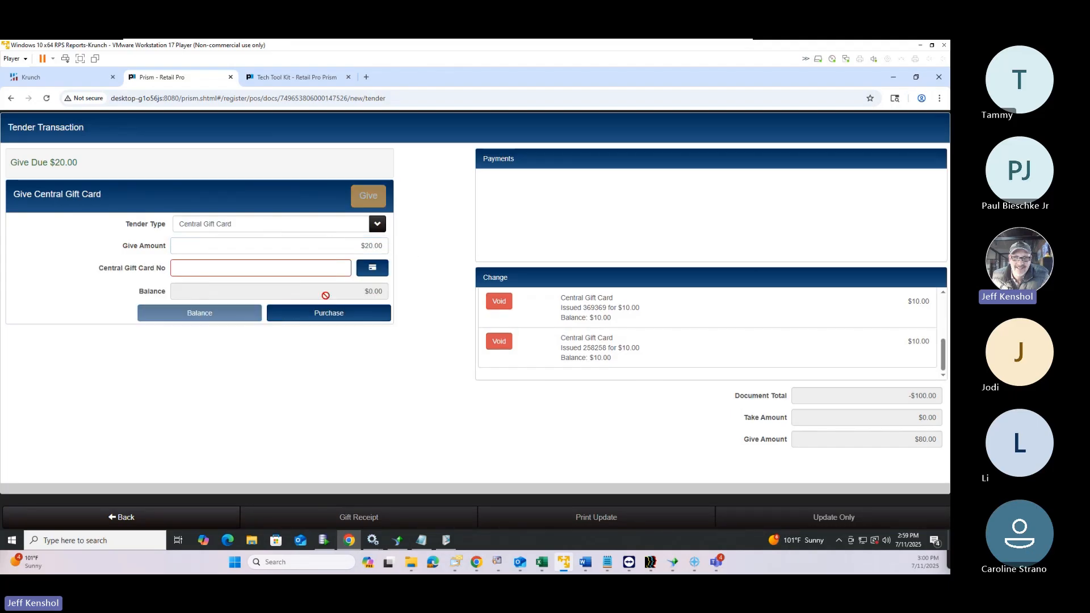
pyautogui.click(297, 266)
pyautogui.write('14')
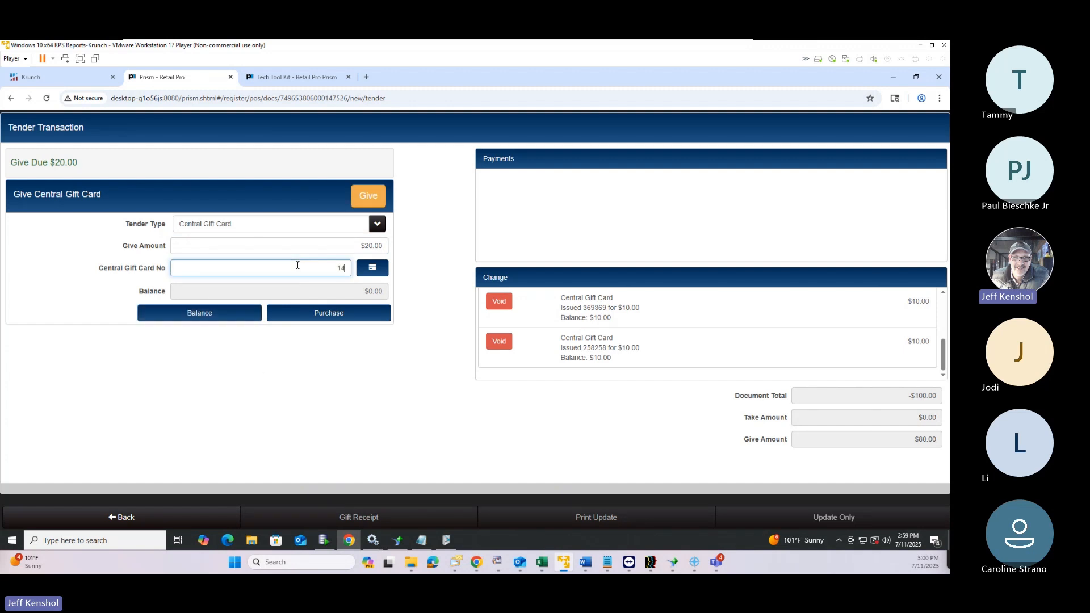
pyautogui.write('7147')
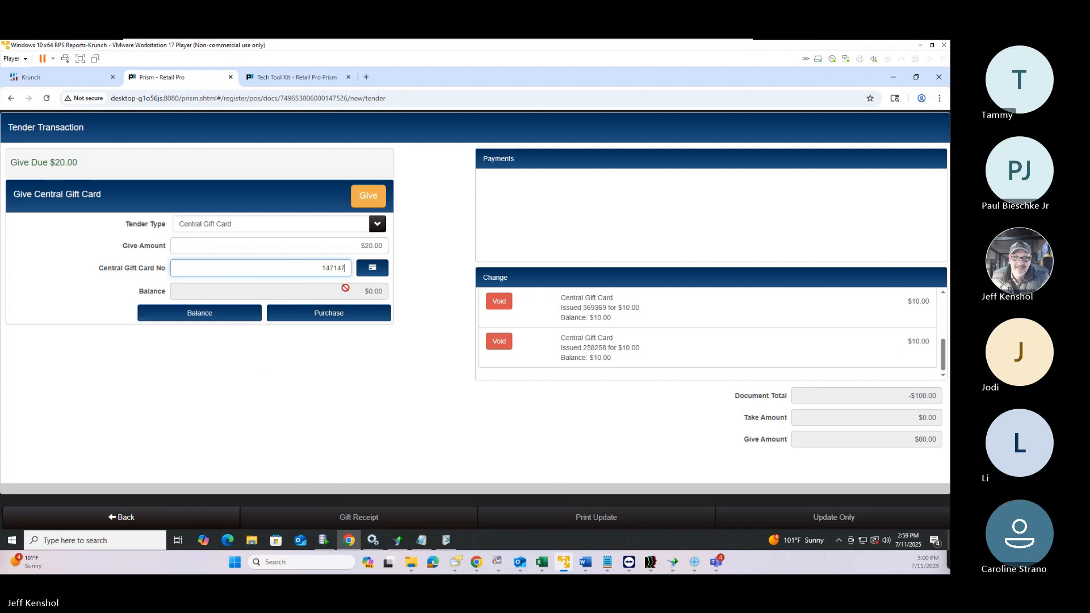
pyautogui.click(368, 195)
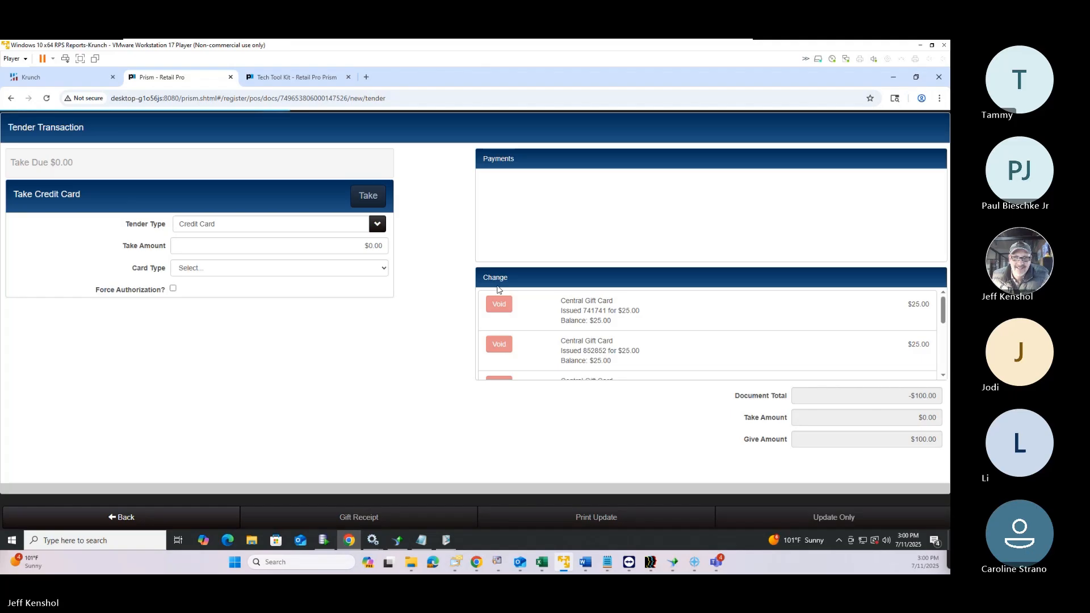
pyautogui.scroll(-3, 625, 332)
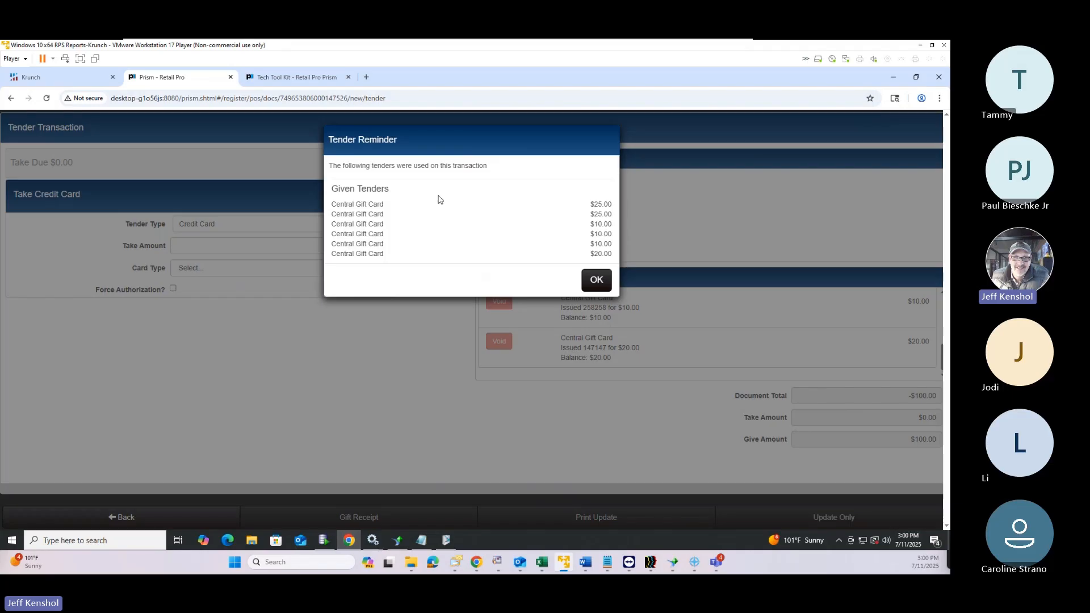
# Dismiss the tender reminder, preview the transaction 37 receipt, then close it without printing
pyautogui.click(600, 281)
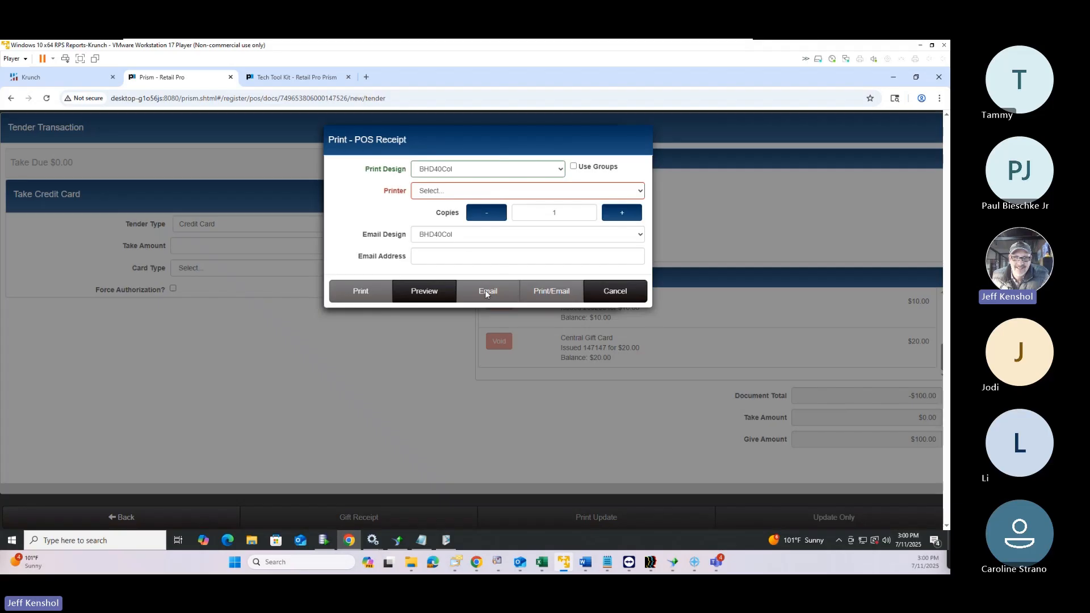
pyautogui.click(421, 300)
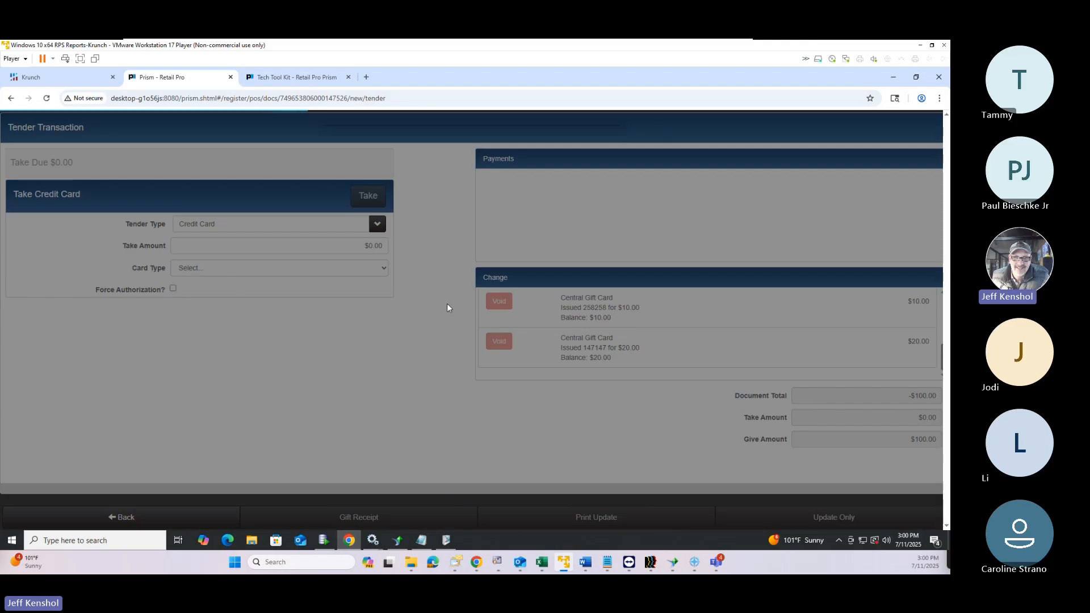
pyautogui.scroll(-10, 492, 306)
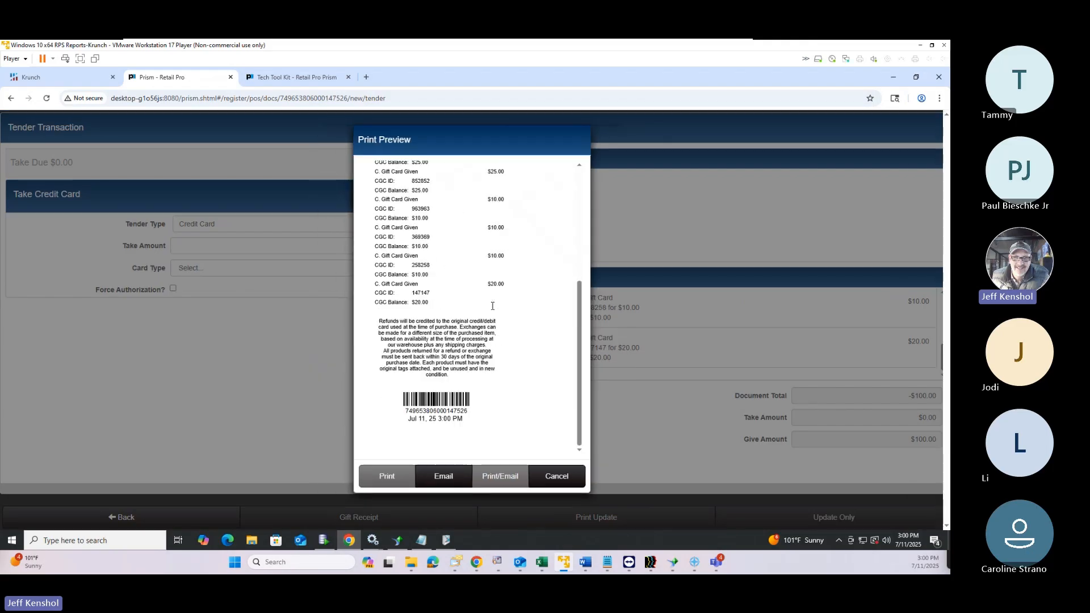
pyautogui.scroll(5, 492, 306)
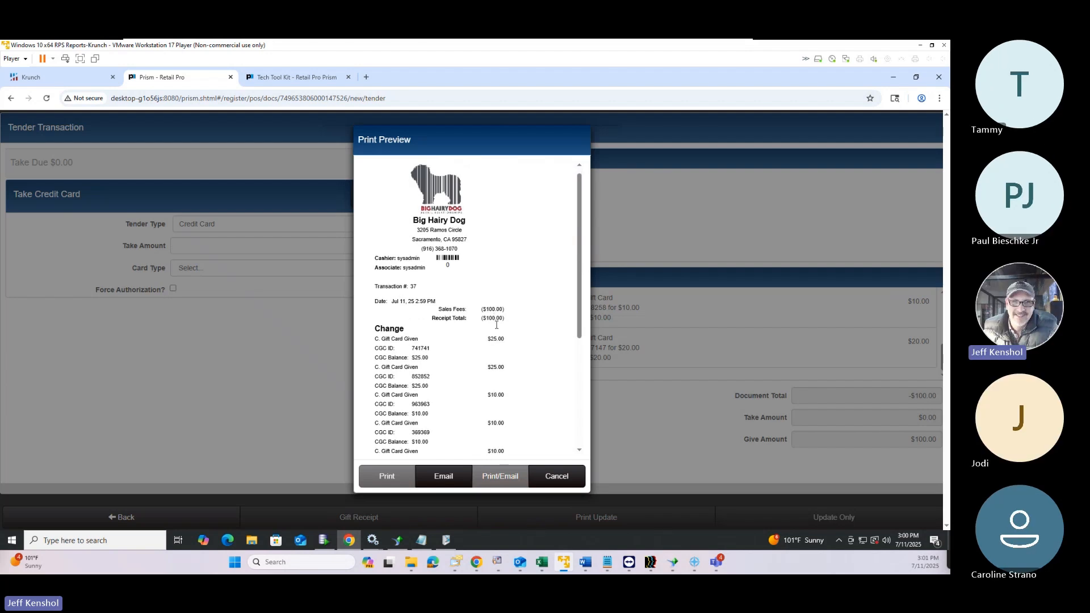
pyautogui.scroll(-5, 493, 321)
pyautogui.scroll(5, 512, 238)
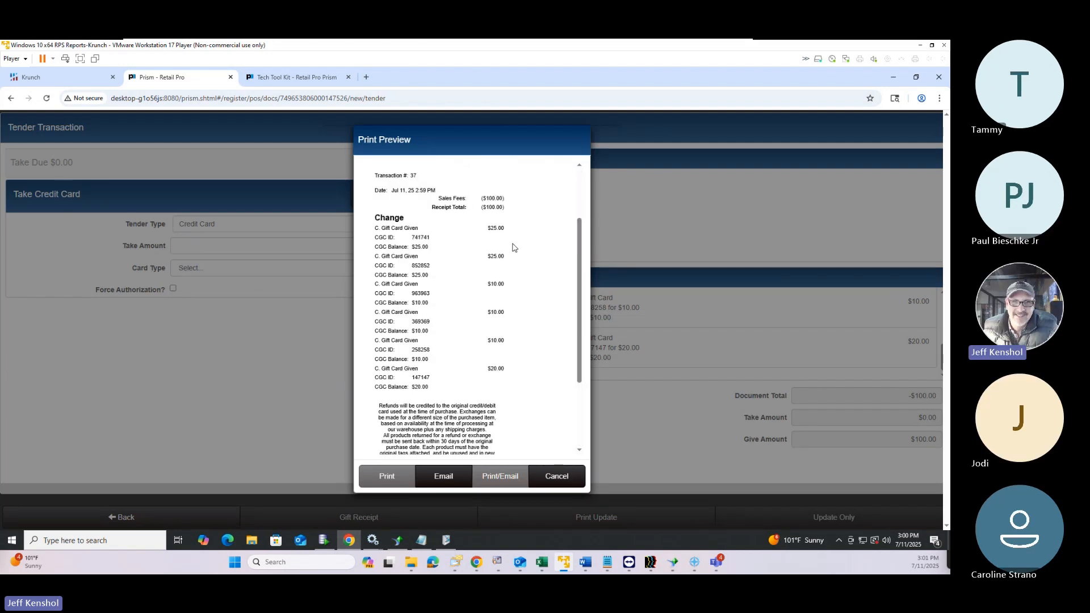
pyautogui.scroll(-5, 513, 247)
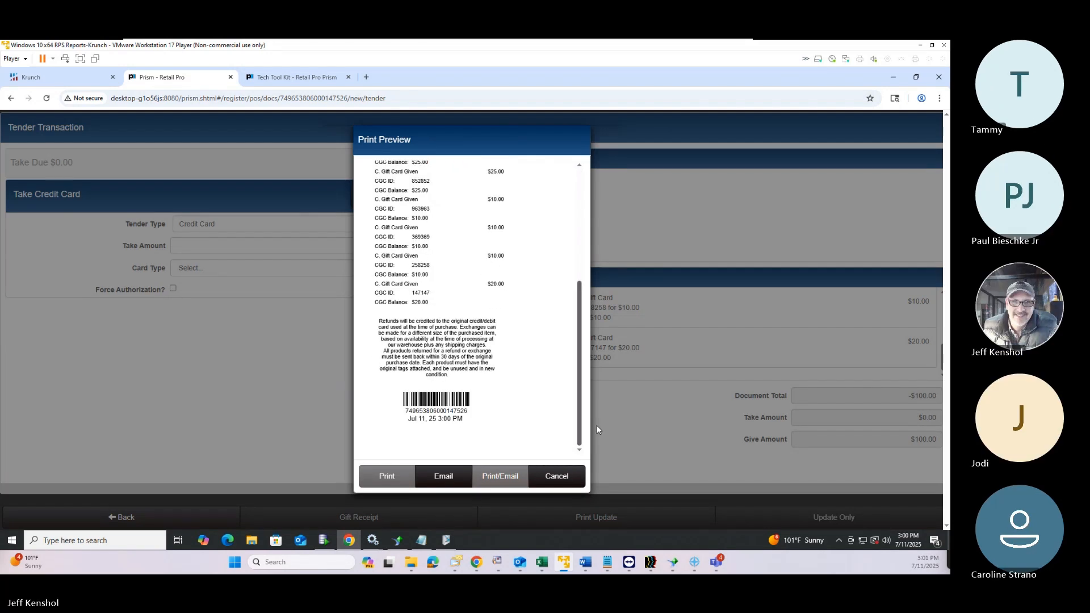
pyautogui.click(556, 477)
pyautogui.click(618, 293)
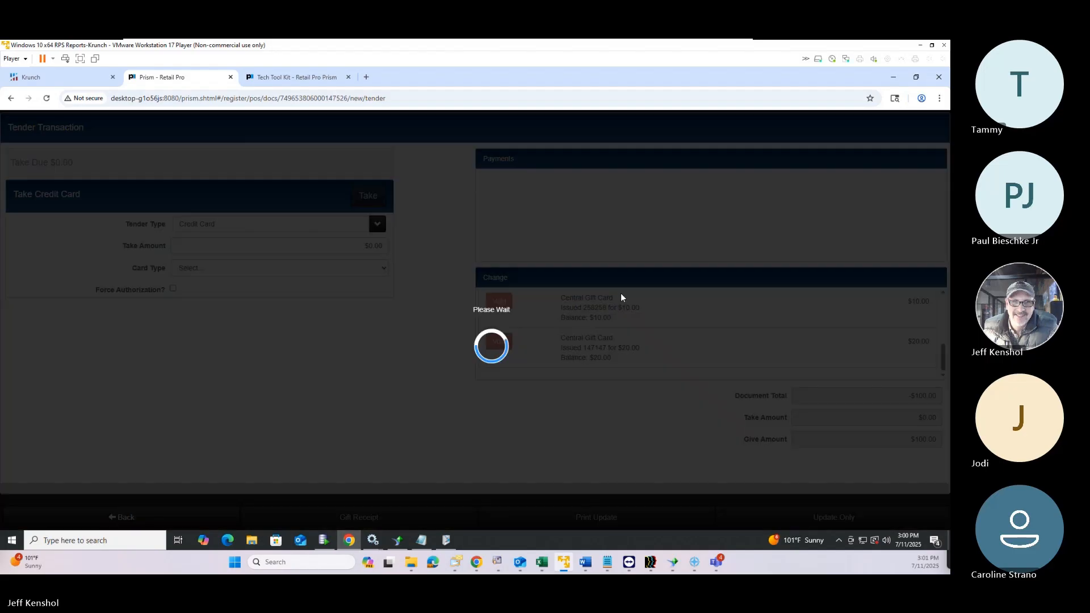